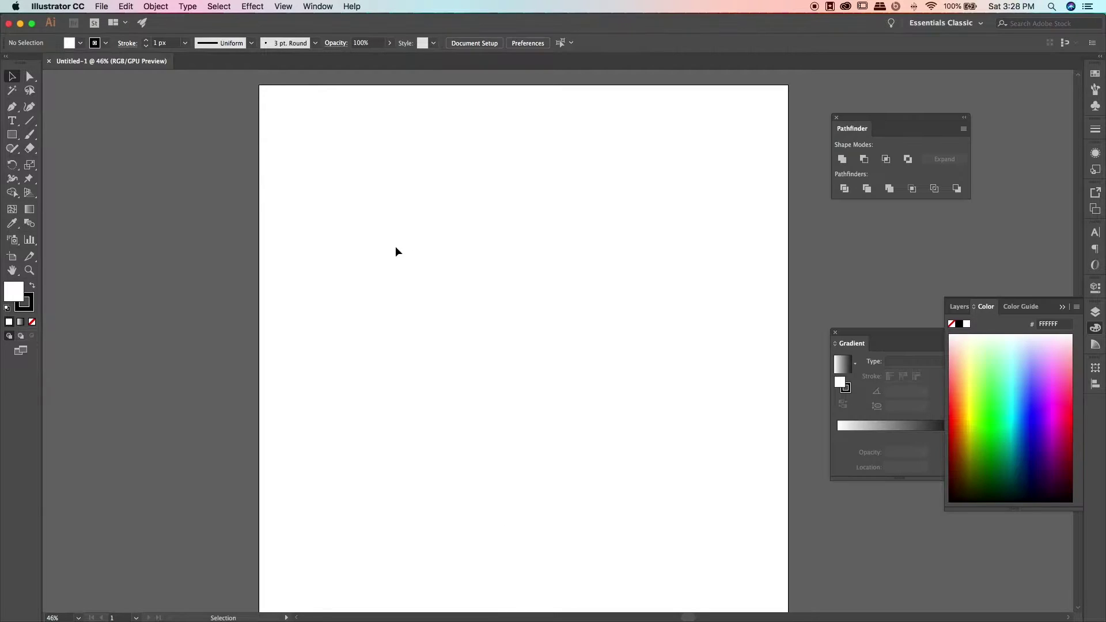
# Step: Draw a closed nine-cornered gem outline with the Pen tool near the artboard centre
pyautogui.press('p')
pyautogui.click(537, 230)
pyautogui.click(492, 254)
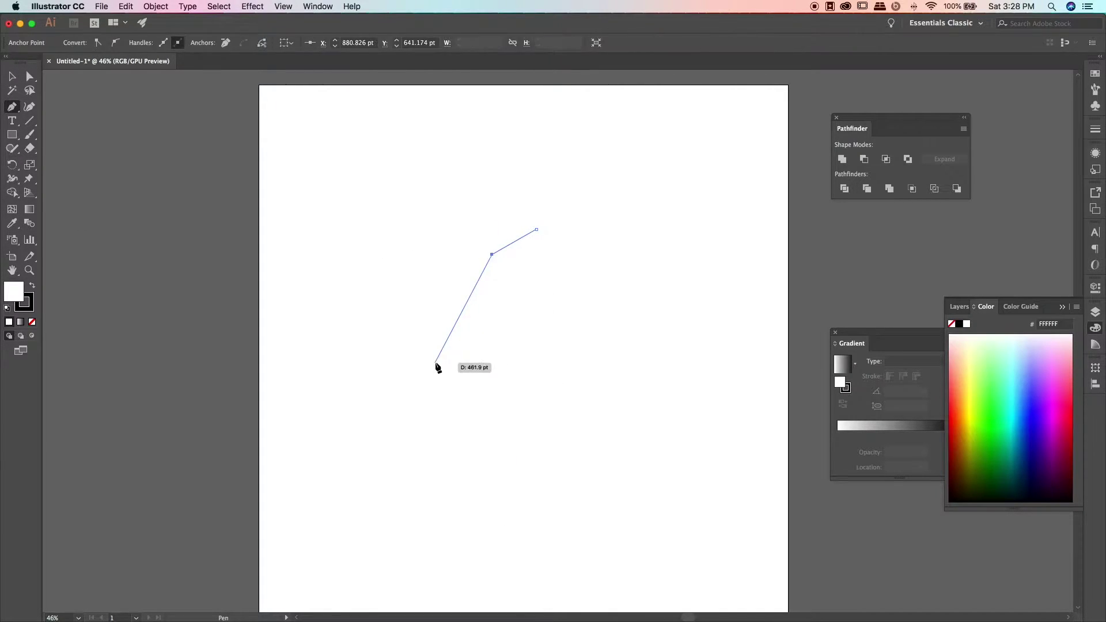
pyautogui.click(452, 333)
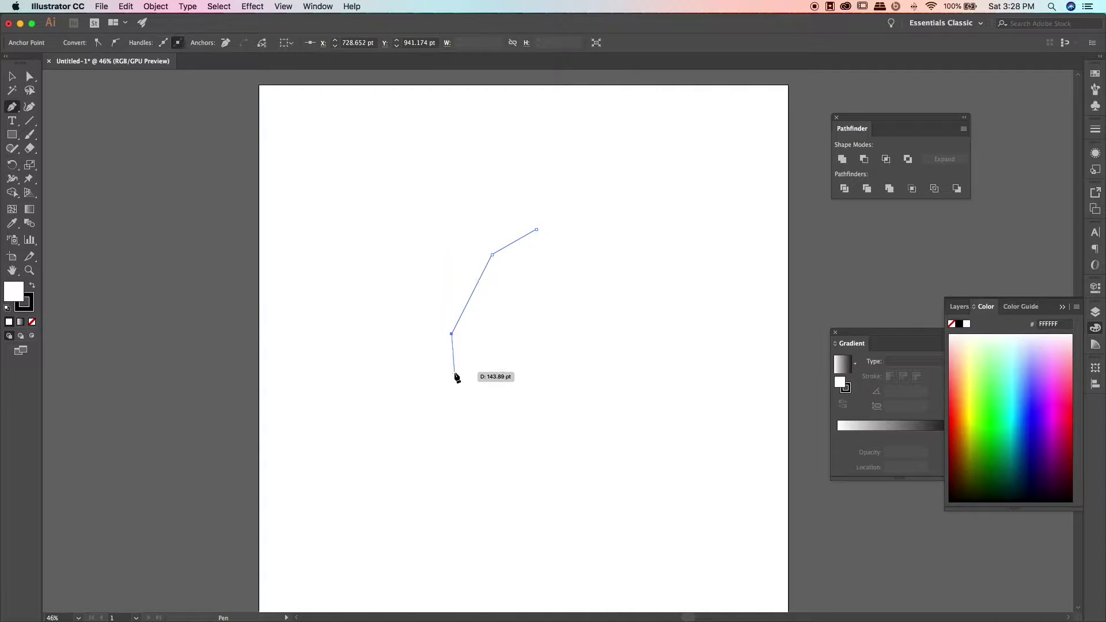
pyautogui.click(455, 372)
pyautogui.click(493, 429)
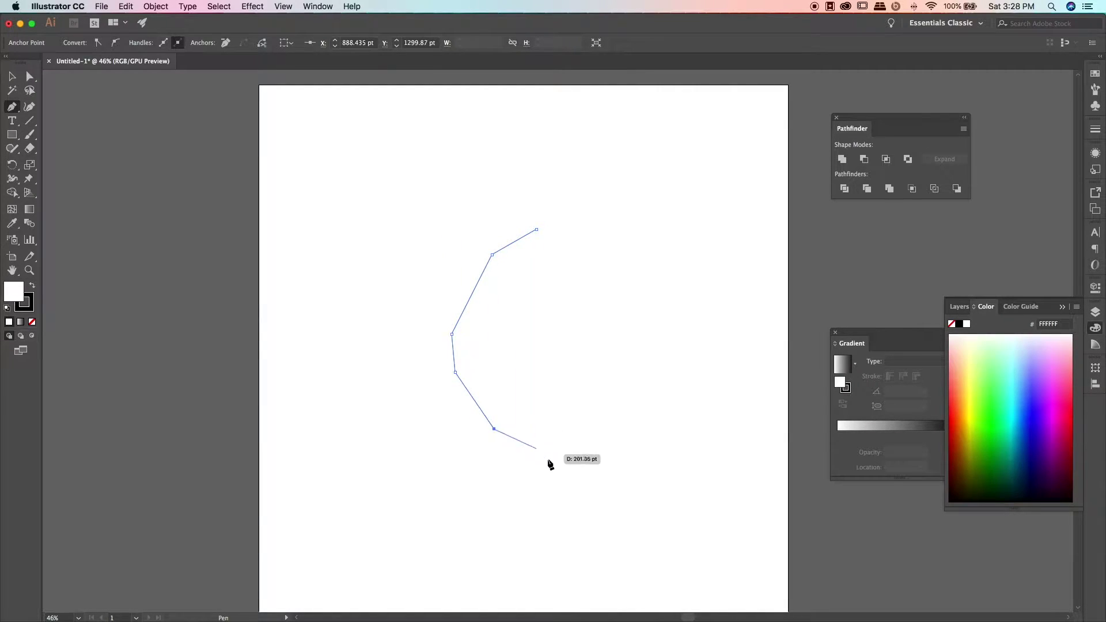
pyautogui.click(548, 459)
pyautogui.click(611, 386)
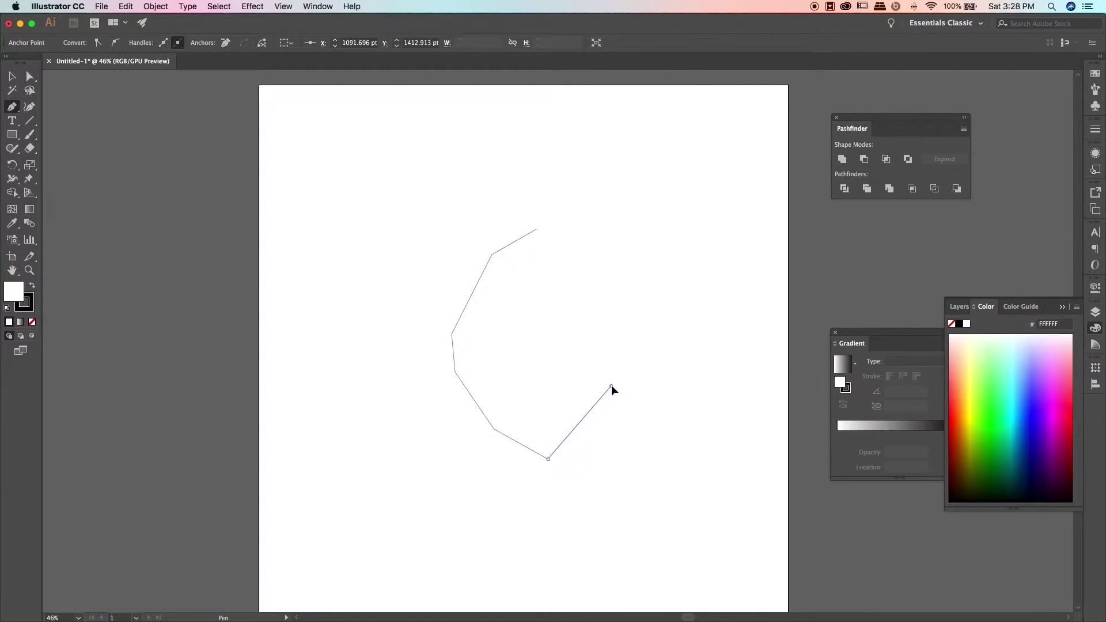
pyautogui.click(625, 341)
pyautogui.click(596, 253)
pyautogui.click(536, 230)
# Step: Narrow the outline from its right side and nudge its top anchors into shape
pyautogui.press('v')
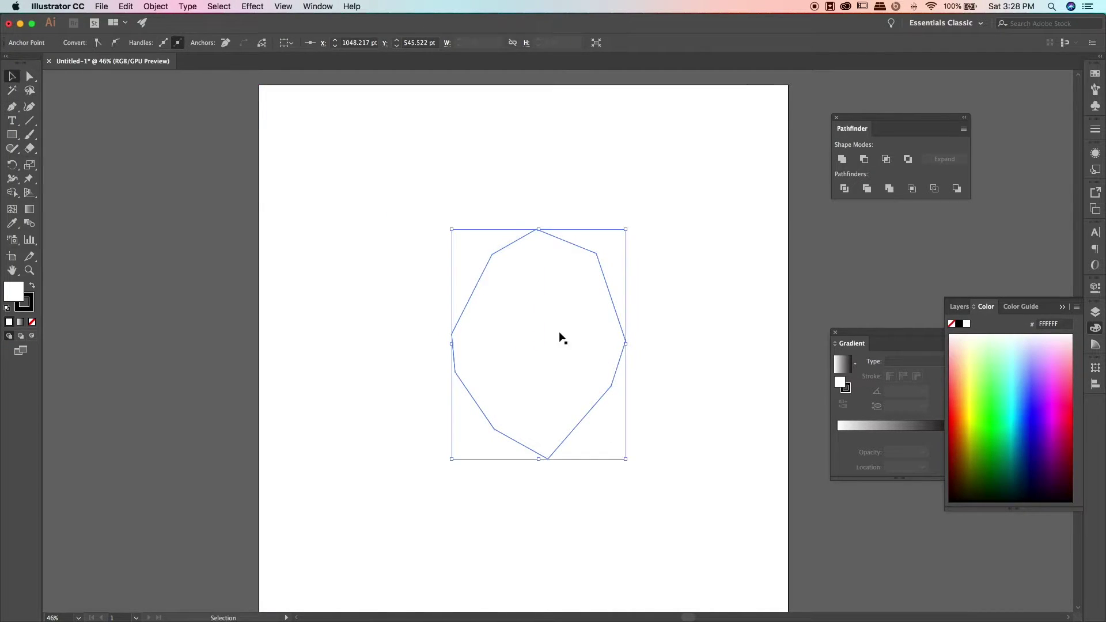
pyautogui.moveTo(626, 344)
pyautogui.mouseDown()
pyautogui.moveTo(587, 345)
pyautogui.moveTo(599, 343)
pyautogui.mouseUp()
pyautogui.click(662, 361)
pyautogui.press('a')
pyautogui.click(581, 385)
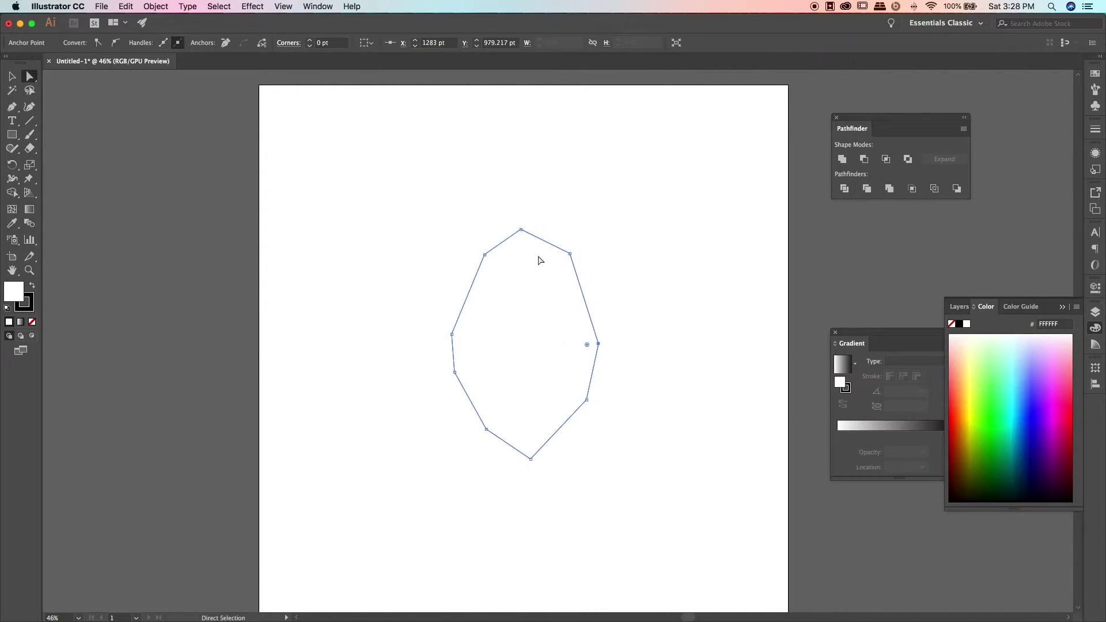
pyautogui.moveTo(521, 229); pyautogui.dragTo(536, 215)
pyautogui.moveTo(570, 256); pyautogui.dragTo(572, 252)
pyautogui.moveTo(484, 254); pyautogui.dragTo(482, 257)
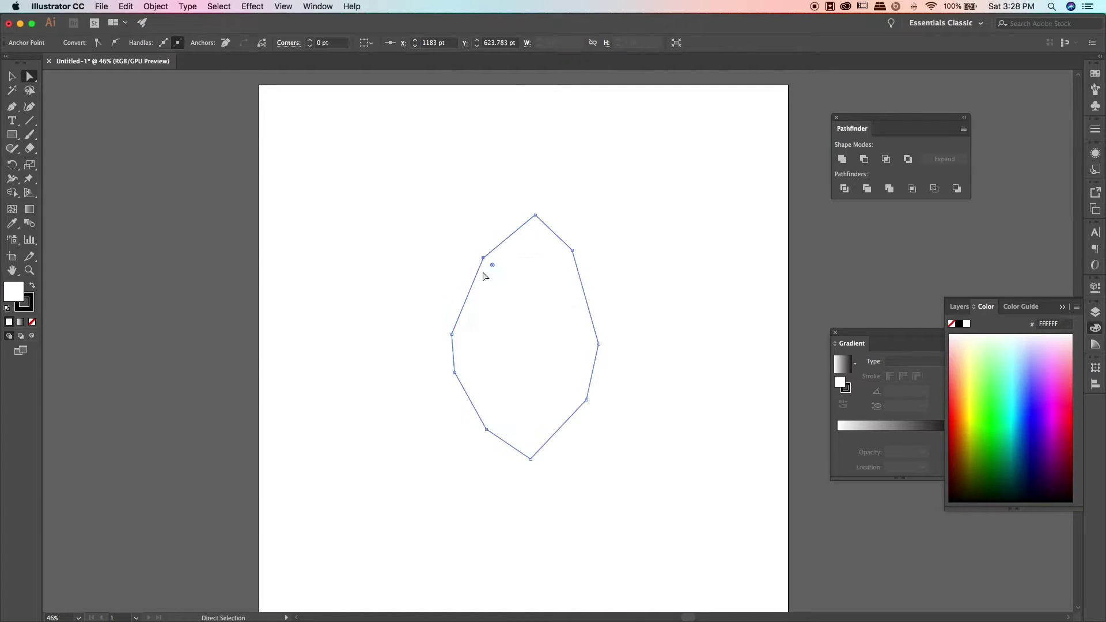
pyautogui.click(721, 403)
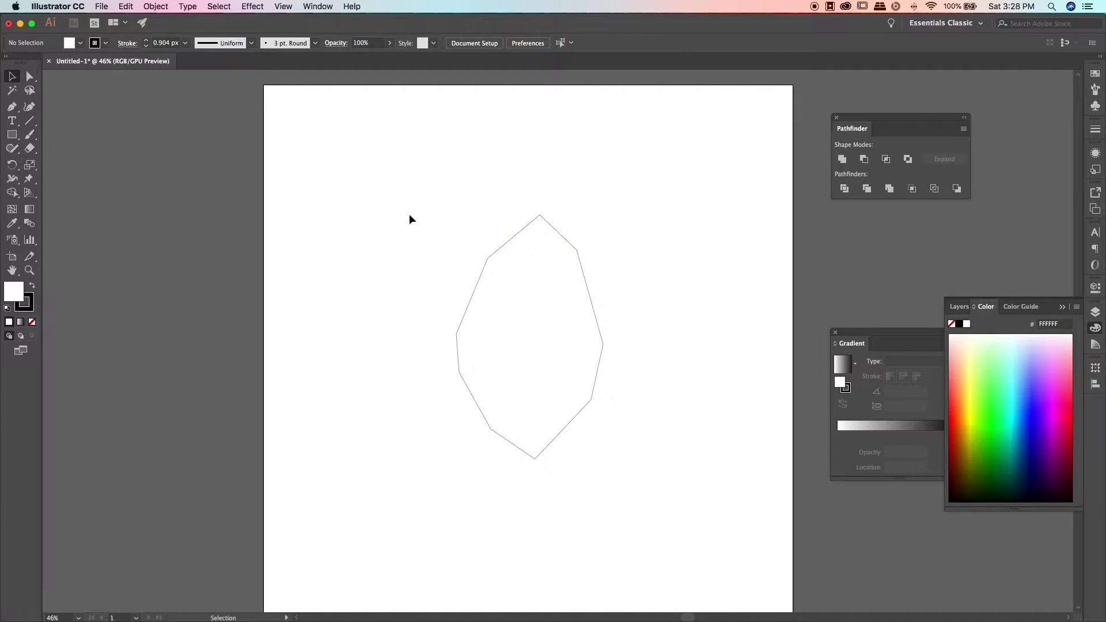
# Step: Give the gem a gradient fill with no stroke, running vertically
pyautogui.moveTo(429, 232); pyautogui.dragTo(648, 409)
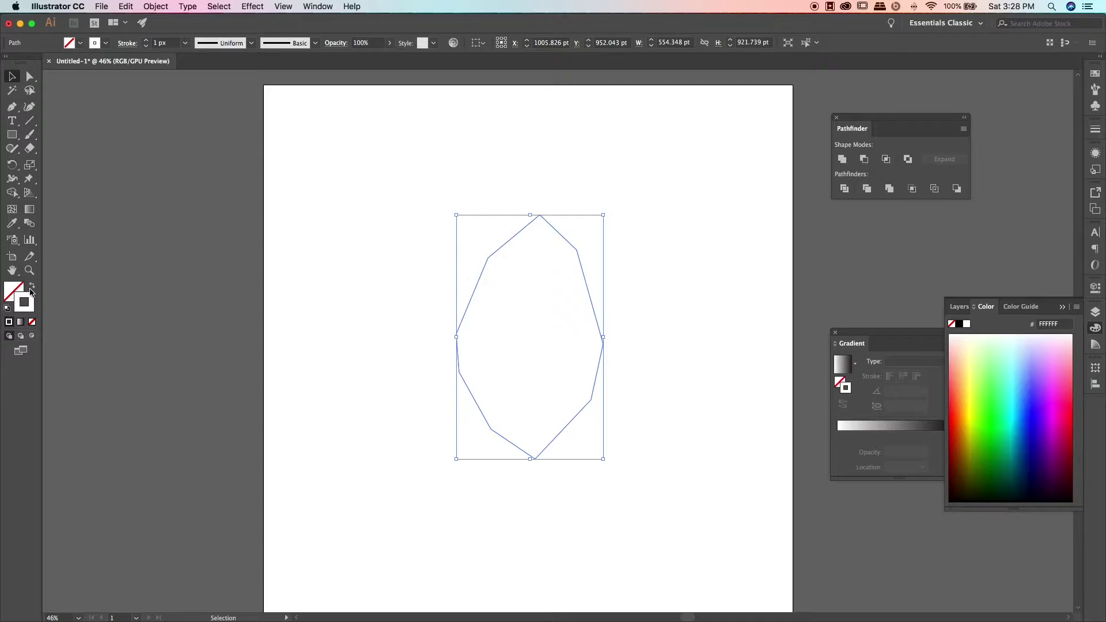
pyautogui.click(31, 289)
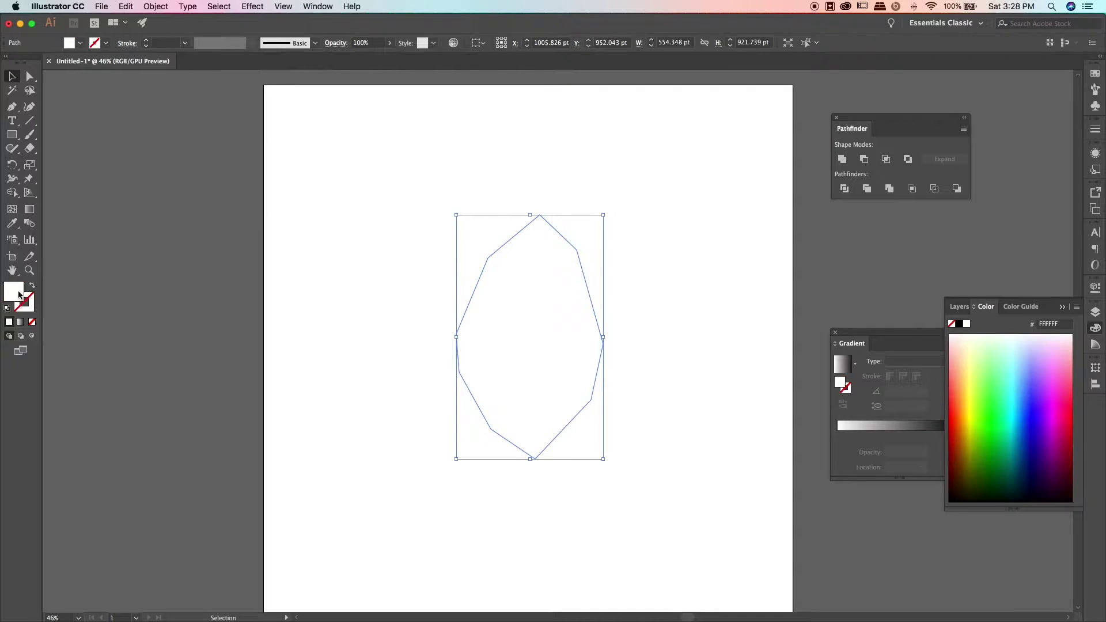
pyautogui.click(29, 209)
pyautogui.click(556, 461)
pyautogui.moveTo(535, 469); pyautogui.dragTo(524, 228)
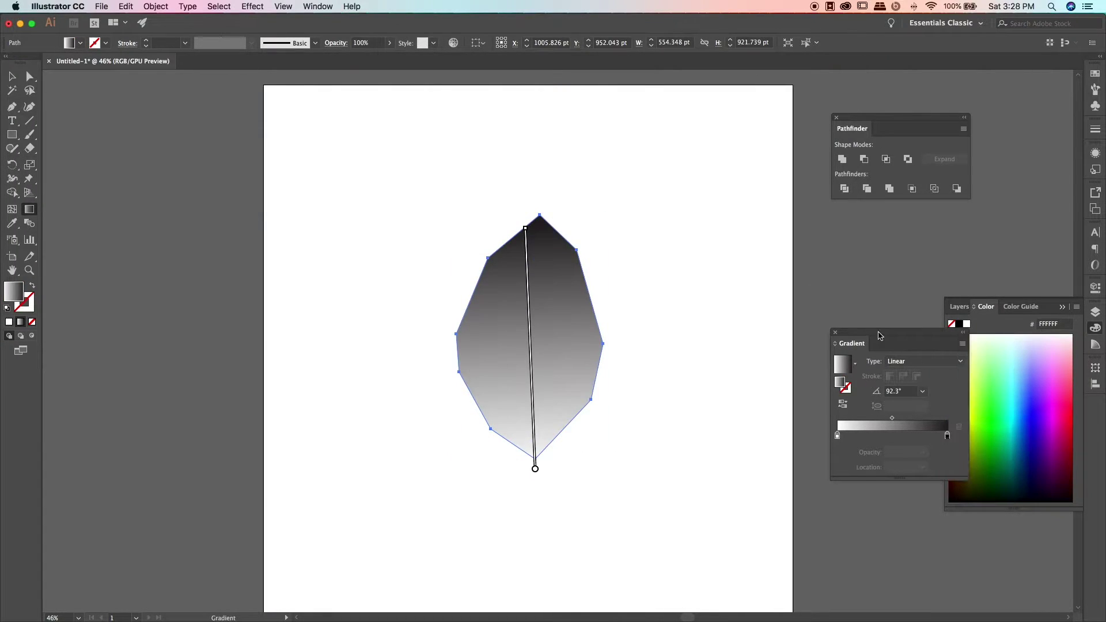
# Step: Apply the Blue Sky gradient preset and make its end stop fully opaque blue
pyautogui.moveTo(879, 335); pyautogui.dragTo(835, 258)
pyautogui.click(809, 286)
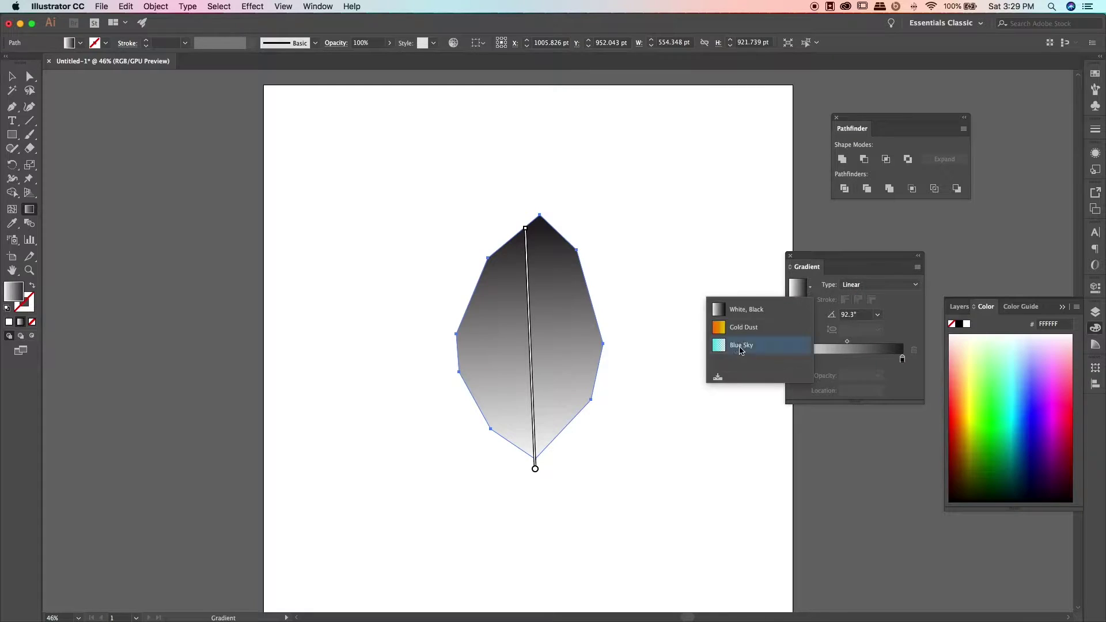
pyautogui.click(749, 344)
pyautogui.click(902, 360)
pyautogui.click(876, 376)
pyautogui.click(896, 508)
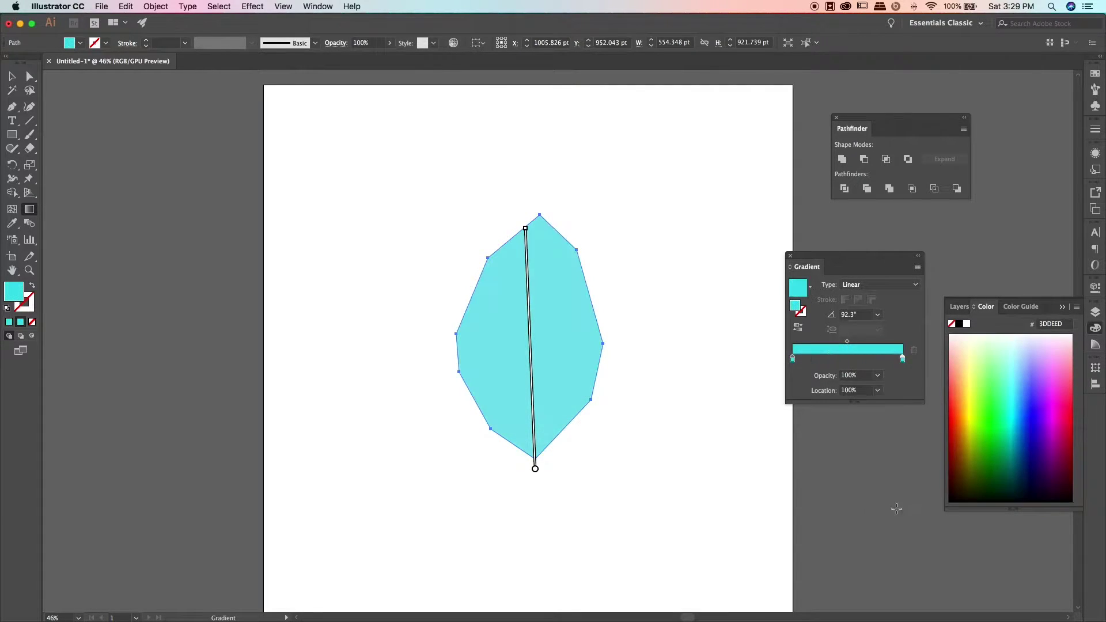
pyautogui.doubleClick(903, 361)
pyautogui.moveTo(858, 424); pyautogui.dragTo(850, 425)
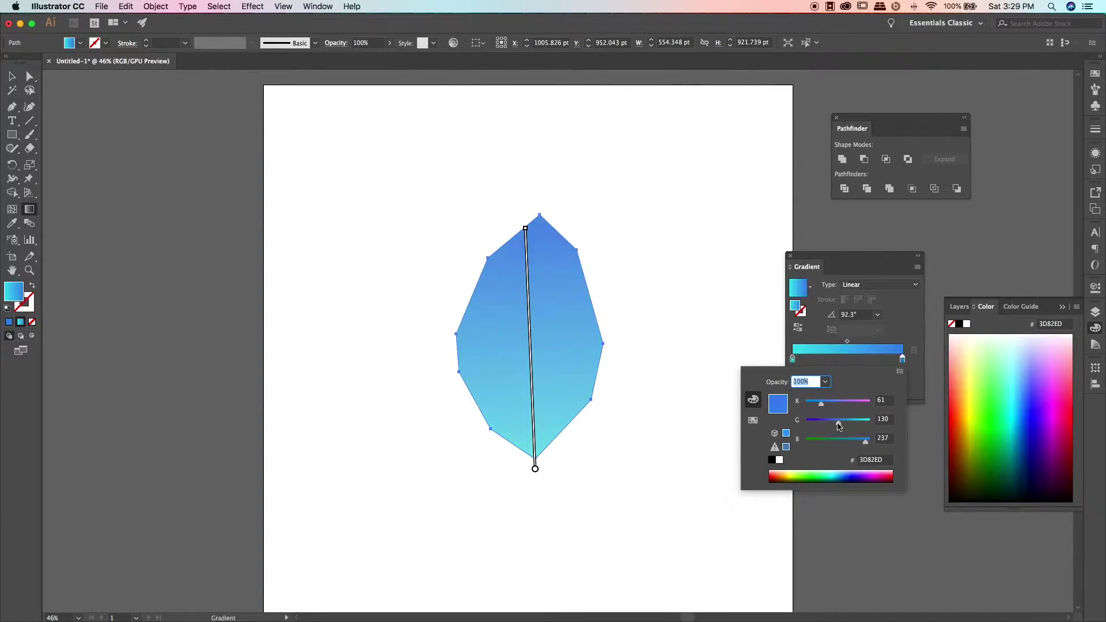
pyautogui.click(843, 368)
# Step: Reverse the gradient with deep blue at the bottom and pure cyan at the top
pyautogui.click(797, 327)
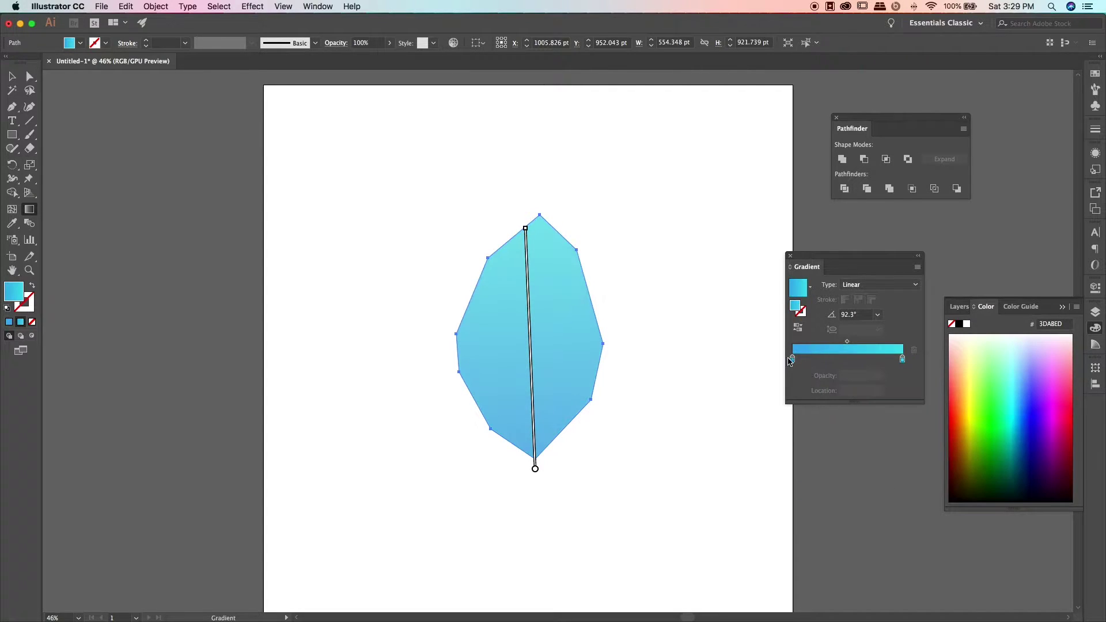
pyautogui.doubleClick(792, 359)
pyautogui.moveTo(849, 420)
pyautogui.mouseDown()
pyautogui.moveTo(823, 424)
pyautogui.moveTo(807, 407)
pyautogui.mouseUp()
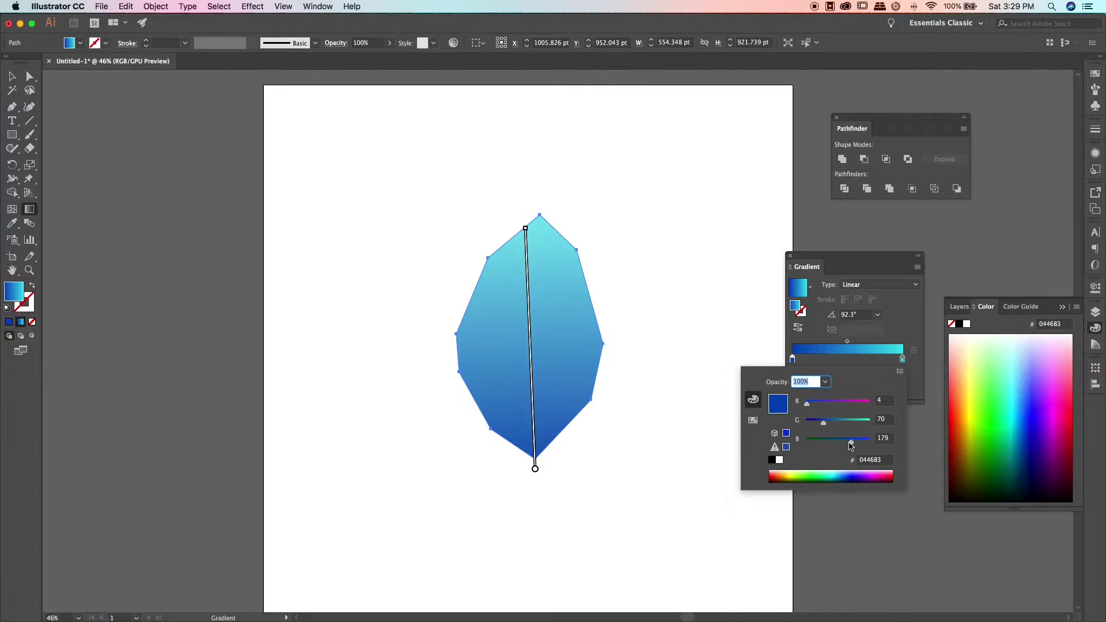
pyautogui.doubleClick(902, 359)
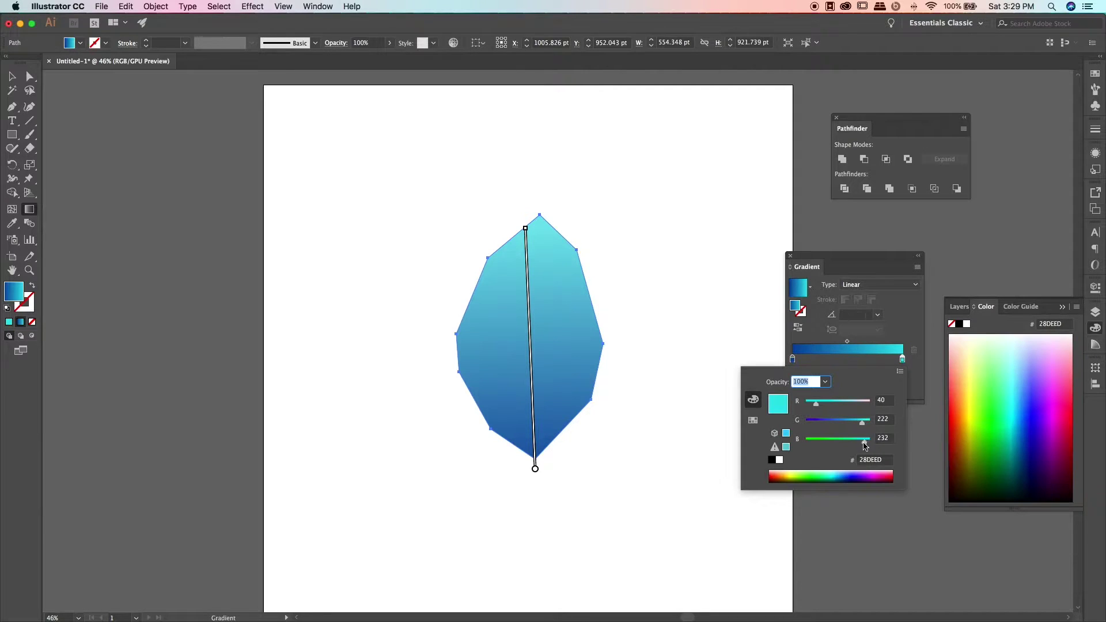
pyautogui.moveTo(862, 422); pyautogui.dragTo(872, 422)
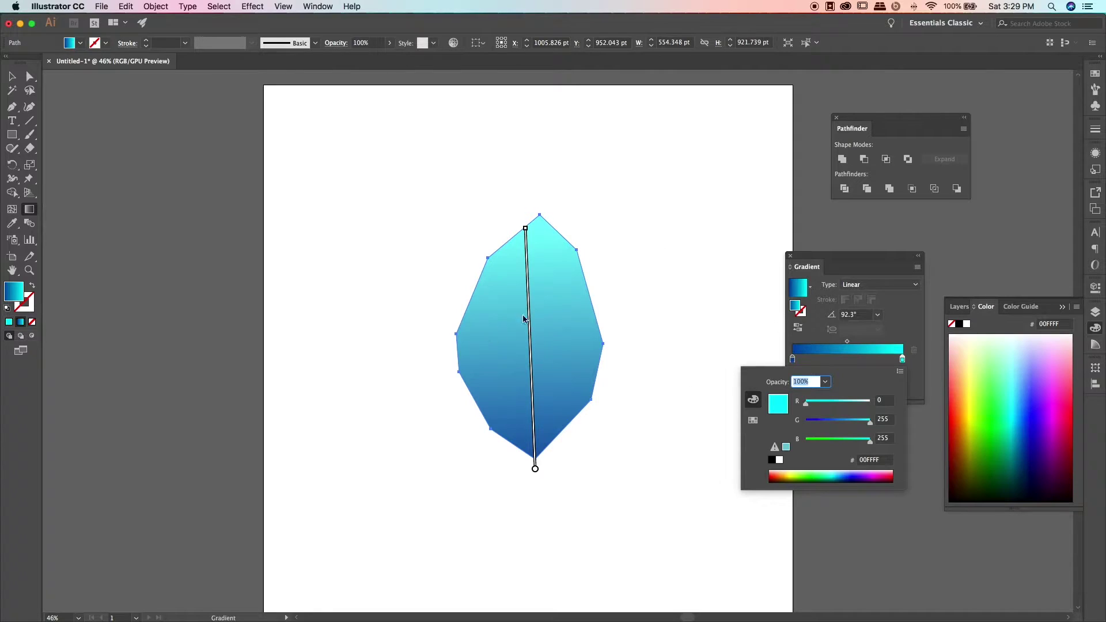
pyautogui.press('Escape')
# Step: Make the gradient radial and recentre it over the gem
pyautogui.click(878, 285)
pyautogui.click(858, 297)
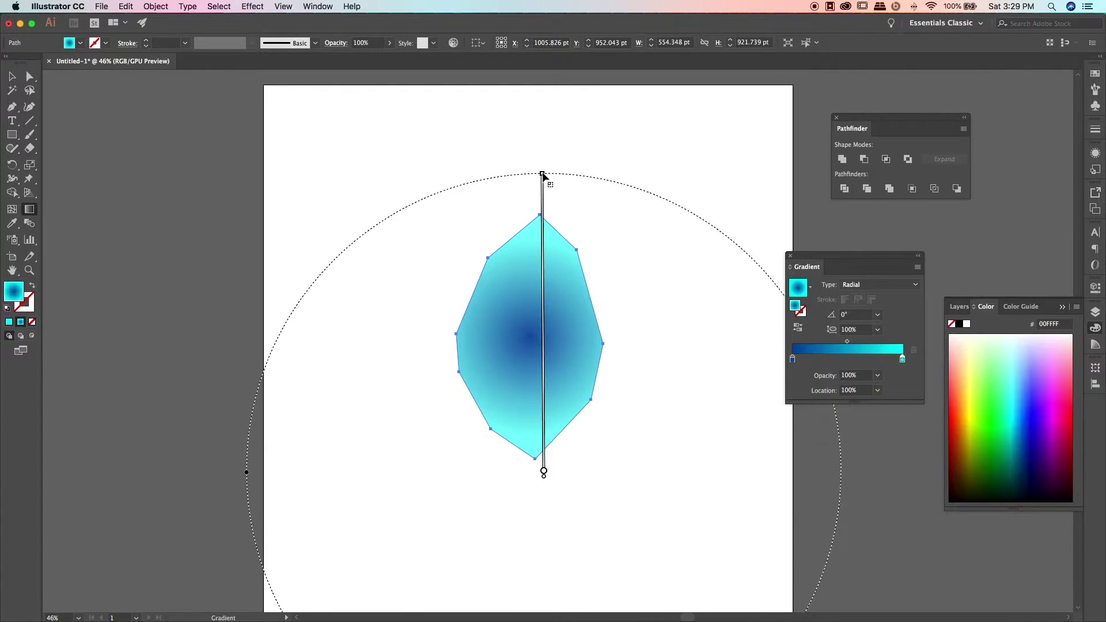
pyautogui.moveTo(542, 173); pyautogui.dragTo(535, 218)
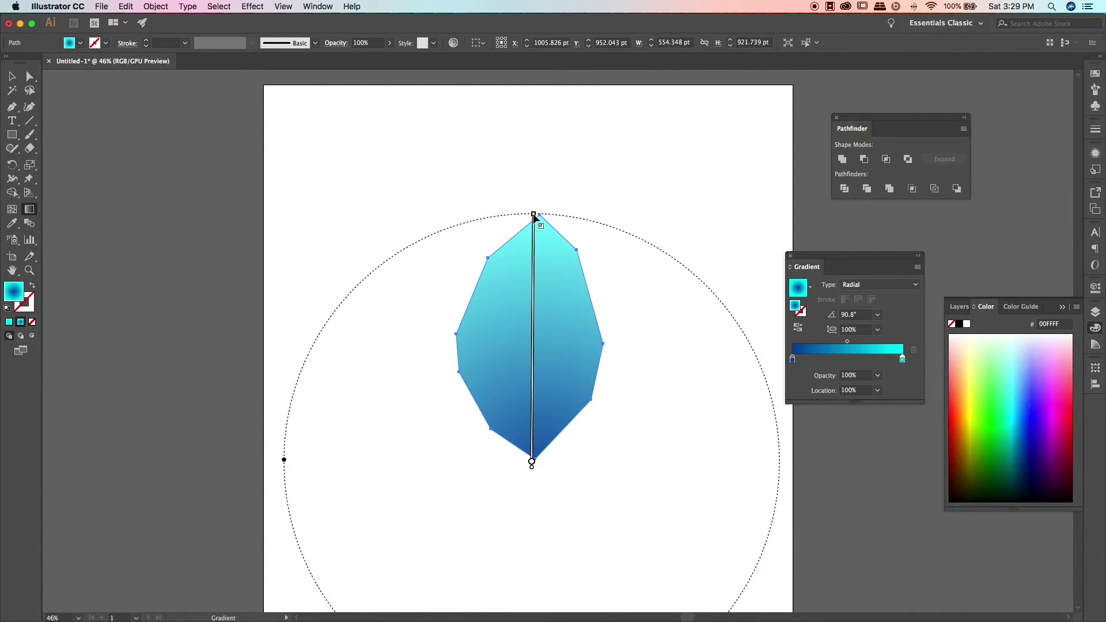
pyautogui.press('v')
pyautogui.click(379, 203)
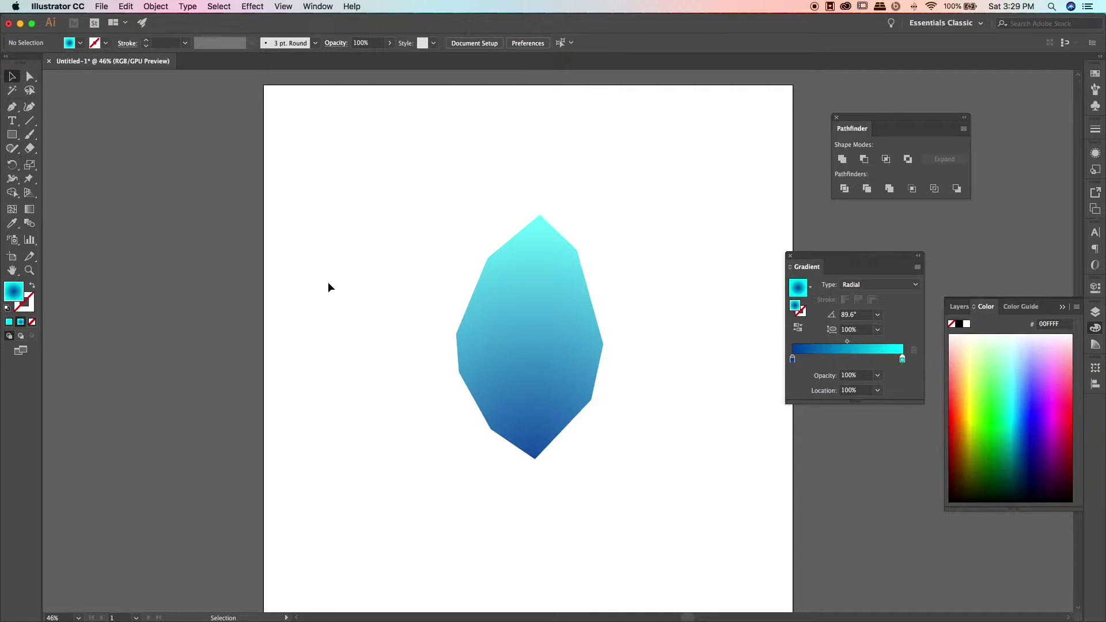
# Step: Draw a triangular facet on the gem's upper left with the Pen tool
pyautogui.press('p')
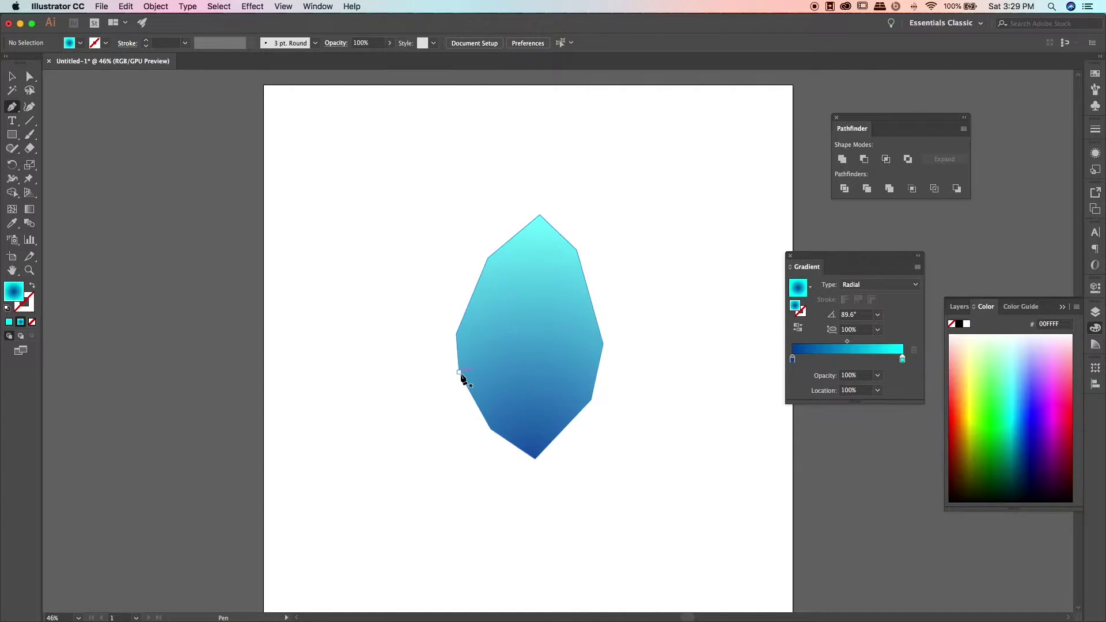
pyautogui.click(488, 258)
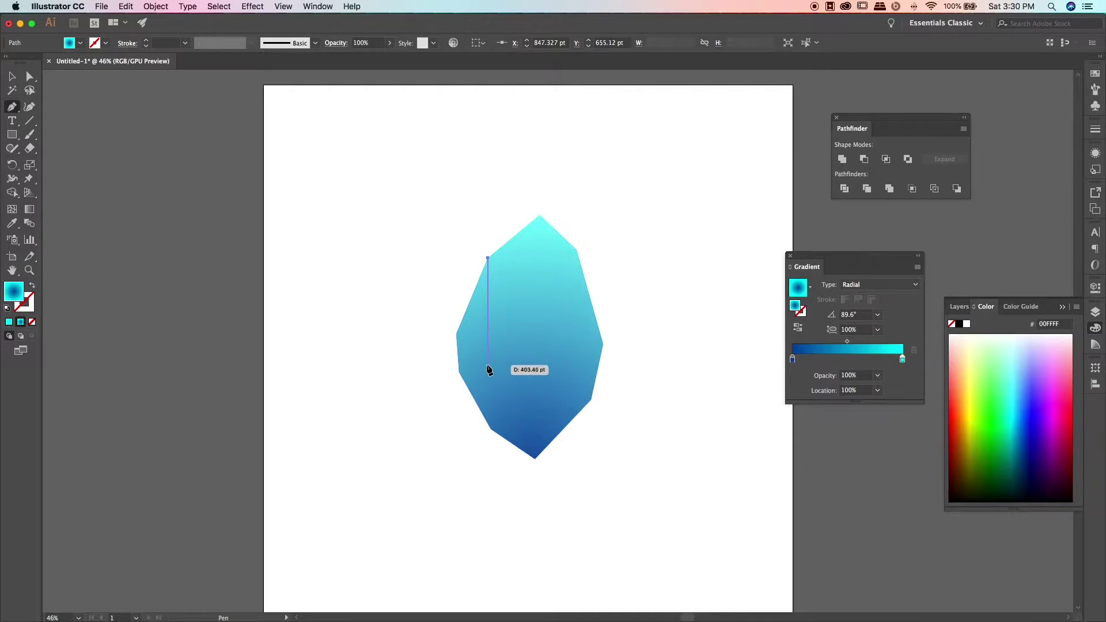
pyautogui.click(490, 363)
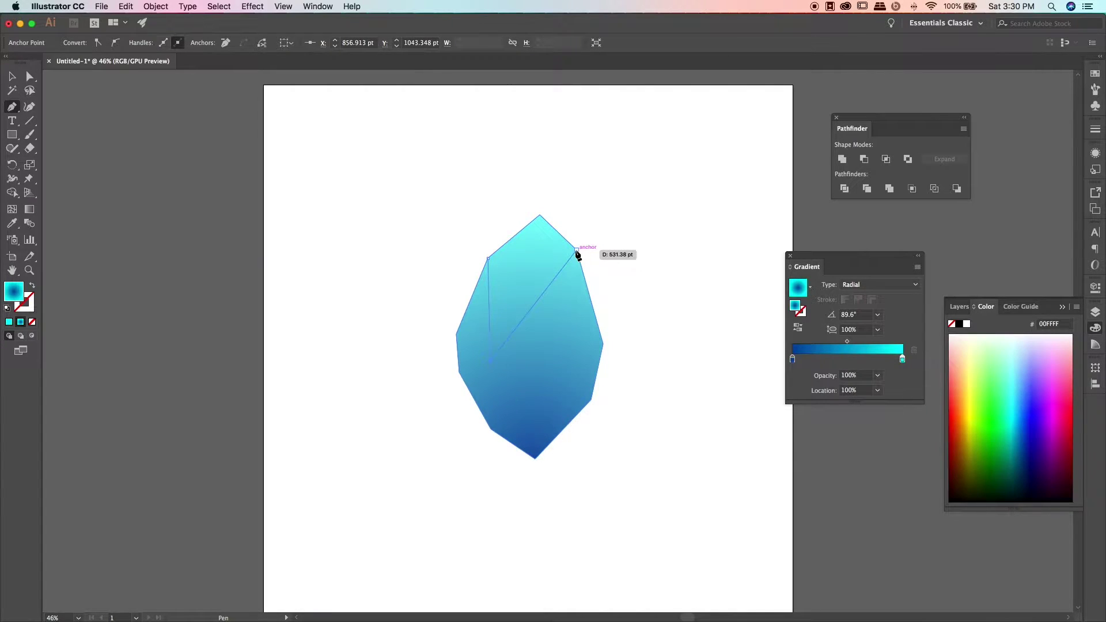
pyautogui.click(576, 251)
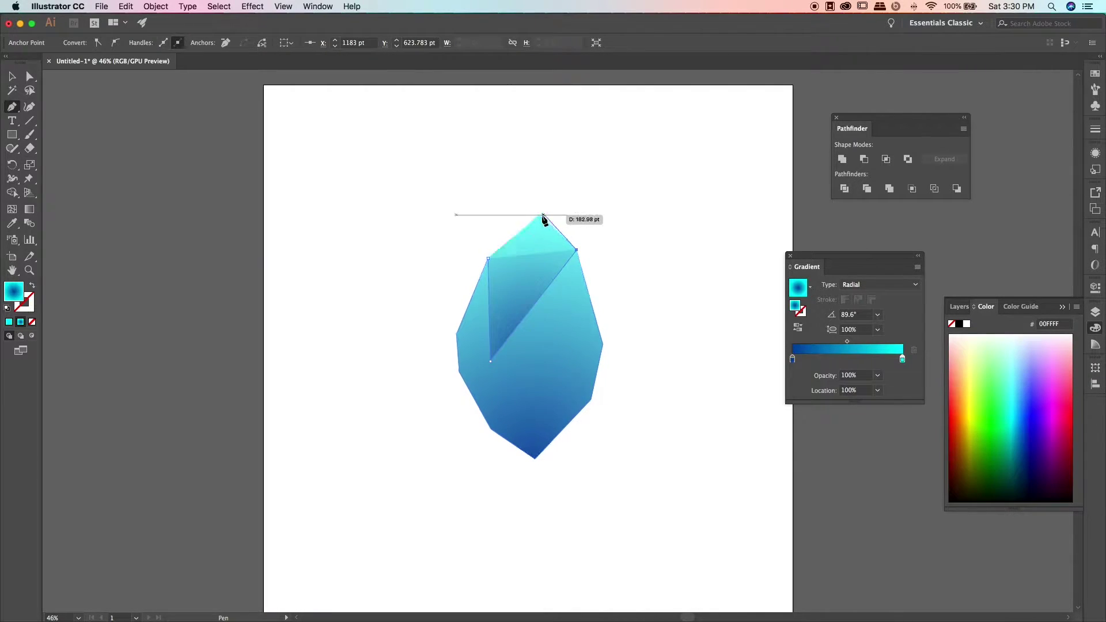
pyautogui.click(488, 258)
# Step: Fill the facet white at about 48% opacity and scale the whole gem down slightly
pyautogui.press('v')
pyautogui.press('i')
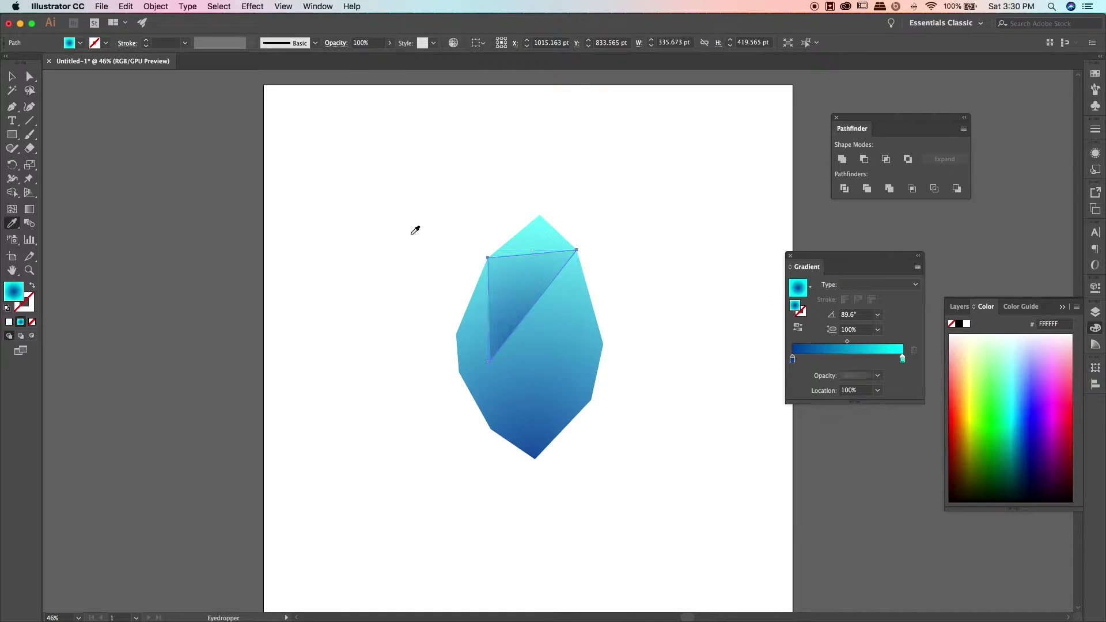
pyautogui.click(415, 230)
pyautogui.click(14, 74)
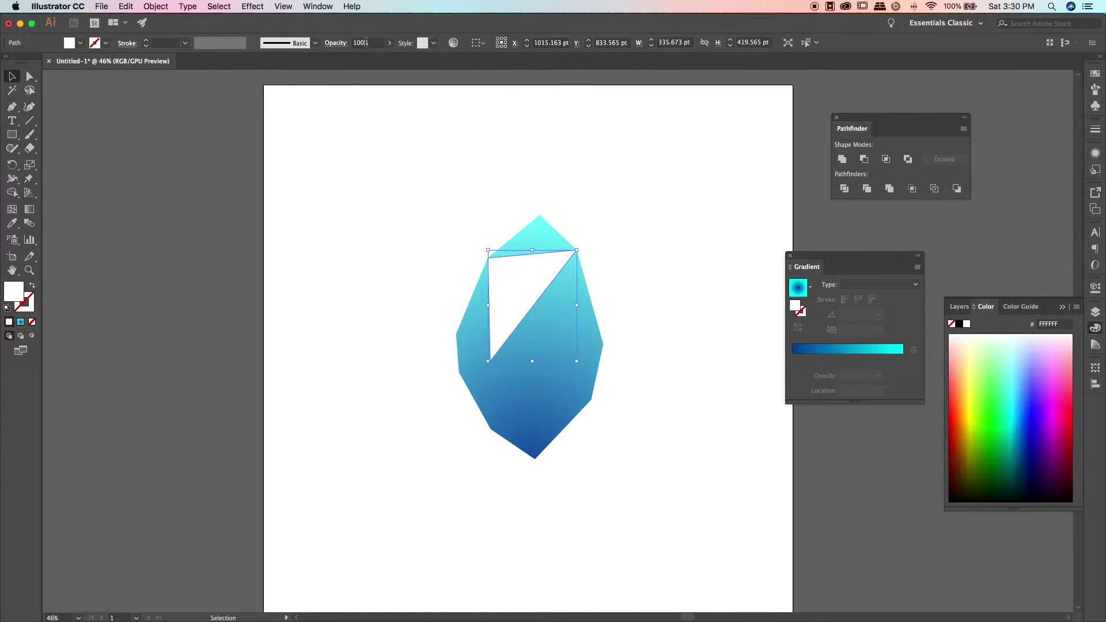
pyautogui.moveTo(390, 42); pyautogui.dragTo(366, 62)
pyautogui.click(365, 268)
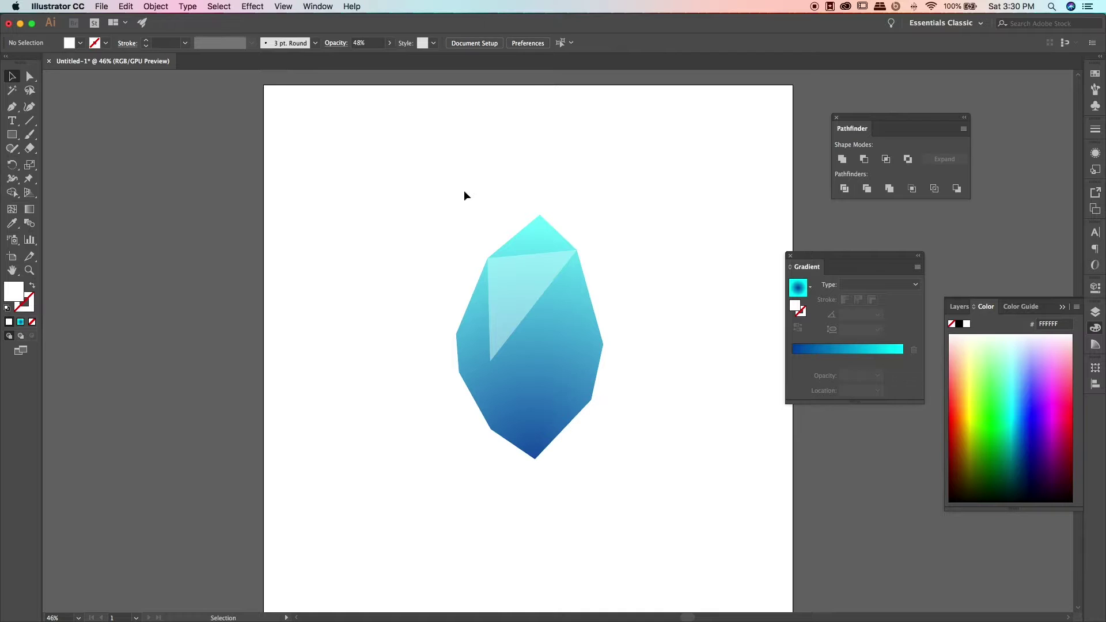
pyautogui.moveTo(465, 195); pyautogui.dragTo(634, 476)
pyautogui.moveTo(603, 212); pyautogui.dragTo(585, 260)
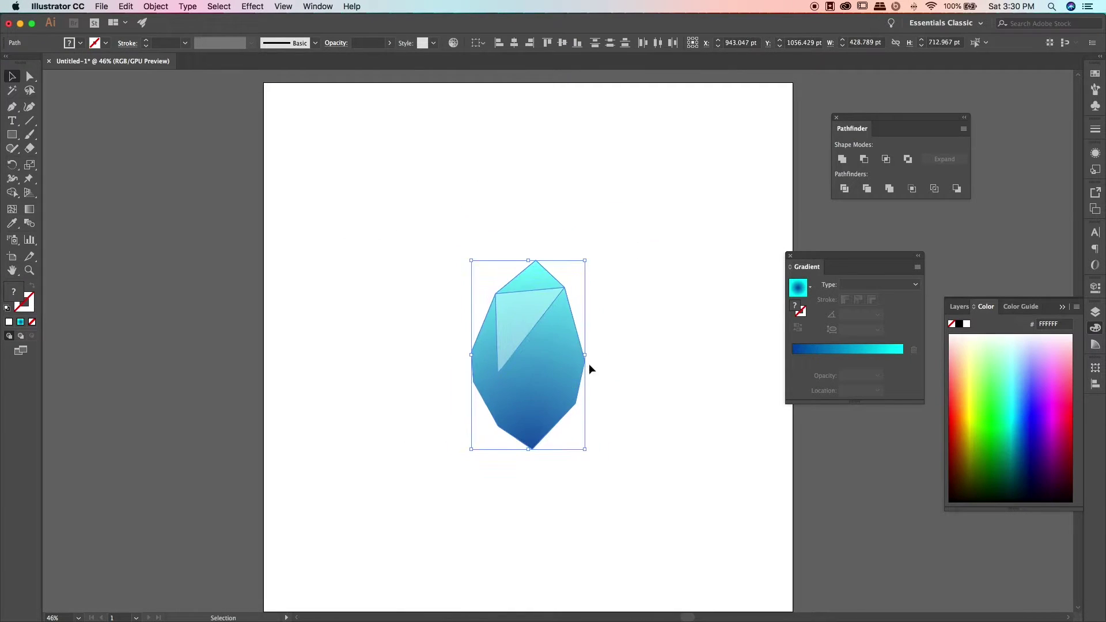
# Step: Add an artboard-sized rectangle behind the gem filled with dark charcoal 1A1A1A
pyautogui.click(589, 369)
pyautogui.press('m')
pyautogui.moveTo(264, 83)
pyautogui.mouseDown()
pyautogui.moveTo(789, 613)
pyautogui.moveTo(793, 583)
pyautogui.mouseUp()
pyautogui.hotkey('ctrl', 'shift', '[')
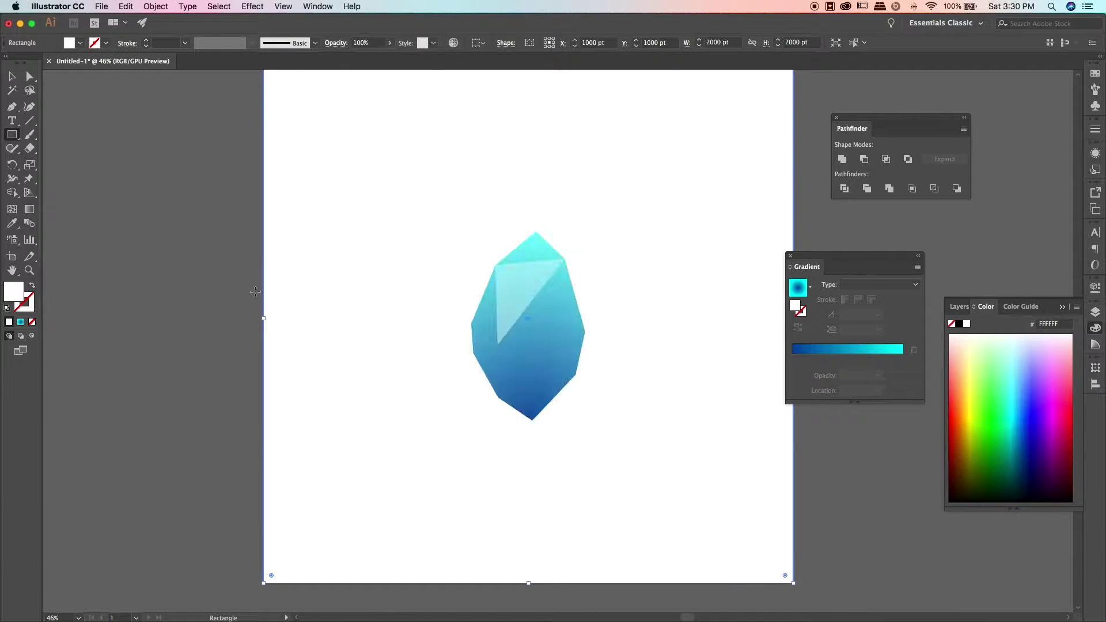
pyautogui.click(80, 43)
pyautogui.click(24, 105)
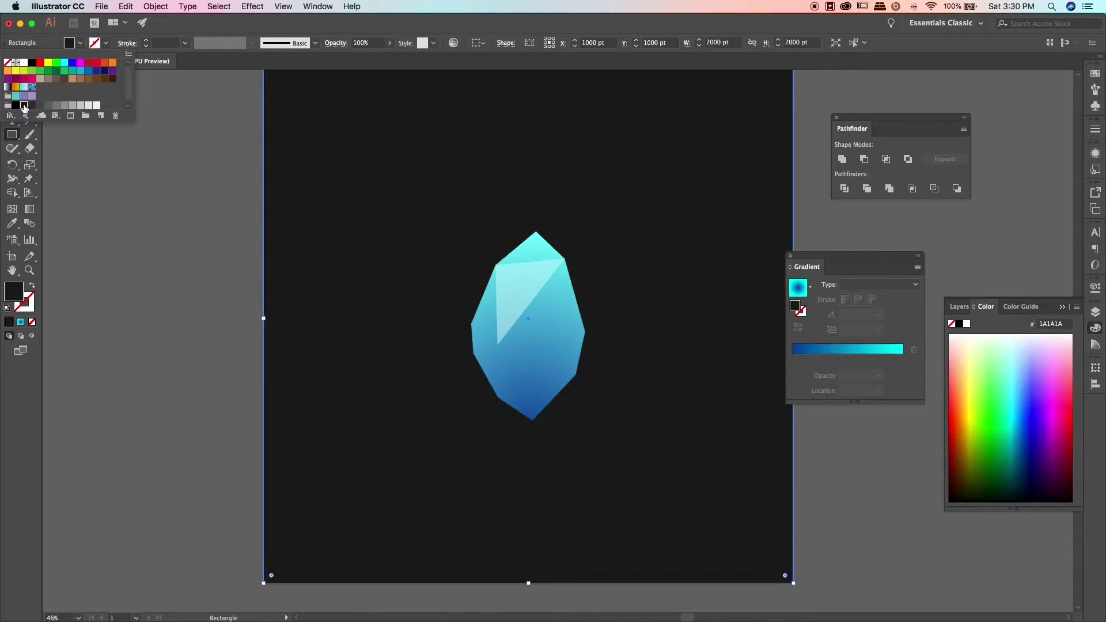
# Step: Deselect the background and zoom in to centre the view on the crystal
pyautogui.press('v')
pyautogui.click(202, 185)
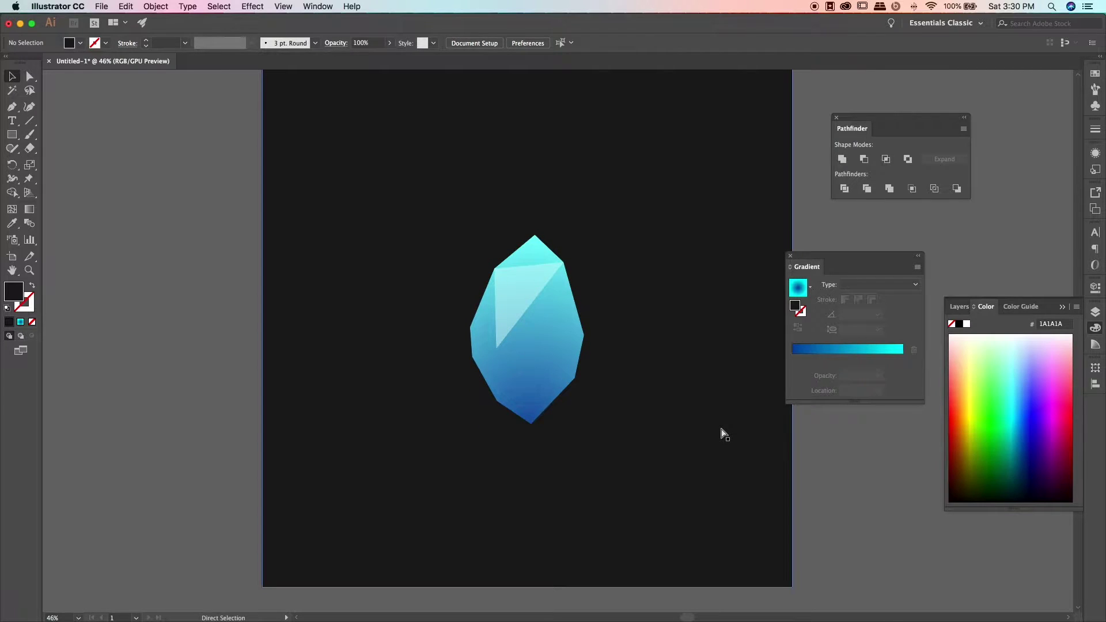
pyautogui.press('super+equal')
pyautogui.press('super+equal')
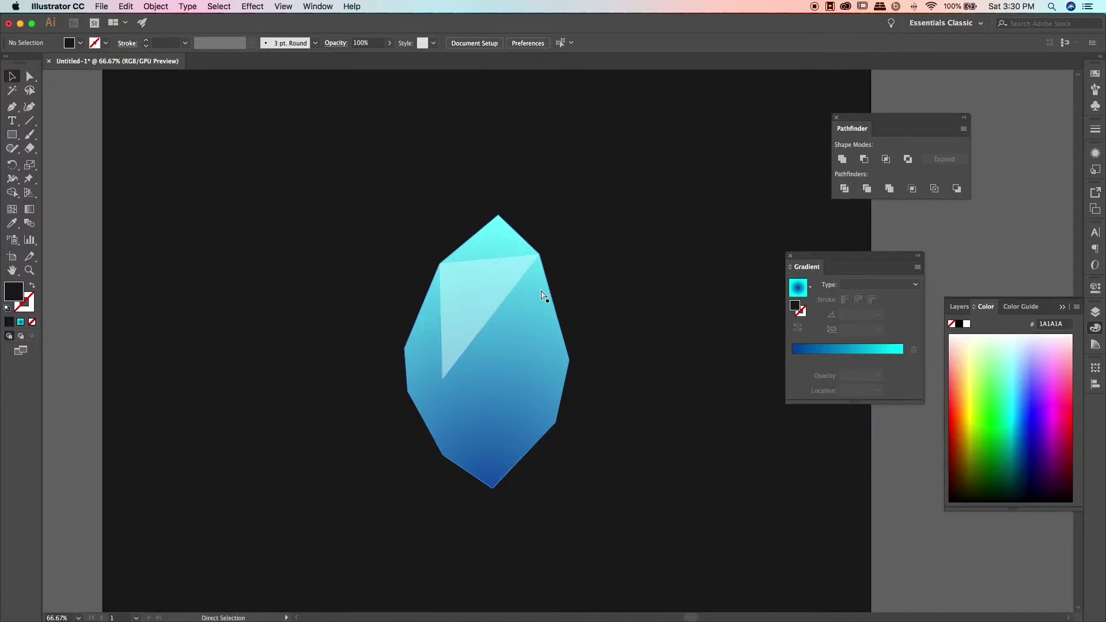
pyautogui.press('super+0')
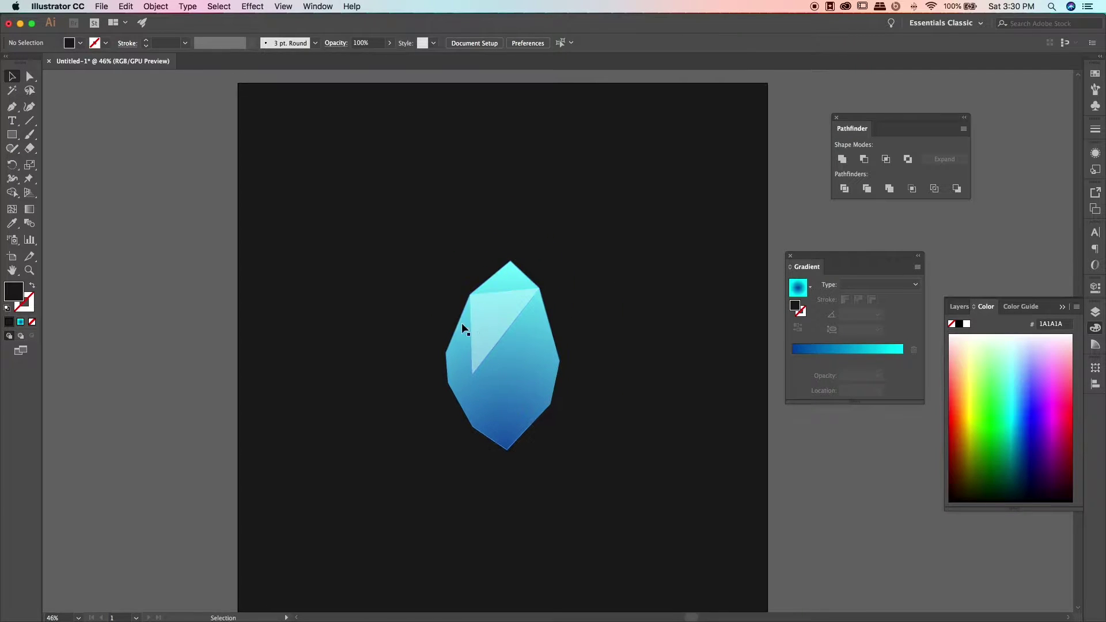
pyautogui.press('super+equal')
pyautogui.press('super+equal')
pyautogui.moveTo(484, 331); pyautogui.dragTo(519, 323)
# Step: Draw a triangular facet capping the crystal's pointed top
pyautogui.press('p')
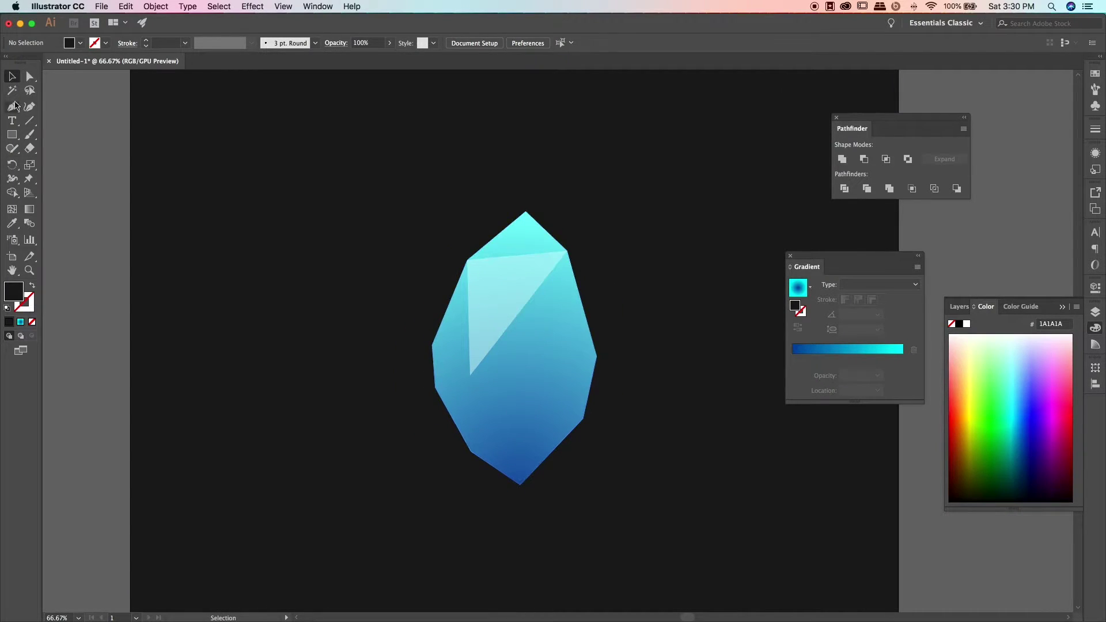
pyautogui.click(567, 250)
pyautogui.click(527, 211)
pyautogui.click(467, 260)
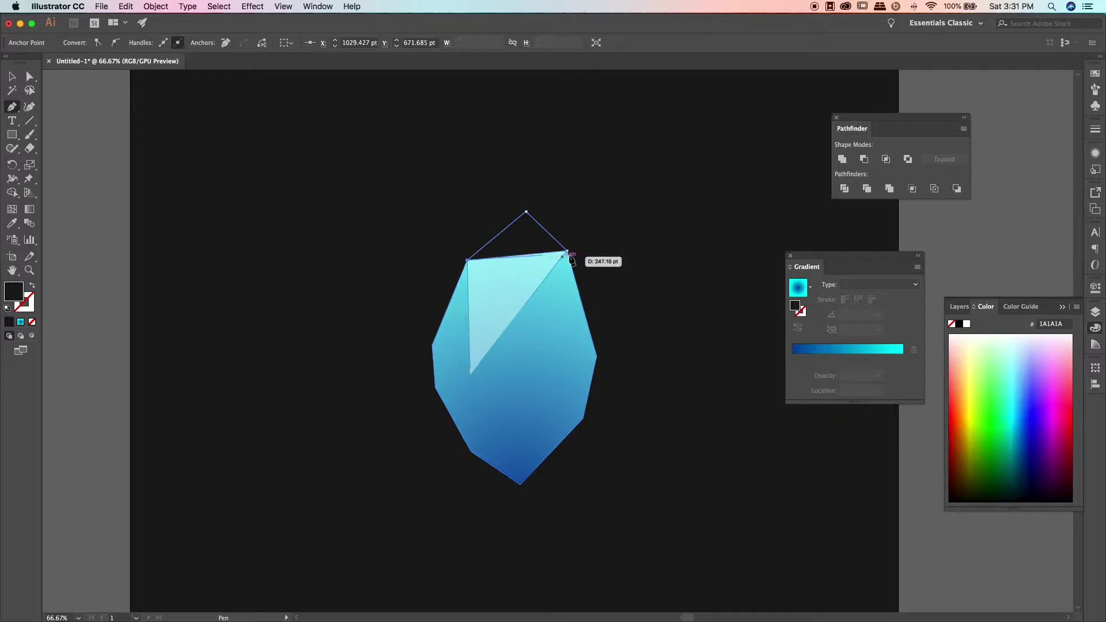
pyautogui.click(567, 251)
# Step: Fill the top triangle white at 81% opacity
pyautogui.press('i')
pyautogui.click(494, 290)
pyautogui.press('v')
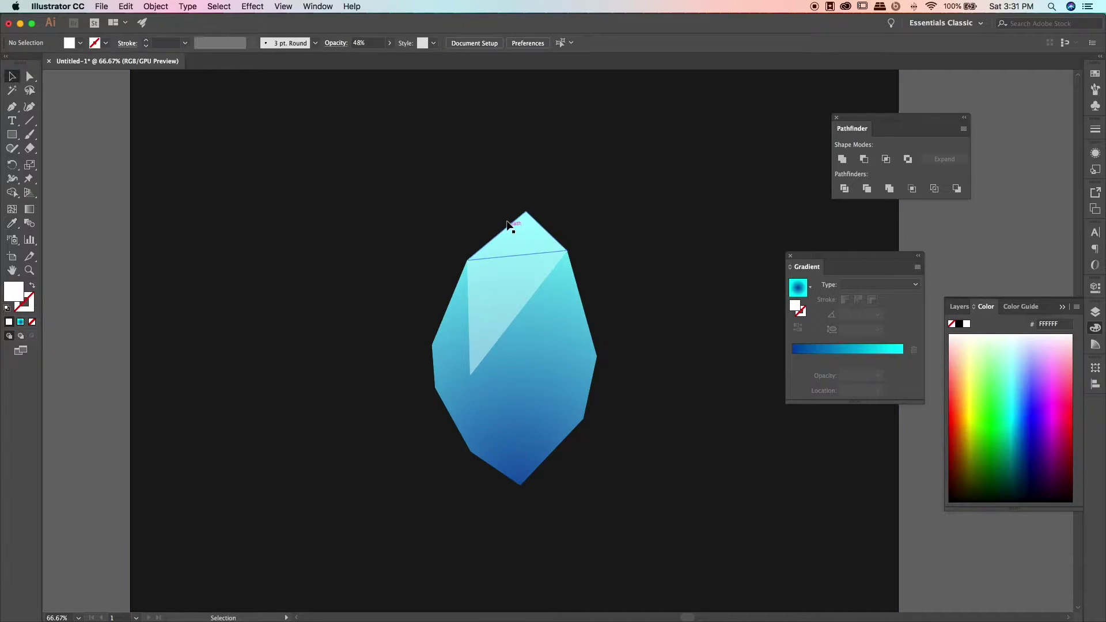
pyautogui.click(390, 42)
pyautogui.click(105, 171)
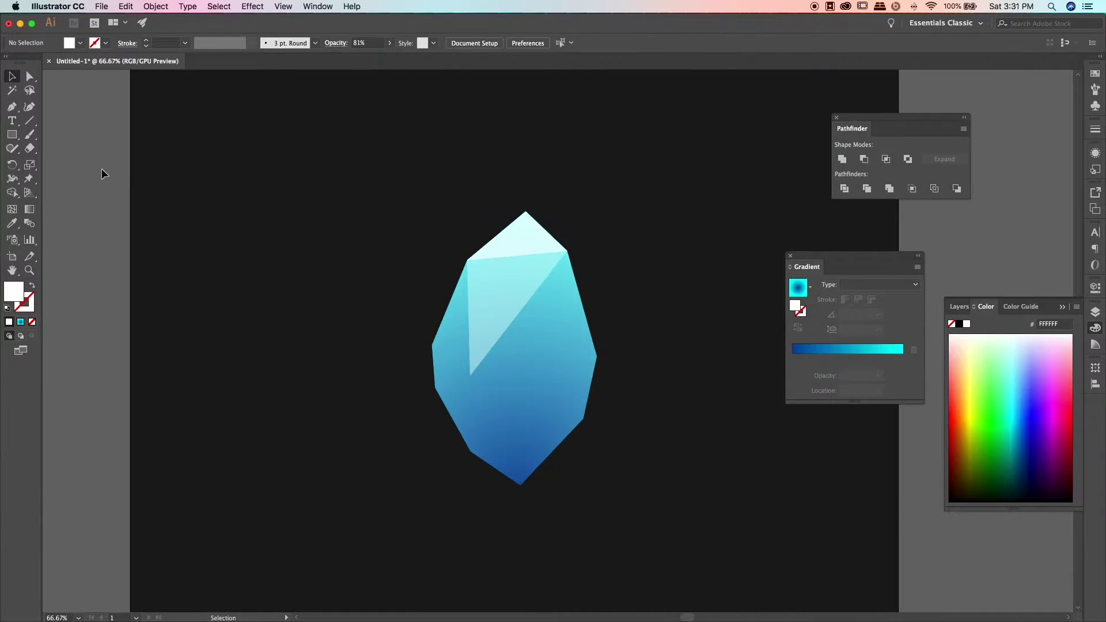
# Step: Give the top facet a radial gradient whose end stop is white
pyautogui.click(521, 239)
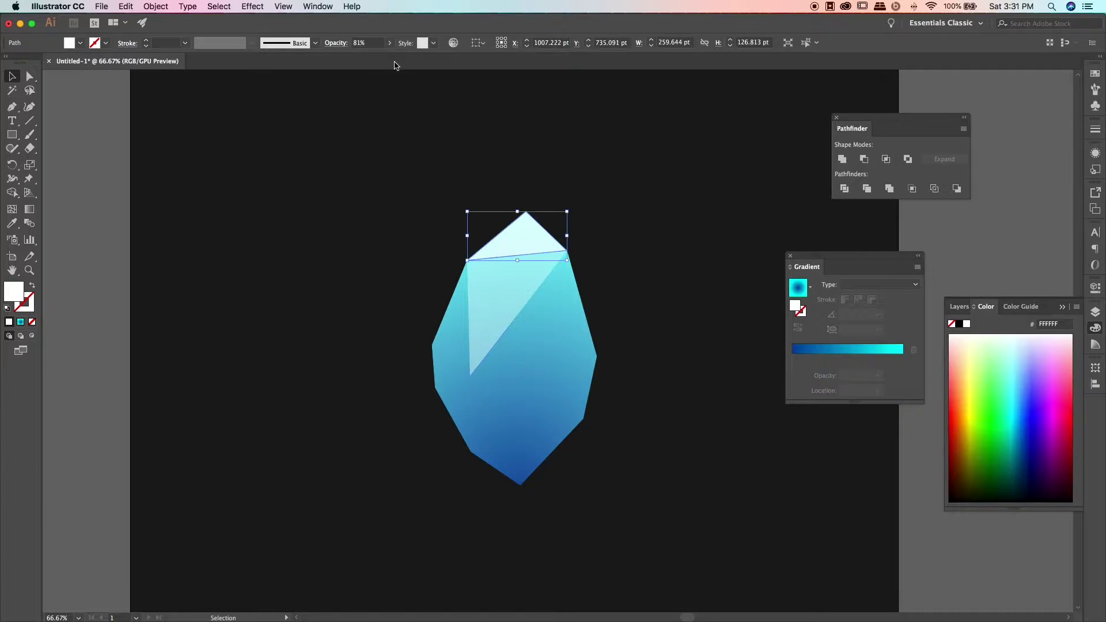
pyautogui.click(30, 209)
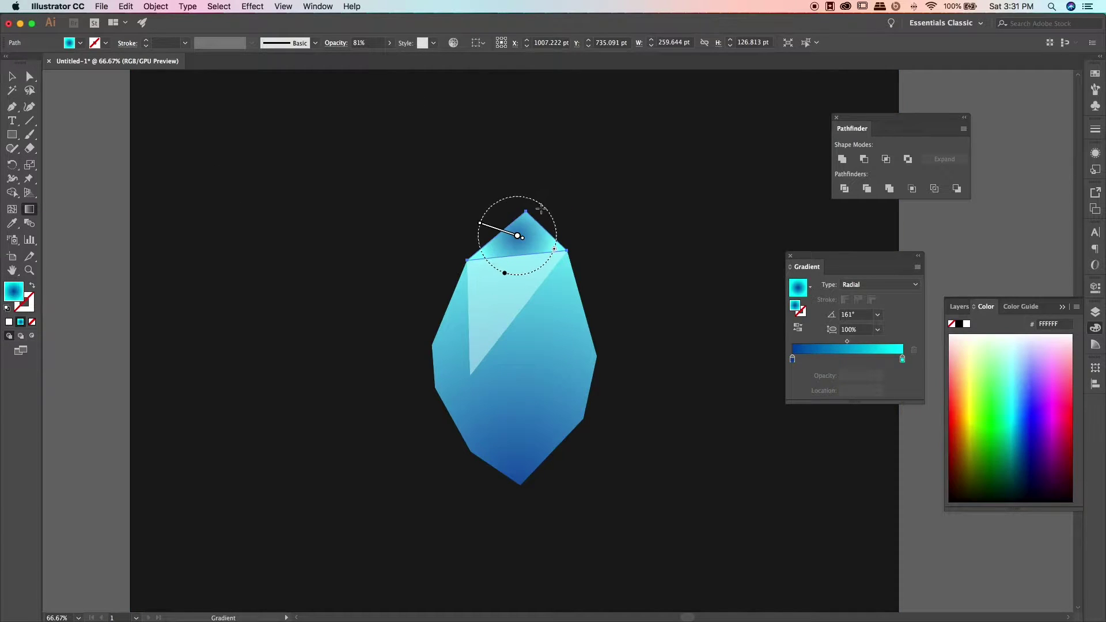
pyautogui.moveTo(545, 180)
pyautogui.mouseDown()
pyautogui.moveTo(474, 287)
pyautogui.moveTo(482, 278)
pyautogui.mouseUp()
pyautogui.doubleClick(902, 359)
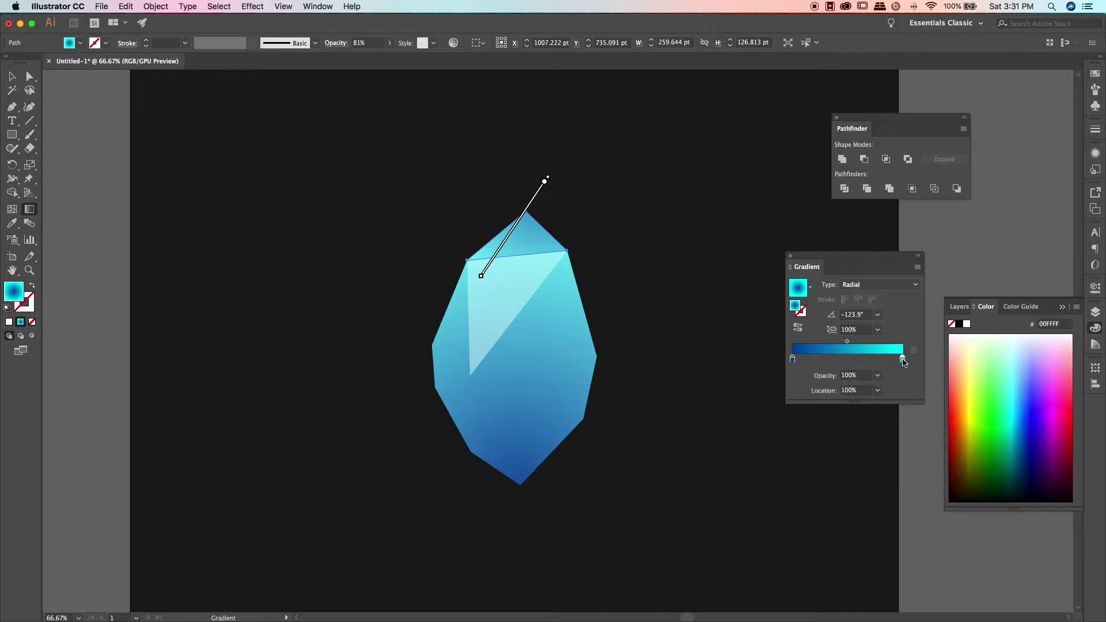
pyautogui.click(868, 406)
pyautogui.click(901, 334)
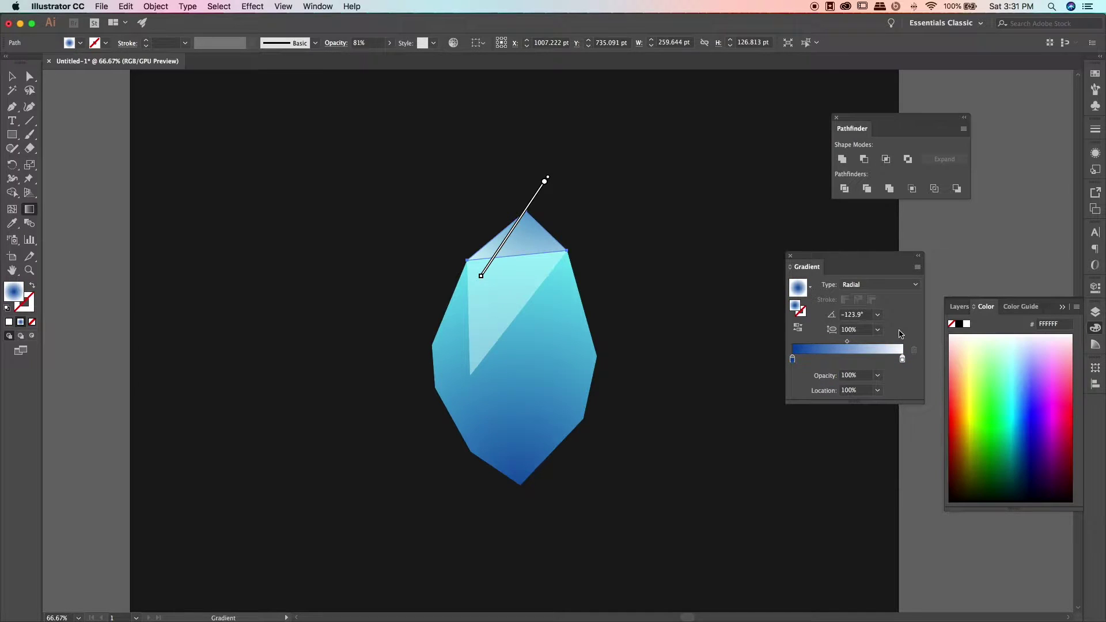
# Step: Set the gradient's start stop to pale cyan (9BFFFF)
pyautogui.doubleClick(792, 359)
pyautogui.moveTo(837, 420)
pyautogui.mouseDown()
pyautogui.moveTo(869, 420)
pyautogui.moveTo(890, 443)
pyautogui.mouseUp()
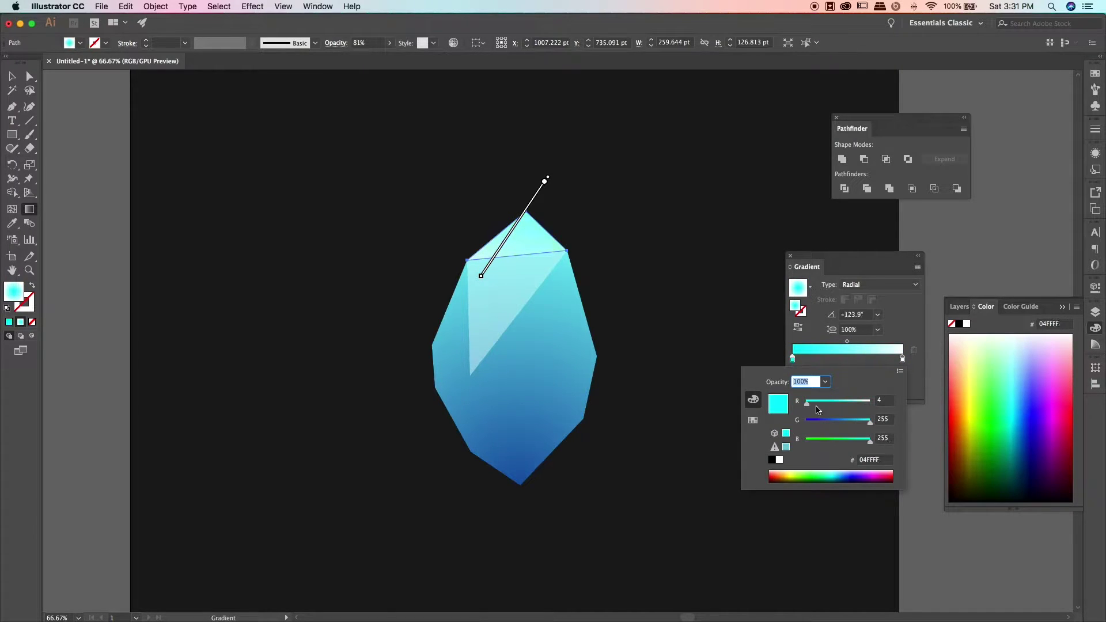
pyautogui.moveTo(828, 406); pyautogui.dragTo(805, 406)
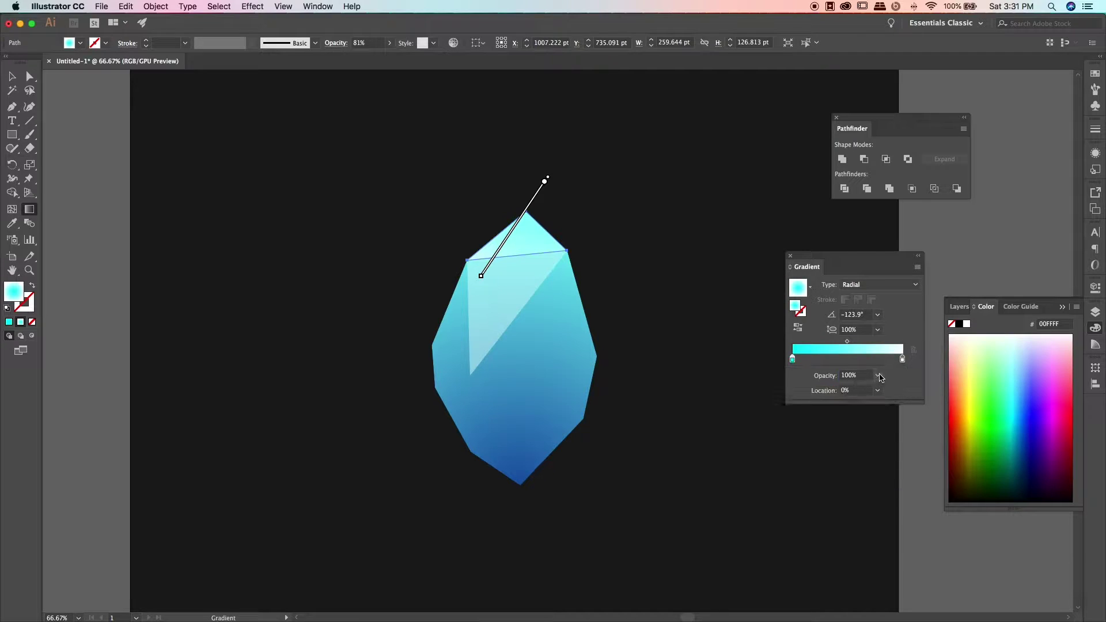
pyautogui.click(877, 376)
pyautogui.doubleClick(792, 359)
pyautogui.moveTo(806, 405); pyautogui.dragTo(846, 407)
pyautogui.click(882, 331)
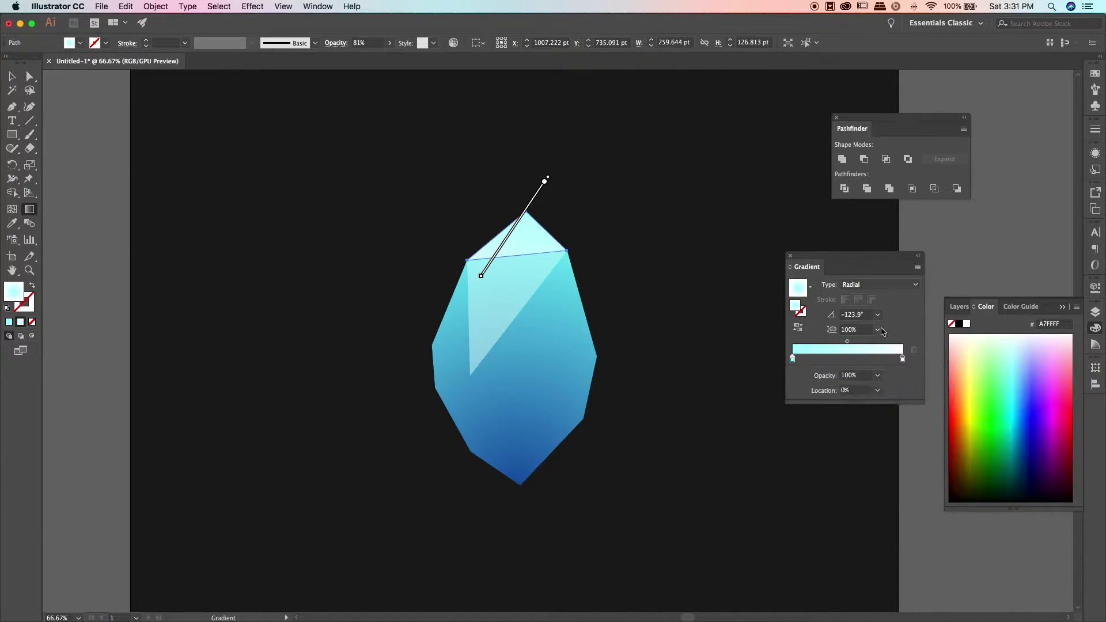
# Step: Redraw the top facet's gradient from its left corner and reverse its colour order
pyautogui.click(542, 193)
pyautogui.click(524, 228)
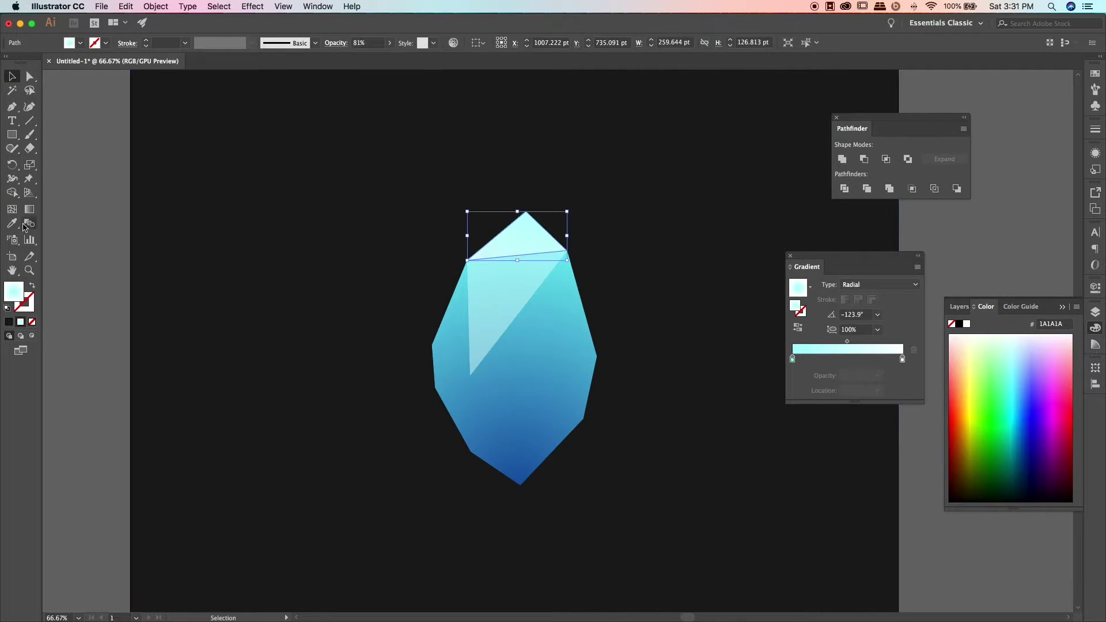
pyautogui.moveTo(488, 266); pyautogui.dragTo(556, 215)
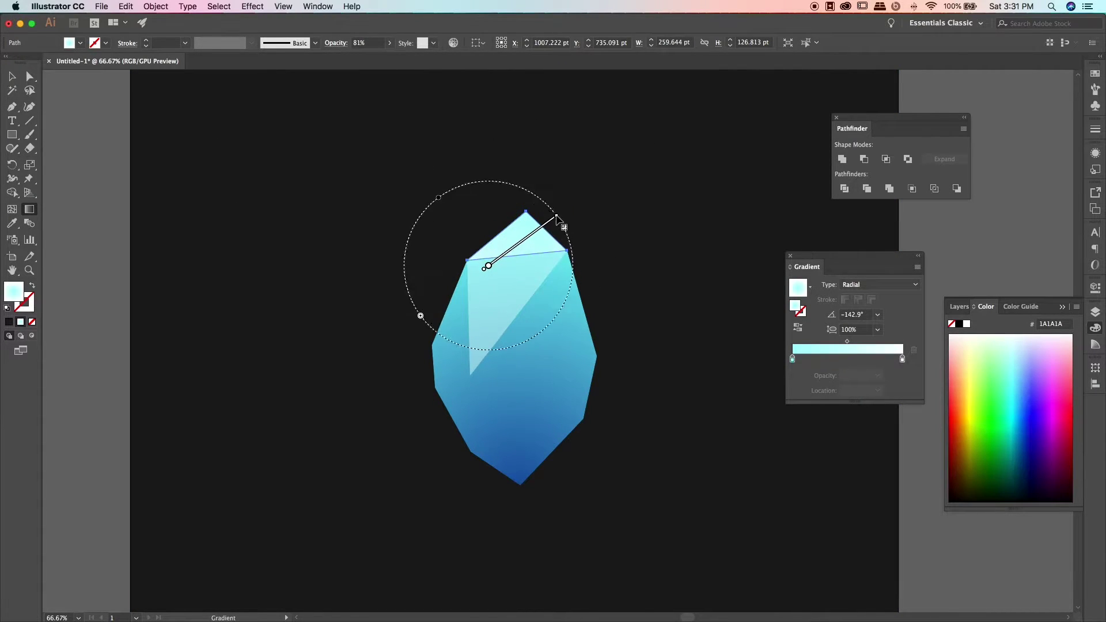
pyautogui.moveTo(462, 263); pyautogui.dragTo(548, 214)
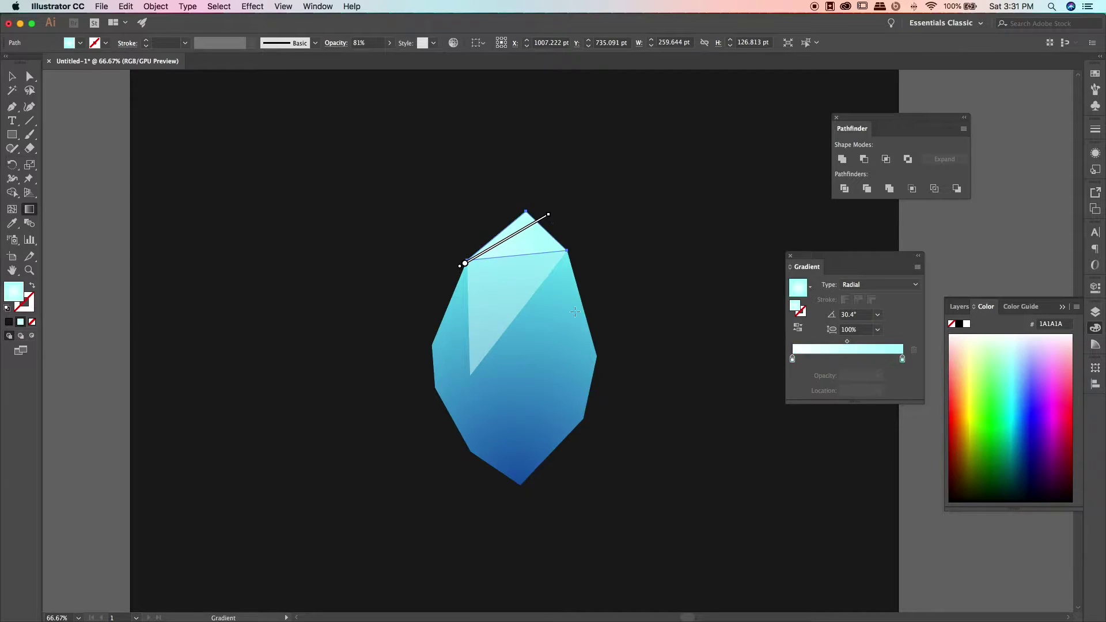
pyautogui.click(798, 327)
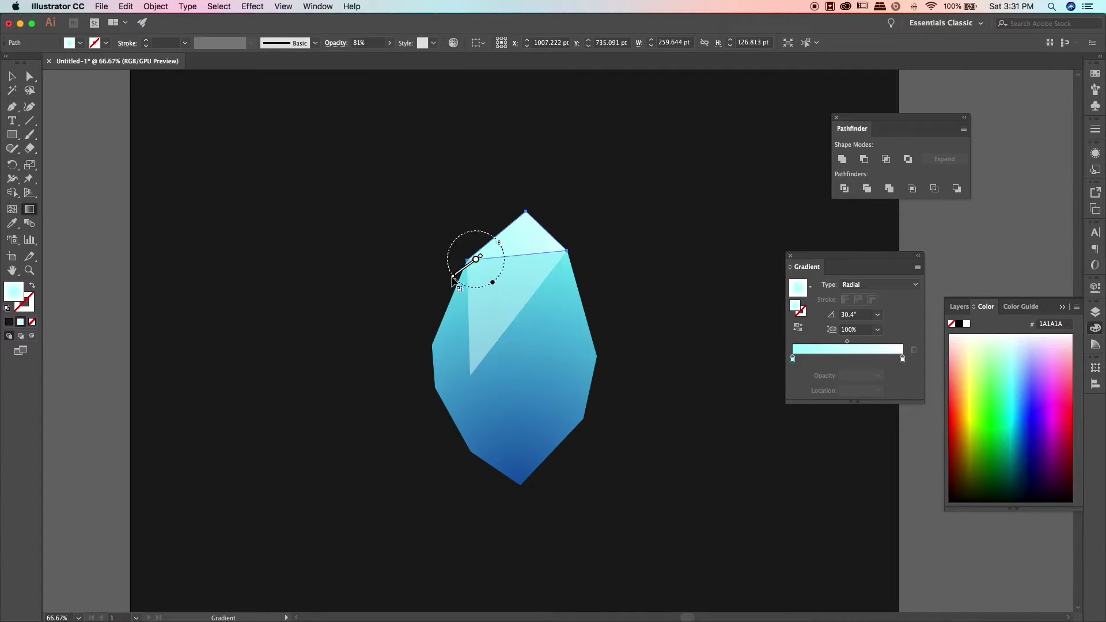
pyautogui.moveTo(481, 272); pyautogui.dragTo(469, 266)
pyautogui.moveTo(532, 254); pyautogui.dragTo(534, 260)
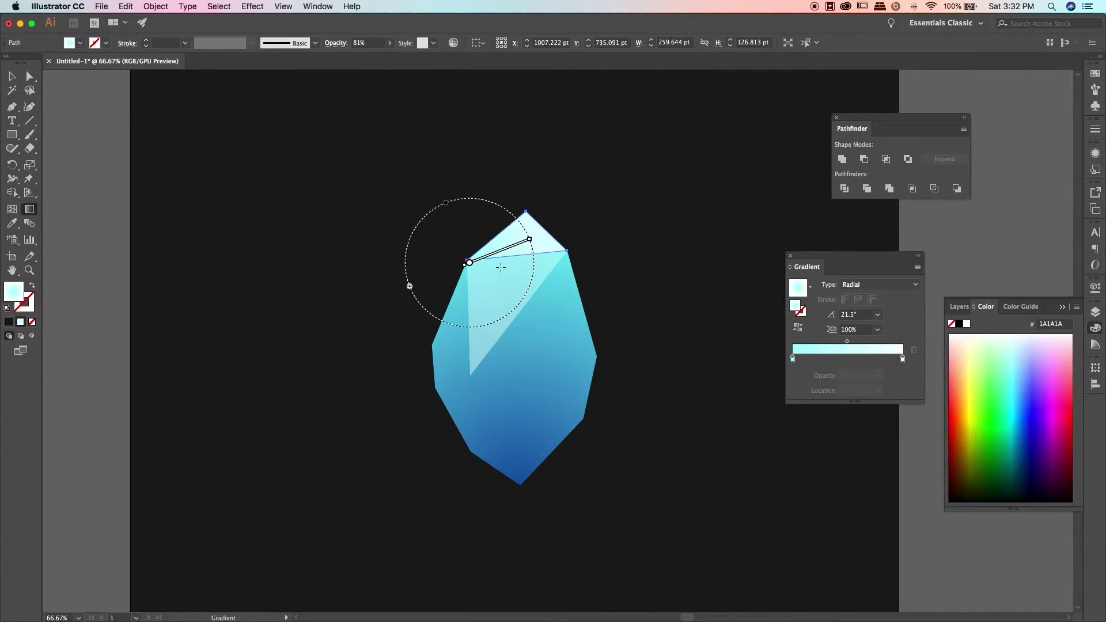
# Step: Rerun the top facet's gradient from the lower-left edge to the top corner
pyautogui.press('v')
pyautogui.click(268, 219)
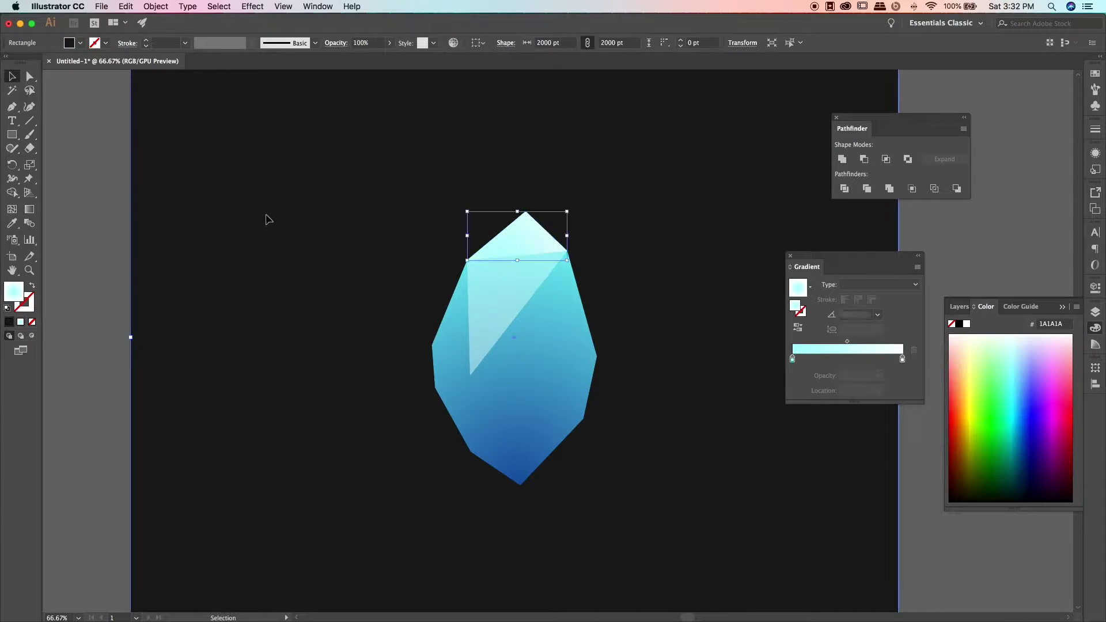
pyautogui.click(521, 243)
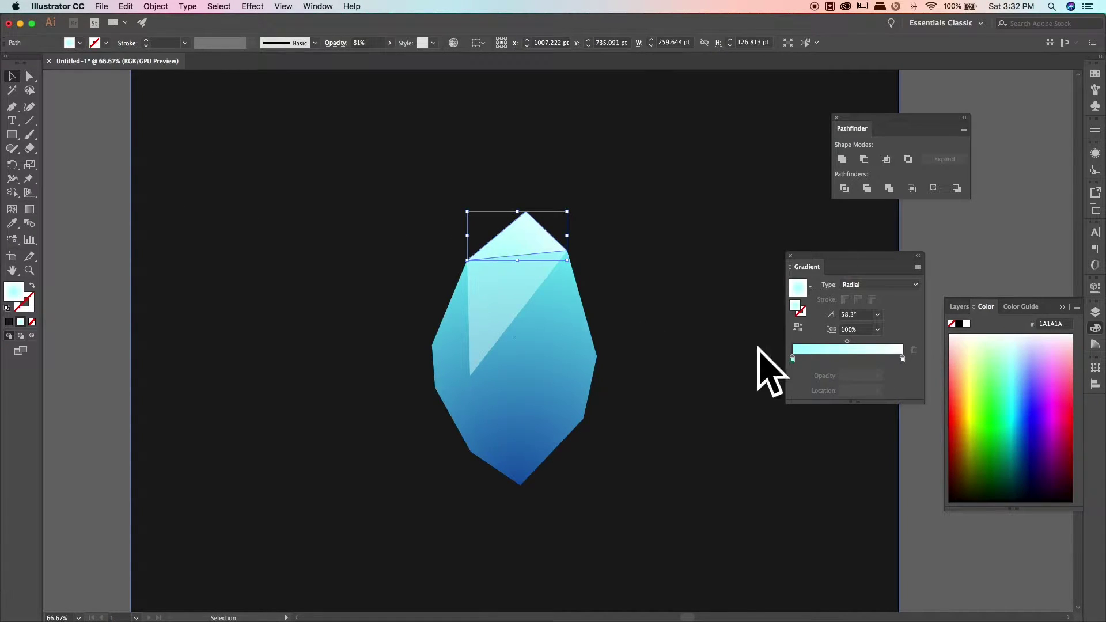
pyautogui.click(34, 212)
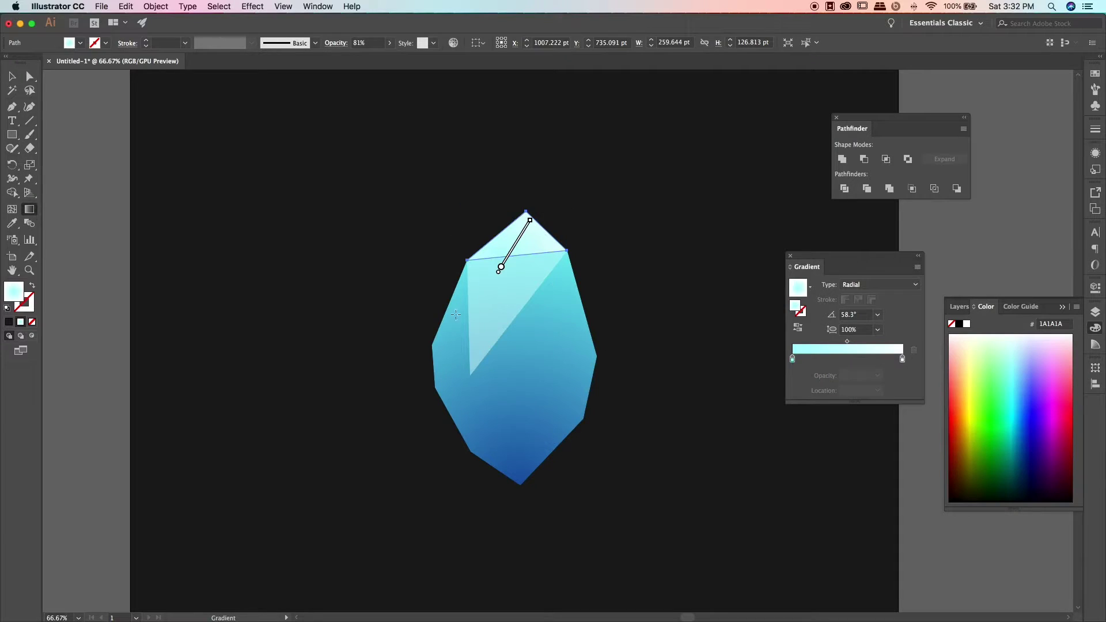
pyautogui.moveTo(436, 322); pyautogui.dragTo(537, 219)
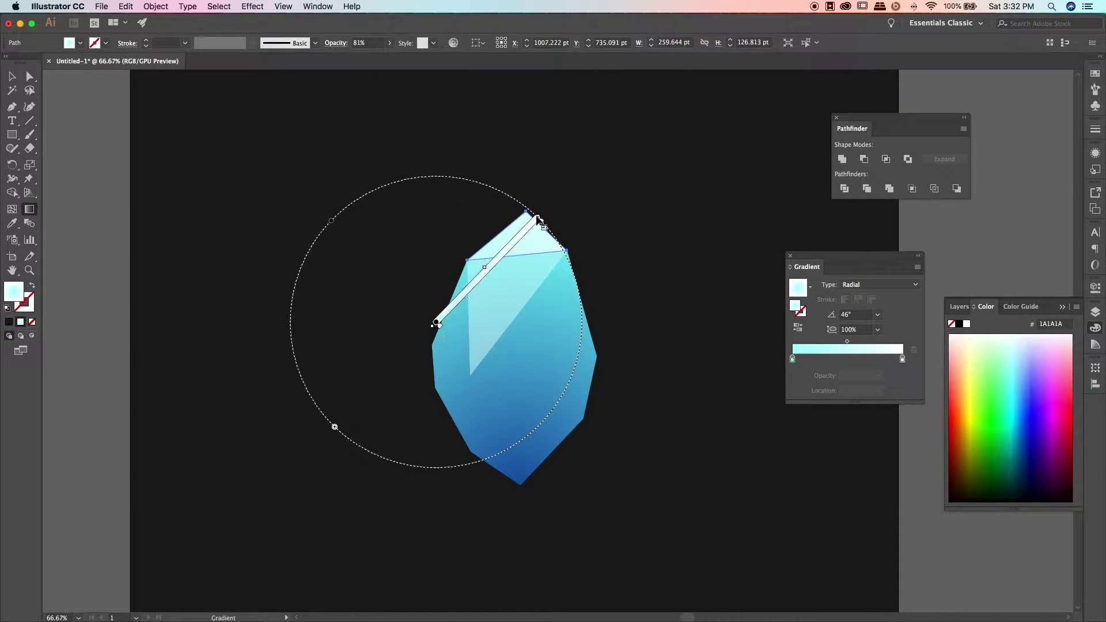
pyautogui.click(12, 76)
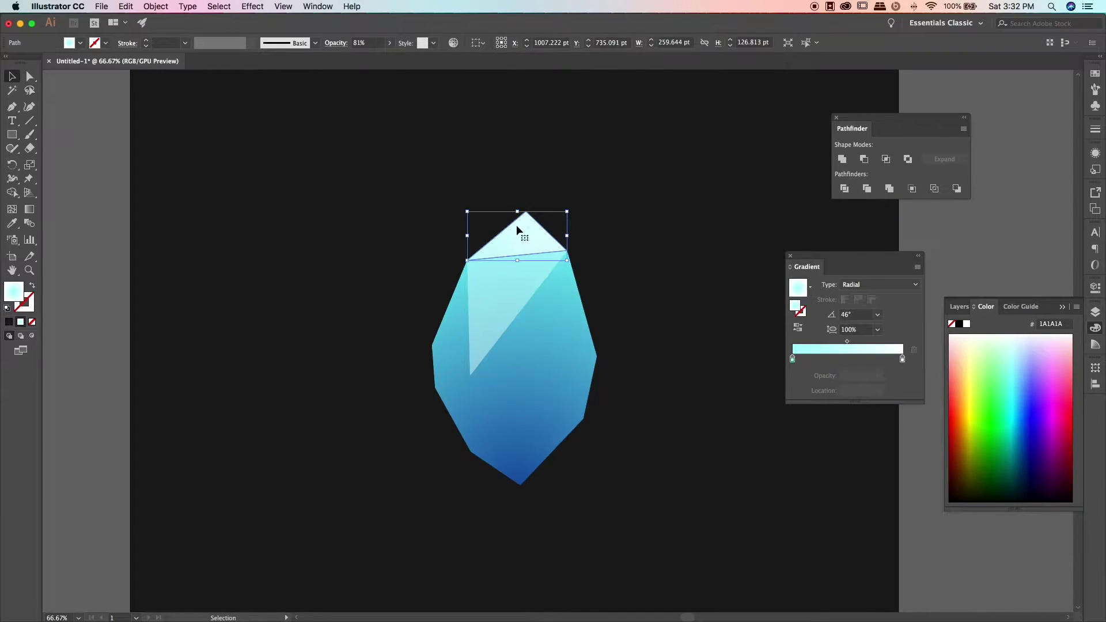
pyautogui.click(389, 42)
pyautogui.click(153, 267)
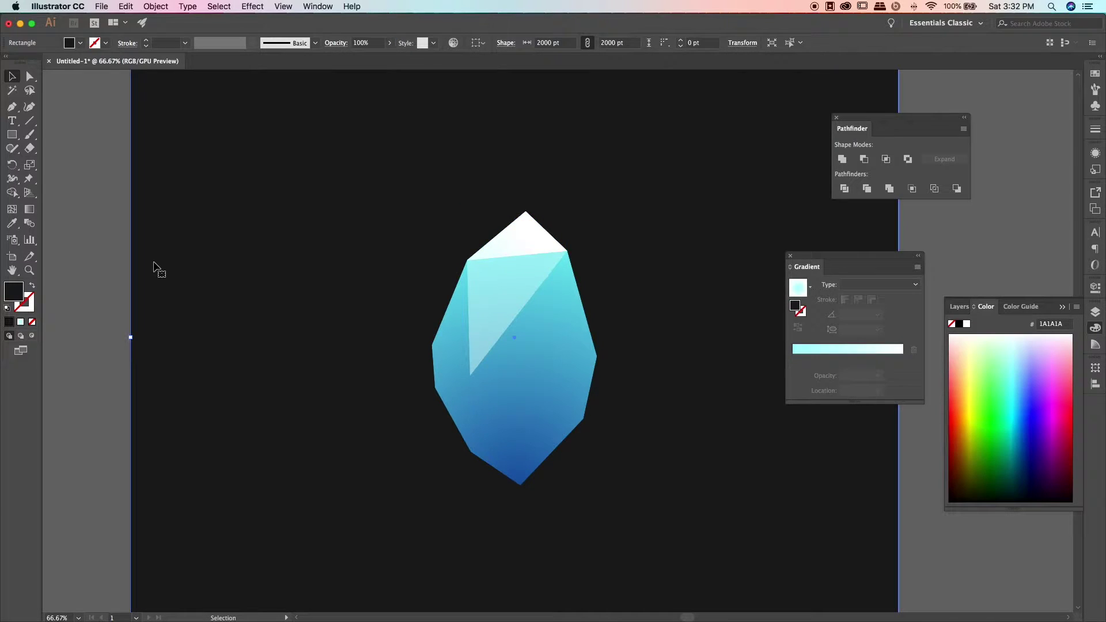
# Step: Apply a radial gradient across the translucent upper-left facet
pyautogui.click(526, 230)
pyautogui.press('g')
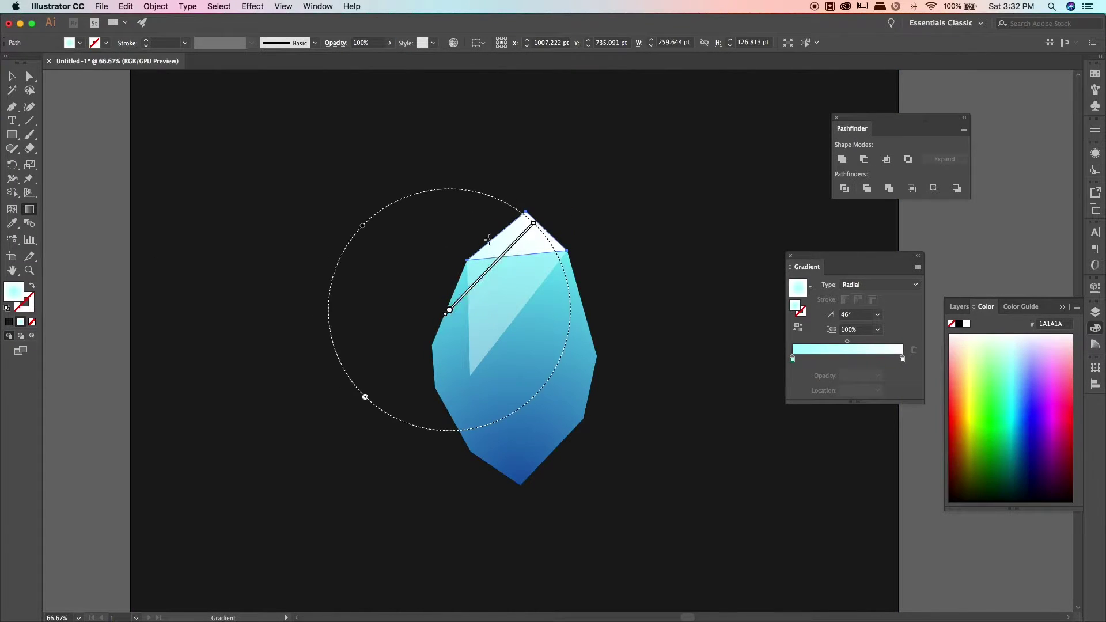
pyautogui.press('v')
pyautogui.click(486, 288)
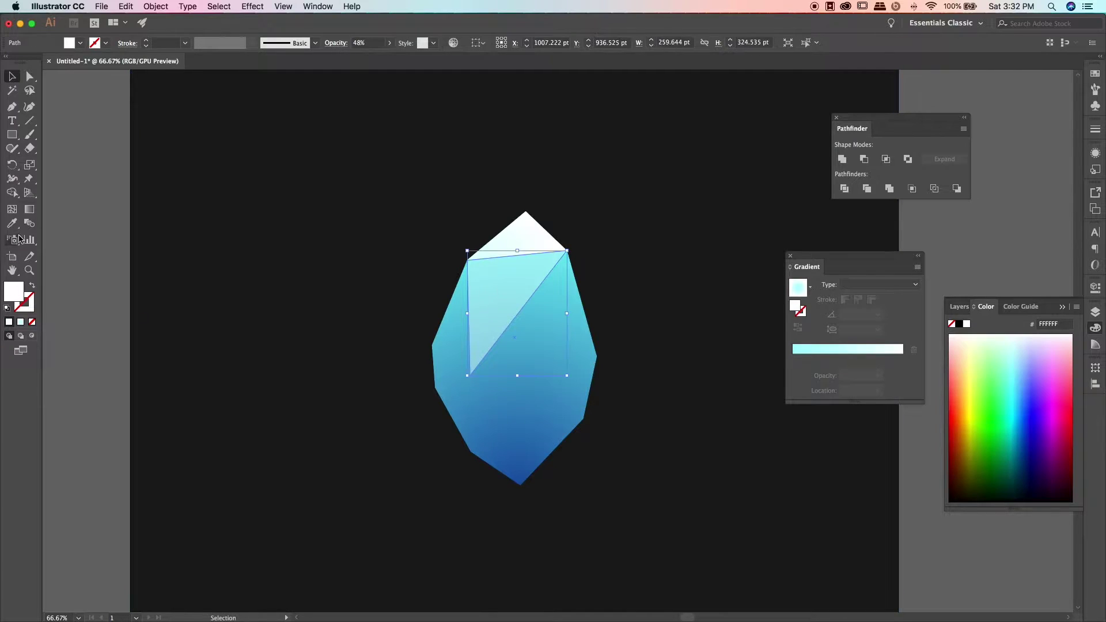
pyautogui.click(29, 209)
pyautogui.moveTo(457, 397)
pyautogui.mouseDown()
pyautogui.moveTo(526, 262)
pyautogui.moveTo(461, 425)
pyautogui.moveTo(471, 375)
pyautogui.mouseUp()
# Step: Shorten the left facet's gradient and raise the facet's opacity
pyautogui.click(389, 43)
pyautogui.moveTo(367, 57); pyautogui.dragTo(379, 58)
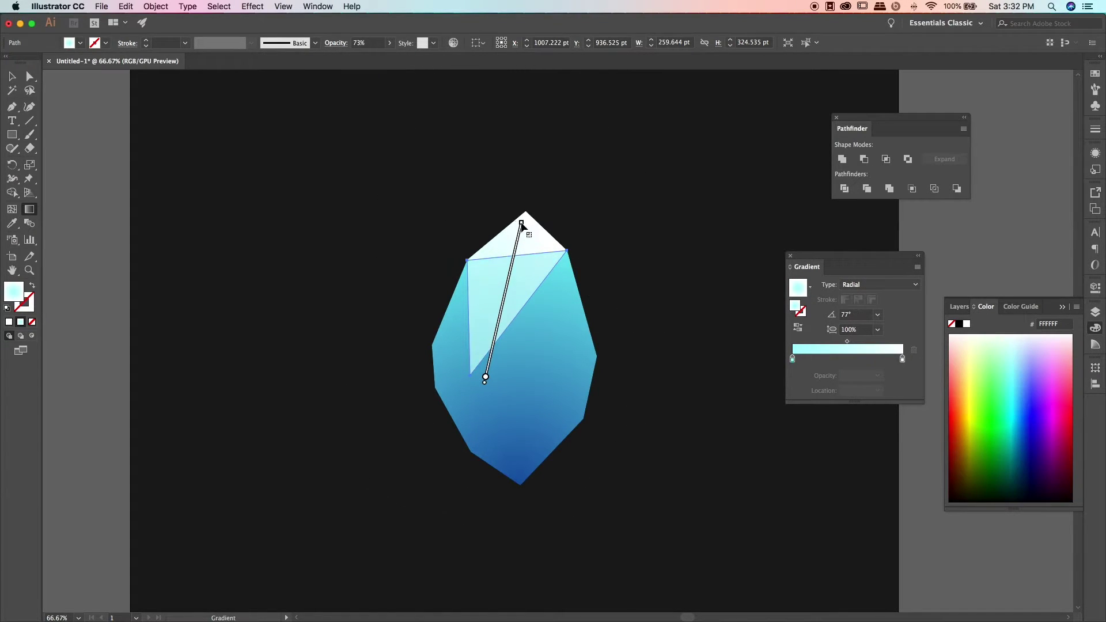
pyautogui.moveTo(470, 381); pyautogui.dragTo(489, 260)
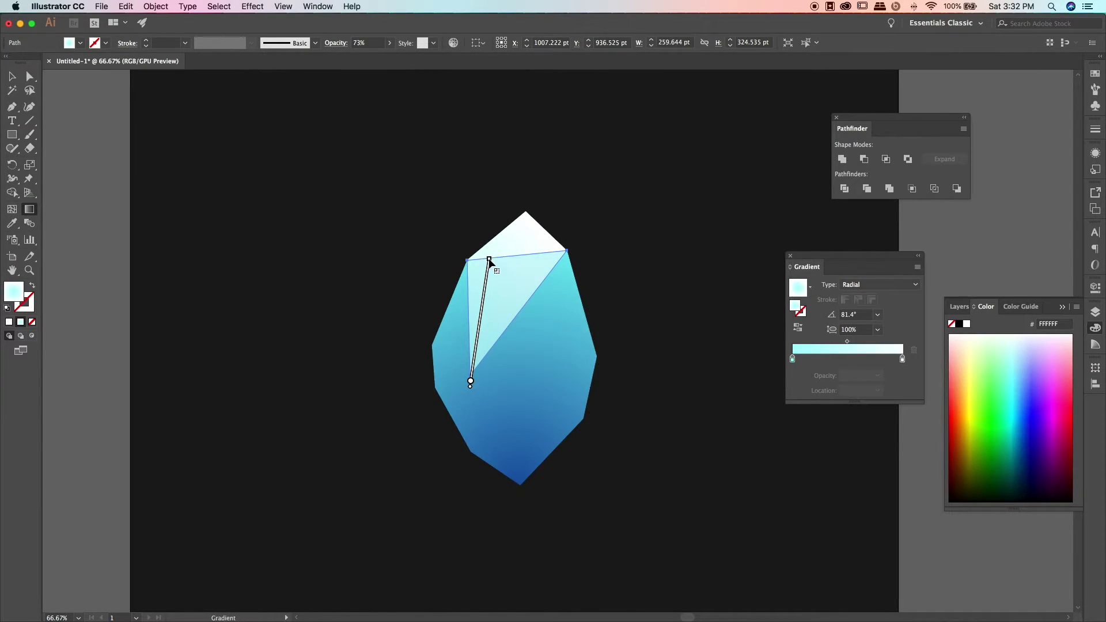
pyautogui.click(389, 43)
pyautogui.moveTo(376, 57); pyautogui.dragTo(467, 81)
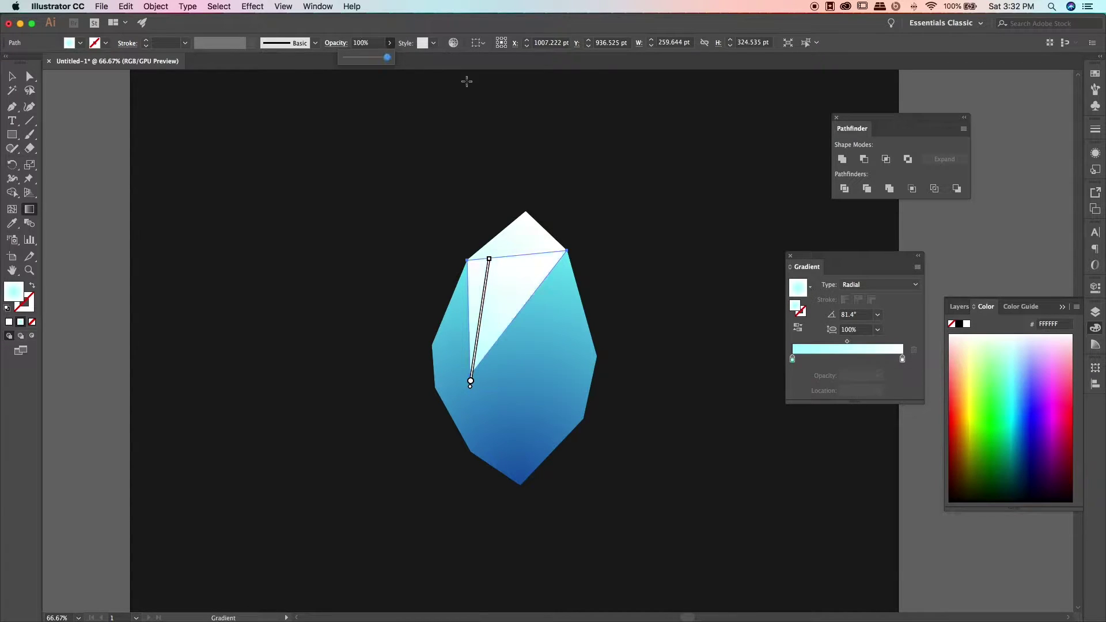
# Step: Set the gradient's left stop to 30% opacity and the facet's overall opacity to 88%
pyautogui.doubleClick(793, 360)
pyautogui.press('Escape')
pyautogui.click(878, 375)
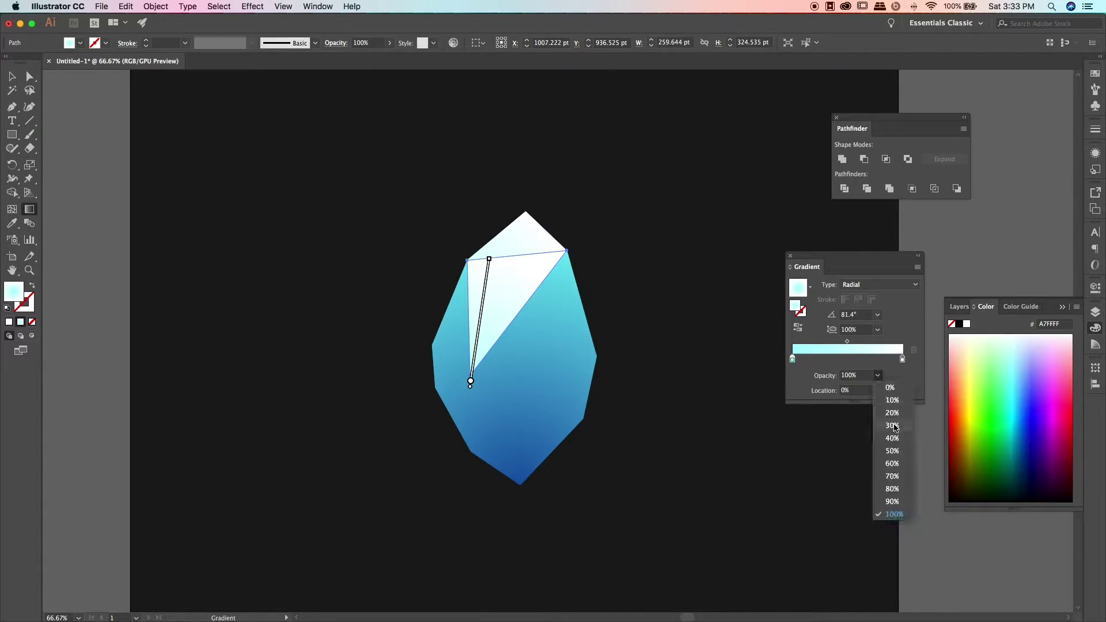
pyautogui.click(887, 419)
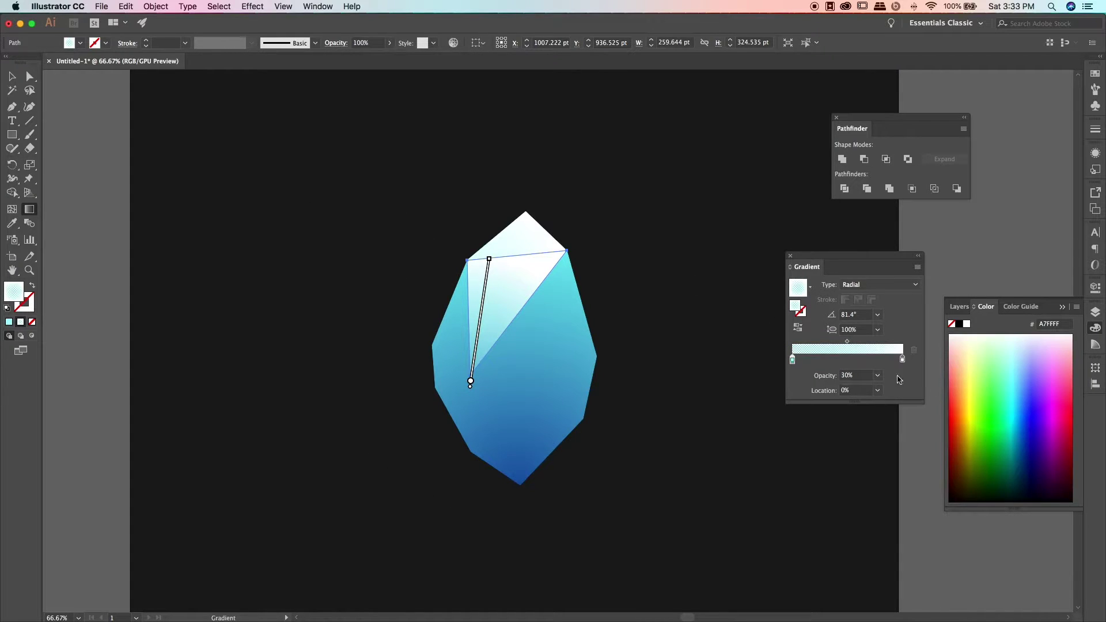
pyautogui.click(389, 43)
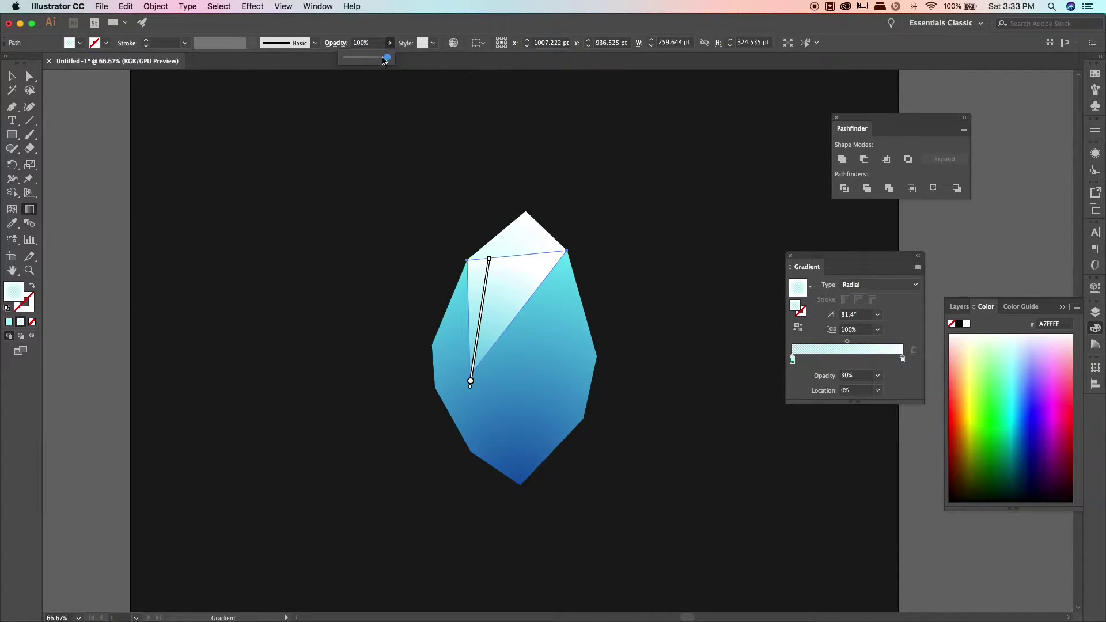
pyautogui.moveTo(385, 59); pyautogui.dragTo(381, 59)
pyautogui.press('v')
pyautogui.click(74, 143)
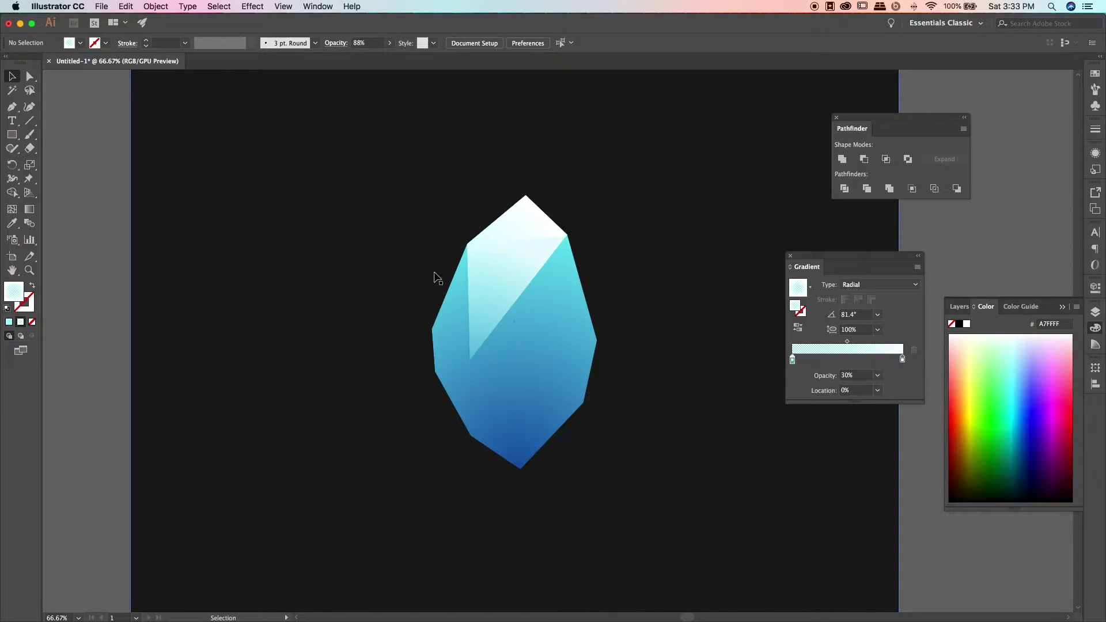
# Step: Move the upper facet's top-right anchor left and down
pyautogui.press('a')
pyautogui.moveTo(567, 235); pyautogui.dragTo(546, 246)
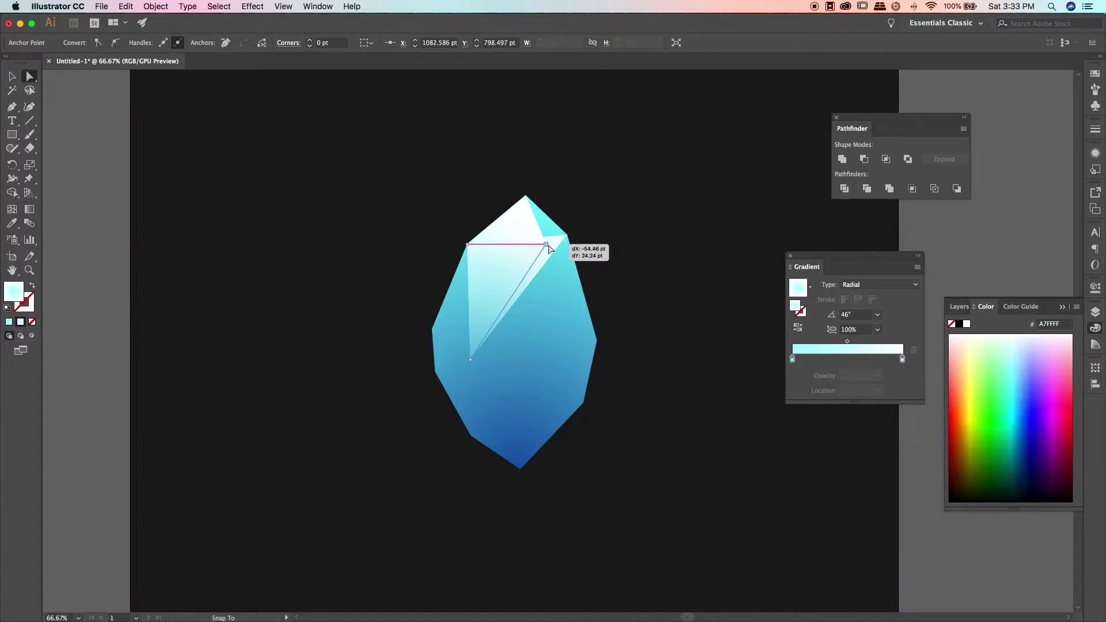
pyautogui.click(662, 271)
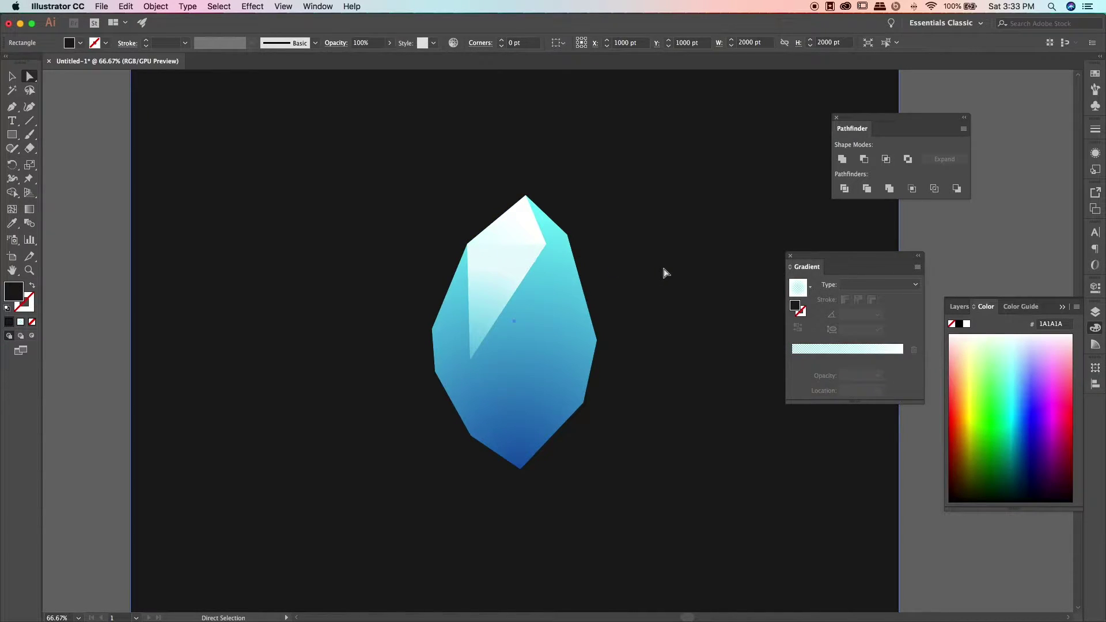
pyautogui.click(544, 243)
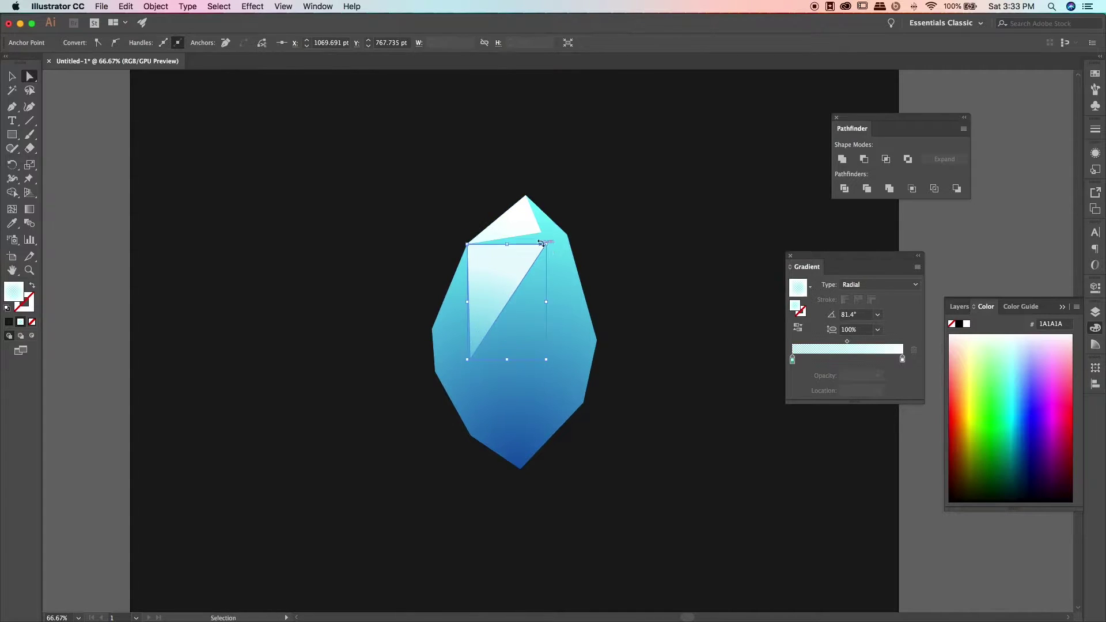
pyautogui.press('v')
pyautogui.click(85, 131)
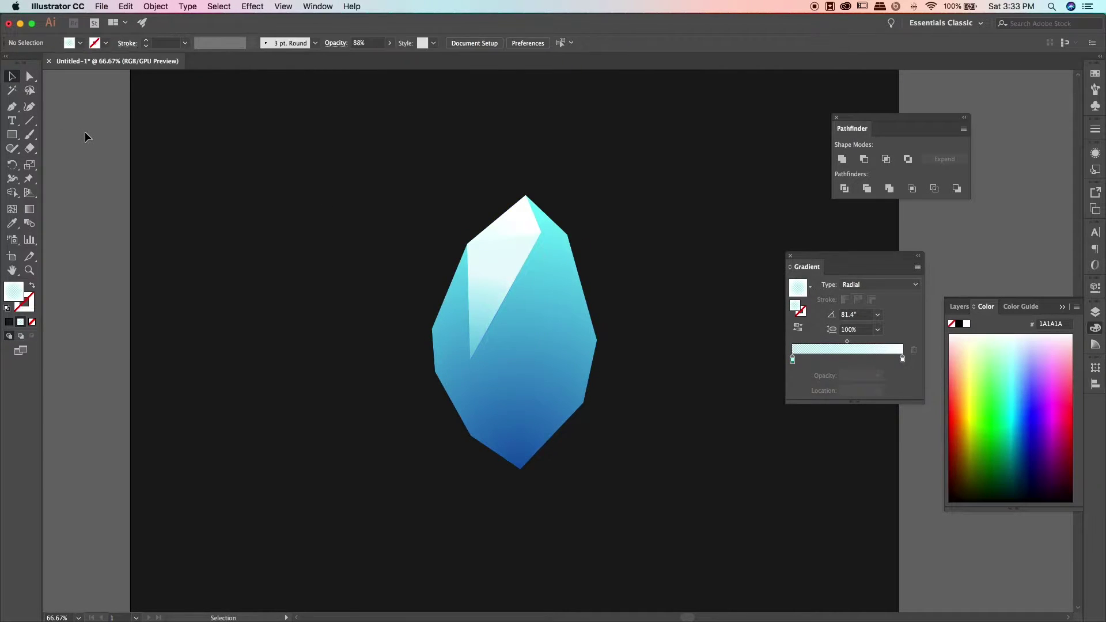
# Step: Pen-draw a new four-sided facet along the crystal's upper-right edge
pyautogui.click(12, 107)
pyautogui.click(468, 243)
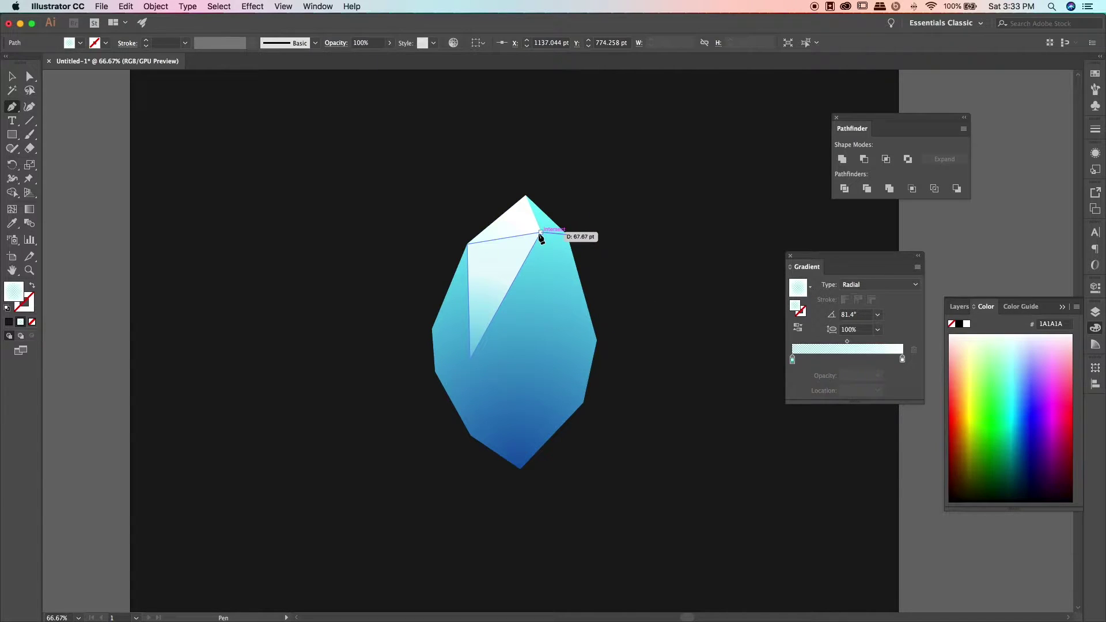
pyautogui.click(541, 233)
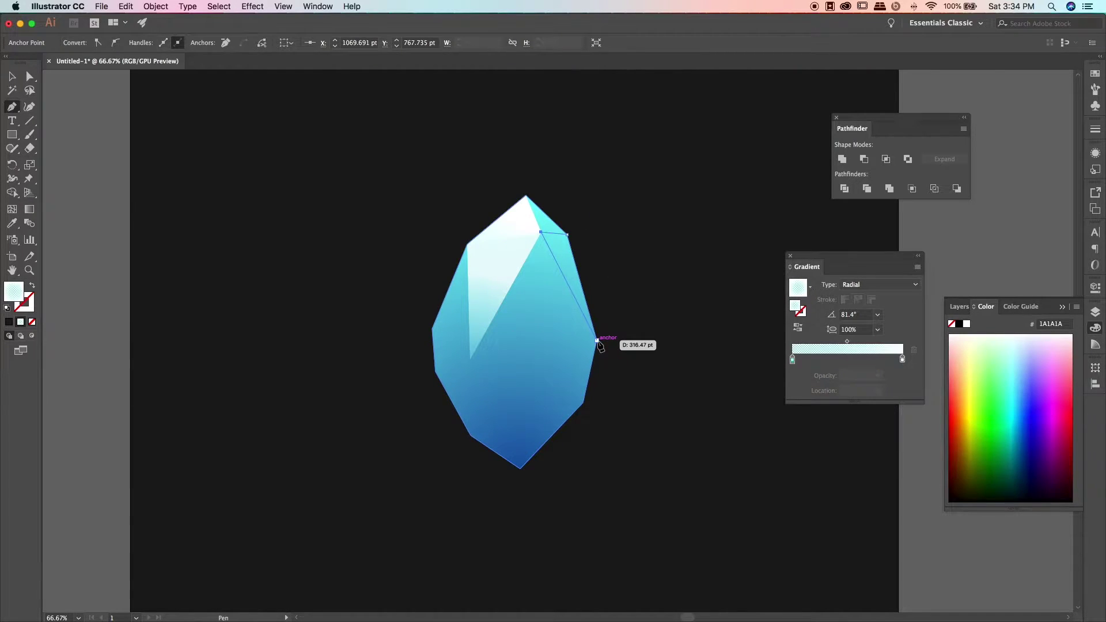
pyautogui.click(549, 314)
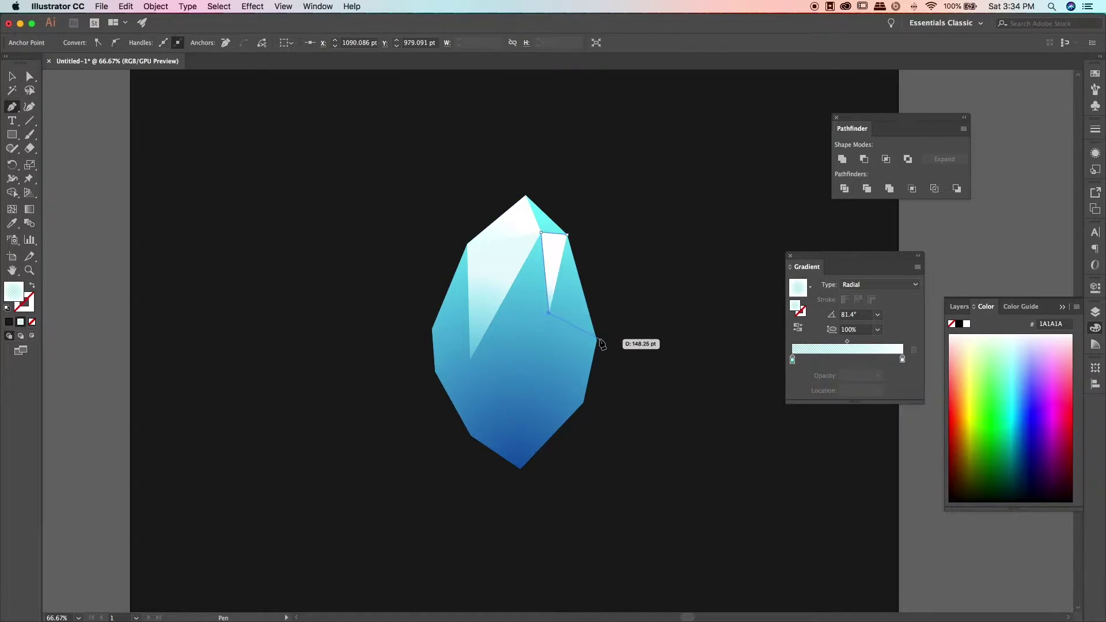
pyautogui.click(597, 341)
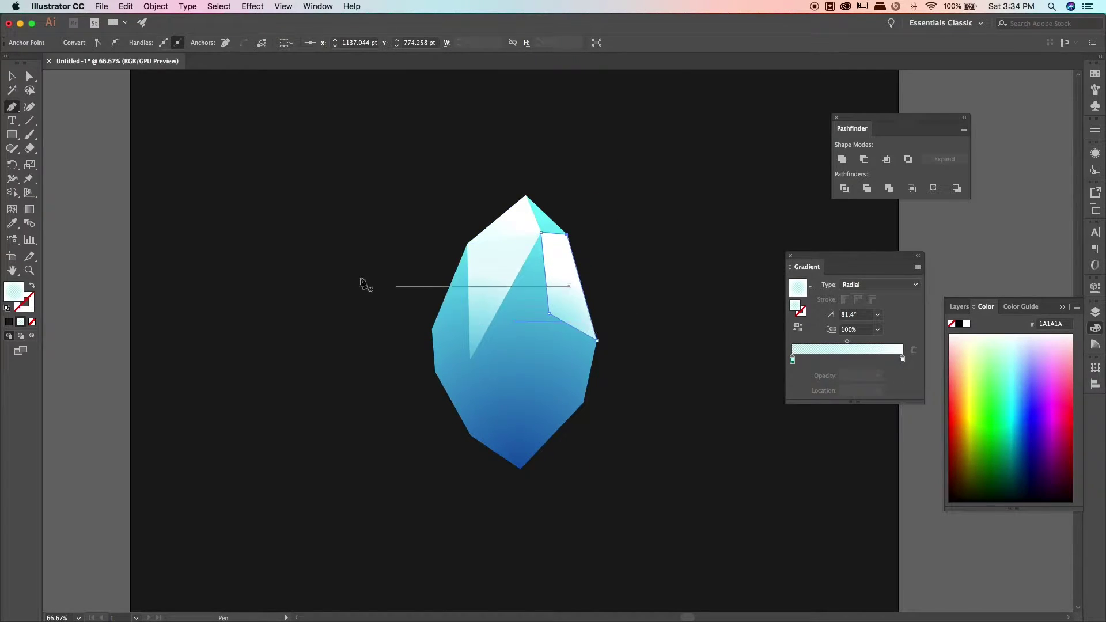
# Step: Aim the right facet's gradient diagonally down-right and set its left stop to blue
pyautogui.press('g')
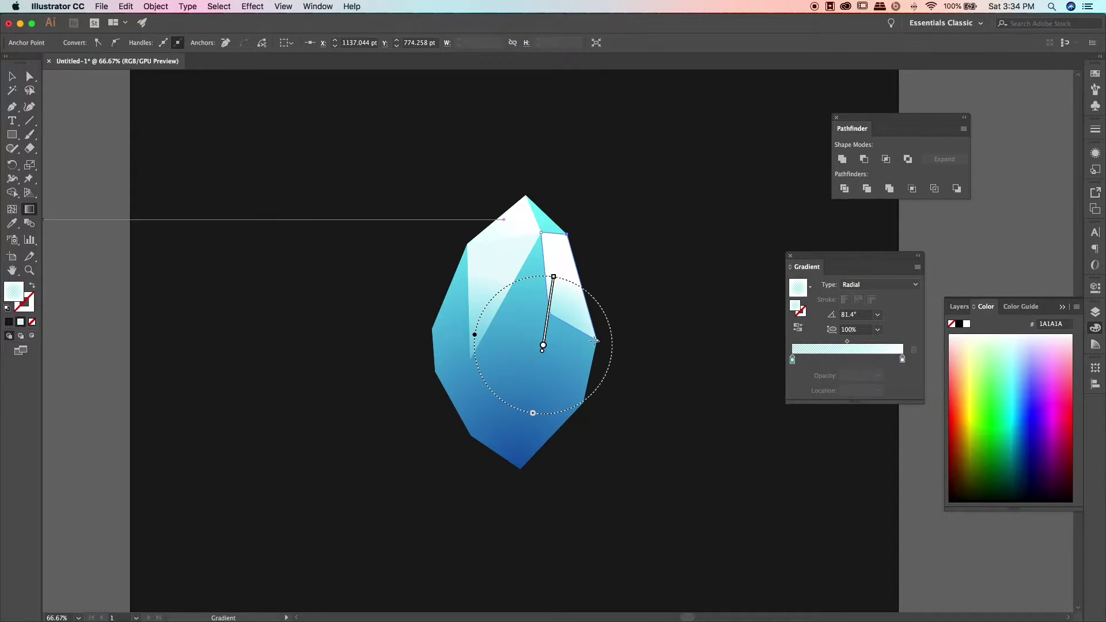
pyautogui.moveTo(530, 230); pyautogui.dragTo(592, 339)
pyautogui.doubleClick(792, 360)
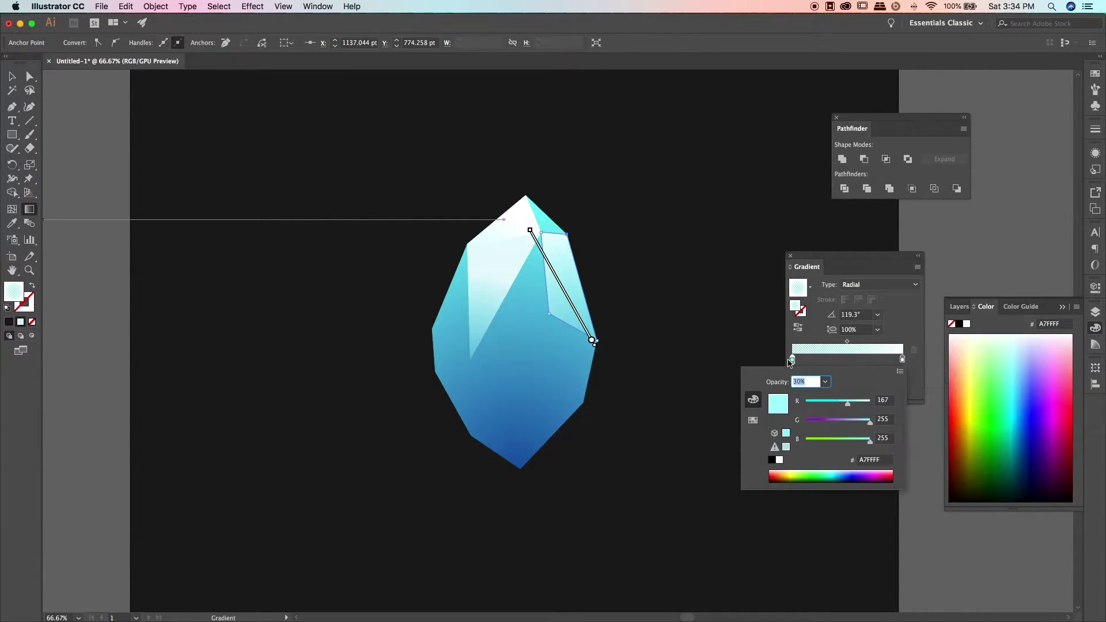
pyautogui.press('Escape')
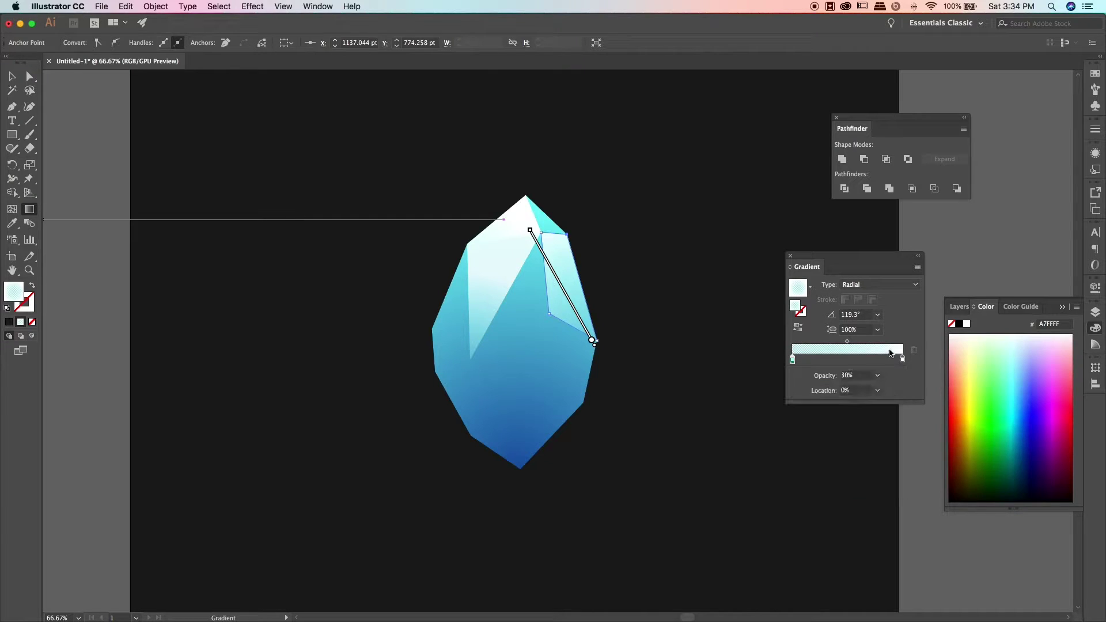
pyautogui.click(793, 360)
pyautogui.moveTo(869, 402)
pyautogui.mouseDown()
pyautogui.moveTo(805, 402)
pyautogui.moveTo(820, 425)
pyautogui.mouseUp()
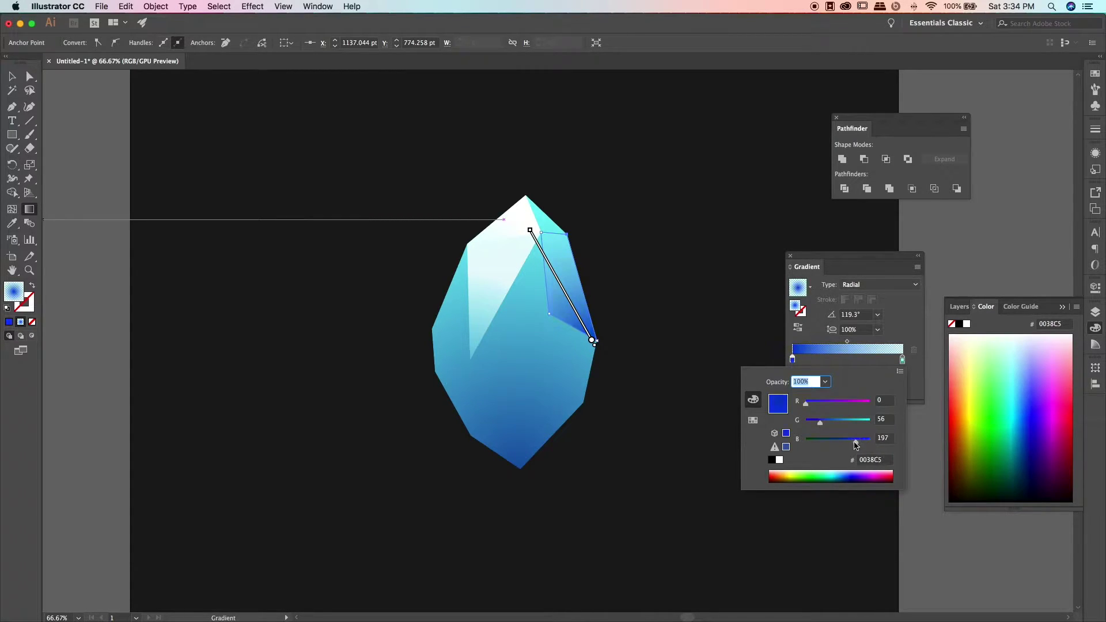
# Step: Set the right gradient stop's opacity to 80%
pyautogui.click(902, 360)
pyautogui.doubleClick(903, 360)
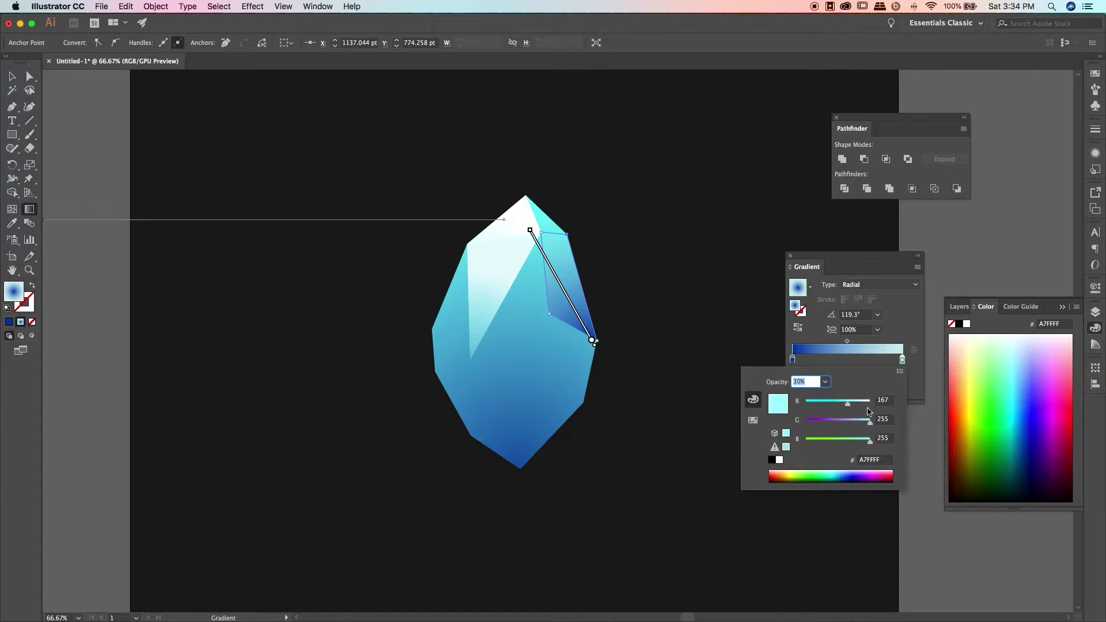
pyautogui.click(851, 509)
pyautogui.click(877, 375)
pyautogui.click(894, 514)
pyautogui.click(877, 374)
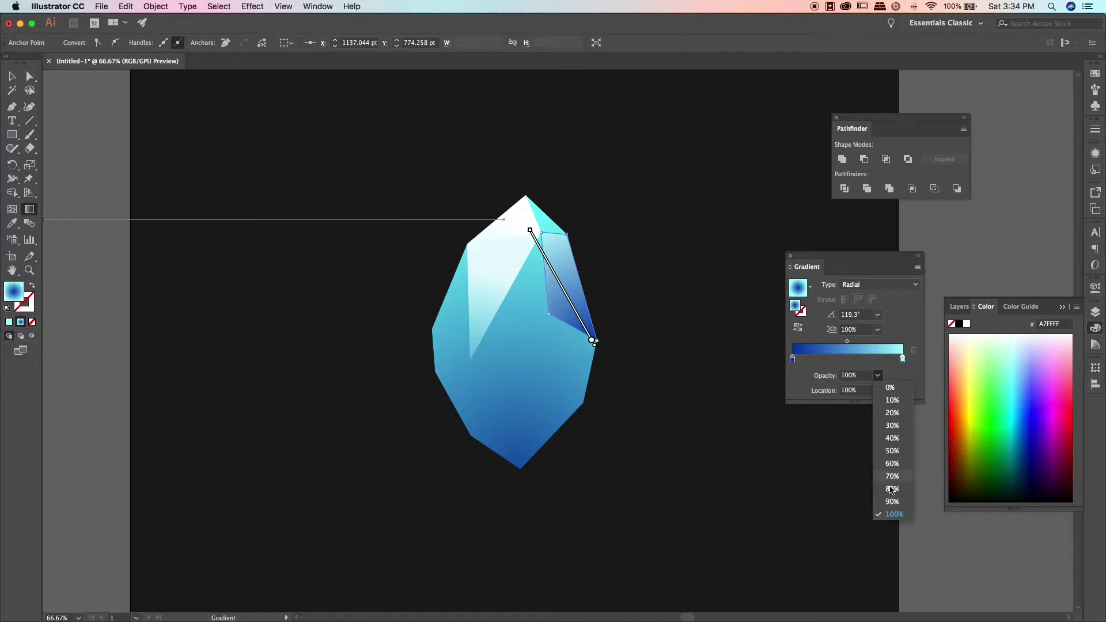
pyautogui.click(891, 489)
# Step: Change the right gradient stop to a deep dark blue
pyautogui.doubleClick(902, 360)
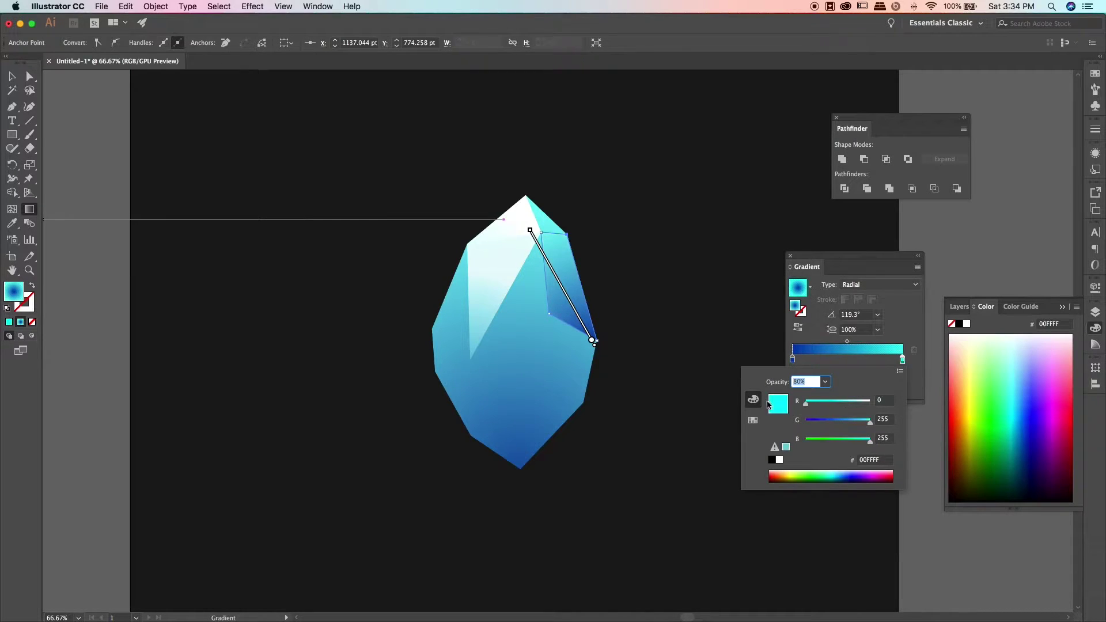
pyautogui.moveTo(869, 438); pyautogui.dragTo(893, 445)
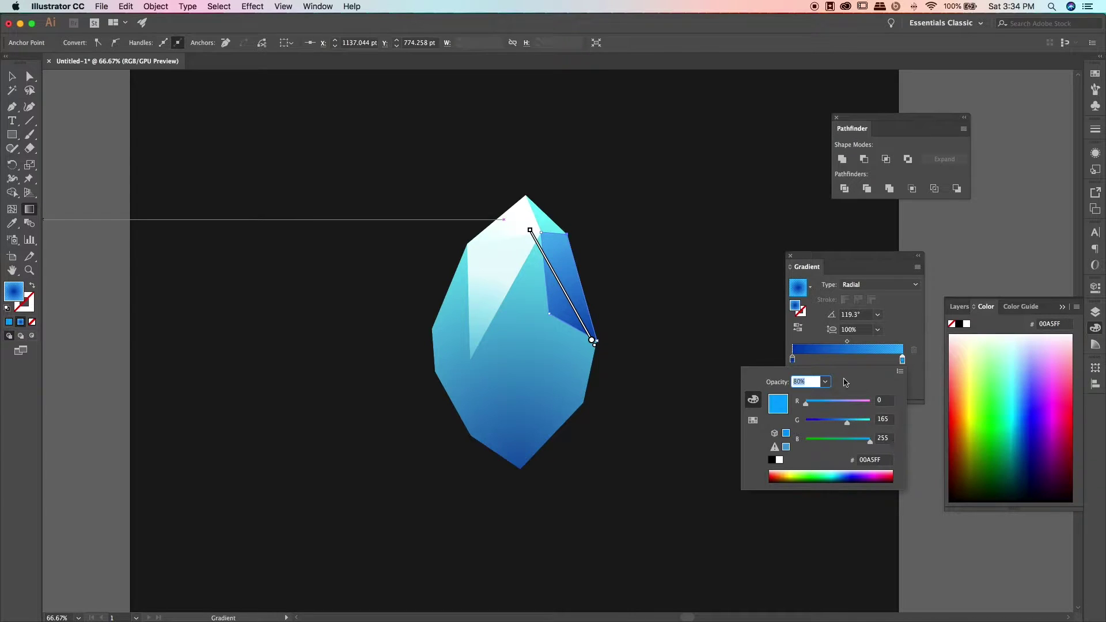
pyautogui.moveTo(850, 426)
pyautogui.mouseDown()
pyautogui.moveTo(835, 426)
pyautogui.moveTo(861, 443)
pyautogui.mouseUp()
pyautogui.click(844, 426)
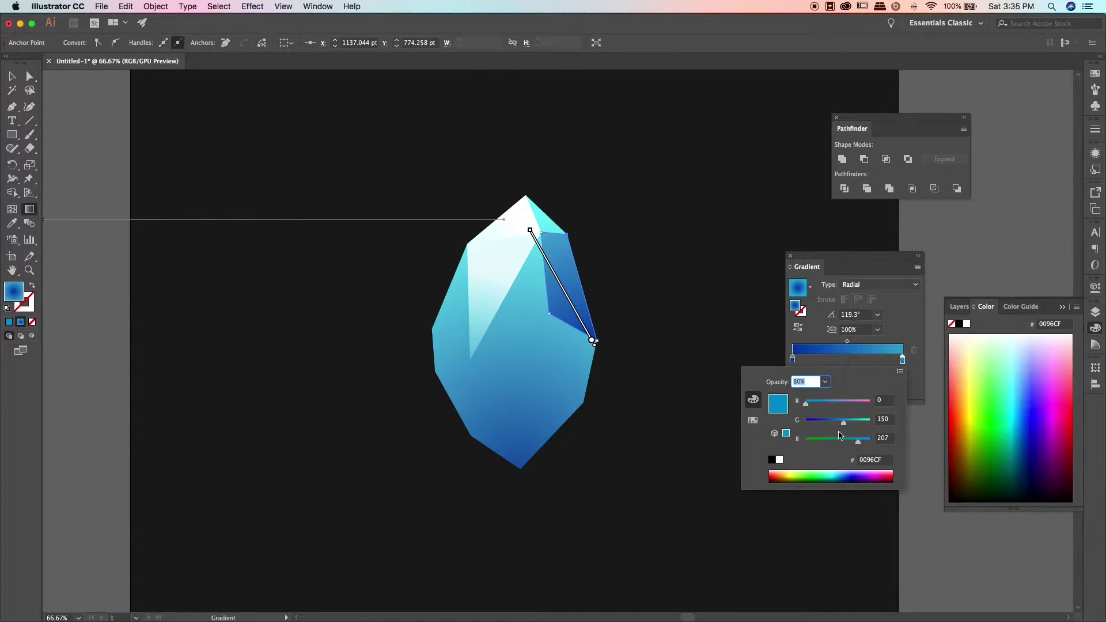
pyautogui.click(913, 339)
# Step: Lower the right facet's overall opacity to make it slightly translucent
pyautogui.press('v')
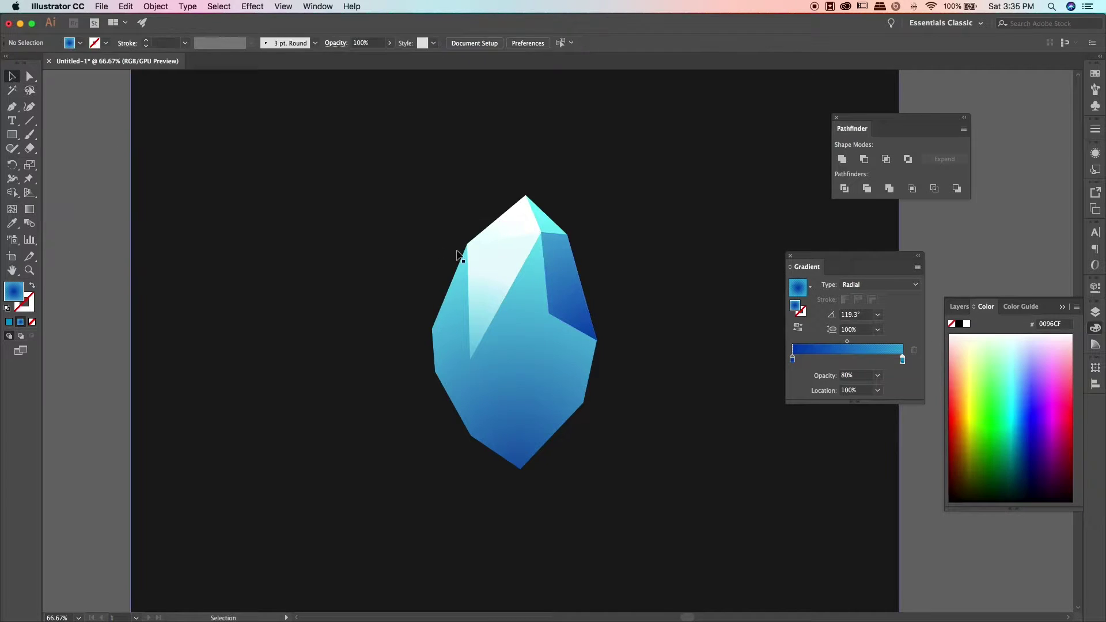
pyautogui.click(567, 283)
pyautogui.click(389, 42)
pyautogui.moveTo(389, 57); pyautogui.dragTo(374, 57)
pyautogui.click(230, 239)
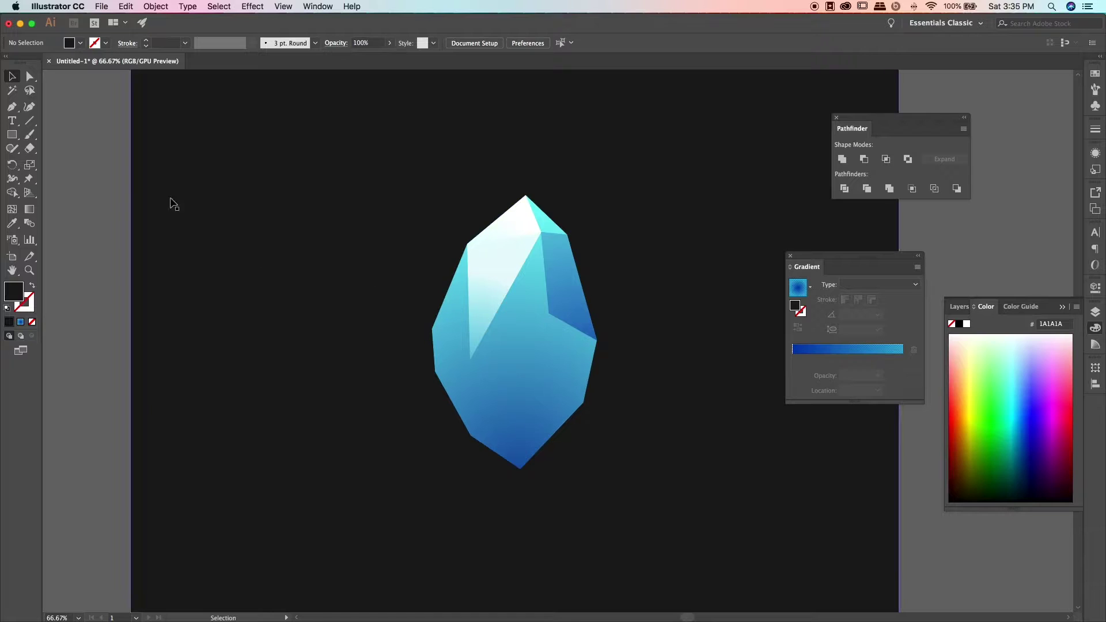
# Step: Darken the right facet's left gradient stop to deep navy
pyautogui.click(575, 312)
pyautogui.doubleClick(792, 359)
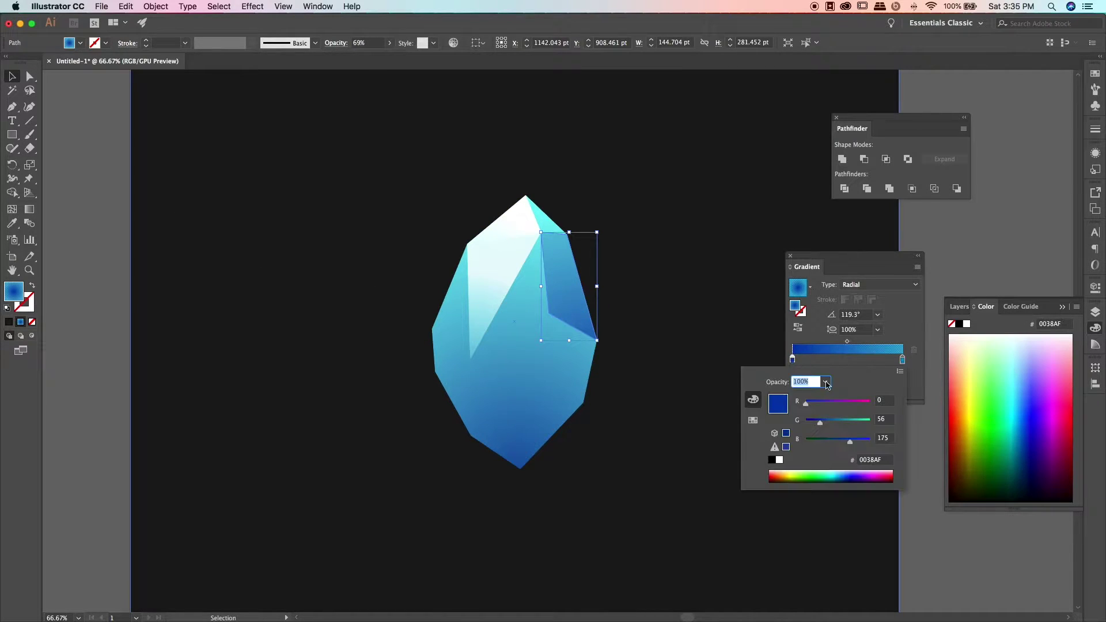
pyautogui.moveTo(840, 440); pyautogui.dragTo(828, 441)
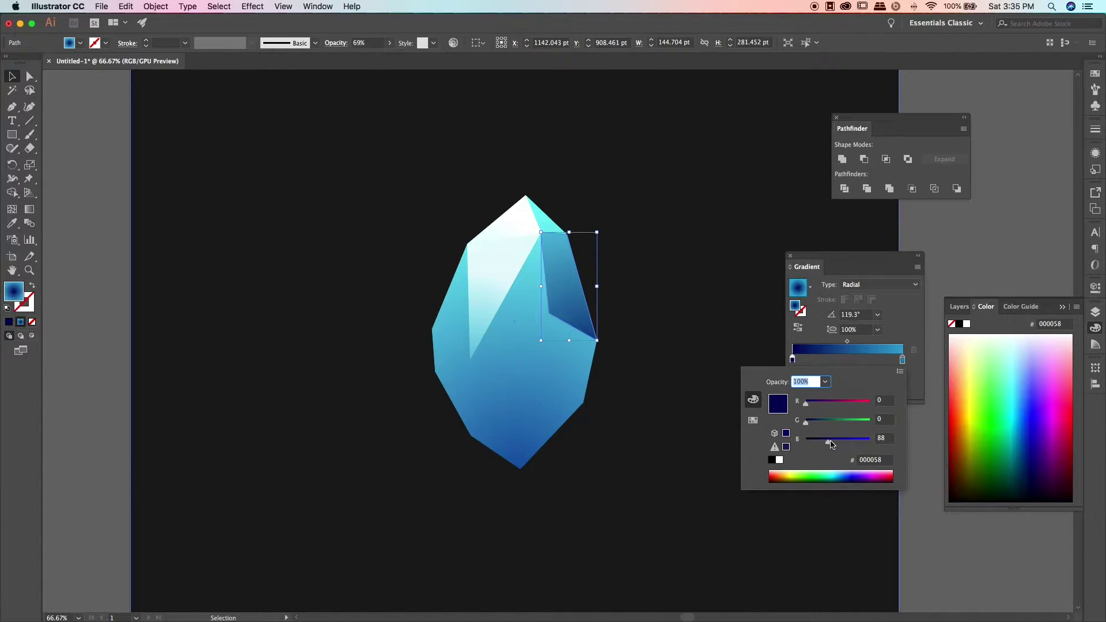
pyautogui.click(614, 488)
pyautogui.click(348, 328)
# Step: Draw a triangle with the Pen tool at the crystal's bottom point
pyautogui.click(12, 107)
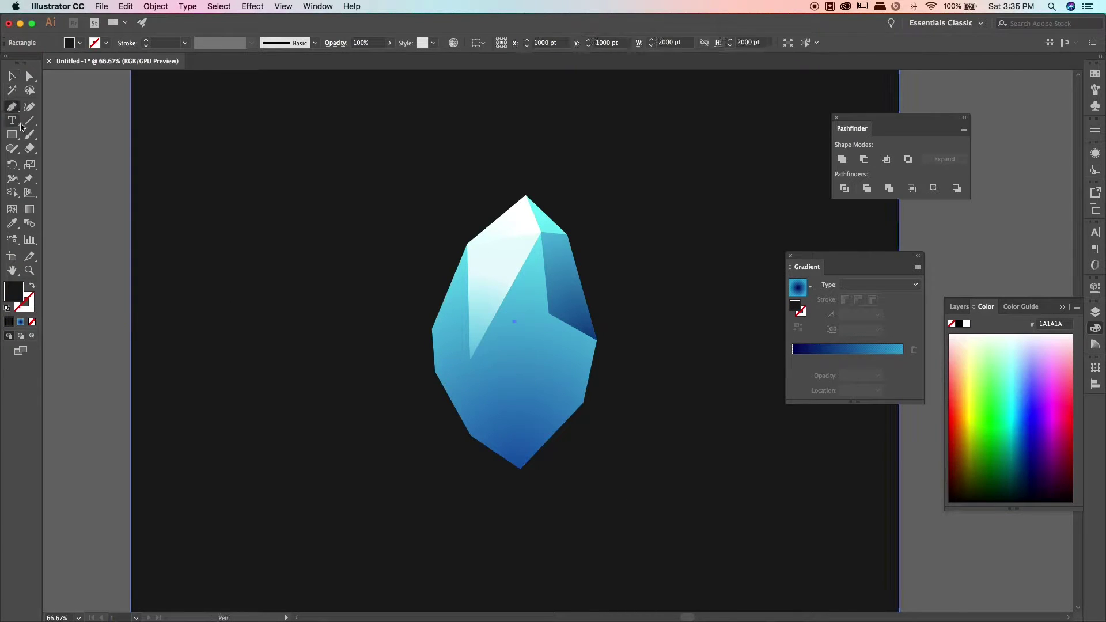
pyautogui.click(520, 468)
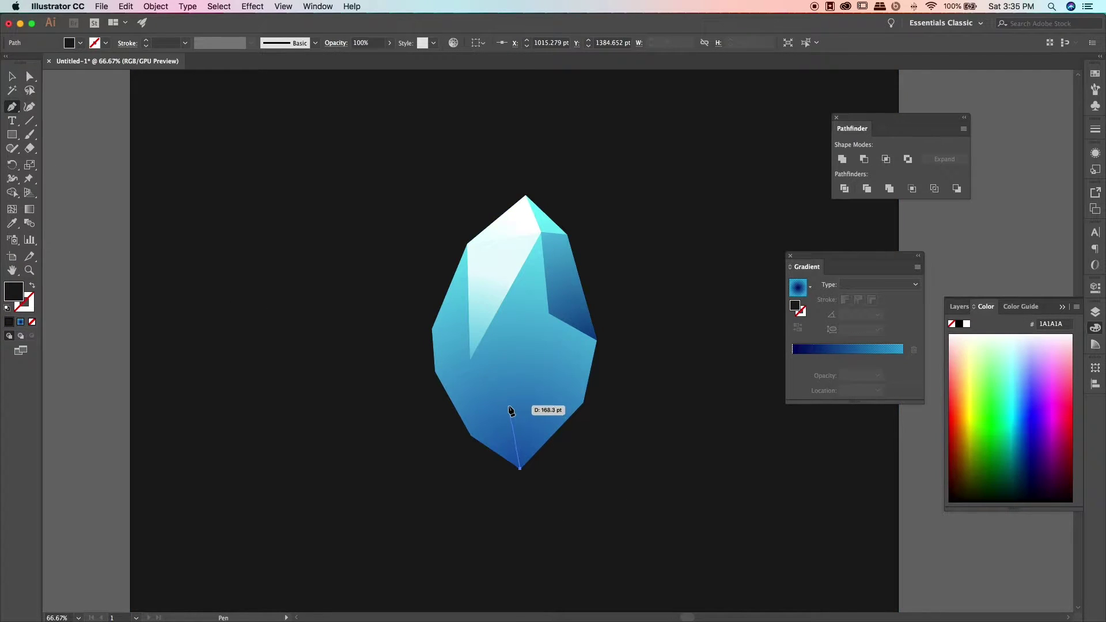
pyautogui.click(511, 401)
pyautogui.click(471, 436)
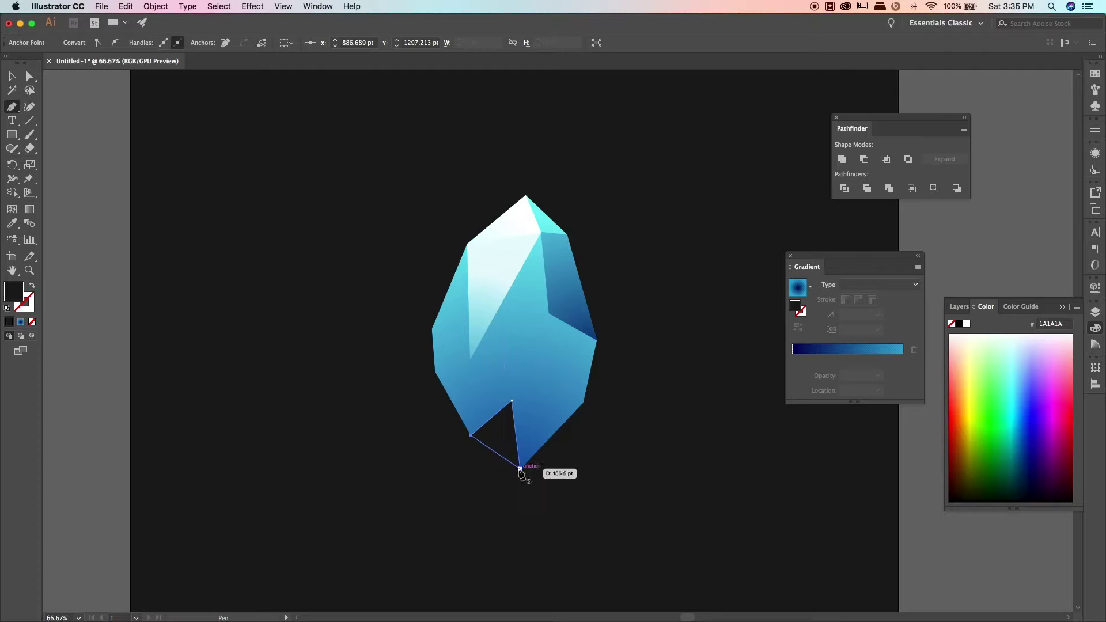
pyautogui.click(520, 469)
# Step: Fill the triangle with the blue gradient running straight down through it
pyautogui.press('.')
pyautogui.click(30, 210)
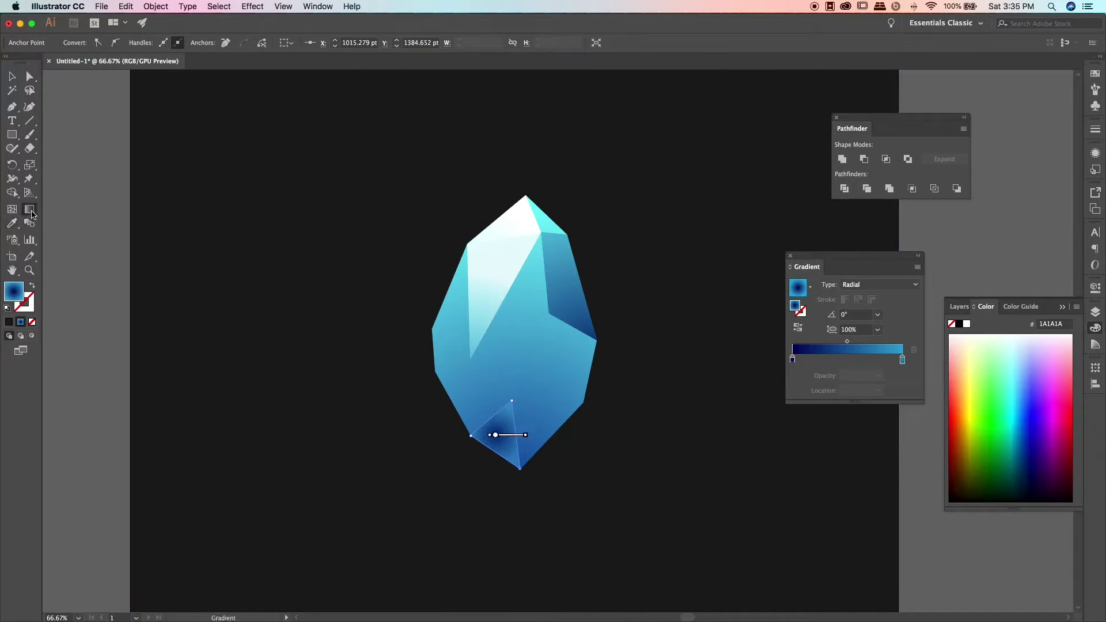
pyautogui.moveTo(501, 396); pyautogui.dragTo(513, 475)
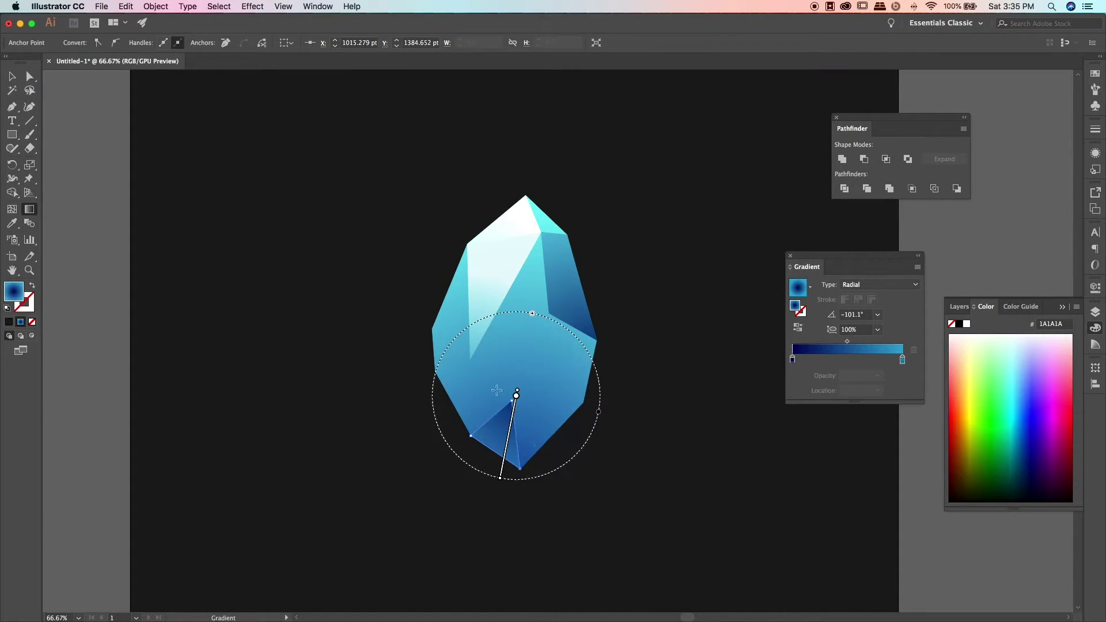
pyautogui.moveTo(516, 401); pyautogui.dragTo(518, 507)
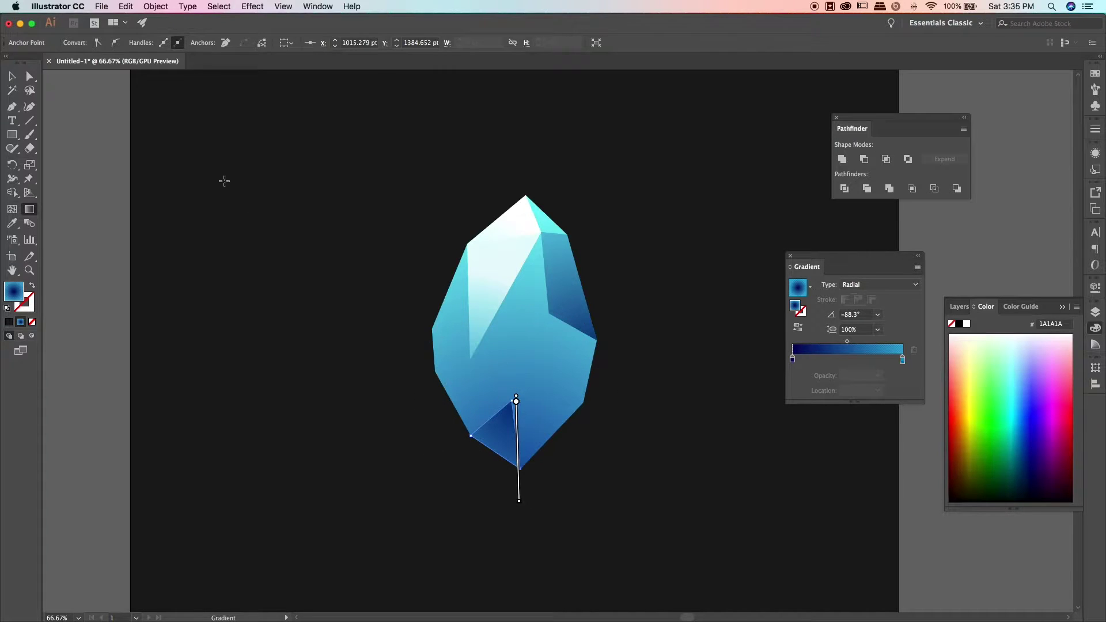
# Step: Draw a four-cornered dark blue centre facet inside the crystal with the Pen tool
pyautogui.click(11, 76)
pyautogui.click(235, 321)
pyautogui.press('p')
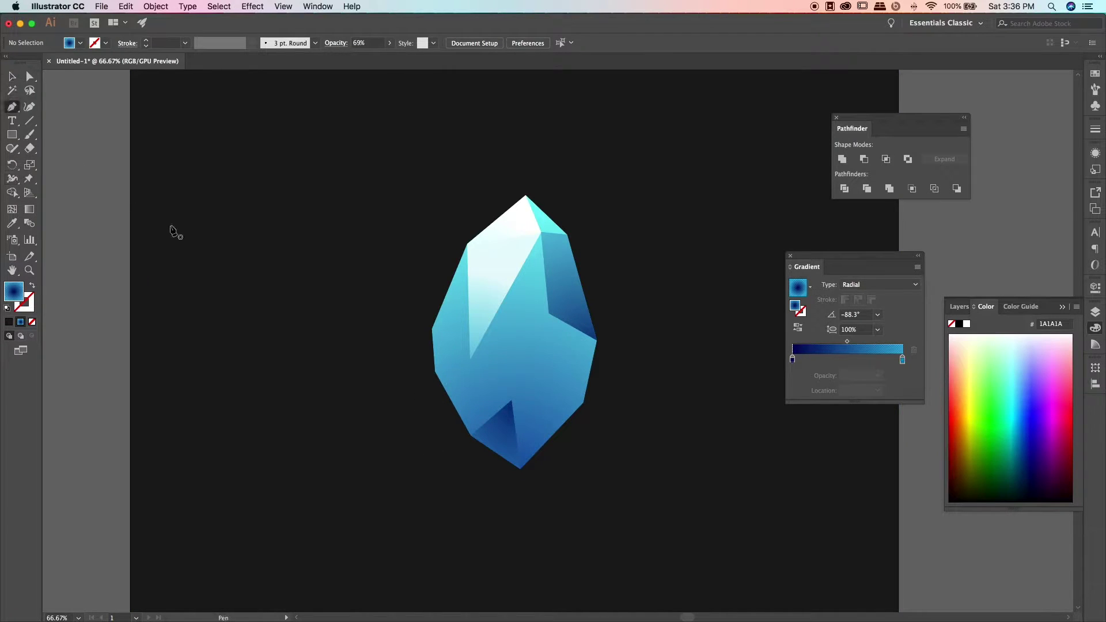
pyautogui.click(511, 400)
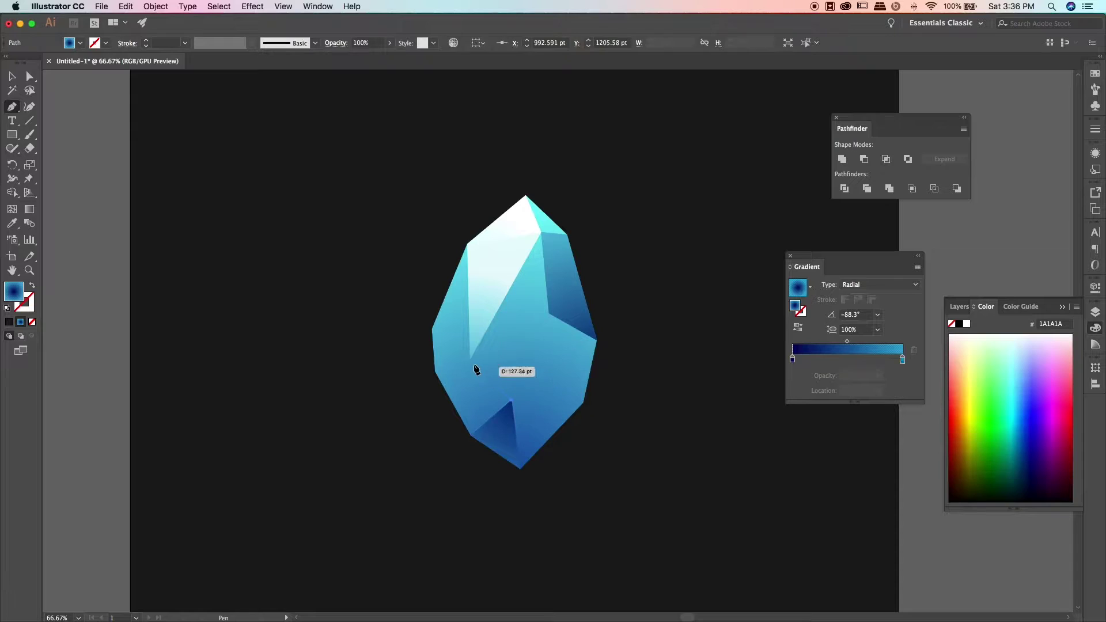
pyautogui.click(470, 359)
pyautogui.click(540, 232)
pyautogui.click(548, 314)
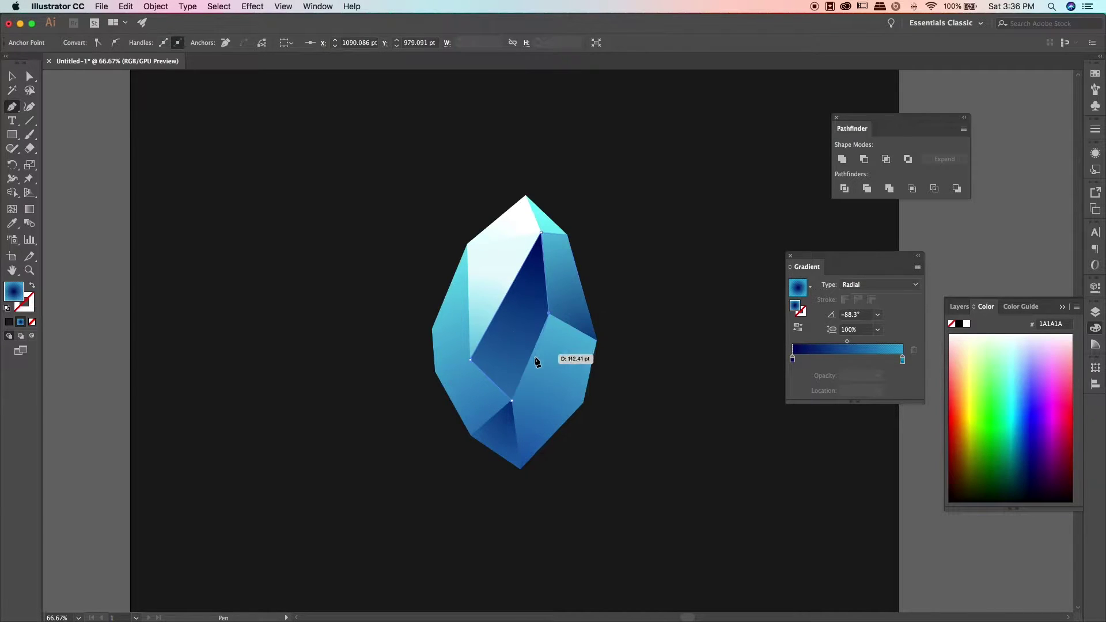
pyautogui.click(512, 399)
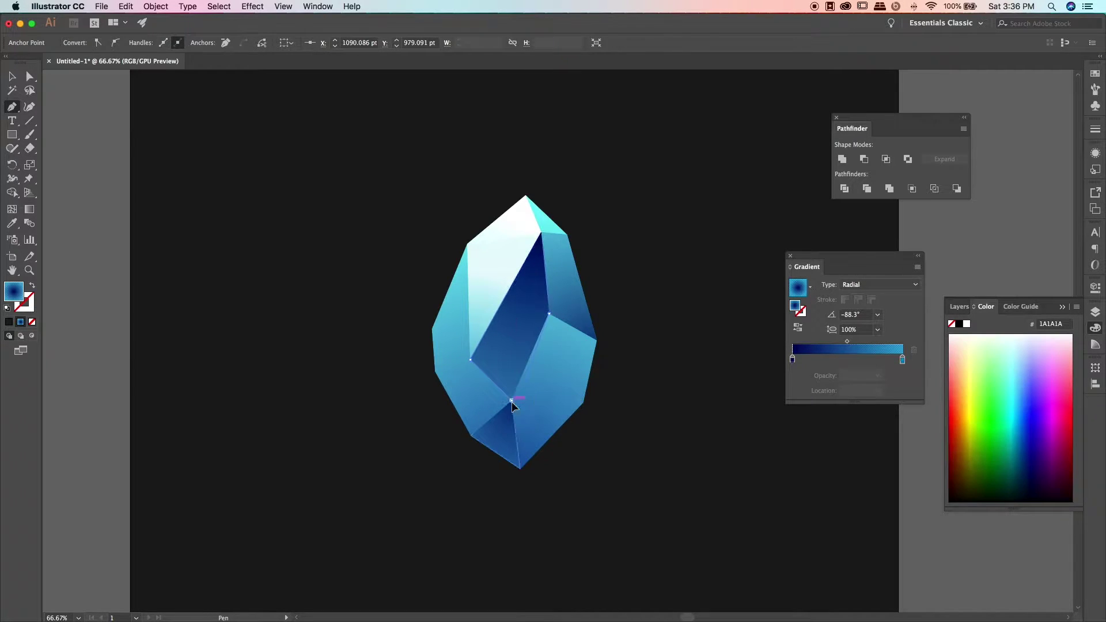
pyautogui.keyDown('super'); pyautogui.click(129, 310); pyautogui.keyUp('super')
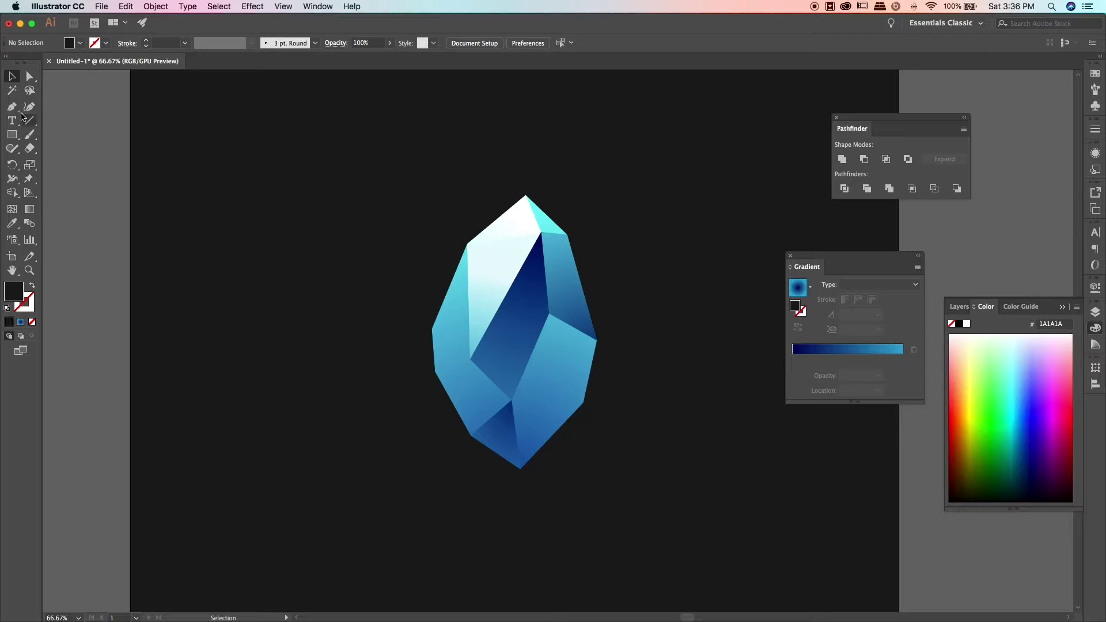
# Step: Draw a lower-right facet and copy the radial blue gradient onto it with the Eyedropper
pyautogui.click(520, 468)
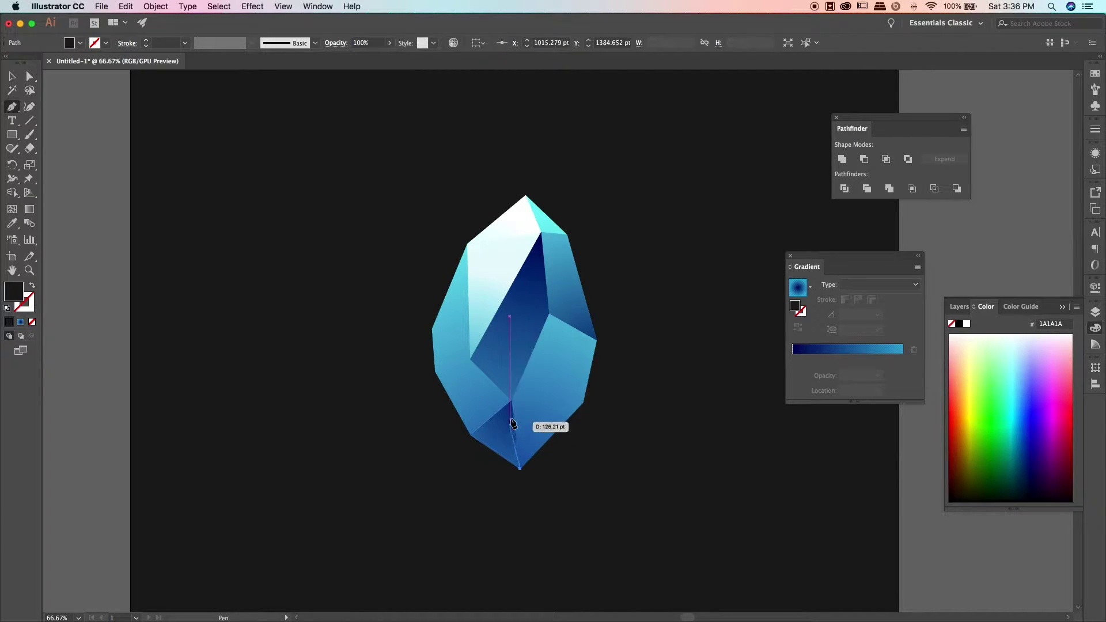
pyautogui.click(512, 400)
pyautogui.click(597, 340)
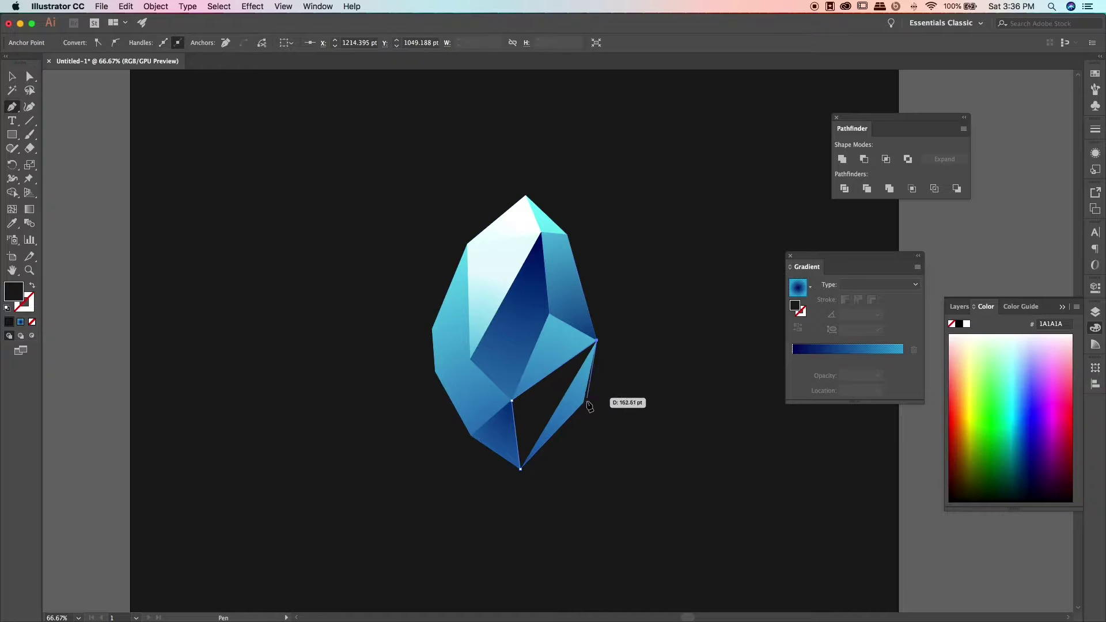
pyautogui.click(582, 402)
pyautogui.click(521, 468)
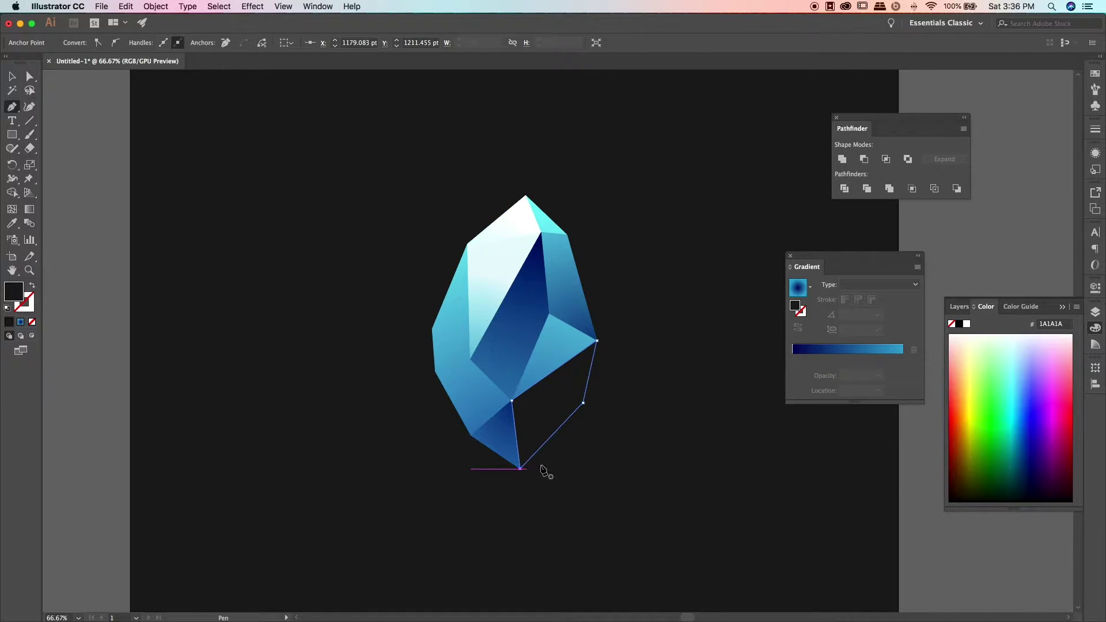
pyautogui.press('i')
pyautogui.click(552, 317)
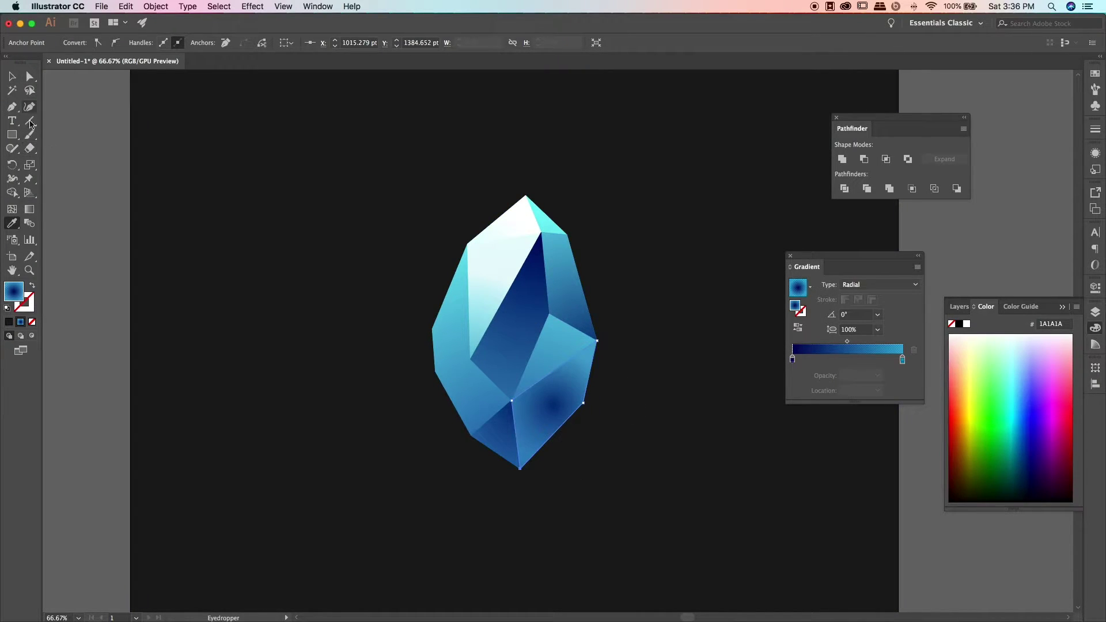
# Step: Re-aim and enlarge the lower-right facet's radial gradient, darkening its end stop to deep blue
pyautogui.press('g')
pyautogui.moveTo(543, 378); pyautogui.dragTo(605, 316)
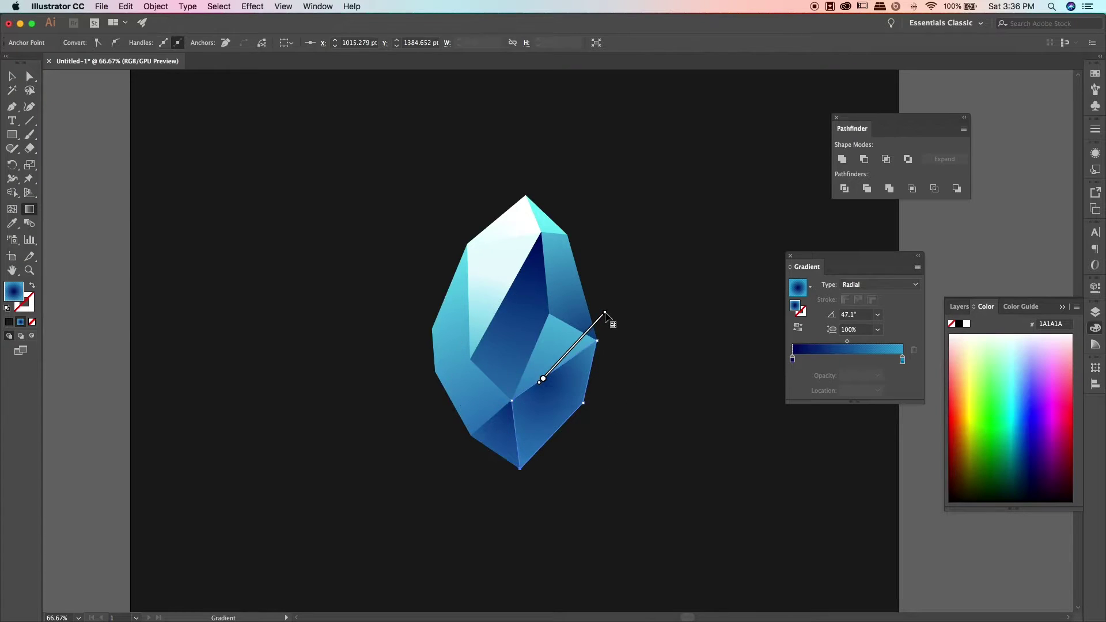
pyautogui.moveTo(541, 378); pyautogui.dragTo(582, 355)
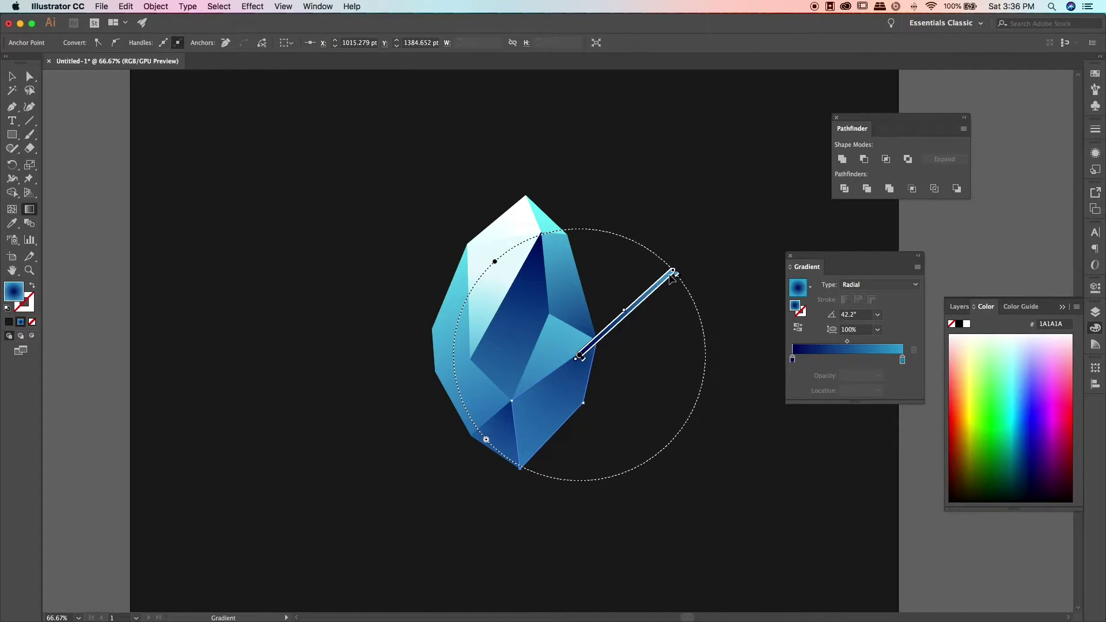
pyautogui.moveTo(674, 271); pyautogui.dragTo(709, 237)
pyautogui.doubleClick(902, 359)
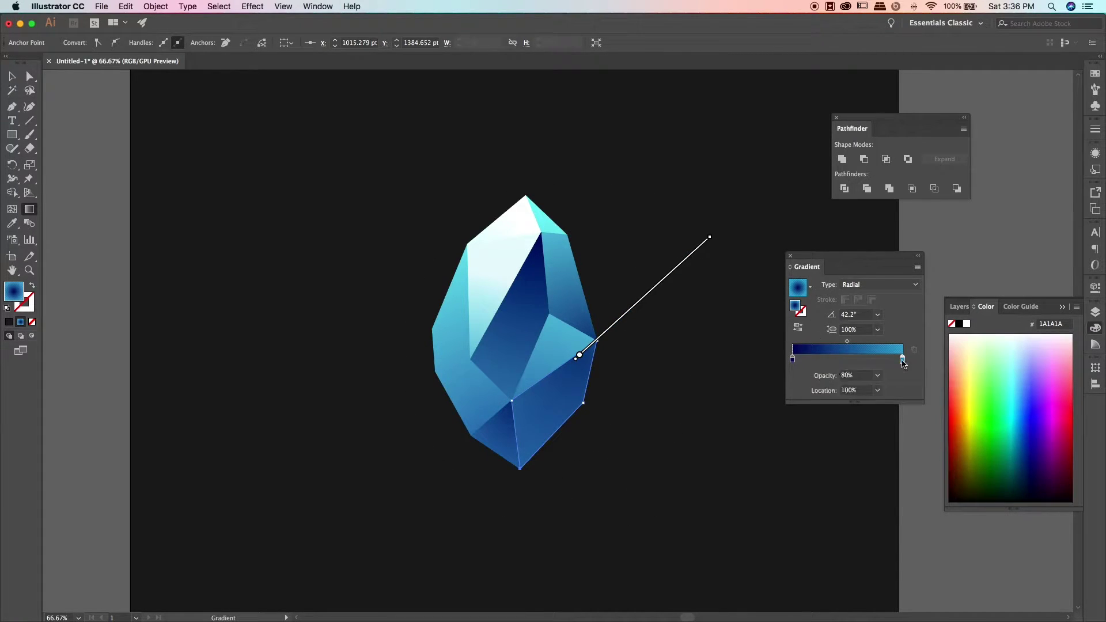
pyautogui.moveTo(847, 420)
pyautogui.mouseDown()
pyautogui.moveTo(804, 424)
pyautogui.moveTo(853, 443)
pyautogui.mouseUp()
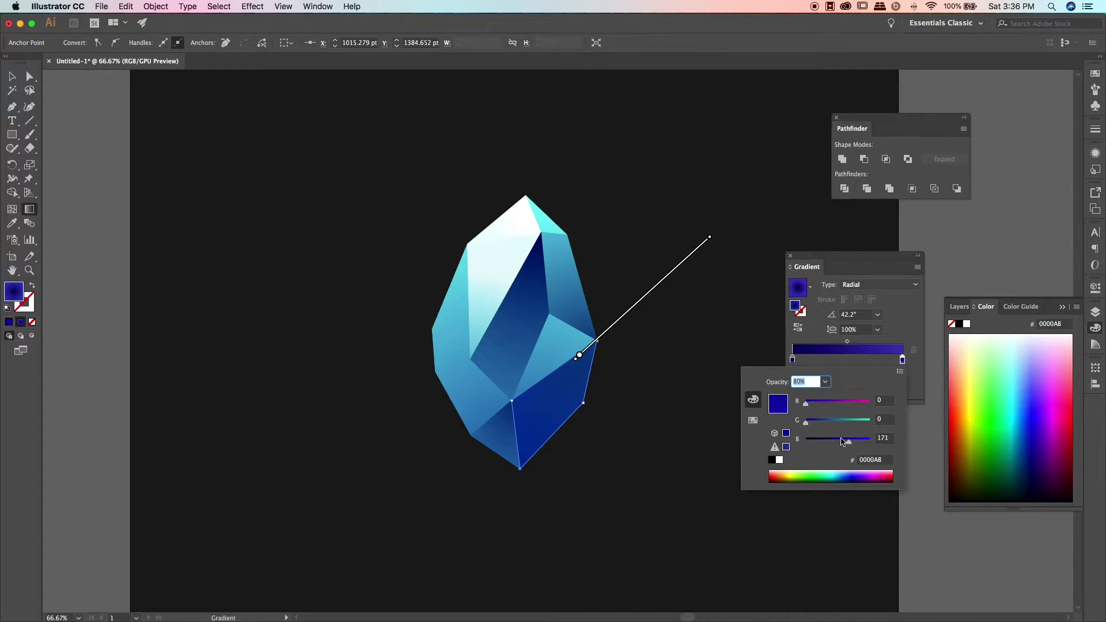
pyautogui.press('Return')
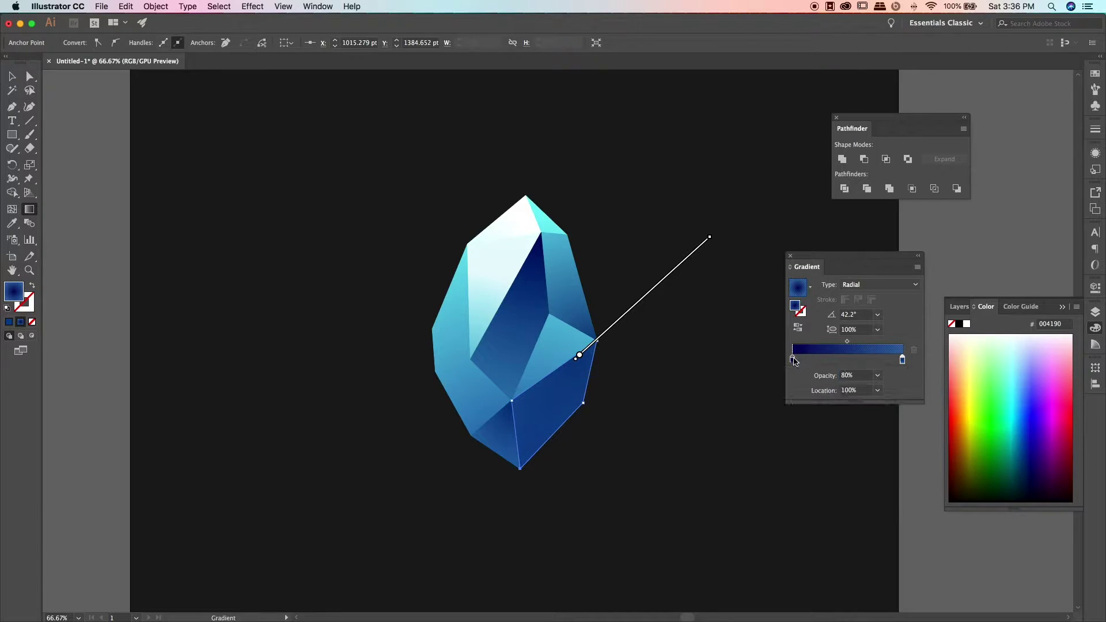
pyautogui.doubleClick(792, 359)
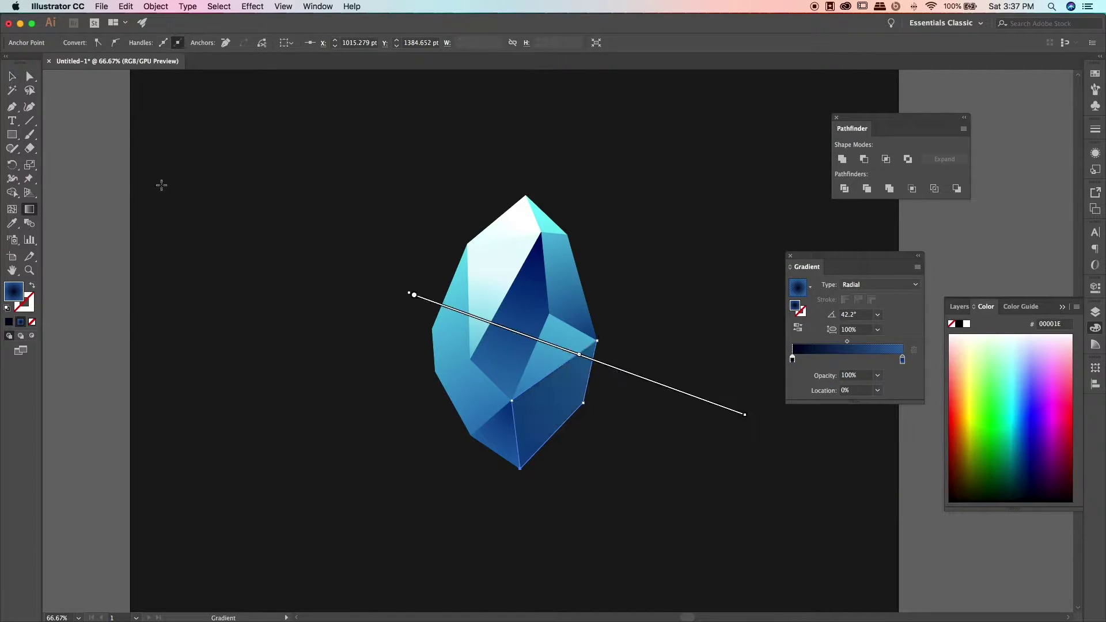
pyautogui.click(11, 77)
# Step: Brighten the lower-right facet's end stop to a royal blue with a touch of green
pyautogui.click(12, 77)
pyautogui.click(558, 407)
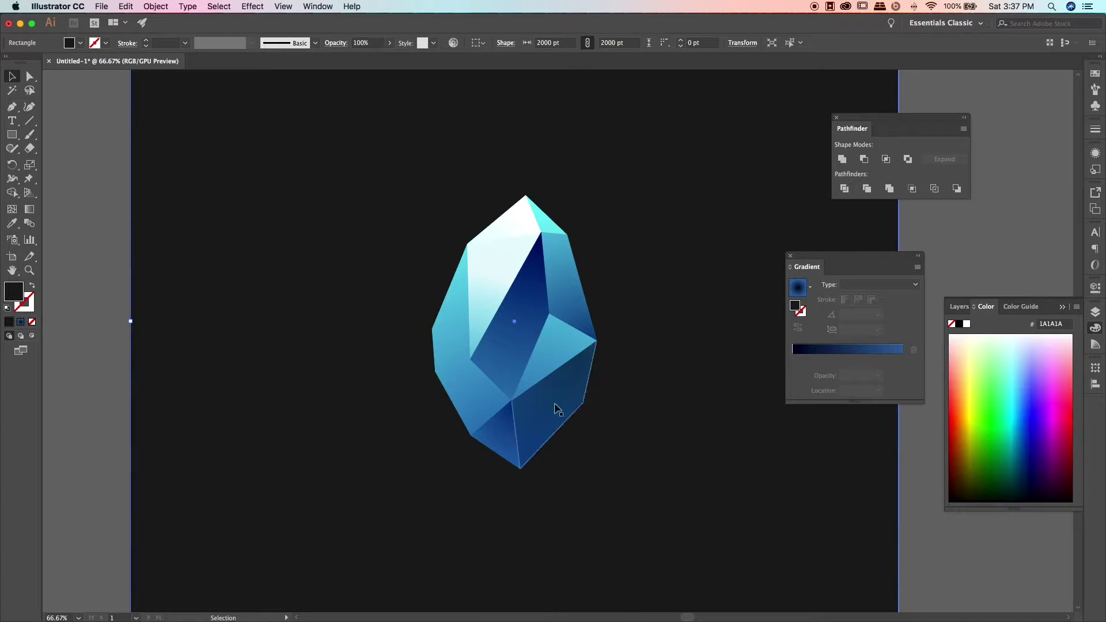
pyautogui.doubleClick(902, 360)
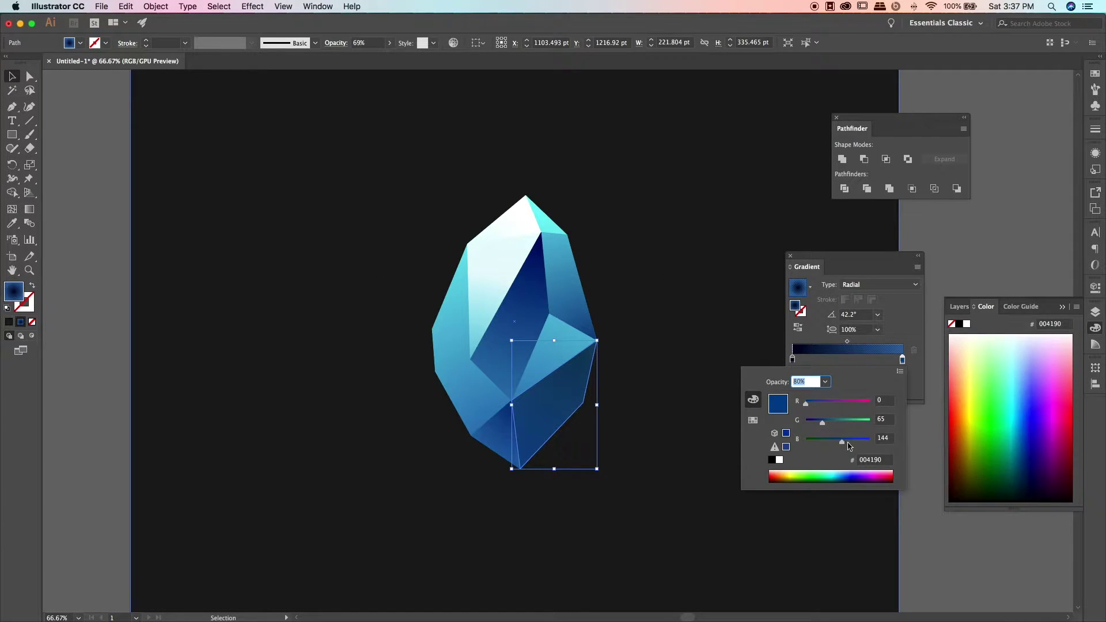
pyautogui.moveTo(848, 445); pyautogui.dragTo(875, 446)
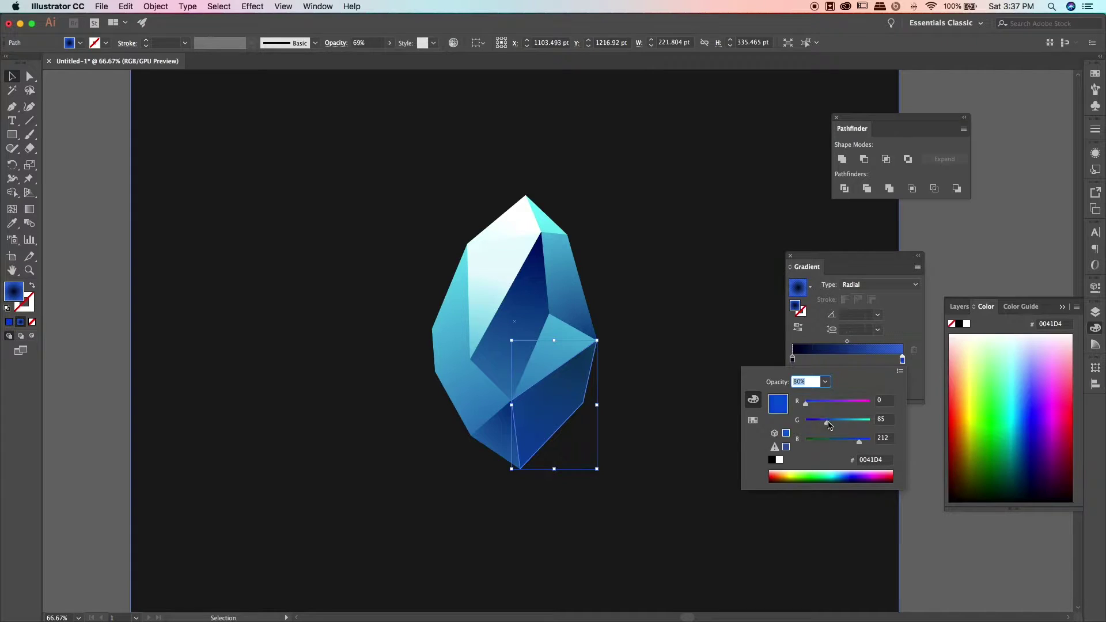
pyautogui.moveTo(822, 423); pyautogui.dragTo(827, 425)
pyautogui.click(848, 451)
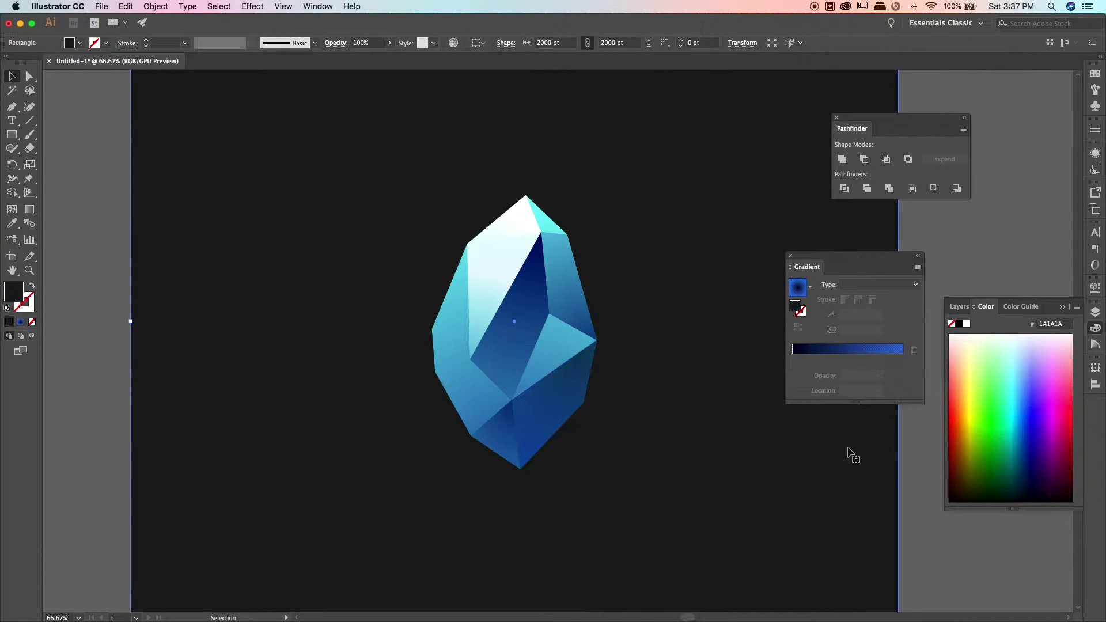
# Step: Lower the small lower-left facet's opacity to 61%
pyautogui.click(581, 368)
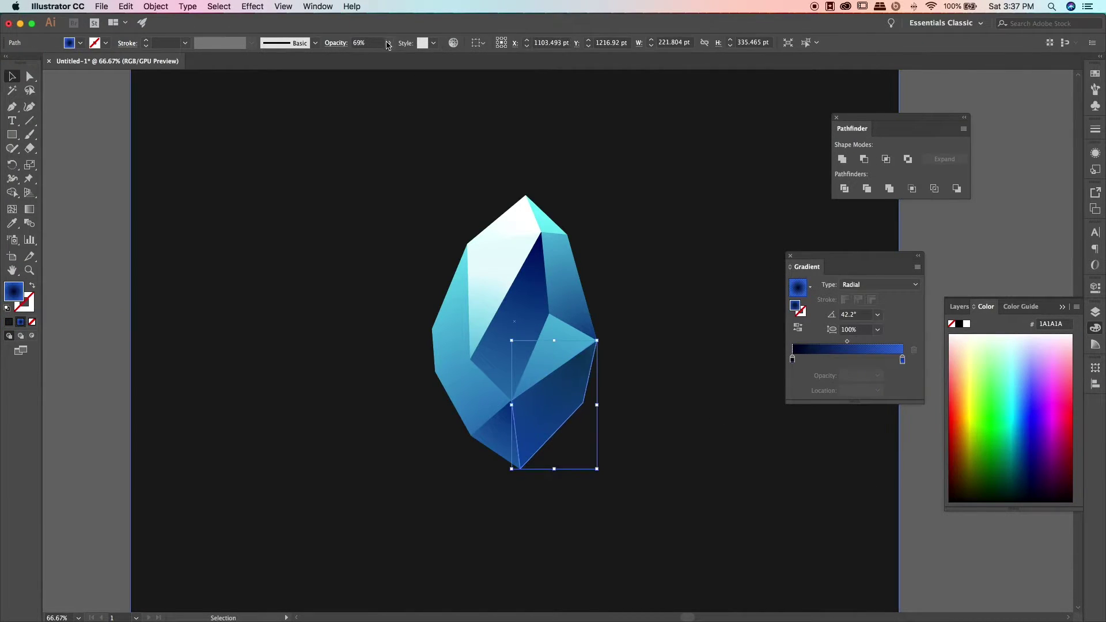
pyautogui.click(374, 451)
pyautogui.click(500, 439)
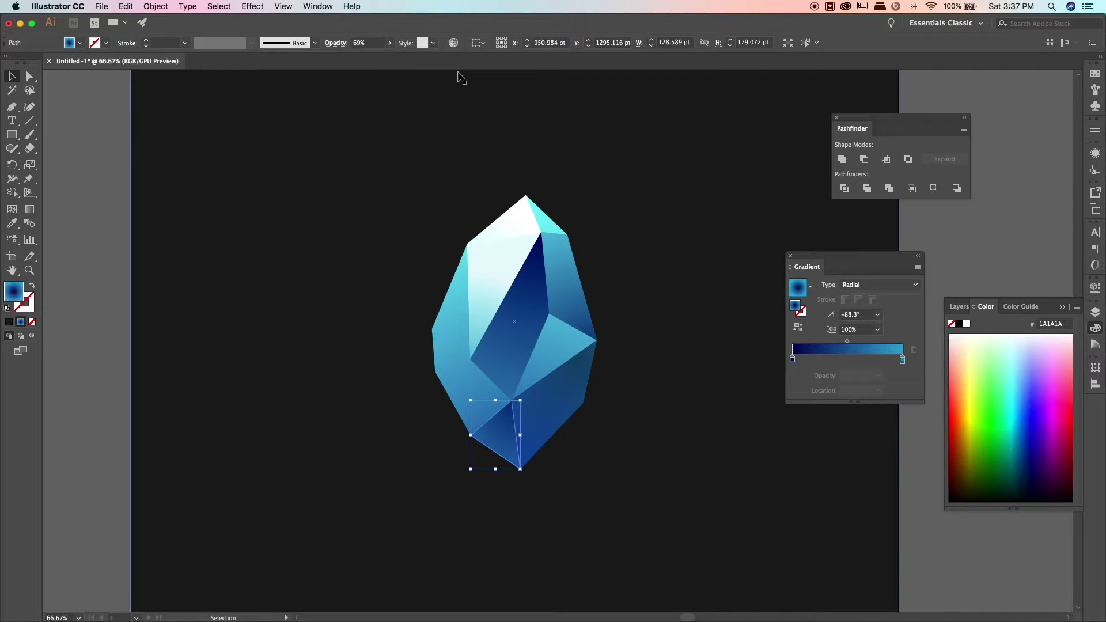
pyautogui.click(389, 42)
pyautogui.moveTo(374, 59); pyautogui.dragTo(371, 58)
pyautogui.click(320, 510)
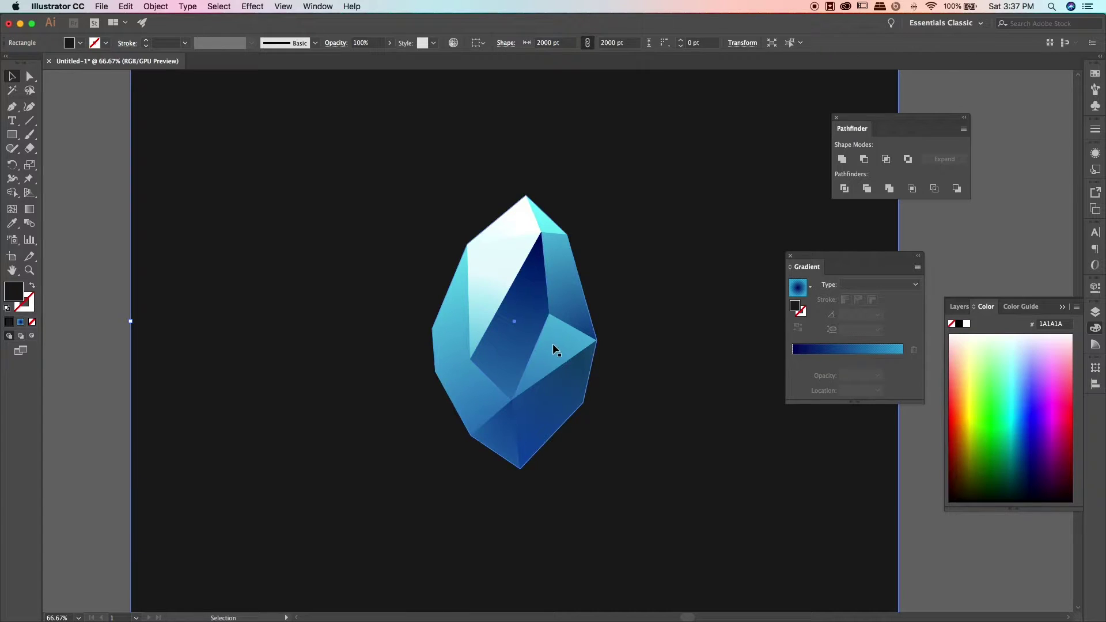
pyautogui.click(11, 108)
# Step: Draw a new left facet and sample the light cyan gradient onto it
pyautogui.click(470, 359)
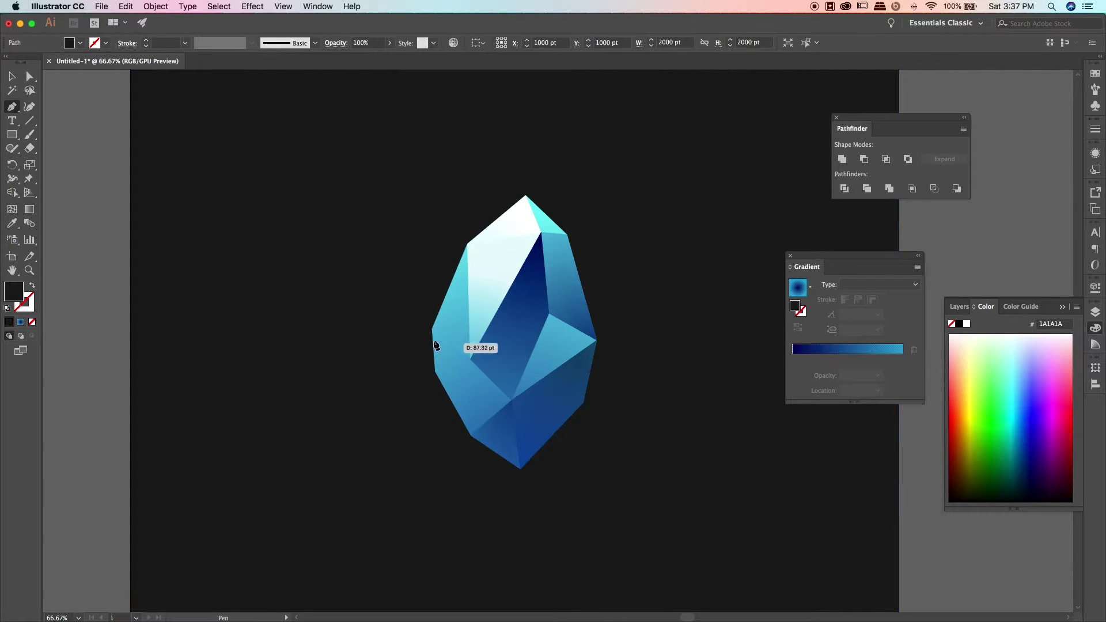
pyautogui.click(431, 329)
pyautogui.click(466, 245)
pyautogui.click(541, 233)
pyautogui.click(470, 359)
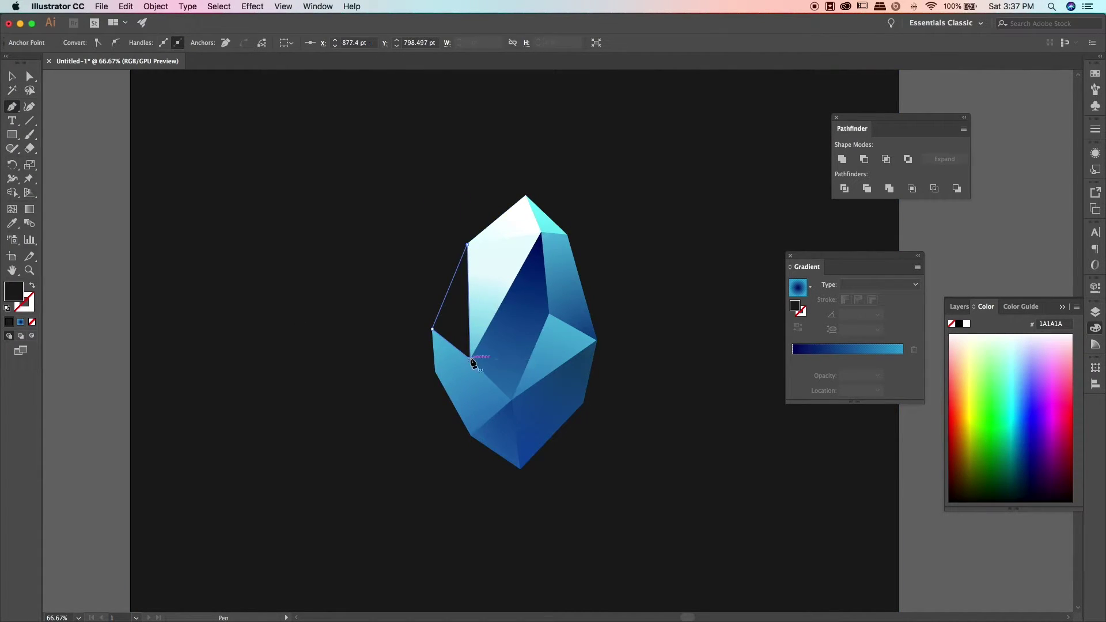
pyautogui.press('i')
pyautogui.click(487, 257)
# Step: Aim the left facet's radial gradient lower-left to upper-right and set opacity to 26%
pyautogui.click(28, 208)
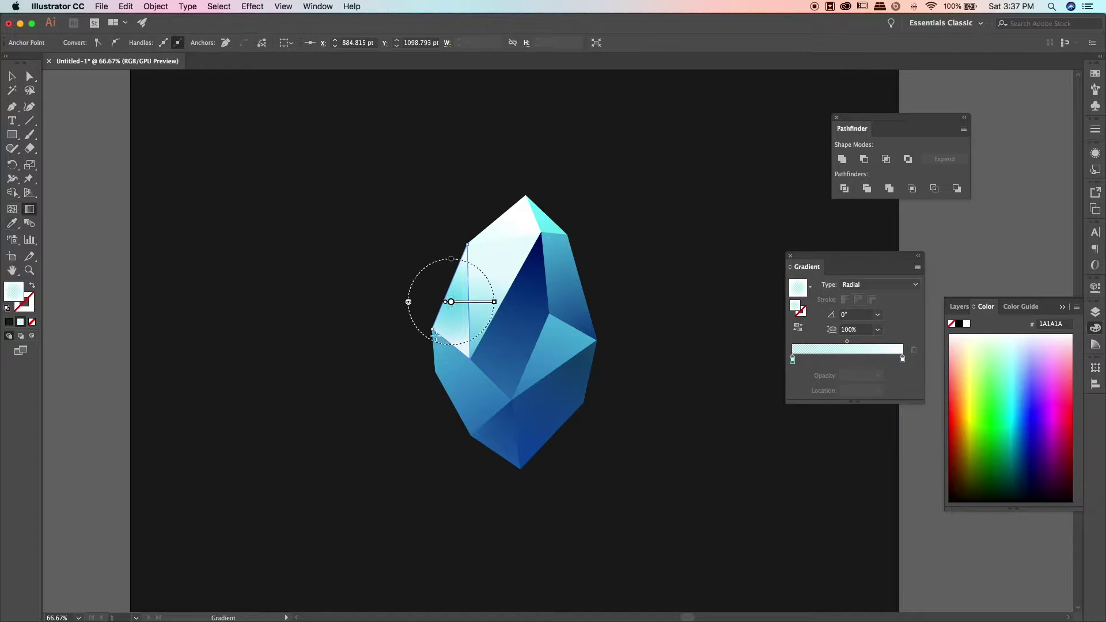
pyautogui.moveTo(435, 332); pyautogui.dragTo(491, 259)
pyautogui.click(11, 76)
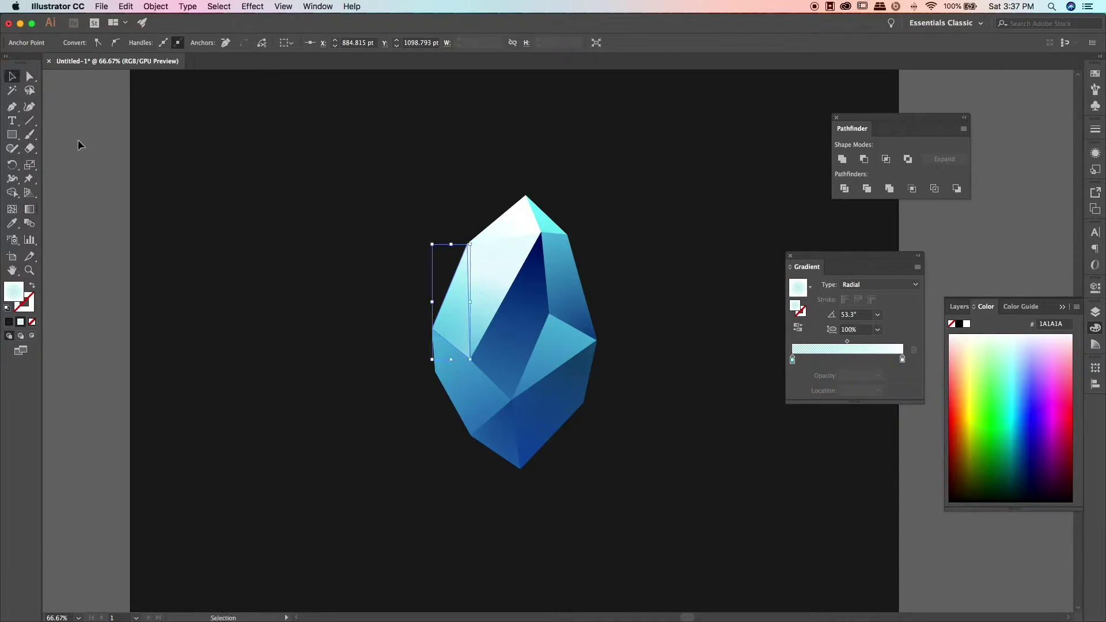
pyautogui.click(389, 43)
pyautogui.moveTo(389, 58); pyautogui.dragTo(357, 58)
pyautogui.click(173, 193)
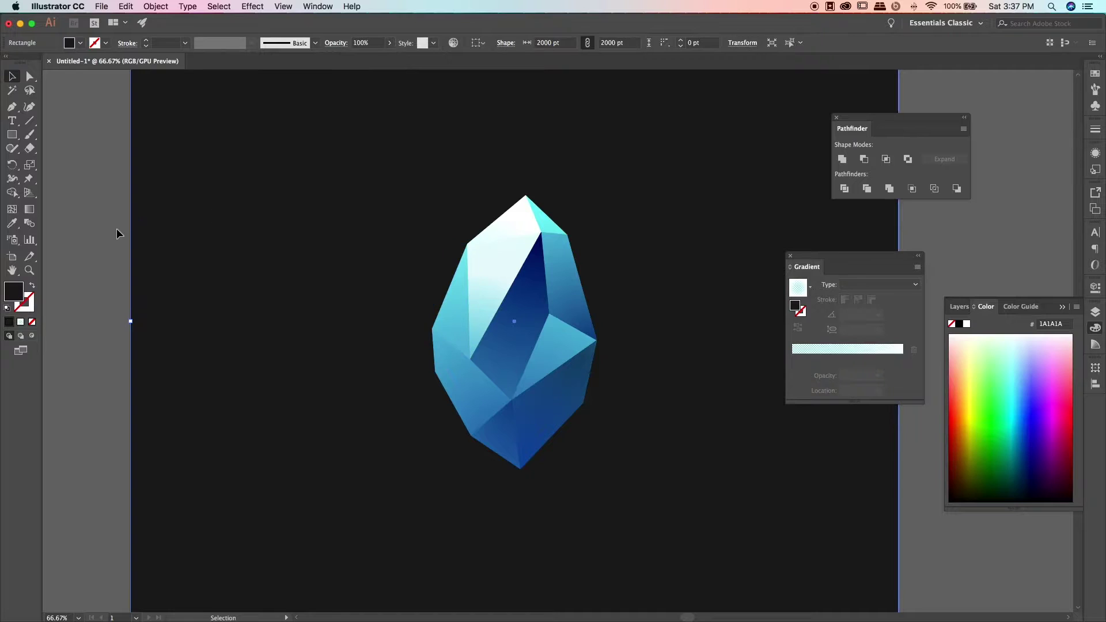
pyautogui.click(93, 236)
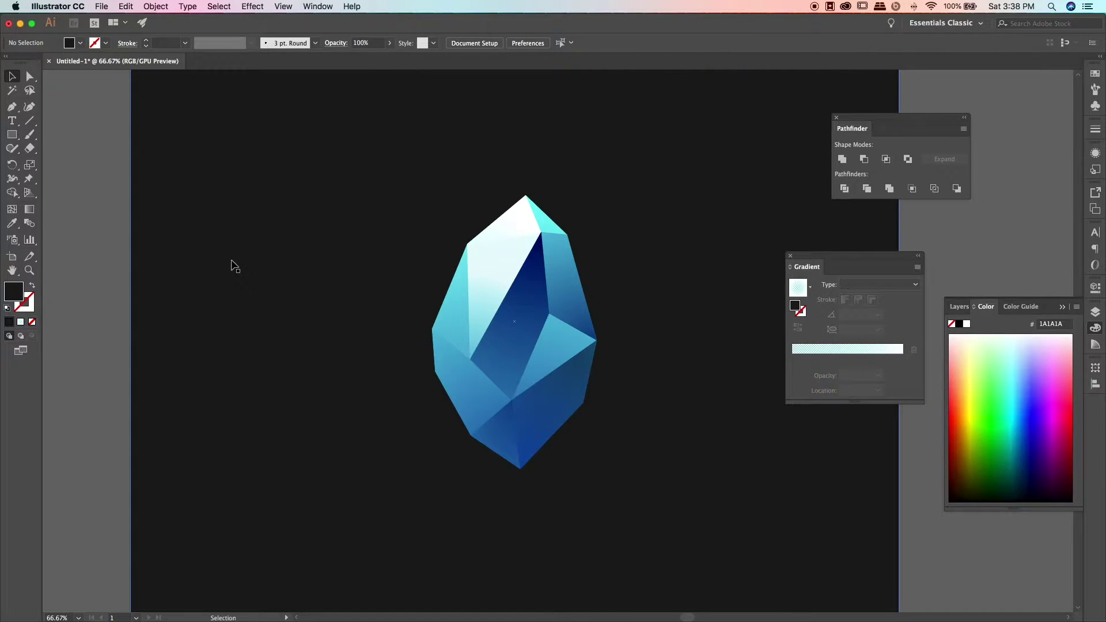
# Step: Move the white facet's corner anchor up and to the left
pyautogui.press('q')
pyautogui.press('a')
pyautogui.moveTo(471, 359); pyautogui.dragTo(465, 339)
pyautogui.click(477, 368)
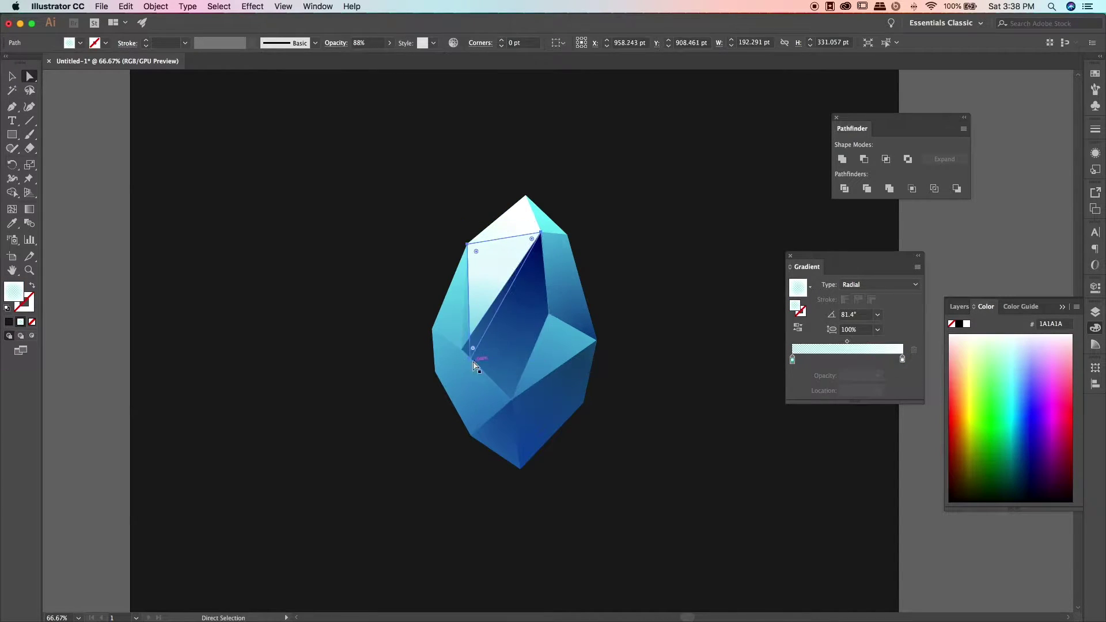
# Step: Lower the white facet's opacity to 66%
pyautogui.press('v')
pyautogui.click(108, 194)
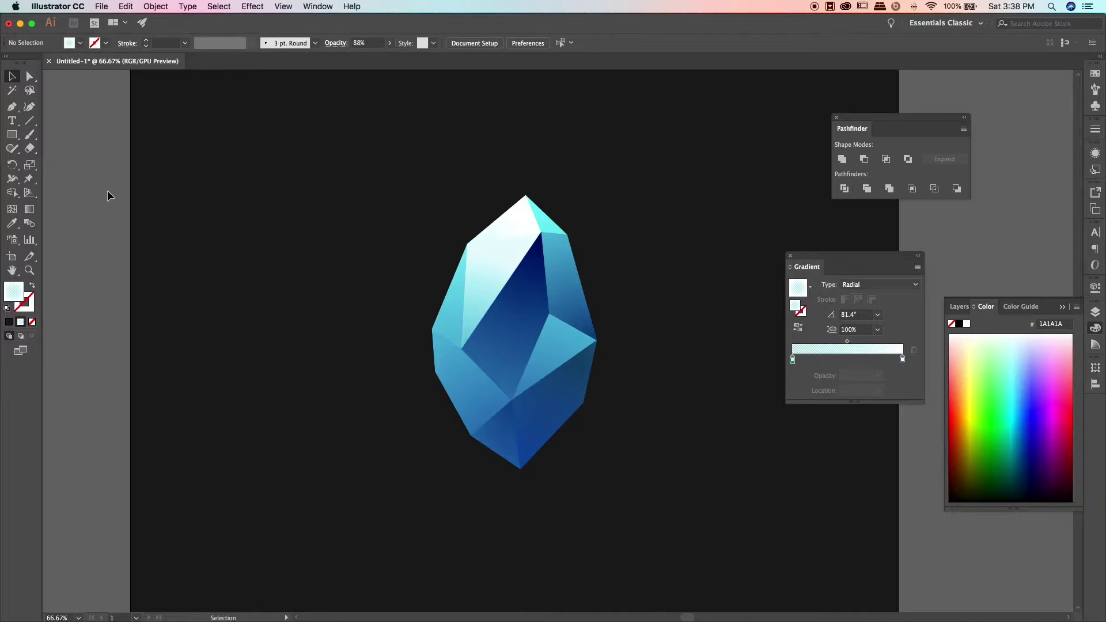
pyautogui.click(504, 262)
pyautogui.moveTo(389, 43); pyautogui.dragTo(375, 58)
pyautogui.click(83, 185)
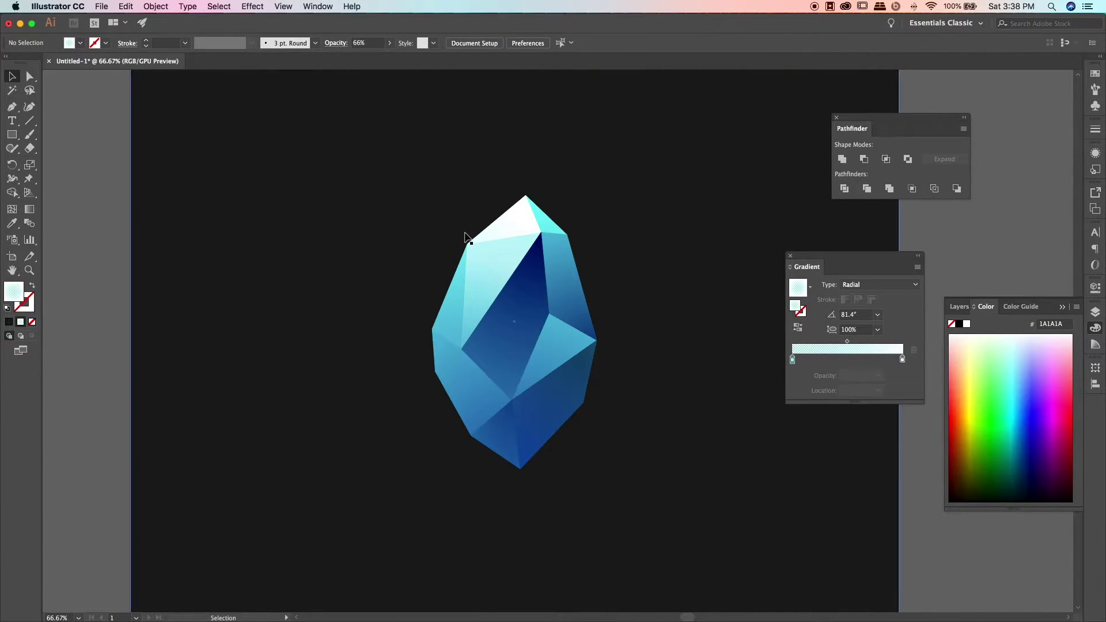
# Step: Redraw the light left facet's gradient to run steeply from top to bottom
pyautogui.click(452, 294)
pyautogui.click(29, 209)
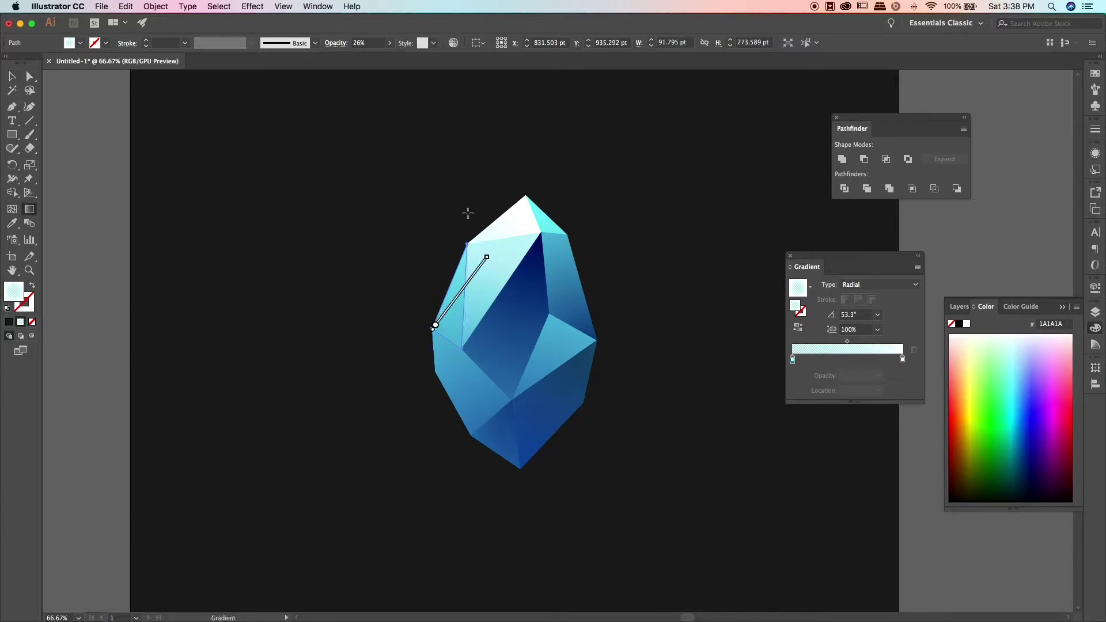
pyautogui.moveTo(470, 236); pyautogui.dragTo(432, 361)
pyautogui.moveTo(482, 256); pyautogui.dragTo(449, 344)
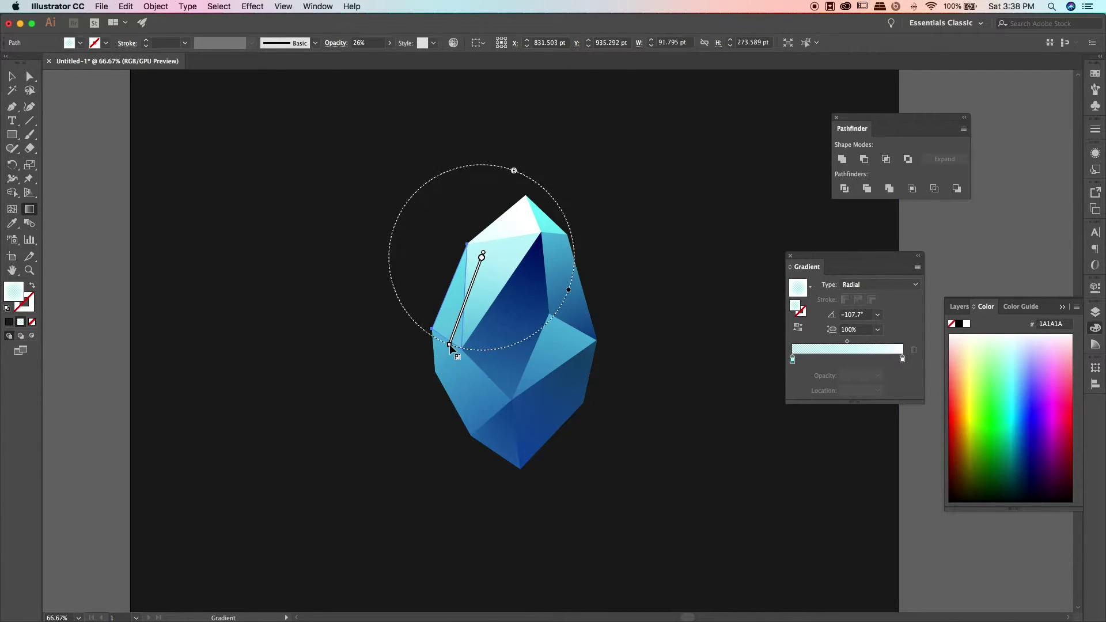
# Step: Raise the light left facet's opacity to 81% and flip its gradient upward along it
pyautogui.click(389, 42)
pyautogui.moveTo(356, 57); pyautogui.dragTo(379, 57)
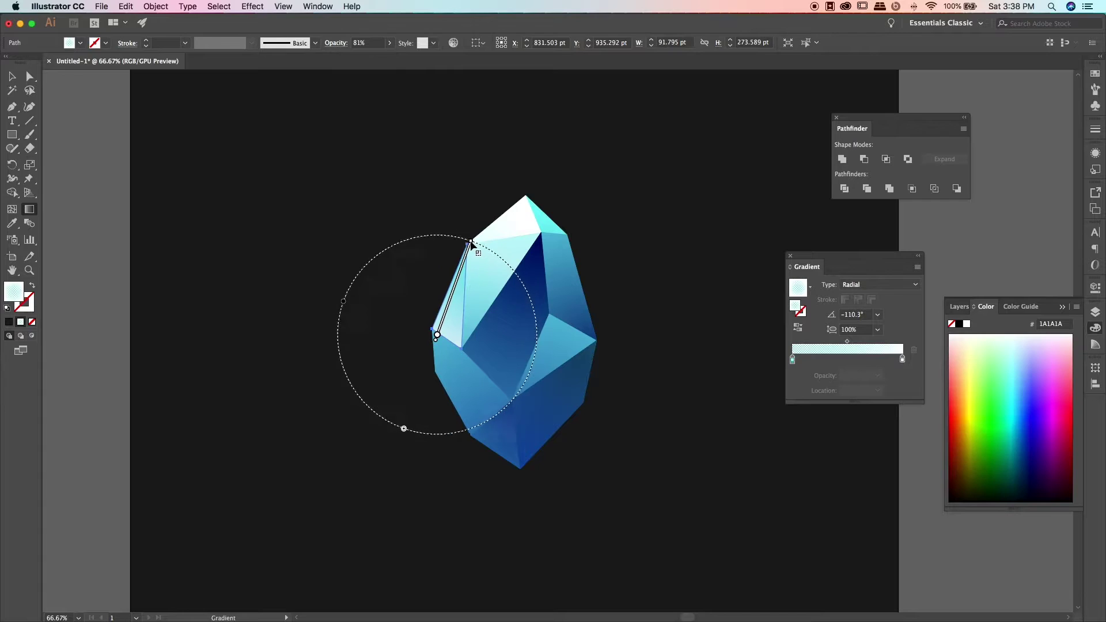
pyautogui.moveTo(451, 346); pyautogui.dragTo(473, 258)
pyautogui.moveTo(449, 346); pyautogui.dragTo(481, 259)
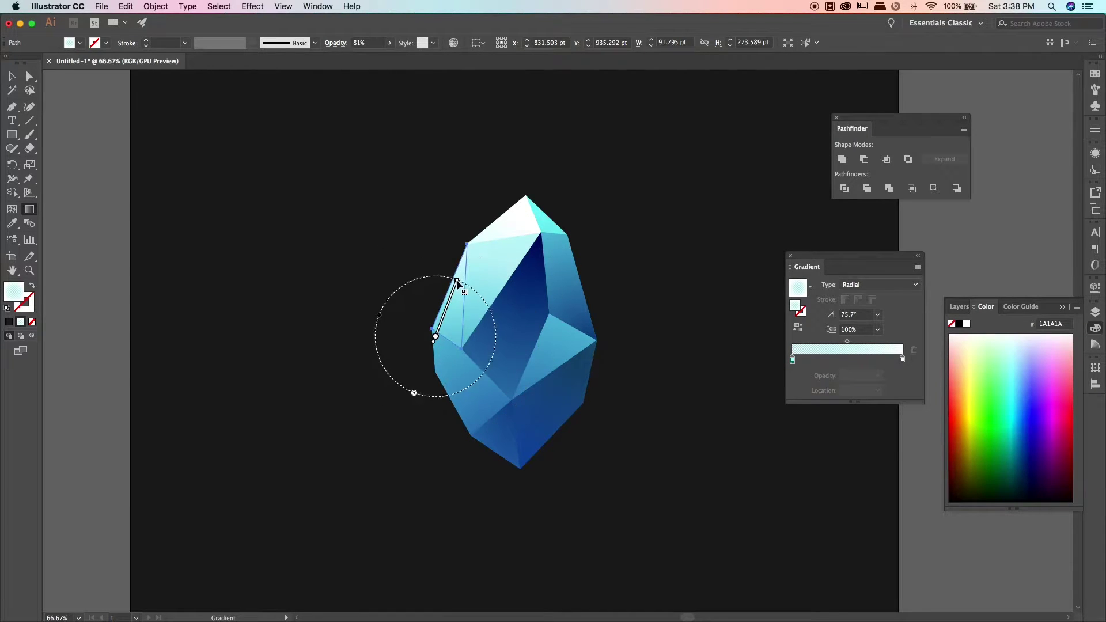
pyautogui.press('v')
pyautogui.click(92, 166)
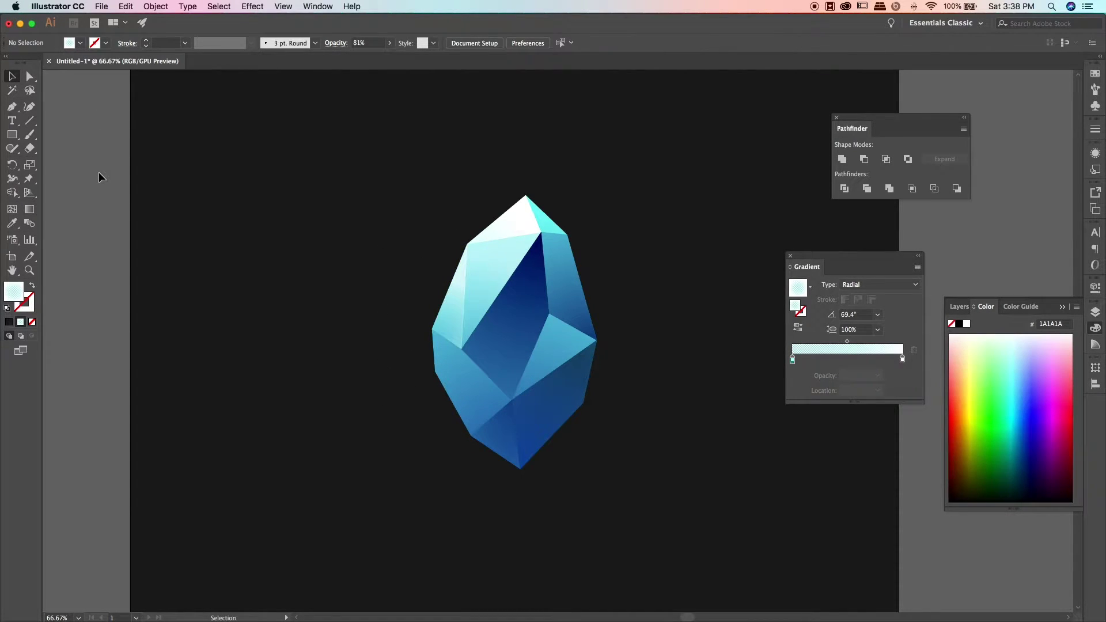
# Step: Shorten and reverse the central facet's radial gradient, shifting its centre up and right
pyautogui.click(530, 320)
pyautogui.press('g')
pyautogui.click(520, 298)
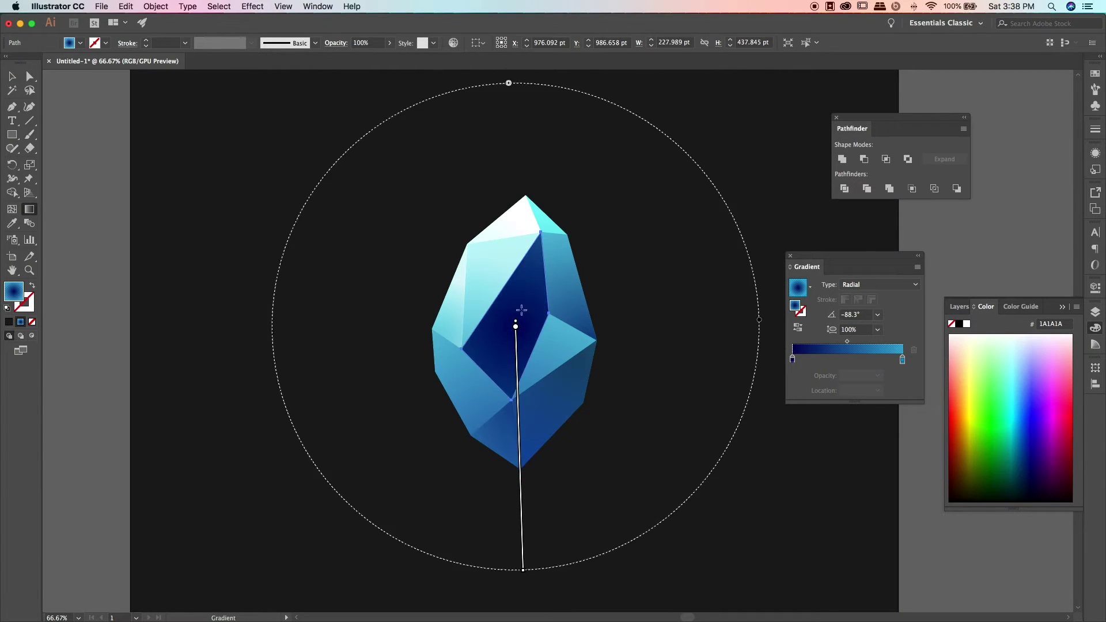
pyautogui.moveTo(518, 313)
pyautogui.mouseDown()
pyautogui.moveTo(555, 307)
pyautogui.moveTo(567, 259)
pyautogui.mouseUp()
pyautogui.click(797, 327)
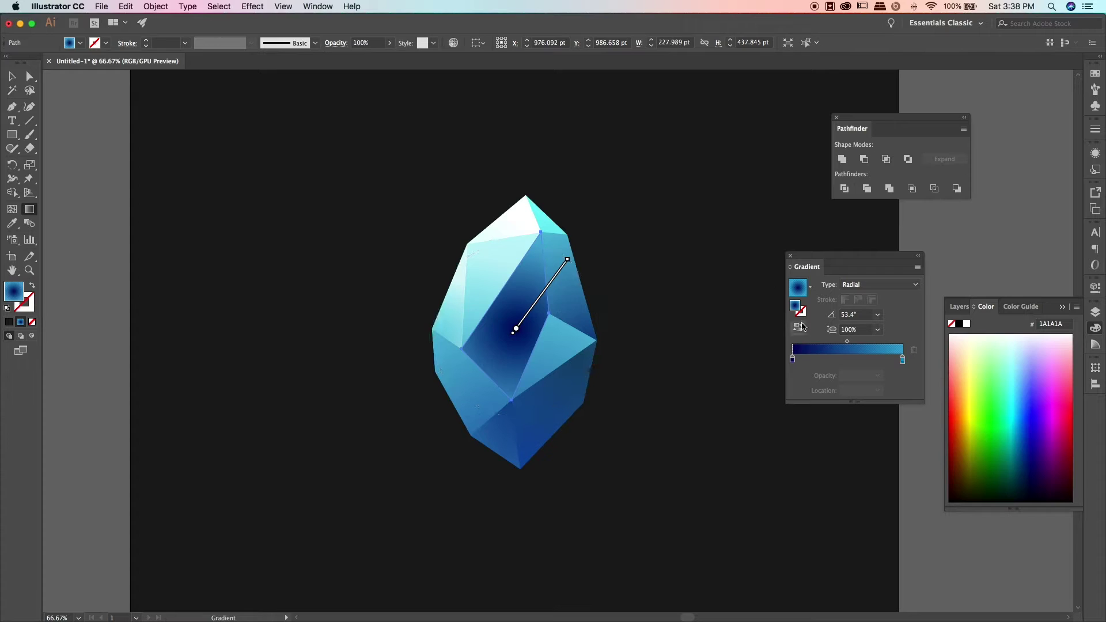
pyautogui.moveTo(533, 307); pyautogui.dragTo(545, 297)
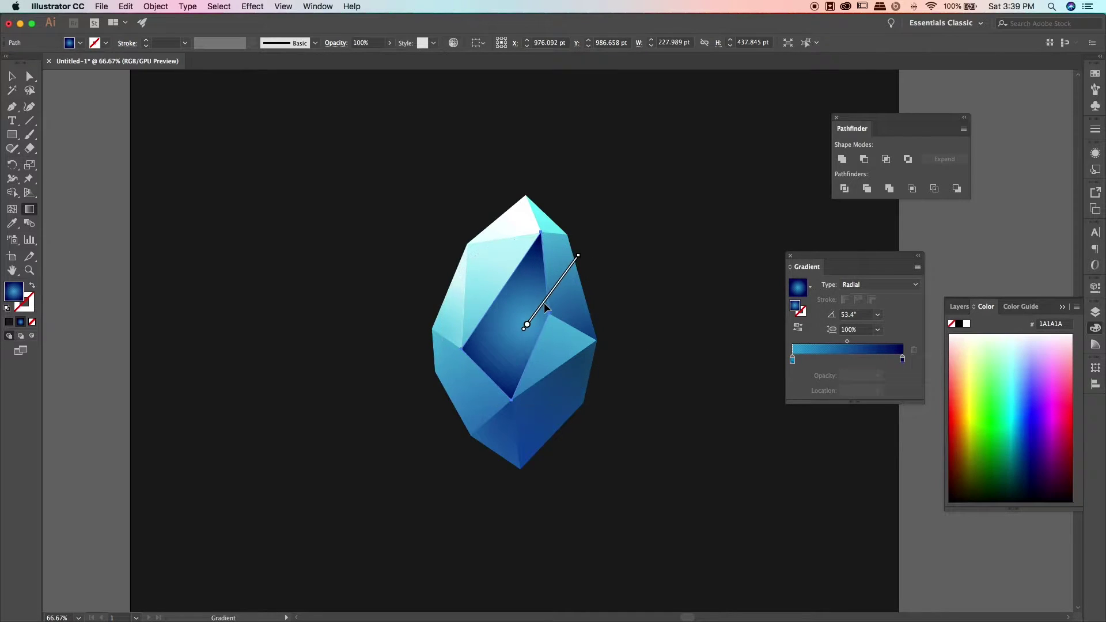
pyautogui.press('v')
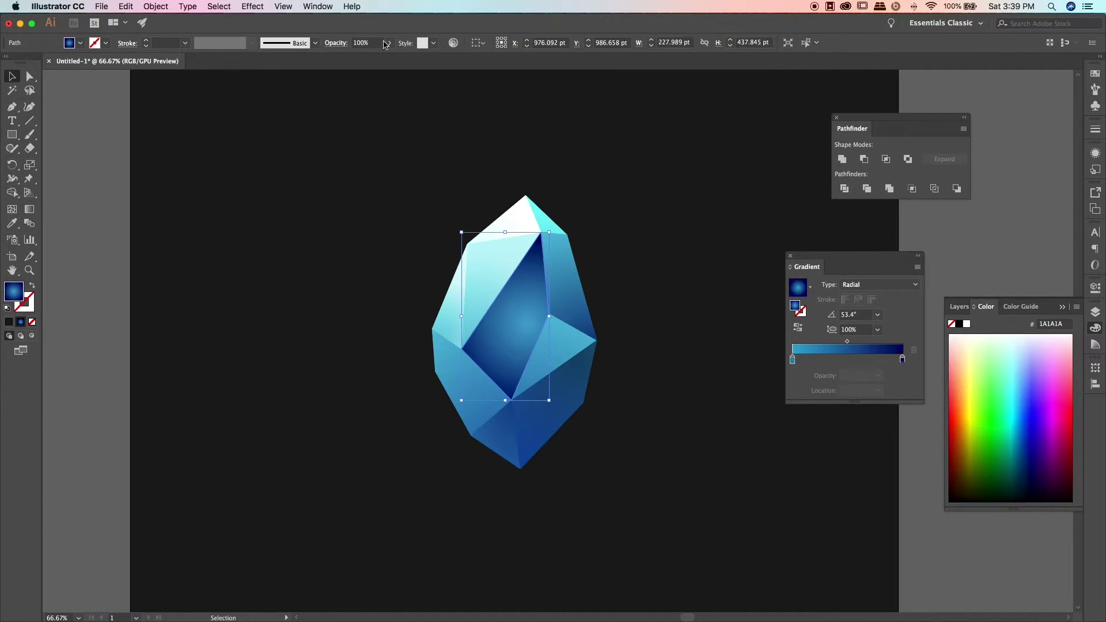
pyautogui.click(248, 233)
pyautogui.click(123, 251)
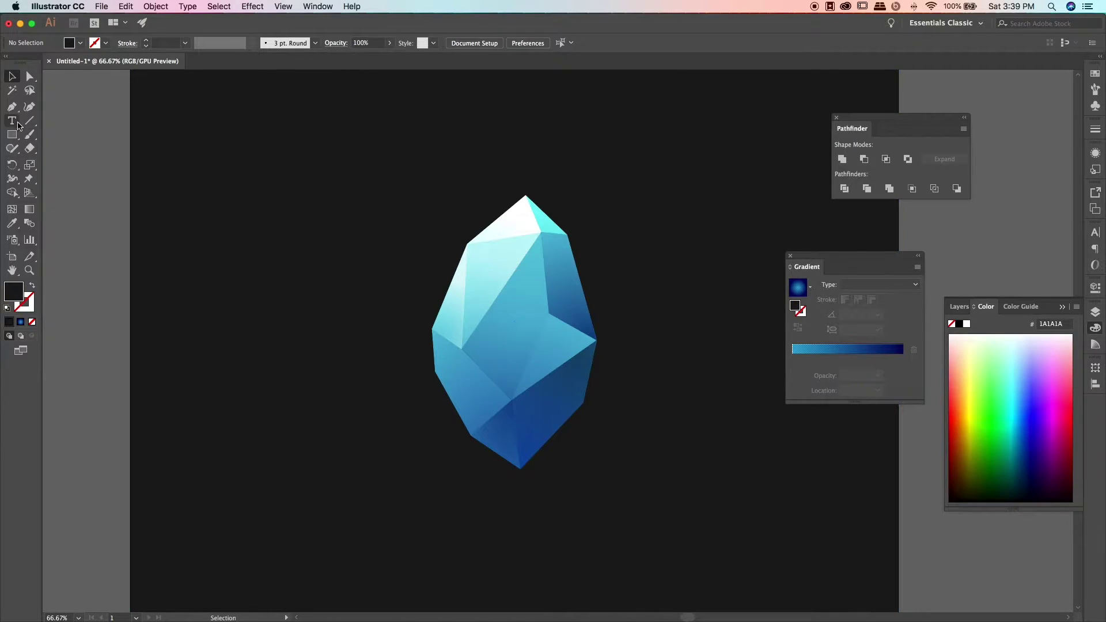
# Step: Draw a triangle from the crystal's lower centre to its right tip
pyautogui.click(512, 400)
pyautogui.click(548, 313)
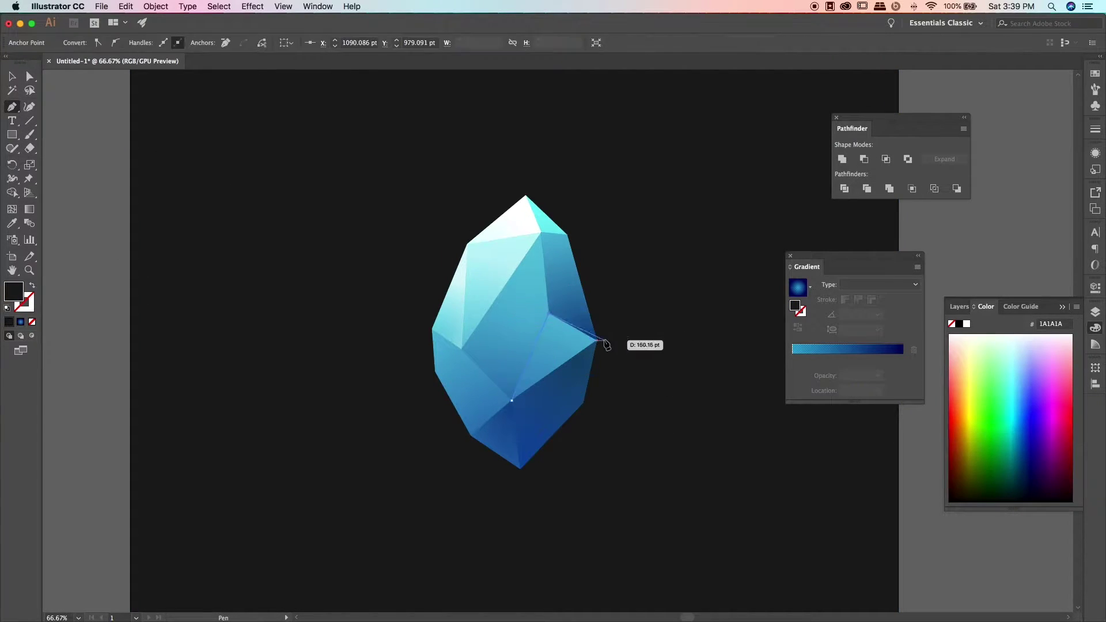
pyautogui.click(596, 340)
pyautogui.press('v')
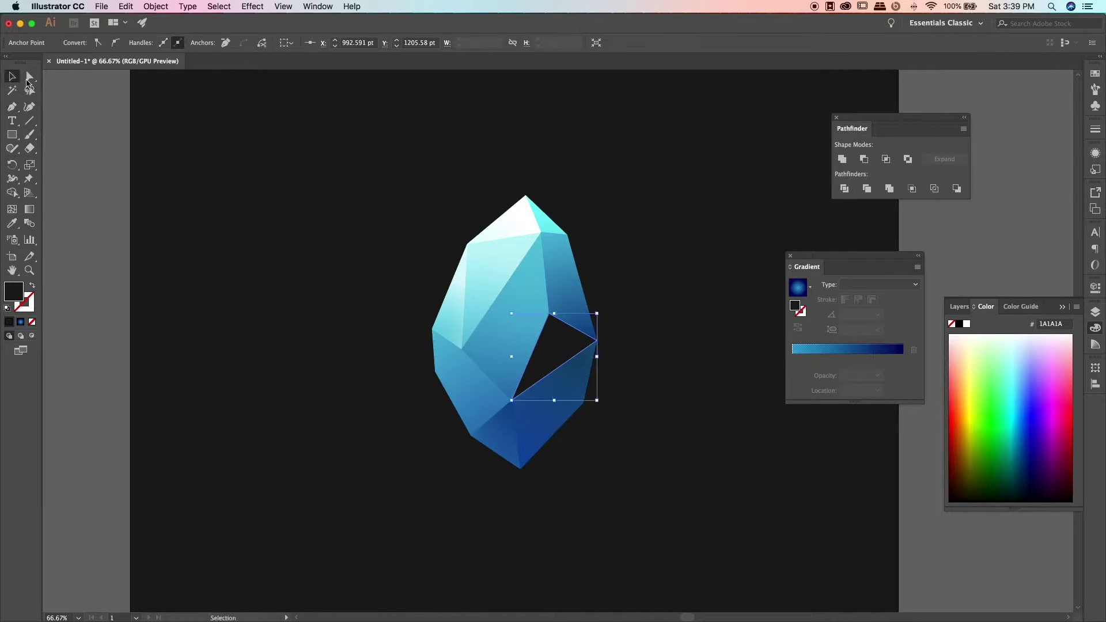
# Step: Fill the triangle with the radial gradient aimed toward the lower right
pyautogui.press('.')
pyautogui.press('g')
pyautogui.moveTo(548, 311); pyautogui.dragTo(523, 423)
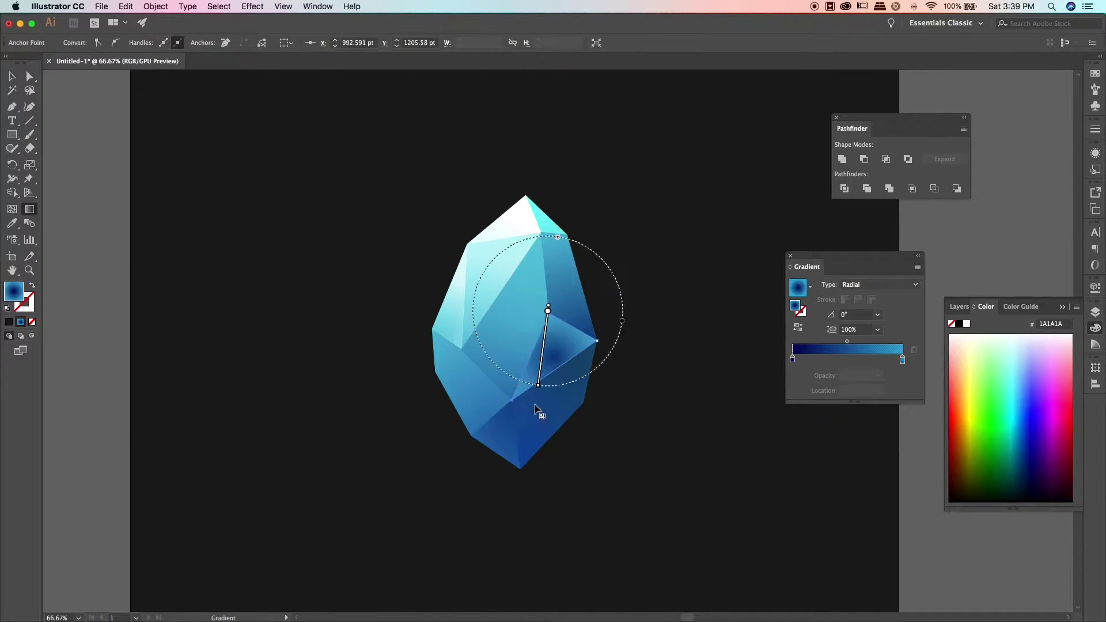
pyautogui.moveTo(528, 352); pyautogui.dragTo(618, 402)
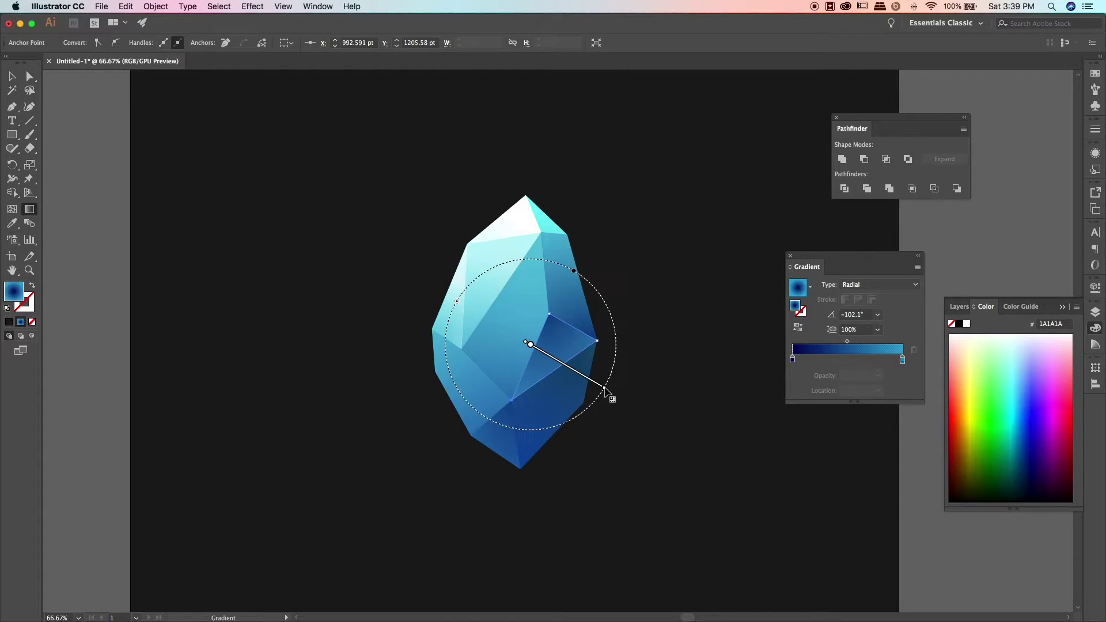
pyautogui.press('v')
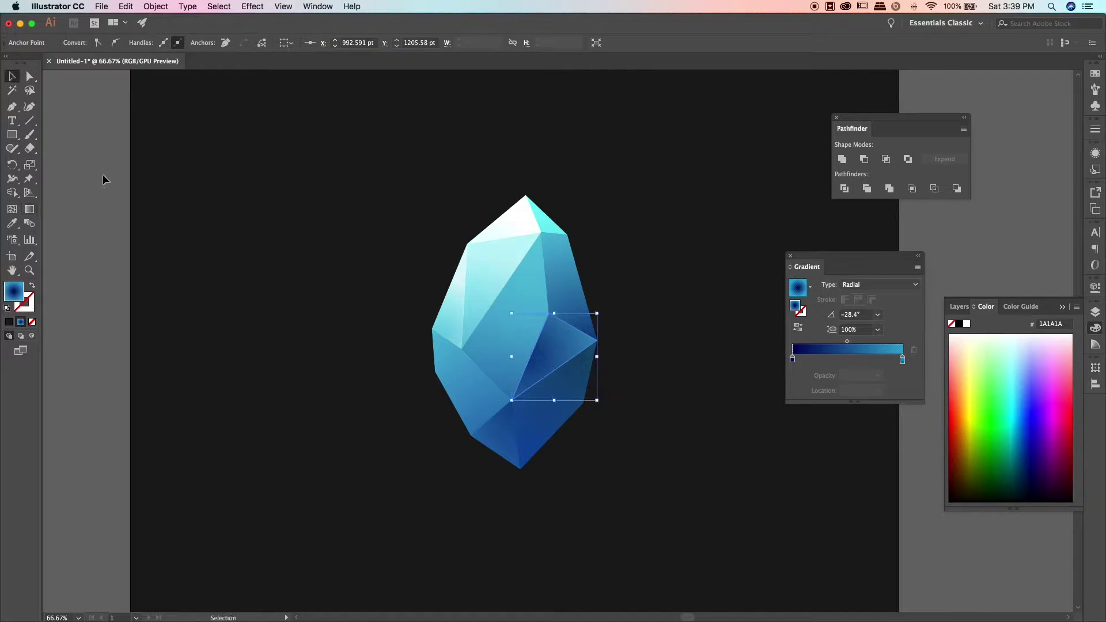
pyautogui.click(104, 177)
# Step: Lower the new triangle's opacity to 69%
pyautogui.click(547, 357)
pyautogui.press('g')
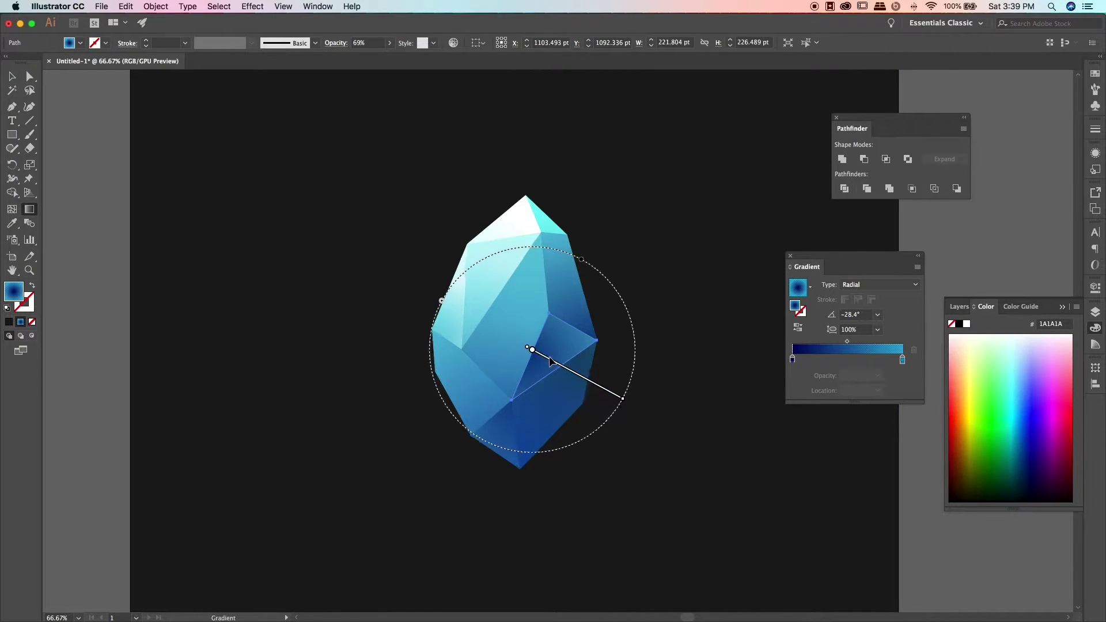
pyautogui.click(12, 76)
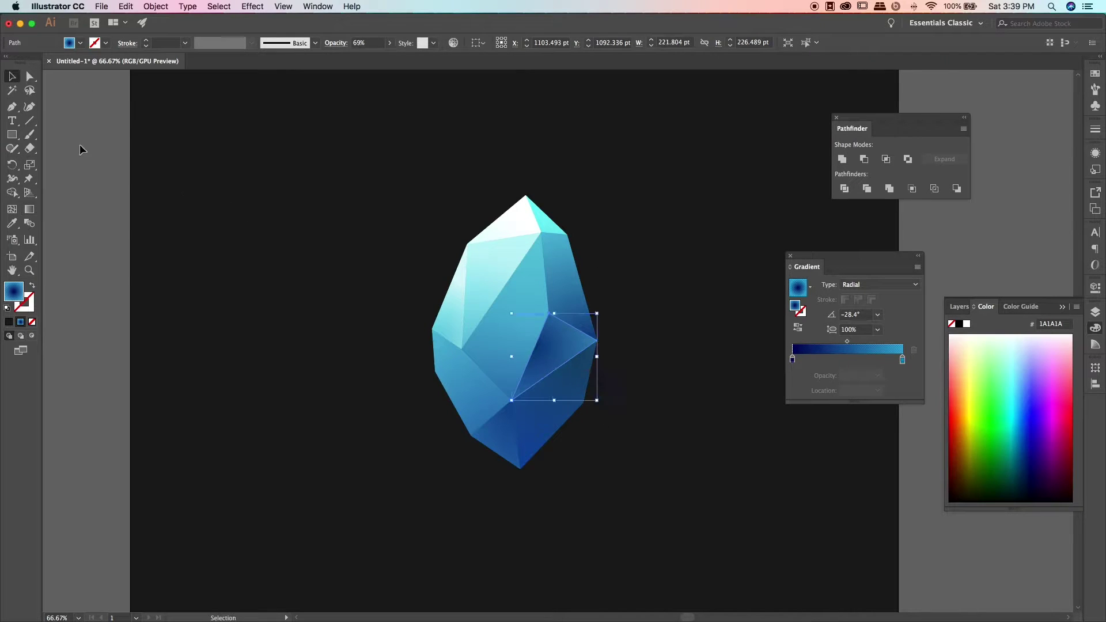
pyautogui.click(390, 43)
# Step: Select the crystal's lower-right facet and raise its opacity to 89%
pyautogui.click(101, 270)
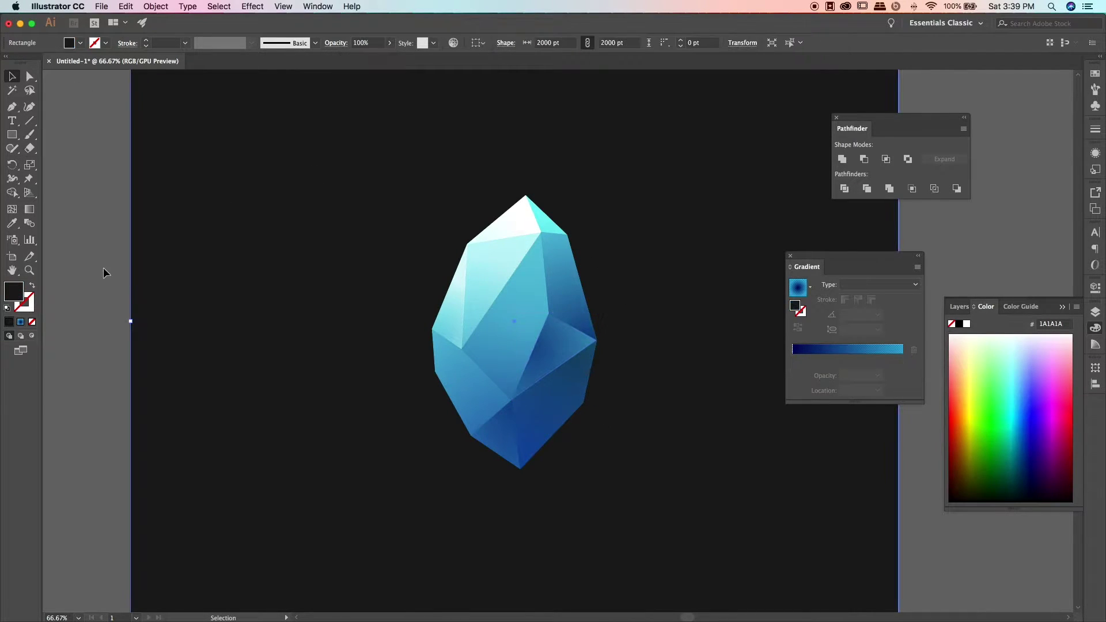
pyautogui.click(558, 395)
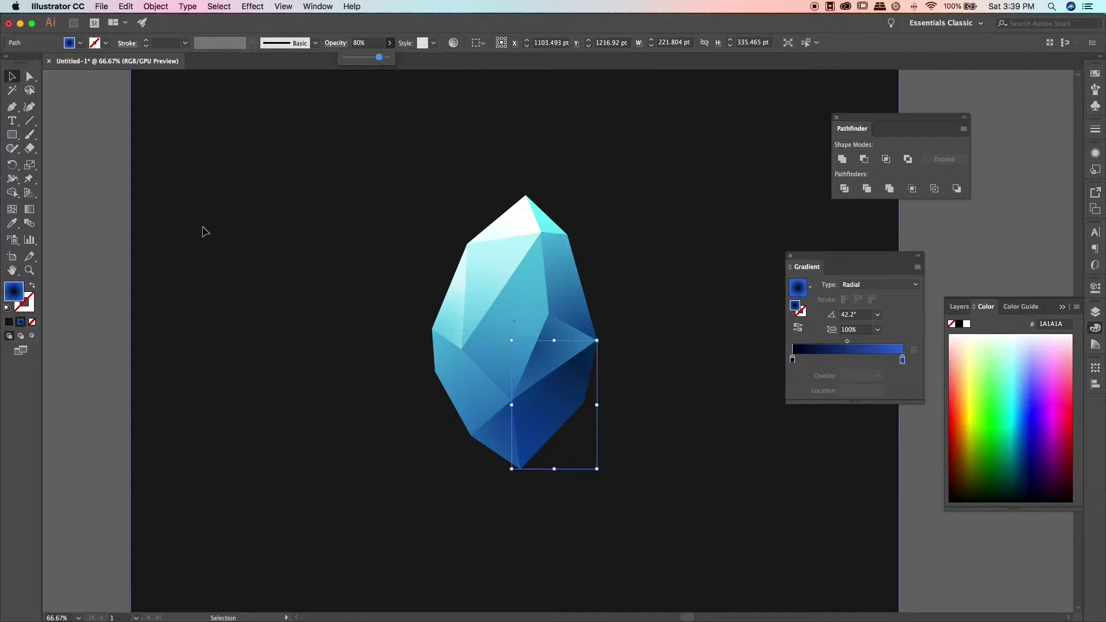
pyautogui.click(565, 276)
pyautogui.click(165, 232)
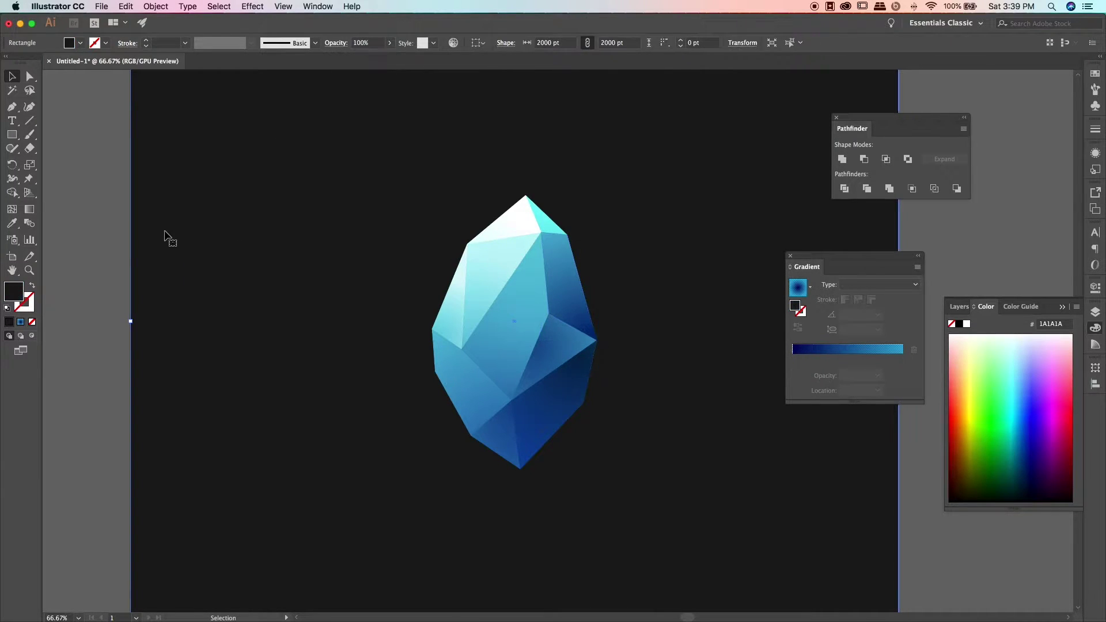
pyautogui.click(551, 446)
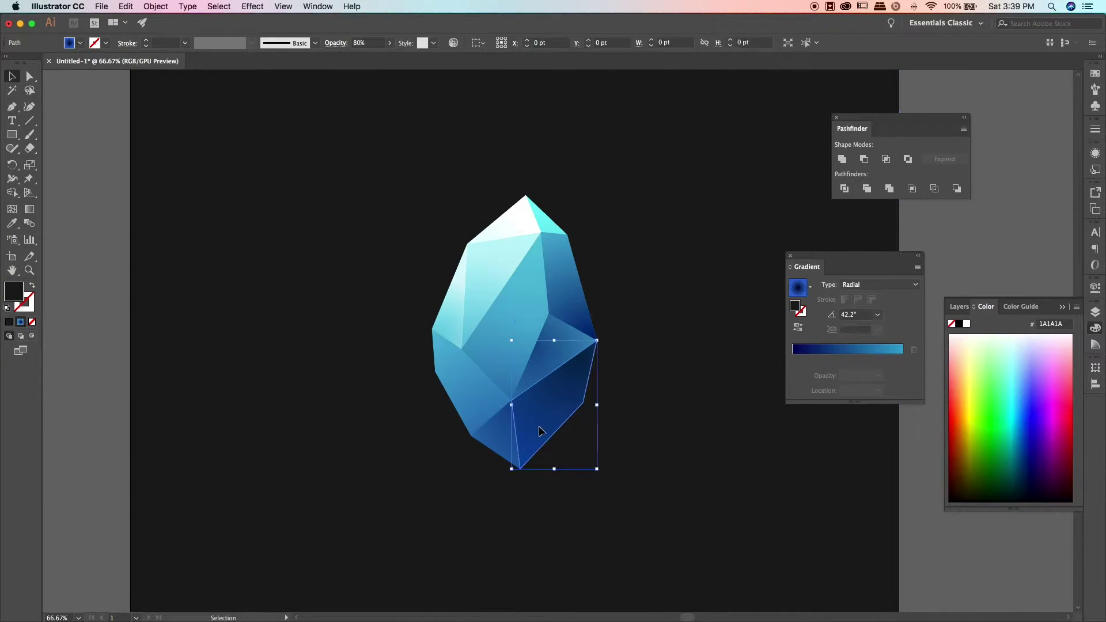
pyautogui.click(389, 43)
pyautogui.moveTo(377, 57); pyautogui.dragTo(382, 57)
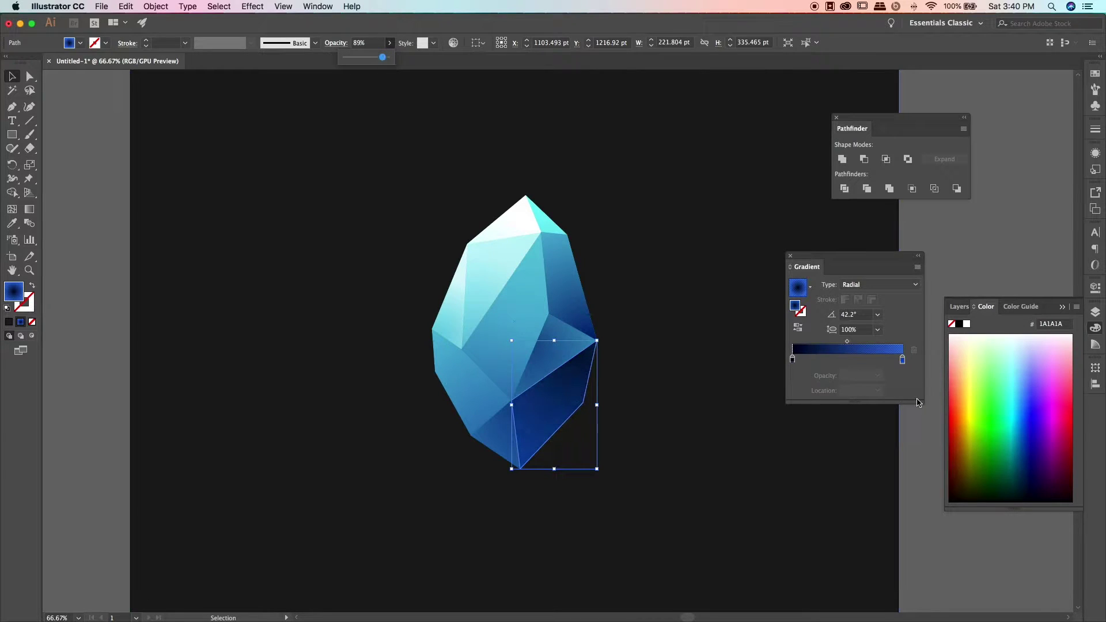
# Step: Darken the gradient's end stop to deep navy by dropping G to 0
pyautogui.doubleClick(902, 360)
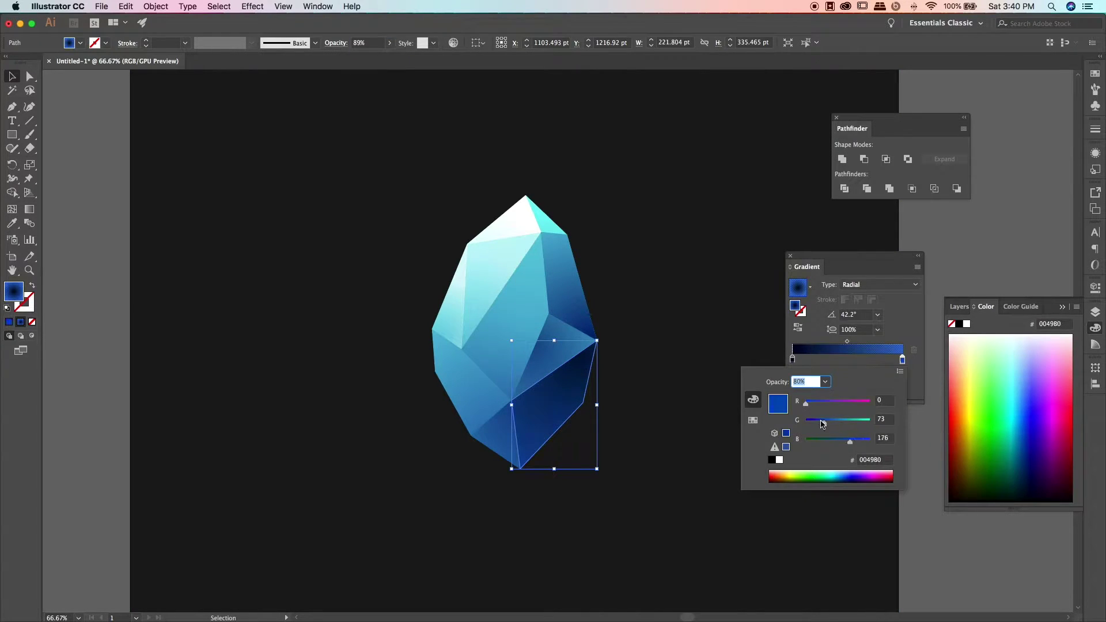
pyautogui.moveTo(822, 423); pyautogui.dragTo(805, 422)
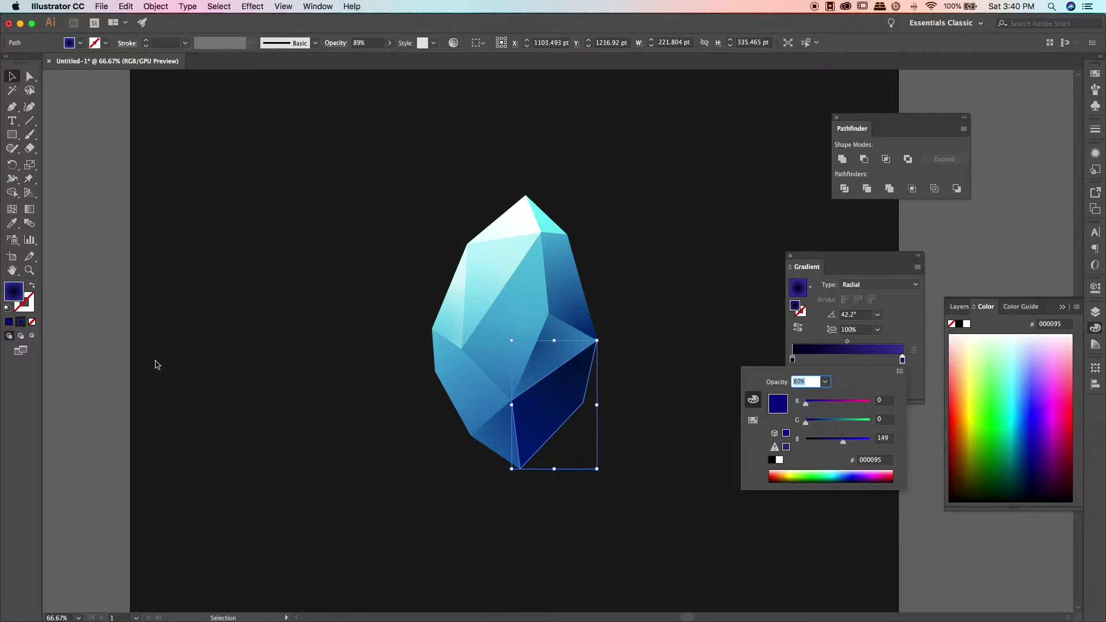
pyautogui.press('Return')
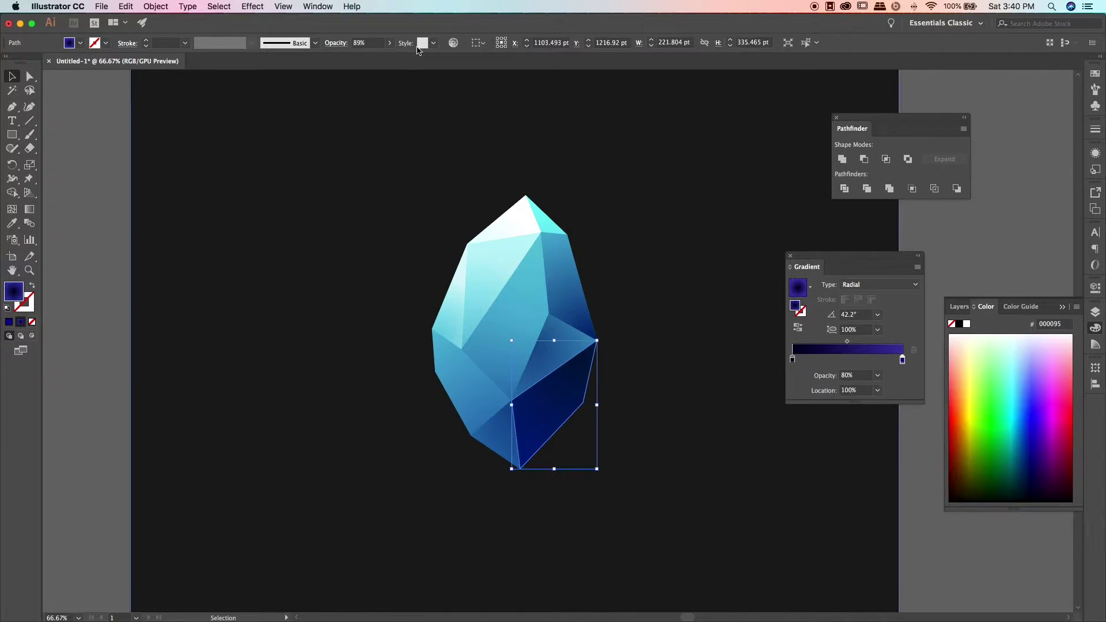
pyautogui.click(389, 42)
pyautogui.click(114, 189)
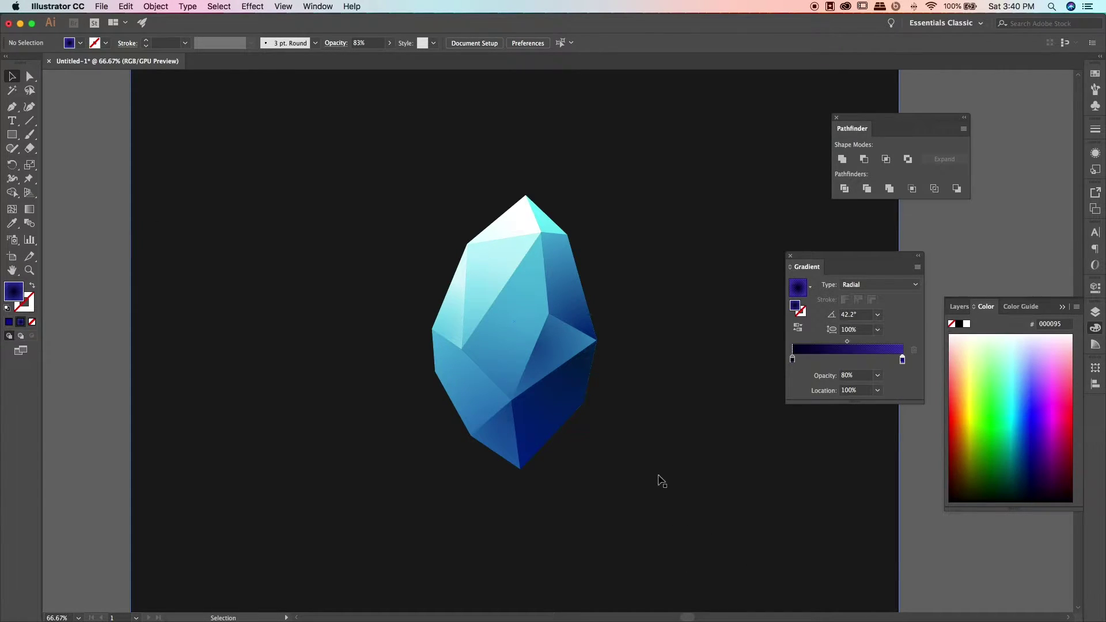
# Step: Re-aim the right-middle facet's radial gradient from its middle toward the upper right
pyautogui.click(579, 323)
pyautogui.press('g')
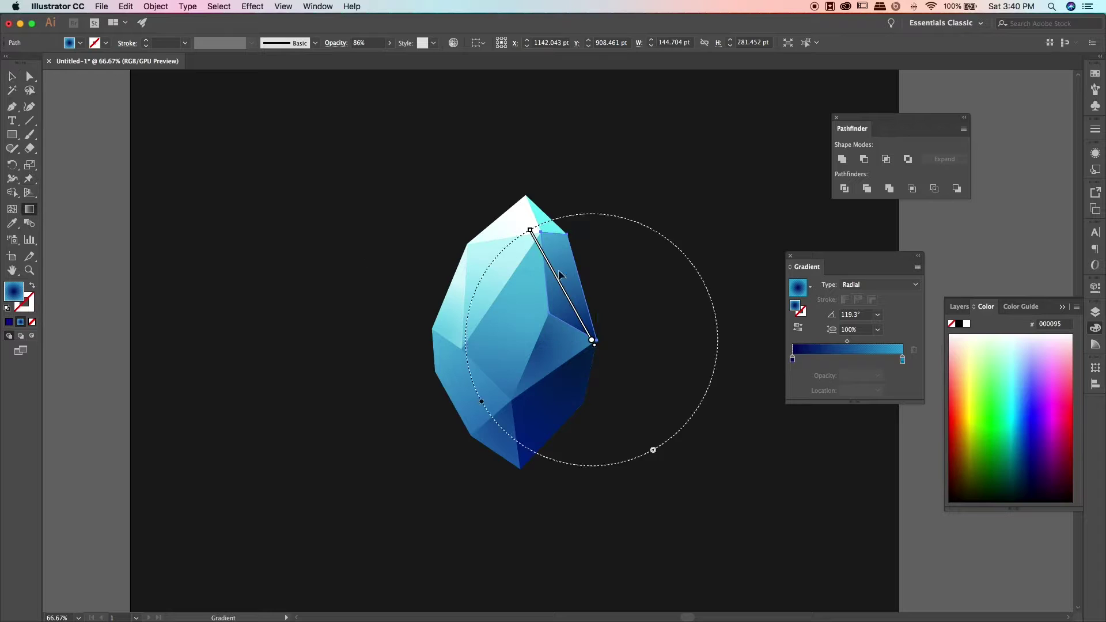
pyautogui.moveTo(545, 290); pyautogui.dragTo(617, 289)
pyautogui.moveTo(544, 313); pyautogui.dragTo(628, 278)
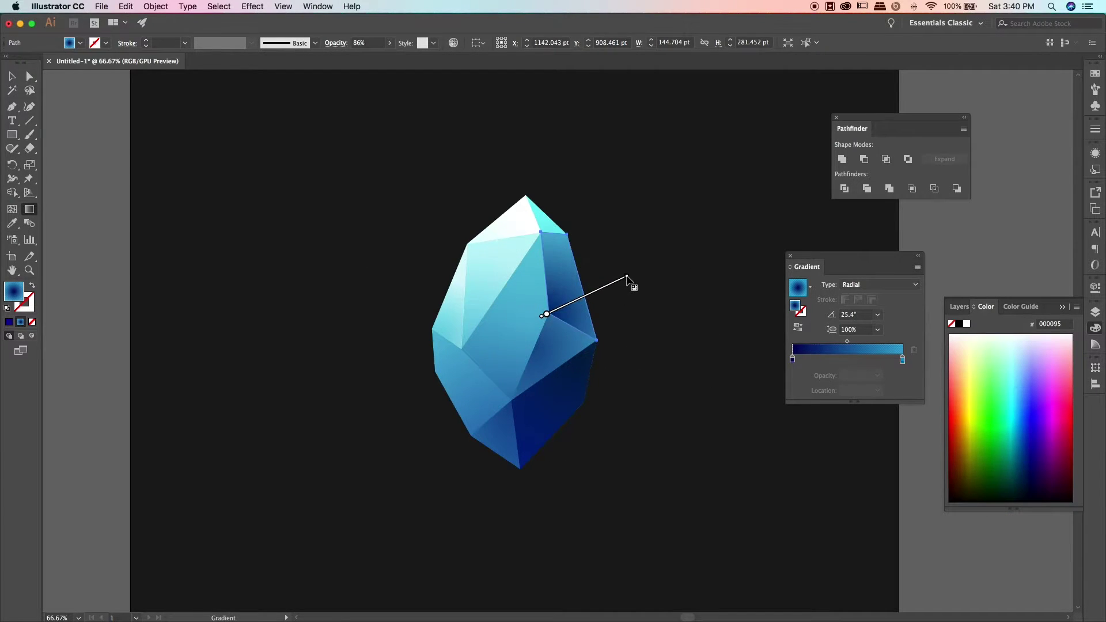
pyautogui.moveTo(544, 314); pyautogui.dragTo(668, 268)
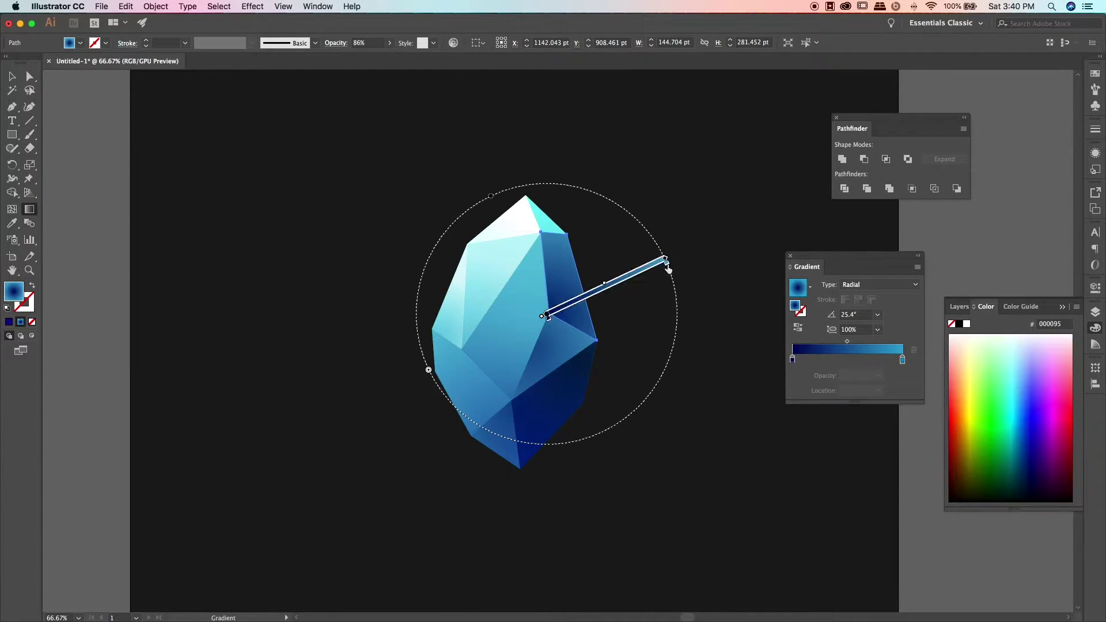
pyautogui.moveTo(545, 317); pyautogui.dragTo(651, 268)
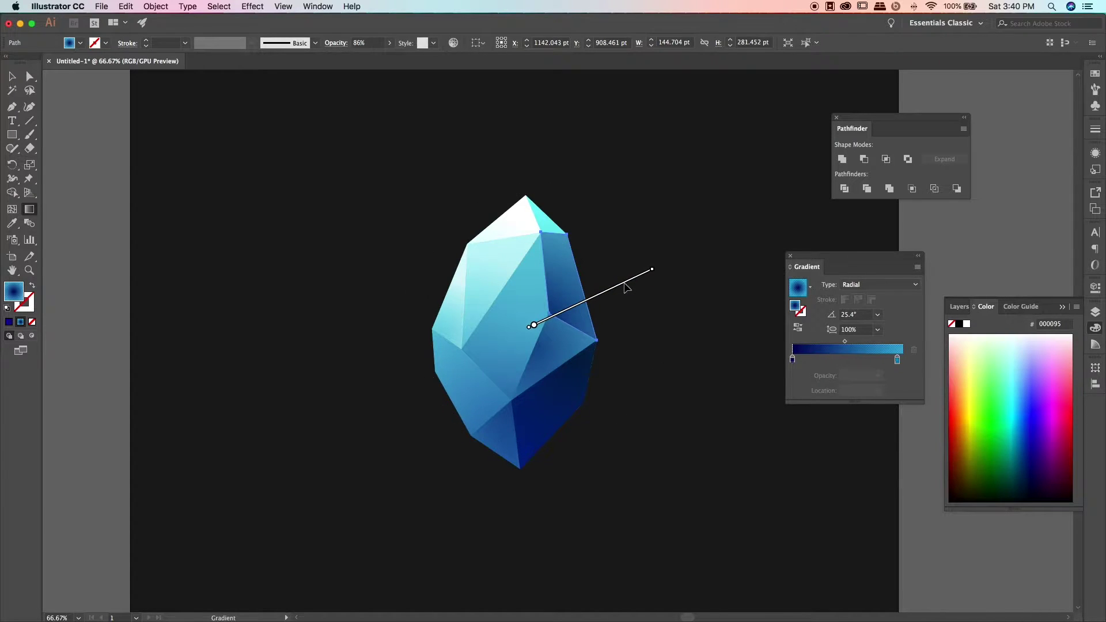
pyautogui.moveTo(545, 339); pyautogui.dragTo(662, 282)
pyautogui.moveTo(545, 338); pyautogui.dragTo(686, 271)
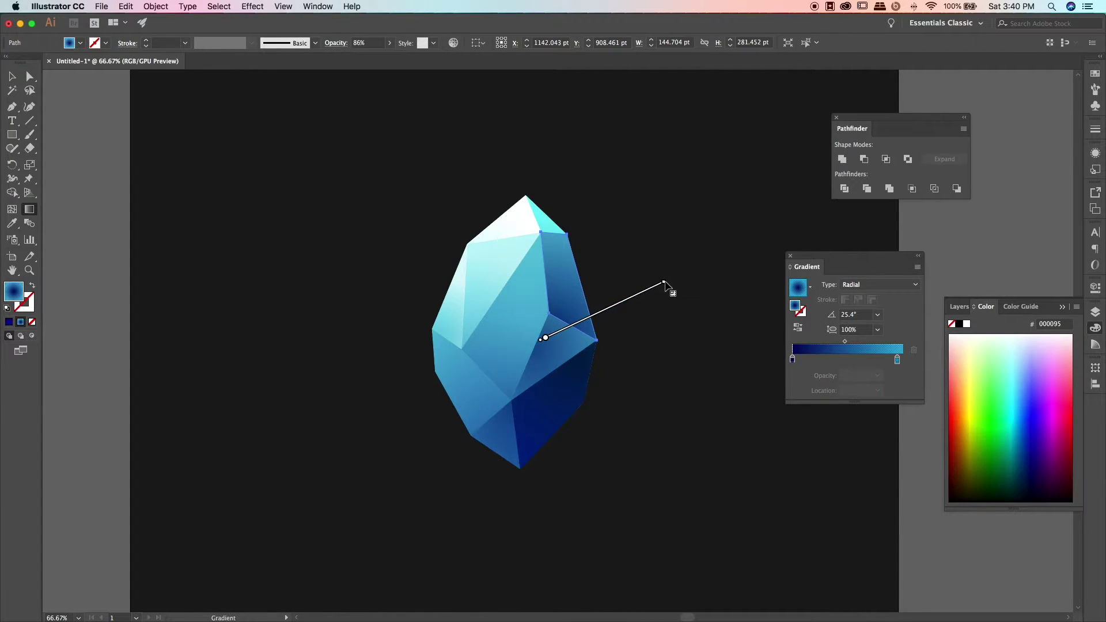
pyautogui.moveTo(539, 336); pyautogui.dragTo(682, 269)
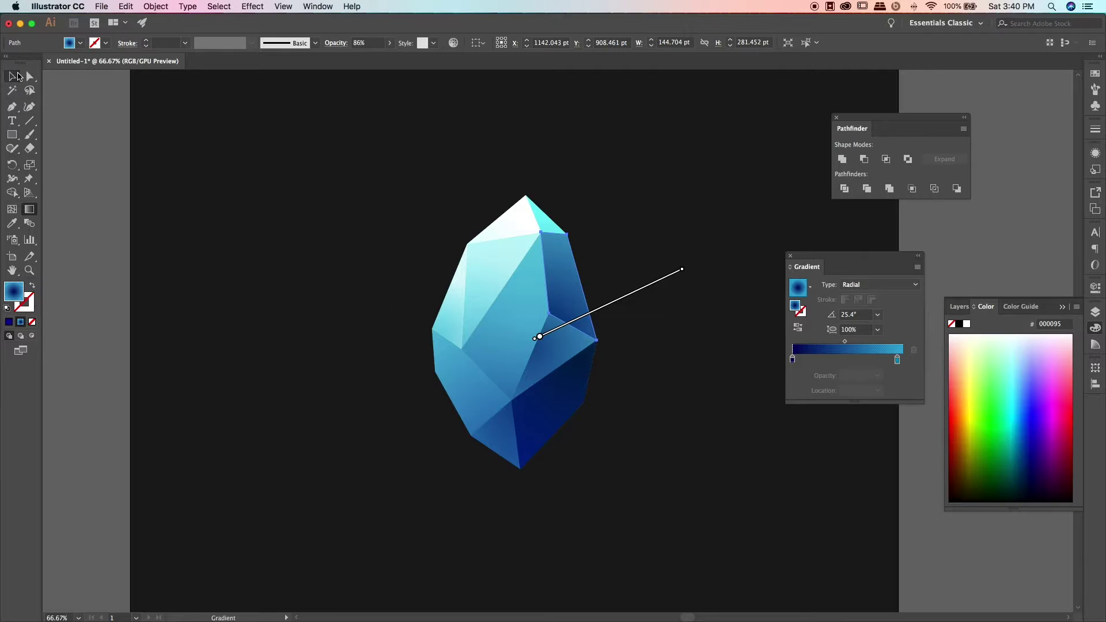
# Step: Redraw the central facet's radial gradient diagonally down-right across the facet
pyautogui.click(18, 77)
pyautogui.click(567, 365)
pyautogui.press('g')
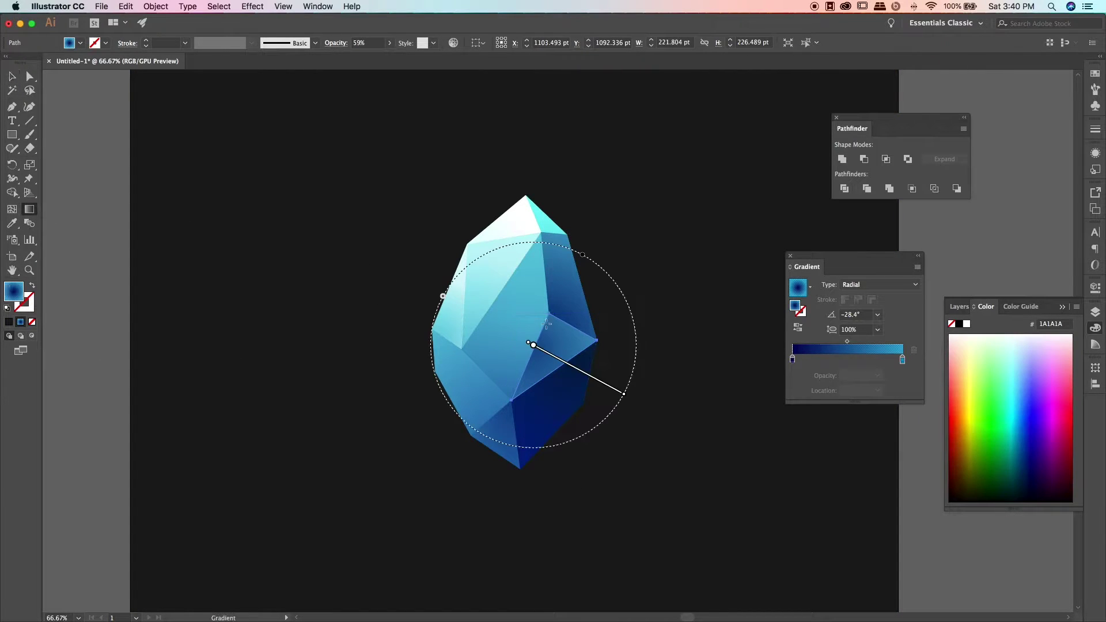
pyautogui.moveTo(530, 346); pyautogui.dragTo(669, 420)
pyautogui.moveTo(501, 327); pyautogui.dragTo(641, 403)
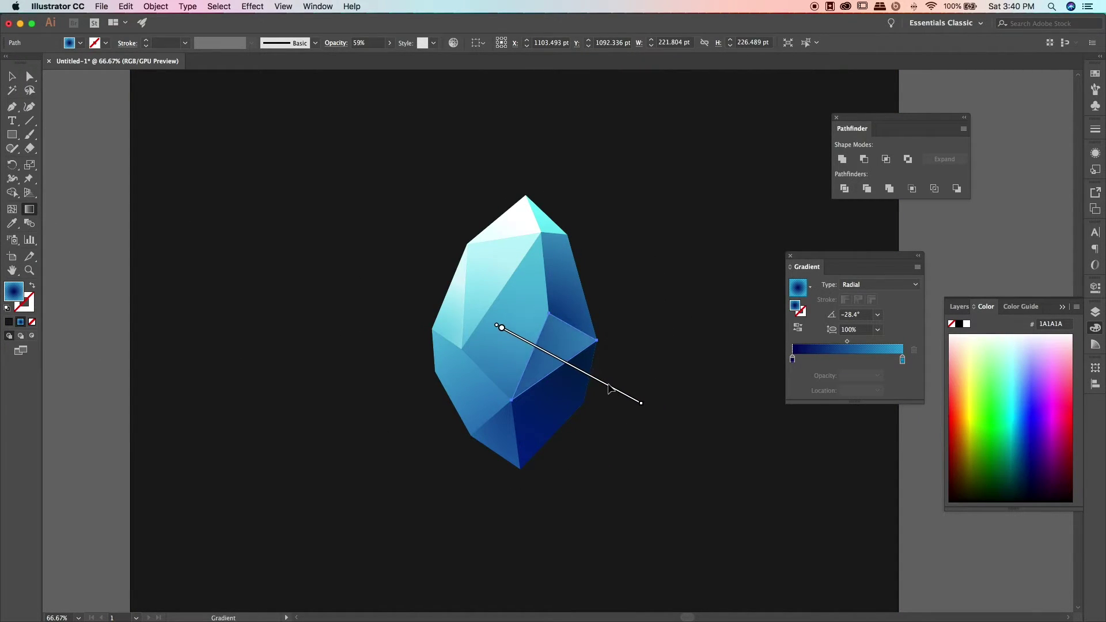
pyautogui.press('v')
pyautogui.click(89, 204)
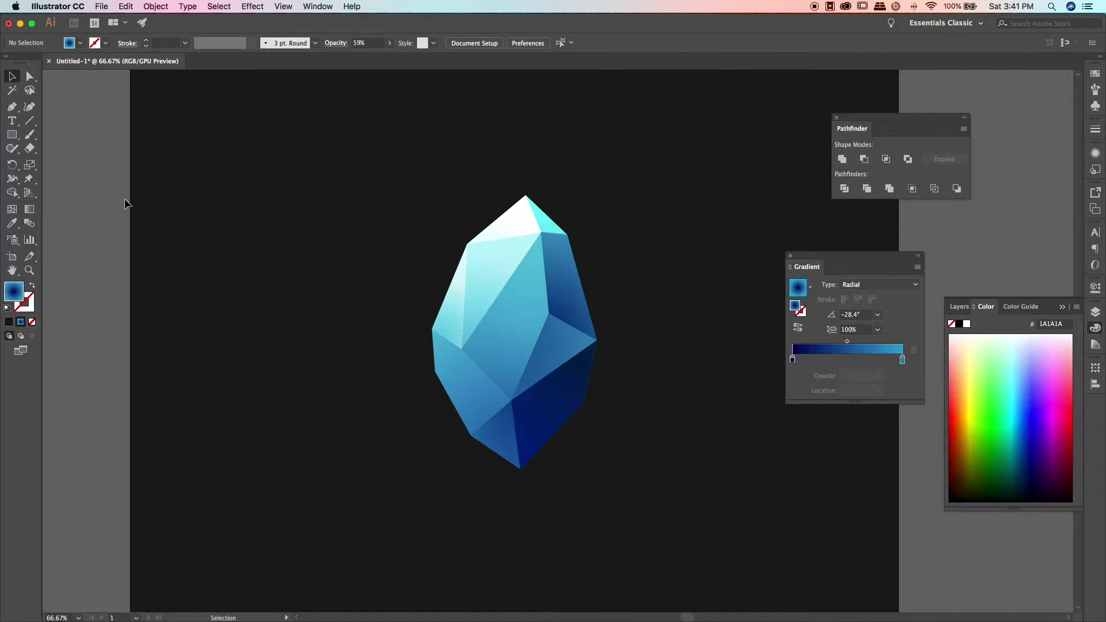
# Step: Redraw and reverse the upper-left facet's radial gradient so its glow spreads wider
pyautogui.press('g')
pyautogui.moveTo(464, 354); pyautogui.dragTo(479, 256)
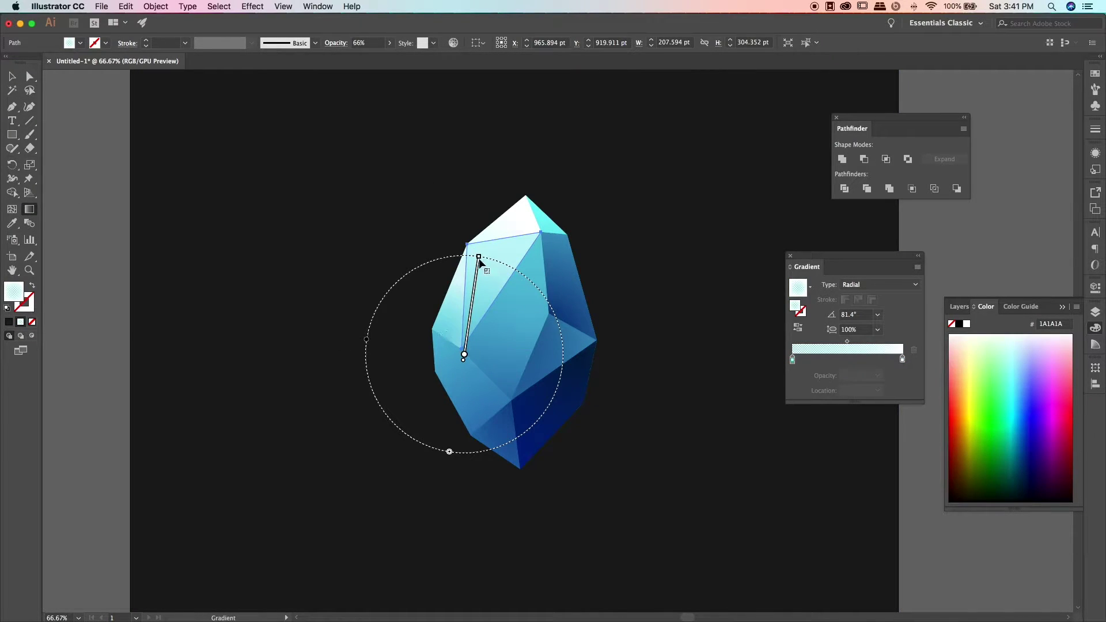
pyautogui.moveTo(494, 326); pyautogui.dragTo(509, 226)
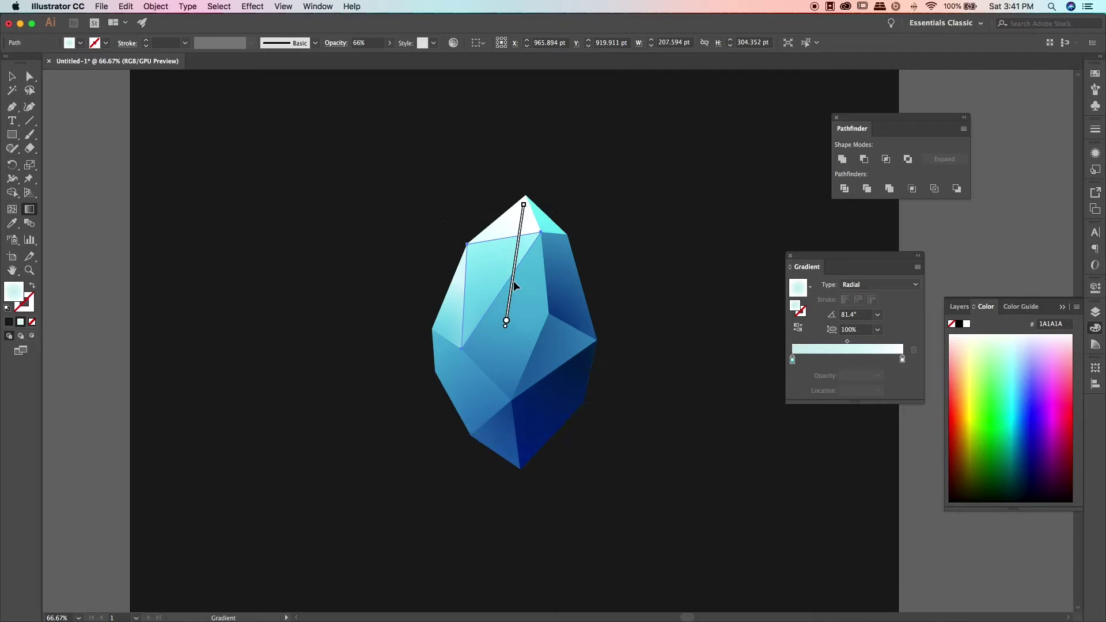
pyautogui.moveTo(509, 254); pyautogui.dragTo(533, 251)
pyautogui.moveTo(537, 206); pyautogui.dragTo(531, 241)
pyautogui.moveTo(525, 280)
pyautogui.mouseDown()
pyautogui.moveTo(507, 244)
pyautogui.moveTo(529, 272)
pyautogui.moveTo(544, 210)
pyautogui.moveTo(537, 274)
pyautogui.moveTo(549, 244)
pyautogui.moveTo(540, 250)
pyautogui.mouseUp()
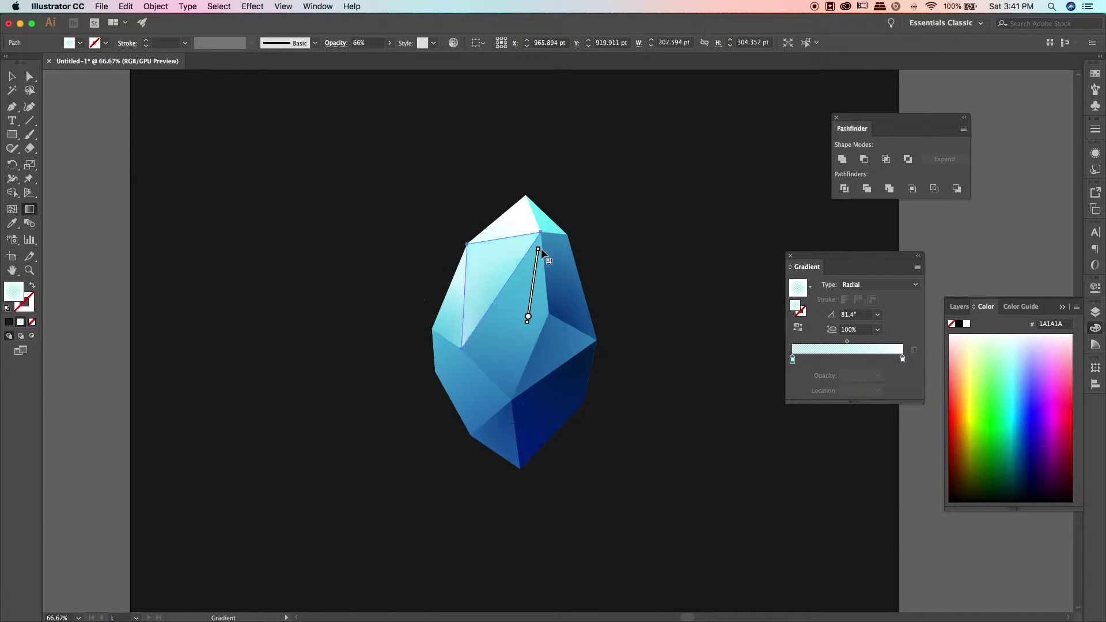
pyautogui.moveTo(529, 285)
pyautogui.moveTo(534, 255); pyautogui.dragTo(537, 227)
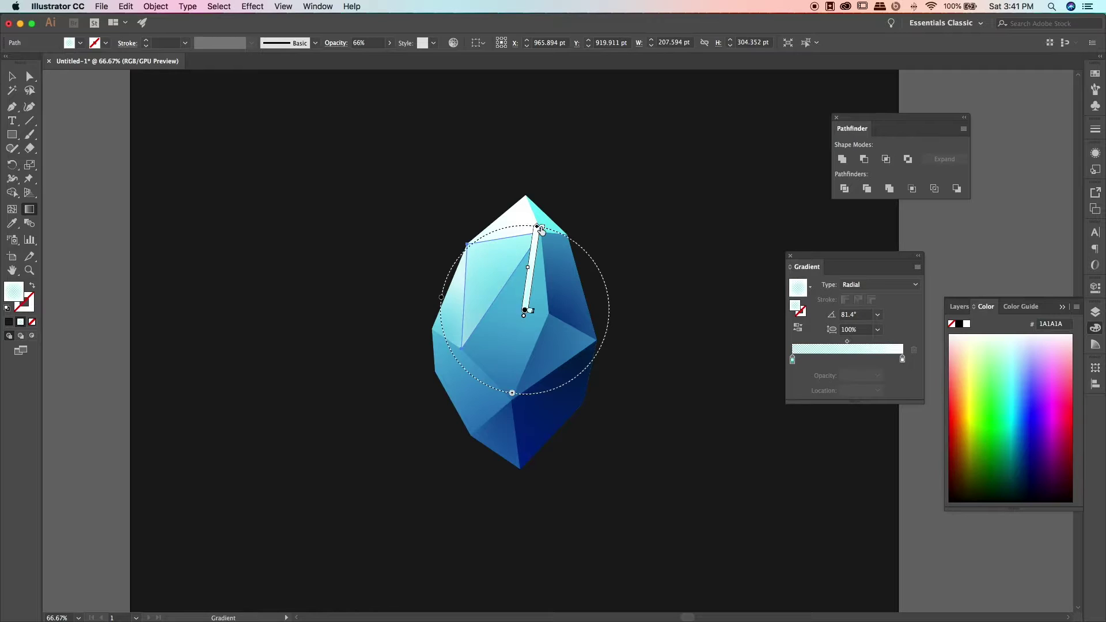
pyautogui.click(798, 327)
pyautogui.moveTo(524, 311); pyautogui.dragTo(513, 308)
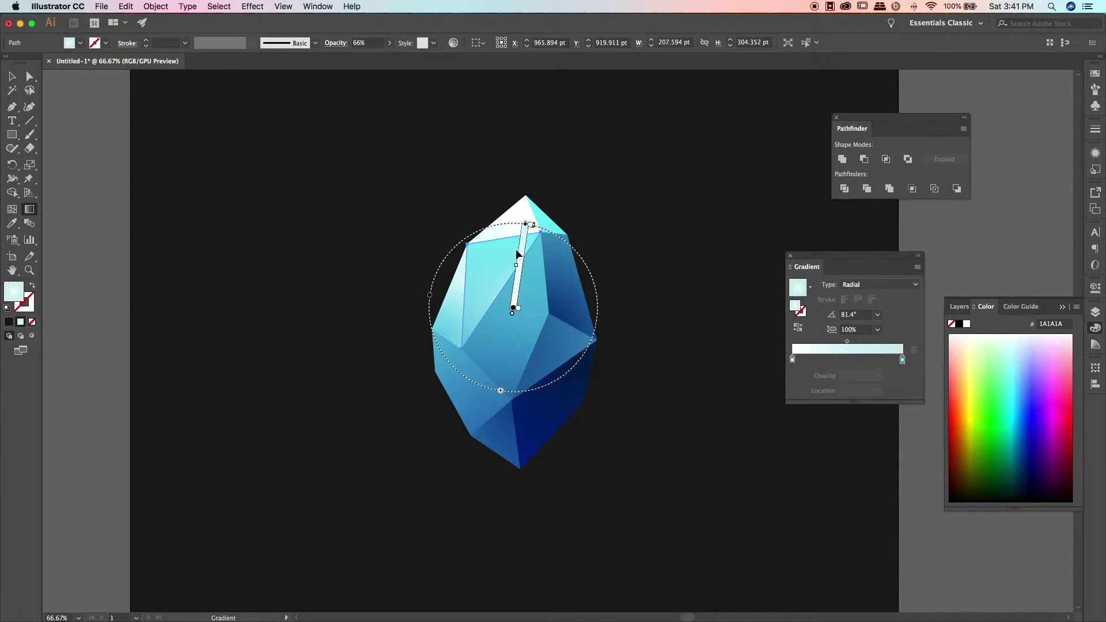
pyautogui.moveTo(526, 230); pyautogui.dragTo(537, 180)
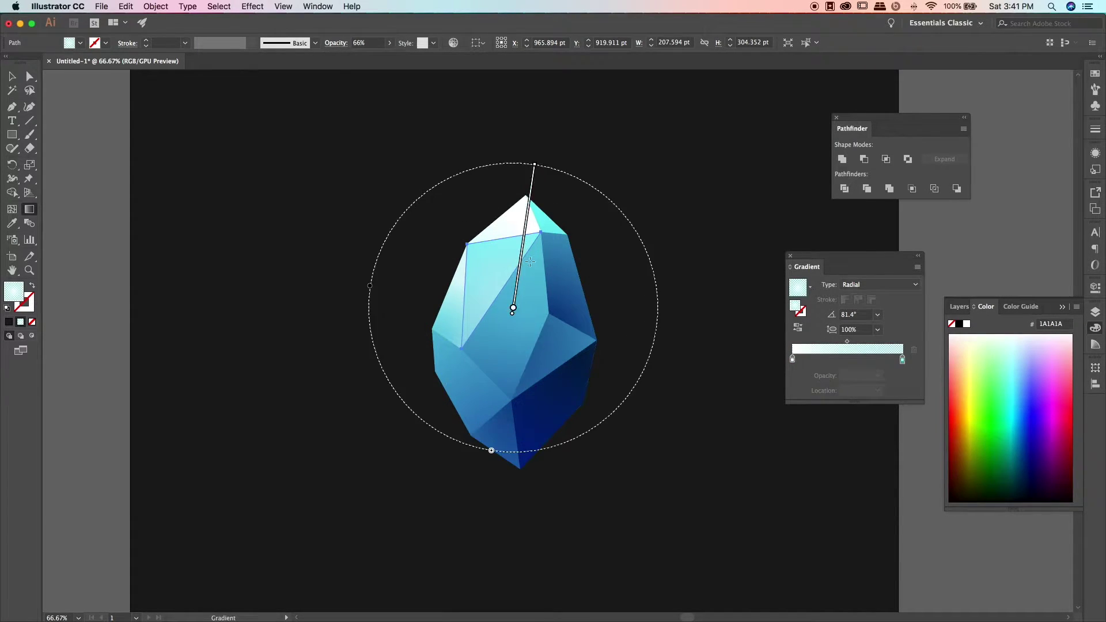
pyautogui.click(12, 76)
pyautogui.click(429, 217)
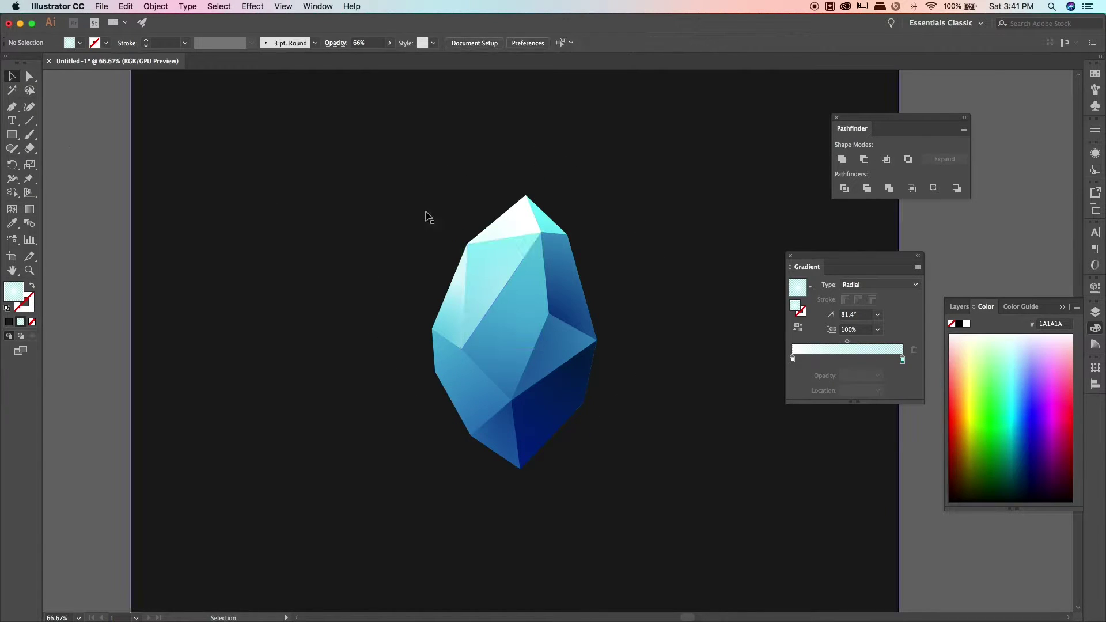
# Step: Redraw the light upper facet's gradient upward past the crystal's tip
pyautogui.click(517, 250)
pyautogui.click(389, 43)
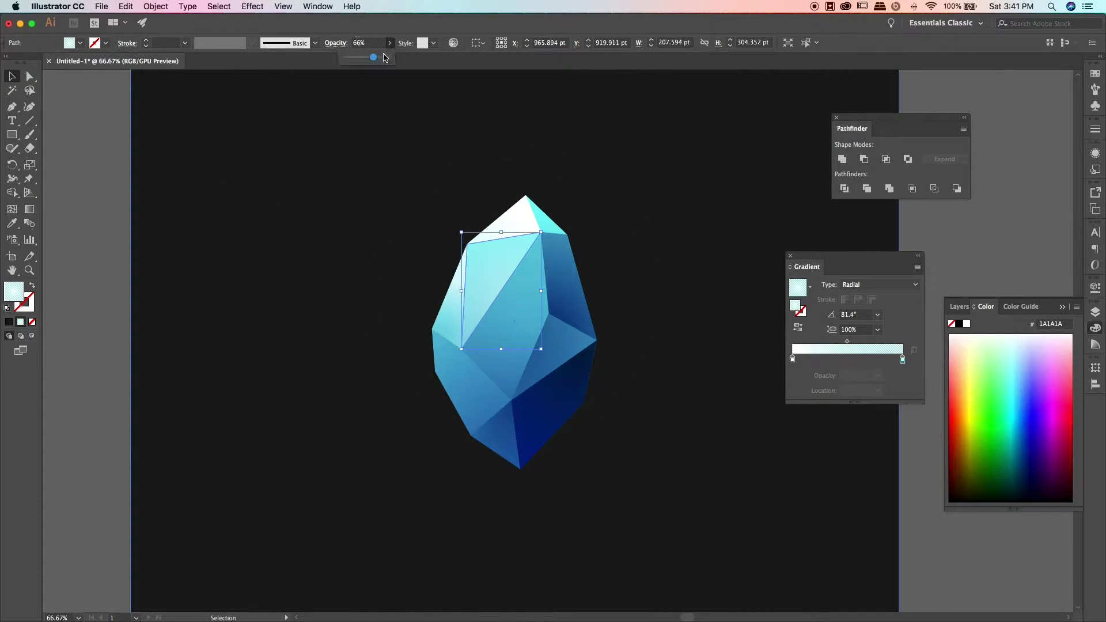
pyautogui.click(204, 270)
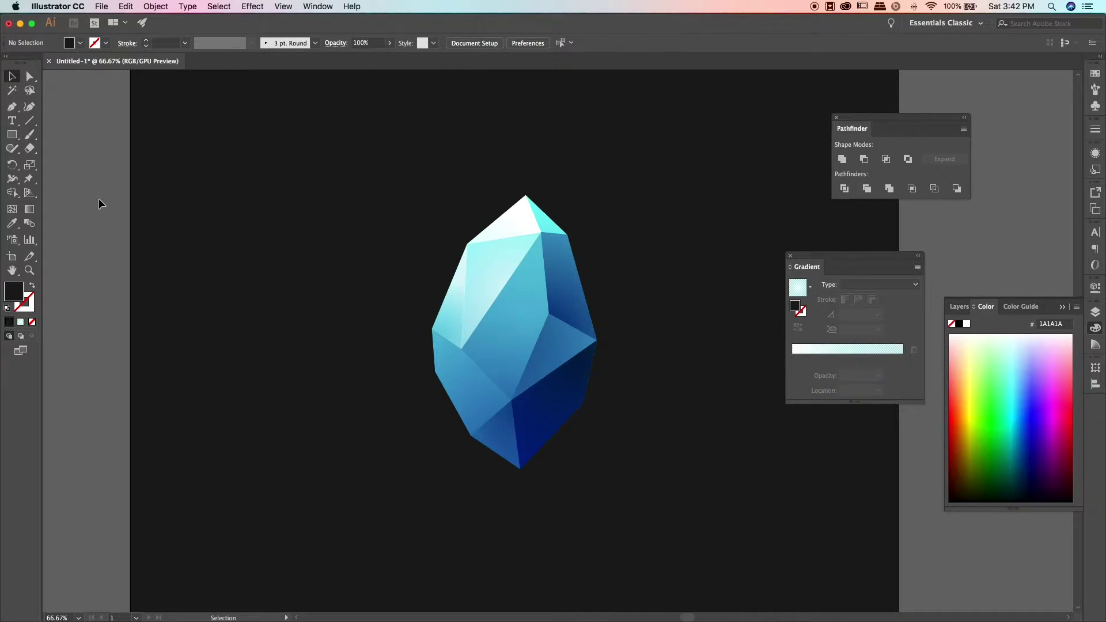
pyautogui.click(493, 271)
pyautogui.click(29, 209)
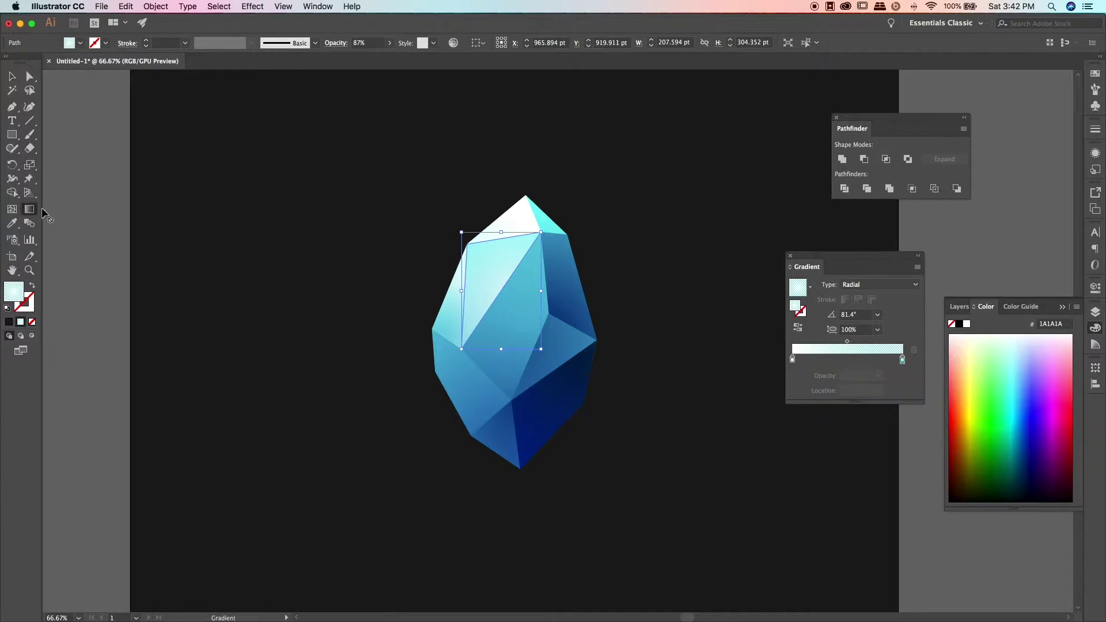
pyautogui.moveTo(501, 237); pyautogui.dragTo(522, 94)
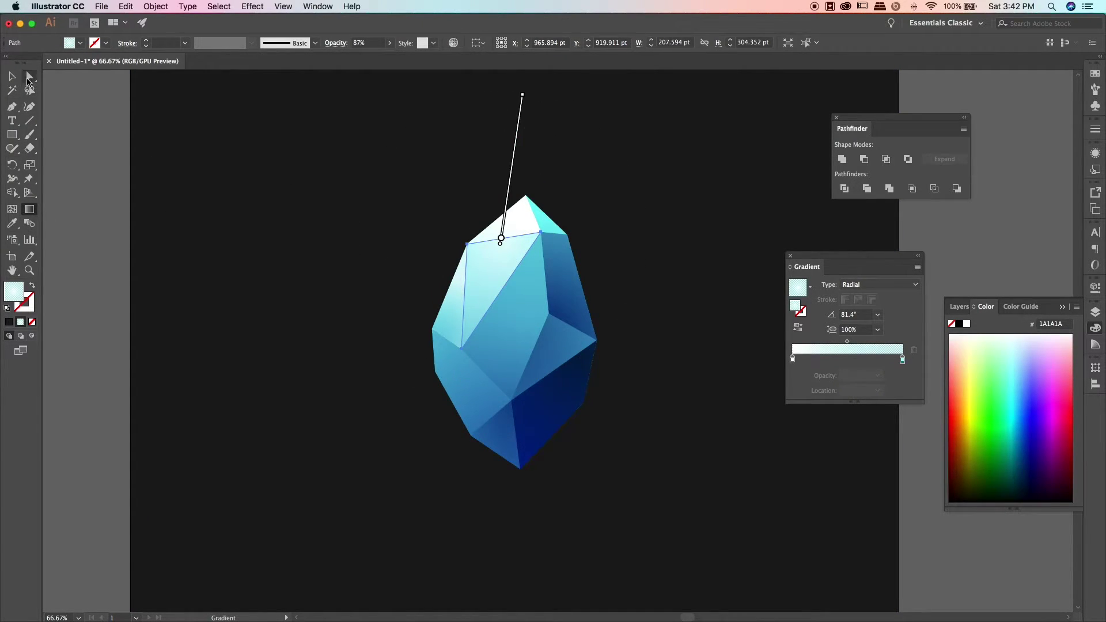
pyautogui.press('v')
pyautogui.click(115, 166)
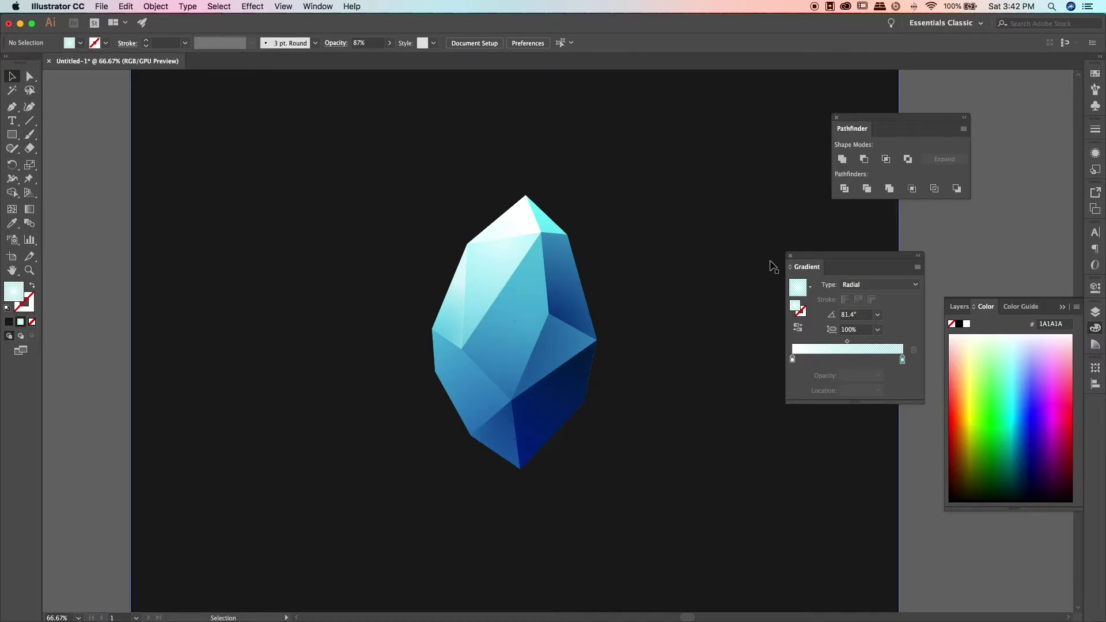
# Step: Lower the narrow left facet's opacity and lengthen its gradient to lighten its top
pyautogui.click(435, 334)
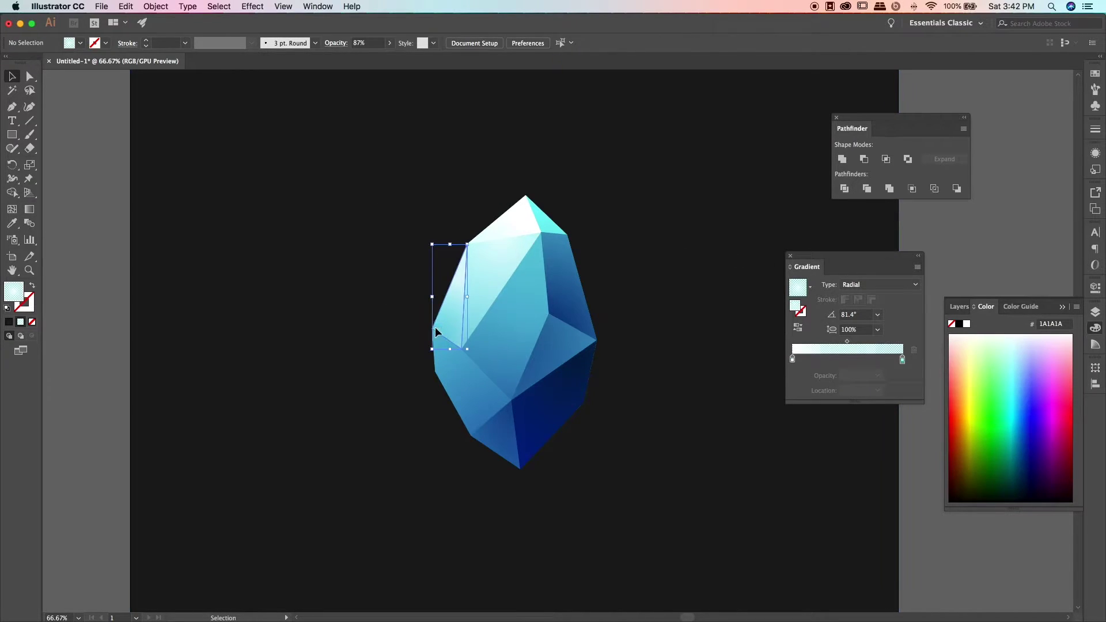
pyautogui.click(390, 43)
pyautogui.moveTo(384, 58); pyautogui.dragTo(365, 58)
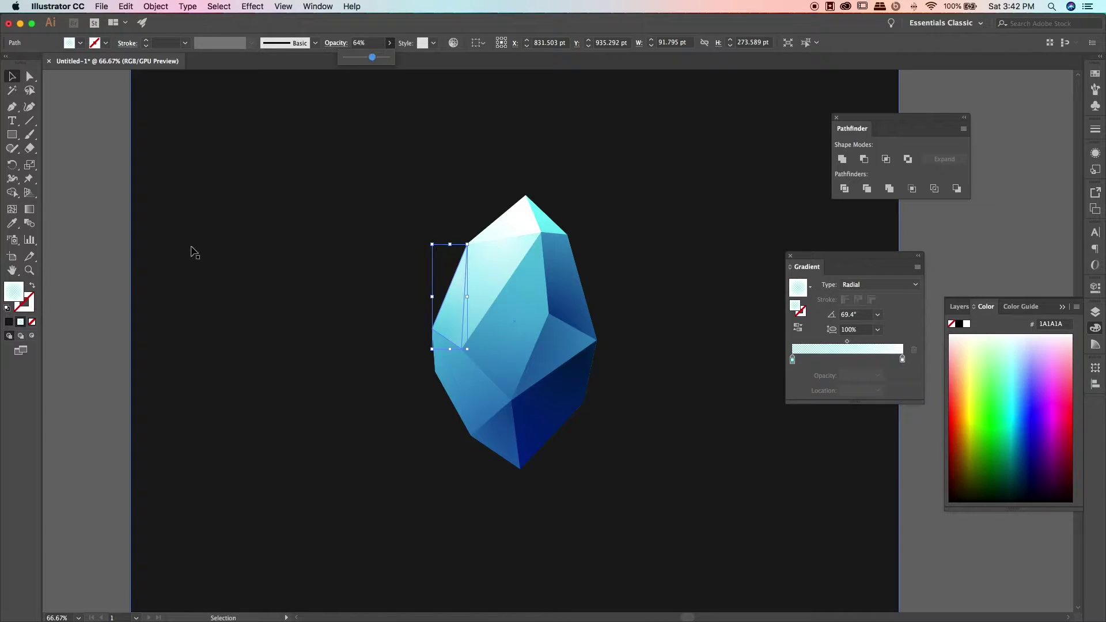
pyautogui.press('g')
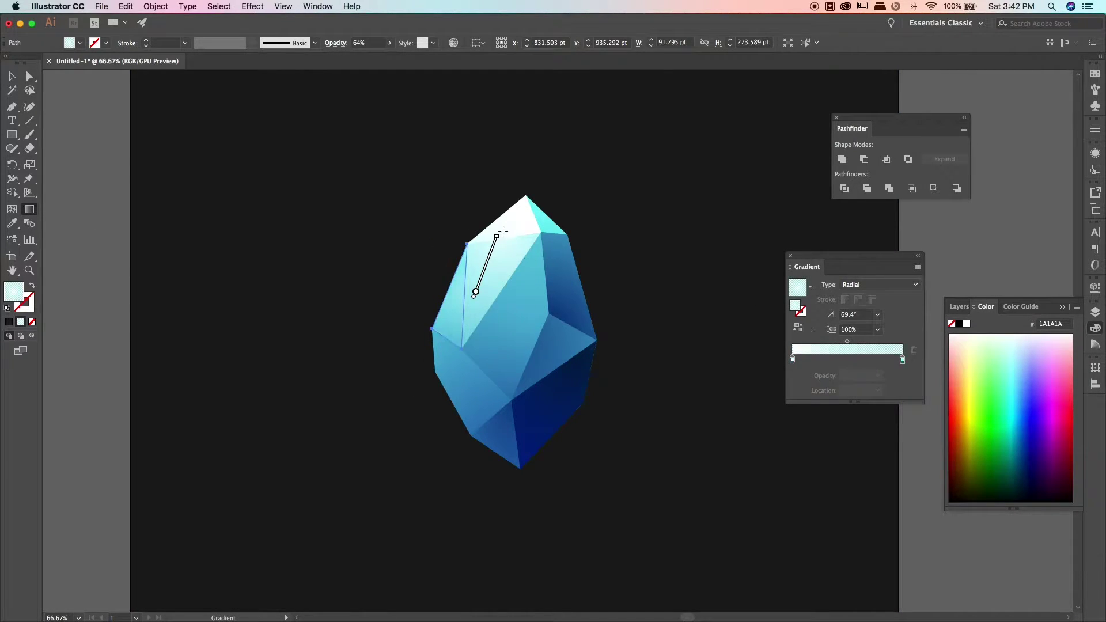
pyautogui.moveTo(496, 236); pyautogui.dragTo(514, 187)
pyautogui.moveTo(479, 262); pyautogui.dragTo(473, 271)
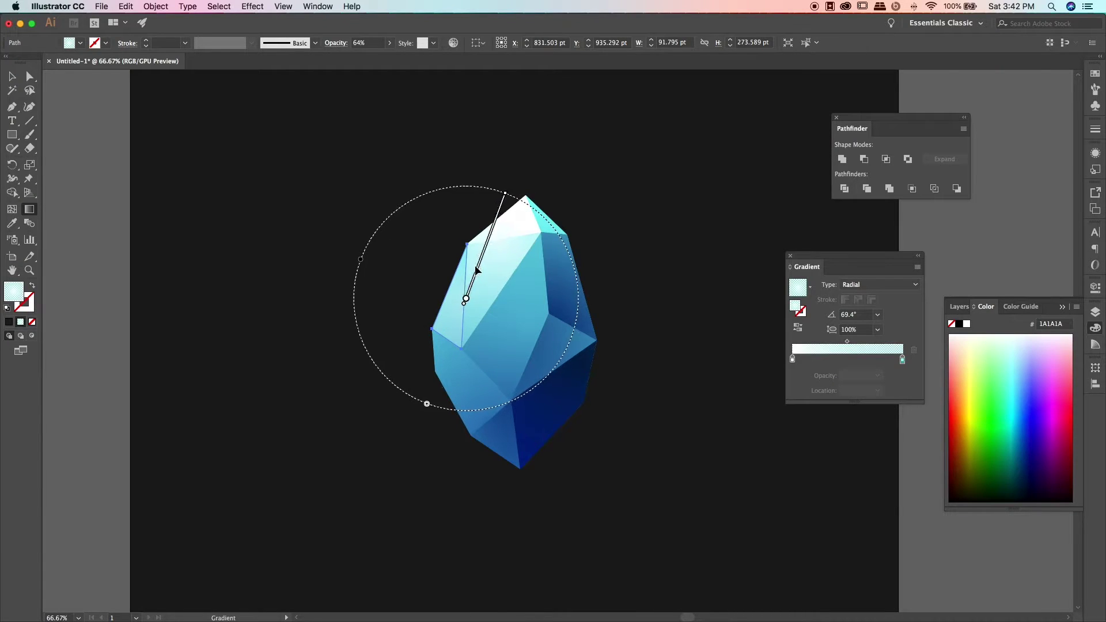
pyautogui.press('v')
# Step: Raise the narrow left facet's opacity slightly to 80%
pyautogui.click(447, 320)
pyautogui.click(389, 43)
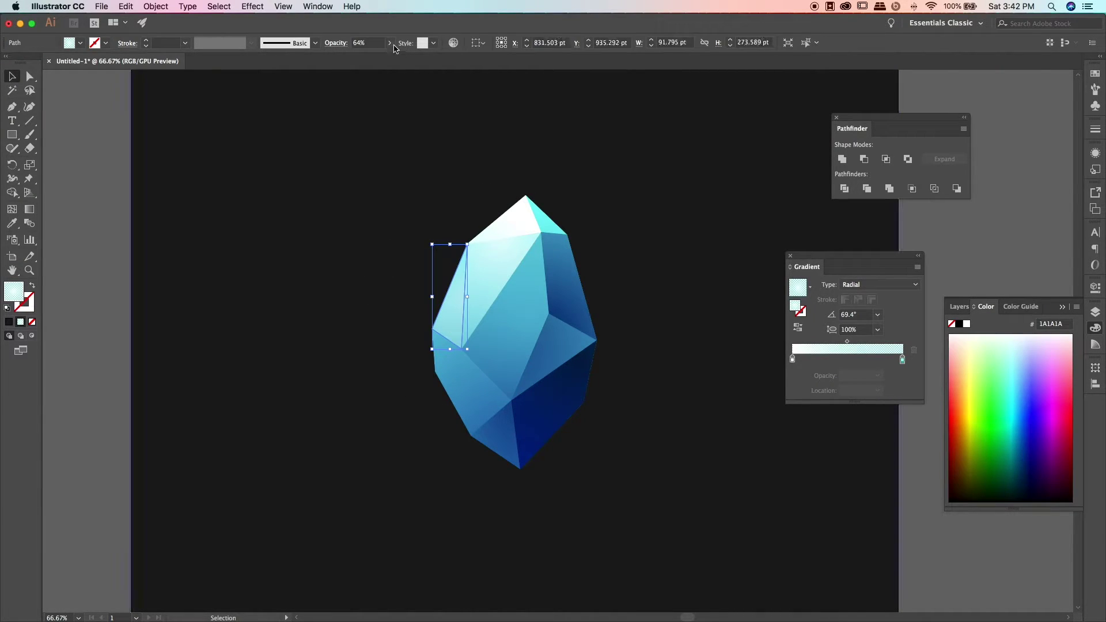
pyautogui.moveTo(372, 59); pyautogui.dragTo(386, 59)
pyautogui.click(173, 196)
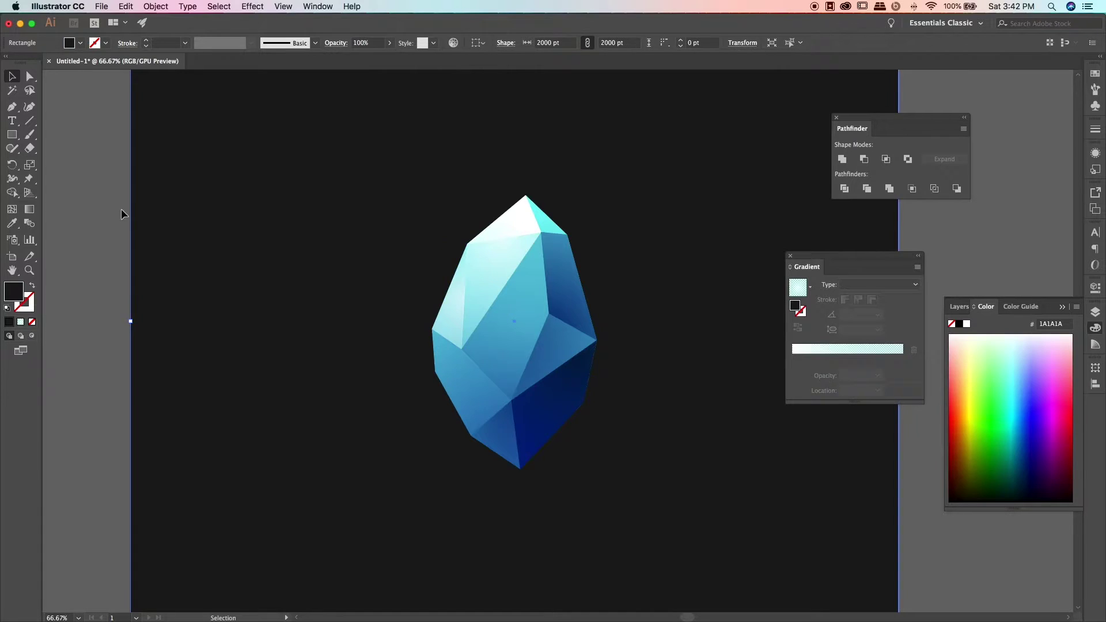
pyautogui.click(459, 315)
pyautogui.press('g')
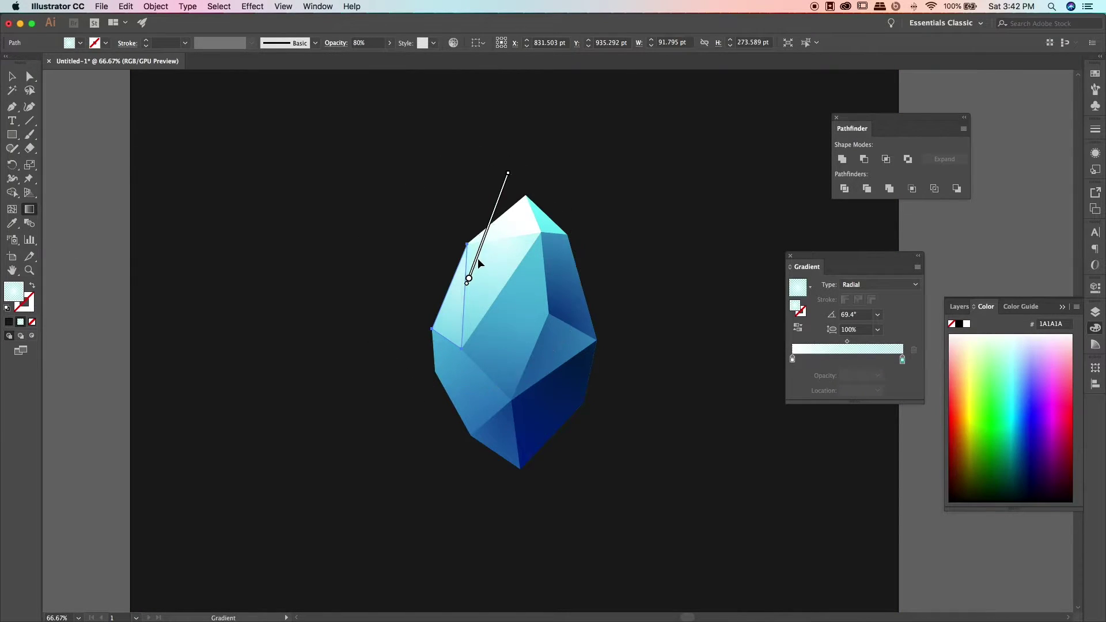
pyautogui.press('v')
pyautogui.click(82, 150)
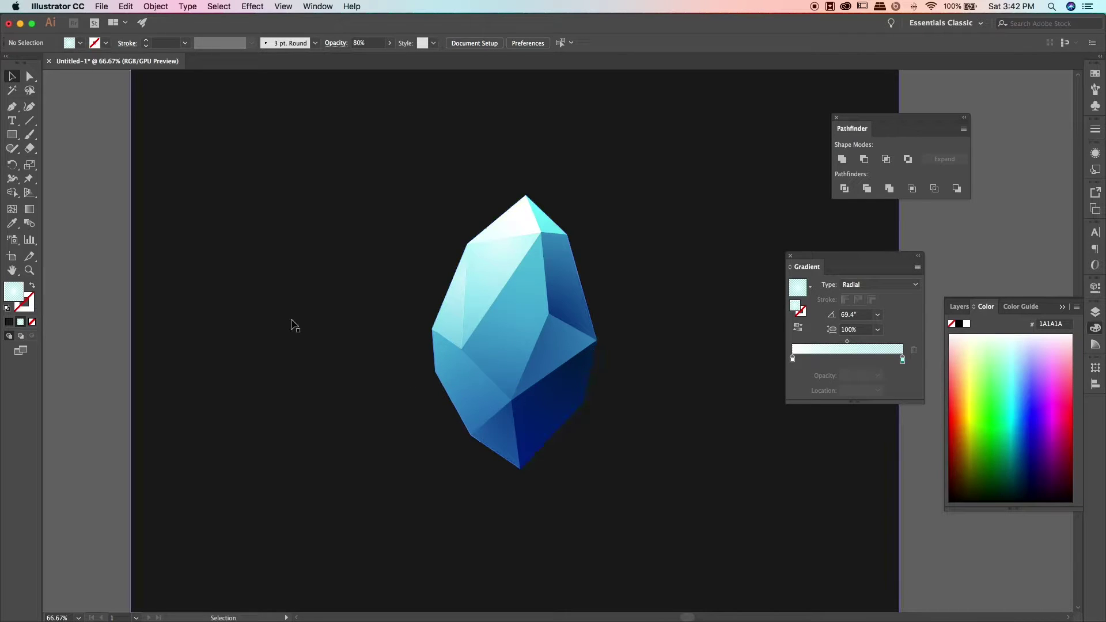
# Step: Pen-draw a light facet along the crystal's left edge, discarding a first sliver attempt
pyautogui.click(12, 107)
pyautogui.click(432, 329)
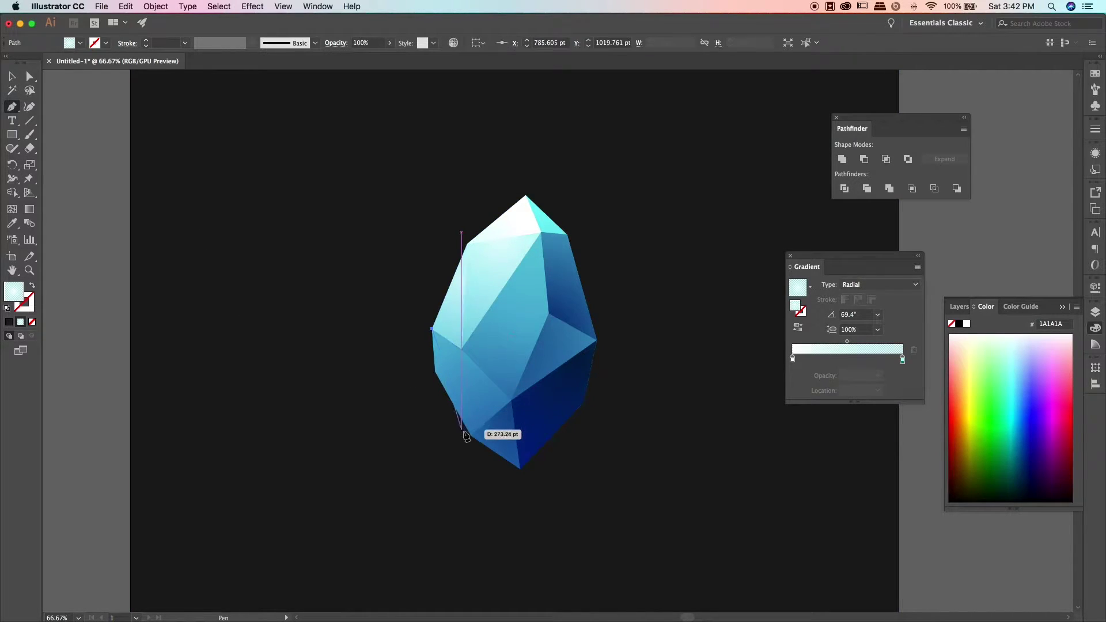
pyautogui.click(469, 437)
pyautogui.click(435, 372)
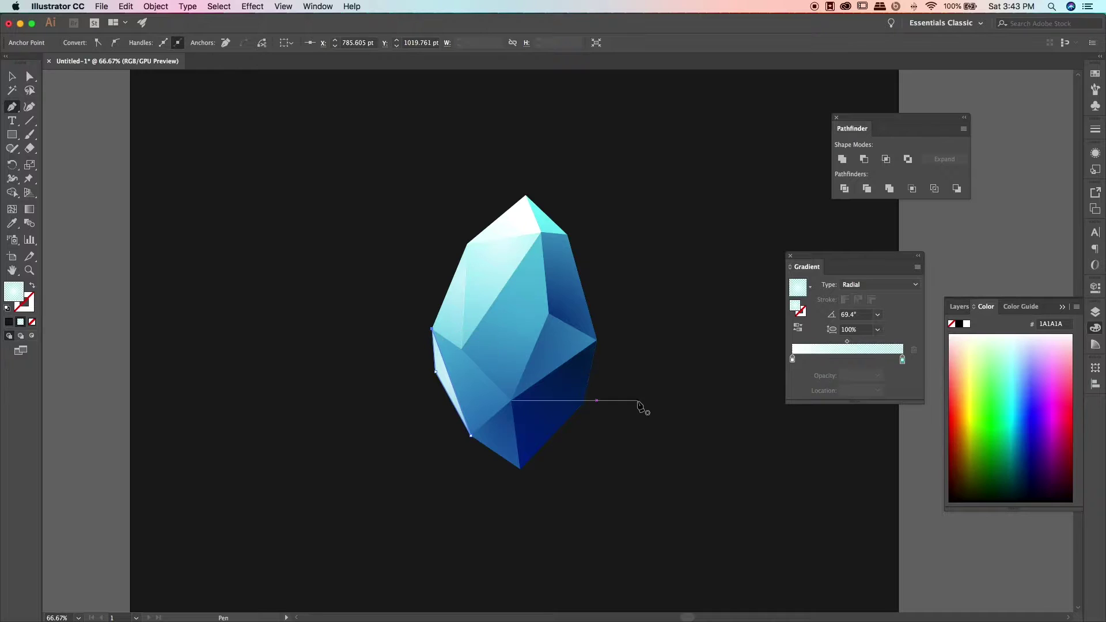
pyautogui.click(461, 348)
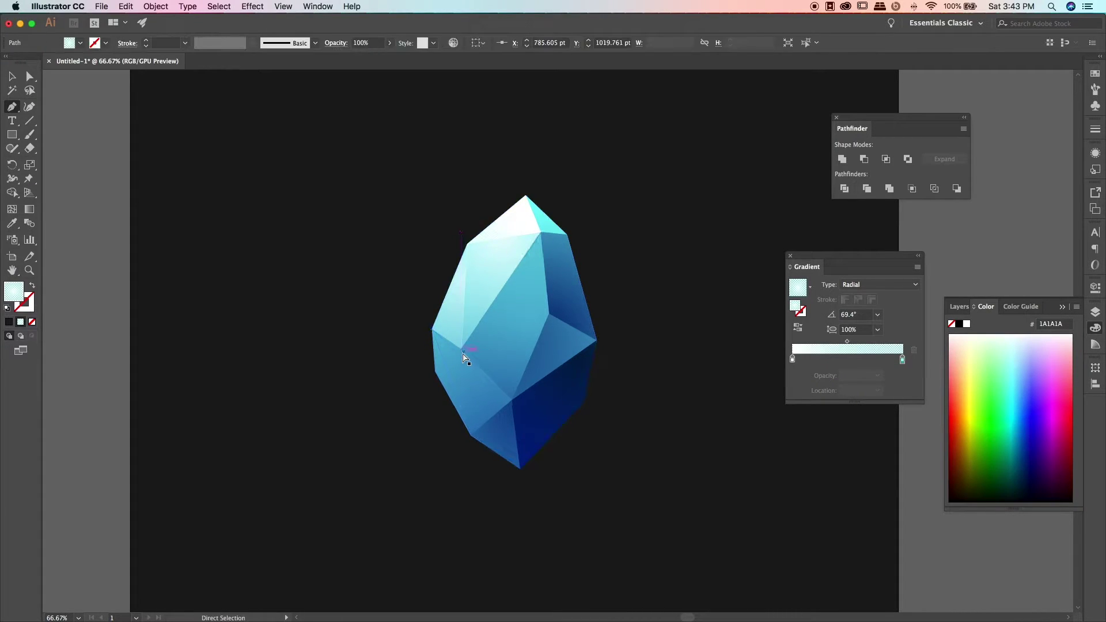
pyautogui.click(469, 436)
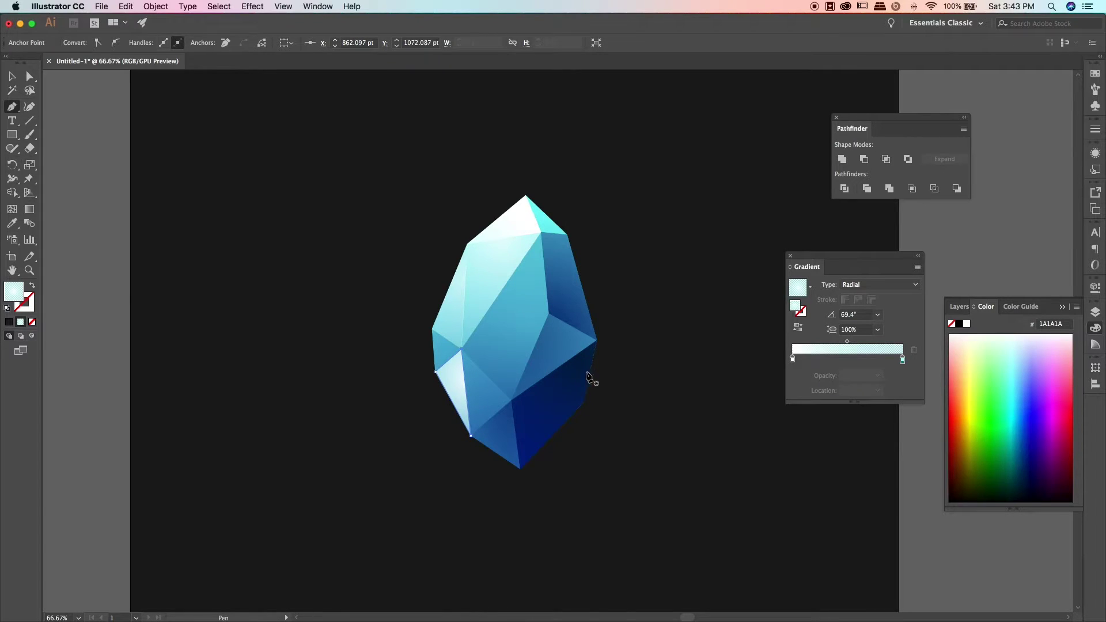
pyautogui.hotkey('ctrl', 'z')
pyautogui.hotkey('ctrl', 'z')
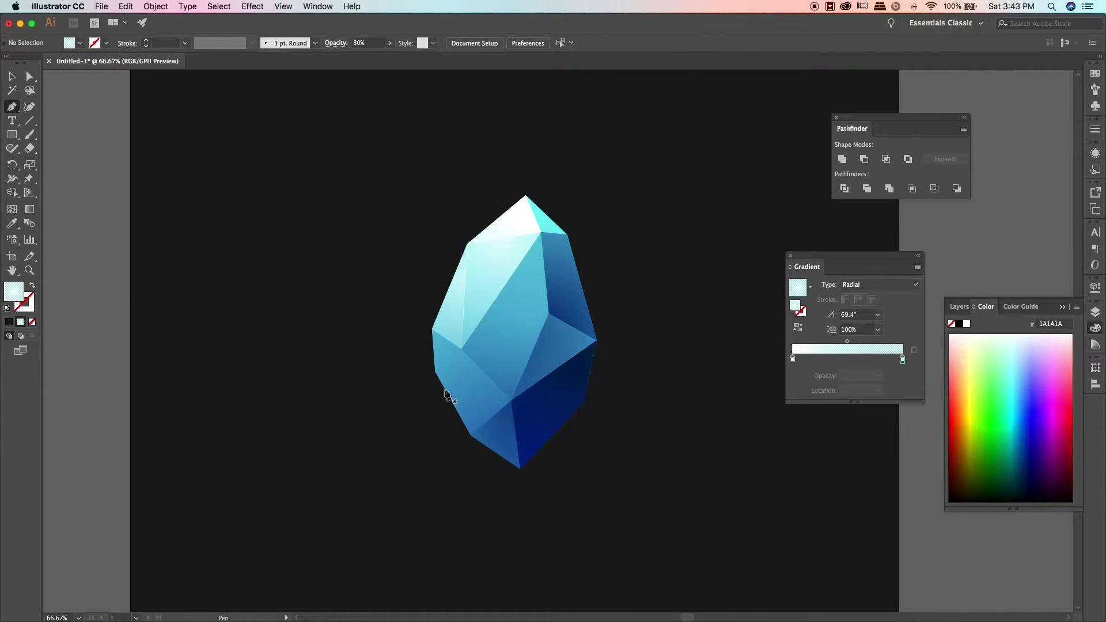
pyautogui.click(435, 371)
pyautogui.click(512, 400)
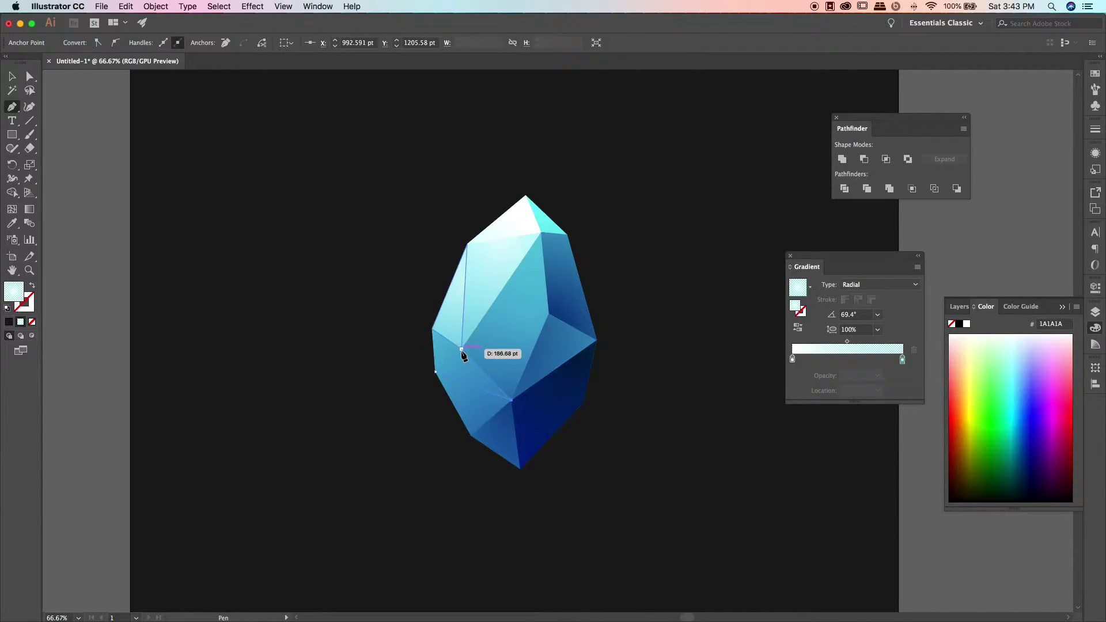
pyautogui.click(432, 330)
pyautogui.press('Escape')
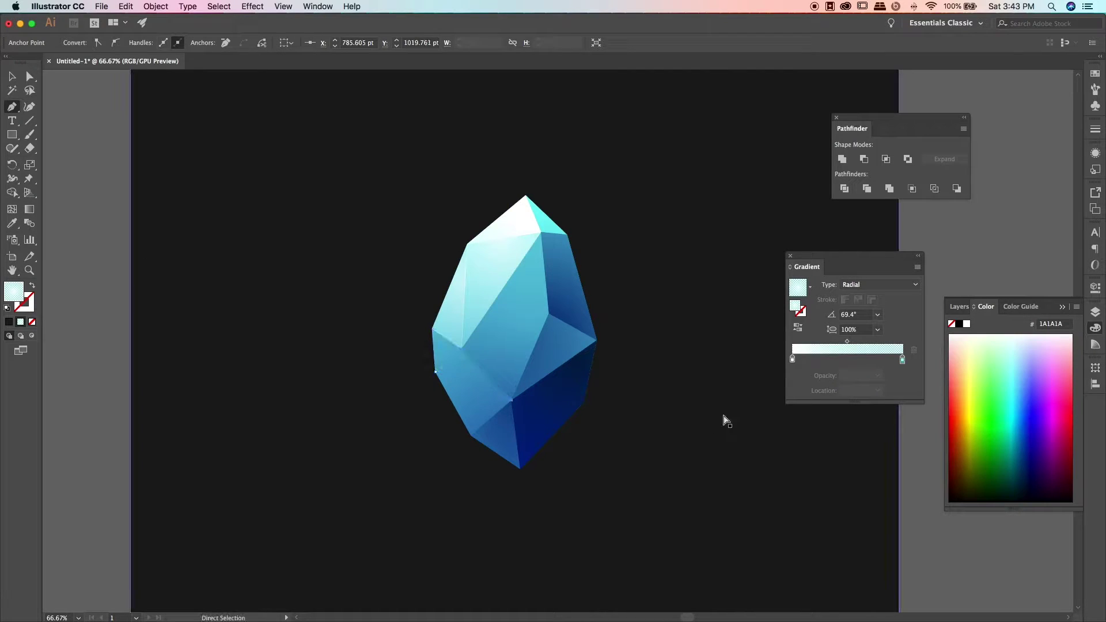
# Step: Draw a lower-left triangular facet with a sampled, reversed blue radial gradient redrawn across it
pyautogui.click(461, 349)
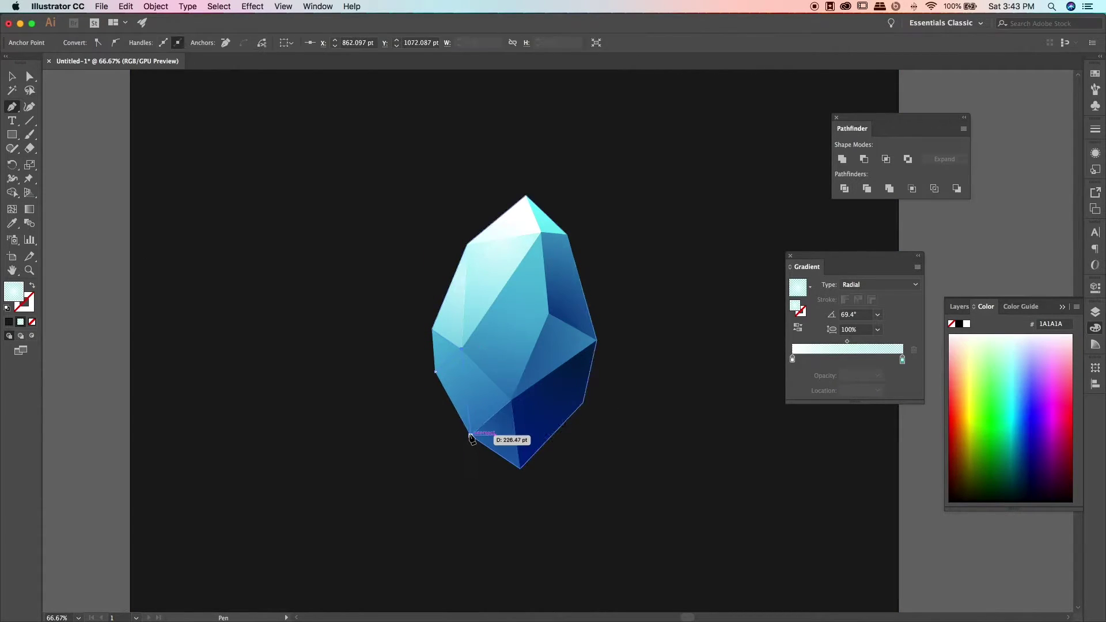
pyautogui.click(470, 435)
pyautogui.click(436, 372)
pyautogui.press('Escape')
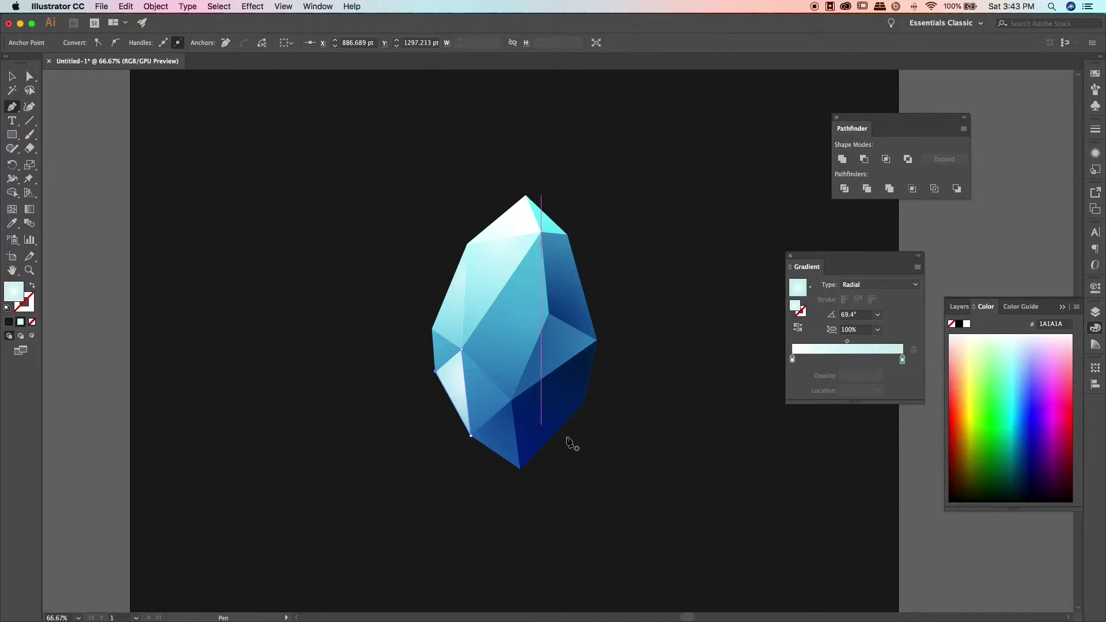
pyautogui.press('i')
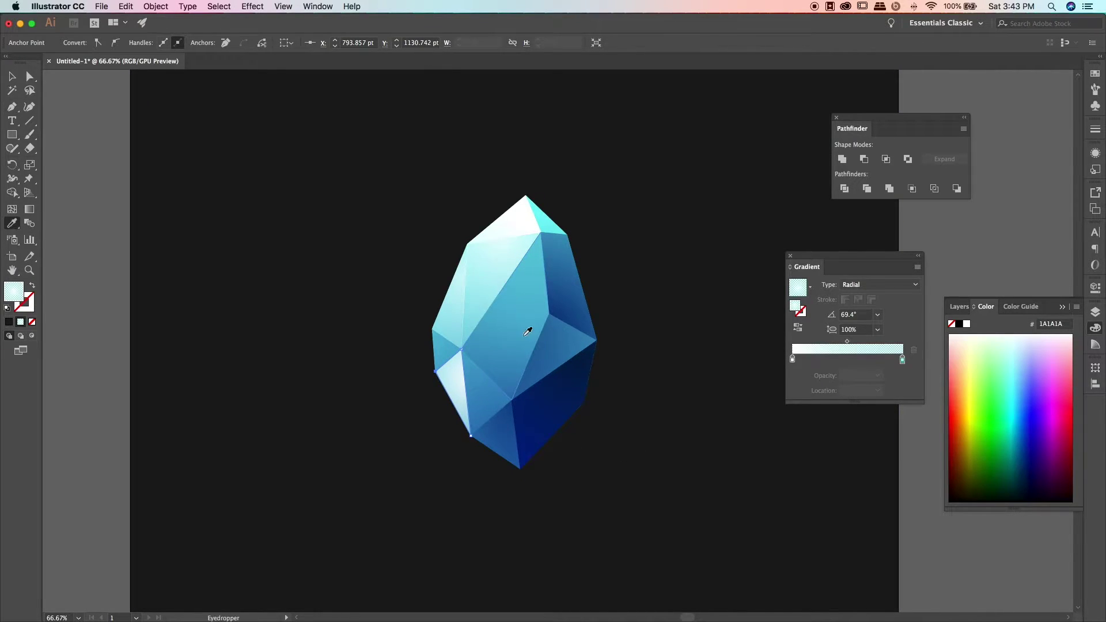
pyautogui.click(584, 362)
pyautogui.click(507, 365)
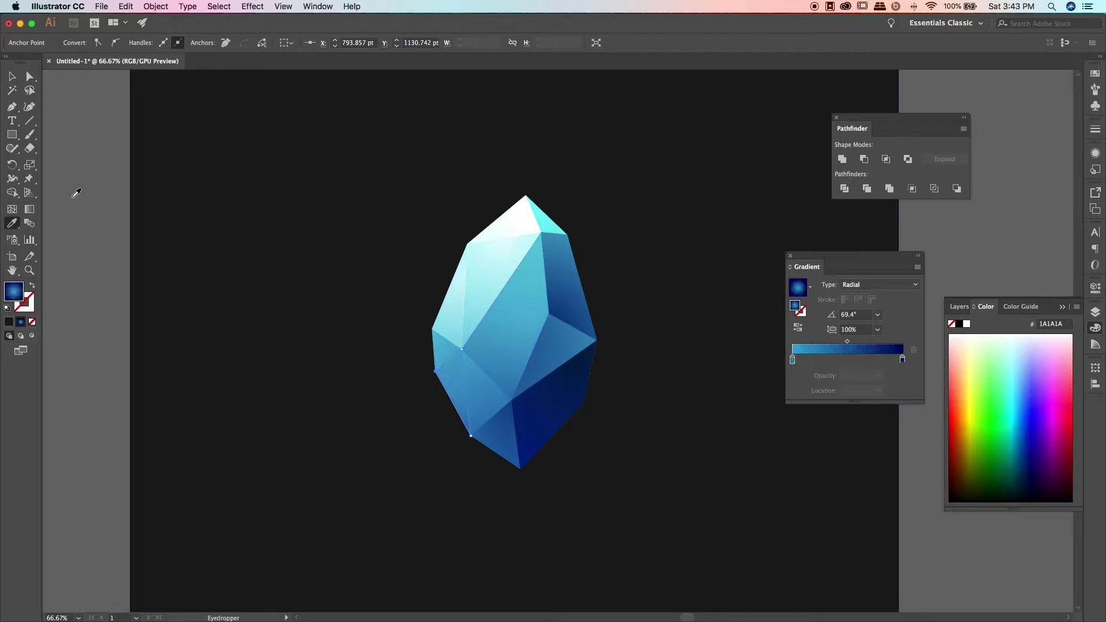
pyautogui.click(29, 209)
pyautogui.moveTo(459, 350); pyautogui.dragTo(447, 421)
pyautogui.moveTo(452, 386)
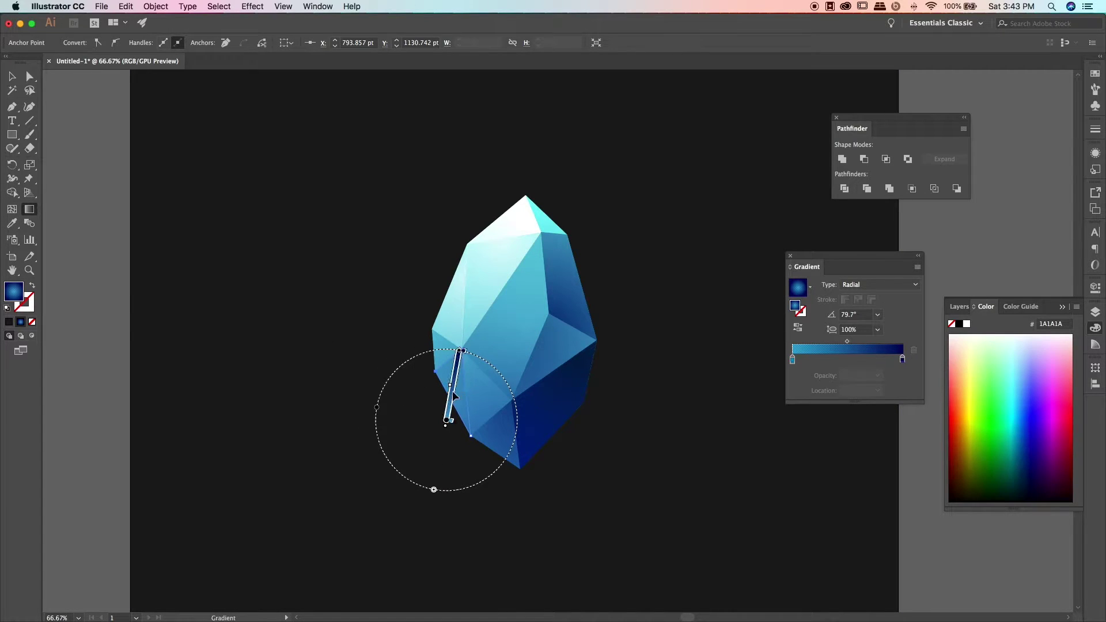
pyautogui.press('v')
pyautogui.click(444, 420)
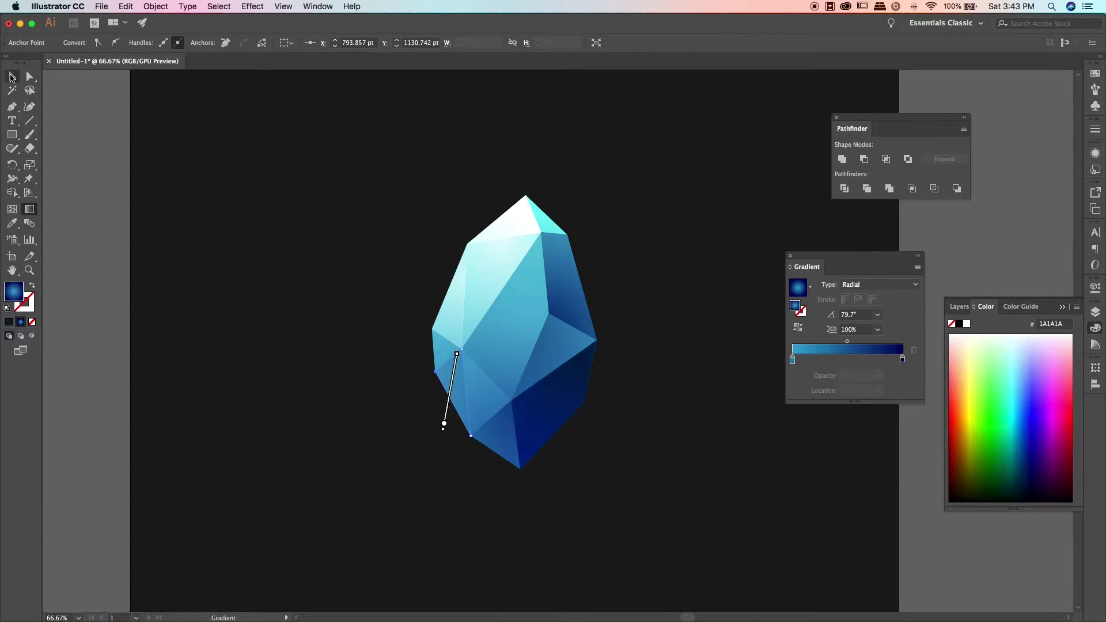
# Step: Lower the new lower-left facet's opacity to about 14% so it looks faint
pyautogui.click(453, 383)
pyautogui.click(390, 43)
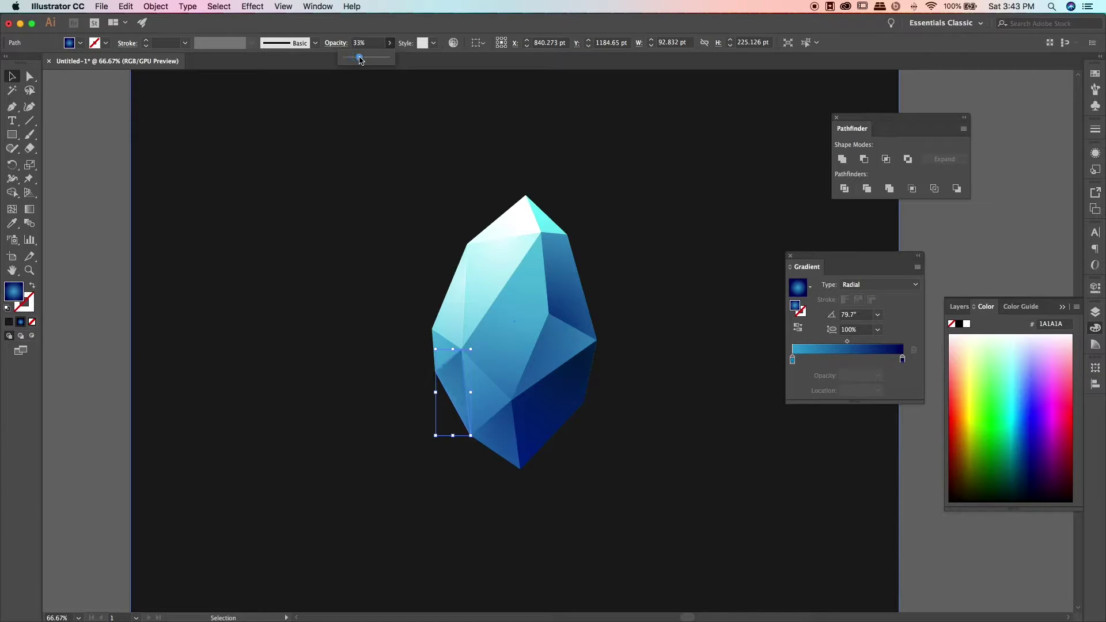
pyautogui.click(130, 298)
pyautogui.click(461, 407)
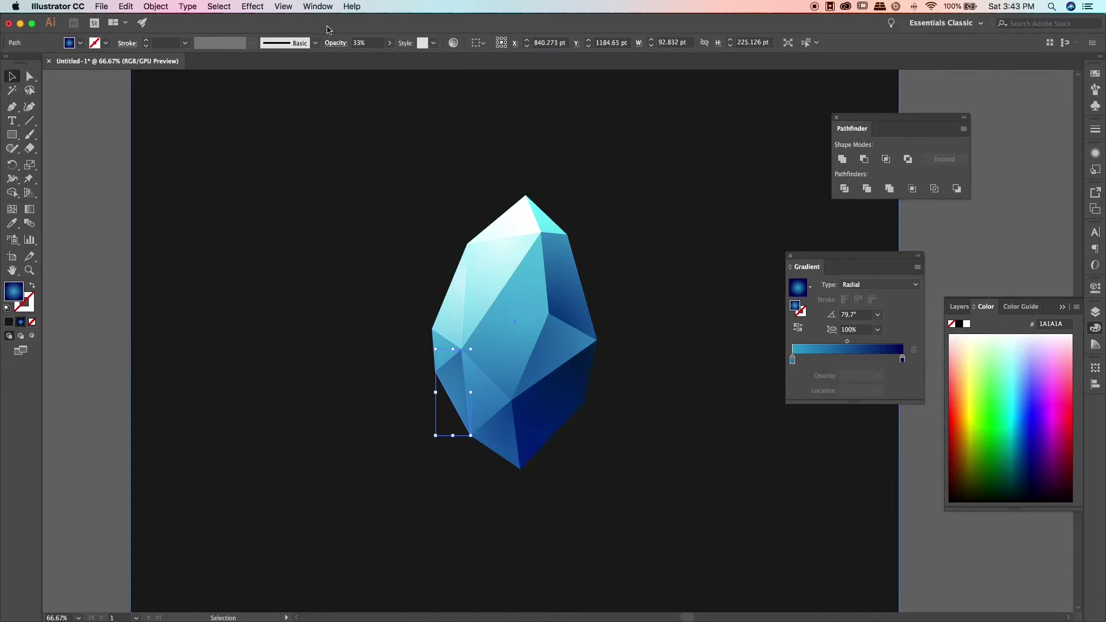
pyautogui.click(389, 43)
pyautogui.click(99, 254)
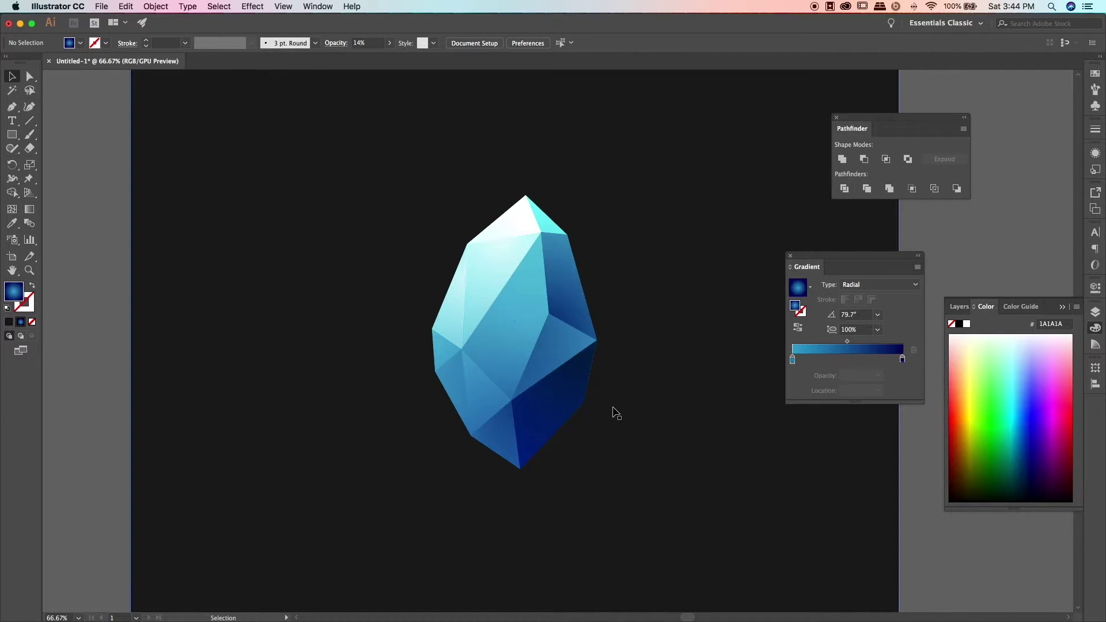
pyautogui.click(489, 400)
# Step: Pen-draw a lower-left triangle and sample a radial gradient fill onto it
pyautogui.click(230, 333)
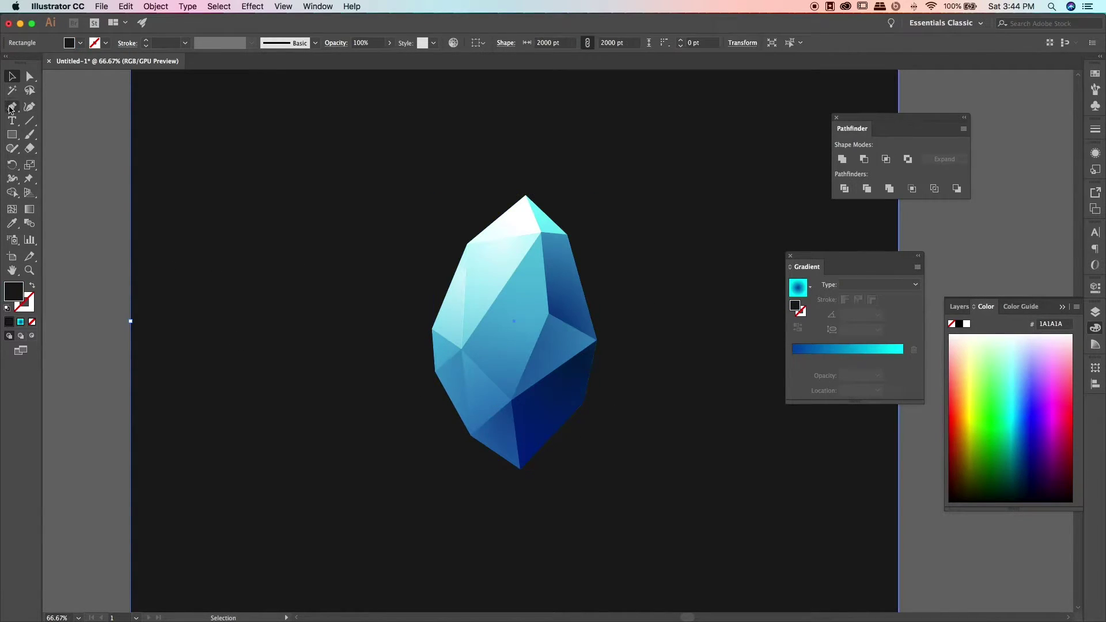
pyautogui.press('p')
pyautogui.click(512, 400)
pyautogui.click(461, 350)
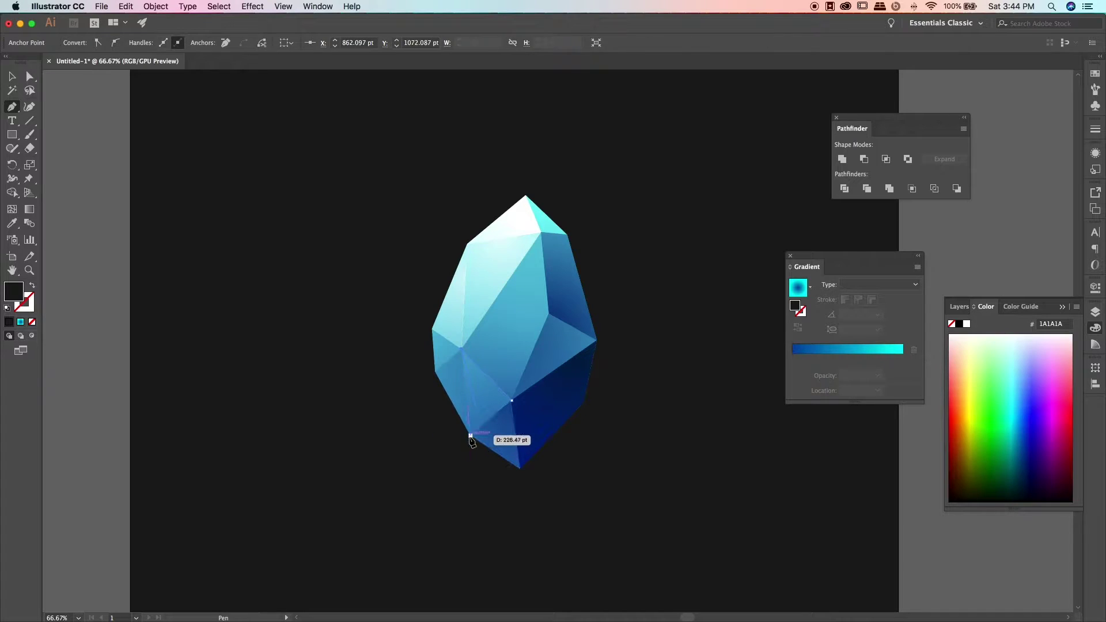
pyautogui.click(471, 435)
pyautogui.click(511, 400)
pyautogui.press('i')
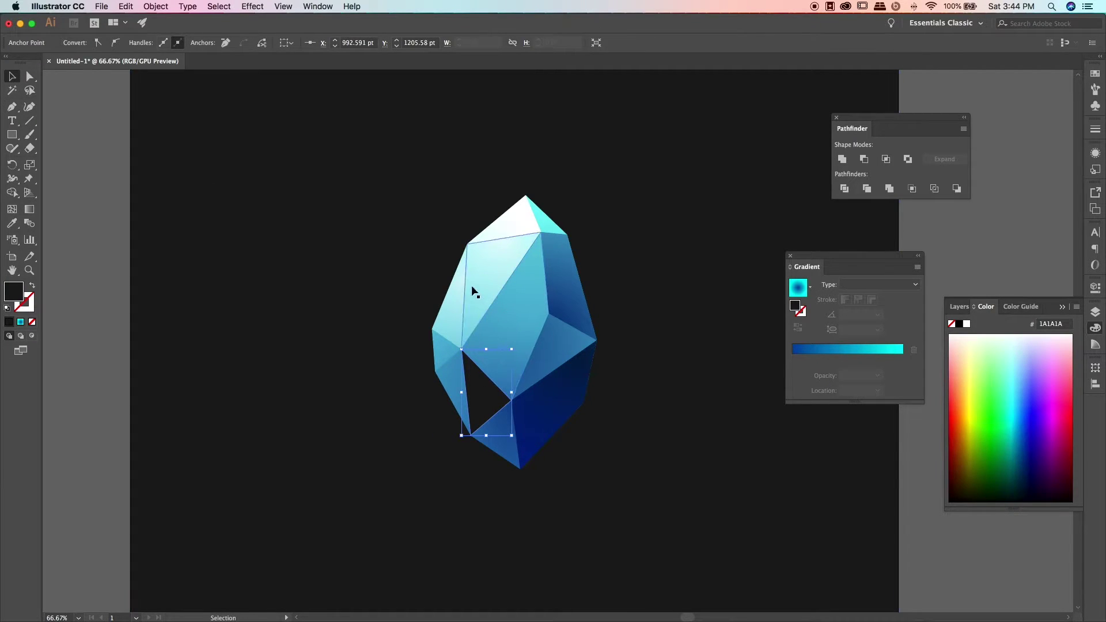
pyautogui.click(471, 290)
# Step: Make the end stop a fully opaque blue and the middle stop a medium blue
pyautogui.doubleClick(901, 359)
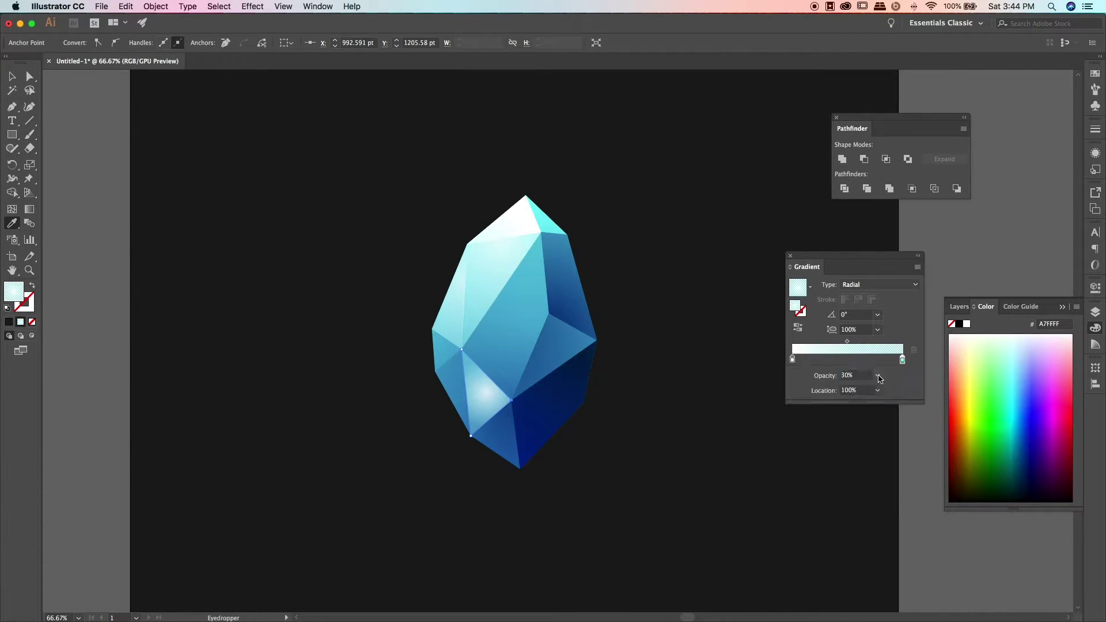
pyautogui.click(877, 375)
pyautogui.click(889, 385)
pyautogui.click(892, 514)
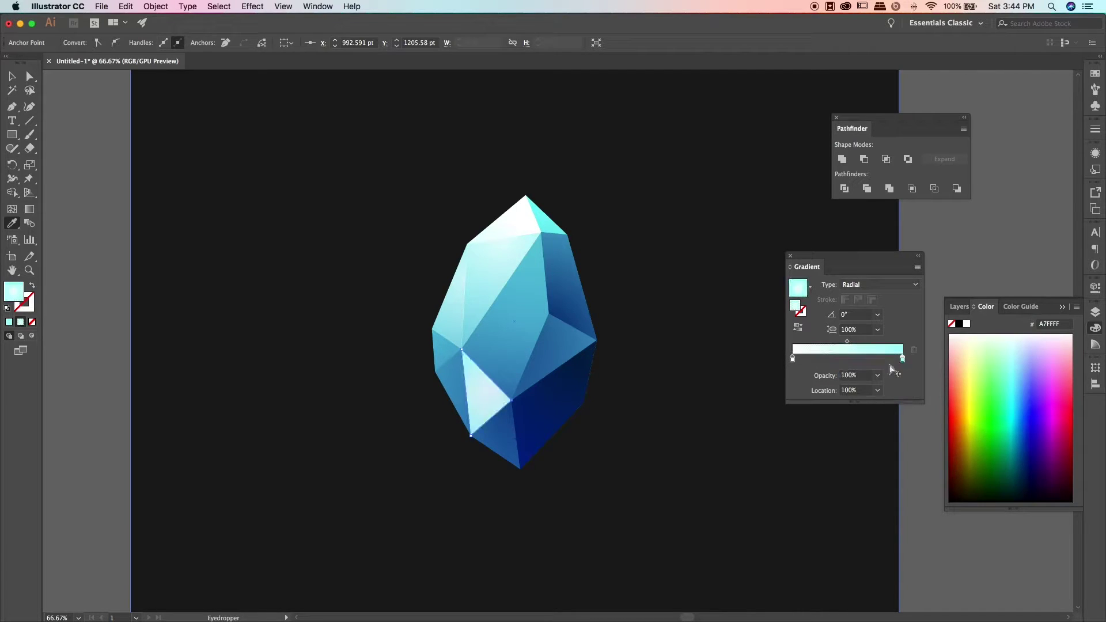
pyautogui.doubleClick(902, 359)
pyautogui.moveTo(847, 402); pyautogui.dragTo(805, 402)
pyautogui.moveTo(870, 421)
pyautogui.mouseDown()
pyautogui.moveTo(812, 424)
pyautogui.moveTo(846, 442)
pyautogui.mouseUp()
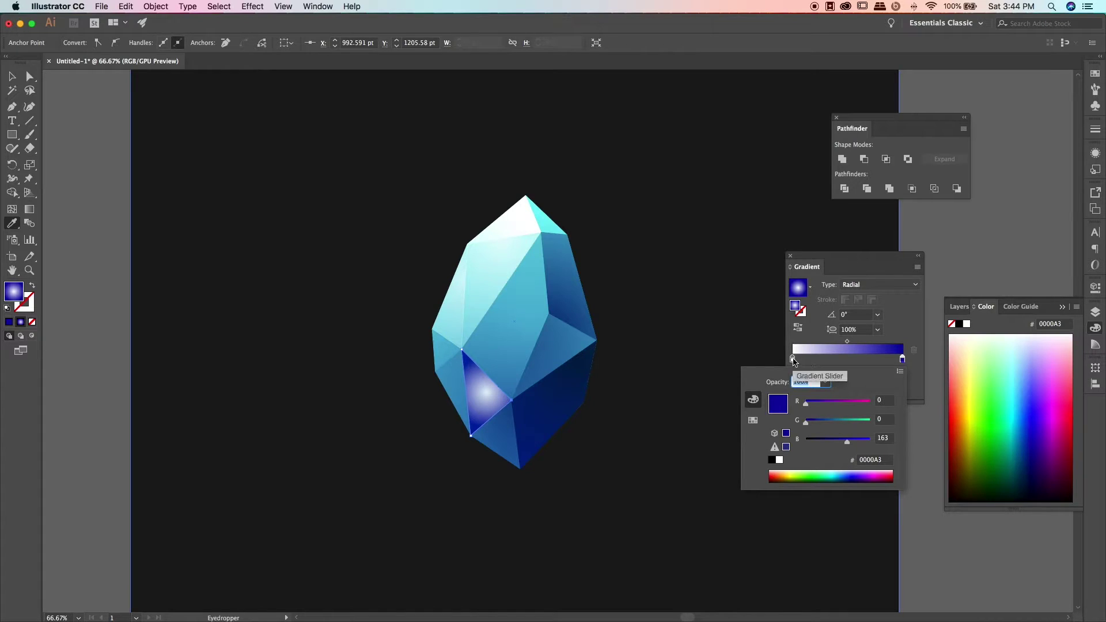
pyautogui.click(793, 360)
pyautogui.doubleClick(853, 359)
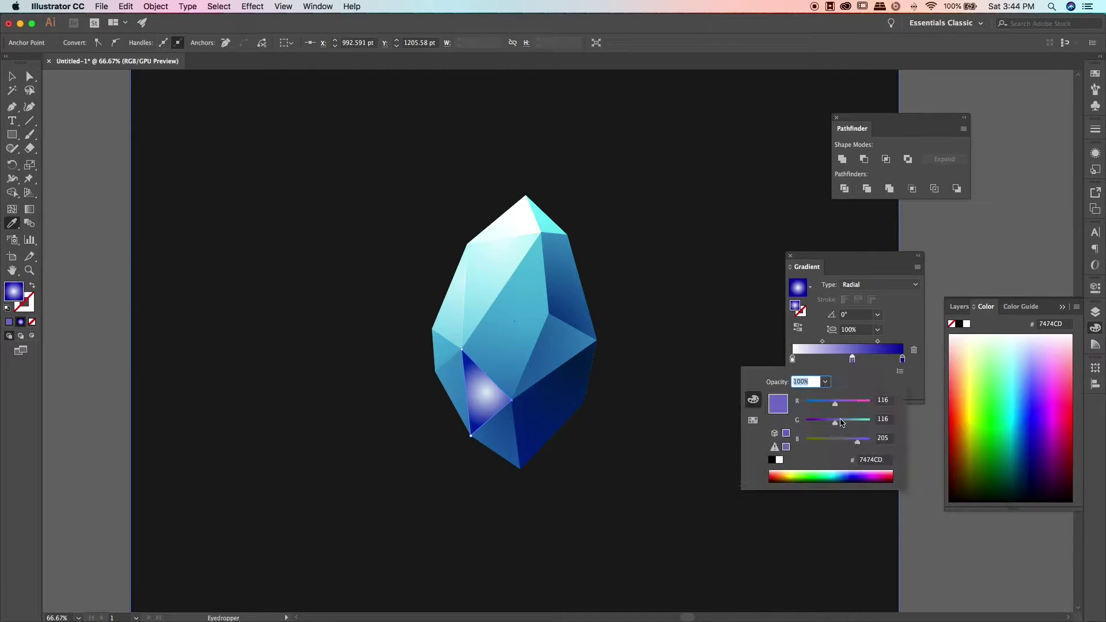
pyautogui.moveTo(835, 402)
pyautogui.mouseDown()
pyautogui.moveTo(805, 402)
pyautogui.moveTo(831, 425)
pyautogui.mouseUp()
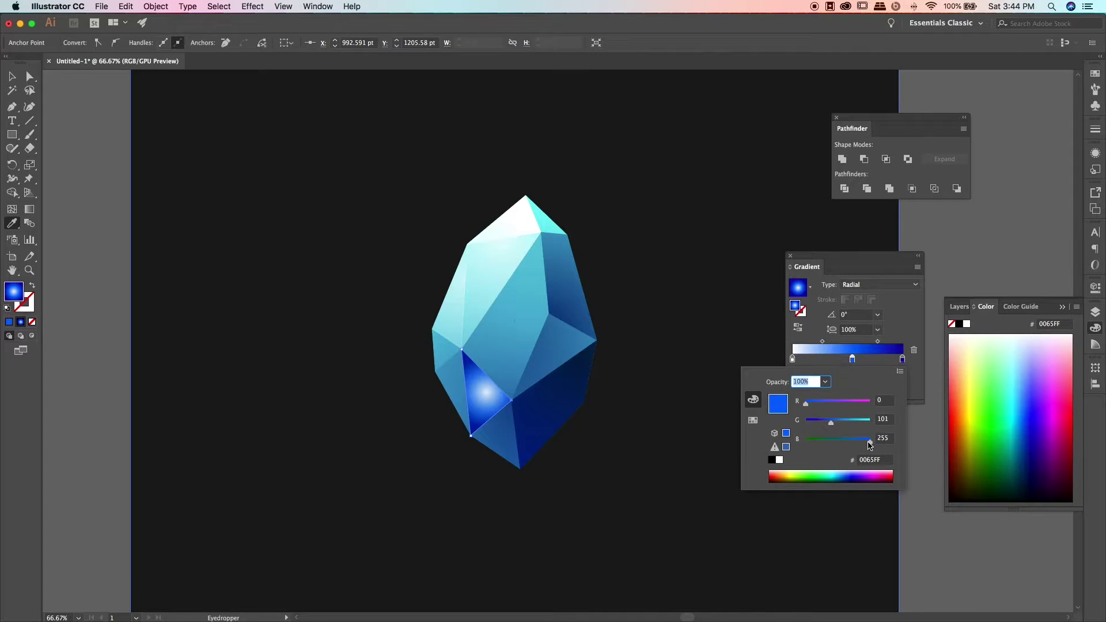
# Step: Reposition the radial highlight within the facet, undoing a trial end-stop colour change
pyautogui.click(29, 209)
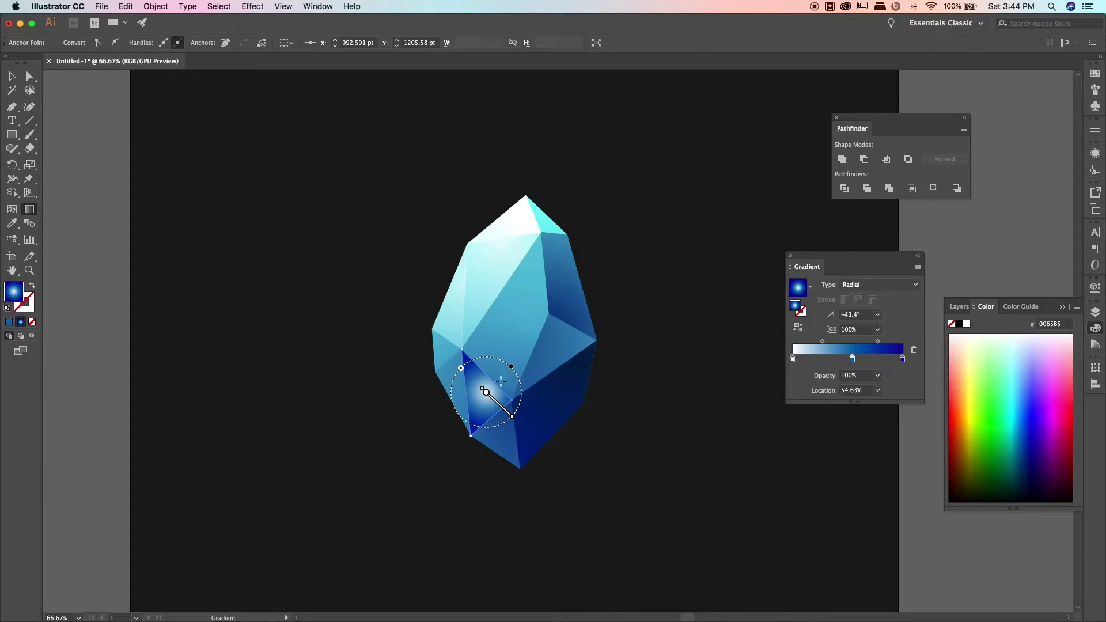
pyautogui.moveTo(490, 369); pyautogui.dragTo(517, 314)
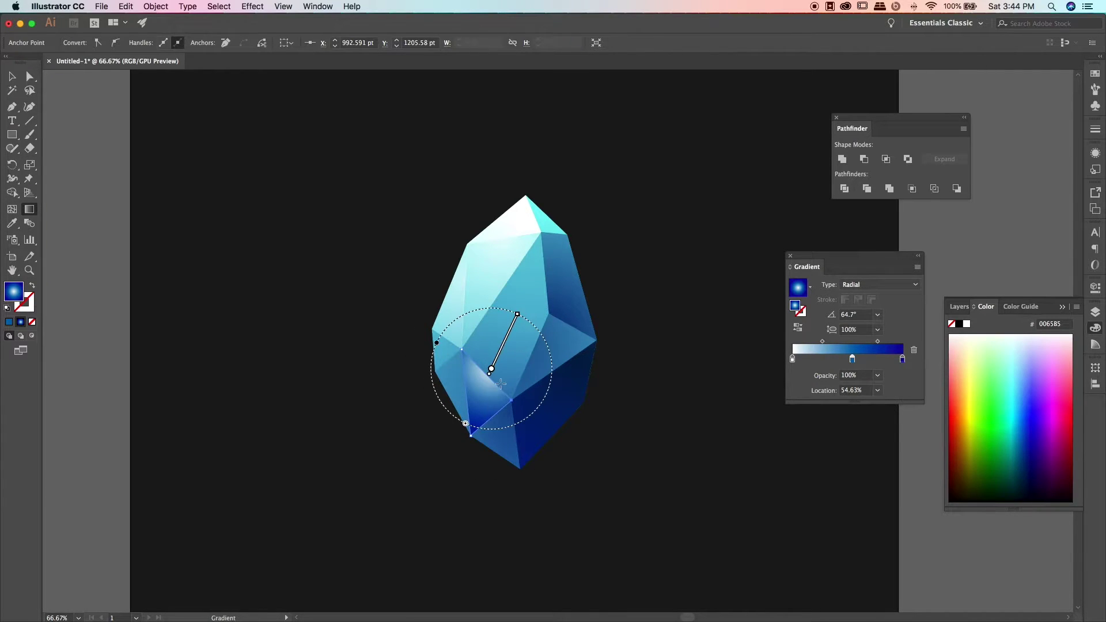
pyautogui.doubleClick(902, 360)
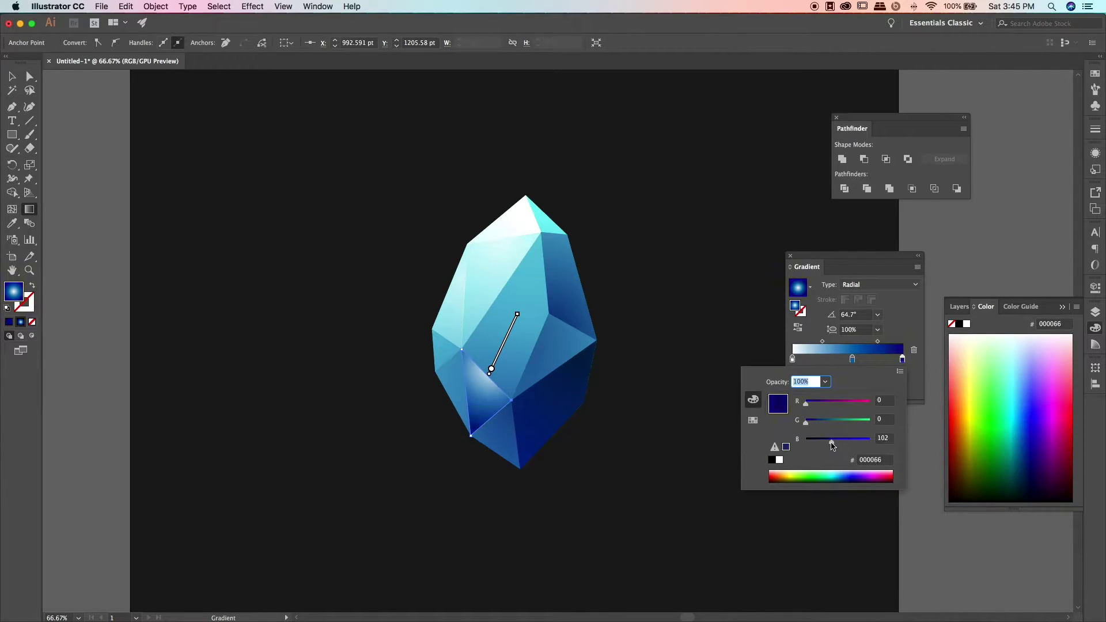
pyautogui.click(466, 407)
pyautogui.hotkey('ctrl', 'z')
# Step: Set the facet to 43% opacity, reverse its gradient and redraw it from the lower corner
pyautogui.click(11, 77)
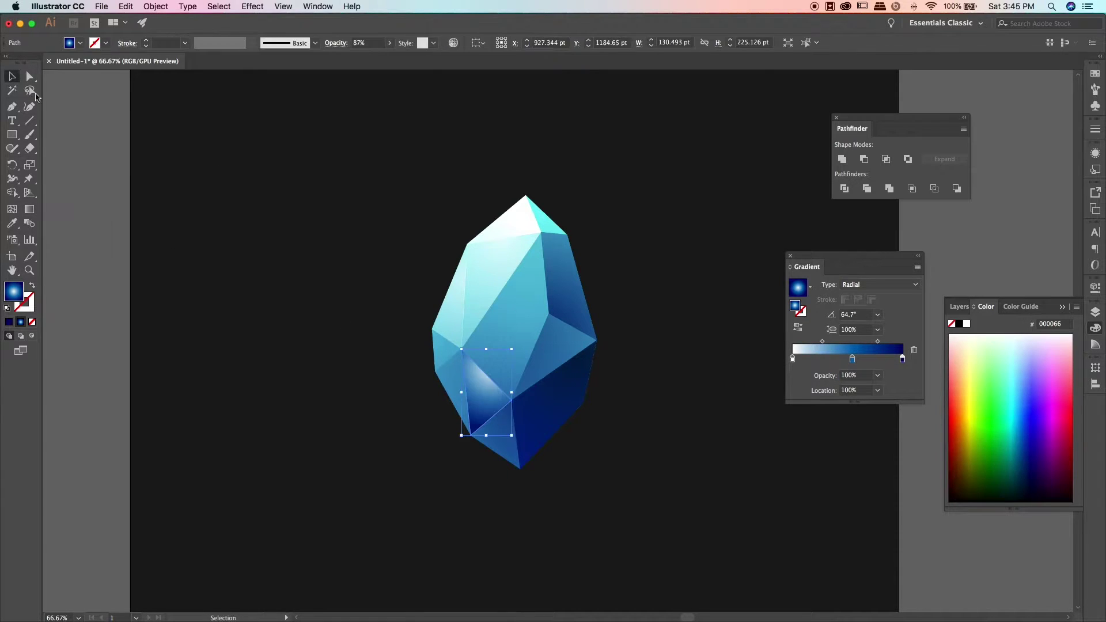
pyautogui.click(474, 390)
pyautogui.click(389, 43)
pyautogui.moveTo(389, 57); pyautogui.dragTo(356, 58)
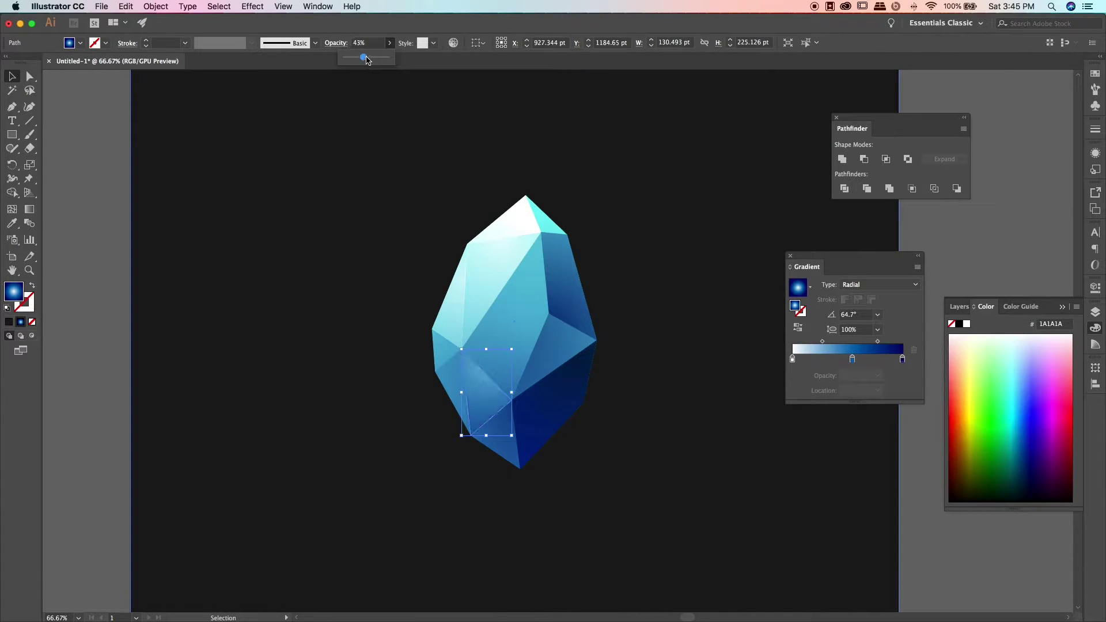
pyautogui.click(163, 332)
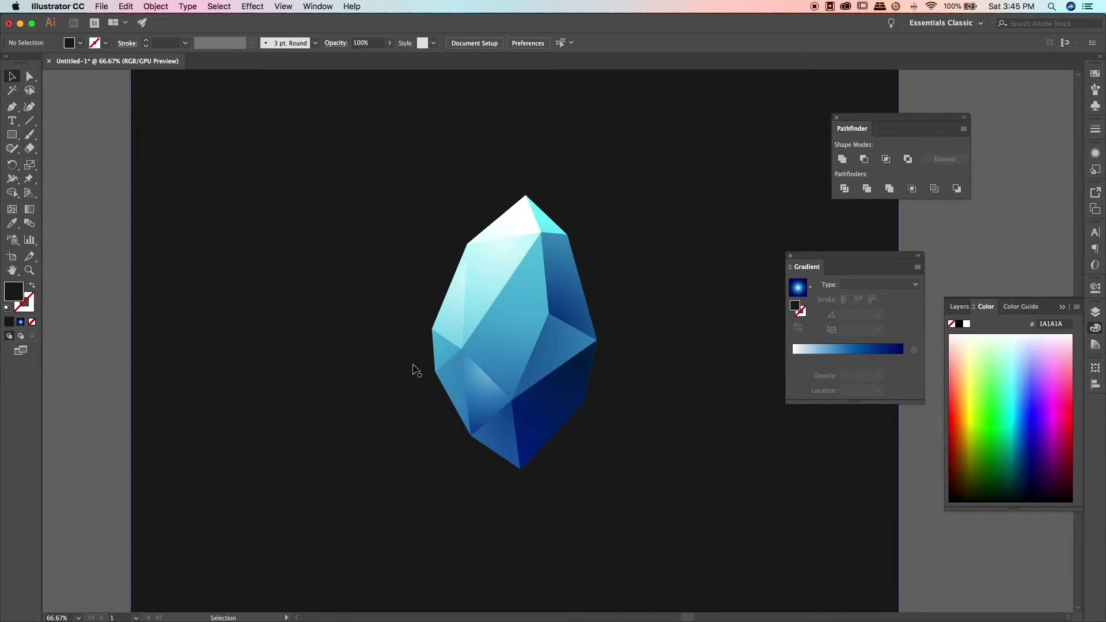
pyautogui.click(478, 391)
pyautogui.click(798, 328)
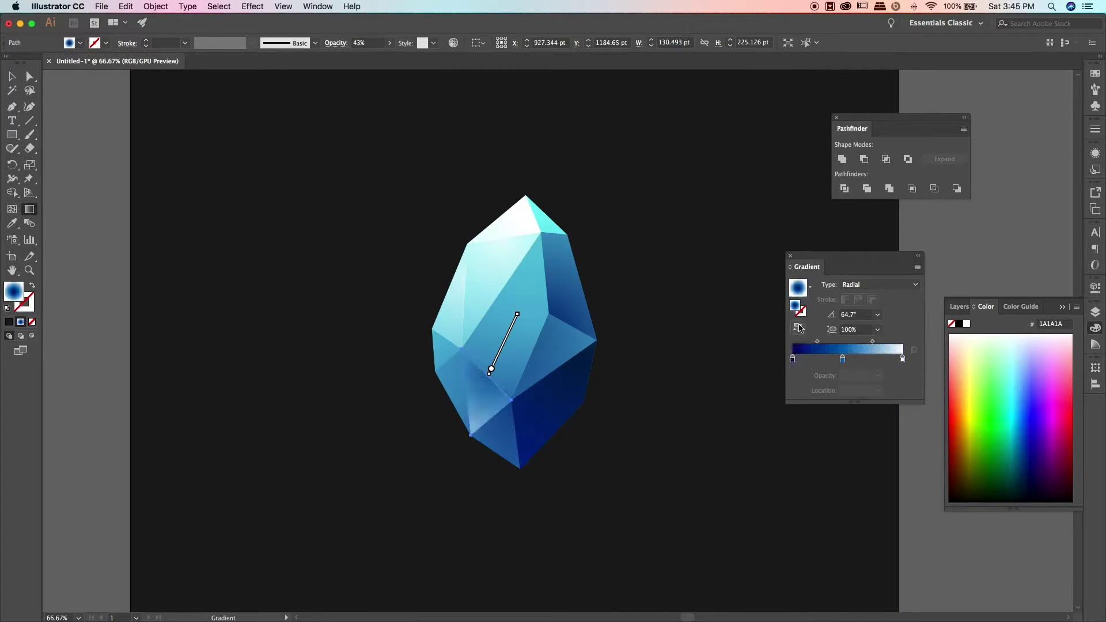
pyautogui.moveTo(491, 381); pyautogui.dragTo(466, 427)
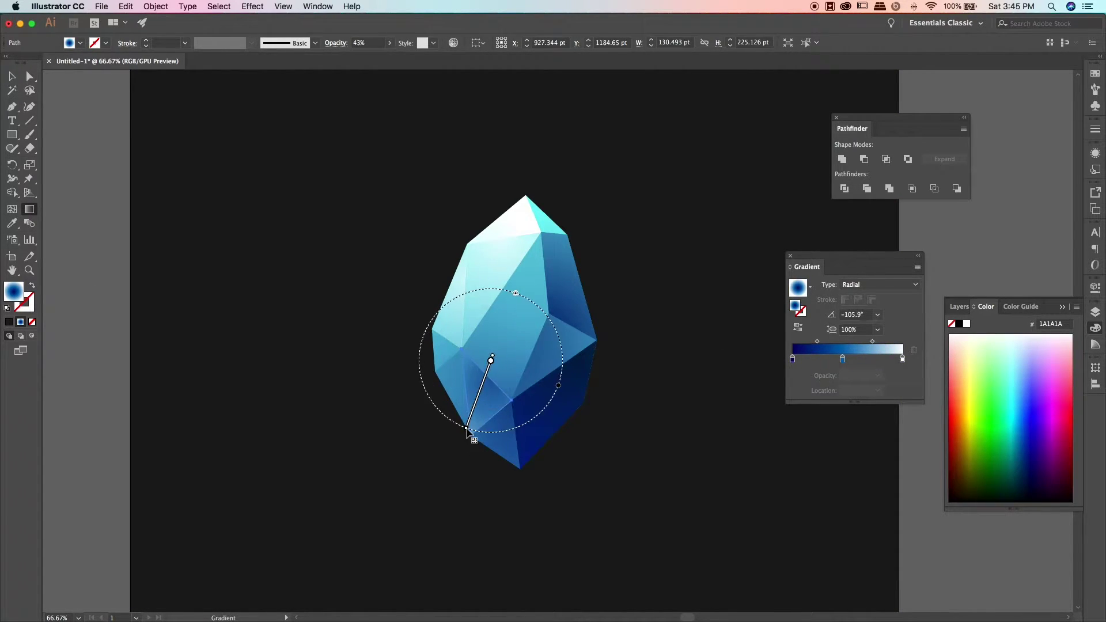
pyautogui.click(96, 203)
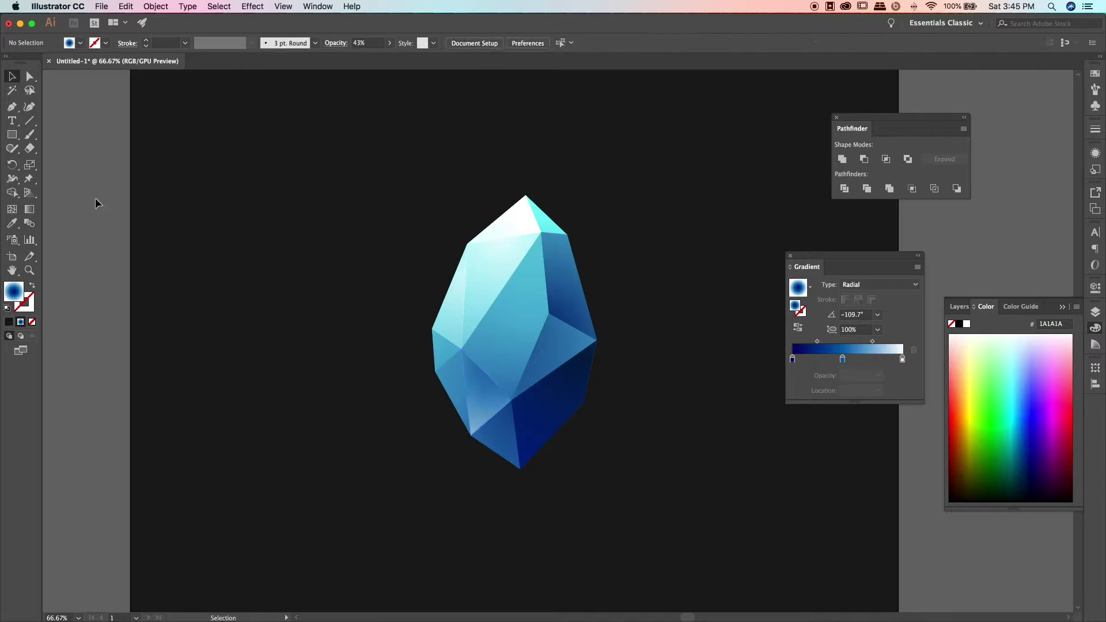
# Step: Sample the neighbouring navy gradient onto the left sliver, re-aim it along the edge, then select the crystal
pyautogui.click(435, 381)
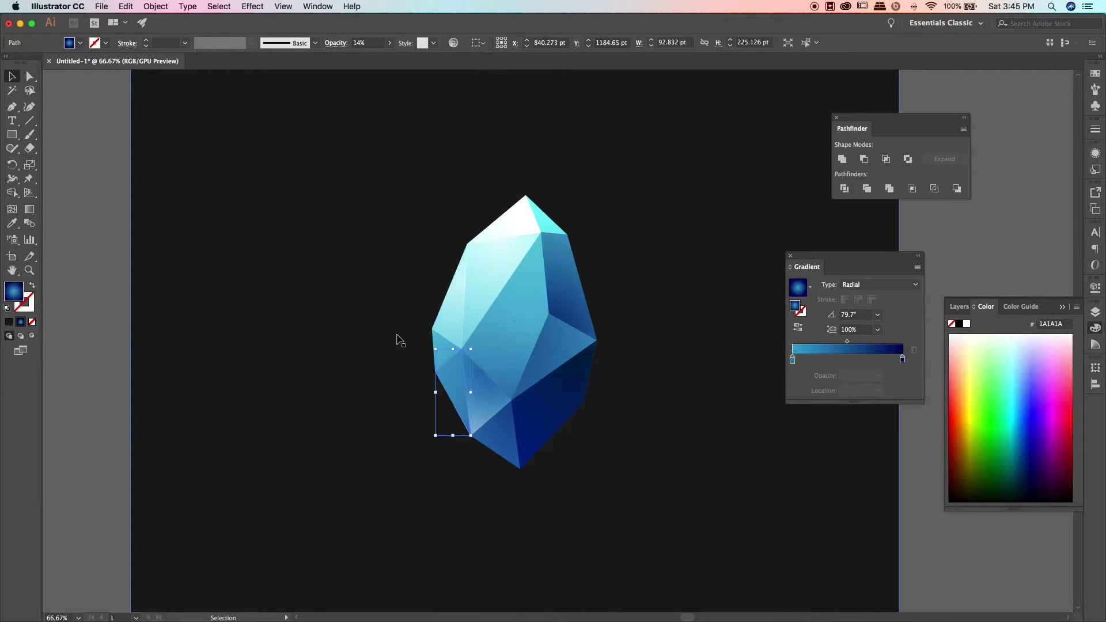
pyautogui.press('g')
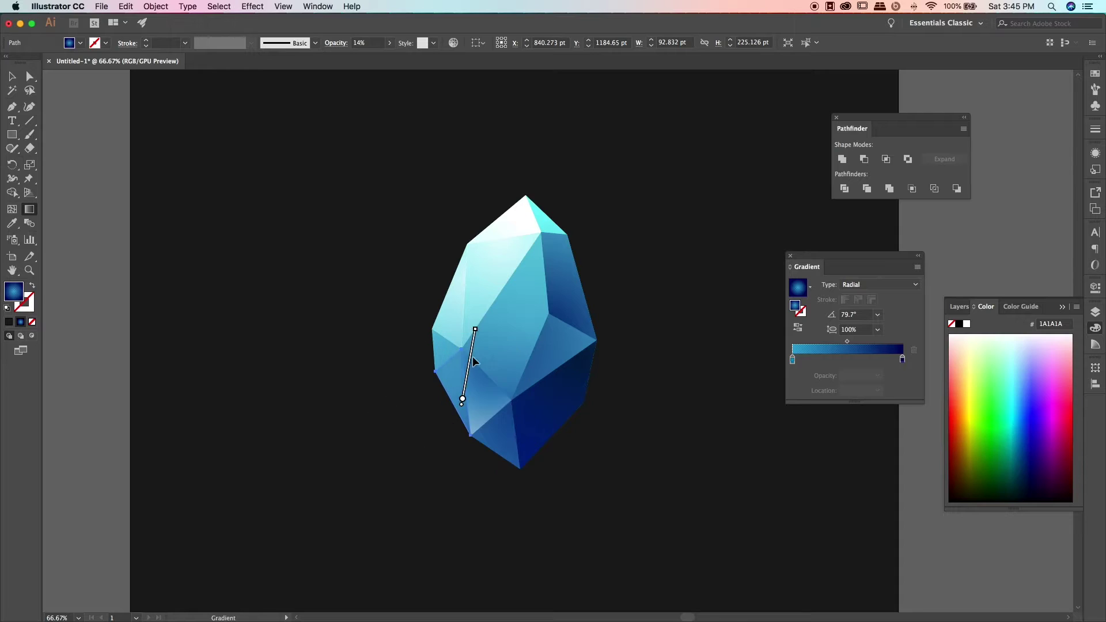
pyautogui.press('i')
pyautogui.click(489, 409)
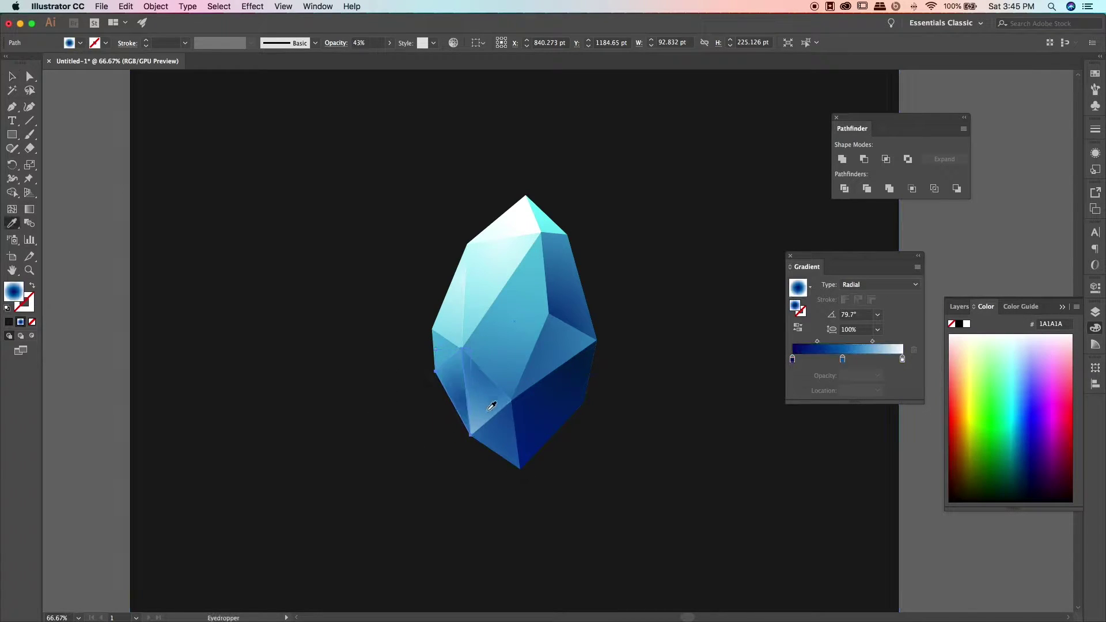
pyautogui.click(30, 209)
pyautogui.moveTo(490, 458); pyautogui.dragTo(443, 349)
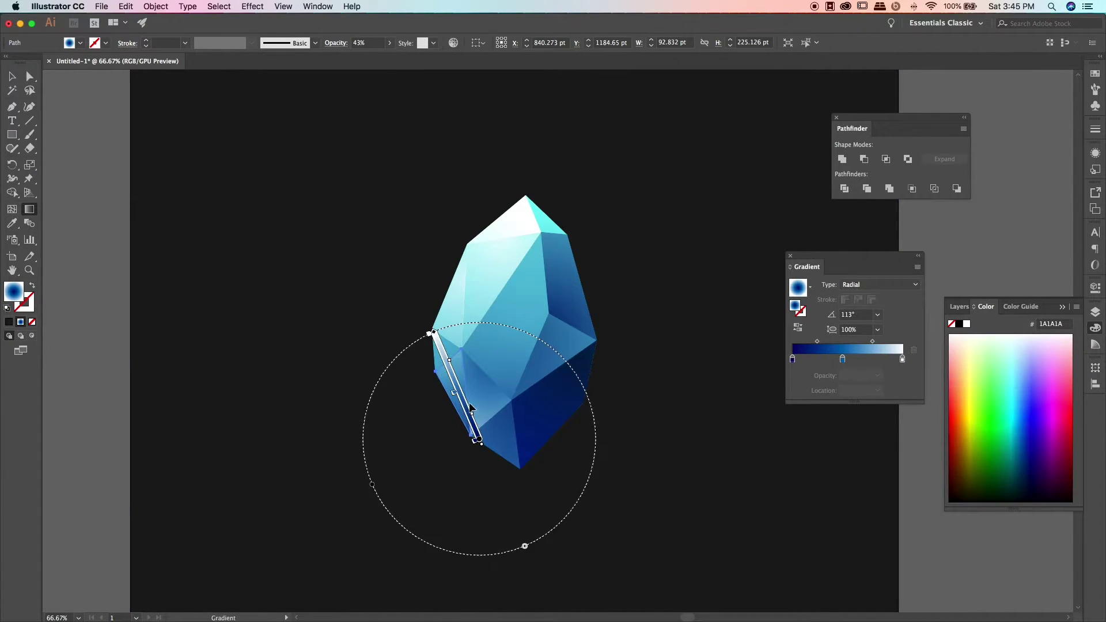
pyautogui.press('v')
pyautogui.click(159, 225)
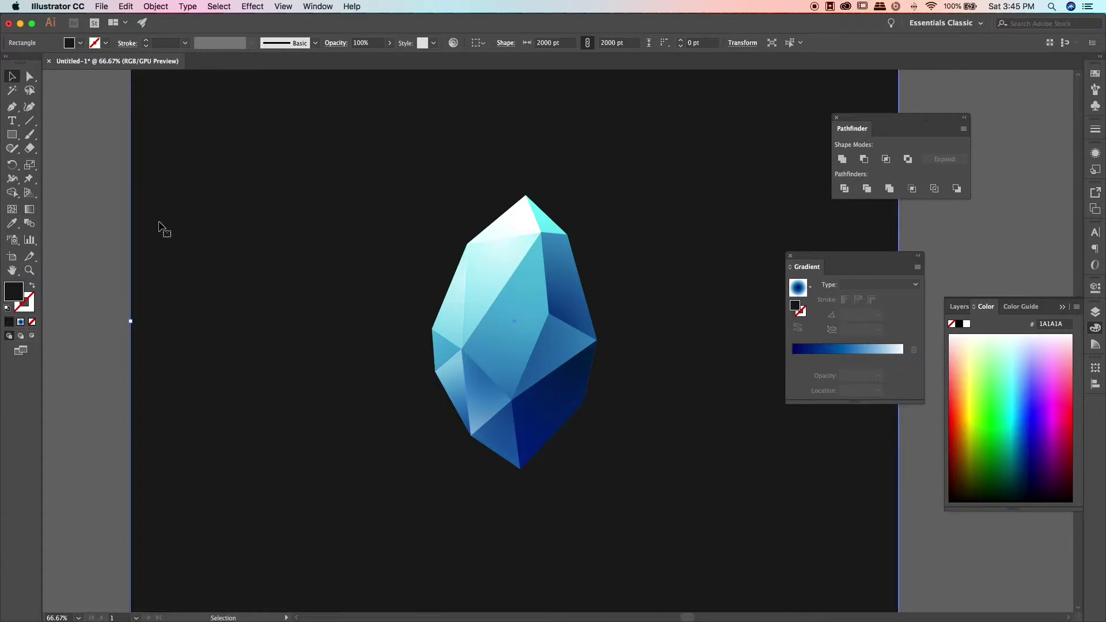
pyautogui.click(449, 345)
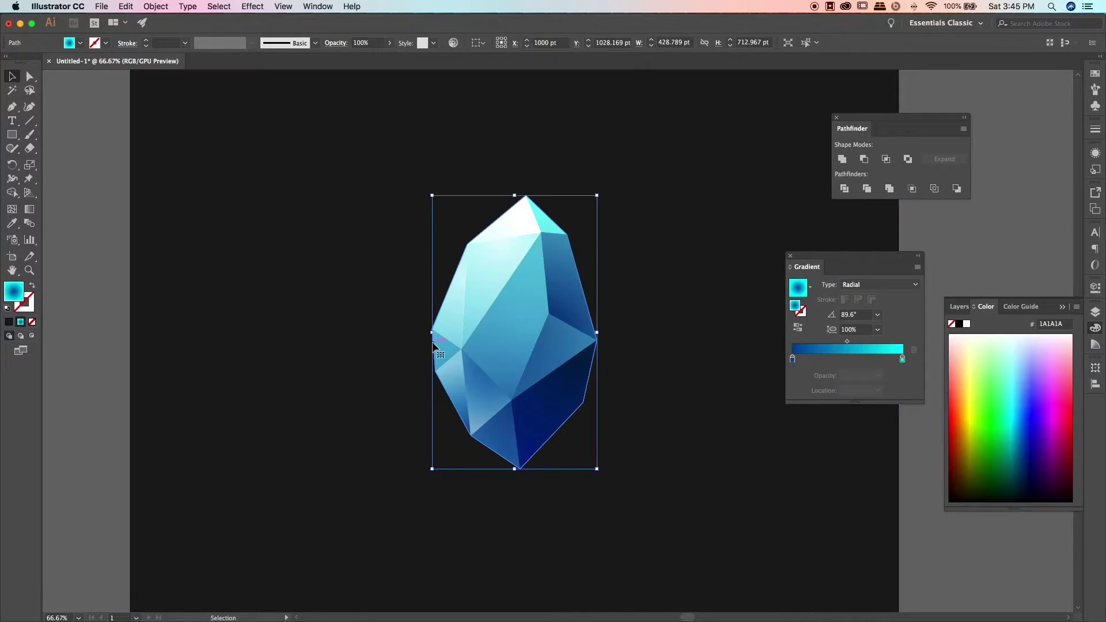
# Step: Draw a small closed triangle facet at the crystal's left point with the Pen tool
pyautogui.press('p')
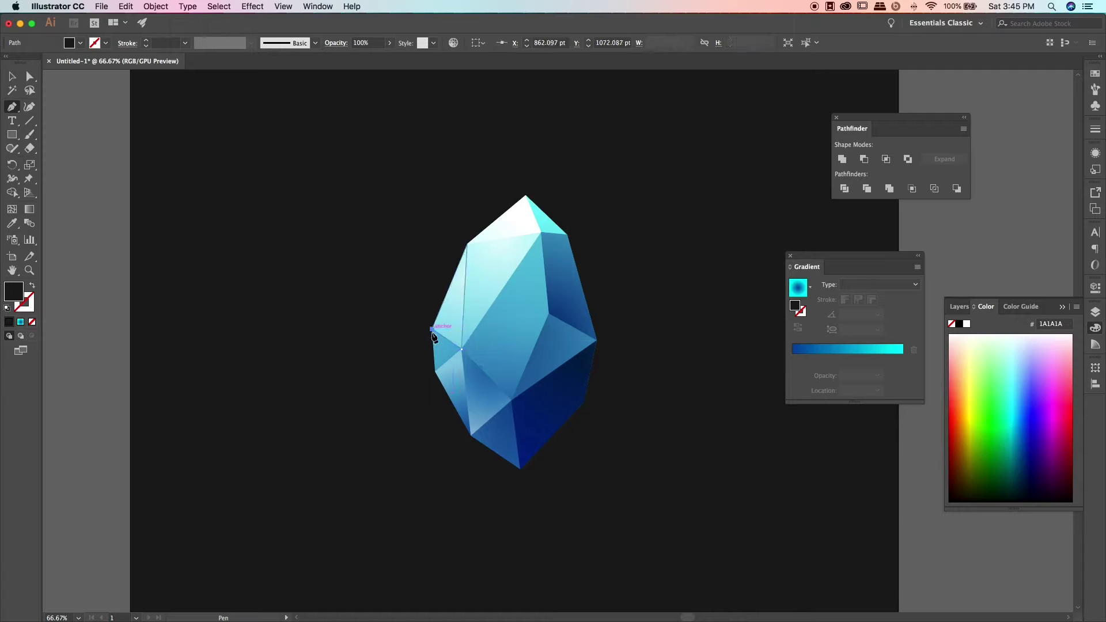
pyautogui.click(431, 330)
pyautogui.click(461, 349)
pyautogui.click(435, 371)
pyautogui.click(432, 329)
# Step: Give the triangle the top facet's light gradient, angled toward its lower right
pyautogui.press('i')
pyautogui.click(521, 206)
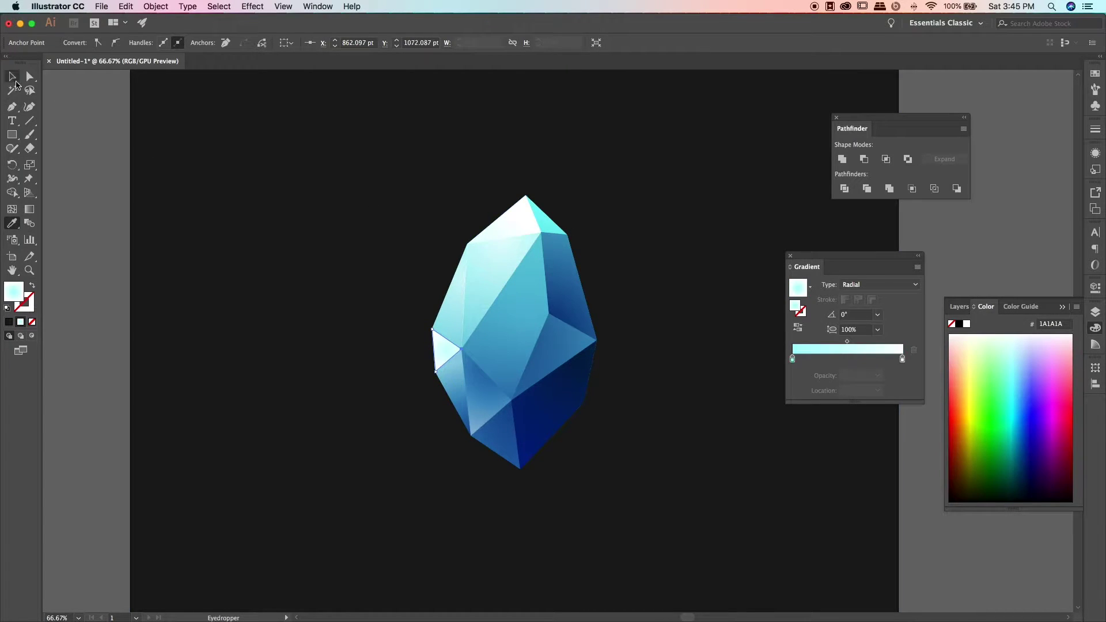
pyautogui.press('g')
pyautogui.moveTo(426, 329); pyautogui.dragTo(460, 368)
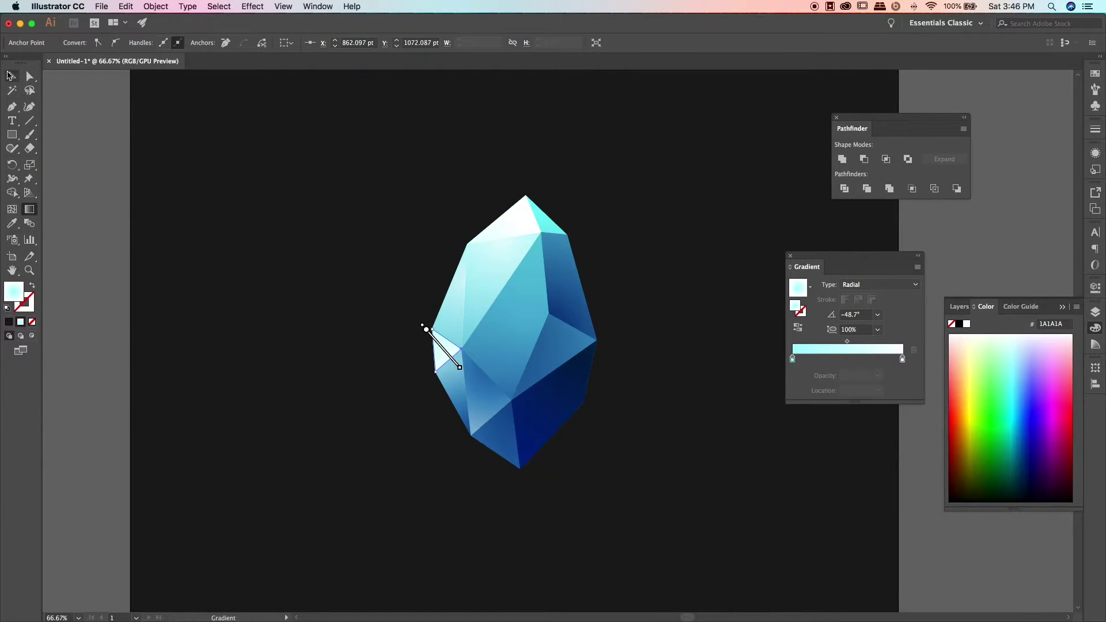
pyautogui.click(9, 76)
pyautogui.click(103, 172)
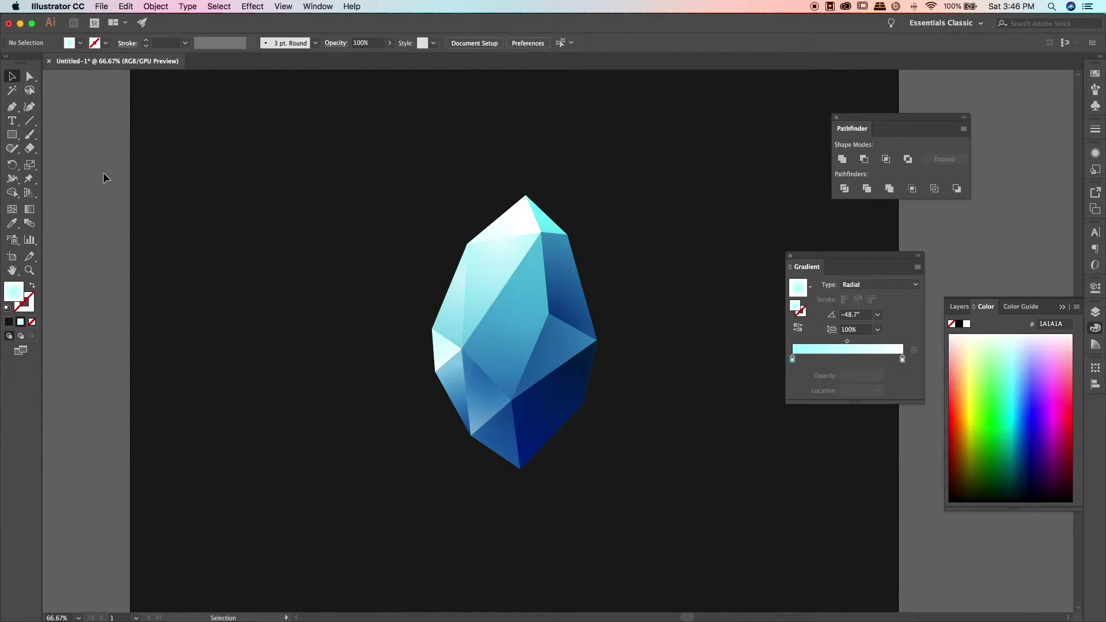
# Step: Shift the upper-left facet's gradient upward
pyautogui.click(449, 346)
pyautogui.keyDown('shift'); pyautogui.click(444, 288); pyautogui.keyUp('shift')
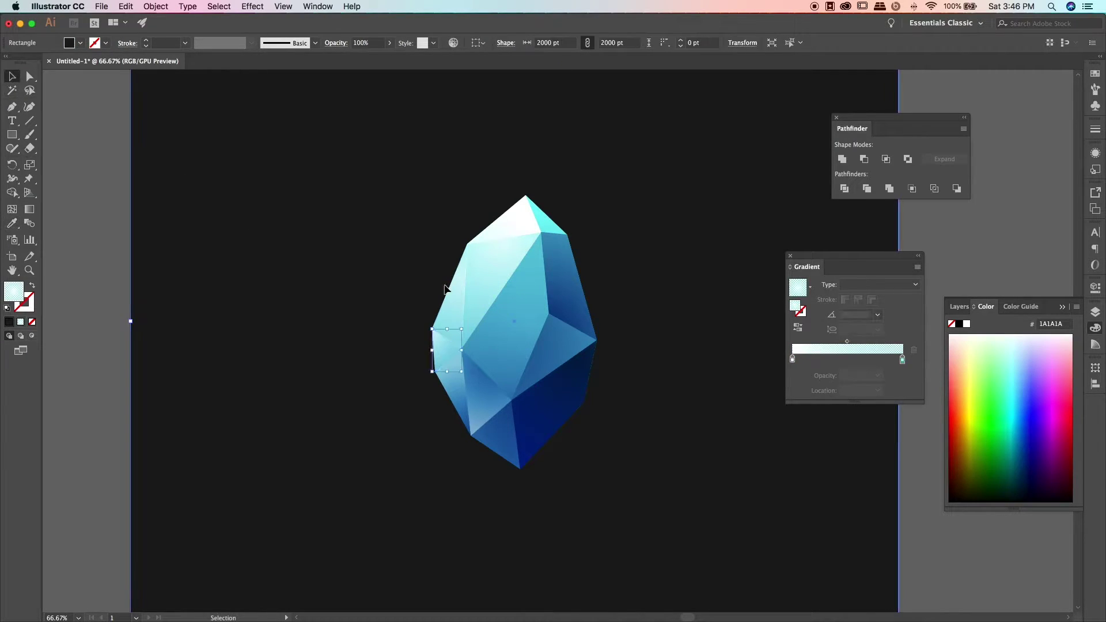
pyautogui.press('g')
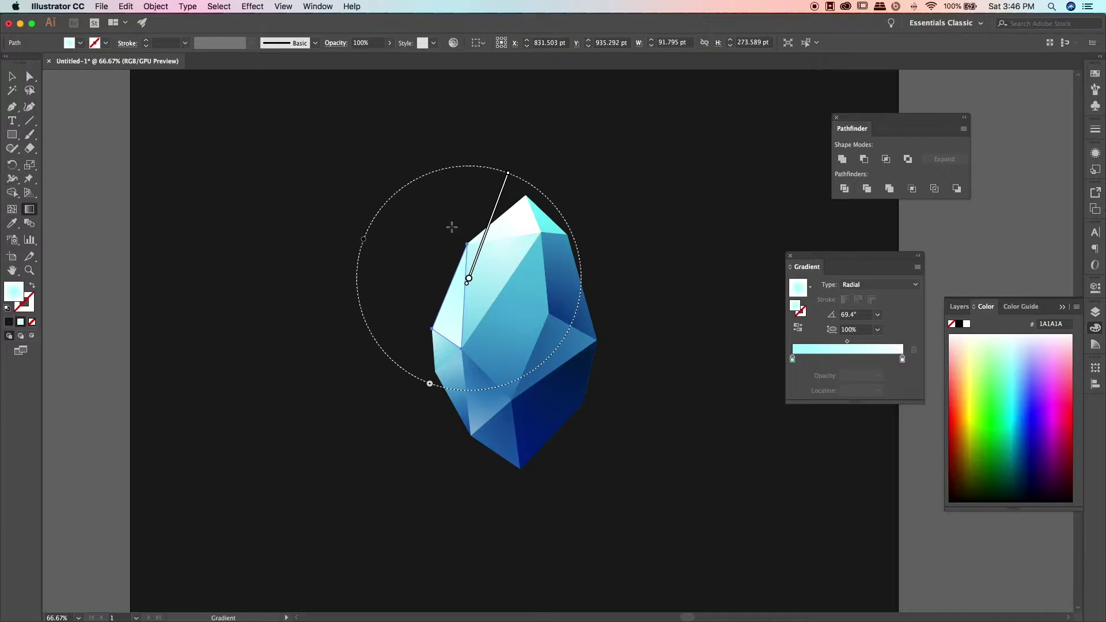
pyautogui.moveTo(480, 250); pyautogui.dragTo(479, 225)
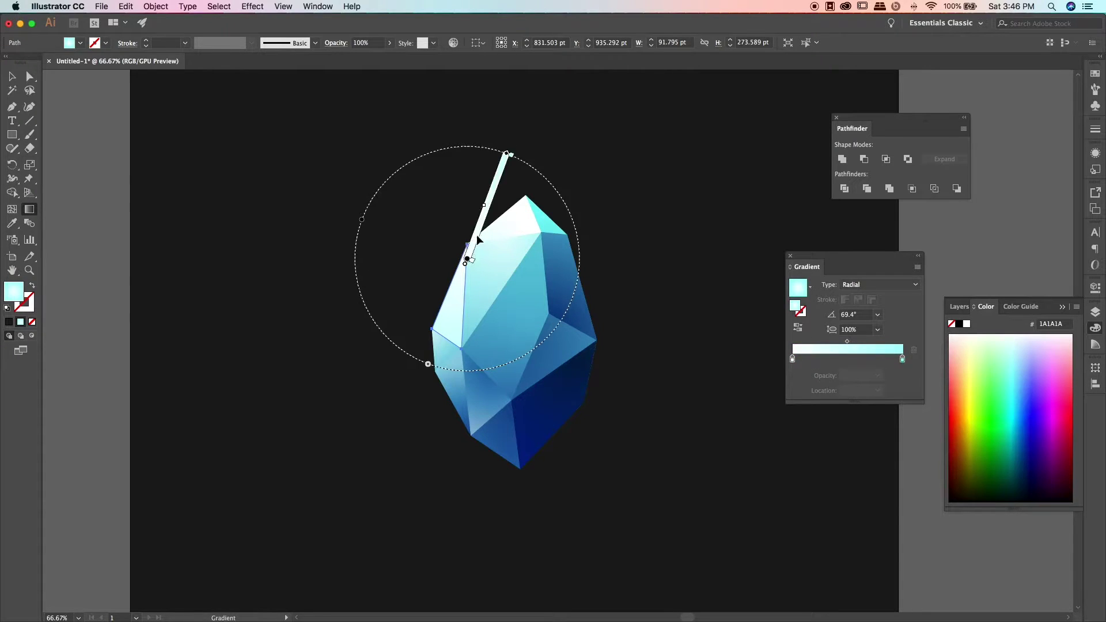
pyautogui.press('v')
pyautogui.click(127, 190)
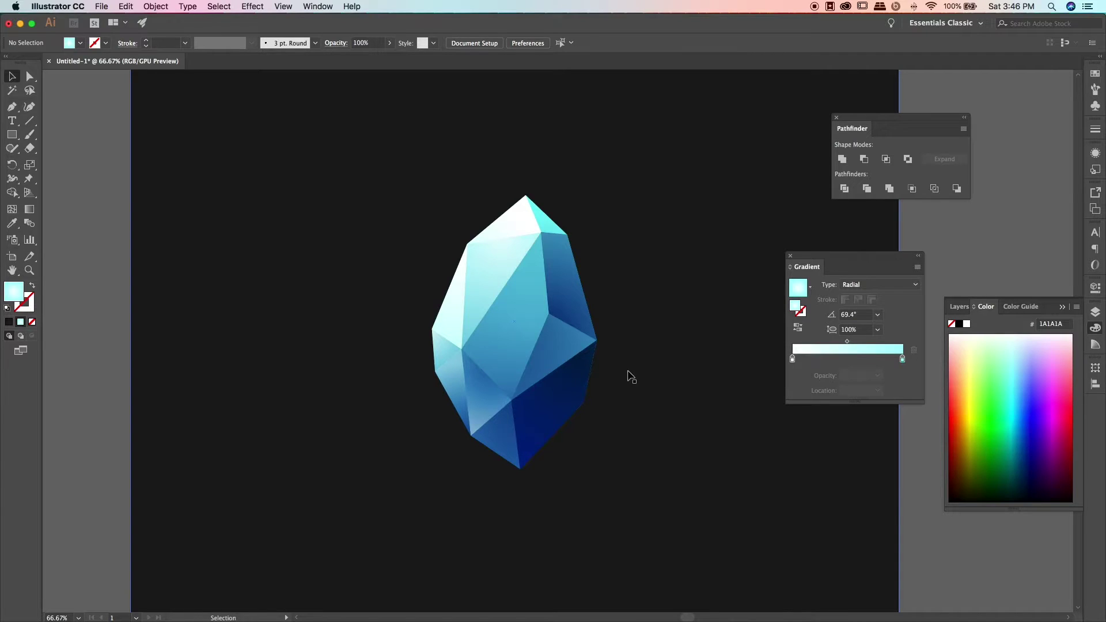
# Step: Set the central overlay facet to 11% opacity with a cyan 00C1CF to blue 0000D8 gradient
pyautogui.click(507, 323)
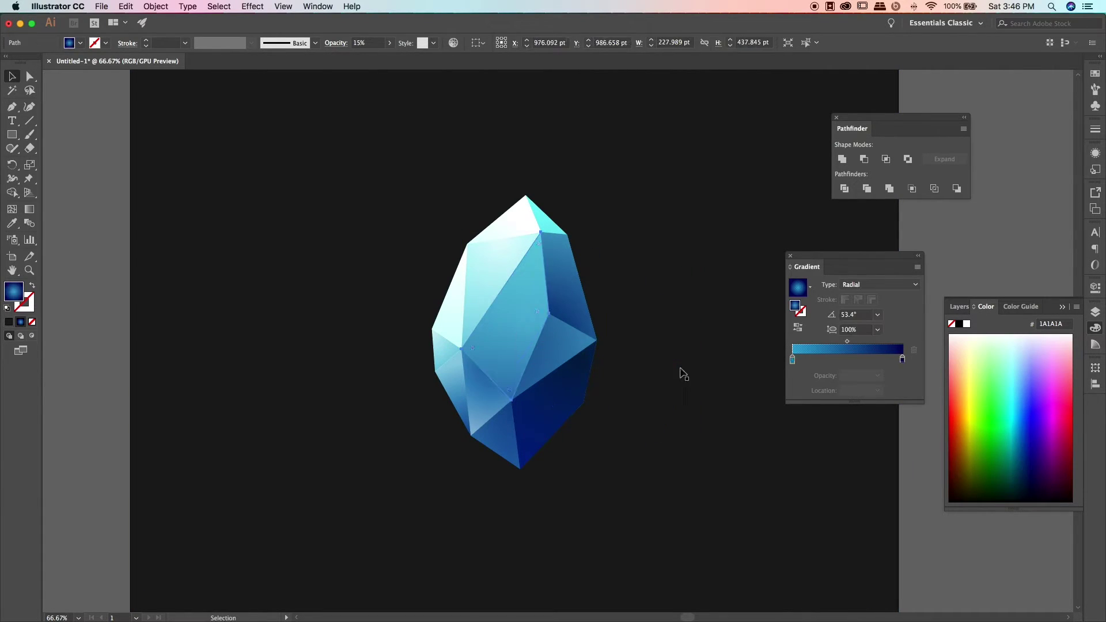
pyautogui.click(389, 43)
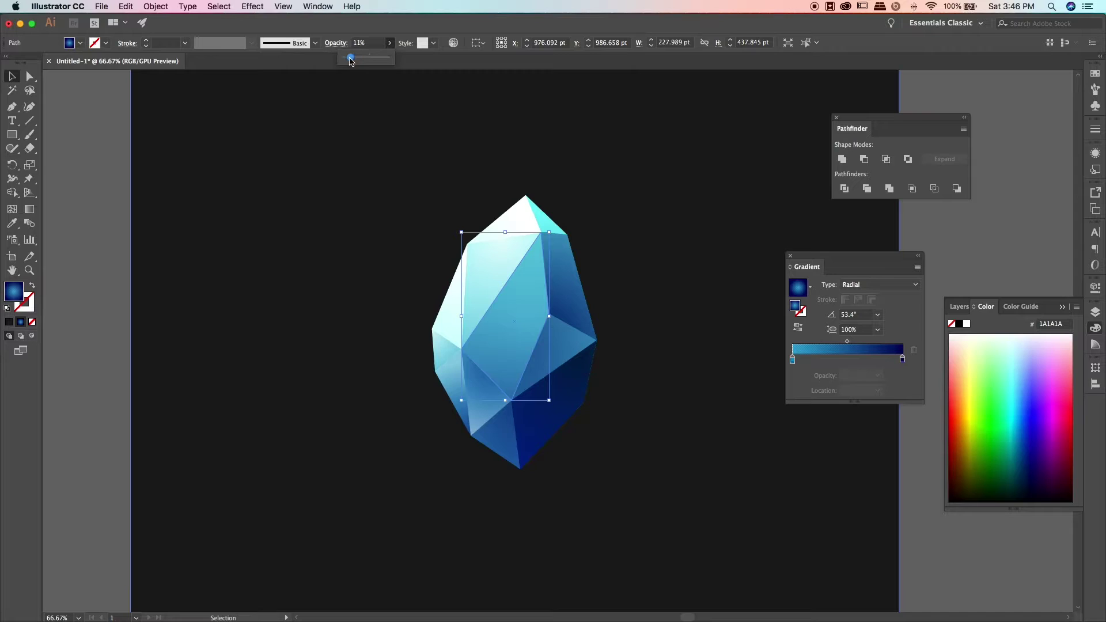
pyautogui.click(805, 362)
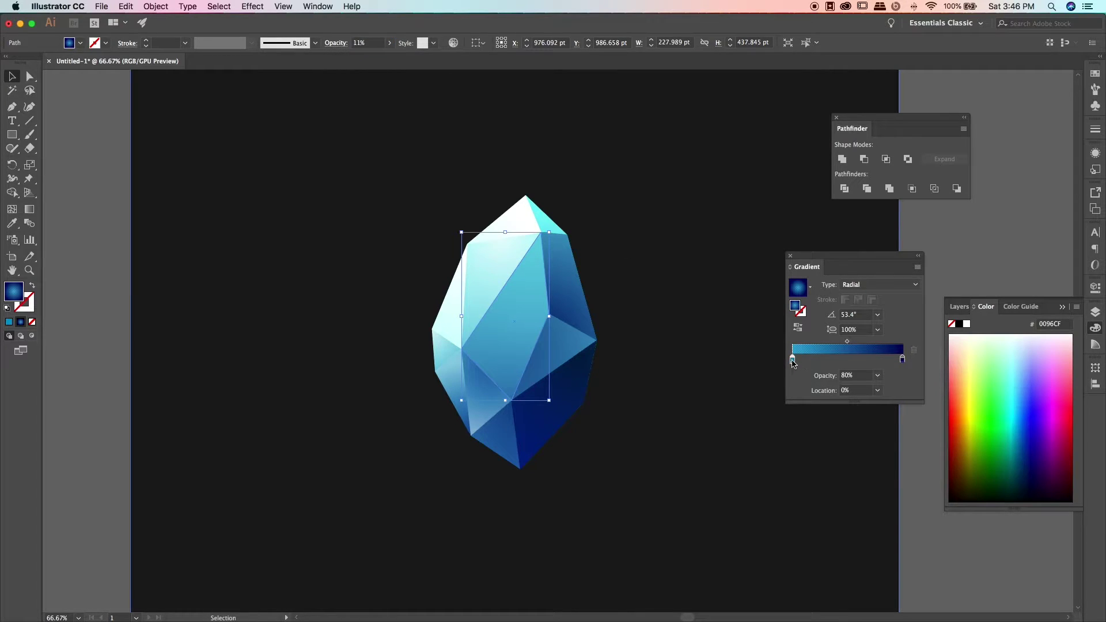
pyautogui.doubleClick(793, 361)
pyautogui.moveTo(843, 421); pyautogui.dragTo(854, 421)
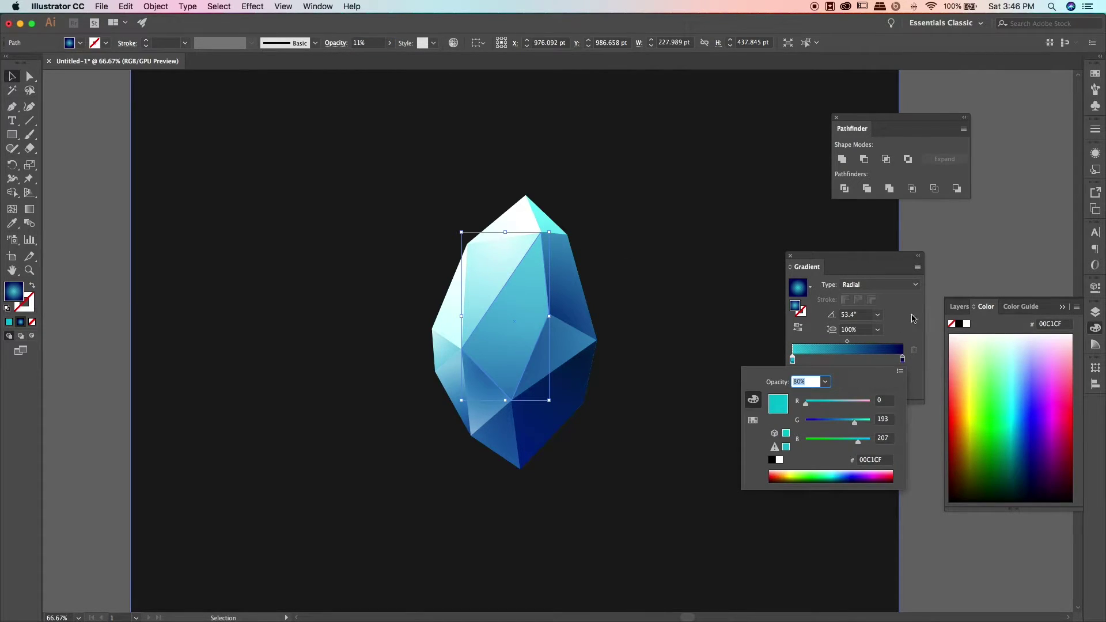
pyautogui.doubleClick(902, 359)
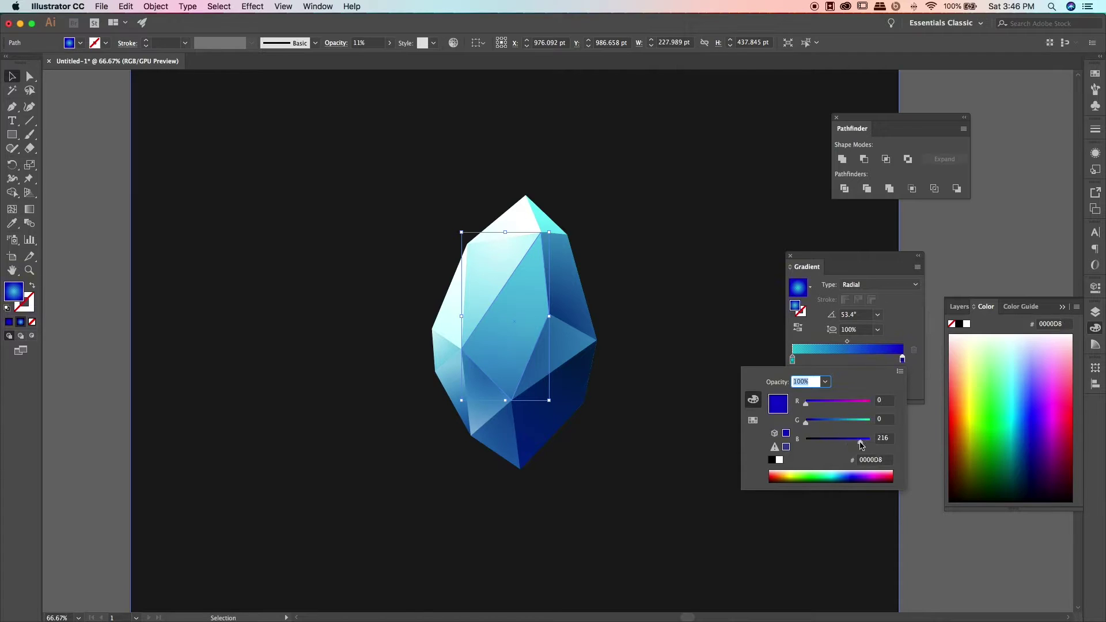
pyautogui.click(235, 309)
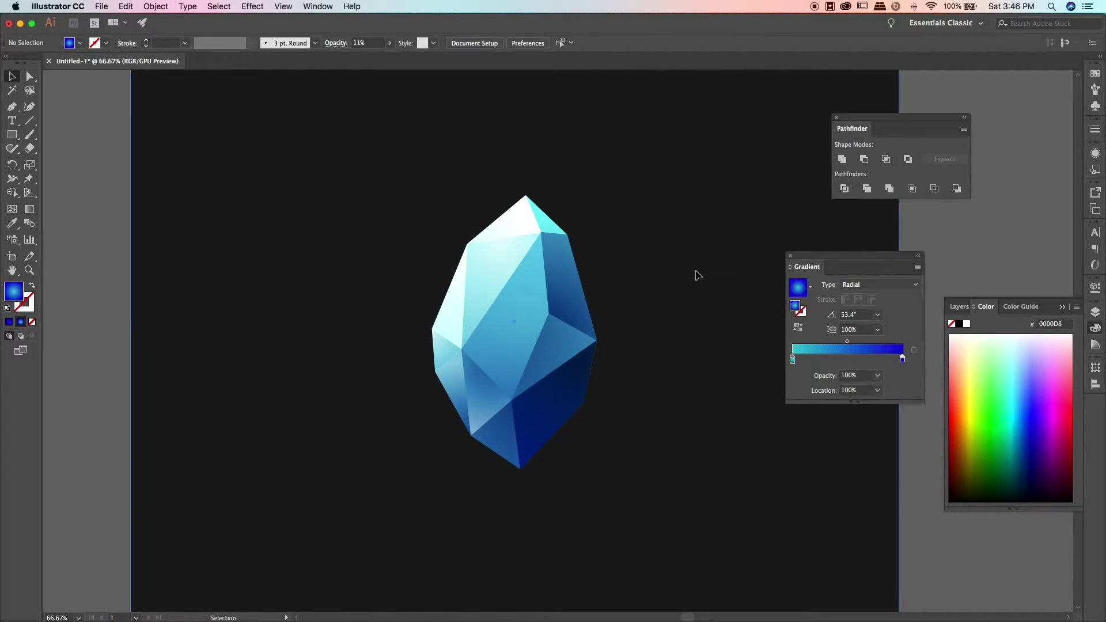
pyautogui.click(696, 275)
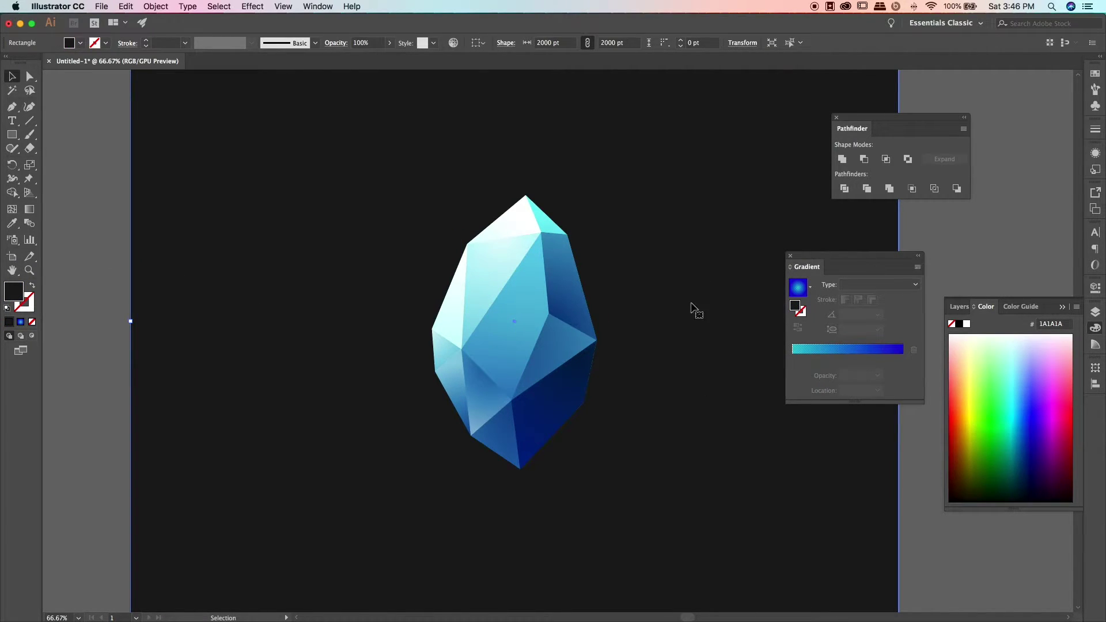
# Step: Move the gradient settings aside and zoom in on the crystal
pyautogui.press('super+minus')
pyautogui.press('super+minus')
pyautogui.press('super+minus')
pyautogui.press('super+equal')
pyautogui.press('super+equal')
pyautogui.press('super+equal')
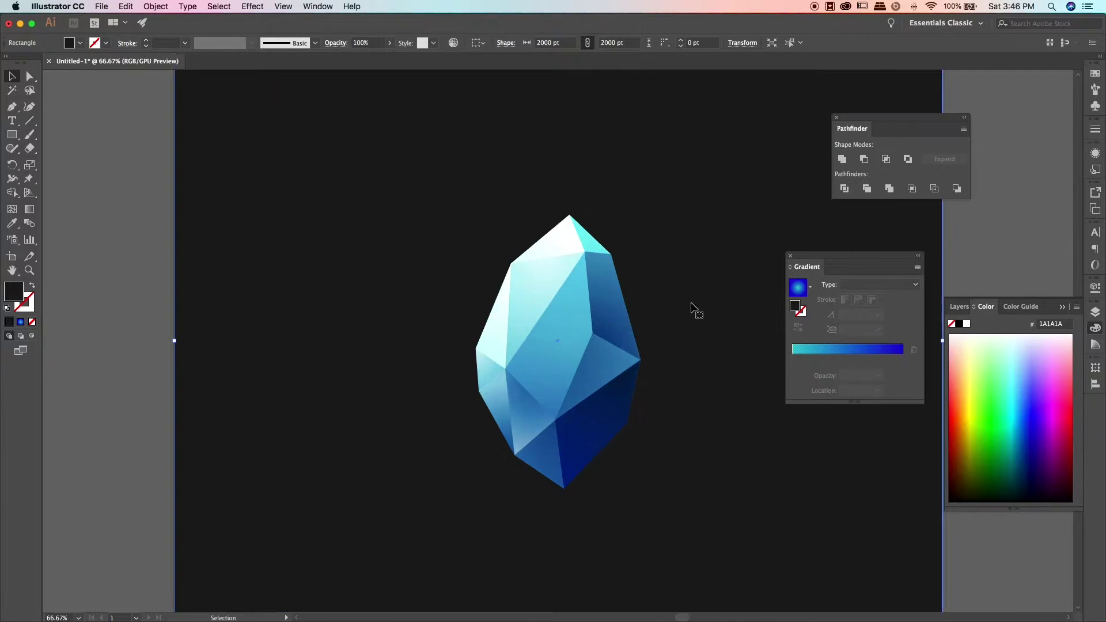
pyautogui.scroll(-1, 691, 304)
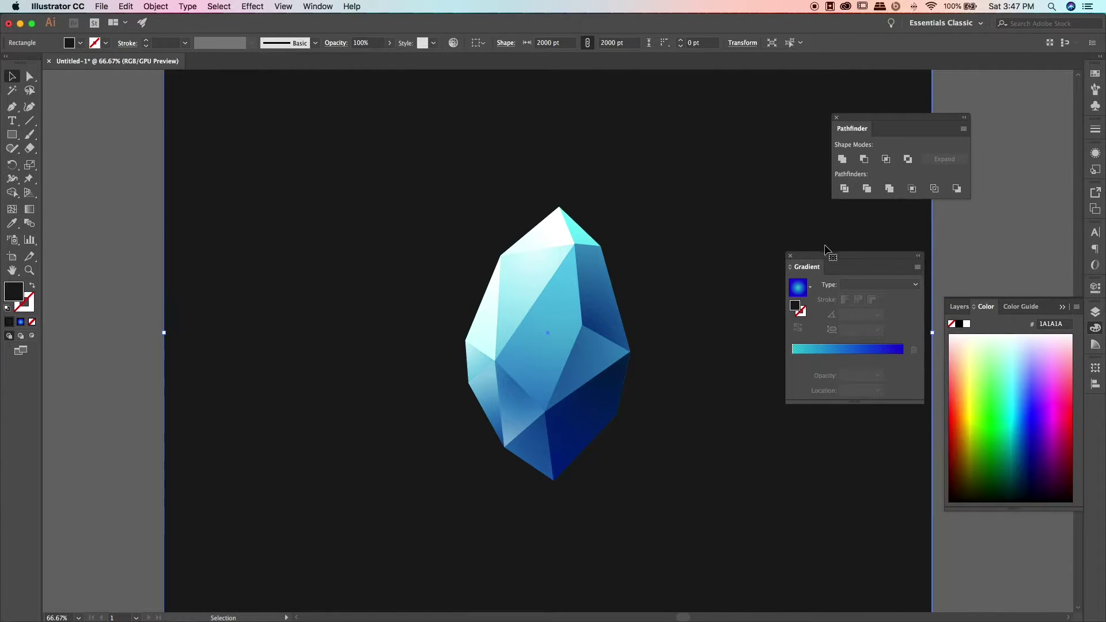
pyautogui.moveTo(838, 257); pyautogui.dragTo(990, 216)
pyautogui.press('super+equal')
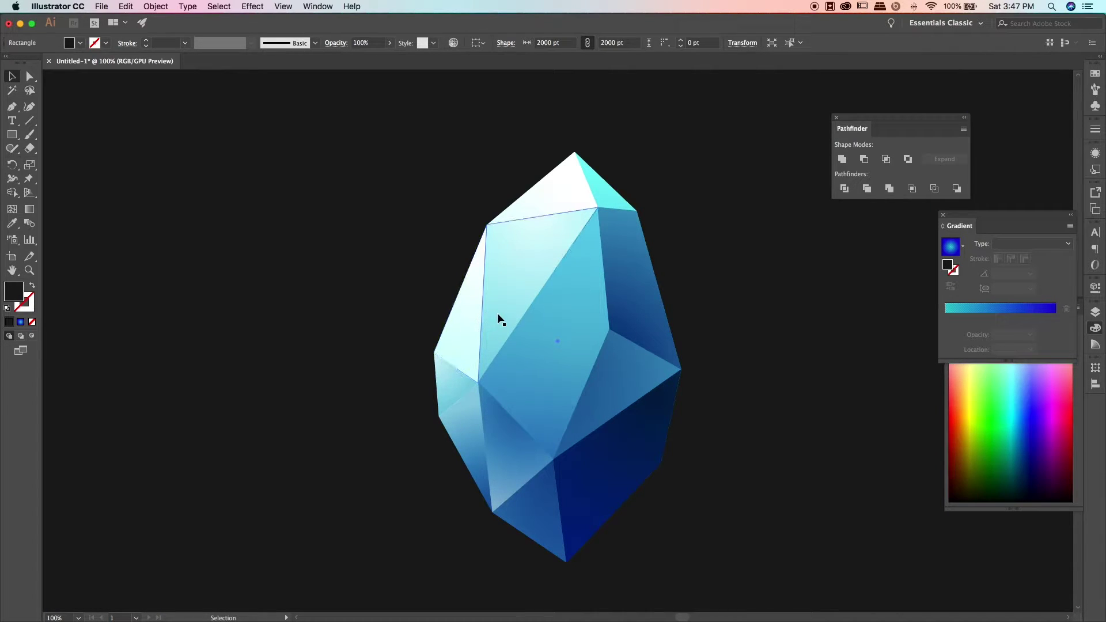
pyautogui.scroll(1, 496, 313)
# Step: Sample the lower-left facet's lighter gradient onto the small facet beside the crystal's apex
pyautogui.click(612, 204)
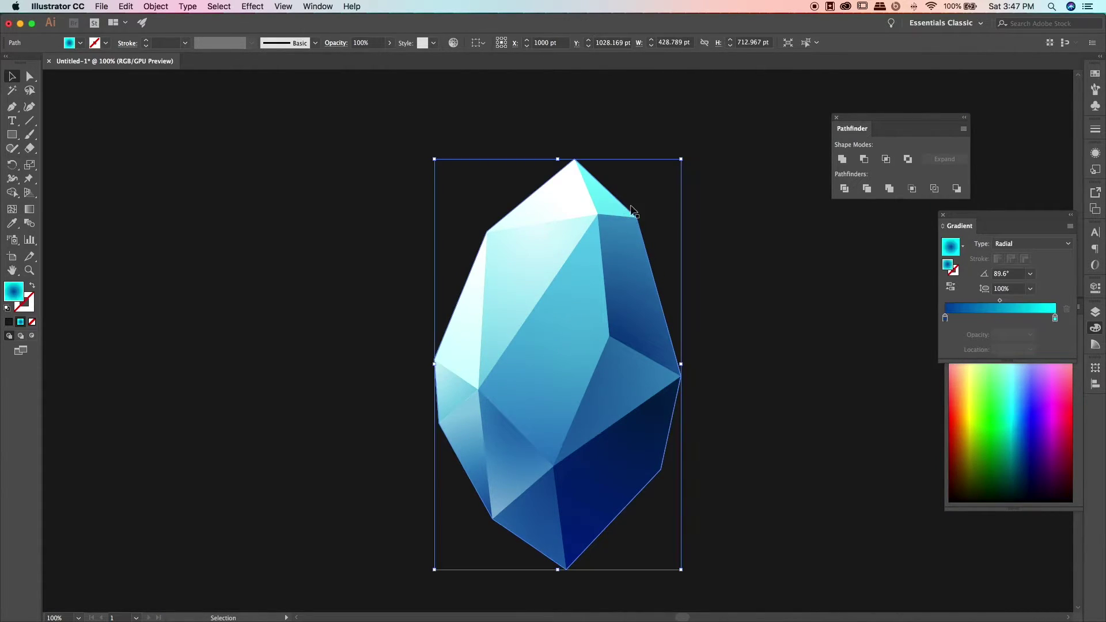
pyautogui.click(12, 107)
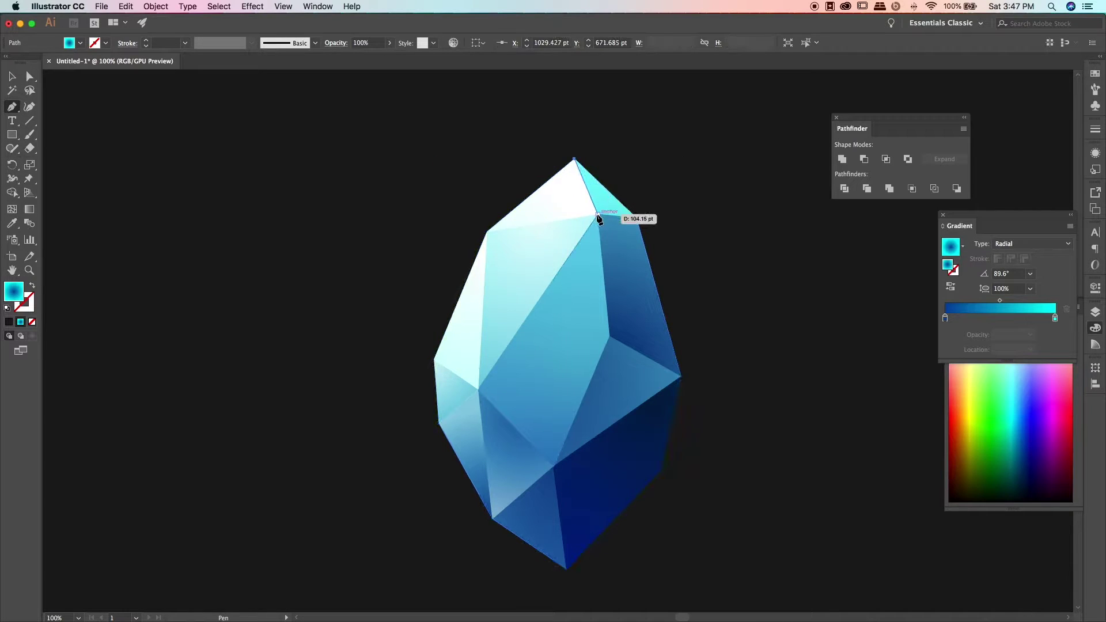
pyautogui.press('i')
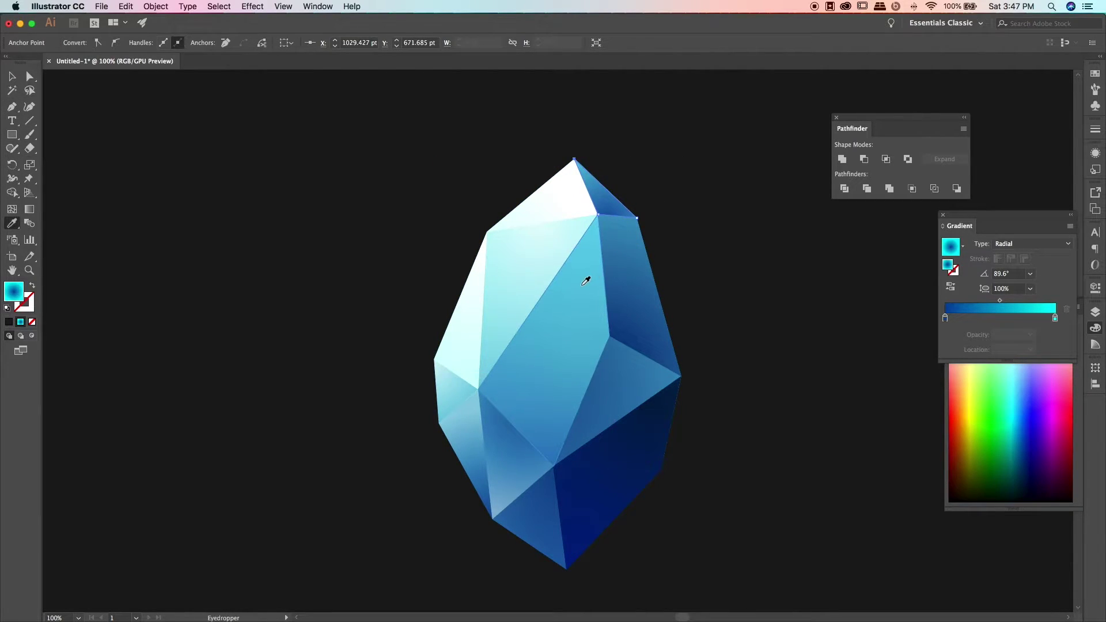
pyautogui.click(530, 252)
pyautogui.click(567, 352)
pyautogui.click(530, 456)
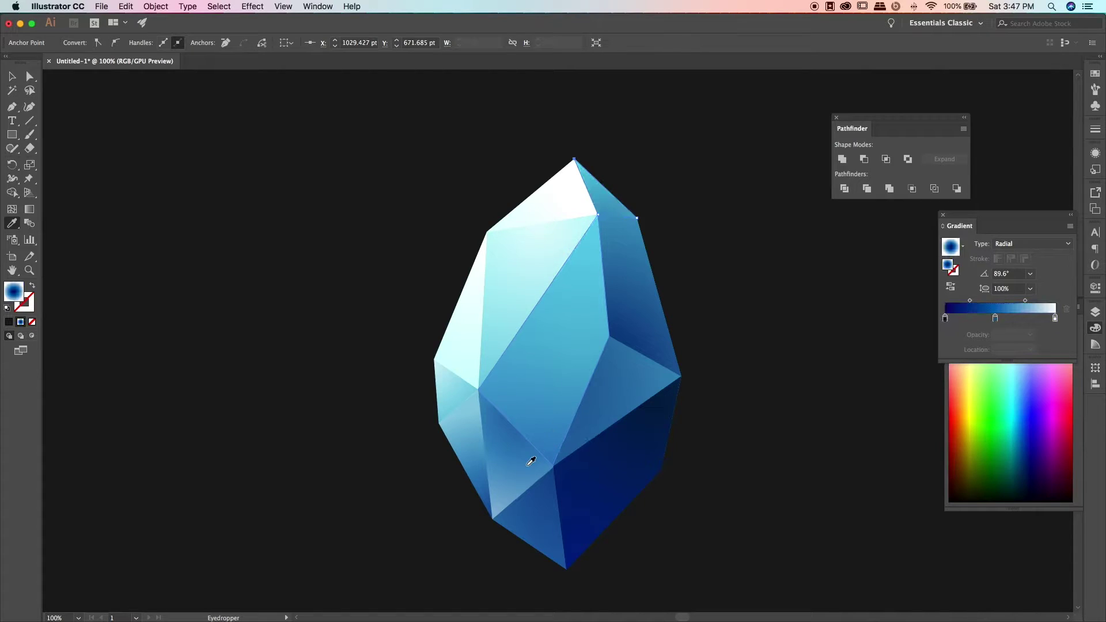
pyautogui.click(643, 387)
pyautogui.click(519, 448)
pyautogui.click(12, 76)
pyautogui.click(365, 277)
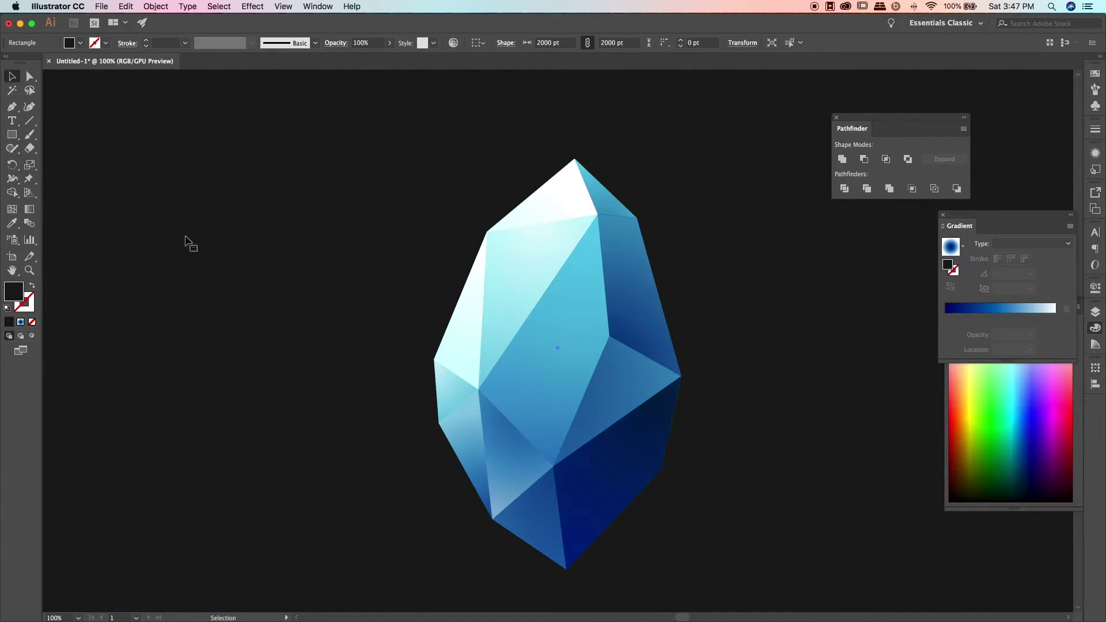
# Step: Draw a short path on the crystal's top facet and swap its fill to stroke
pyautogui.press('p')
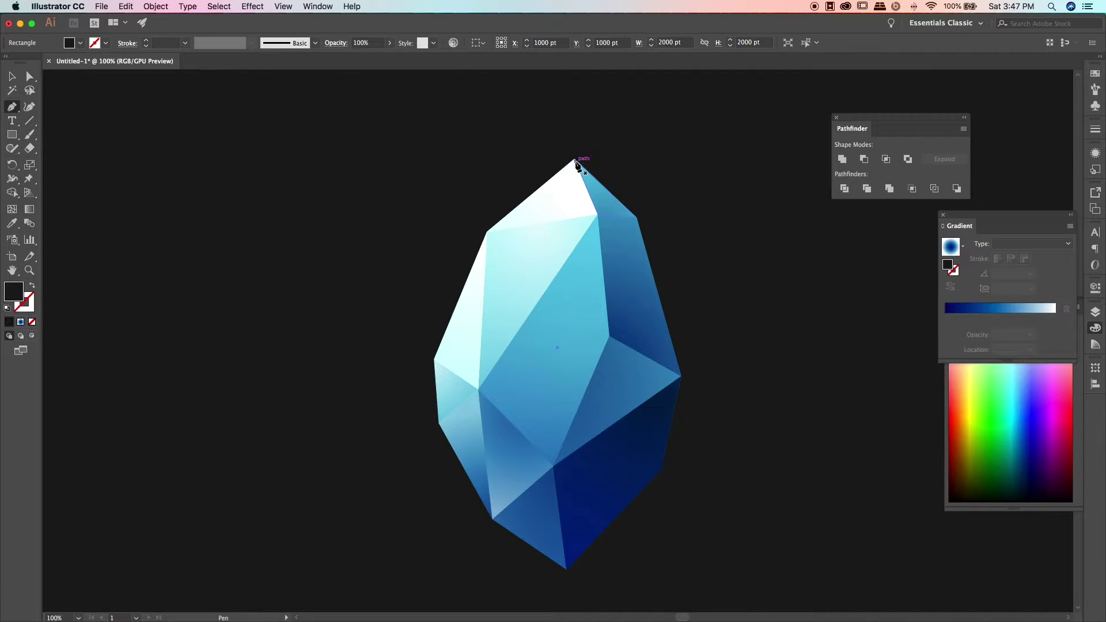
pyautogui.click(578, 167)
pyautogui.click(597, 214)
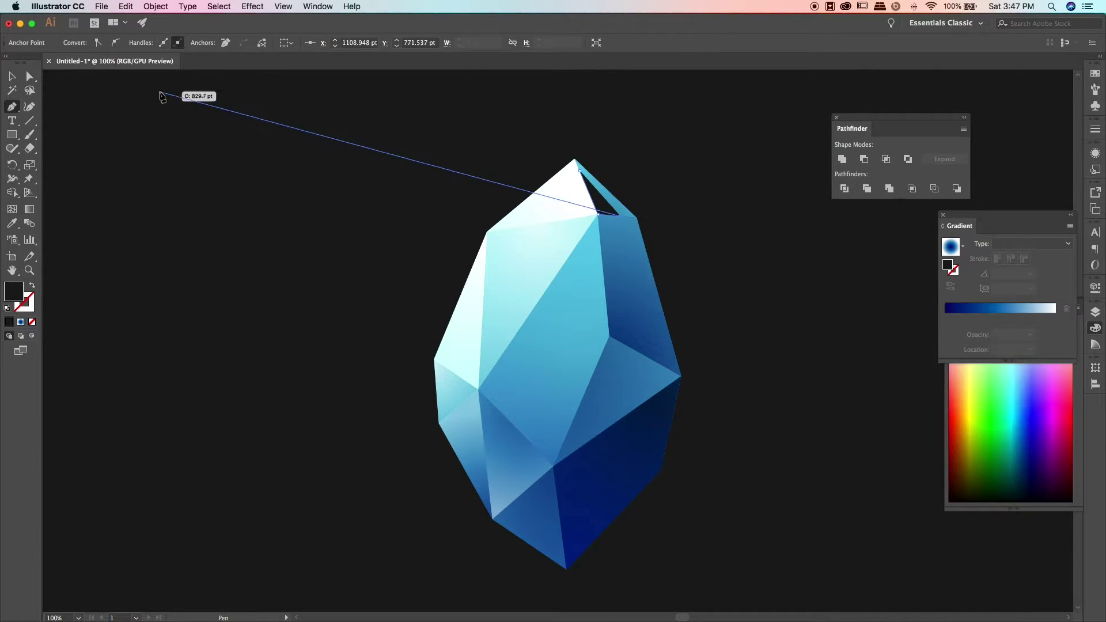
pyautogui.press('v')
pyautogui.click(599, 216)
pyautogui.click(32, 285)
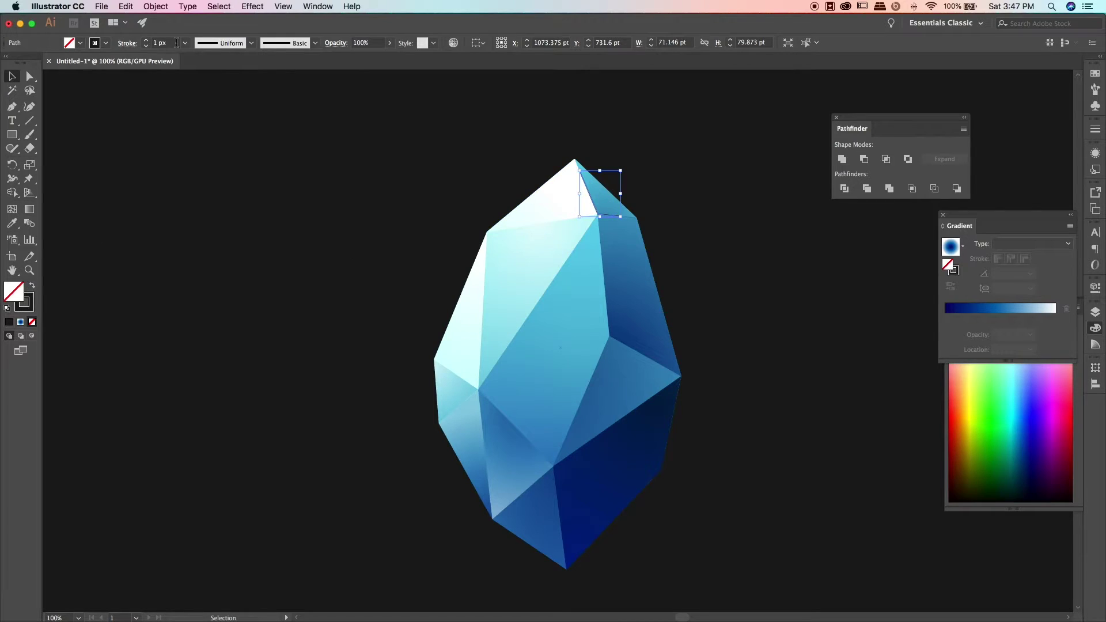
pyautogui.scroll(4, 176, 42)
# Step: Apply a tapered width profile to the short top-facet stroke
pyautogui.click(221, 43)
pyautogui.click(220, 51)
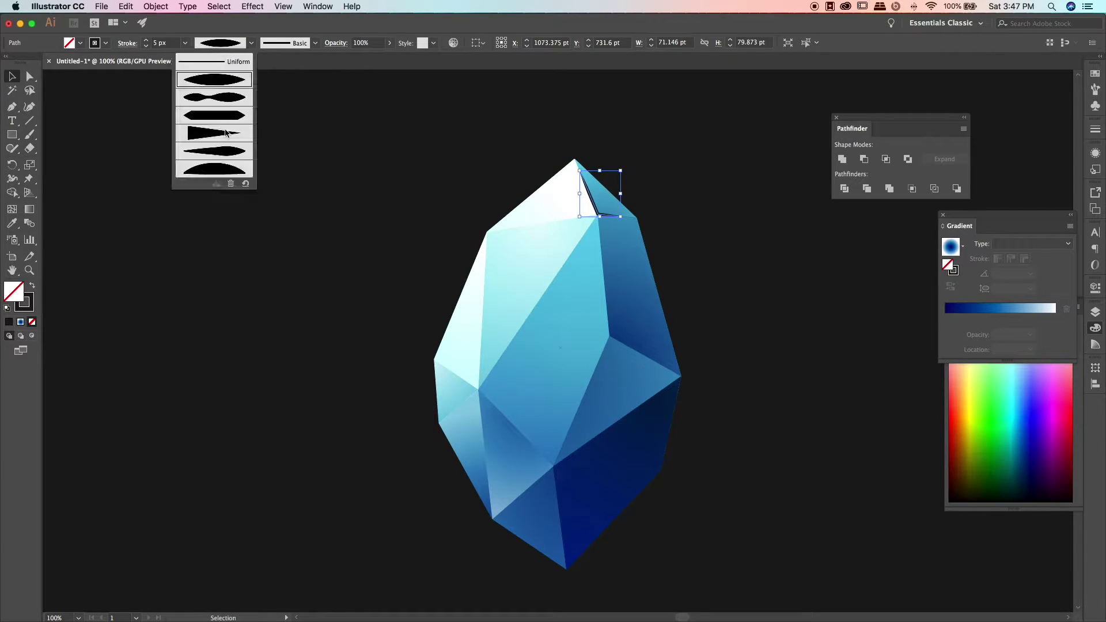
pyautogui.click(525, 176)
pyautogui.click(595, 210)
pyautogui.click(220, 43)
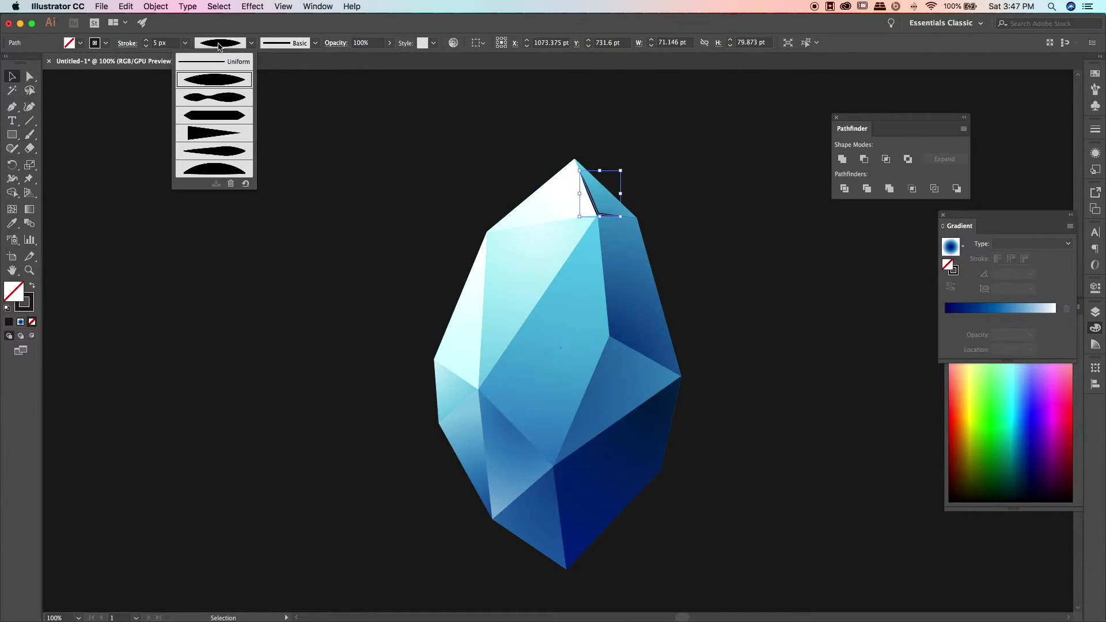
pyautogui.click(219, 124)
pyautogui.click(296, 158)
pyautogui.hotkey('ctrl', '+')
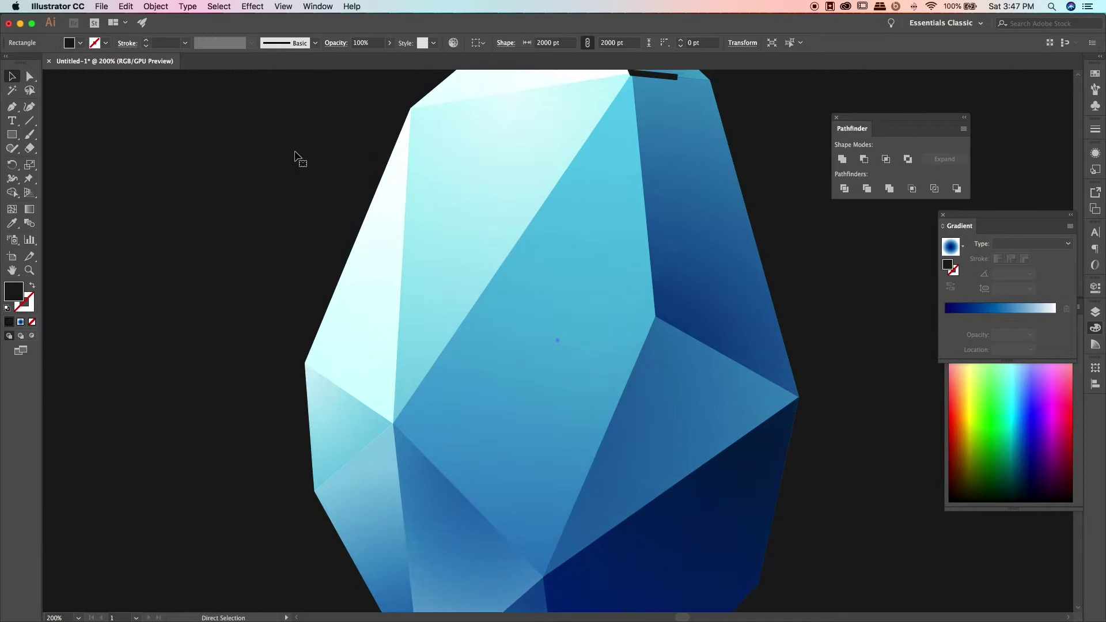
pyautogui.scroll(5, 296, 158)
# Step: Narrow the stroke's end to a point and make it a white highlight
pyautogui.click(11, 179)
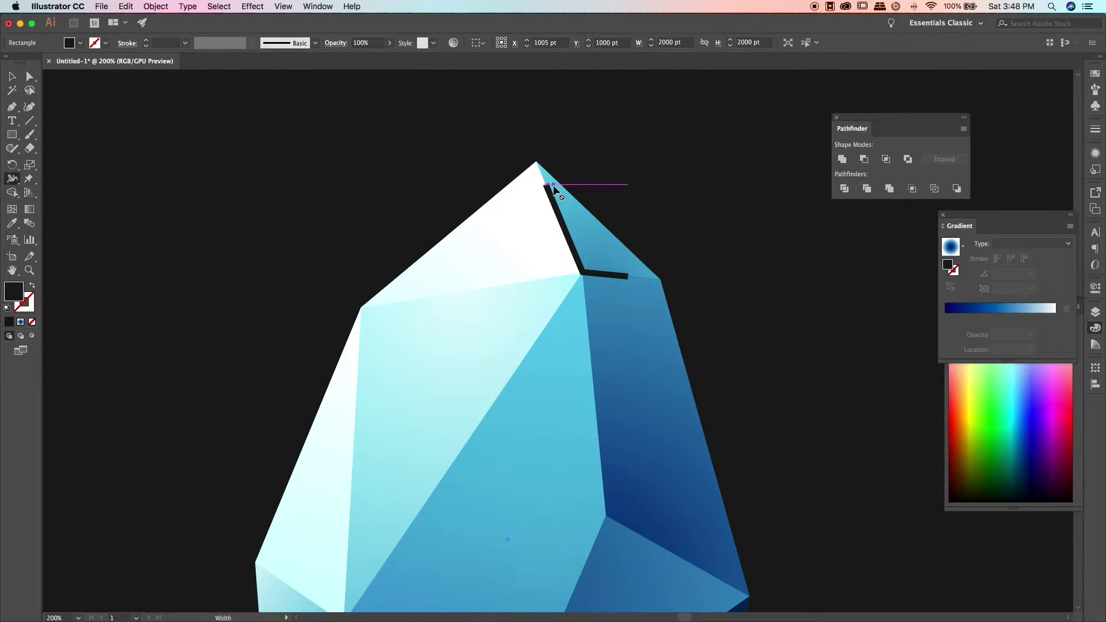
pyautogui.moveTo(629, 277); pyautogui.dragTo(629, 273)
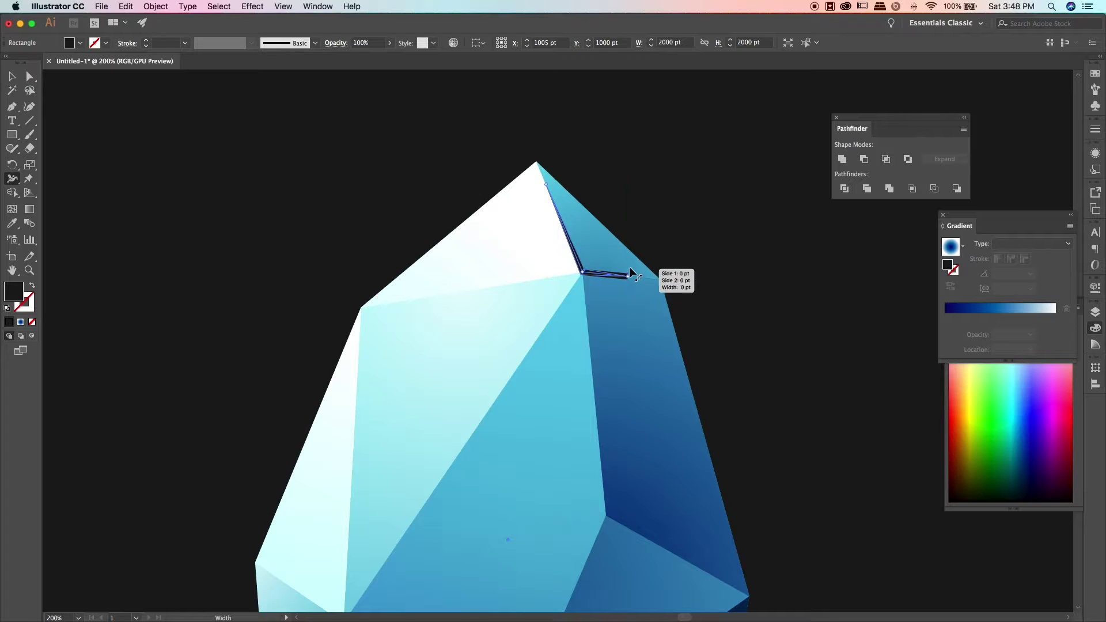
pyautogui.press('v')
pyautogui.click(569, 242)
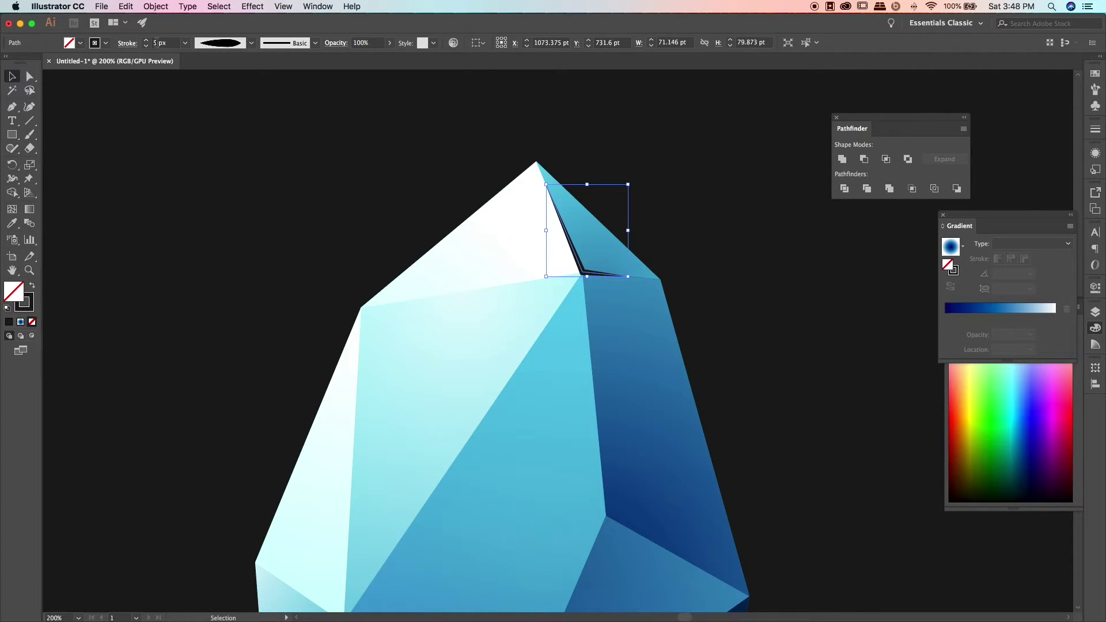
pyautogui.click(105, 46)
pyautogui.click(21, 63)
pyautogui.click(230, 192)
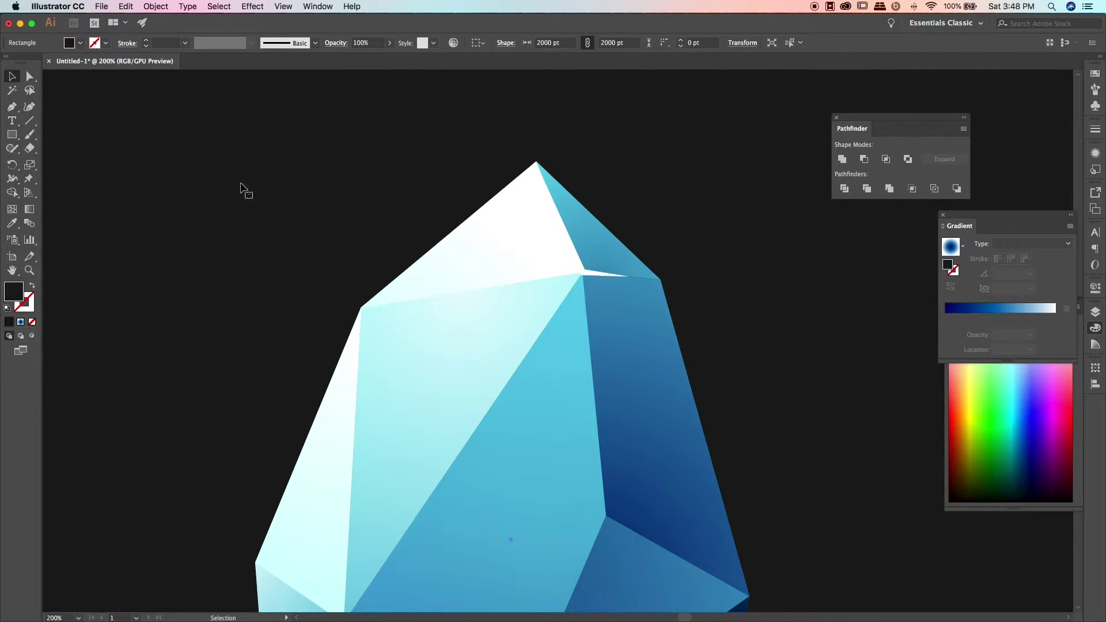
# Step: Draw a line down the long diagonal facet edge with the white highlight styling
pyautogui.click(16, 109)
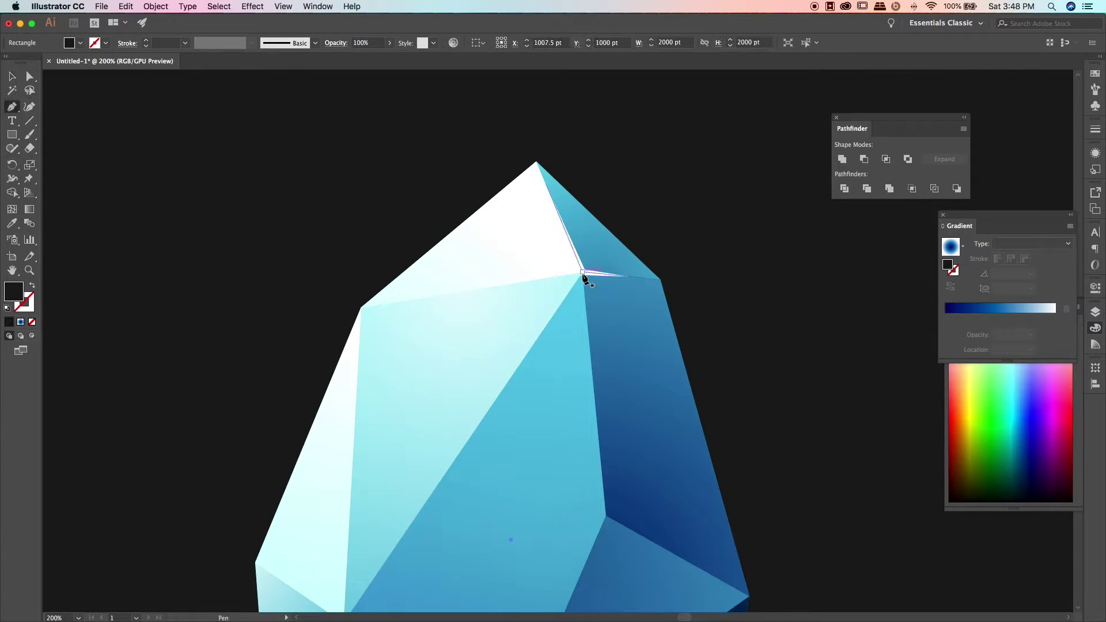
pyautogui.click(582, 272)
pyautogui.scroll(-3, 449, 449)
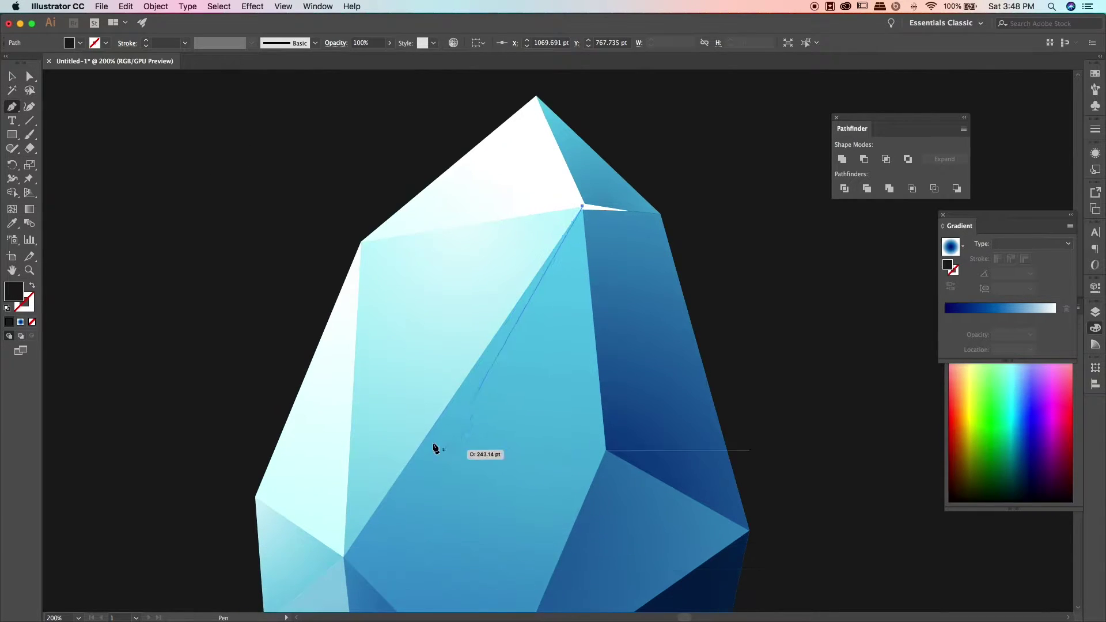
pyautogui.click(402, 470)
pyautogui.press('v')
pyautogui.press('i')
pyautogui.click(579, 210)
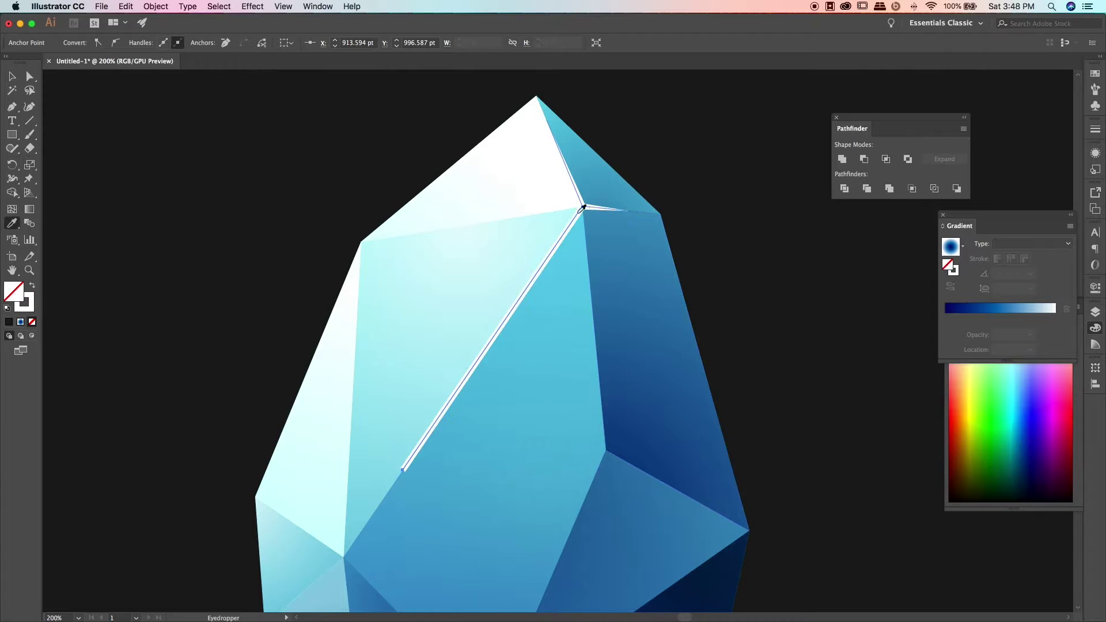
pyautogui.press('v')
# Step: Give the diagonal highlight line a tapered width profile
pyautogui.click(510, 306)
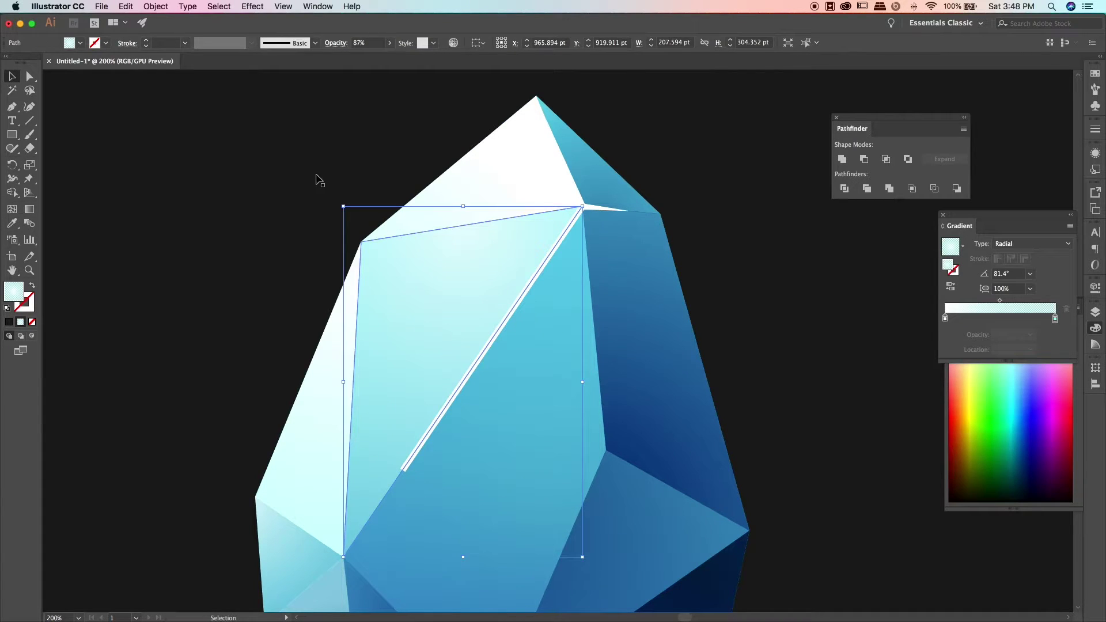
pyautogui.click(540, 279)
pyautogui.click(576, 398)
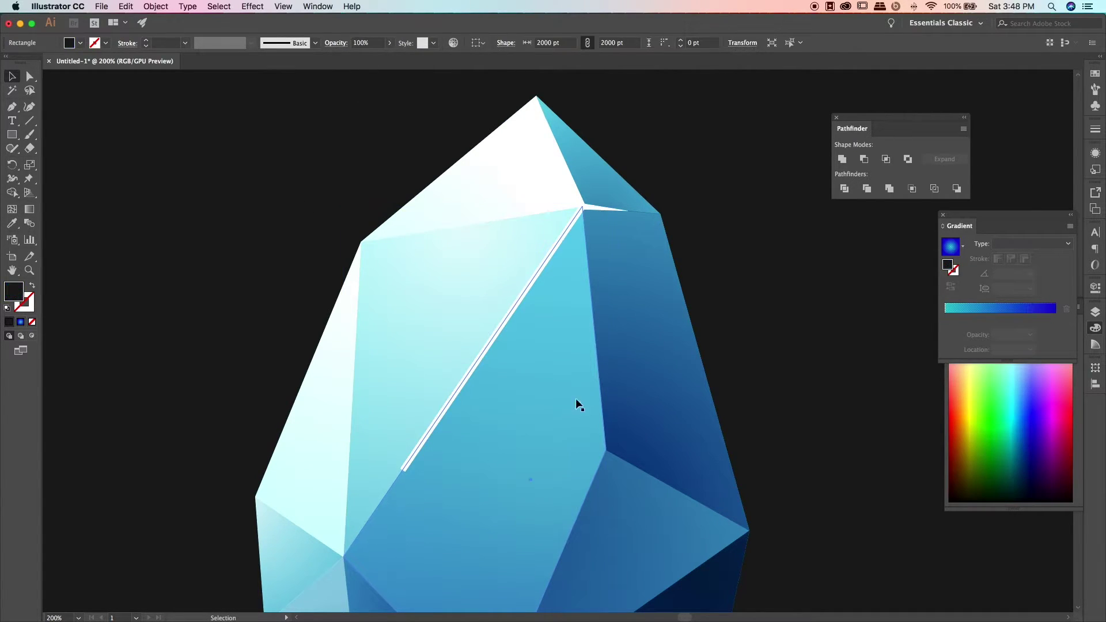
pyautogui.click(409, 459)
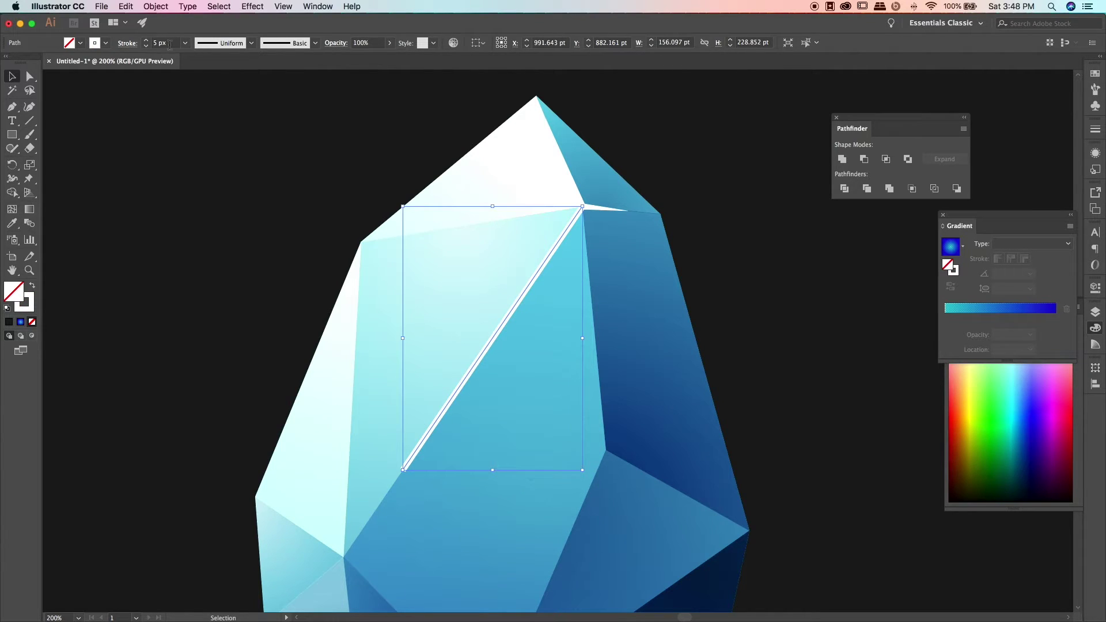
pyautogui.click(251, 43)
pyautogui.click(226, 209)
pyautogui.hotkey('ctrl', '-')
pyautogui.hotkey('ctrl', '-')
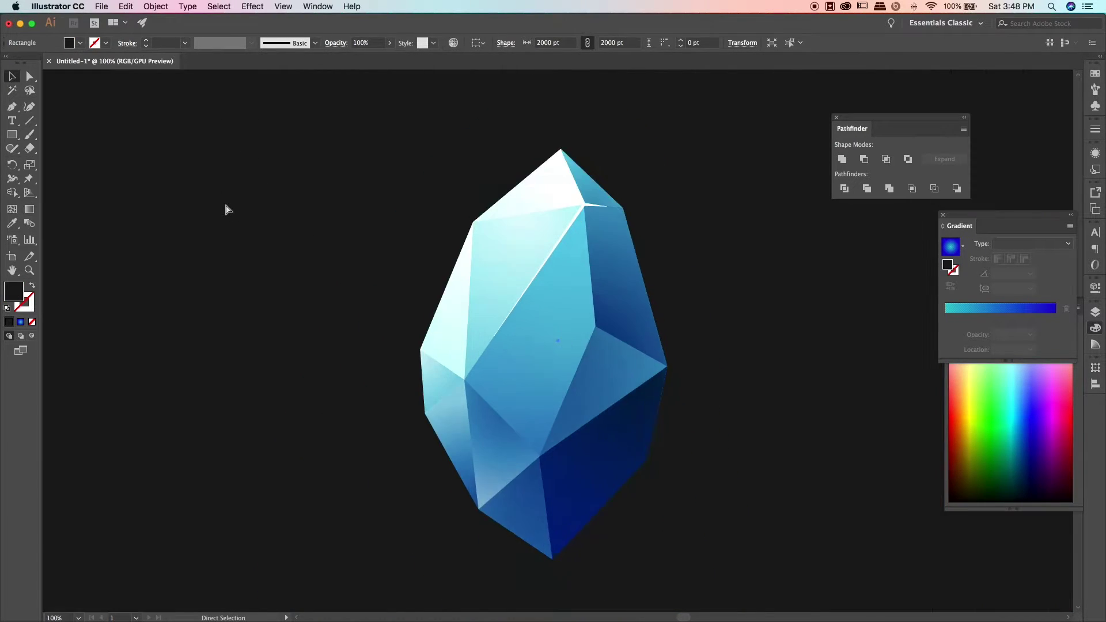
pyautogui.hotkey('ctrl', '+')
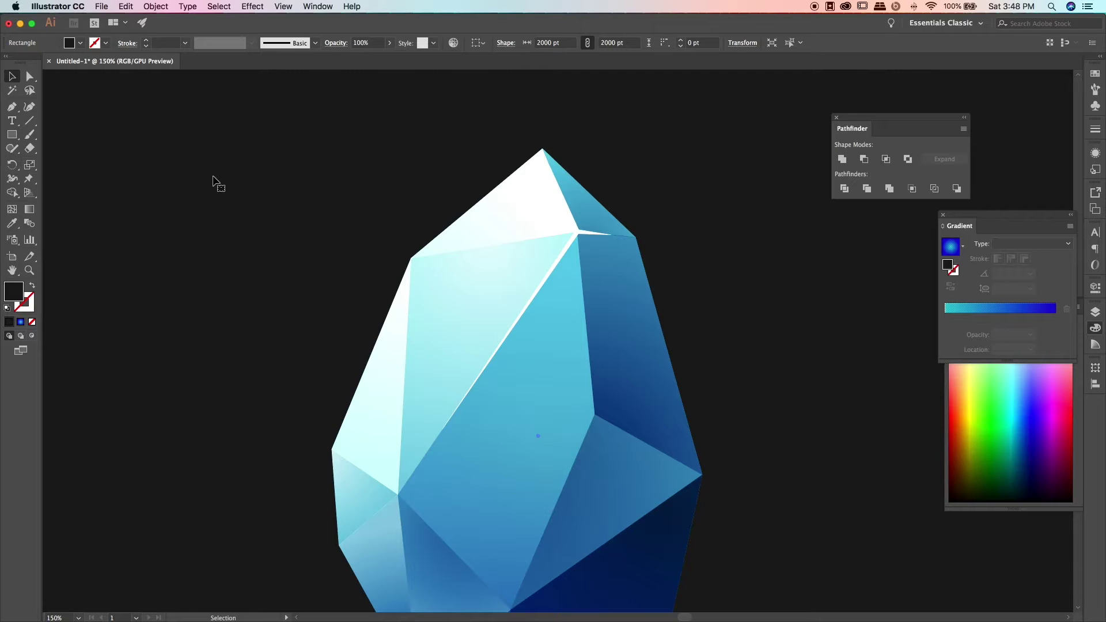
pyautogui.scroll(1, 212, 176)
# Step: Add a tapered highlight line along the pale left facet's upper edge
pyautogui.click(12, 107)
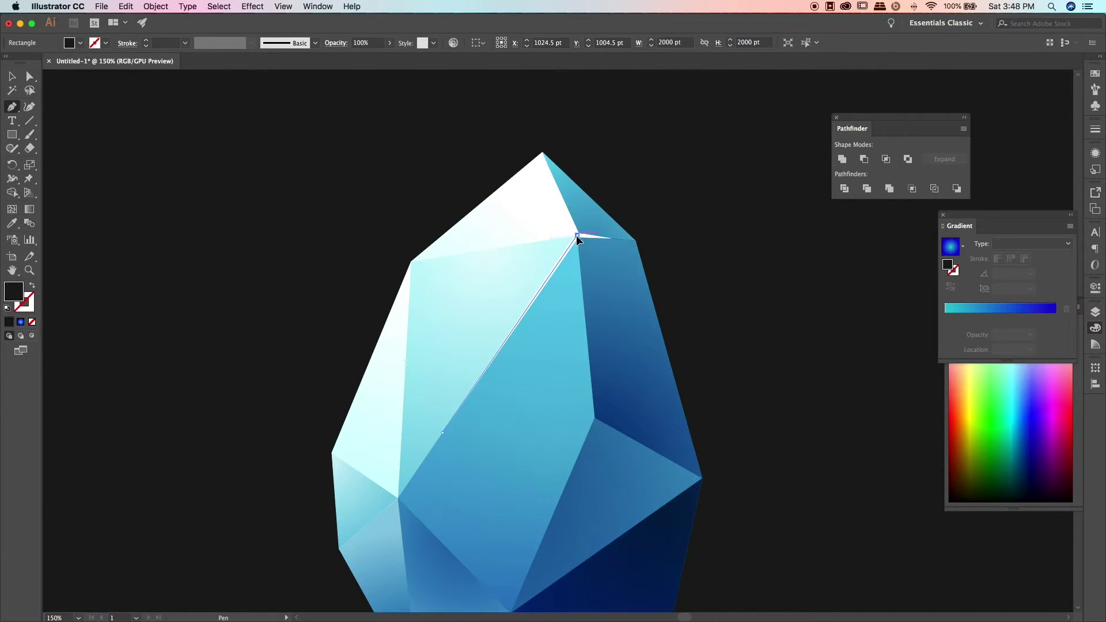
pyautogui.click(411, 261)
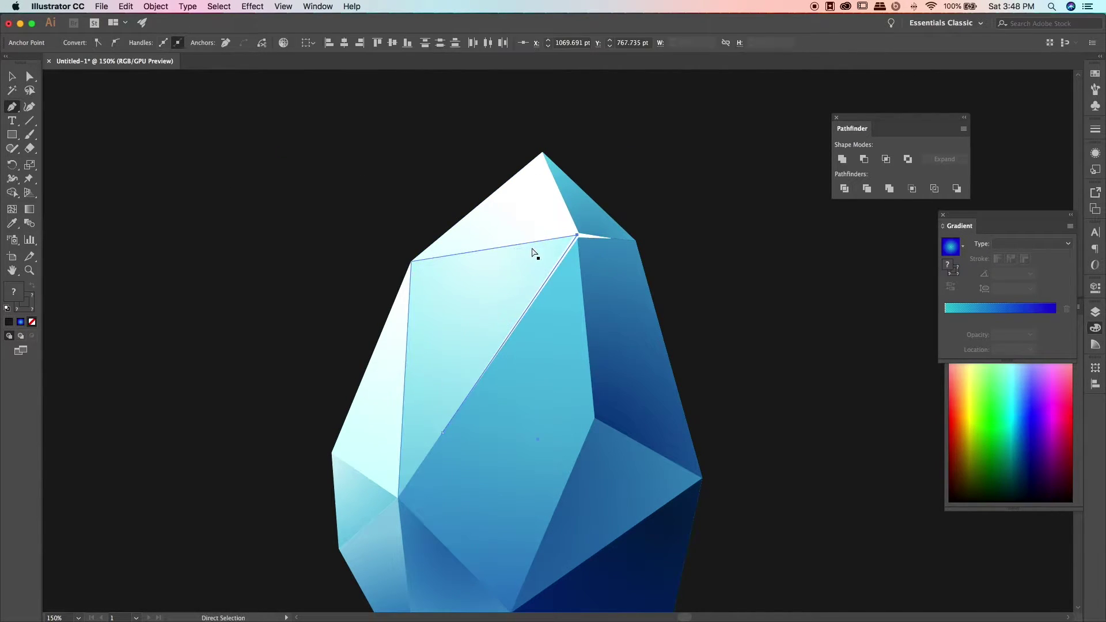
pyautogui.click(468, 253)
pyautogui.click(577, 236)
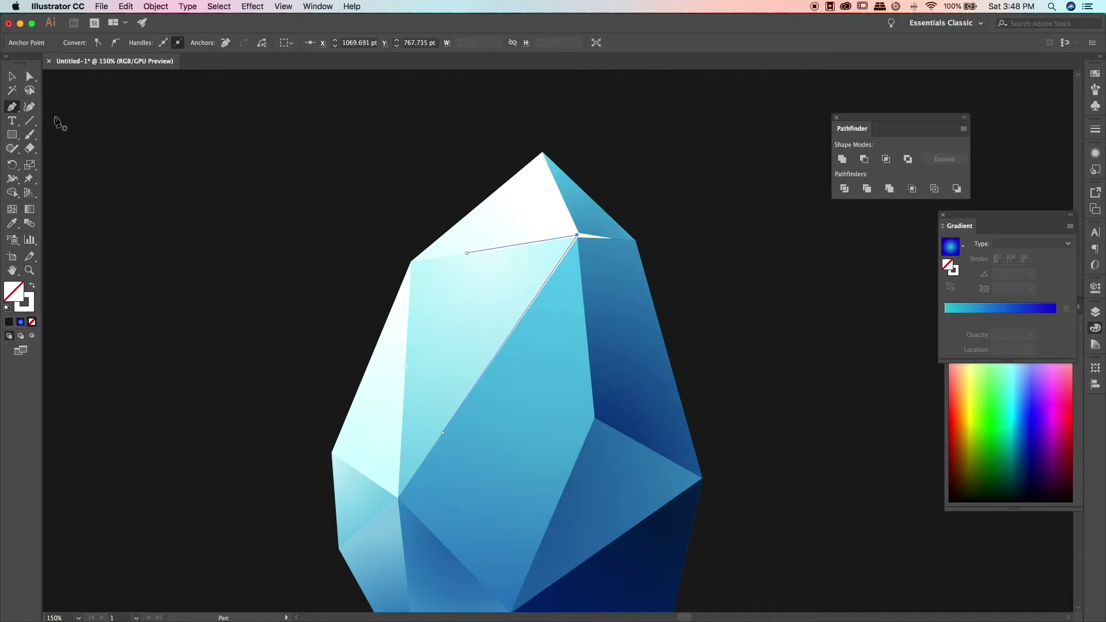
pyautogui.press('v')
pyautogui.click(12, 192)
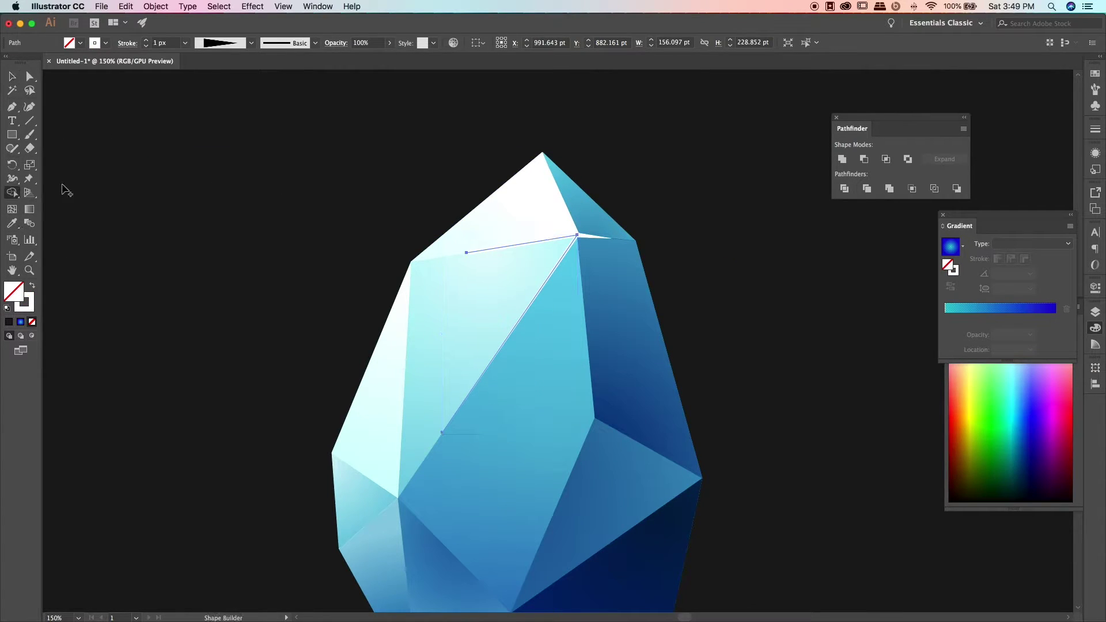
pyautogui.moveTo(466, 253); pyautogui.dragTo(469, 262)
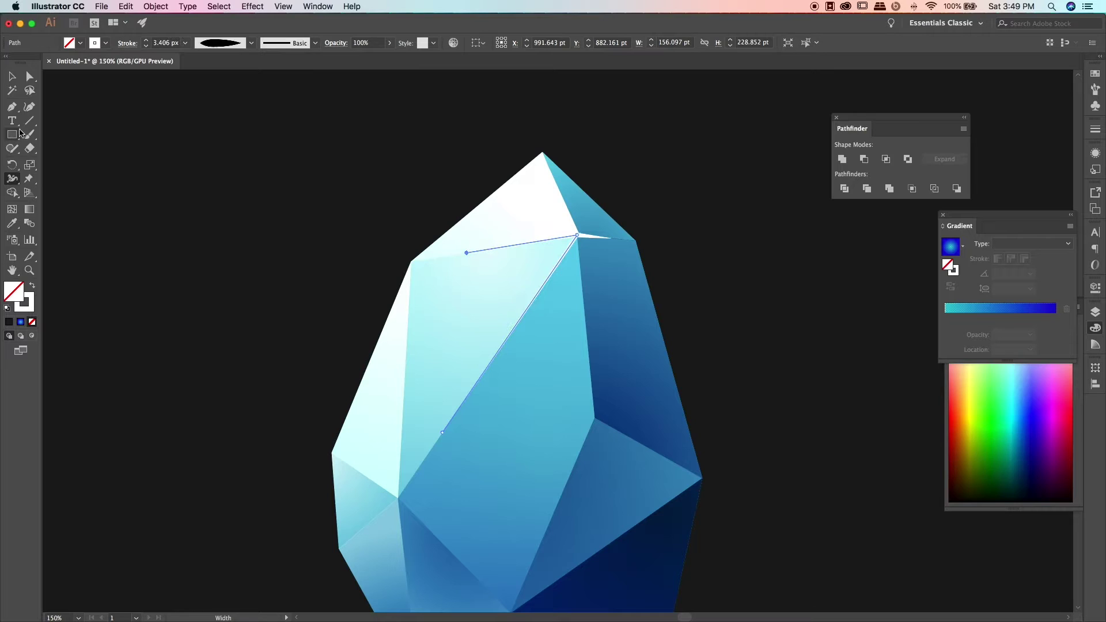
pyautogui.press('v')
pyautogui.click(275, 258)
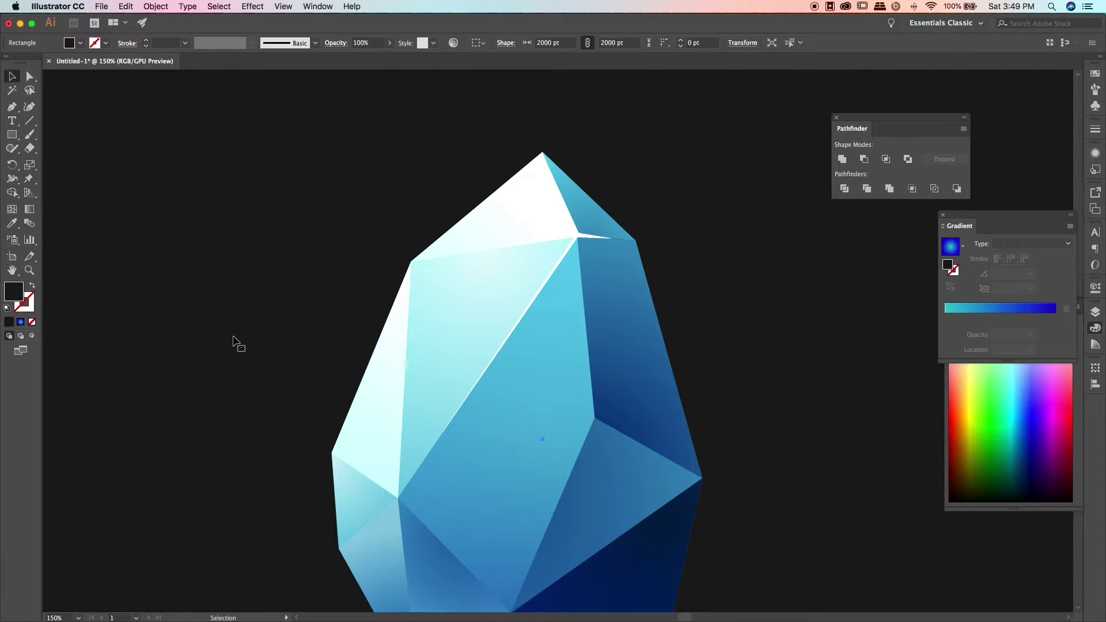
# Step: Draw a short line below the top notch with the white highlight style and a tapered profile
pyautogui.scroll(-2, 254, 308)
pyautogui.press('p')
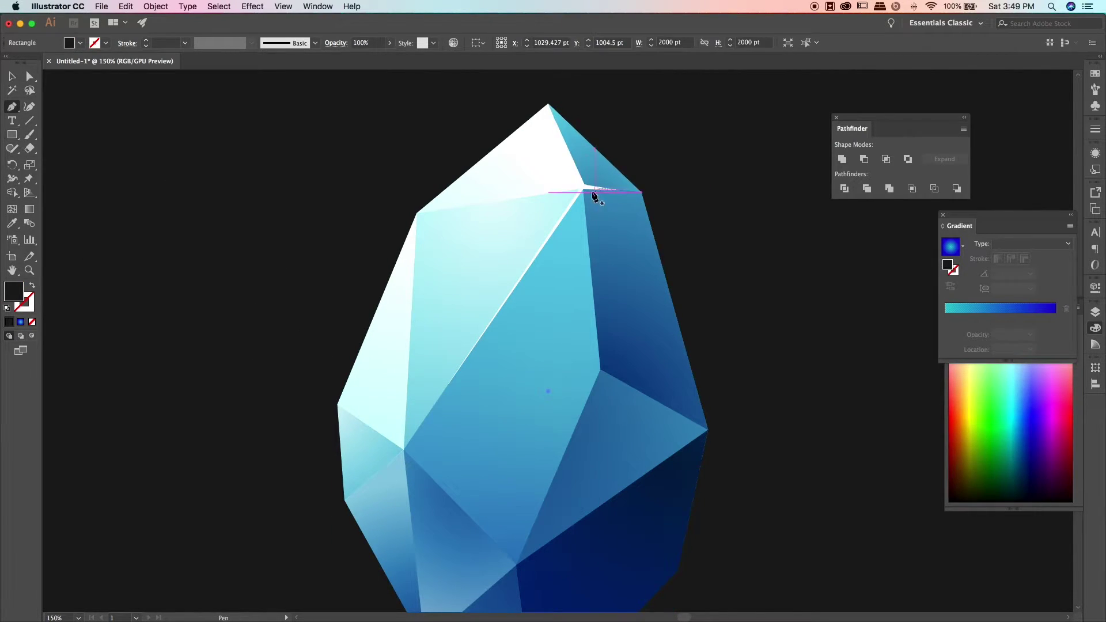
pyautogui.click(582, 187)
pyautogui.click(590, 271)
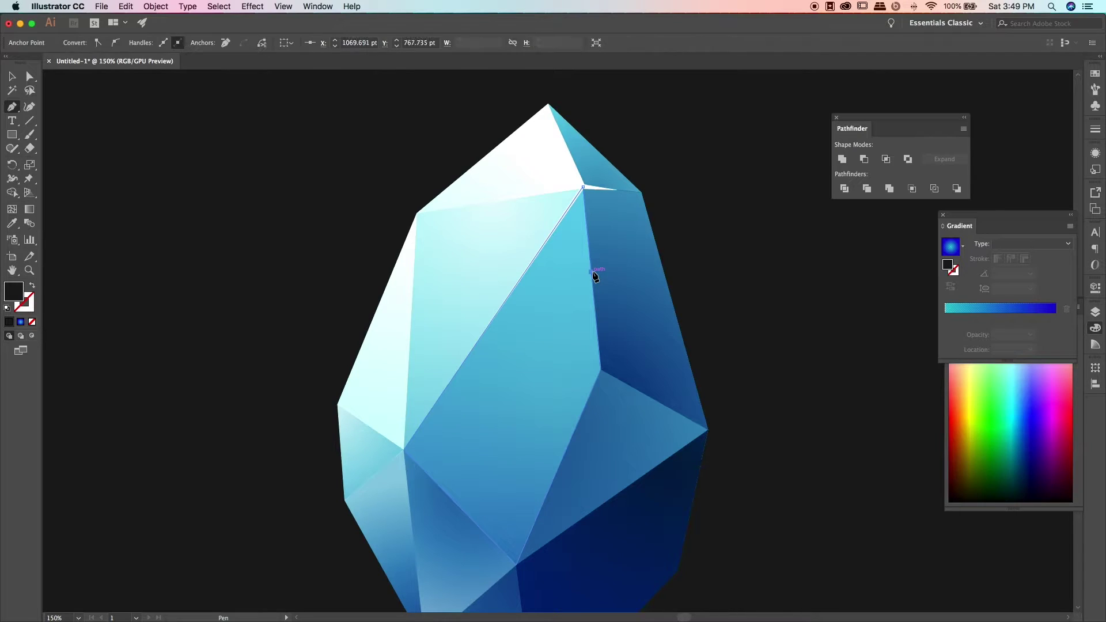
pyautogui.click(12, 76)
pyautogui.press('i')
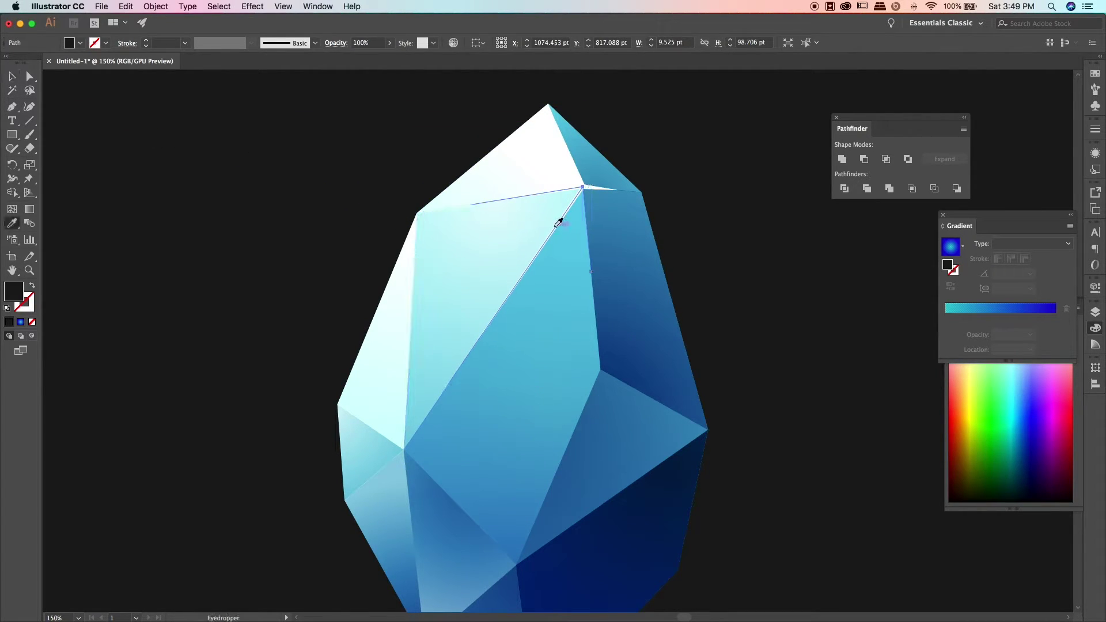
pyautogui.click(558, 218)
pyautogui.click(251, 43)
pyautogui.click(219, 171)
pyautogui.click(11, 77)
pyautogui.click(213, 184)
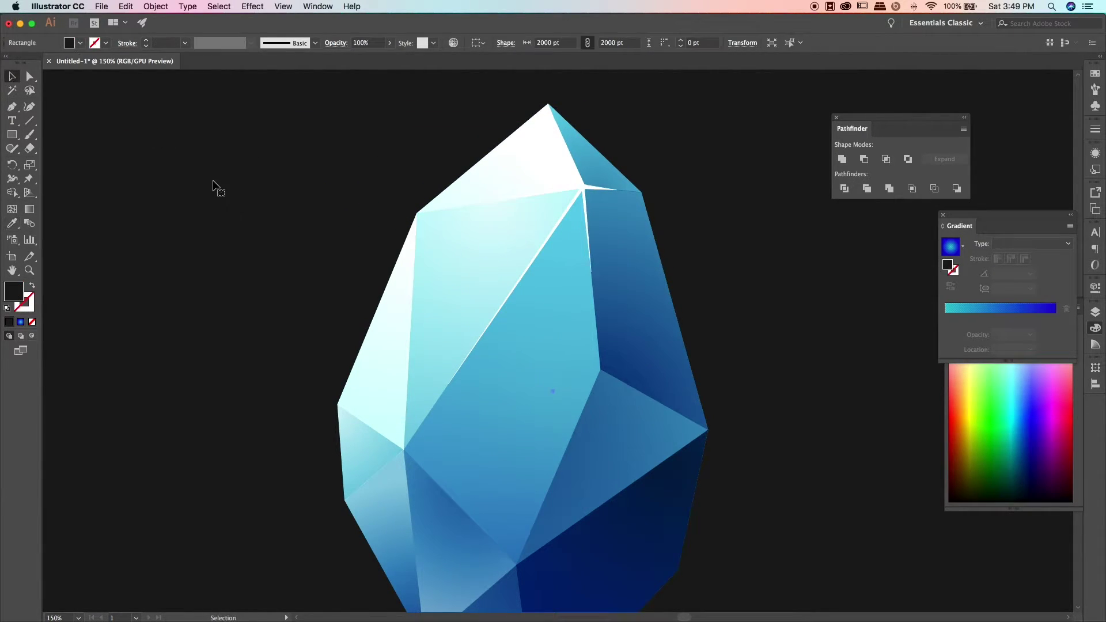
# Step: Fit the artboard in view, then zoom and scroll back onto the crystal
pyautogui.hotkey('ctrl', '0')
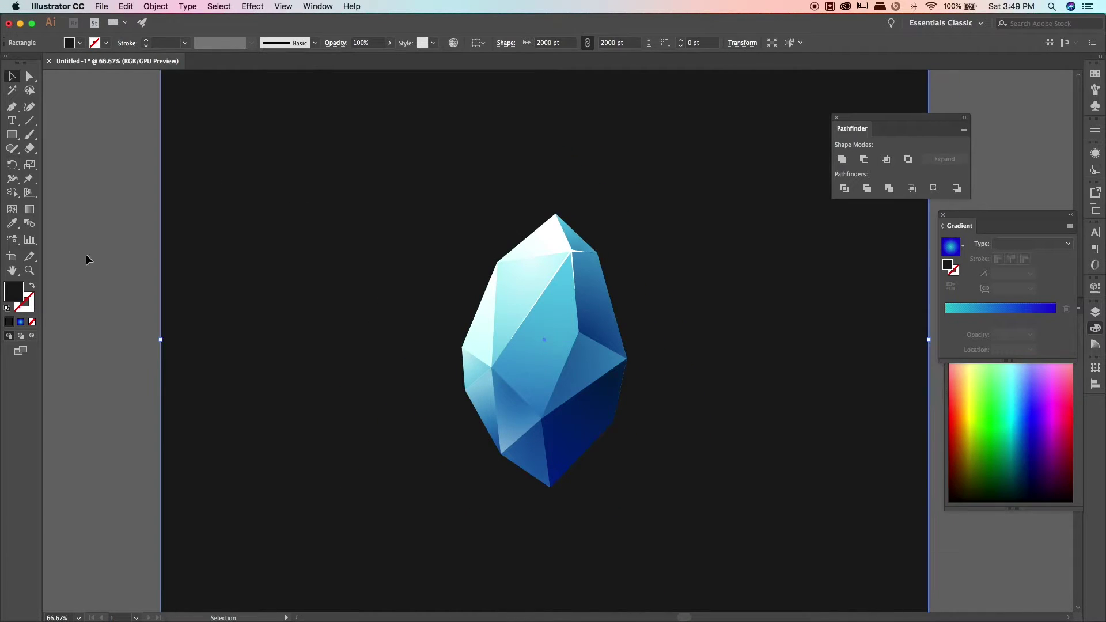
pyautogui.click(72, 262)
pyautogui.hotkey('ctrl', '=')
pyautogui.hotkey('ctrl', '=')
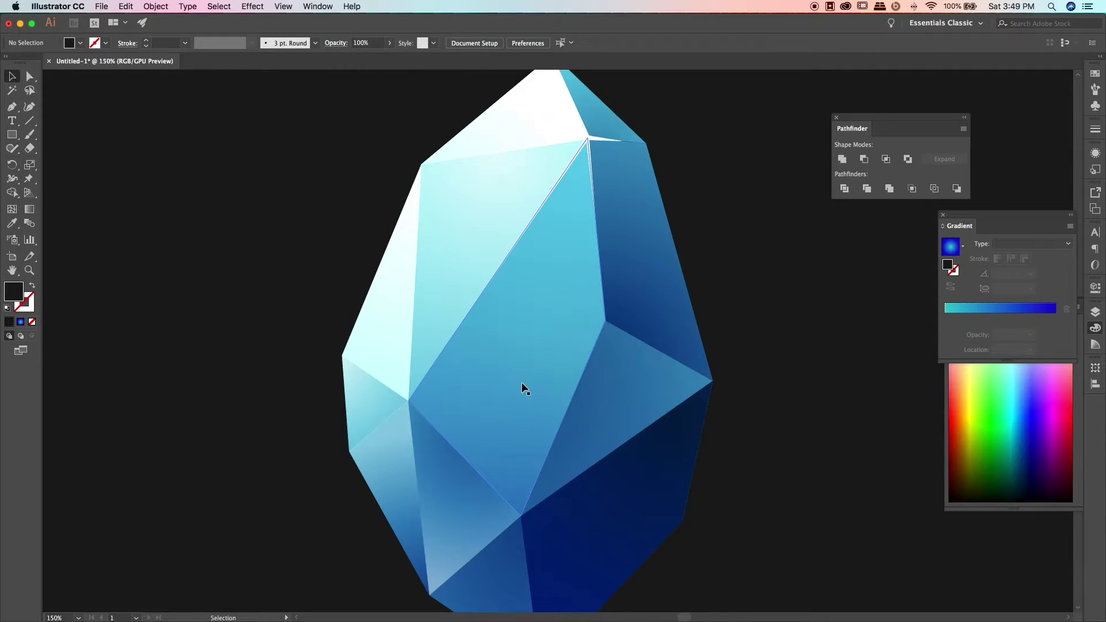
pyautogui.scroll(3, 572, 332)
pyautogui.hscroll(2, 518, 329)
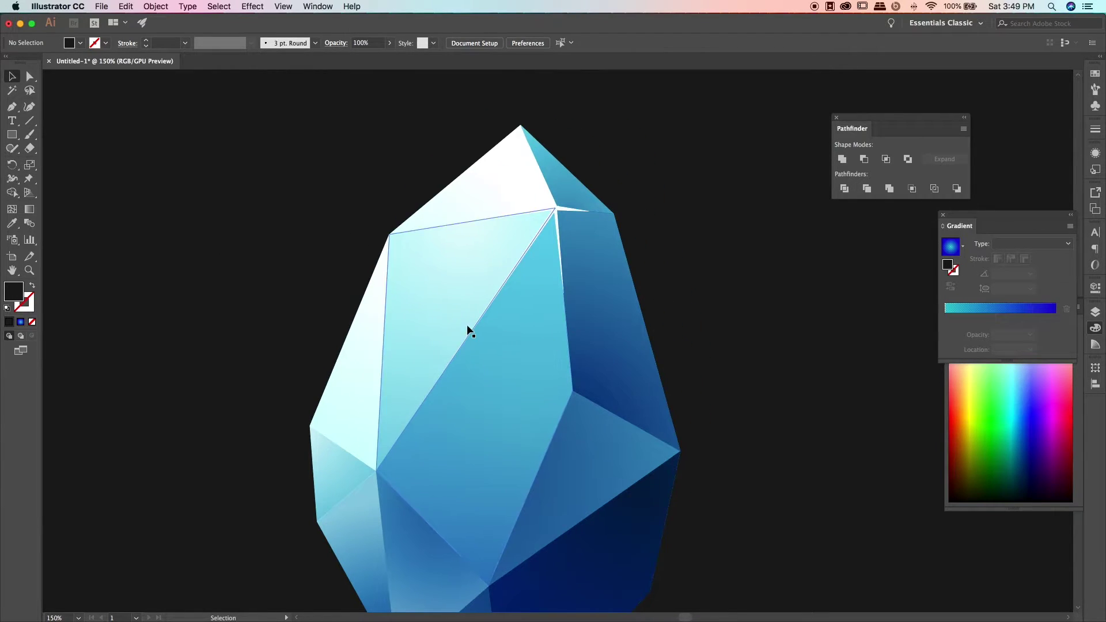
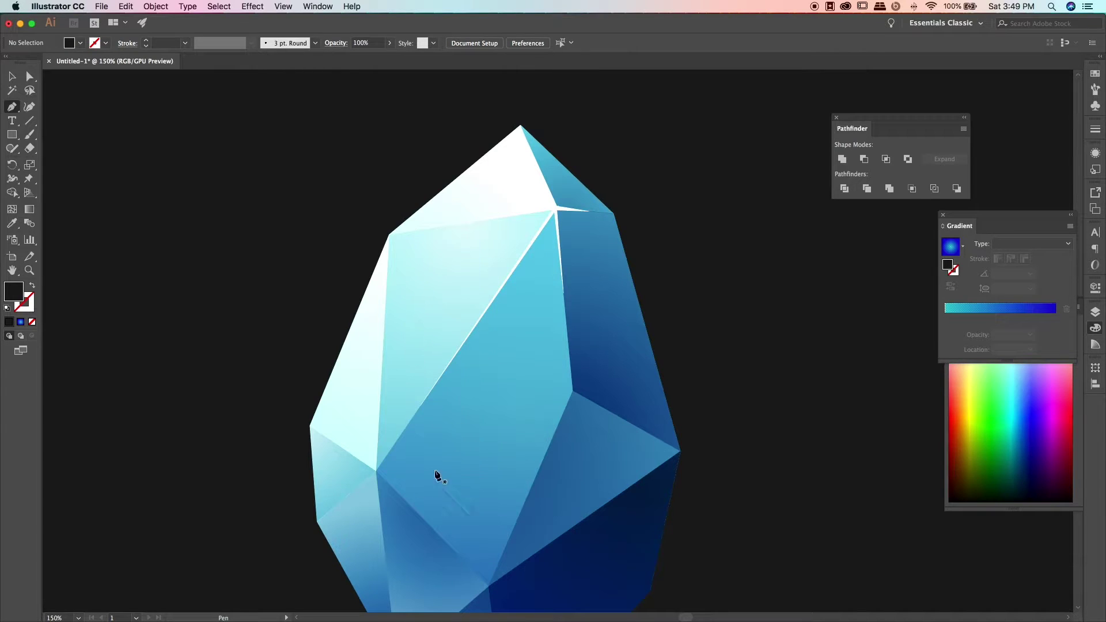
# Step: Draw a triangle facet over the crystal's lower middle and eyedrop a blue facet's gradient onto it
pyautogui.click(375, 471)
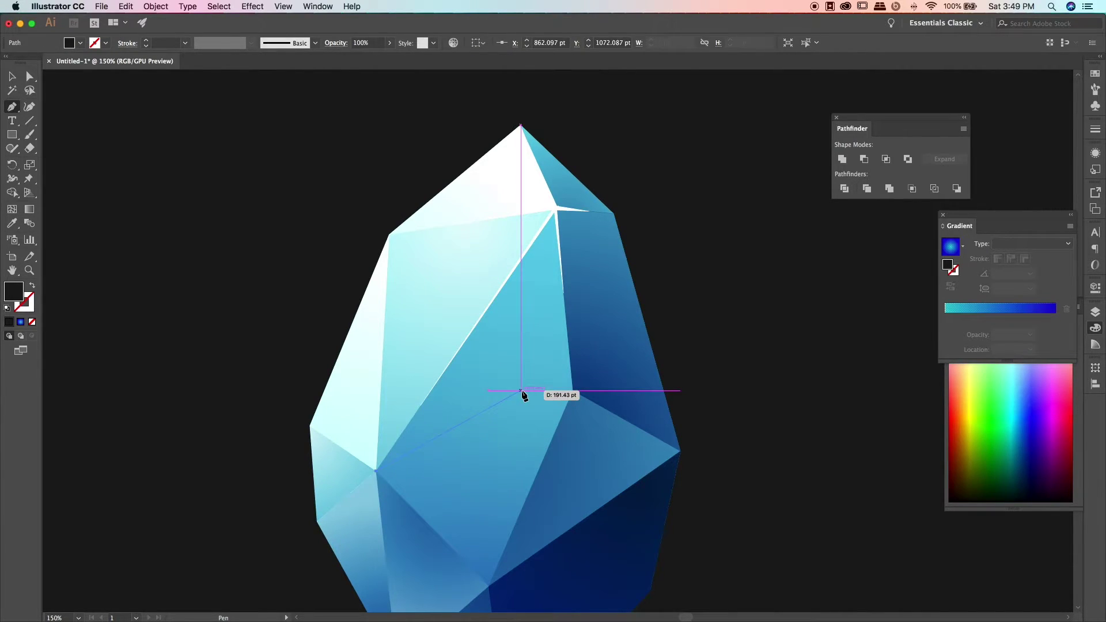
pyautogui.click(520, 390)
pyautogui.click(488, 586)
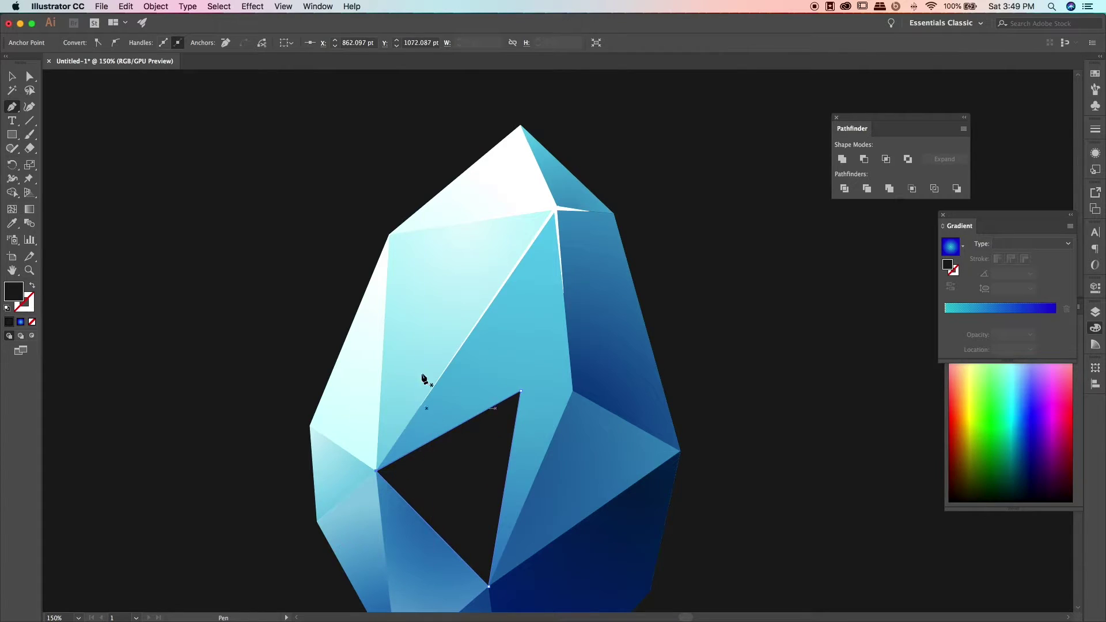
pyautogui.press('i')
pyautogui.click(353, 460)
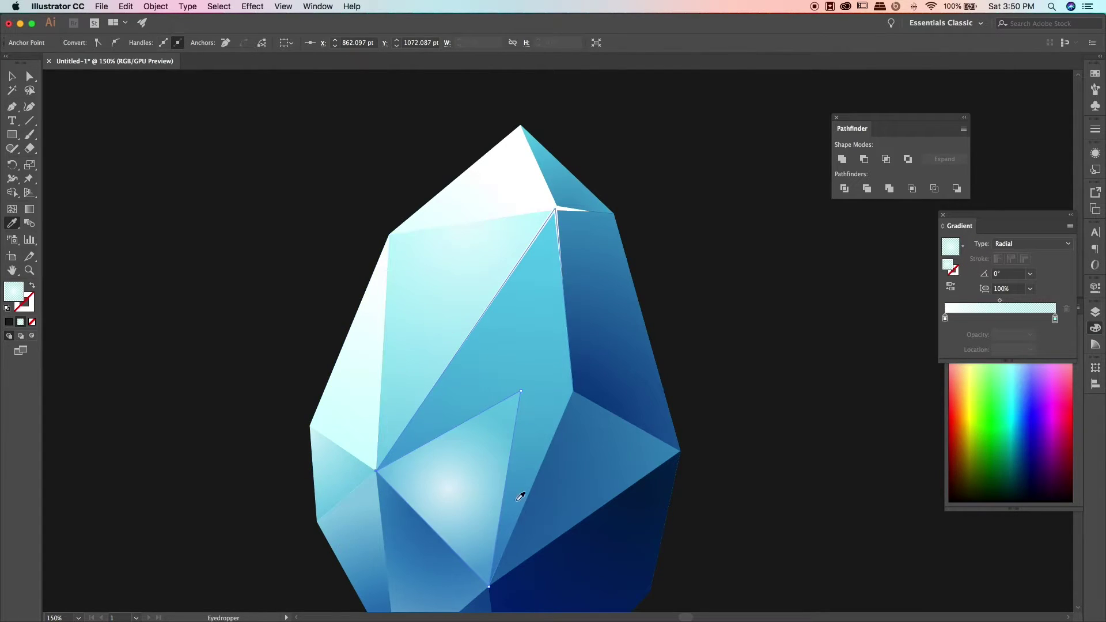
pyautogui.click(531, 333)
pyautogui.click(545, 382)
pyautogui.click(508, 338)
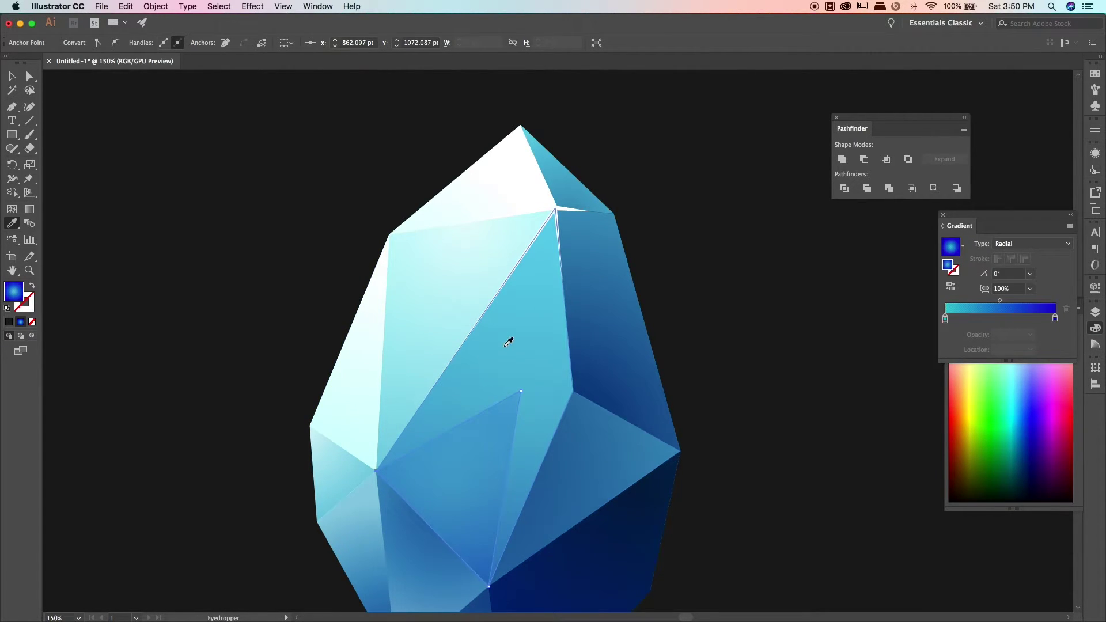
# Step: Reverse the gradient, lower the teal stop's opacity and lighten the blue stop
pyautogui.doubleClick(1055, 317)
pyautogui.press('Escape')
pyautogui.click(950, 286)
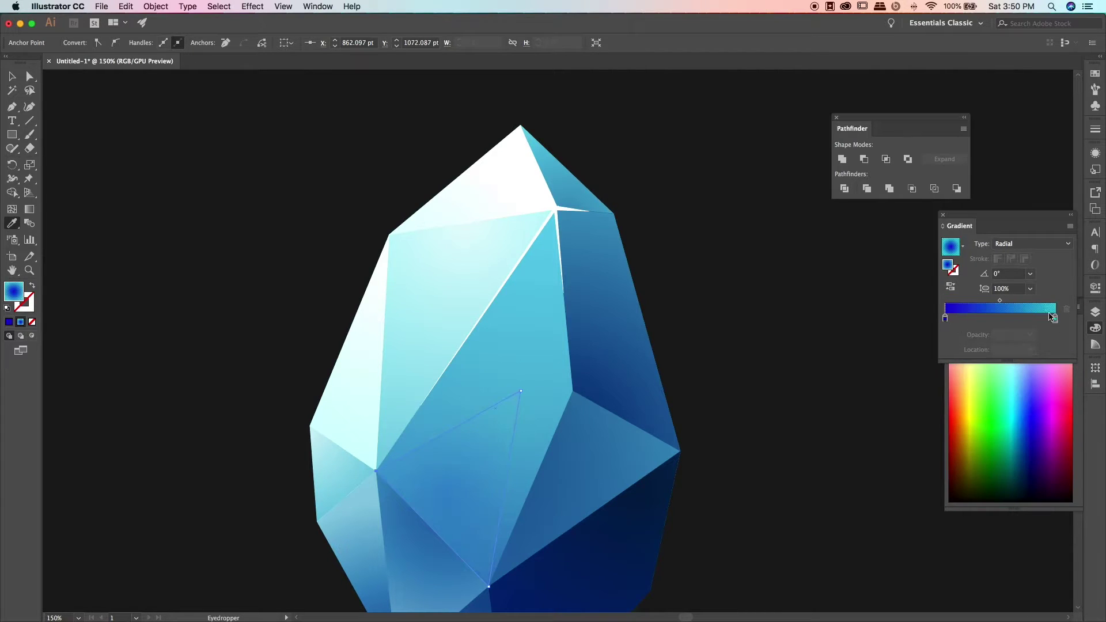
pyautogui.click(1055, 318)
pyautogui.doubleClick(1055, 319)
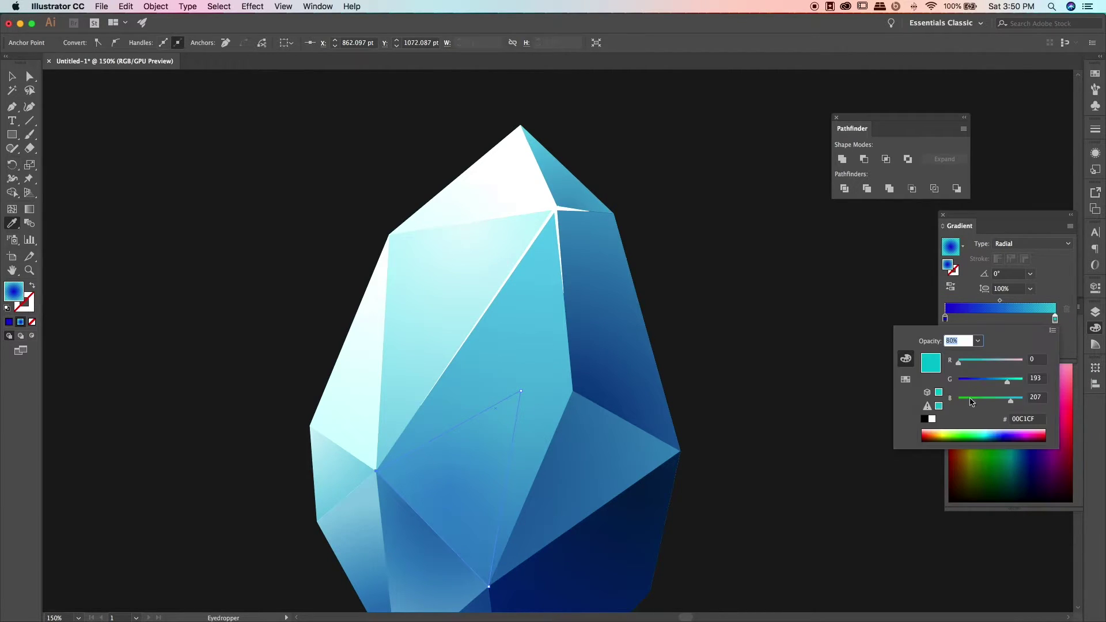
pyautogui.press('Escape')
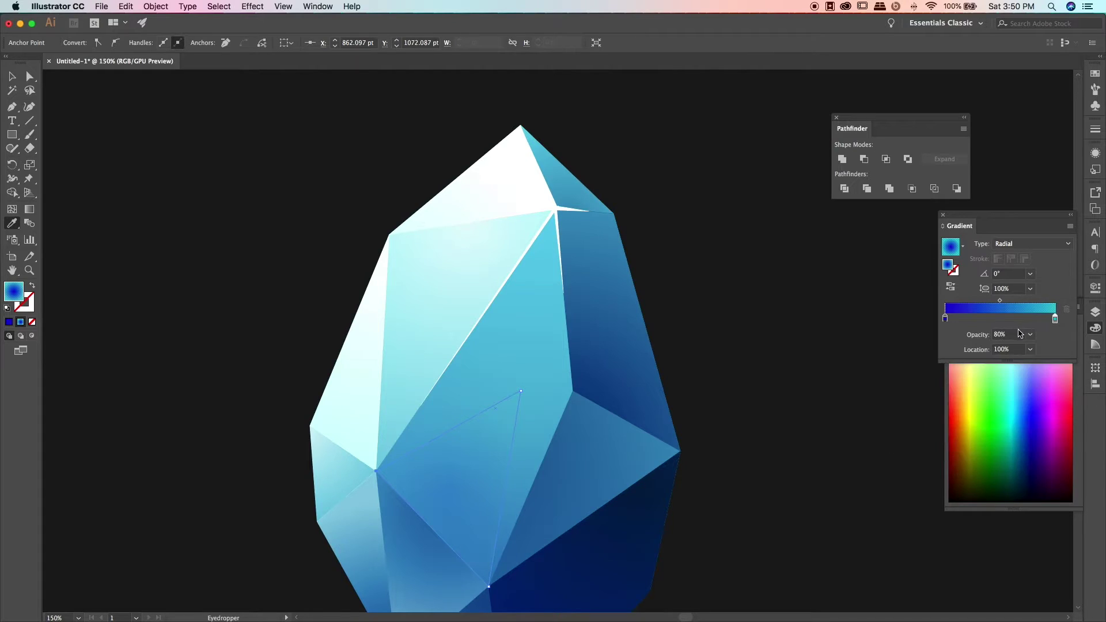
pyautogui.click(1031, 337)
pyautogui.doubleClick(945, 318)
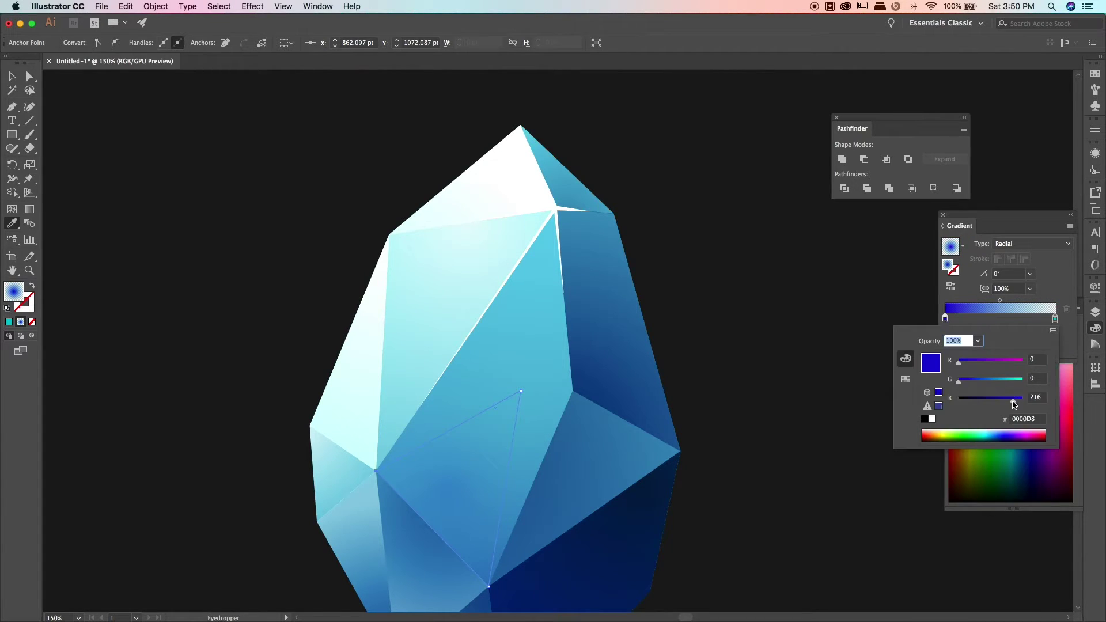
pyautogui.moveTo(958, 380); pyautogui.dragTo(991, 384)
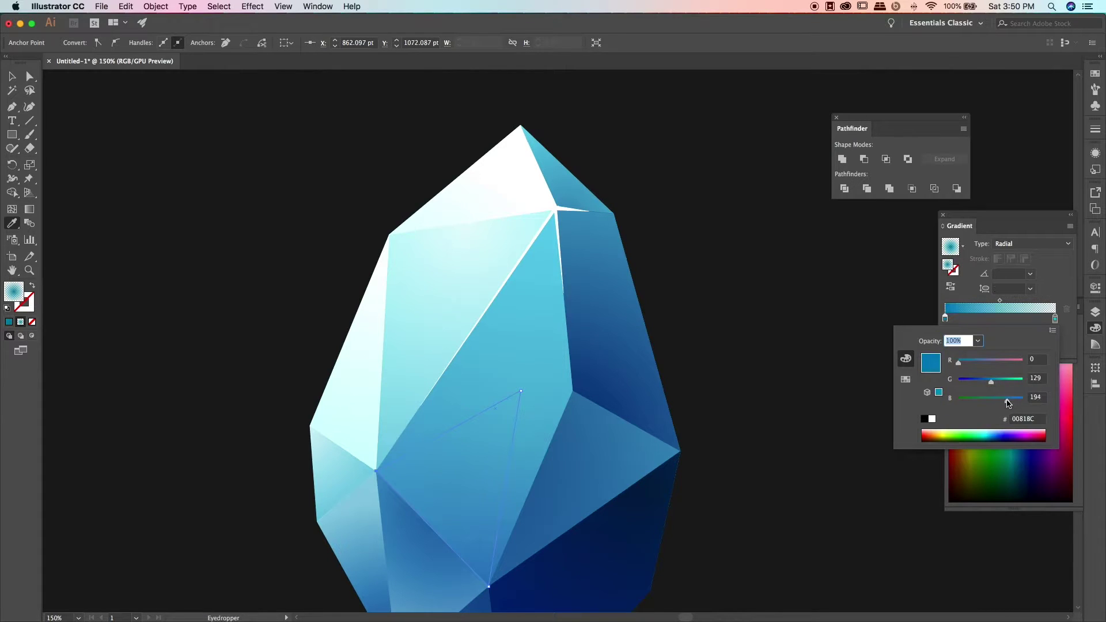
pyautogui.moveTo(989, 384); pyautogui.dragTo(985, 383)
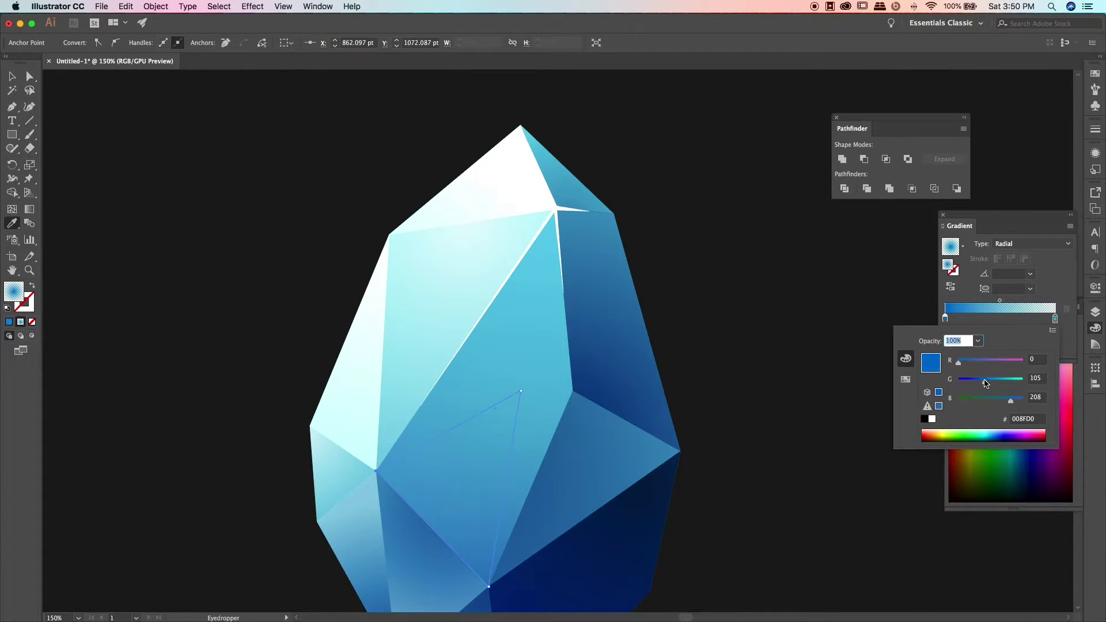
pyautogui.click(86, 236)
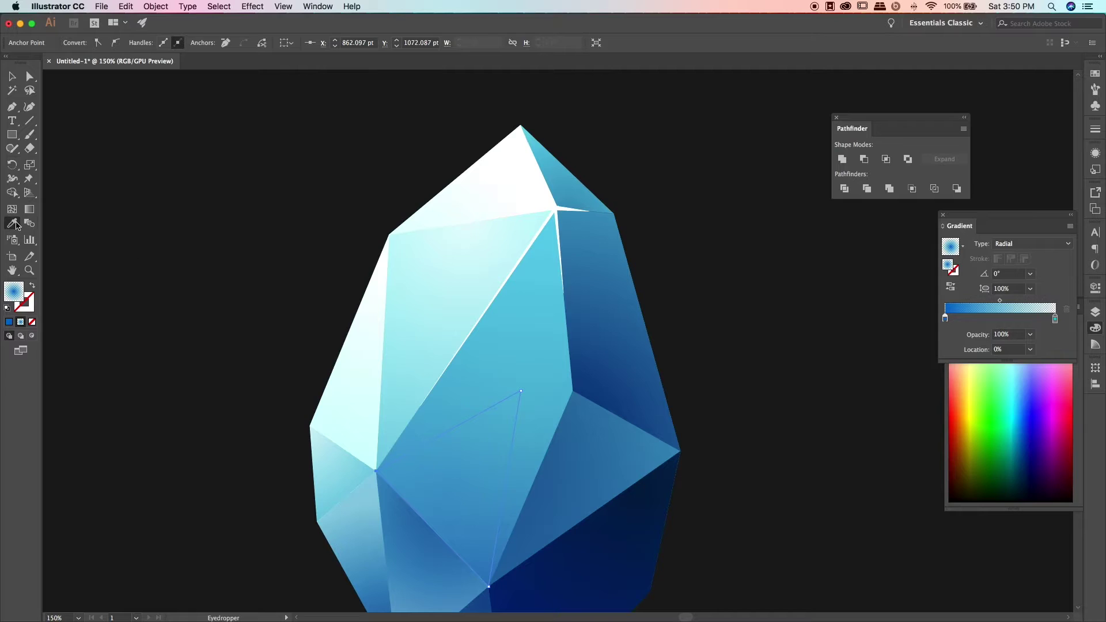
# Step: Drag the triangle's gradient to run vertically down the facet, then deselect
pyautogui.click(30, 209)
pyautogui.moveTo(450, 425); pyautogui.dragTo(506, 582)
pyautogui.moveTo(484, 410); pyautogui.dragTo(473, 592)
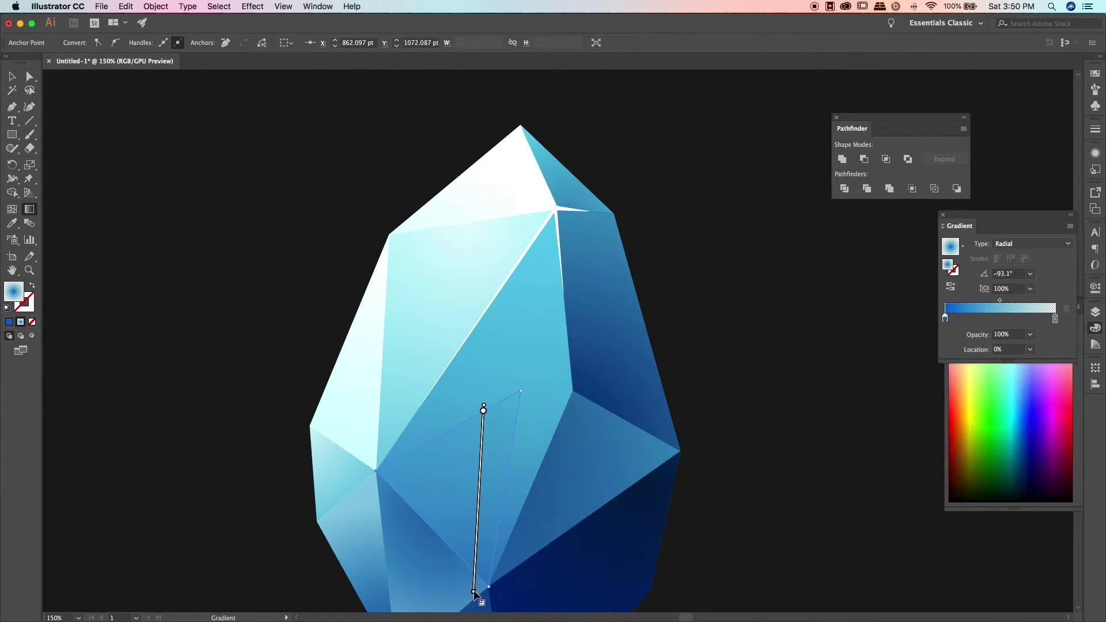
pyautogui.press('v')
pyautogui.click(156, 230)
pyautogui.scroll(-3, 155, 230)
# Step: Set the new triangle to 49% opacity and angle its gradient sideways across the facet
pyautogui.click(639, 251)
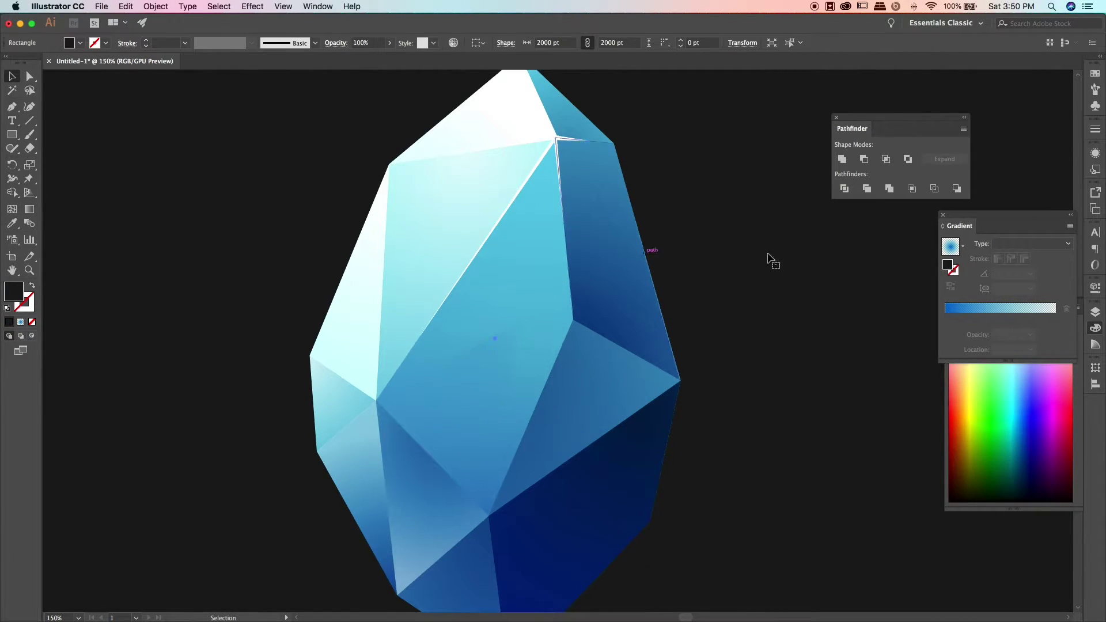
pyautogui.click(486, 363)
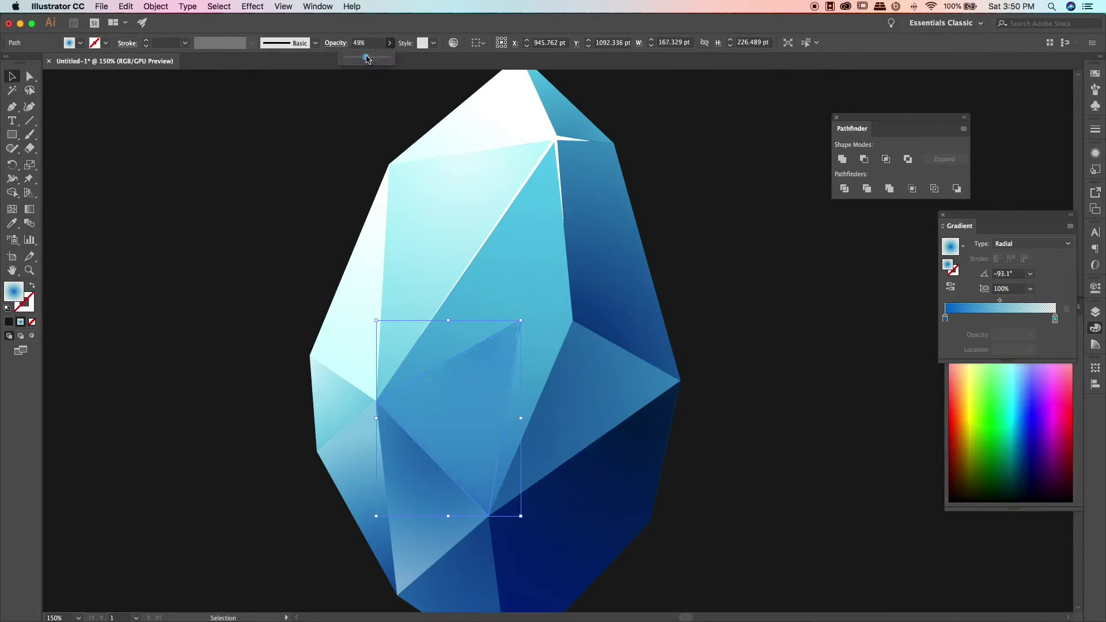
pyautogui.click(742, 226)
pyautogui.click(509, 385)
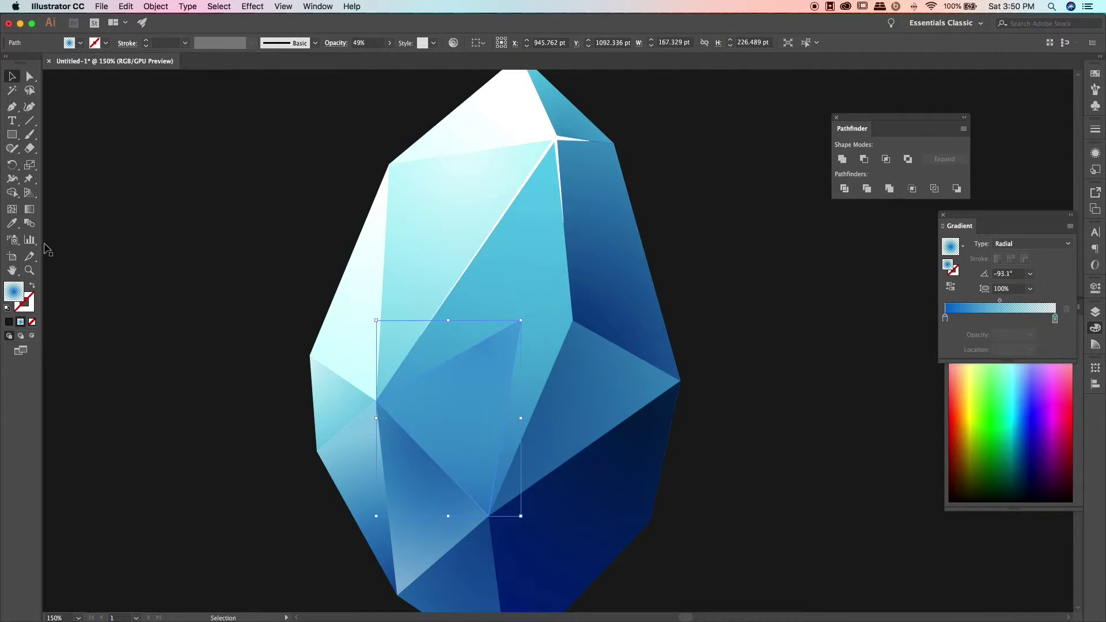
pyautogui.press('g')
pyautogui.moveTo(379, 404)
pyautogui.mouseDown()
pyautogui.moveTo(541, 377)
pyautogui.moveTo(500, 382)
pyautogui.mouseUp()
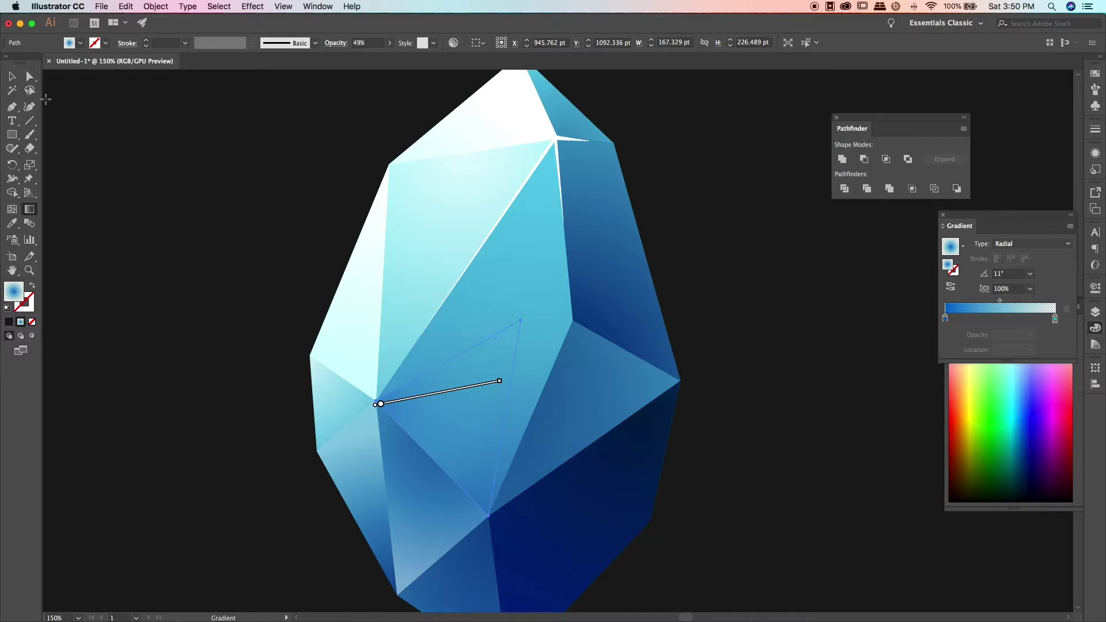
pyautogui.press('v')
pyautogui.click(156, 228)
# Step: Move the triangle's top corner right to reach the neighbouring facet edge
pyautogui.hotkey('ctrl', '-')
pyautogui.hotkey('ctrl', '-')
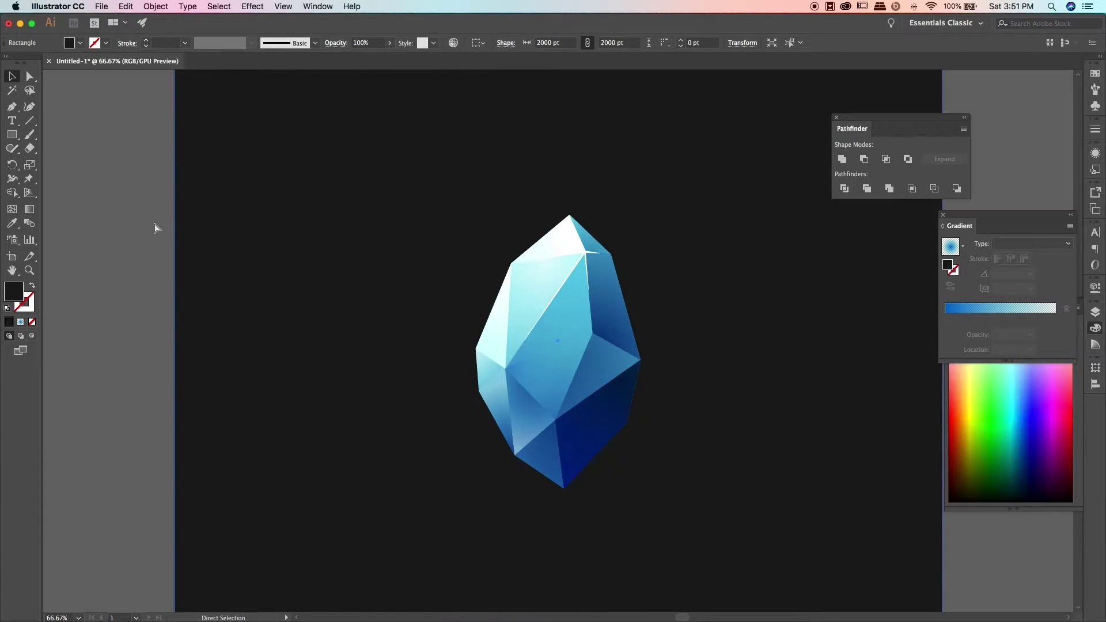
pyautogui.hotkey('ctrl', '+')
pyautogui.hotkey('ctrl', '+')
pyautogui.click(513, 405)
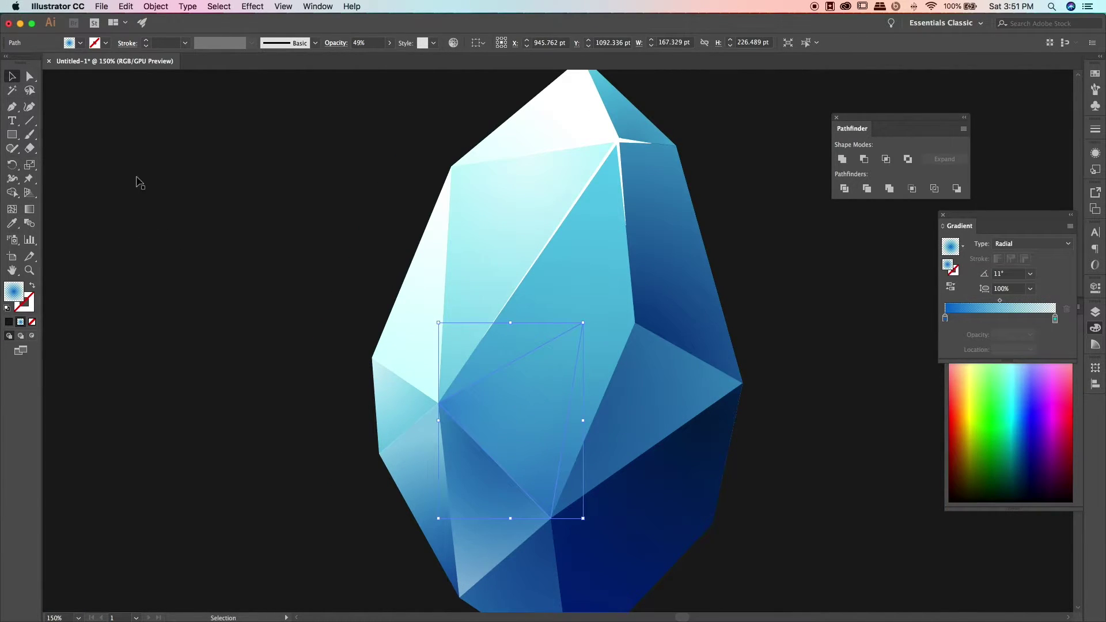
pyautogui.keyDown('shift'); pyautogui.click(582, 326); pyautogui.keyUp('shift')
pyautogui.press('a')
pyautogui.moveTo(583, 324); pyautogui.dragTo(634, 323)
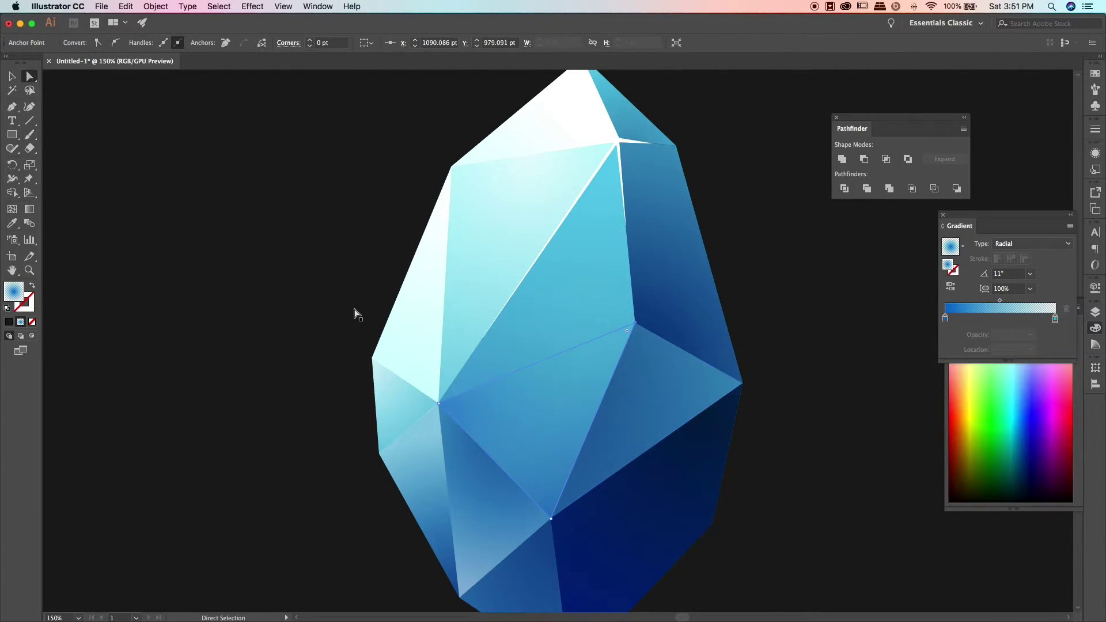
# Step: Reselect the translucent triangle facet with its gradient controls visible
pyautogui.click(30, 209)
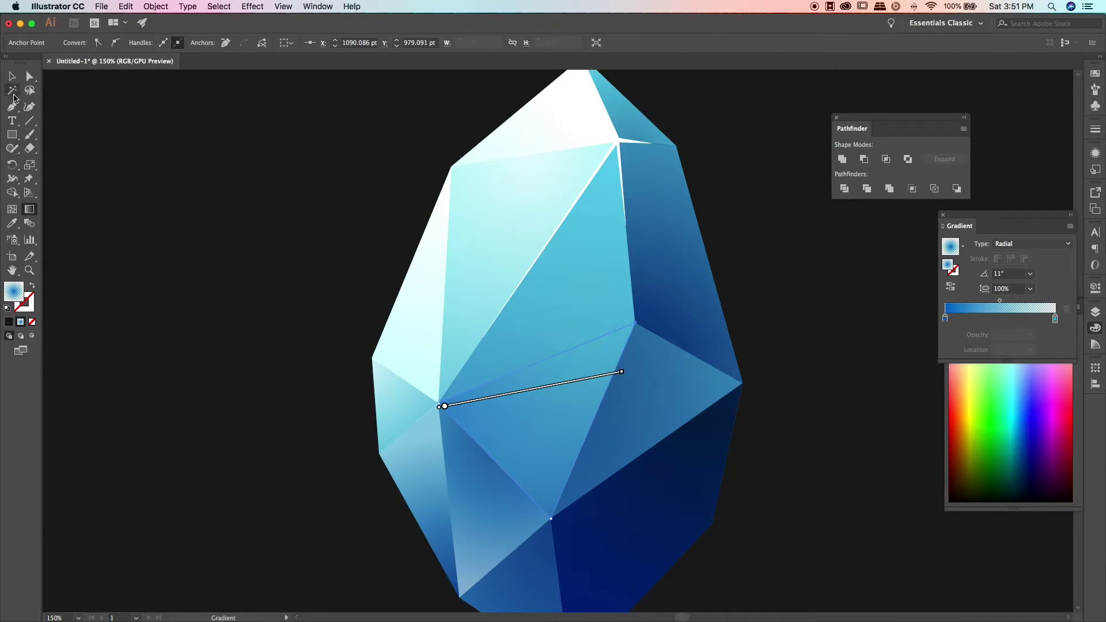
pyautogui.press('v')
pyautogui.click(194, 198)
pyautogui.scroll(2, 180, 203)
pyautogui.click(492, 494)
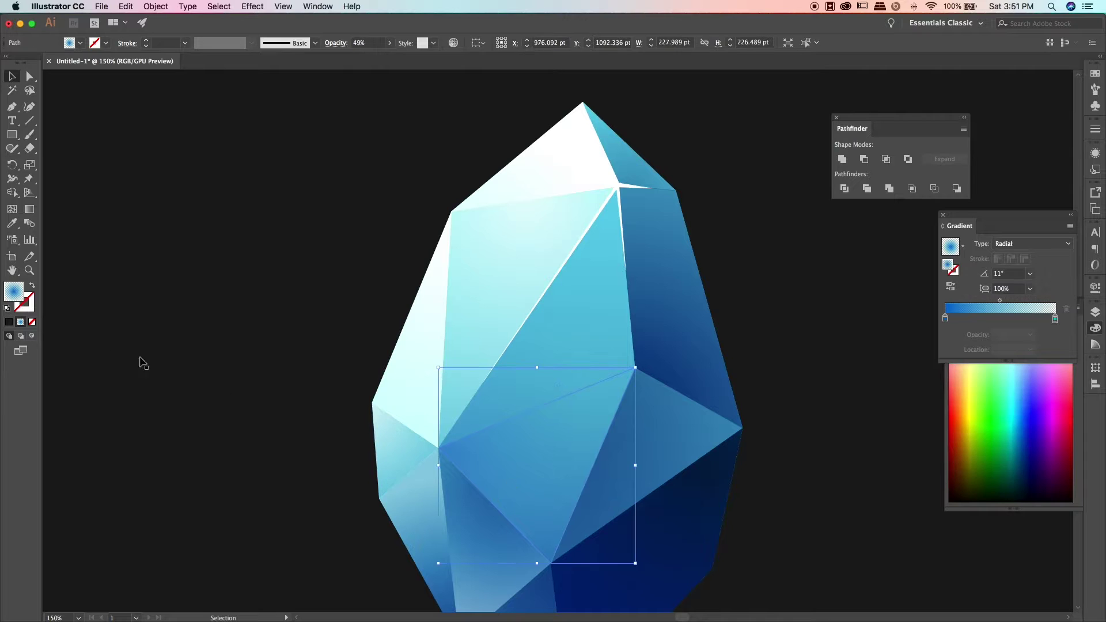
pyautogui.press('v')
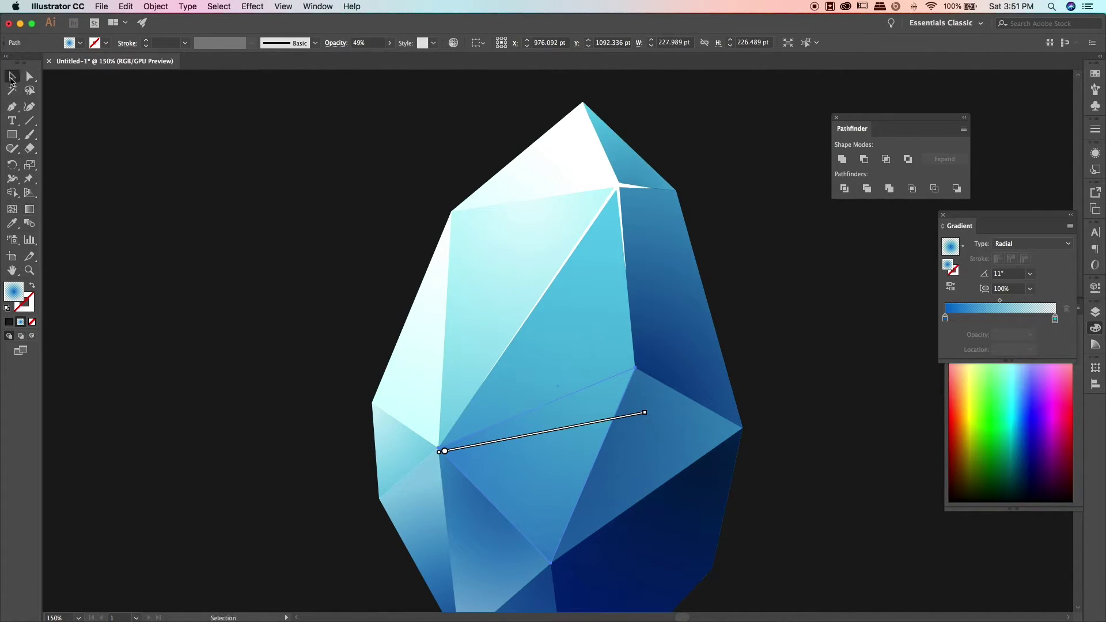
pyautogui.click(316, 262)
pyautogui.hscroll(3, 313, 257)
pyautogui.click(416, 401)
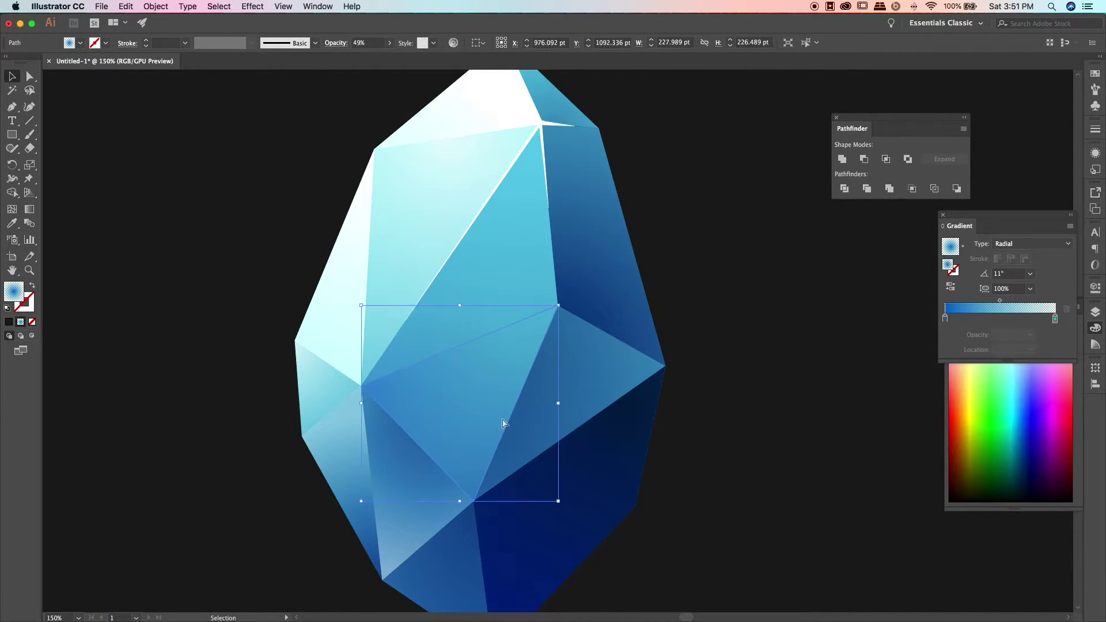
# Step: Move the translucent triangle onto the upper crystal, pinning its corners to the crystal's corners
pyautogui.moveTo(634, 352); pyautogui.dragTo(604, 261)
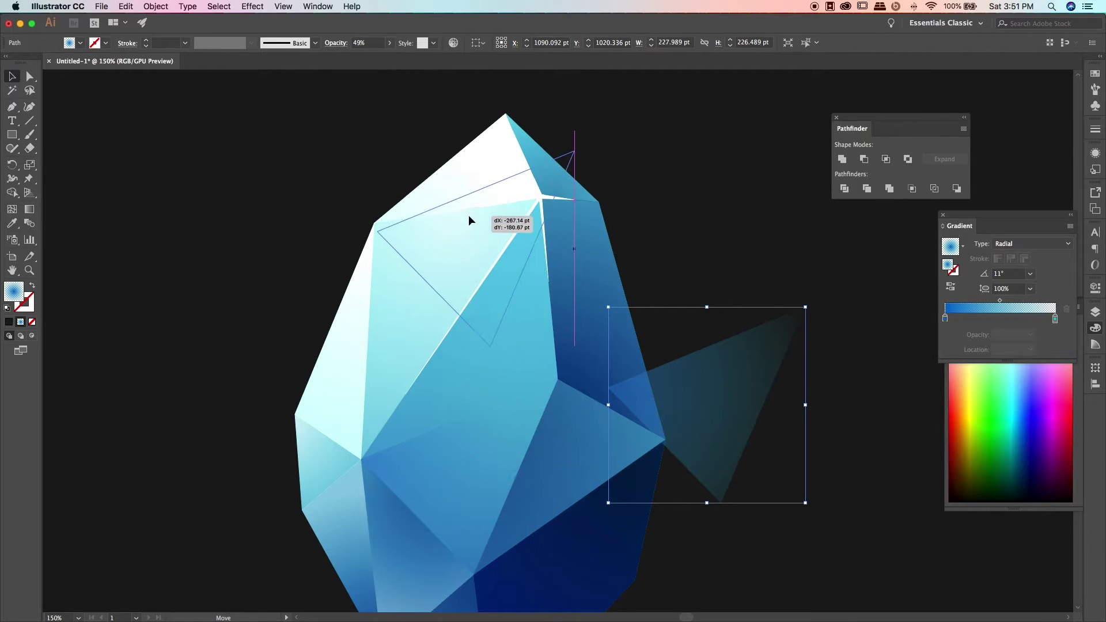
pyautogui.press('a')
pyautogui.moveTo(592, 219); pyautogui.dragTo(540, 196)
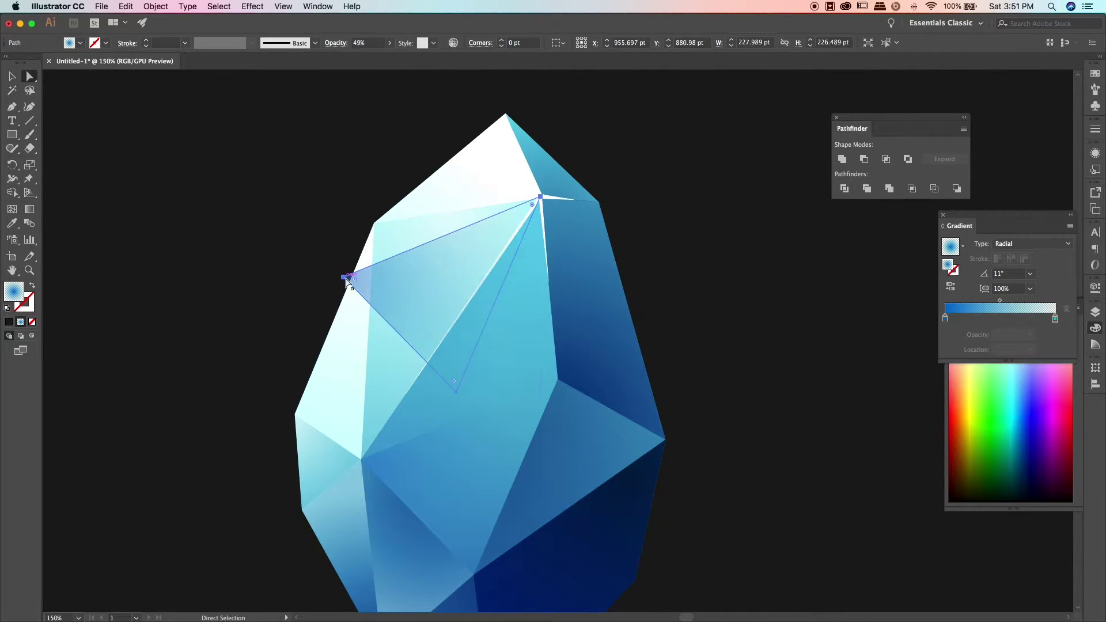
pyautogui.moveTo(347, 281); pyautogui.dragTo(378, 226)
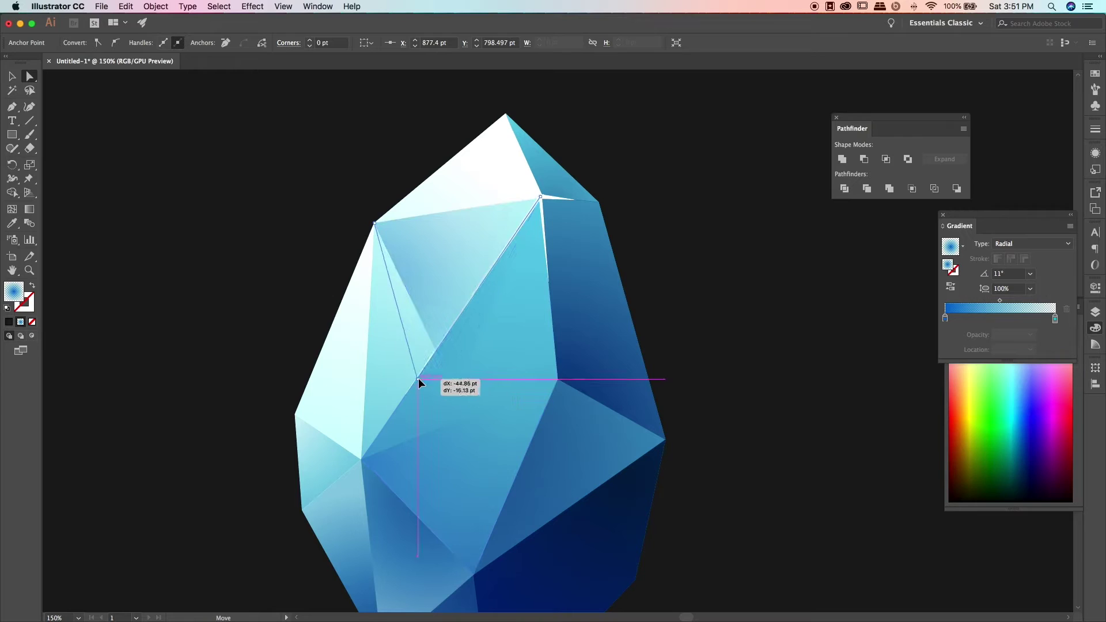
pyautogui.moveTo(454, 390); pyautogui.dragTo(419, 375)
# Step: Pull the triangle's bottom corner up and to the left, then reselect the highlight triangle
pyautogui.press('v')
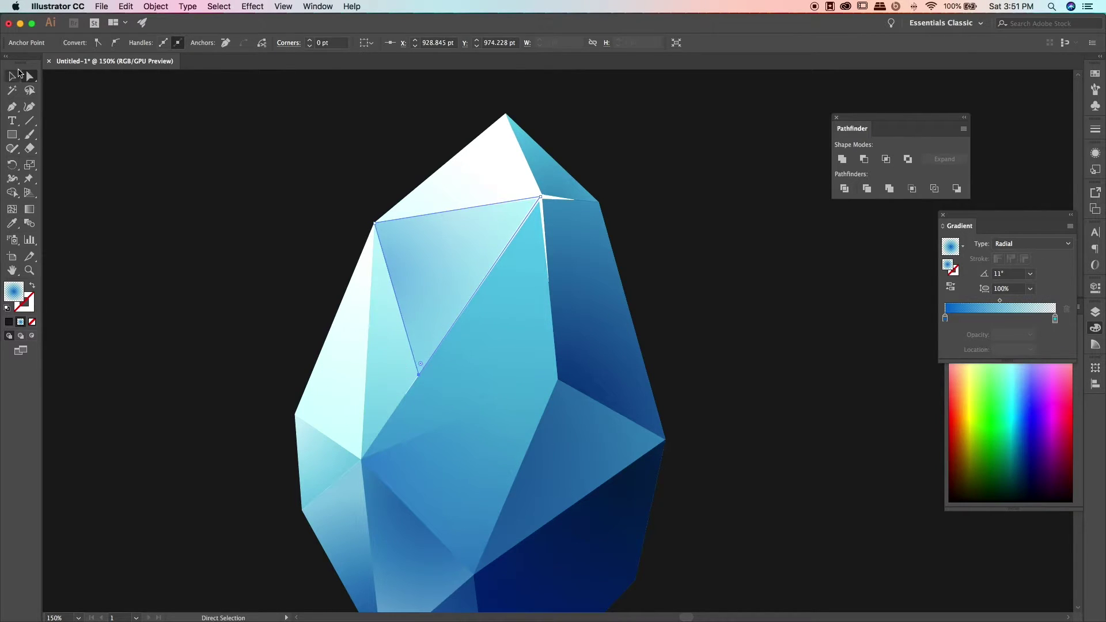
pyautogui.click(209, 204)
pyautogui.click(425, 258)
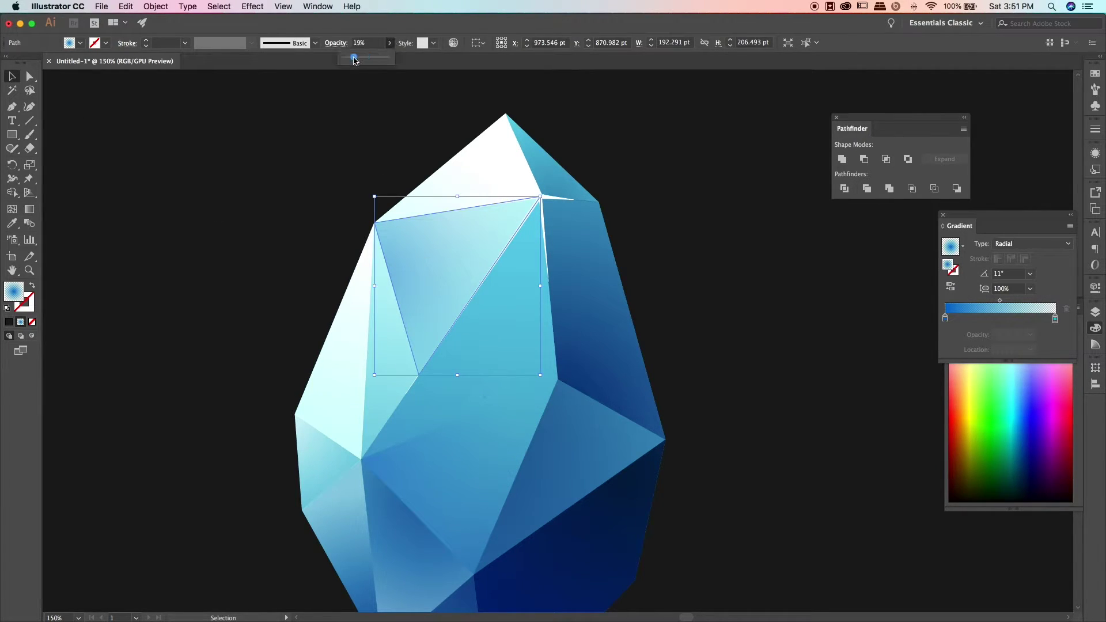
pyautogui.scroll(-3, 230, 196)
pyautogui.press('a')
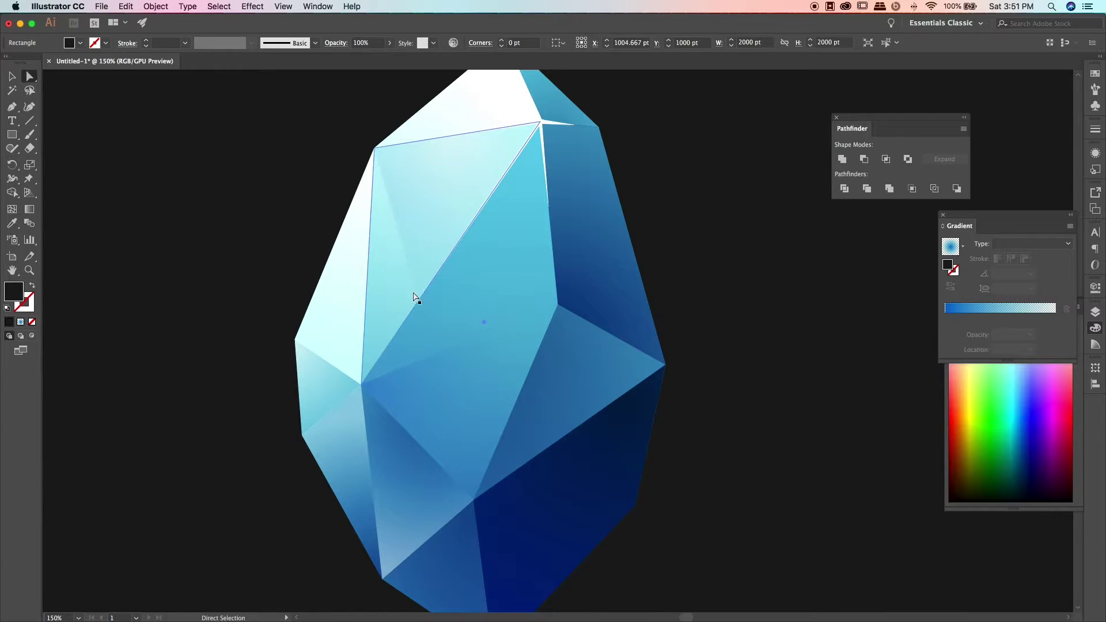
pyautogui.moveTo(419, 301); pyautogui.dragTo(402, 260)
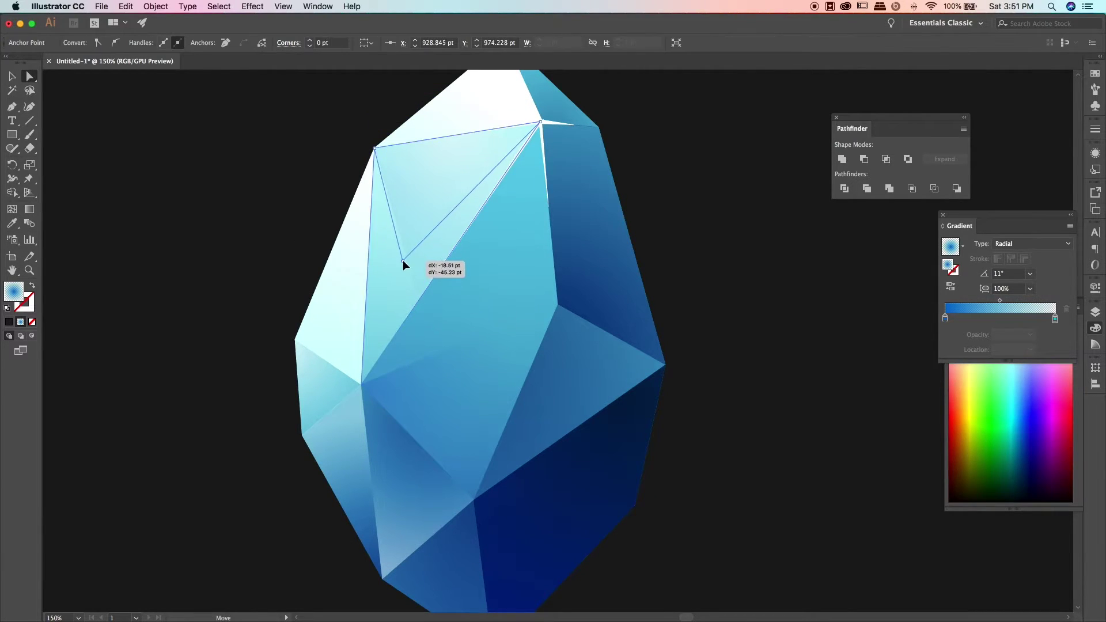
pyautogui.click(11, 76)
pyautogui.click(165, 207)
pyautogui.click(431, 176)
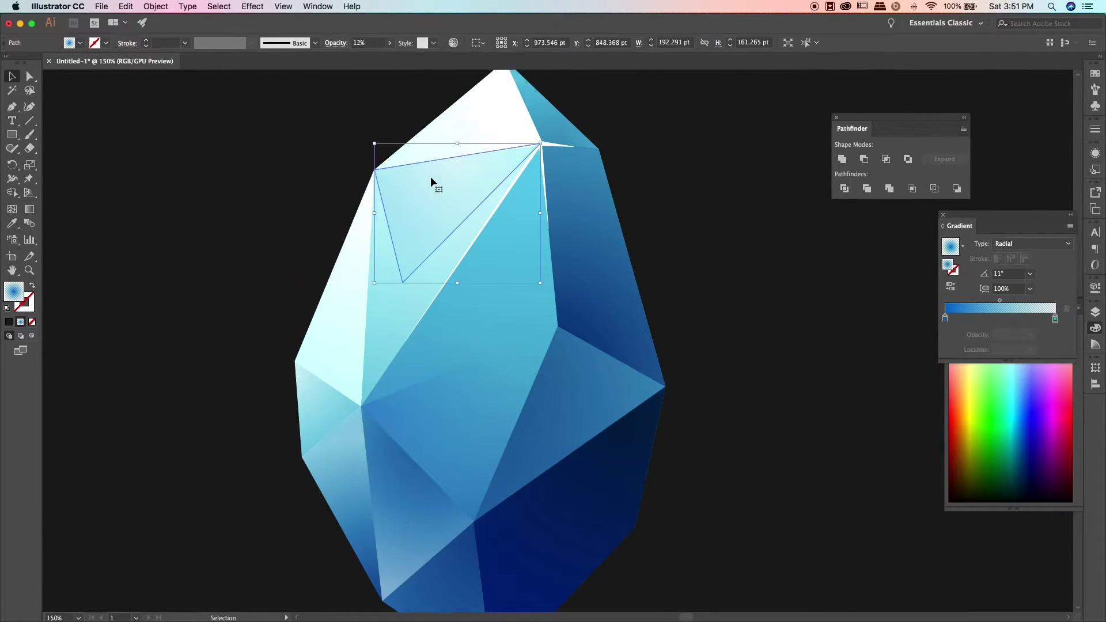
pyautogui.scroll(5, 430, 176)
# Step: Shrink the highlight triangle's radial glow, shift its centre right and tilt it slightly
pyautogui.press('g')
pyautogui.moveTo(410, 266); pyautogui.dragTo(387, 260)
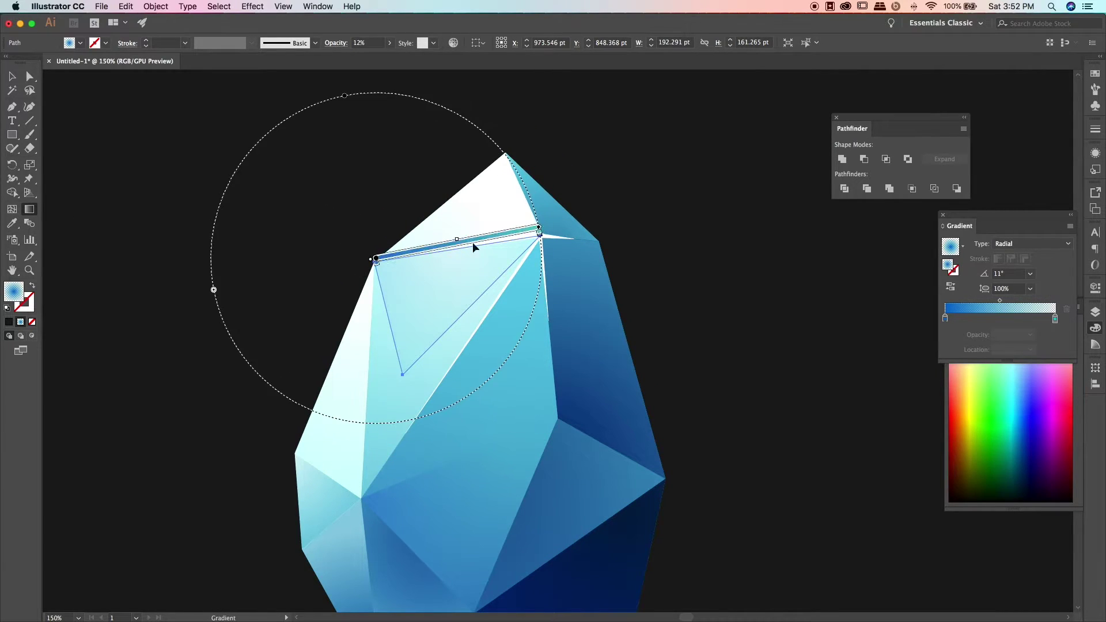
pyautogui.moveTo(539, 230); pyautogui.dragTo(489, 234)
pyautogui.moveTo(406, 252); pyautogui.dragTo(441, 244)
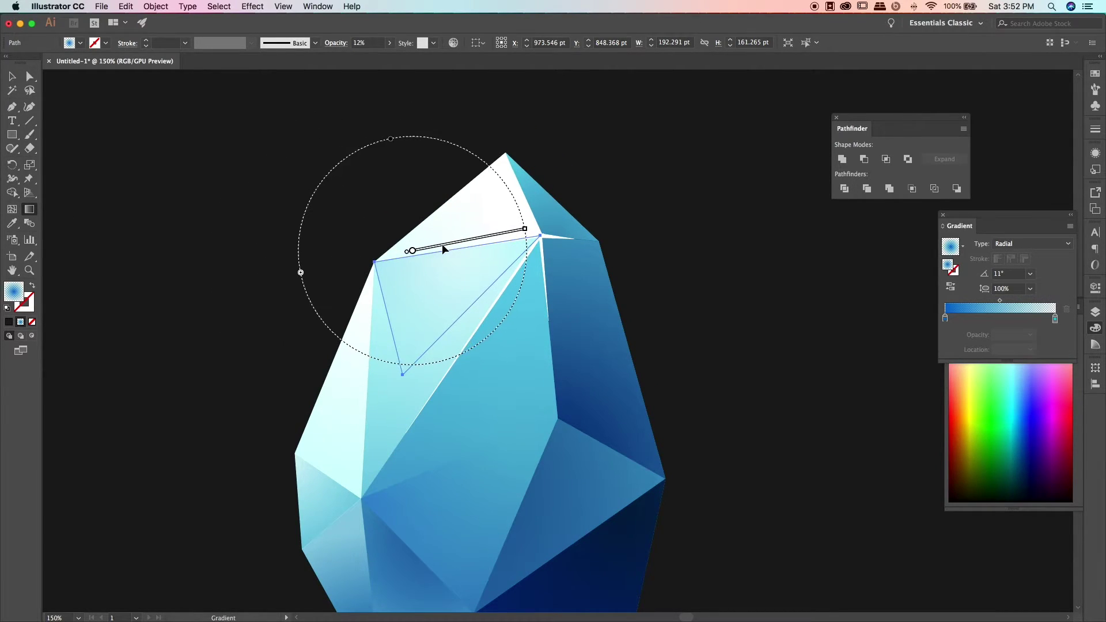
pyautogui.moveTo(525, 229); pyautogui.dragTo(516, 235)
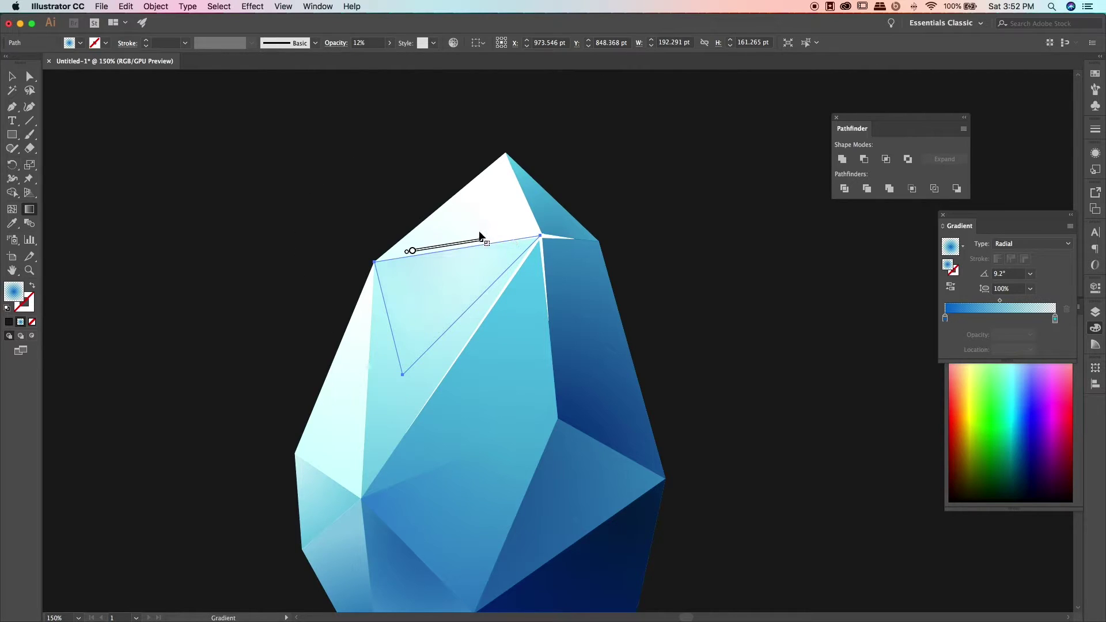
pyautogui.moveTo(447, 246); pyautogui.dragTo(383, 260)
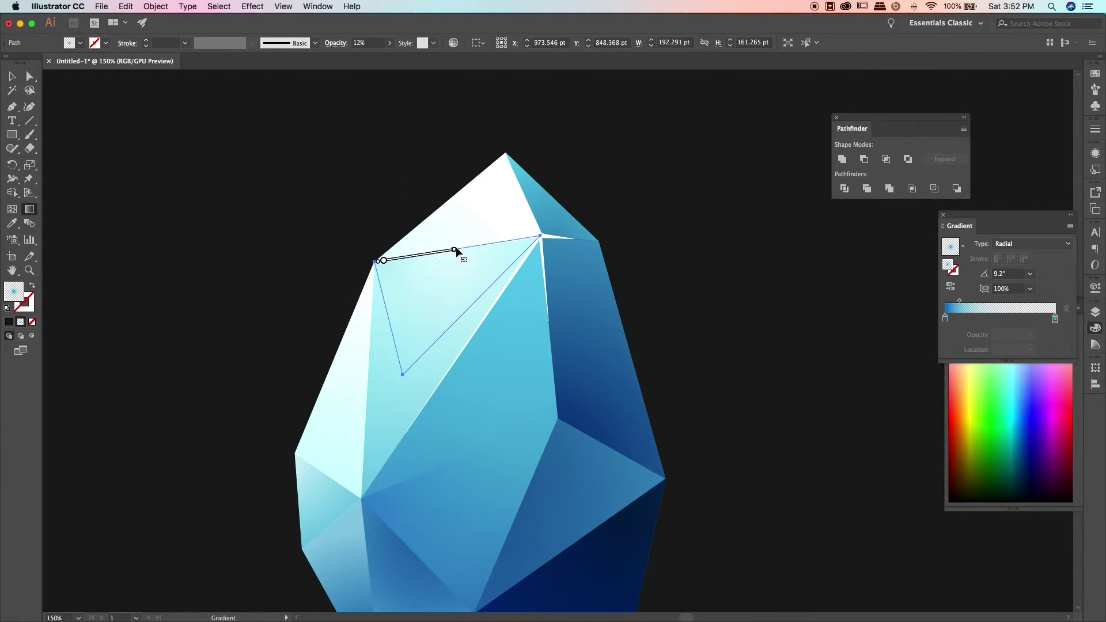
# Step: Set the triangle's lower corner on the inner facet edge and angle its gradient slightly downward
pyautogui.click(30, 76)
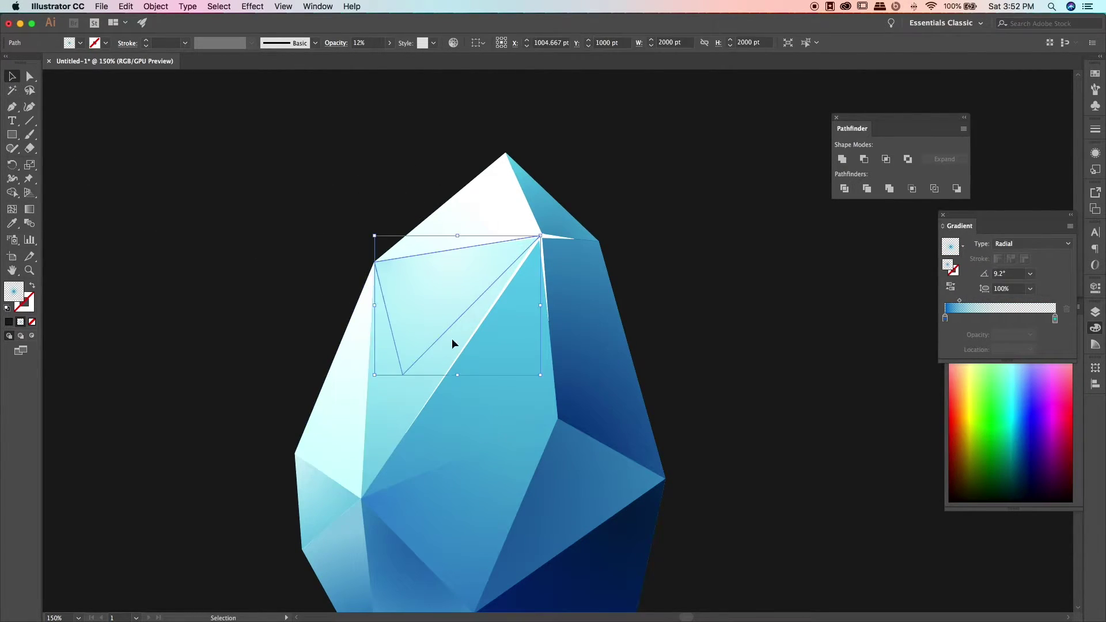
pyautogui.moveTo(404, 375); pyautogui.dragTo(432, 393)
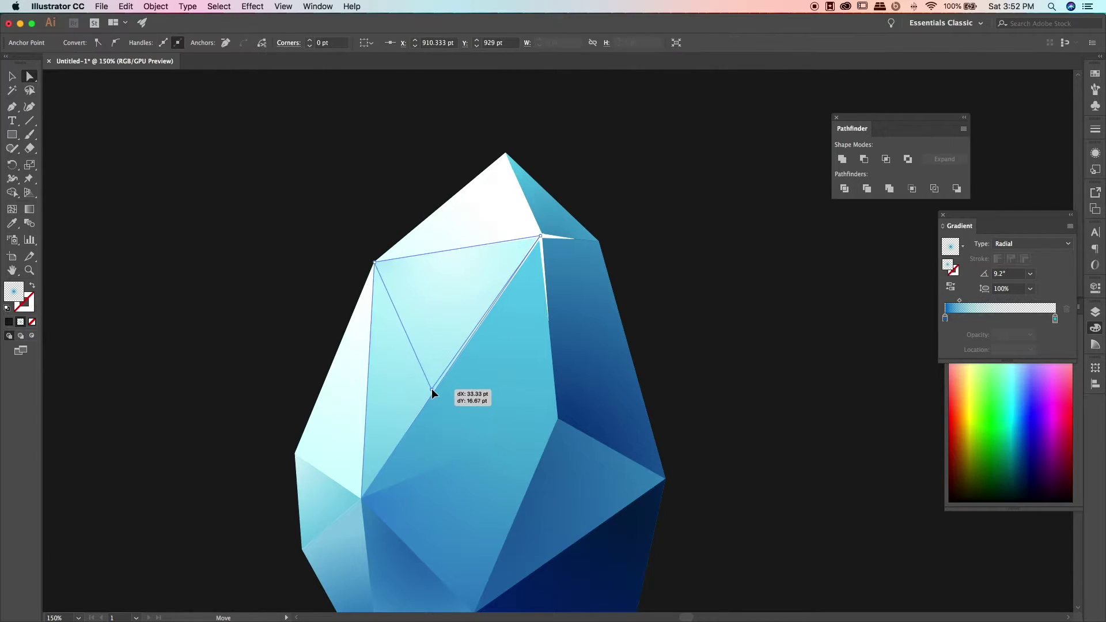
pyautogui.press('g')
pyautogui.moveTo(485, 247)
pyautogui.mouseDown()
pyautogui.moveTo(432, 268)
pyautogui.moveTo(494, 280)
pyautogui.mouseUp()
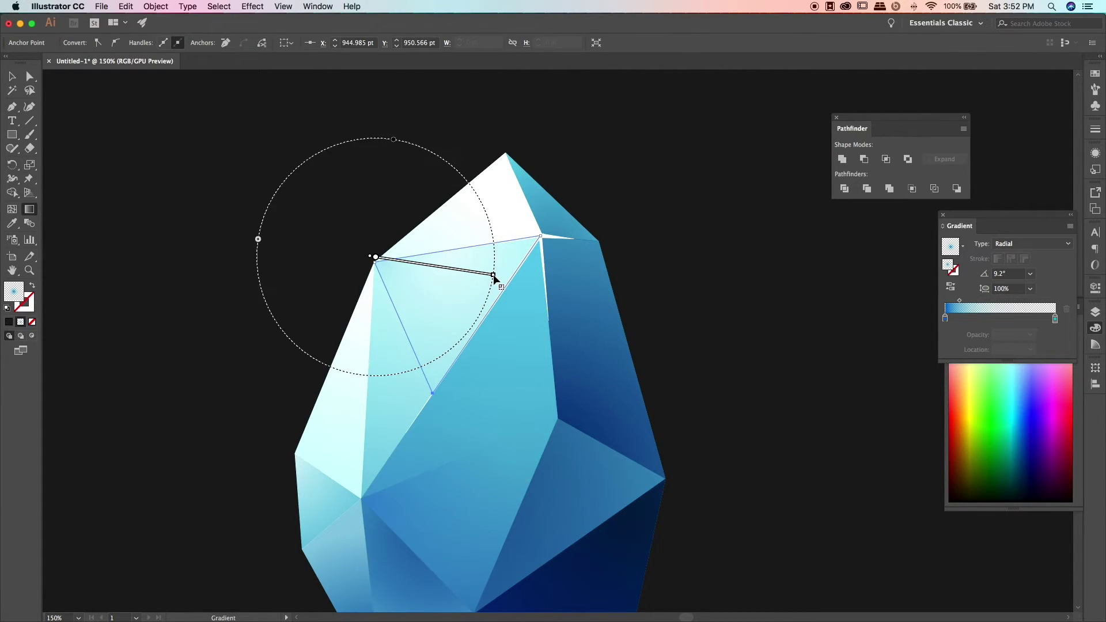
pyautogui.press('v')
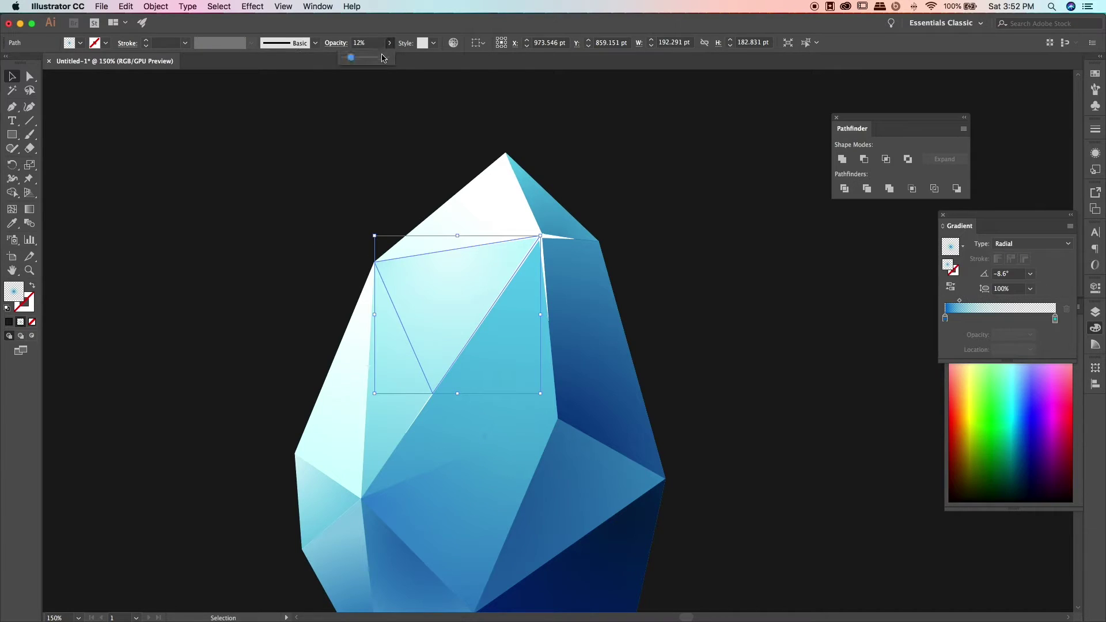
pyautogui.click(207, 180)
pyautogui.hotkey('ctrl', '0')
pyautogui.hotkey('ctrl', '1')
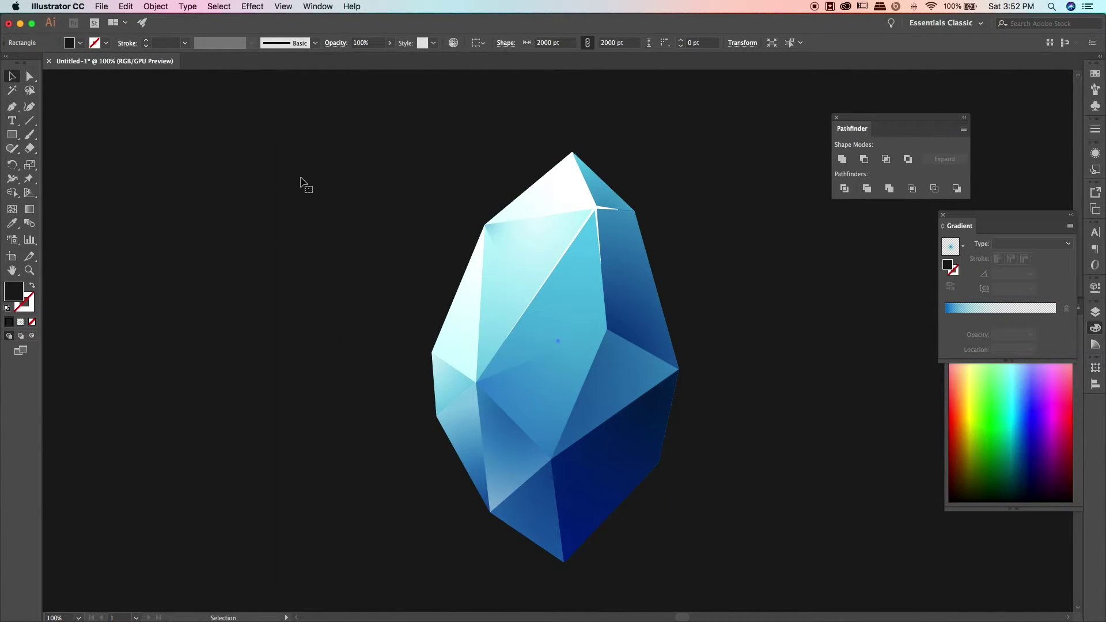
# Step: Change the highlight triangle's starting gradient stop from blue to cyan (G 198)
pyautogui.scroll(5, 805, 390)
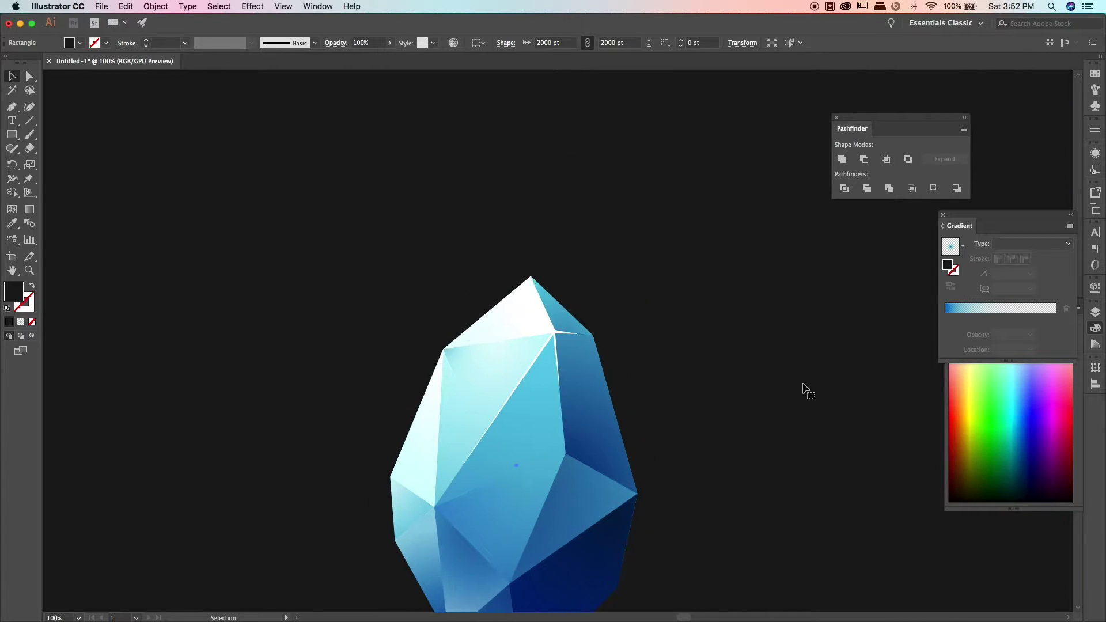
pyautogui.hscroll(5, 772, 403)
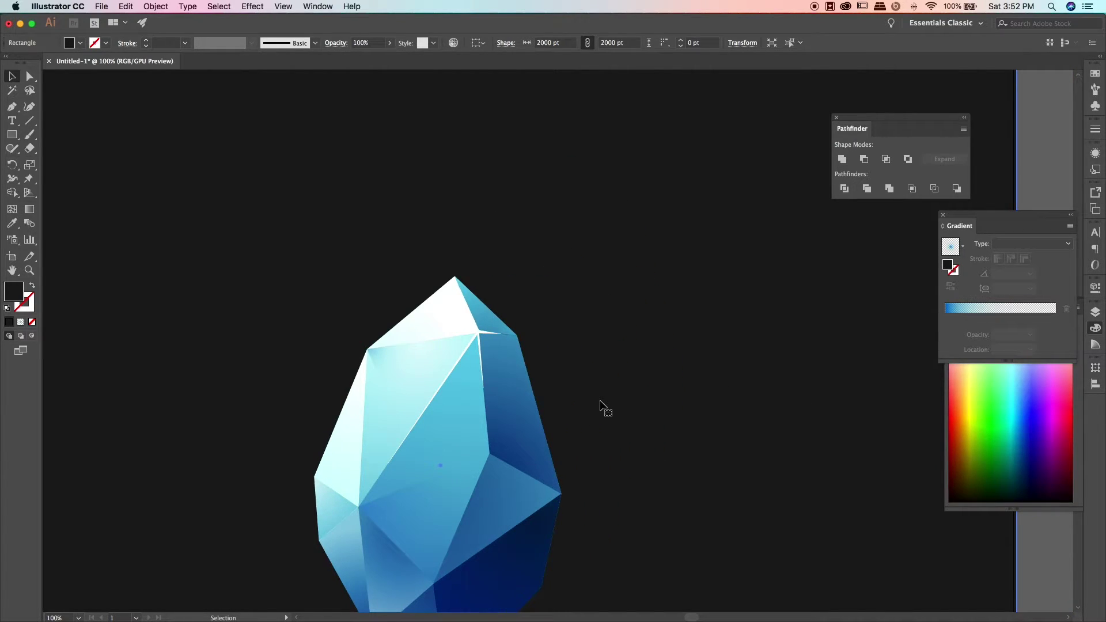
pyautogui.scroll(-4, 599, 405)
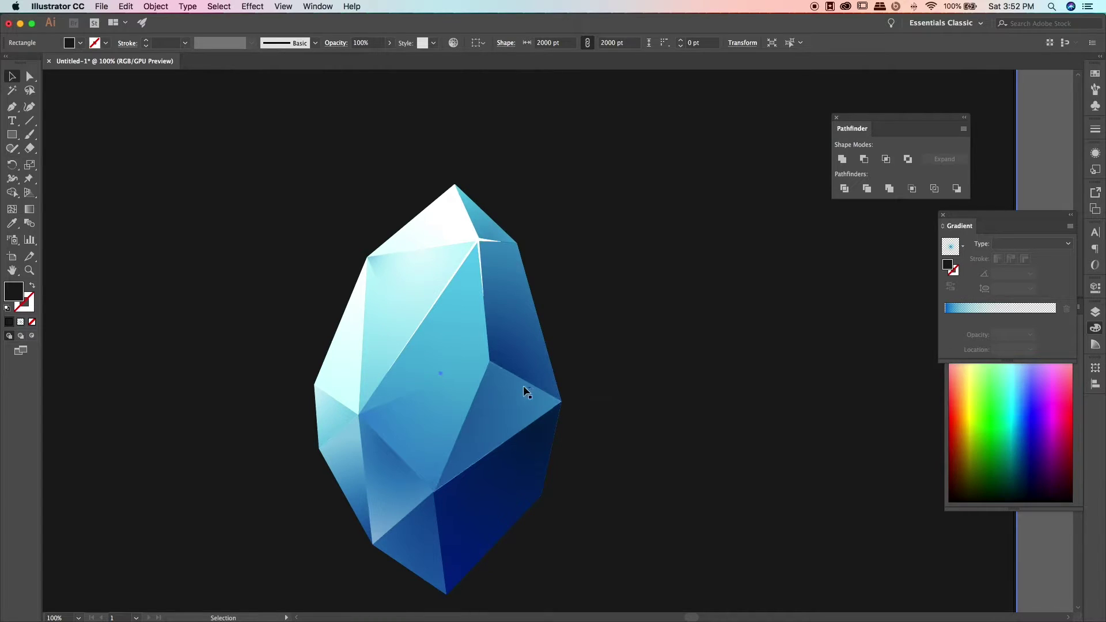
pyautogui.click(393, 269)
pyautogui.doubleClick(945, 318)
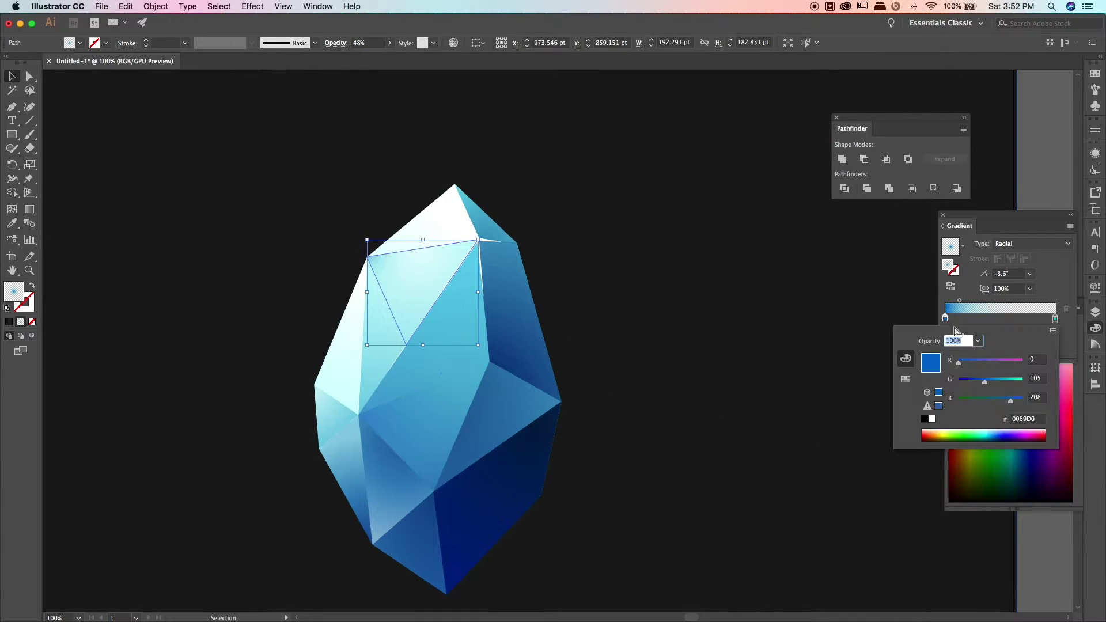
pyautogui.moveTo(991, 380); pyautogui.dragTo(1009, 380)
pyautogui.click(195, 223)
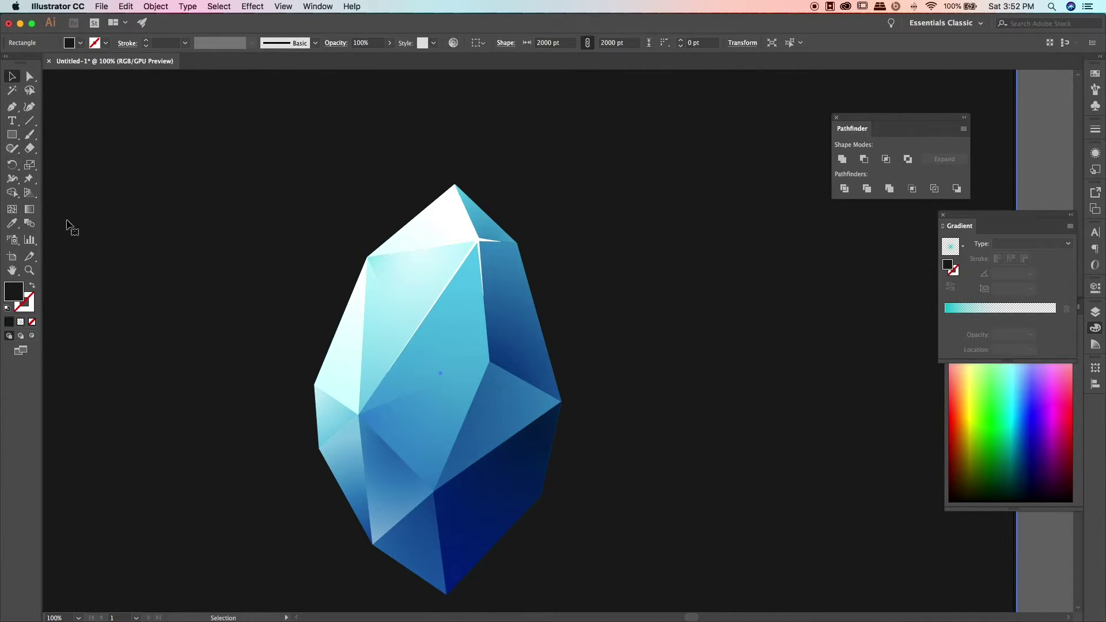
pyautogui.click(399, 258)
pyautogui.doubleClick(944, 318)
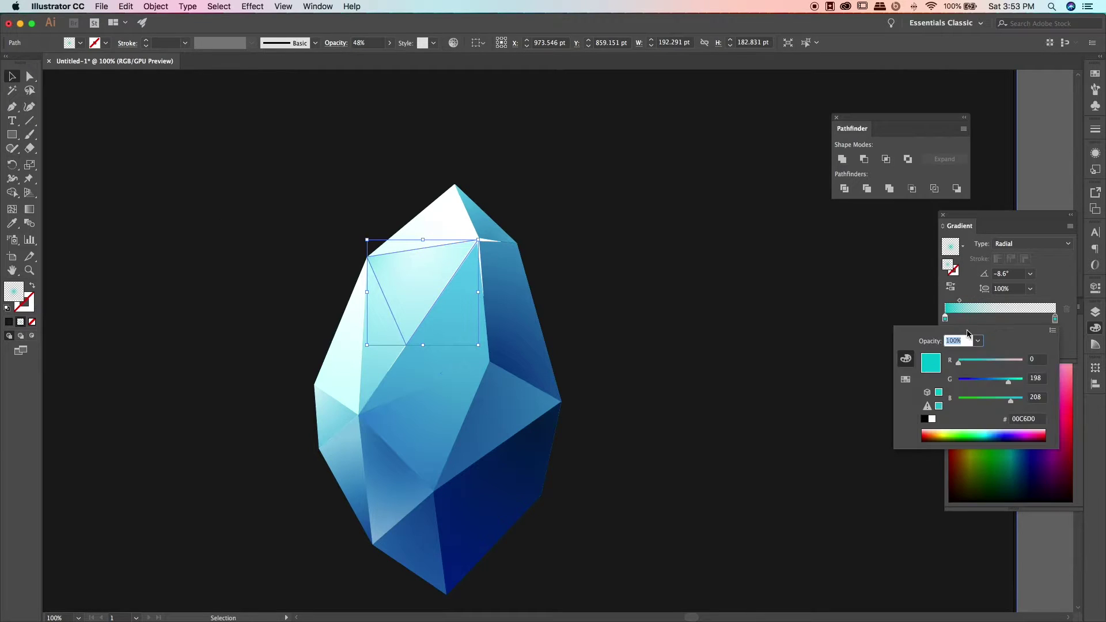
pyautogui.click(765, 353)
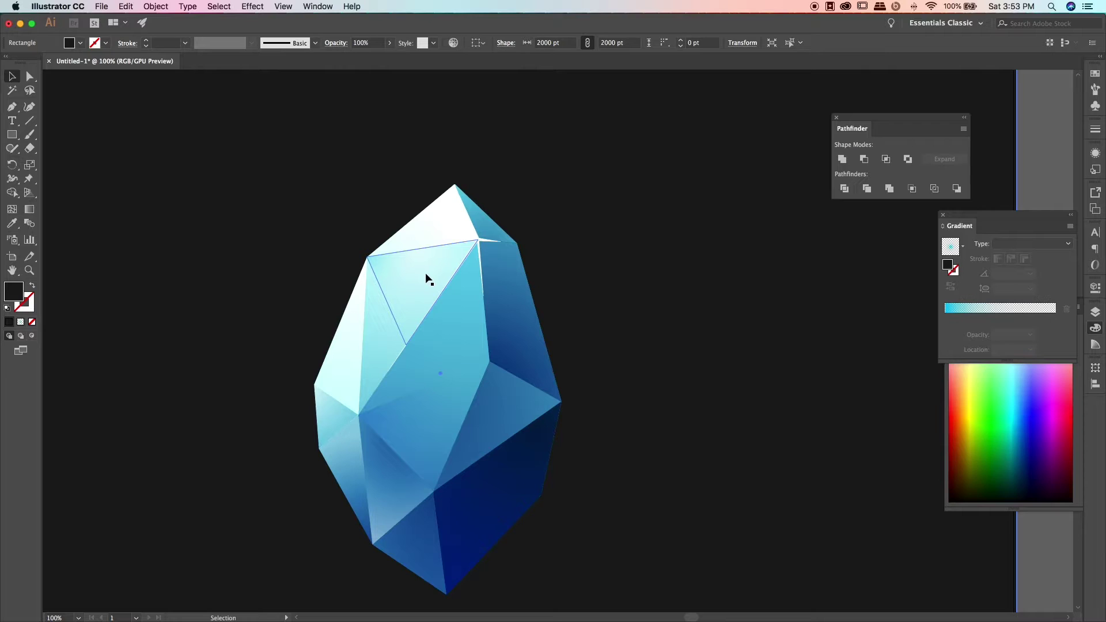
pyautogui.moveTo(419, 279)
pyautogui.mouseDown()
pyautogui.moveTo(573, 361)
pyautogui.moveTo(416, 272)
pyautogui.mouseUp()
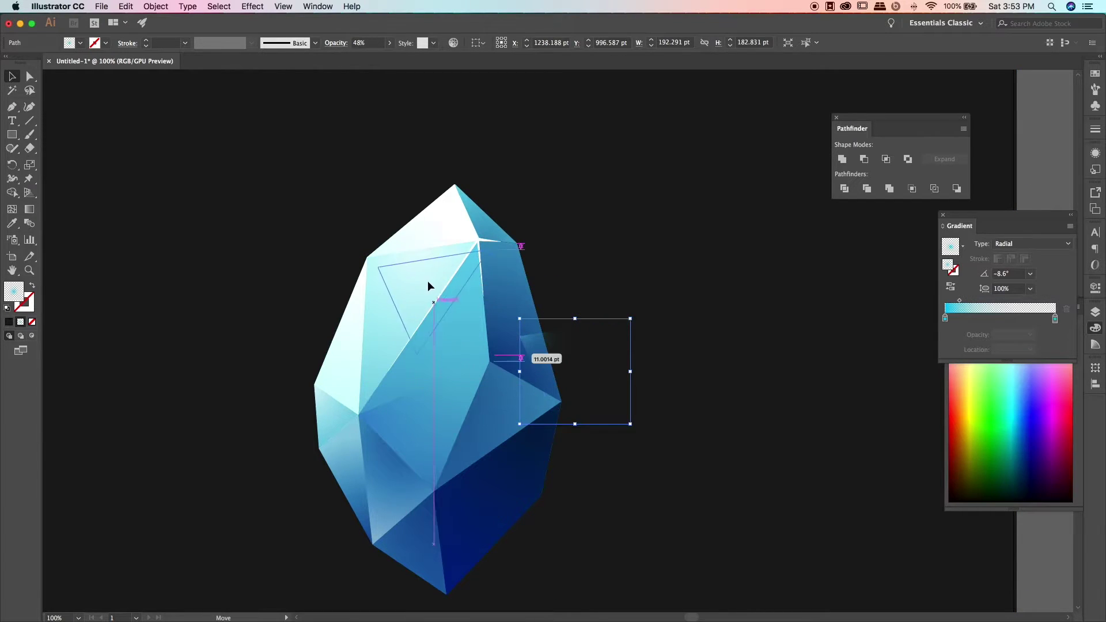
# Step: Nudge the top-left highlight facet's anchor and re-aim its radial gradient across it
pyautogui.press('a')
pyautogui.moveTo(410, 347)
pyautogui.mouseDown()
pyautogui.moveTo(488, 392)
pyautogui.moveTo(409, 348)
pyautogui.moveTo(489, 389)
pyautogui.moveTo(411, 346)
pyautogui.moveTo(495, 366)
pyautogui.moveTo(407, 345)
pyautogui.mouseUp()
pyautogui.click(670, 345)
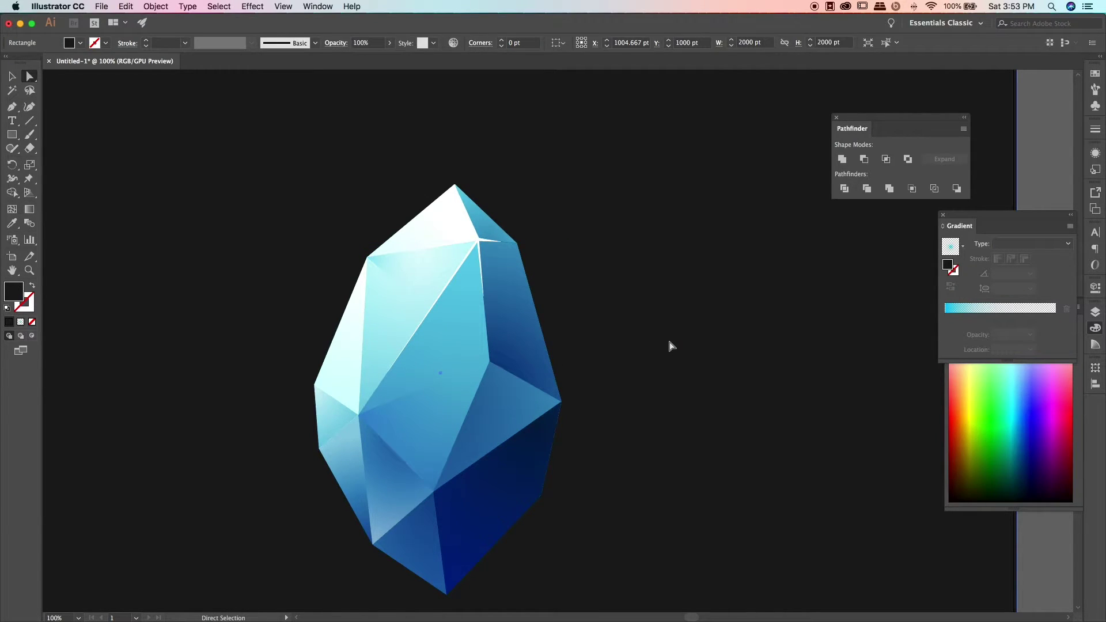
pyautogui.click(426, 270)
pyautogui.press('g')
pyautogui.moveTo(377, 264); pyautogui.dragTo(492, 281)
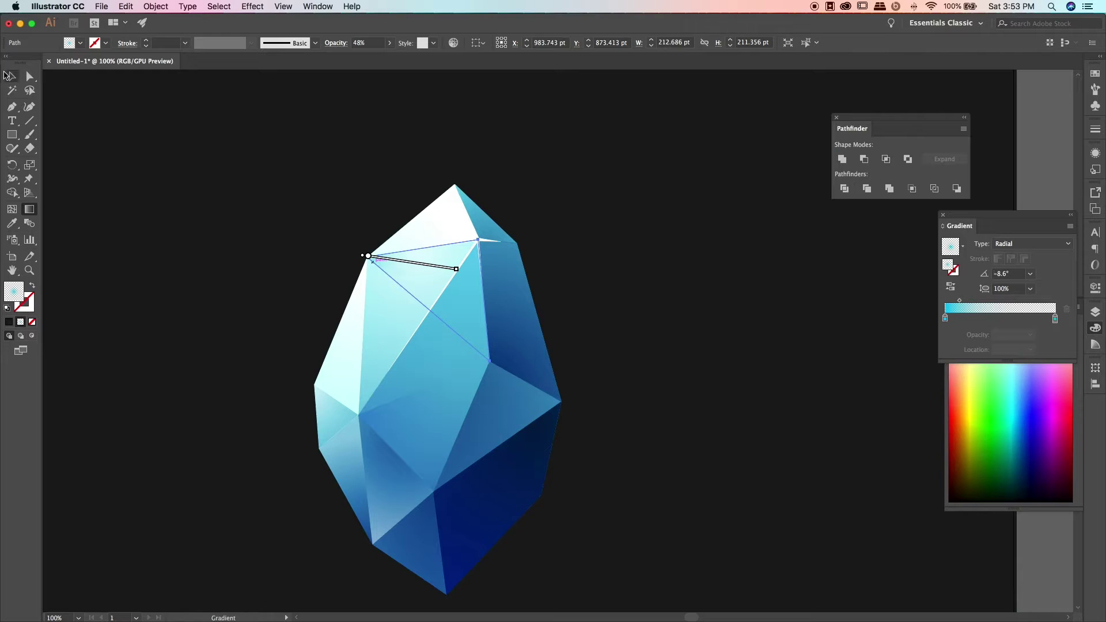
pyautogui.press('v')
pyautogui.click(30, 209)
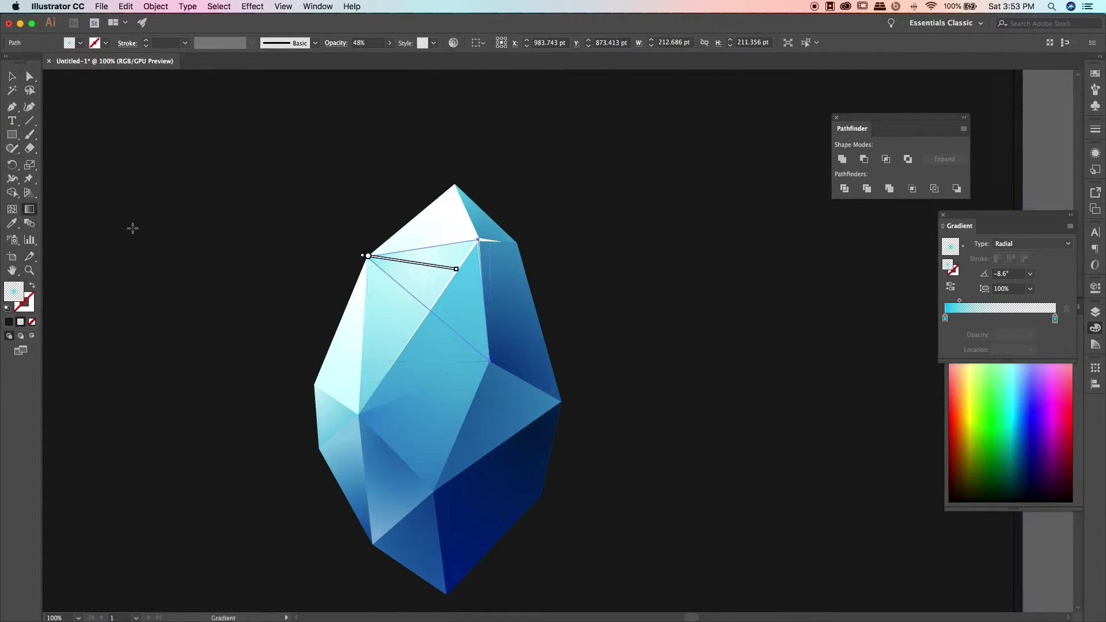
pyautogui.click(12, 77)
pyautogui.click(181, 190)
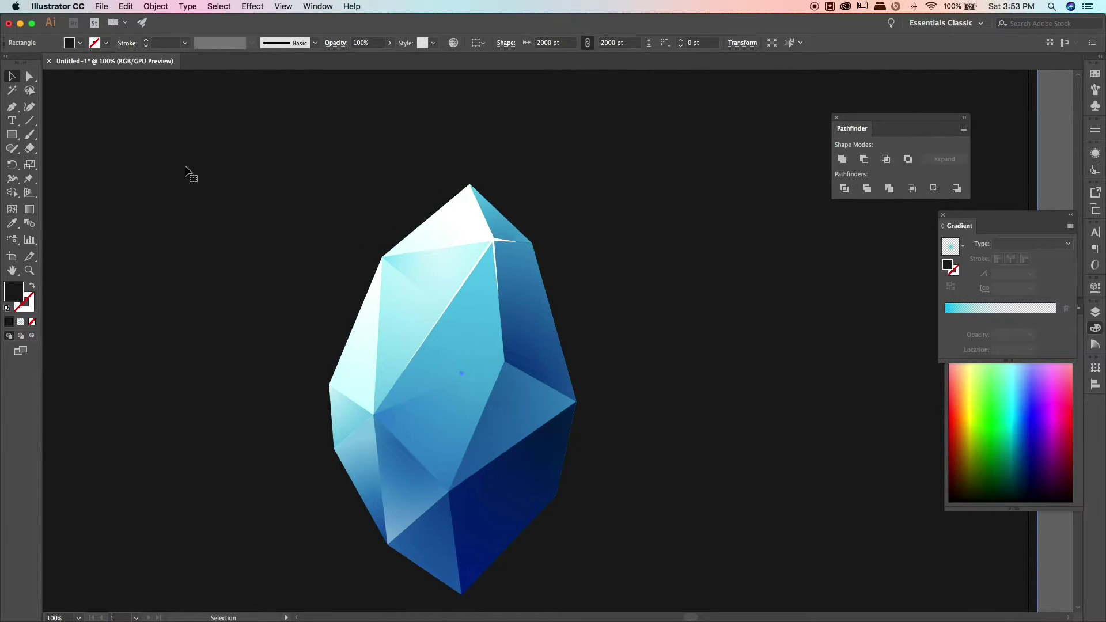
pyautogui.click(439, 260)
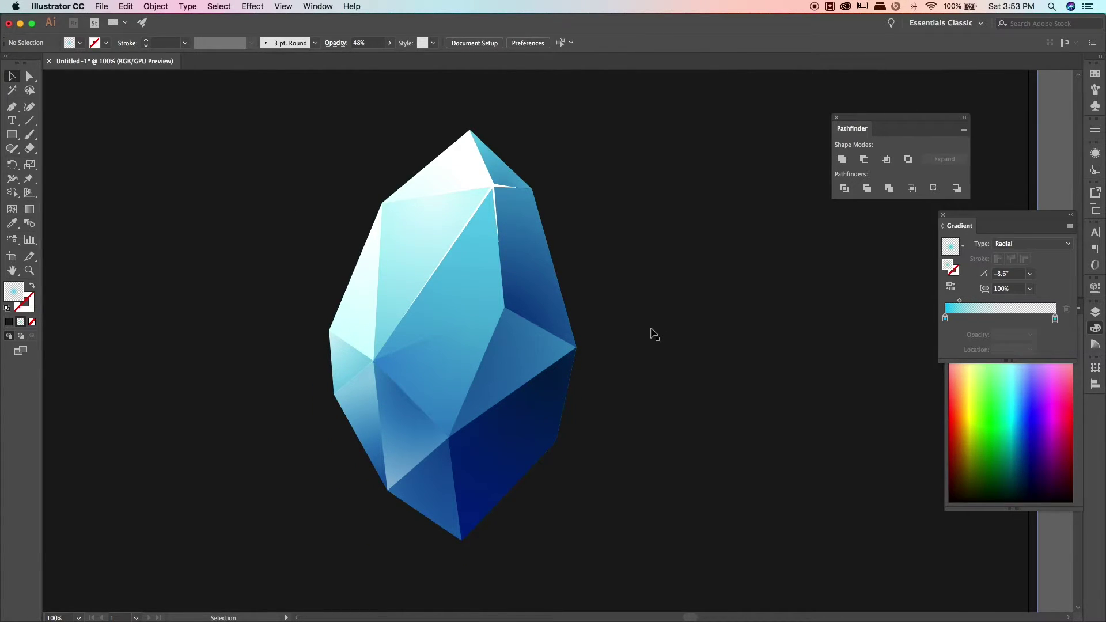
# Step: Draw a new triangle from the gem's right corner to its bottom point, glowing toward the lower-right
pyautogui.press('p')
pyautogui.click(555, 440)
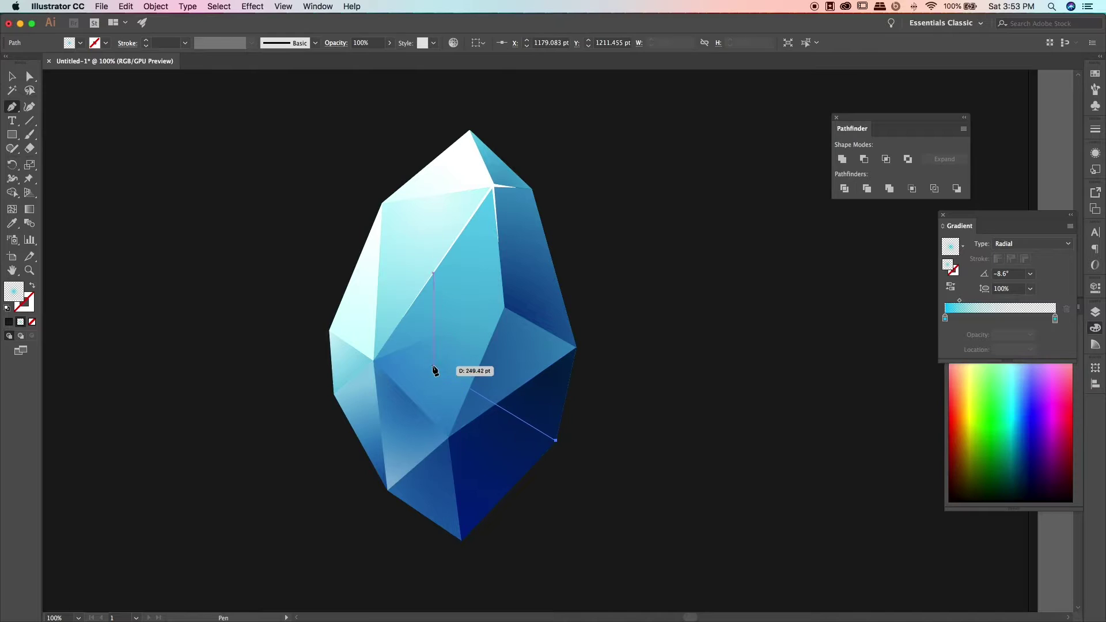
pyautogui.click(434, 356)
pyautogui.click(462, 540)
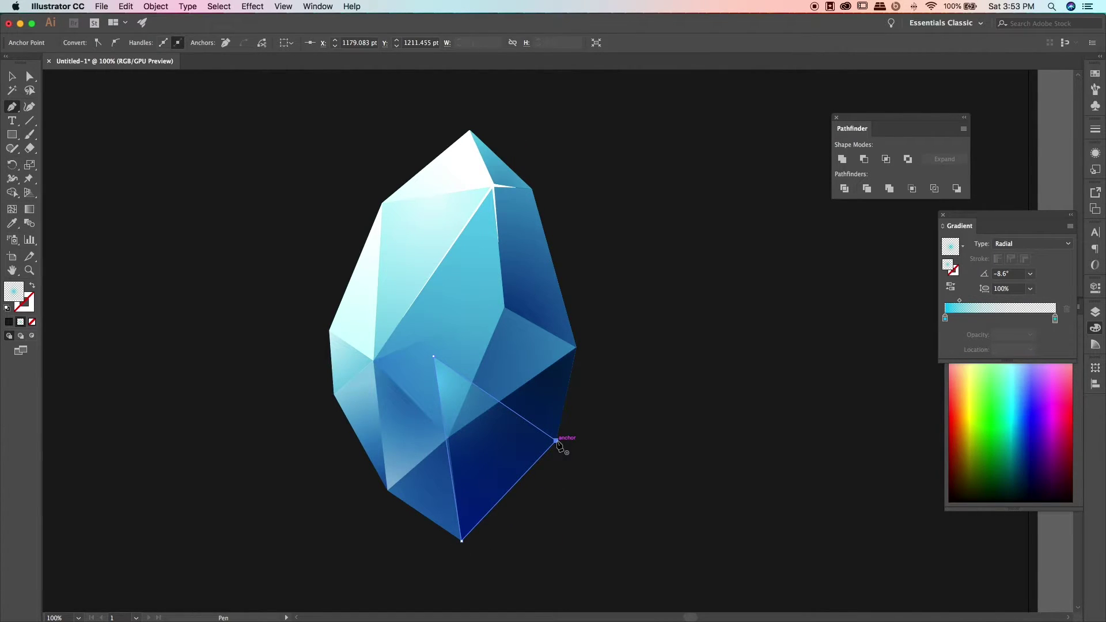
pyautogui.click(30, 209)
pyautogui.moveTo(433, 383)
pyautogui.mouseDown()
pyautogui.moveTo(537, 443)
pyautogui.moveTo(374, 415)
pyautogui.mouseUp()
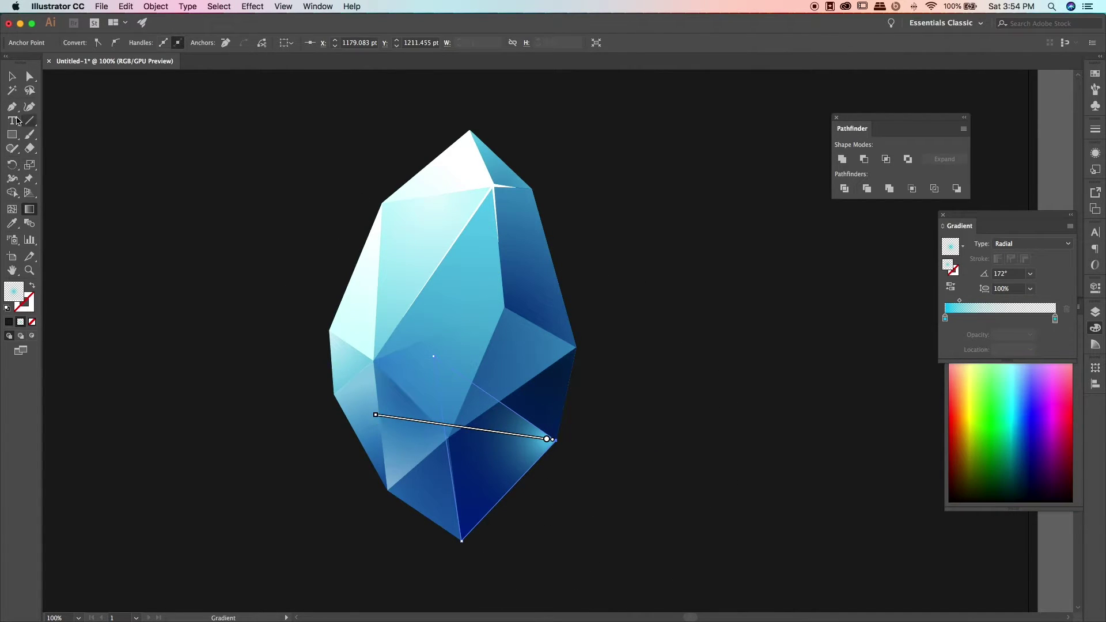
pyautogui.press('v')
pyautogui.click(190, 230)
# Step: Set the lower triangle facet's opacity to 74%
pyautogui.click(516, 424)
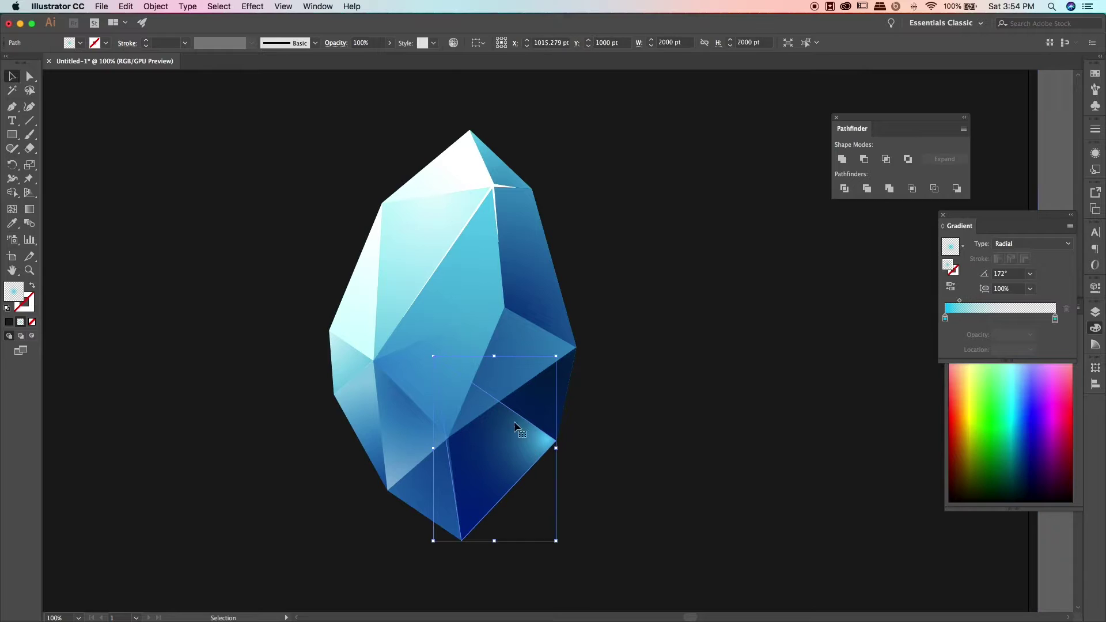
pyautogui.click(389, 42)
pyautogui.moveTo(390, 57); pyautogui.dragTo(352, 58)
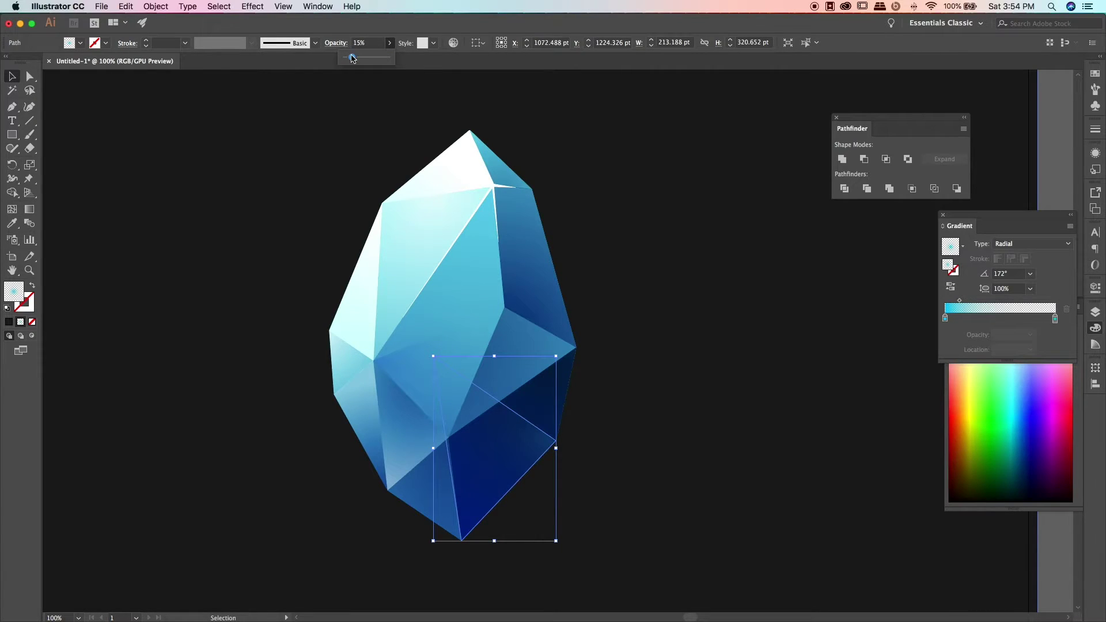
pyautogui.click(323, 260)
pyautogui.click(489, 457)
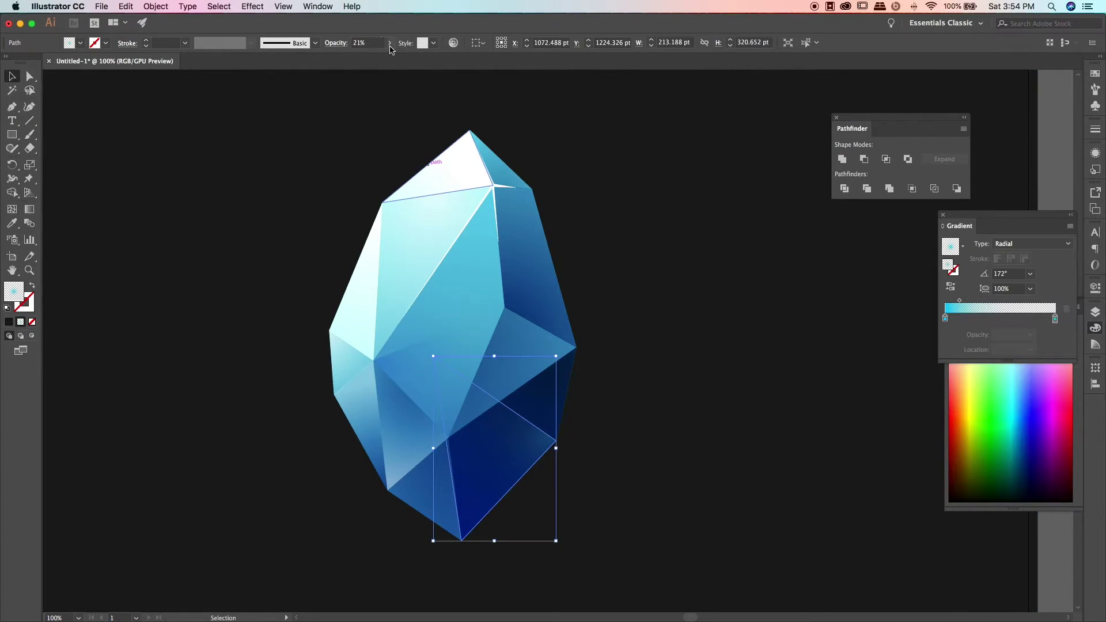
pyautogui.click(389, 43)
pyautogui.click(684, 413)
pyautogui.hotkey('ctrl', 'z')
pyautogui.click(389, 42)
pyautogui.moveTo(368, 58); pyautogui.dragTo(392, 58)
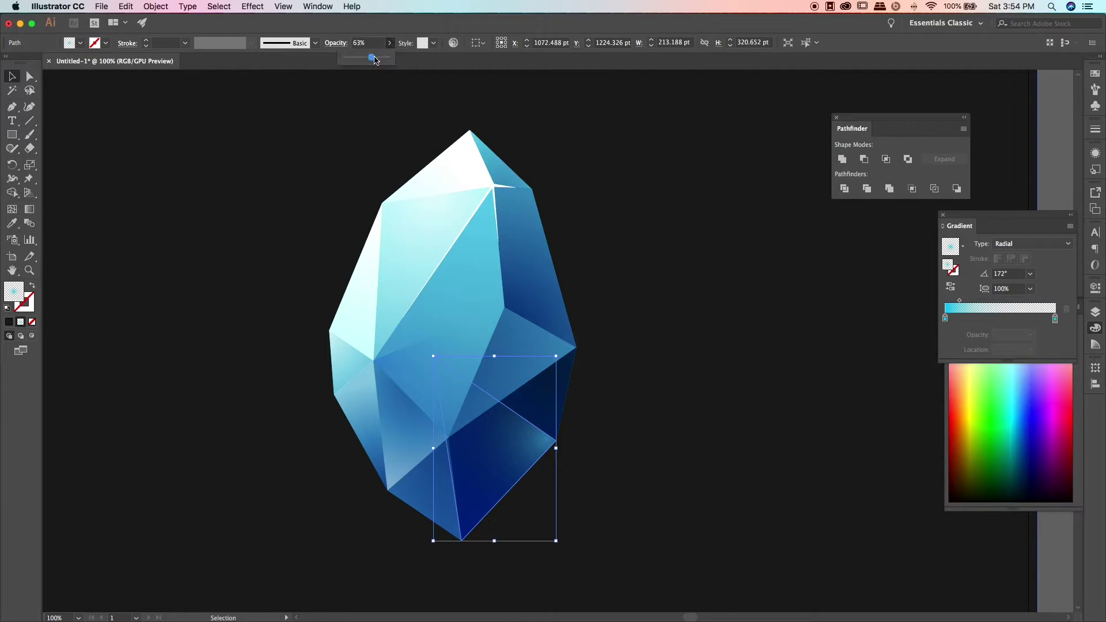
pyautogui.click(737, 503)
# Step: Deepen the lower triangle's gradient stop to blue #007DCC
pyautogui.click(507, 461)
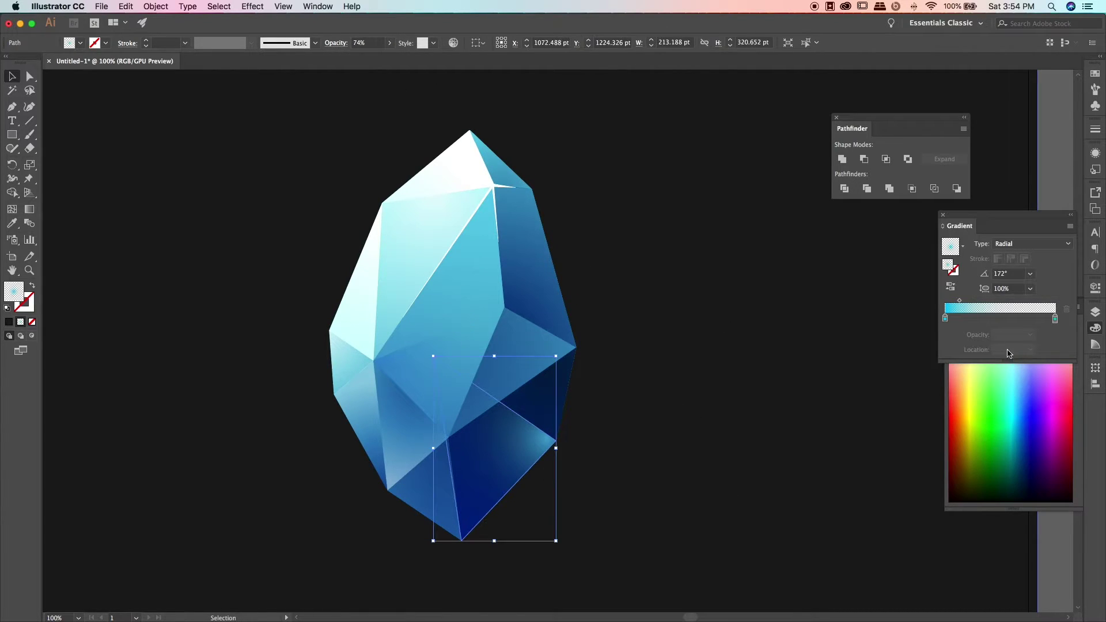
pyautogui.doubleClick(944, 317)
pyautogui.moveTo(991, 382); pyautogui.dragTo(1016, 401)
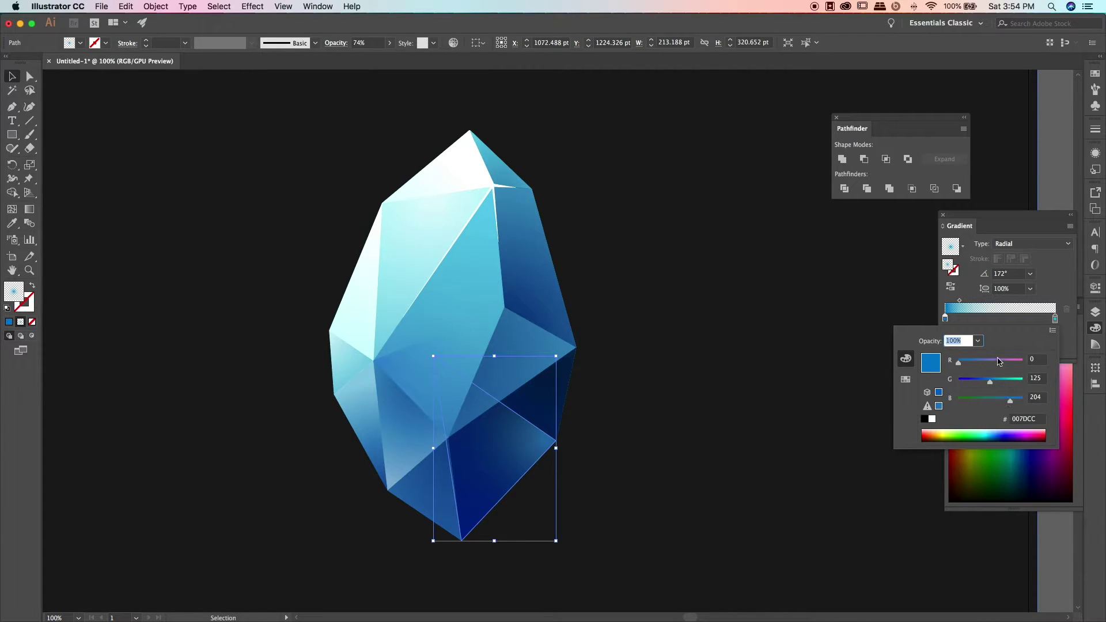
pyautogui.click(754, 443)
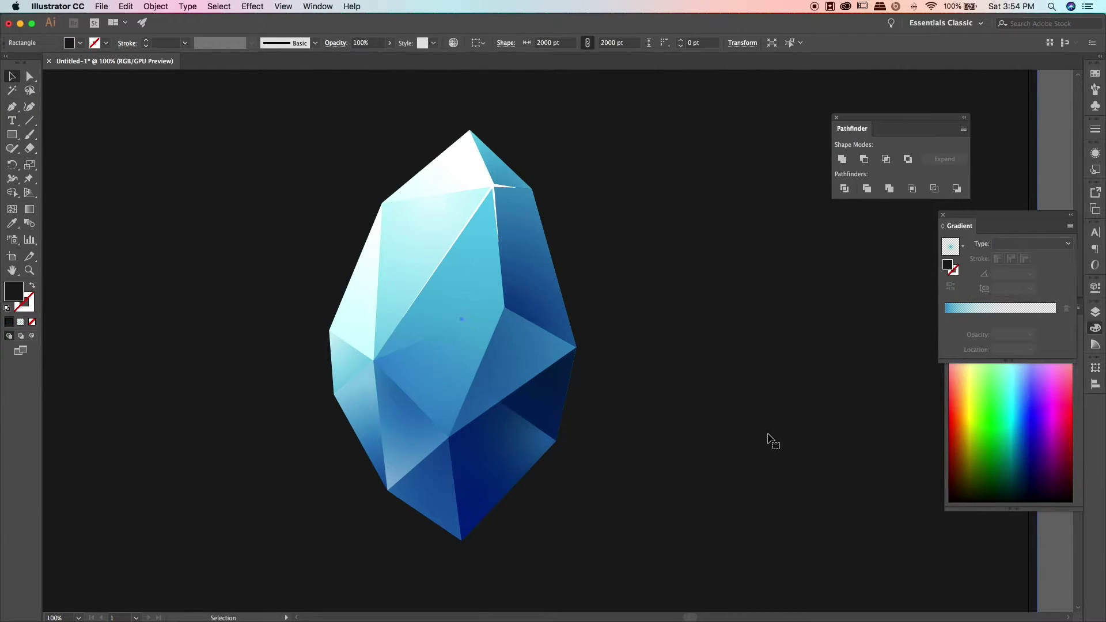
# Step: Zoom out to the artboard and nudge the dark background slightly left
pyautogui.press('super+minus')
pyautogui.press('super+minus')
pyautogui.press('super+minus')
pyautogui.click(767, 438)
pyautogui.moveTo(687, 473); pyautogui.dragTo(677, 474)
pyautogui.click(801, 490)
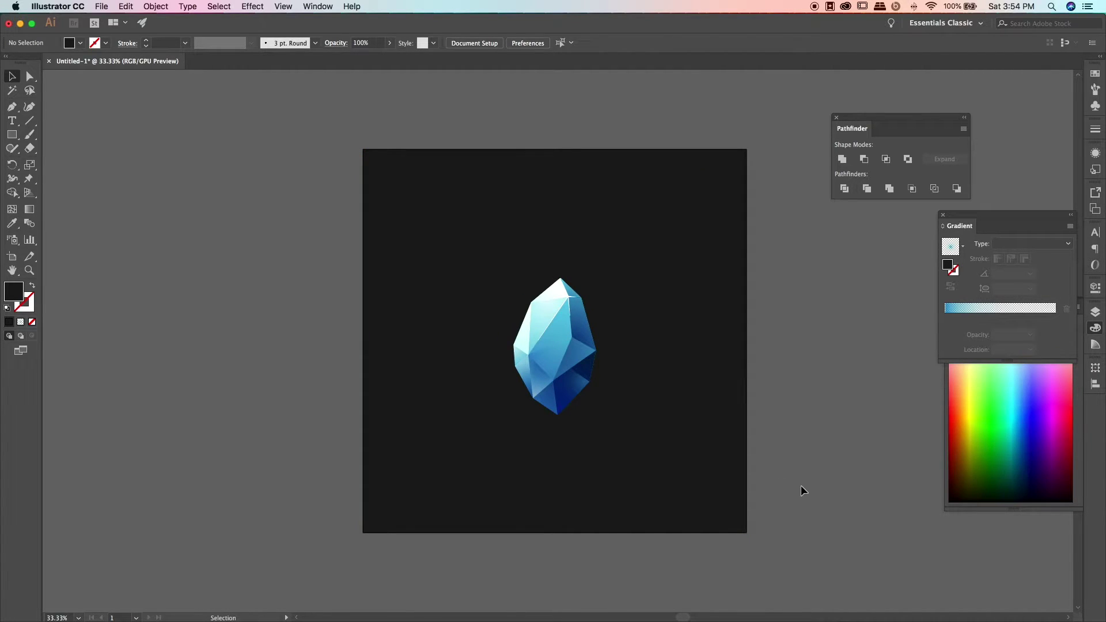
# Step: Shift the right facet outward, then reselect the right dark facet
pyautogui.press('super+1')
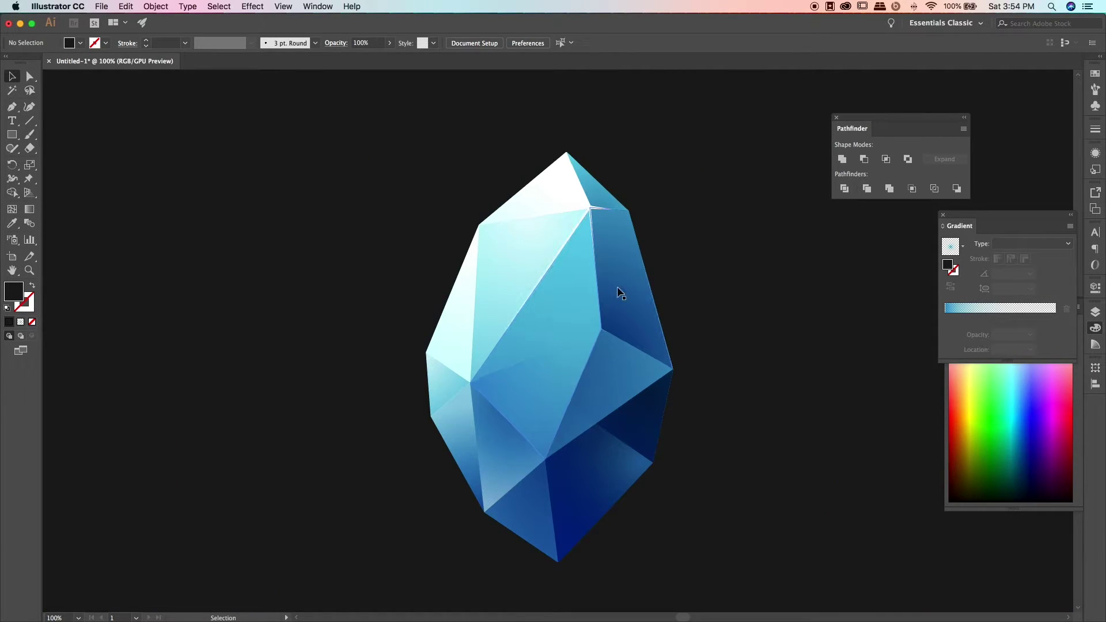
pyautogui.click(618, 288)
pyautogui.moveTo(616, 285); pyautogui.dragTo(633, 287)
pyautogui.click(599, 260)
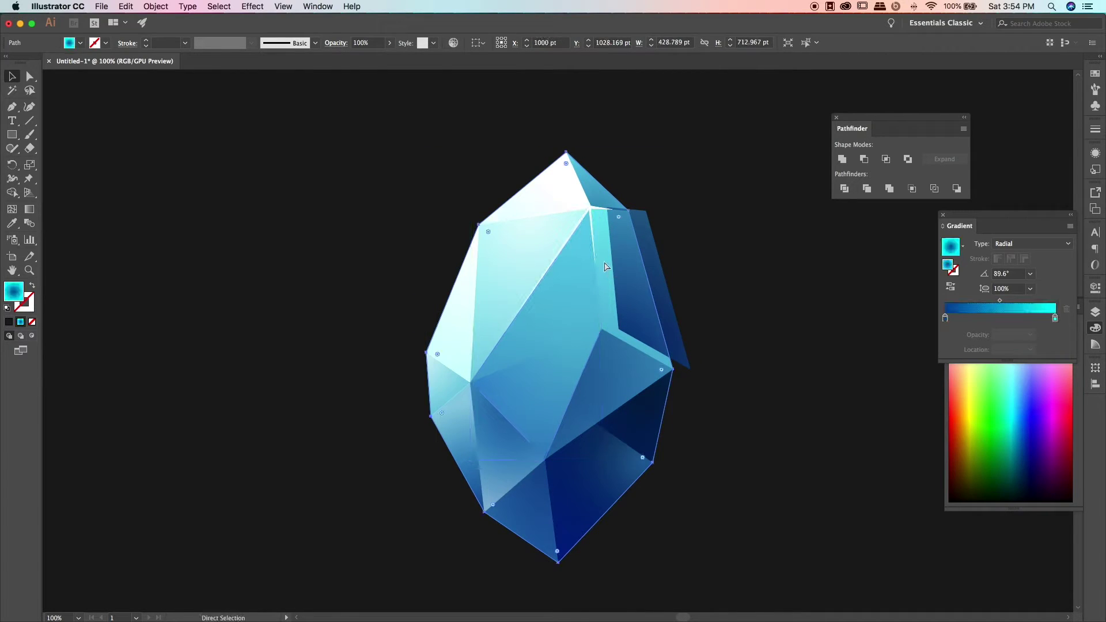
pyautogui.press('v')
pyautogui.click(667, 279)
pyautogui.click(817, 314)
pyautogui.click(647, 295)
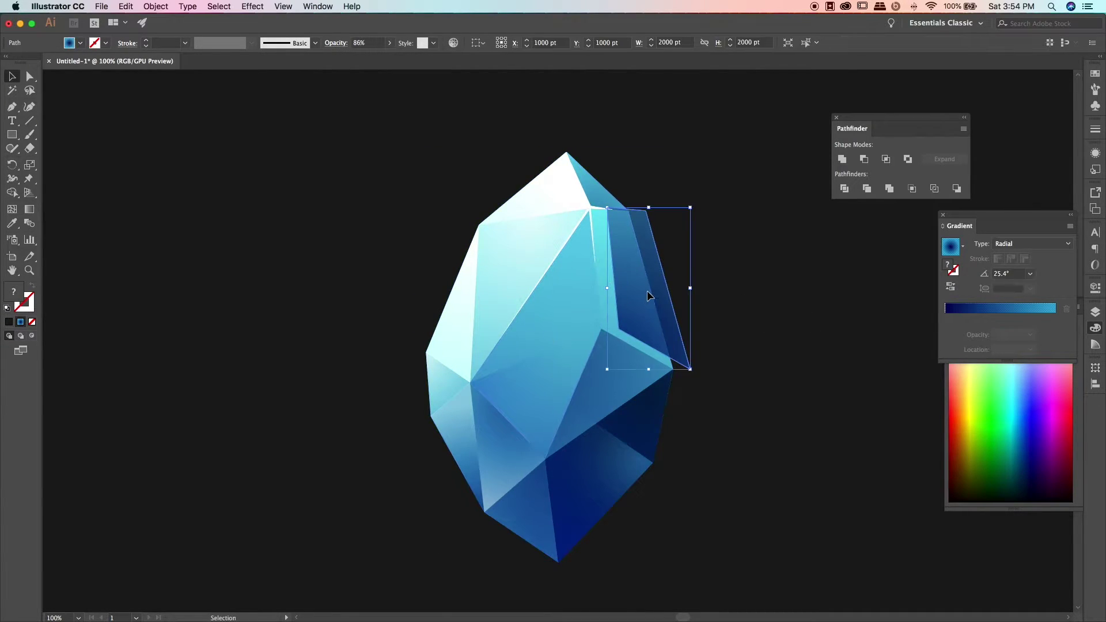
# Step: Nudge the right dark facet back left with Shift+Left and hide the facets
pyautogui.press('a')
pyautogui.click(661, 309)
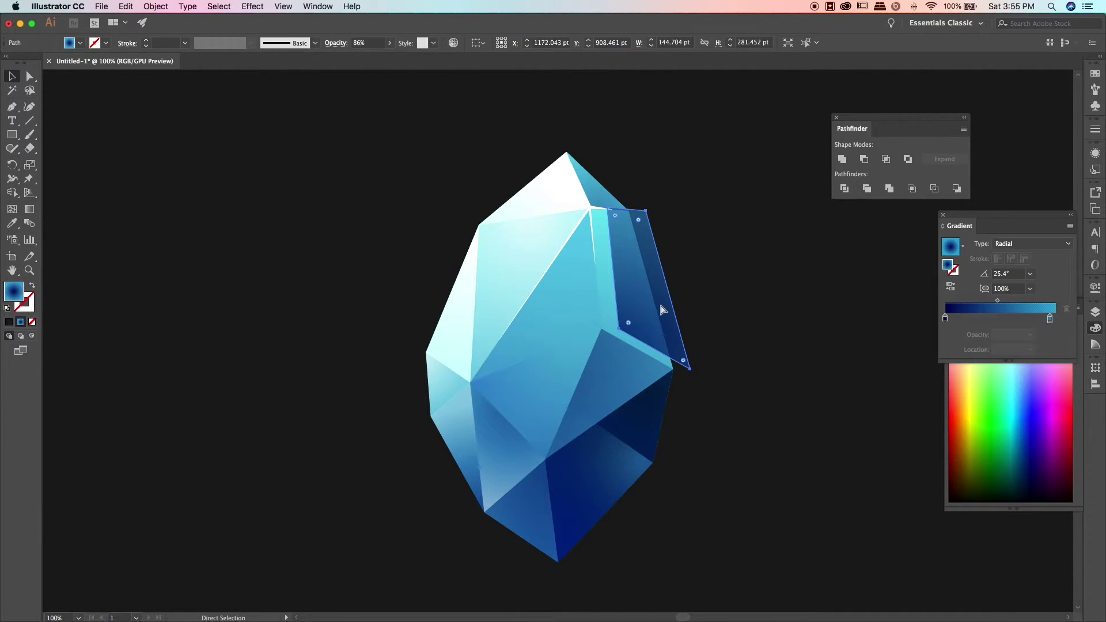
pyautogui.press('v')
pyautogui.hotkey('shift', 'Left')
pyautogui.hotkey('shift', 'Left')
pyautogui.hotkey('shift', 'Left')
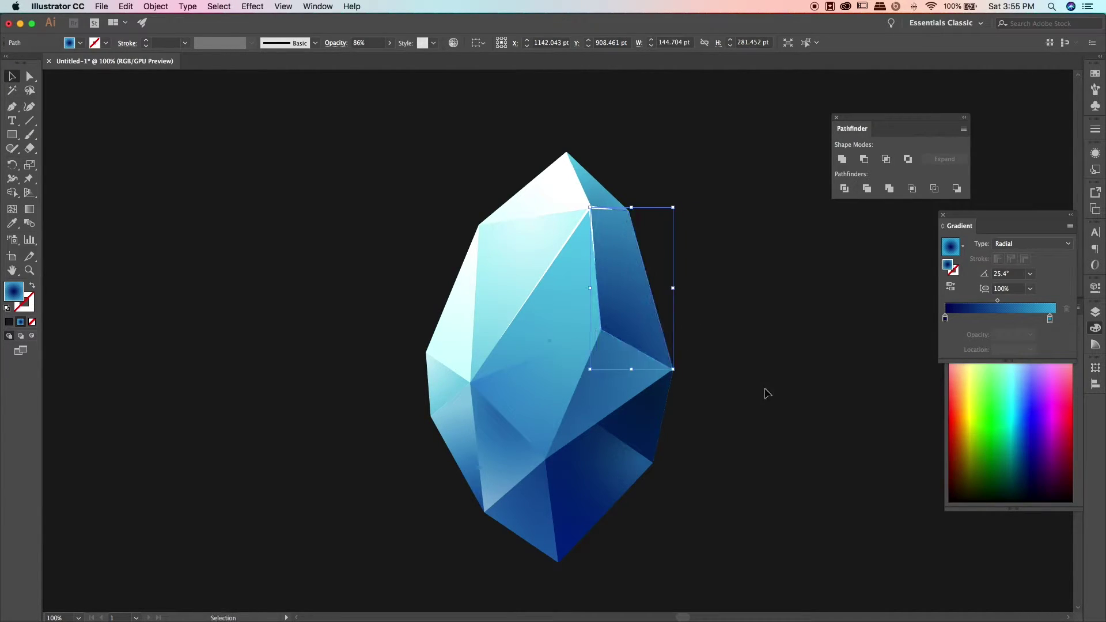
pyautogui.press('super+a')
# Step: Drag a radial gradient across the base shape from its centre to its top
pyautogui.click(29, 209)
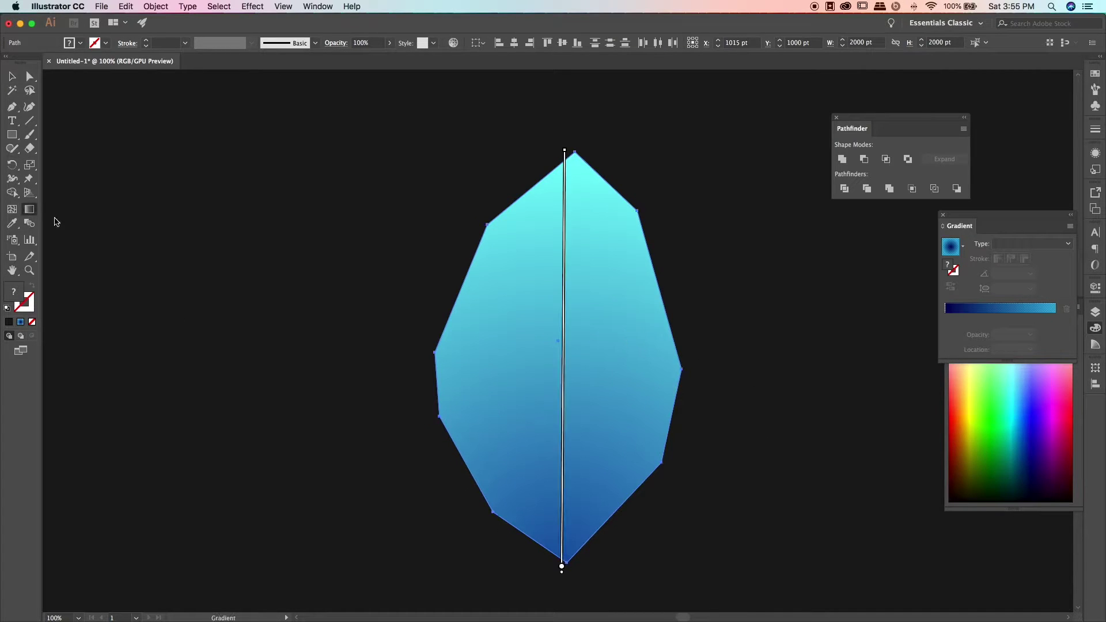
pyautogui.moveTo(576, 364); pyautogui.dragTo(575, 150)
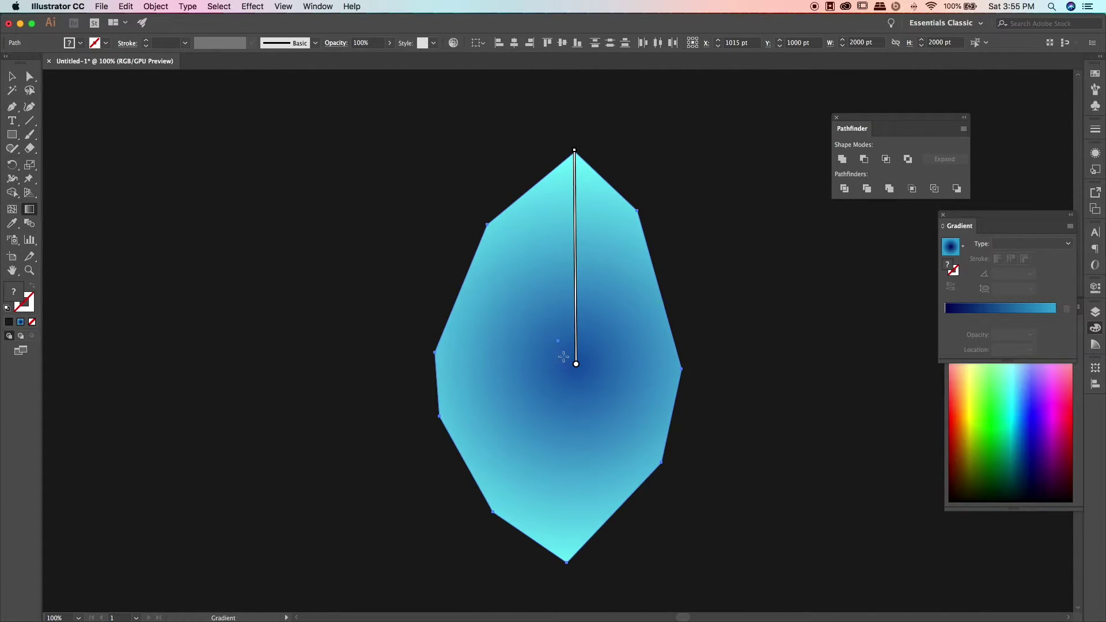
pyautogui.moveTo(563, 355); pyautogui.dragTo(574, 146)
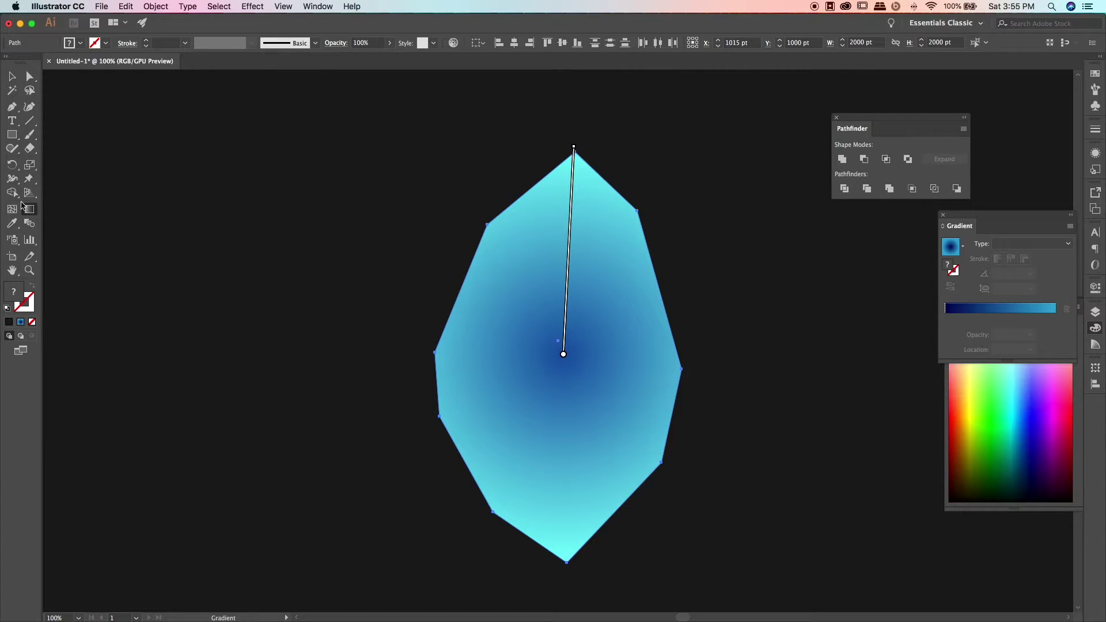
pyautogui.press('v')
pyautogui.click(956, 311)
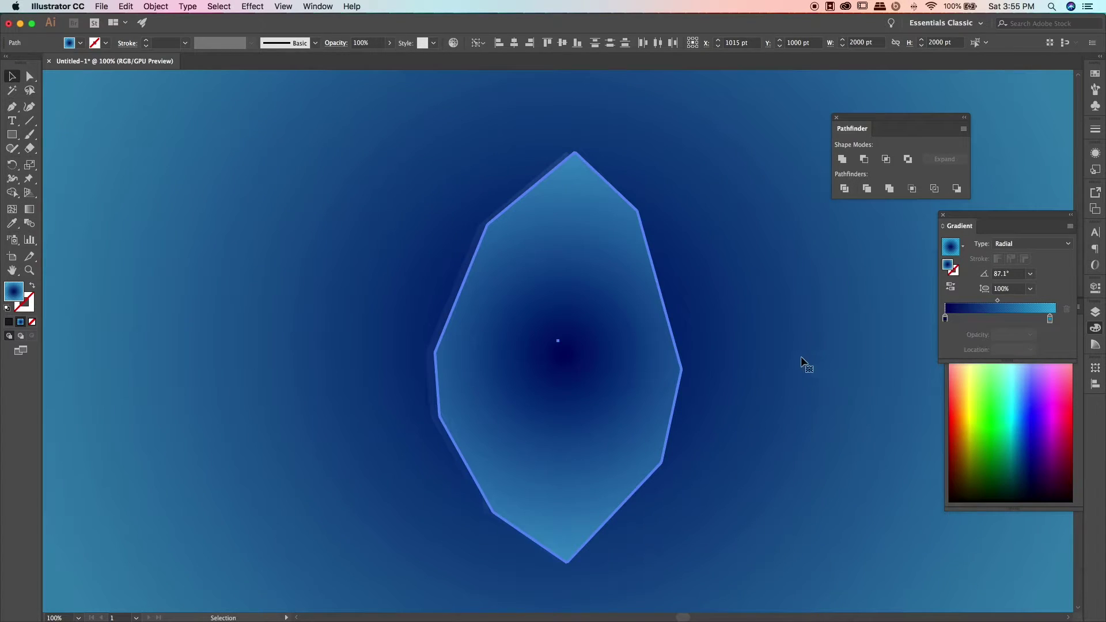
pyautogui.hotkey('ctrl', 'z')
# Step: In isolation mode, set the gradient's centre stop to deep navy #040076
pyautogui.doubleClick(582, 300)
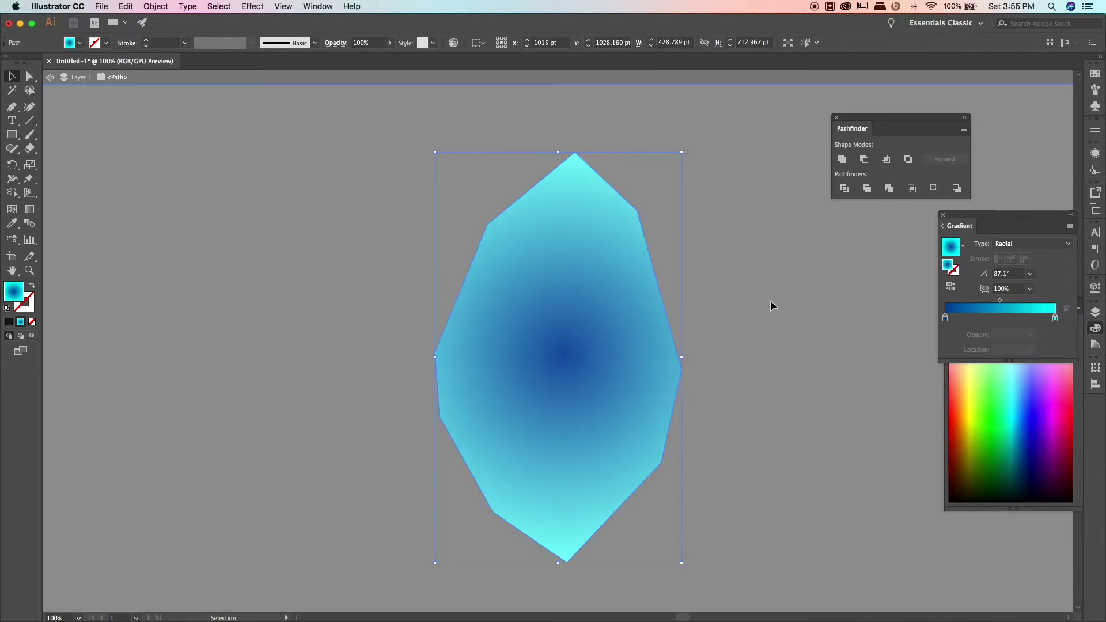
pyautogui.doubleClick(945, 318)
pyautogui.moveTo(966, 384); pyautogui.dragTo(959, 381)
pyautogui.moveTo(1000, 400); pyautogui.dragTo(983, 405)
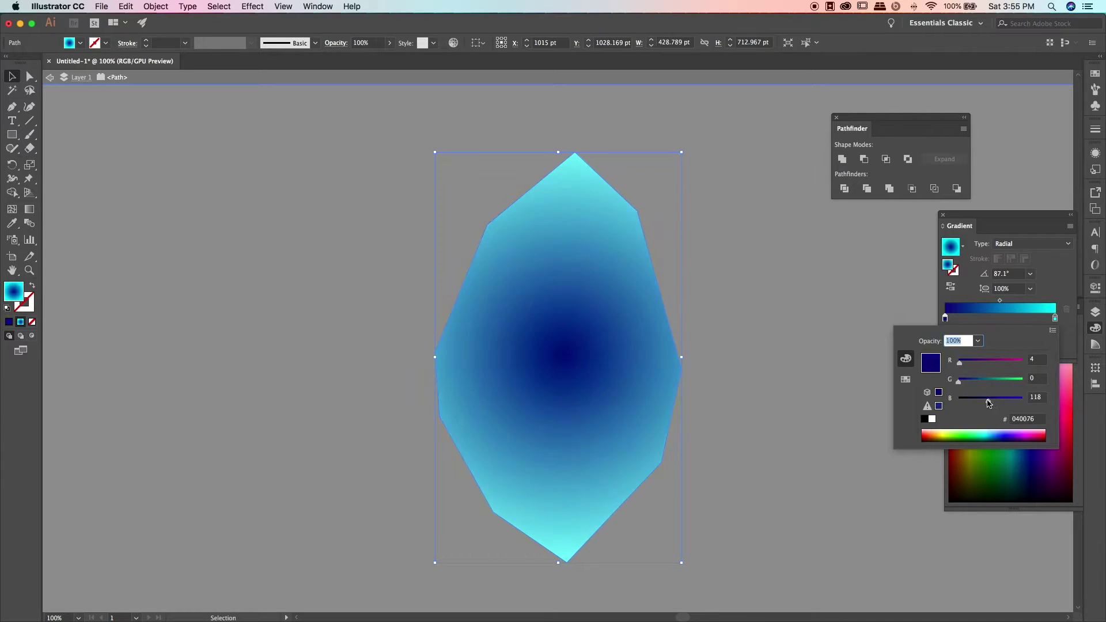
pyautogui.press('Escape')
pyautogui.press('Escape')
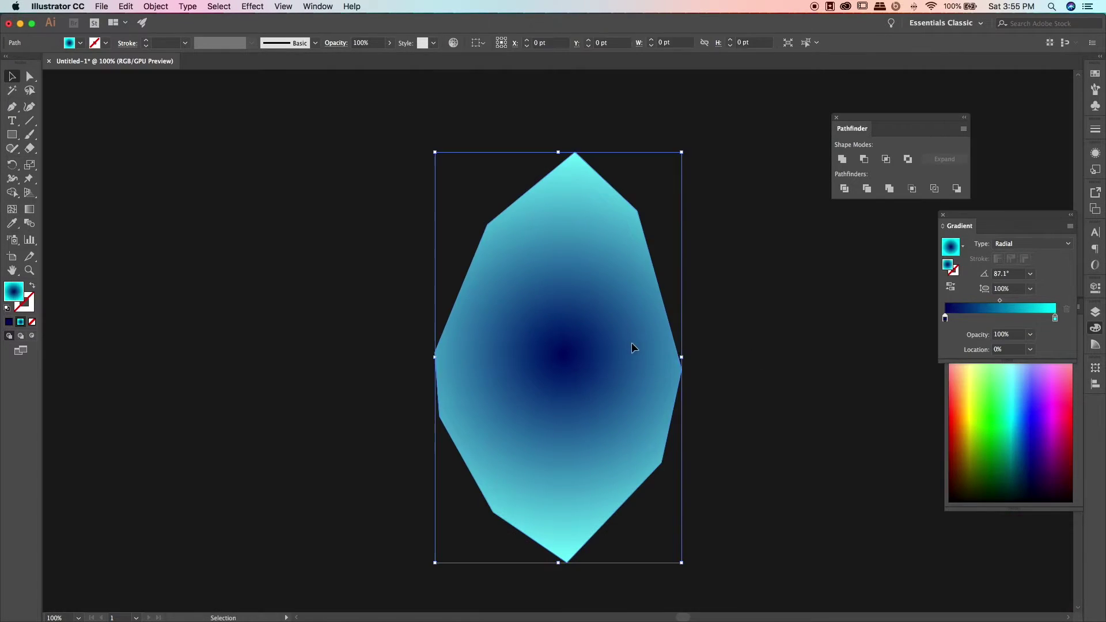
pyautogui.click(1096, 152)
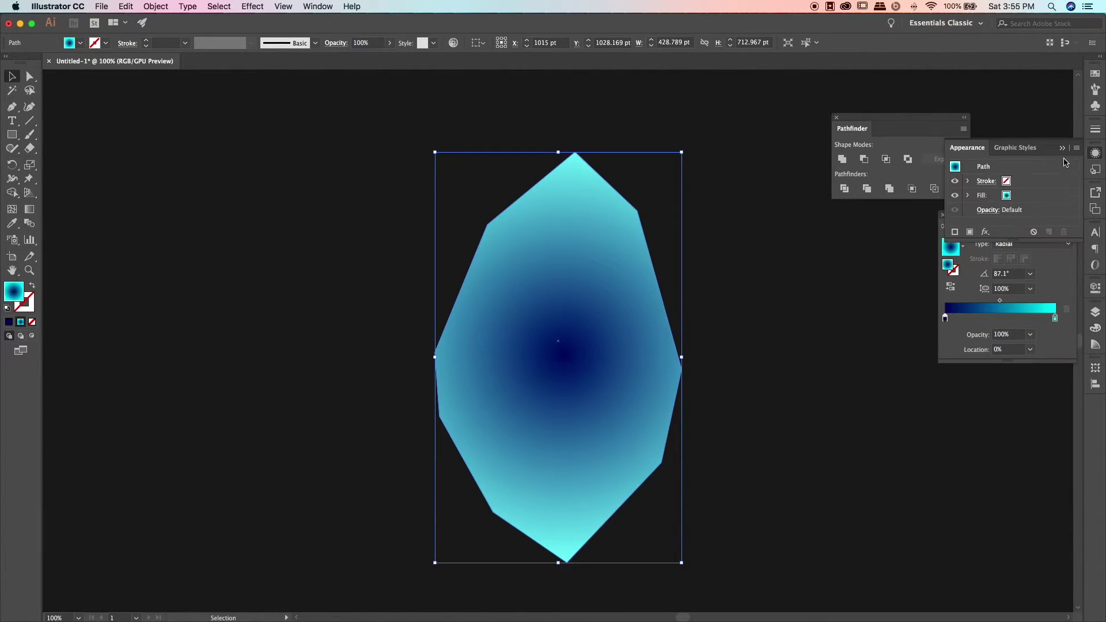
pyautogui.click(1095, 154)
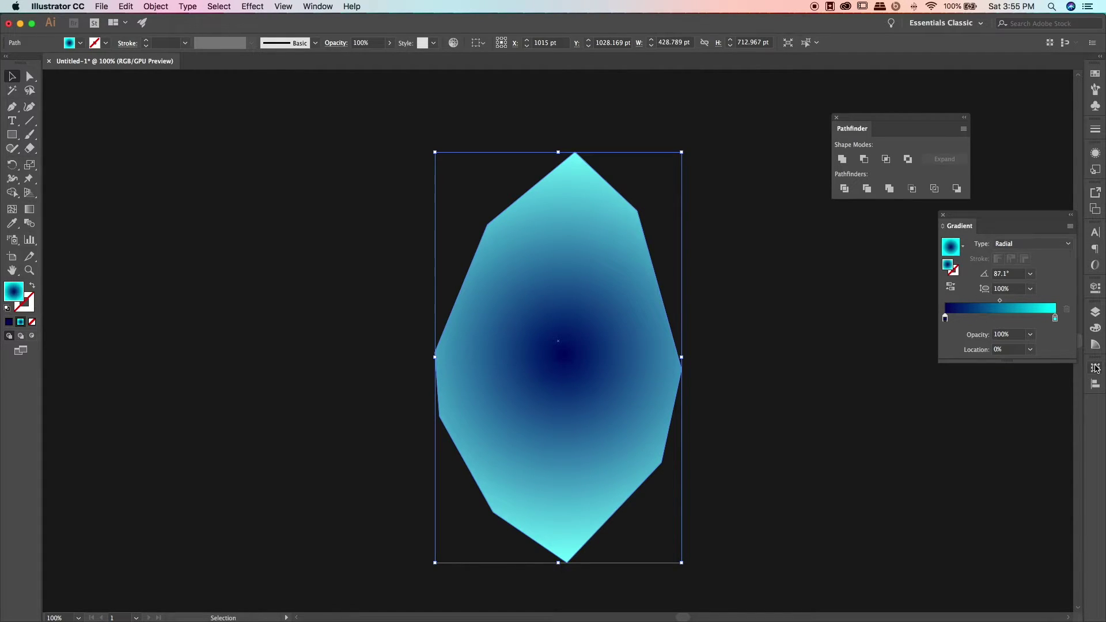
pyautogui.click(1095, 312)
pyautogui.click(992, 313)
pyautogui.click(1021, 307)
pyautogui.click(1095, 311)
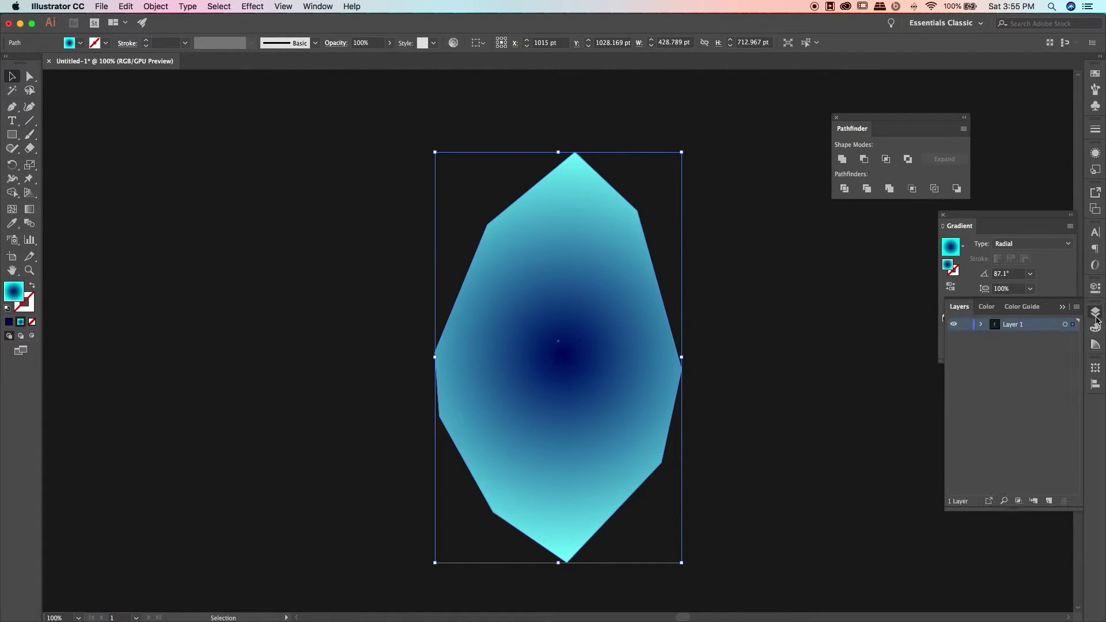
pyautogui.click(1095, 312)
pyautogui.click(1095, 154)
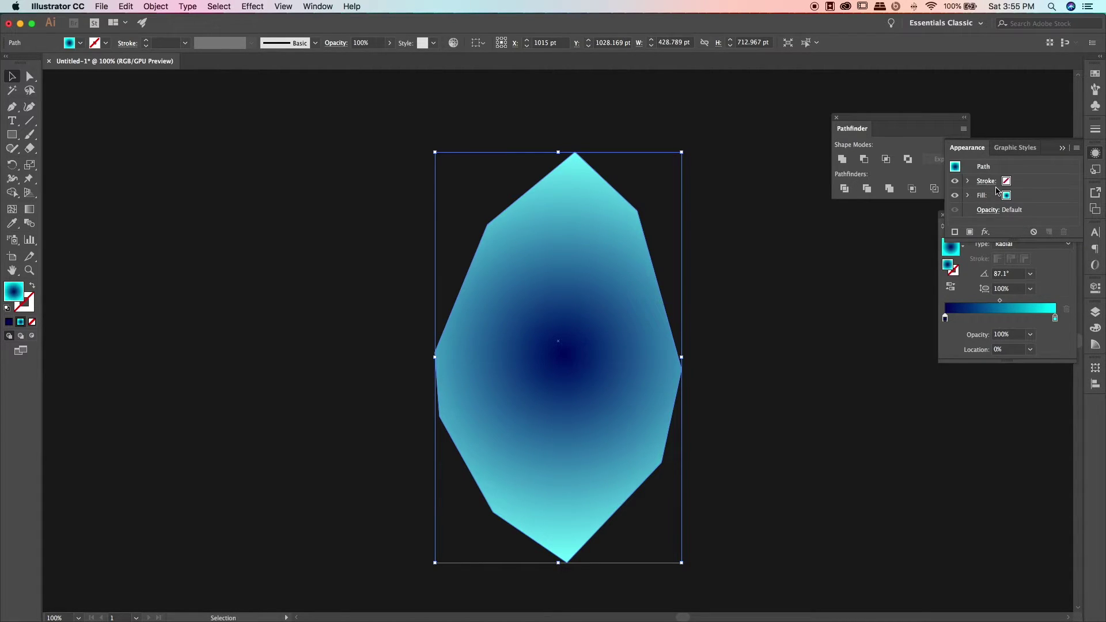
pyautogui.click(1015, 147)
pyautogui.click(968, 148)
pyautogui.click(983, 232)
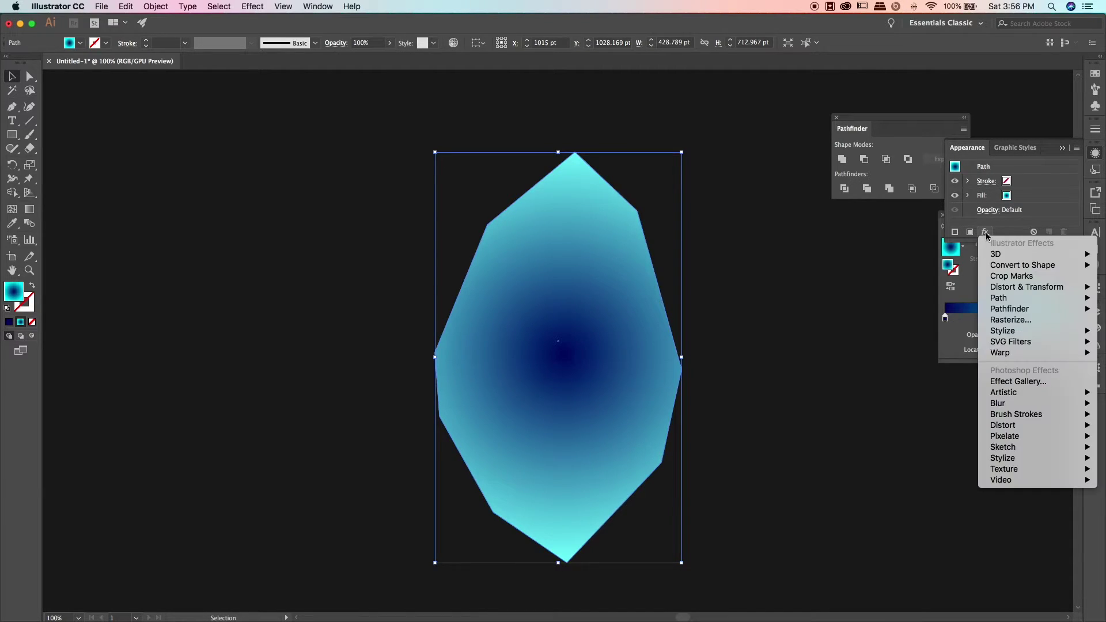
pyautogui.press('Escape')
pyautogui.click(1095, 170)
pyautogui.click(1096, 193)
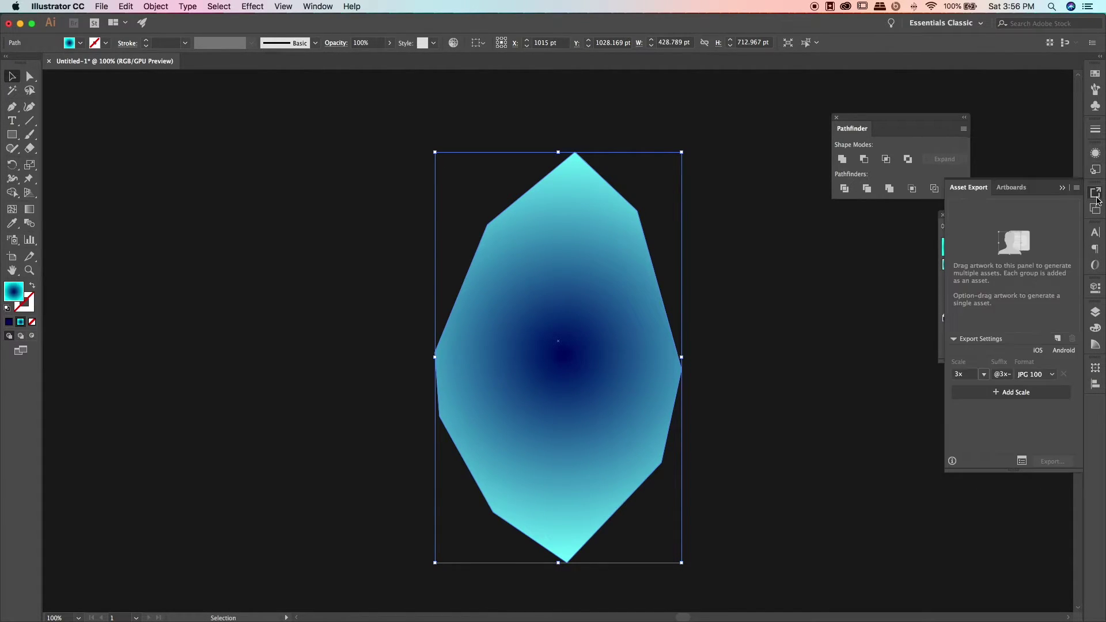
pyautogui.click(1096, 249)
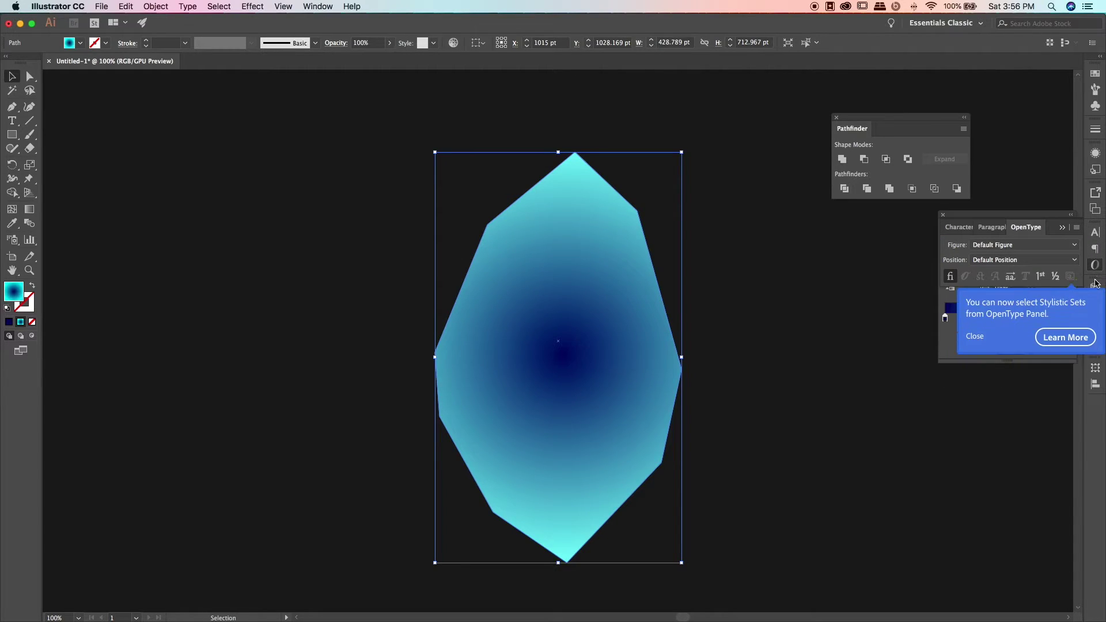
pyautogui.click(1096, 288)
pyautogui.click(1095, 312)
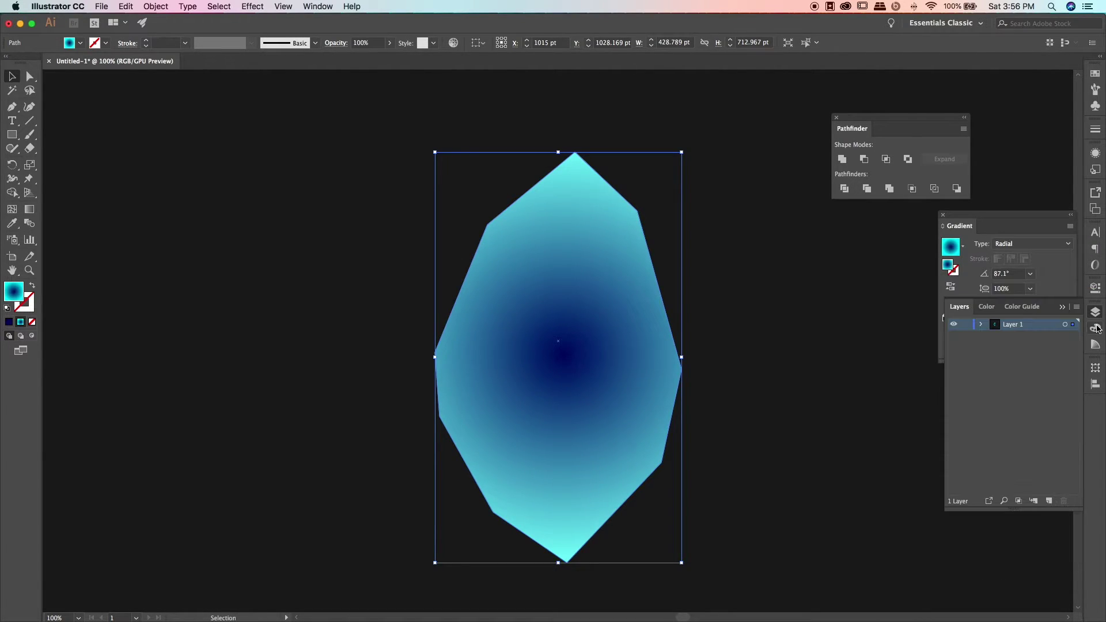
pyautogui.click(1096, 368)
pyautogui.click(1095, 383)
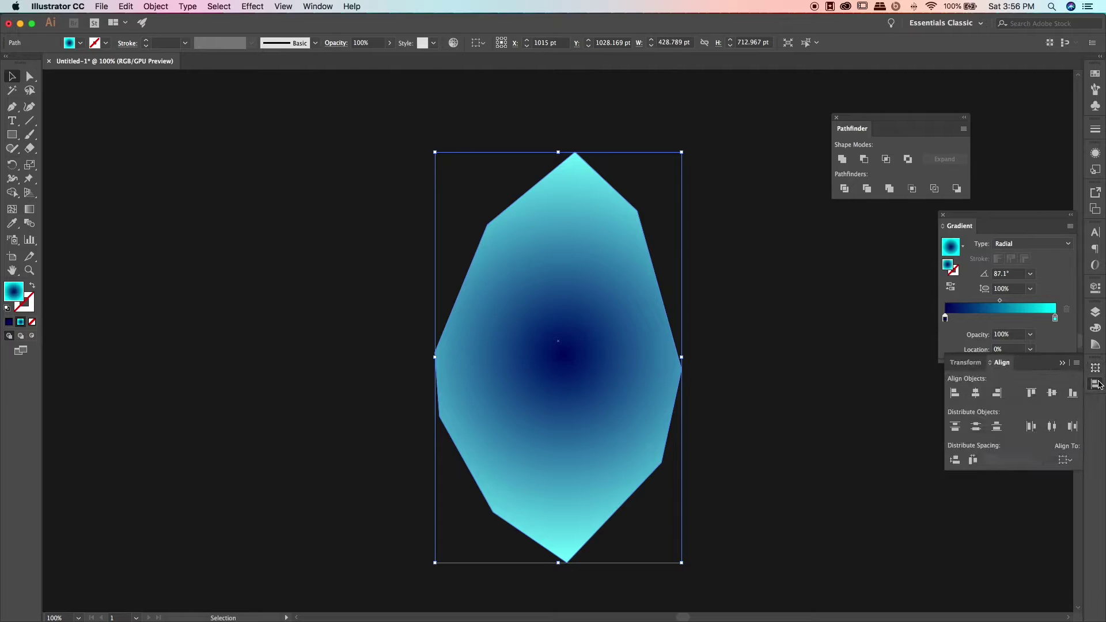
pyautogui.click(1094, 153)
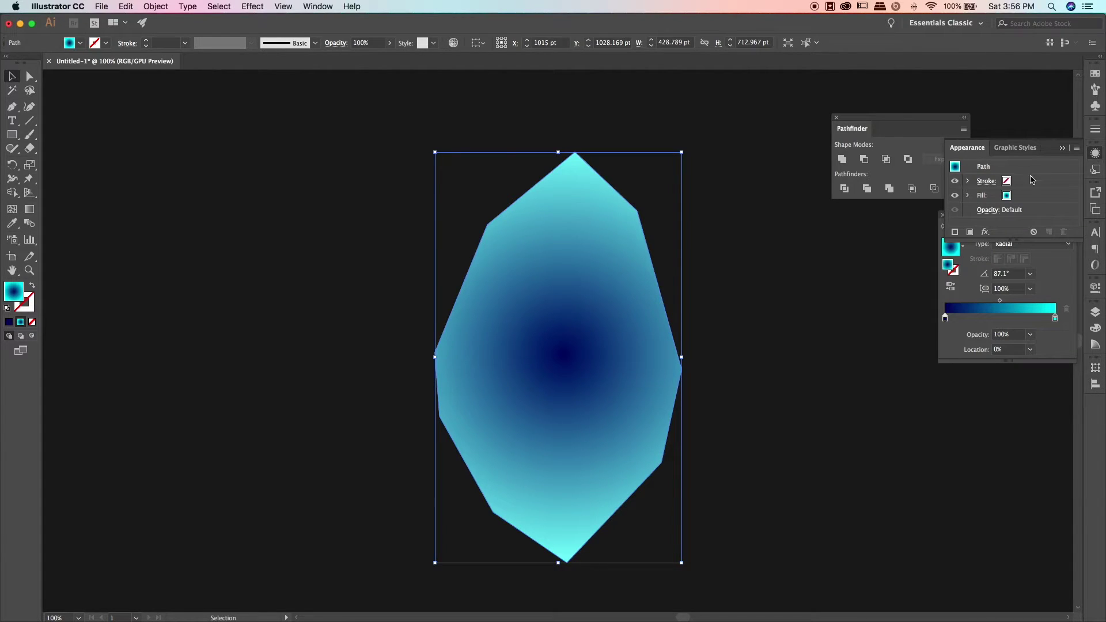
pyautogui.click(1040, 196)
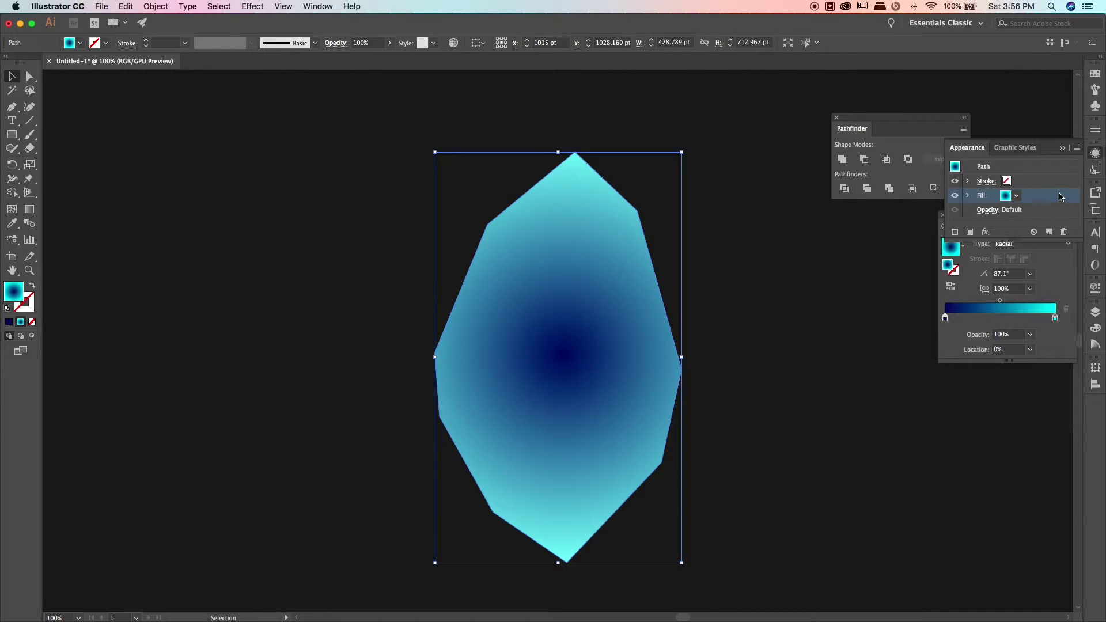
pyautogui.click(1095, 89)
pyautogui.click(1095, 131)
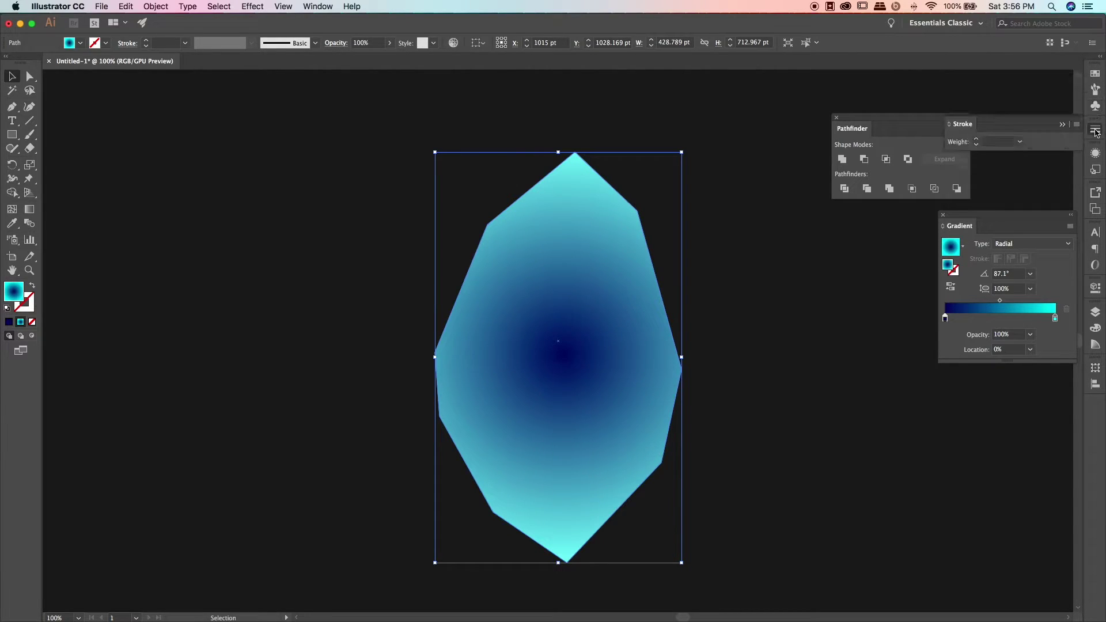
pyautogui.click(1095, 156)
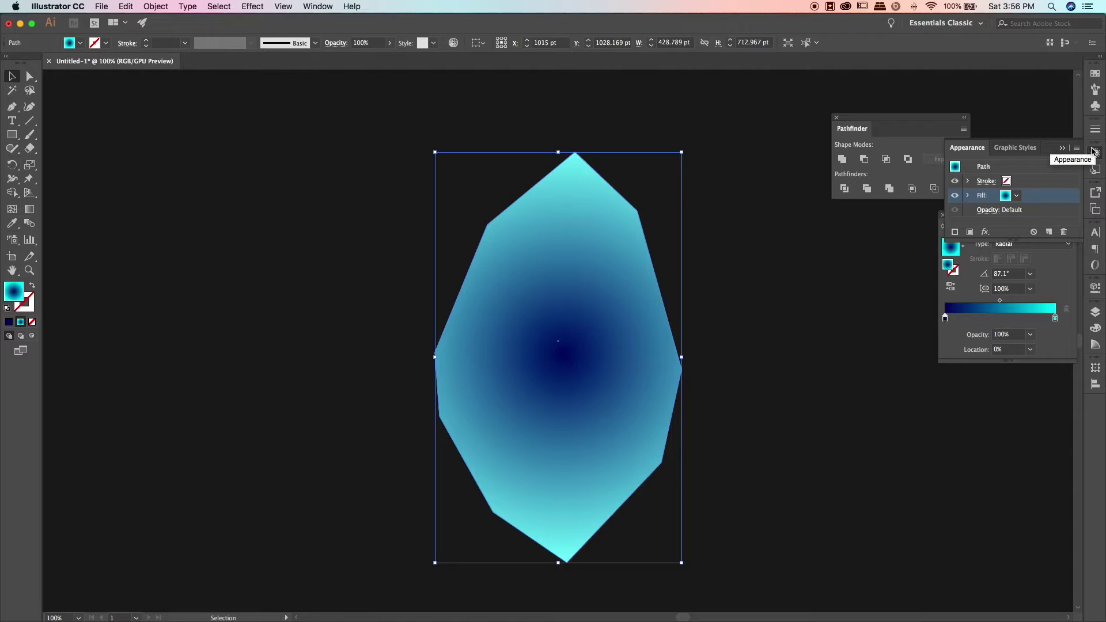
pyautogui.click(1095, 193)
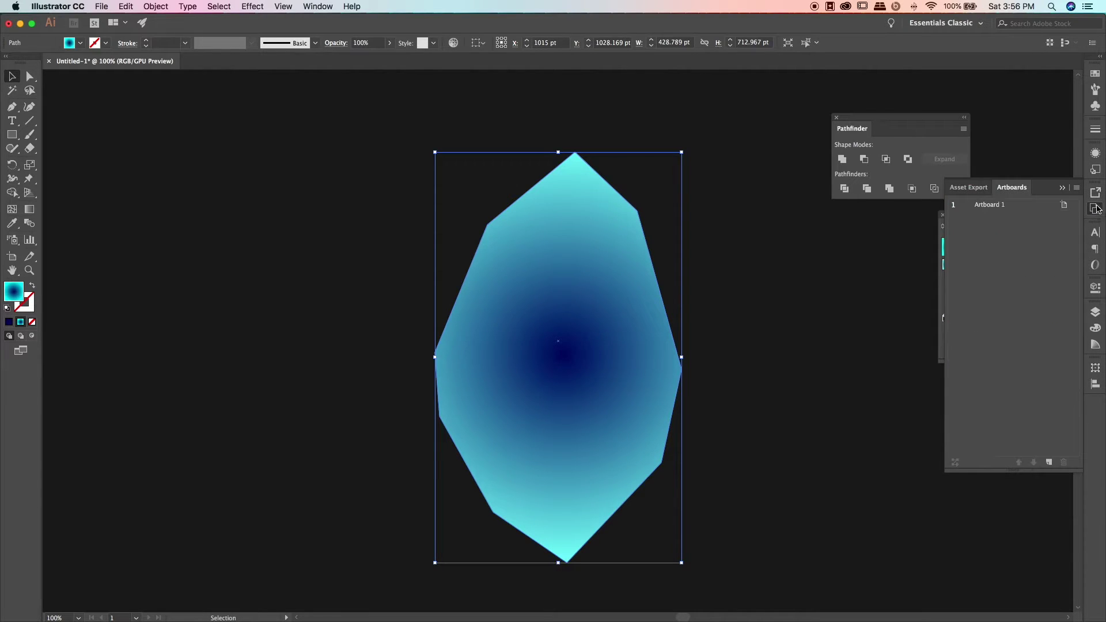
pyautogui.click(1095, 192)
pyautogui.click(1095, 169)
pyautogui.click(1072, 274)
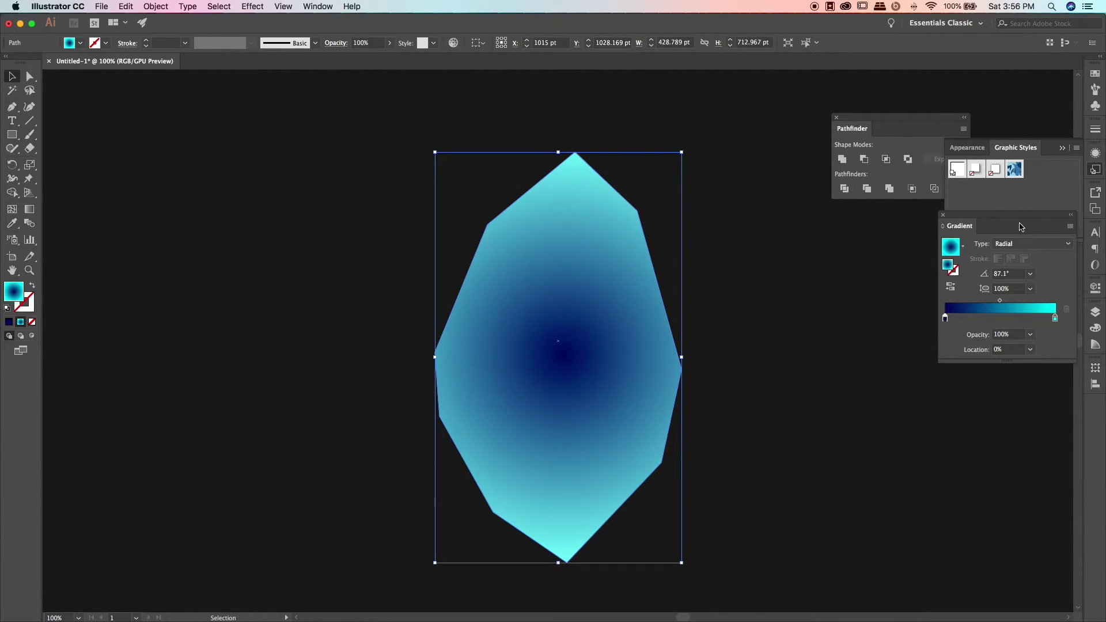
pyautogui.click(318, 7)
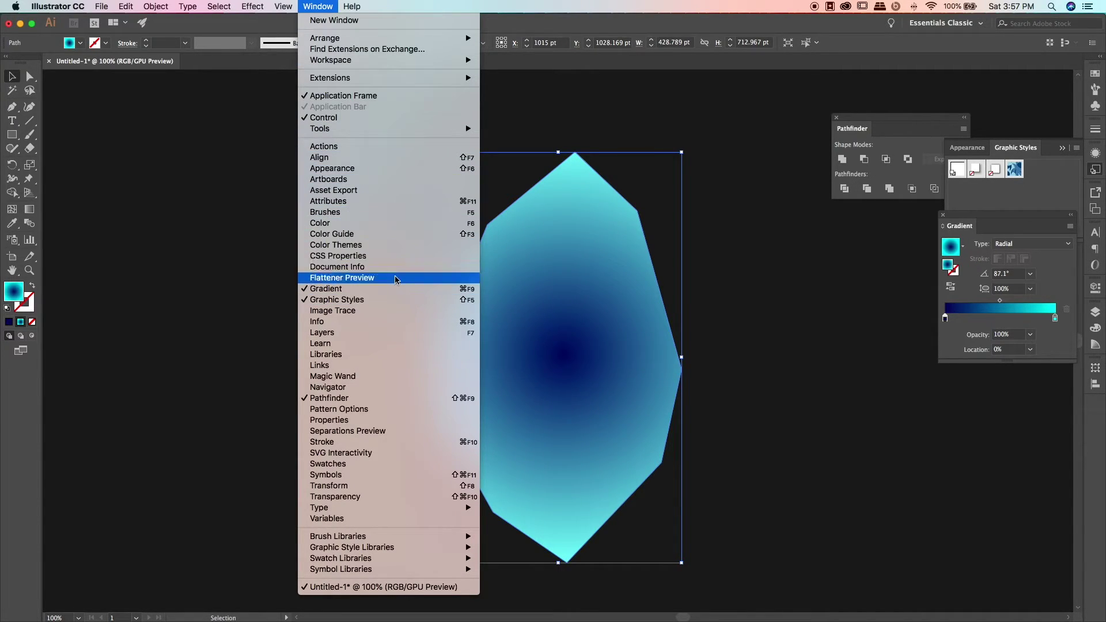
pyautogui.click(400, 421)
pyautogui.click(311, 6)
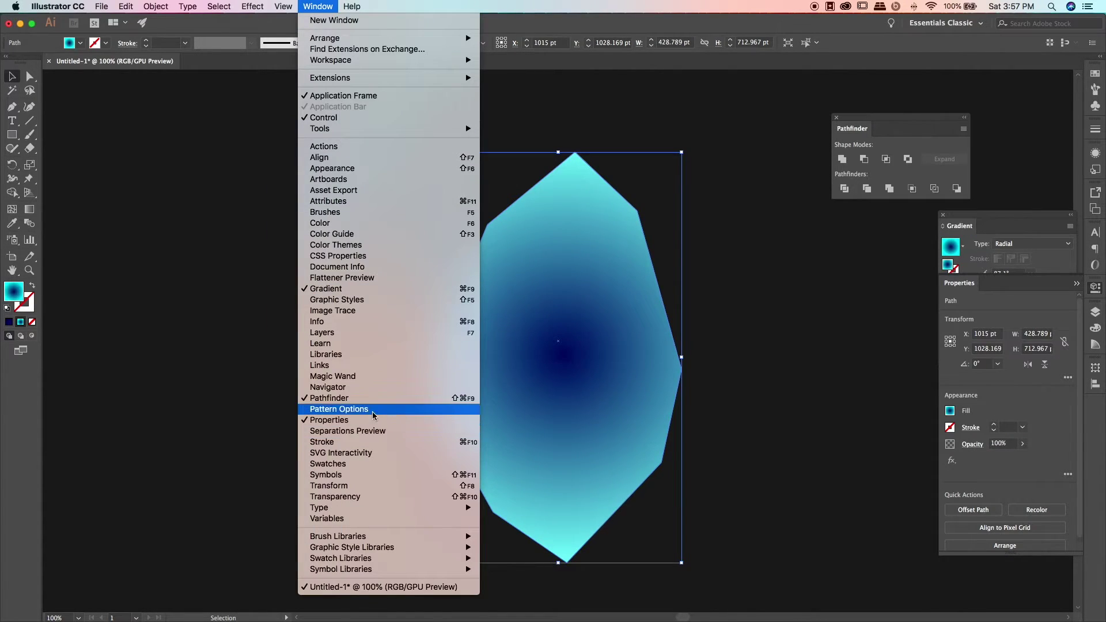
pyautogui.click(847, 241)
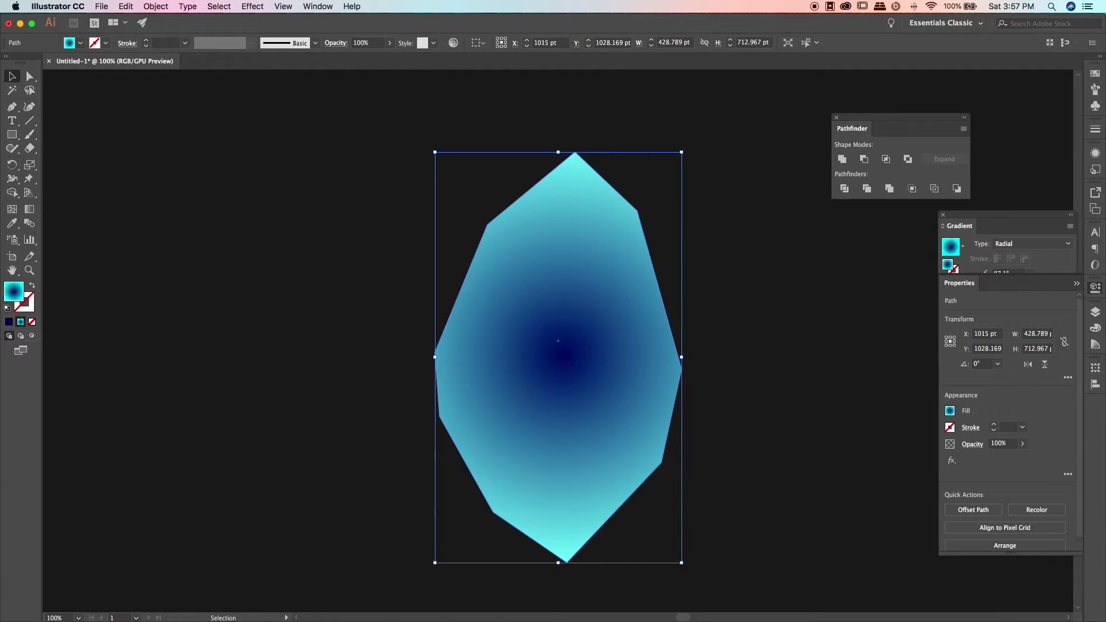
pyautogui.click(314, 6)
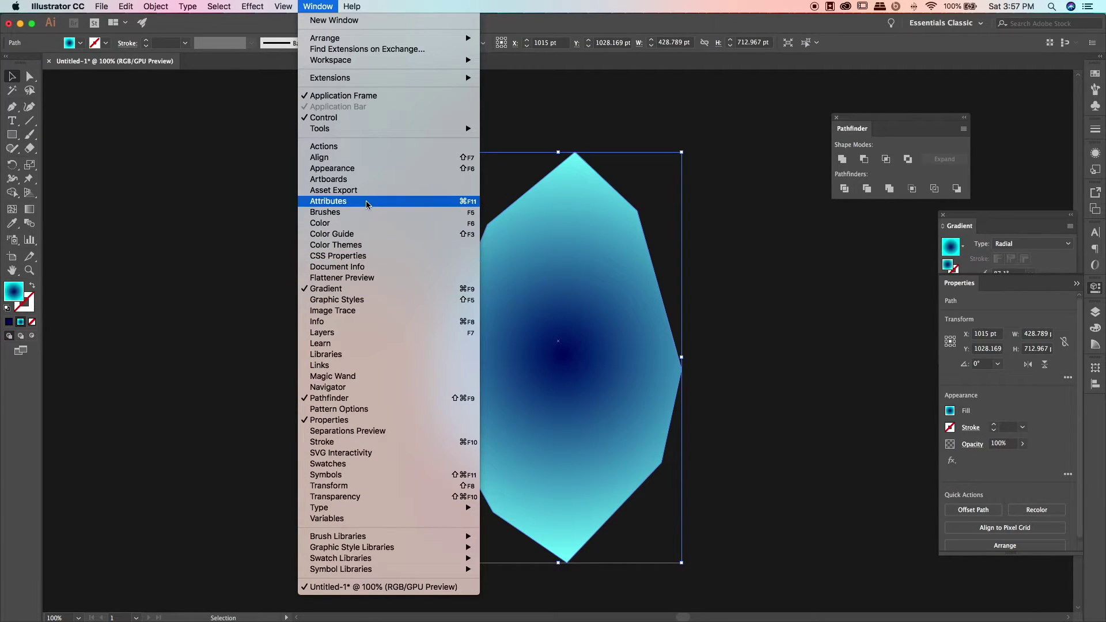
pyautogui.click(646, 284)
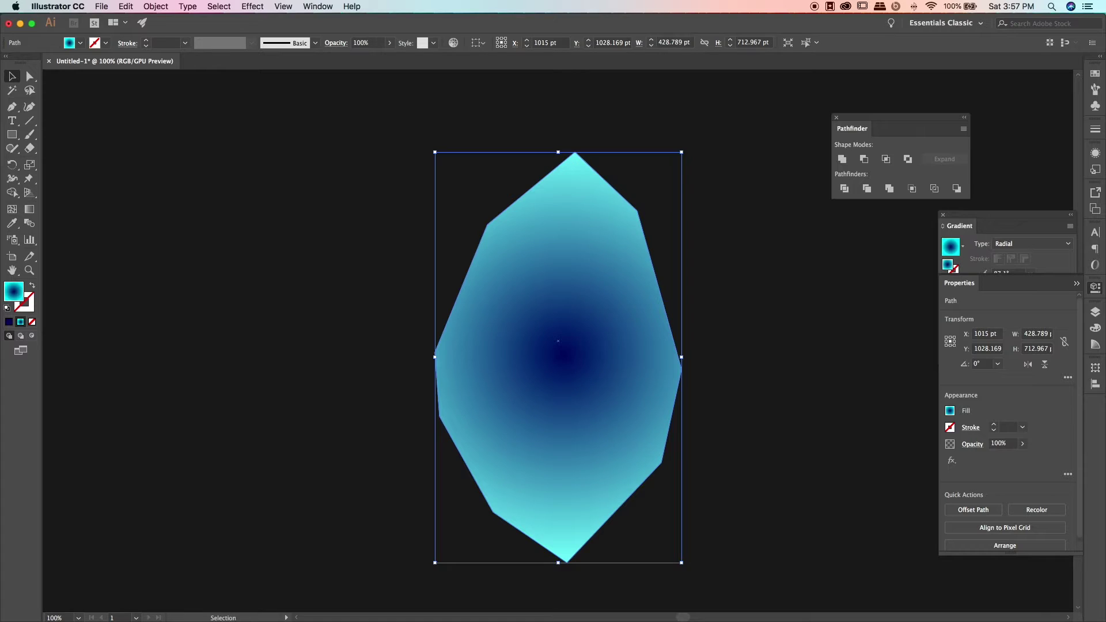
pyautogui.click(318, 6)
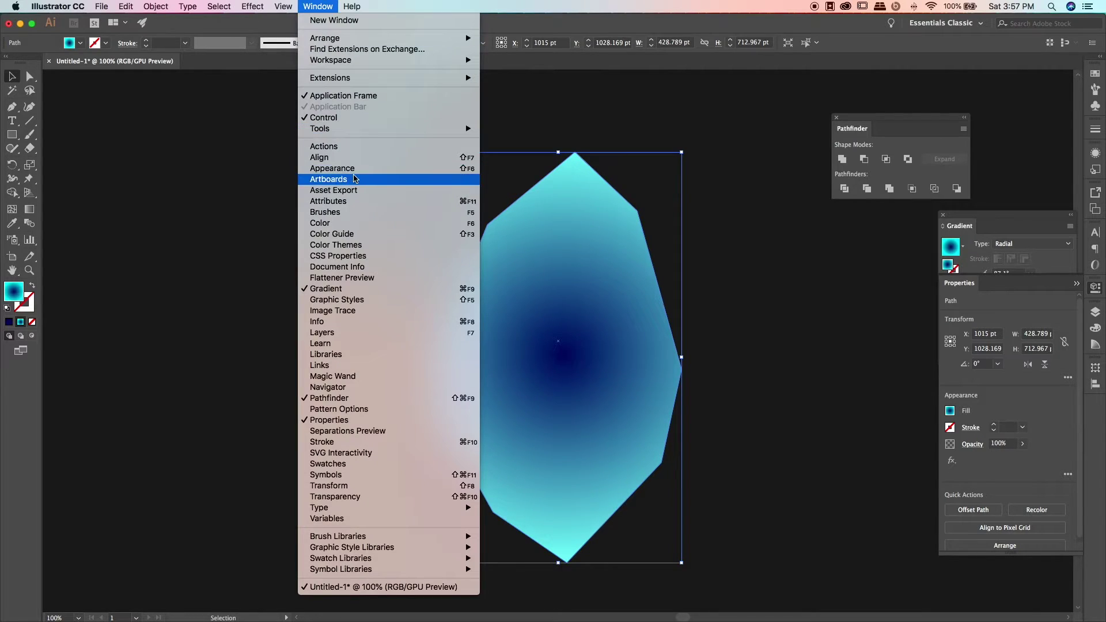
pyautogui.click(371, 175)
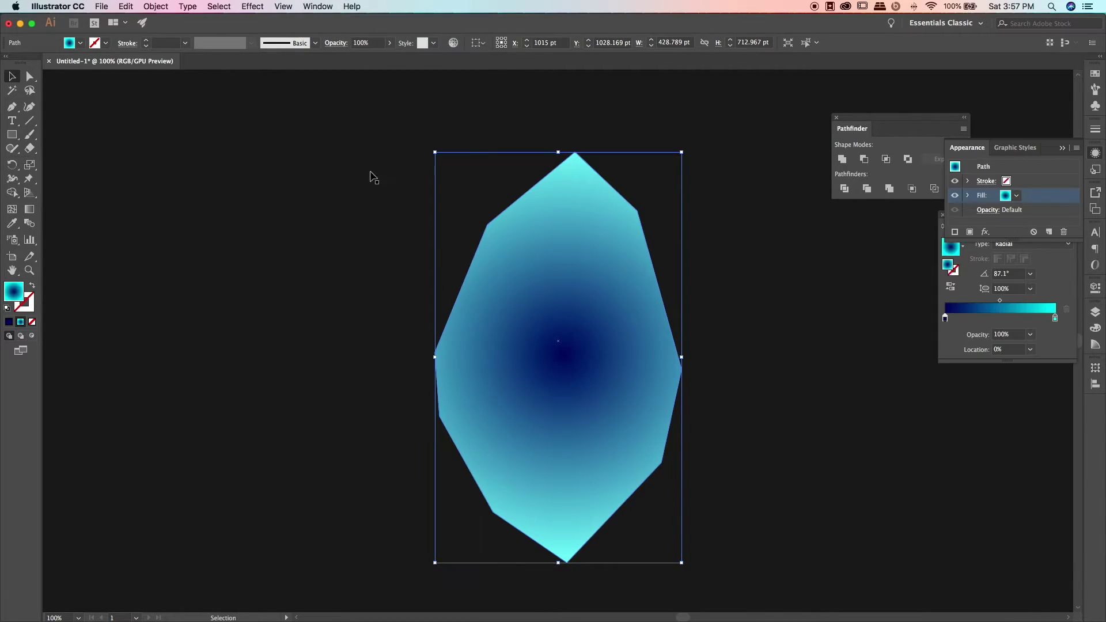
pyautogui.click(314, 7)
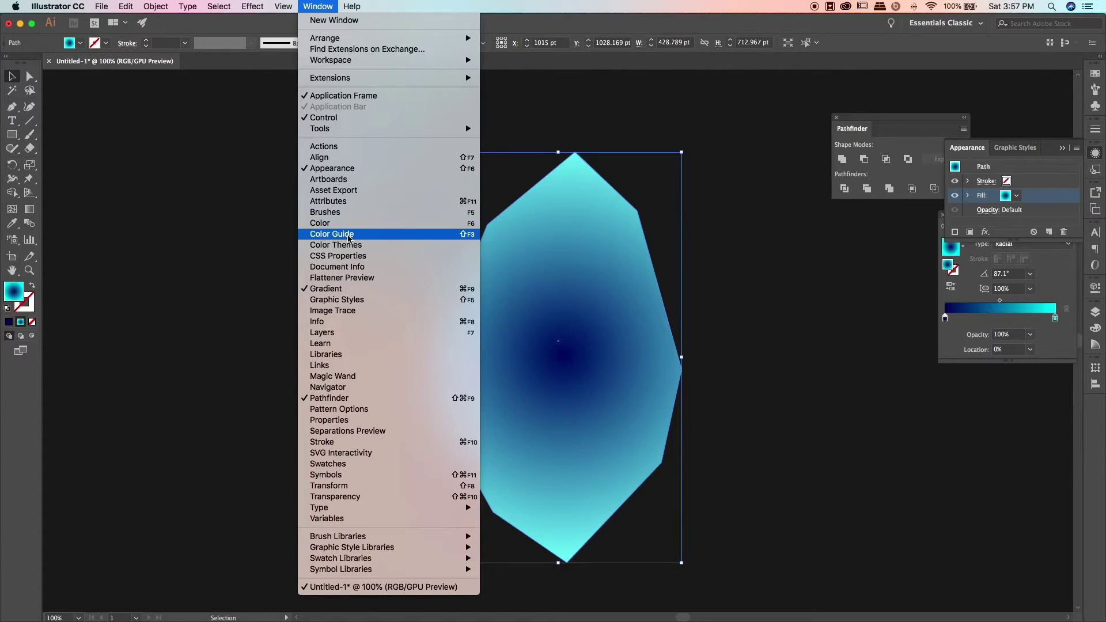
pyautogui.click(233, 199)
pyautogui.click(321, 7)
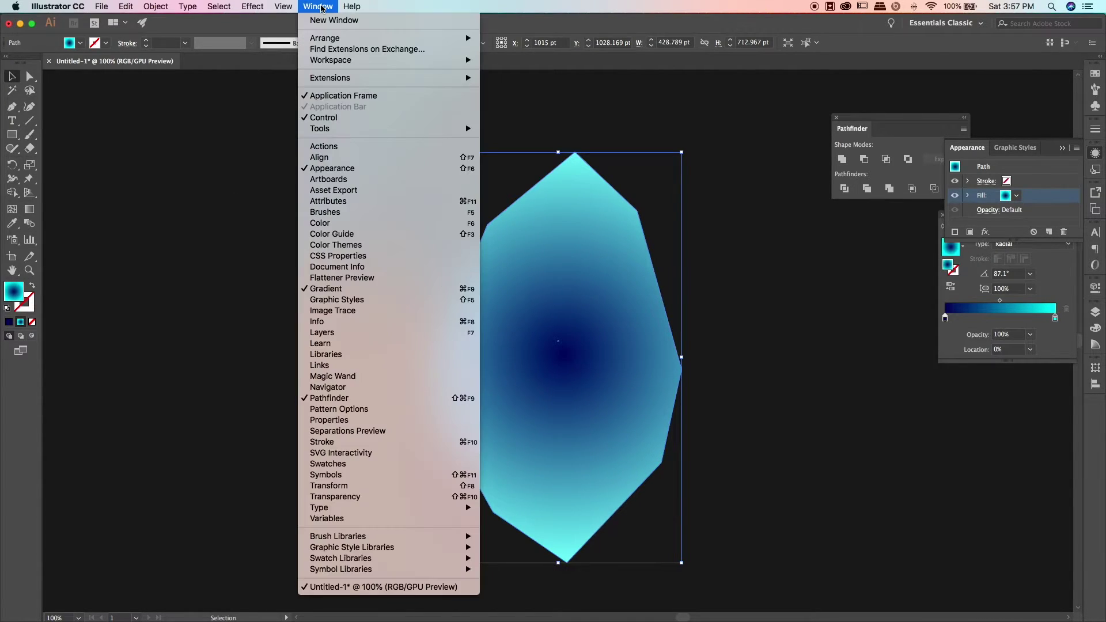
pyautogui.click(561, 84)
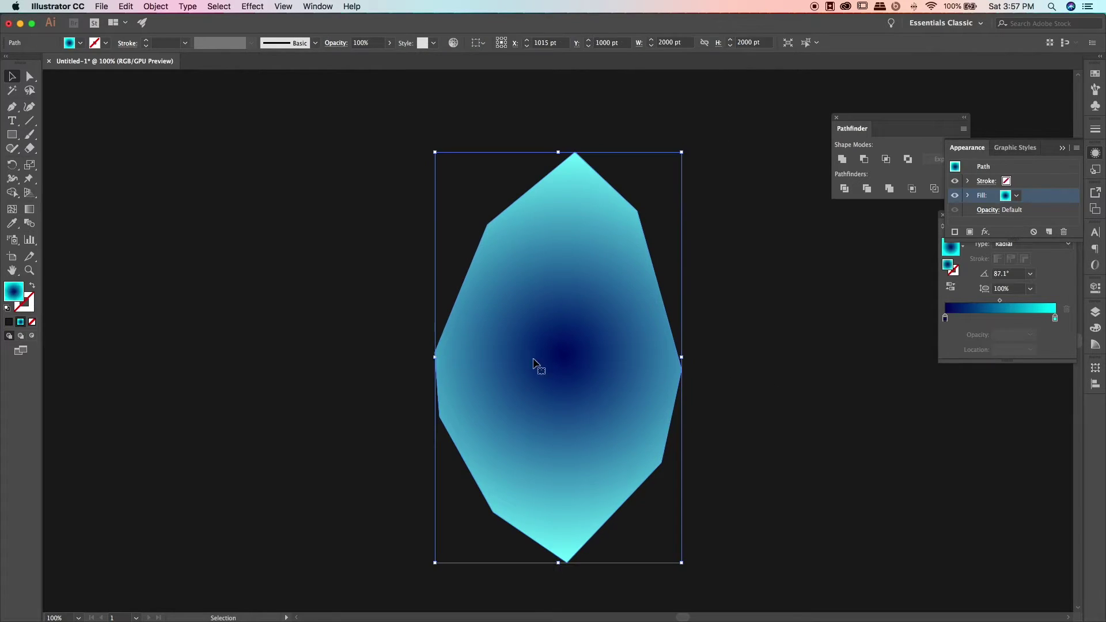
# Step: Fade the overlay polygon to about 15% opacity
pyautogui.click(390, 43)
pyautogui.moveTo(360, 57); pyautogui.dragTo(353, 57)
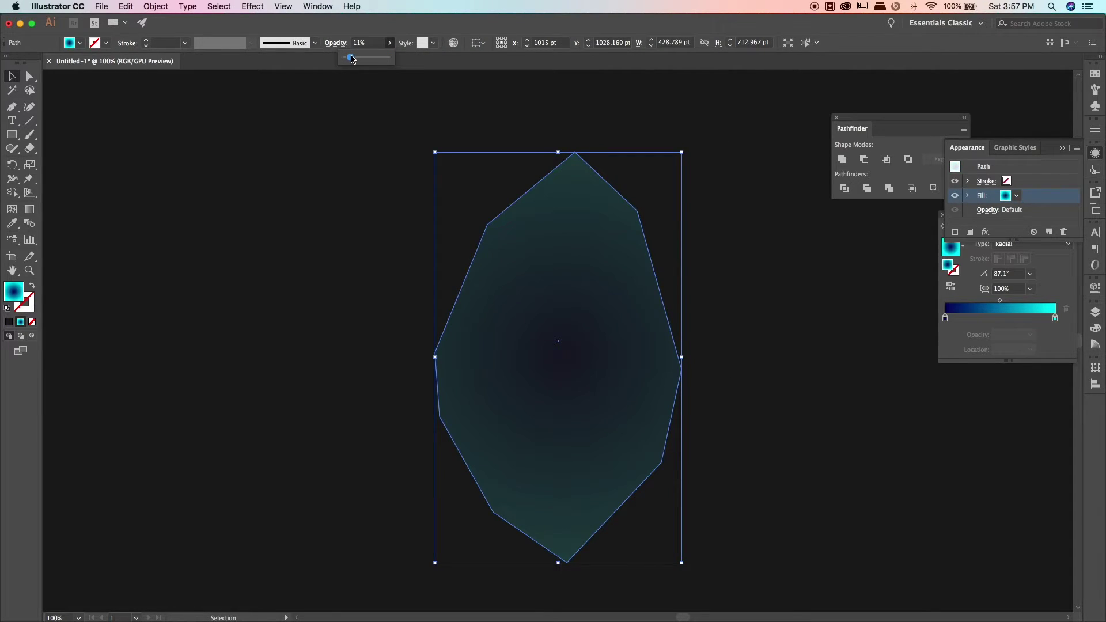
pyautogui.click(375, 302)
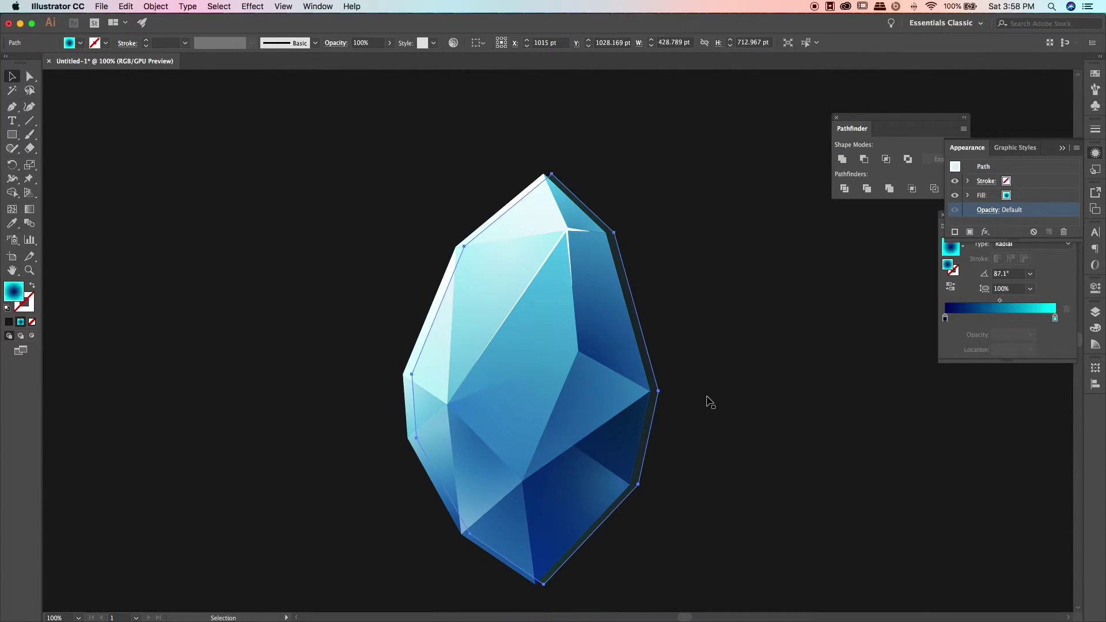
# Step: Inspect the crystal path in isolation, then nudge a right facet and undo the move
pyautogui.click(614, 363)
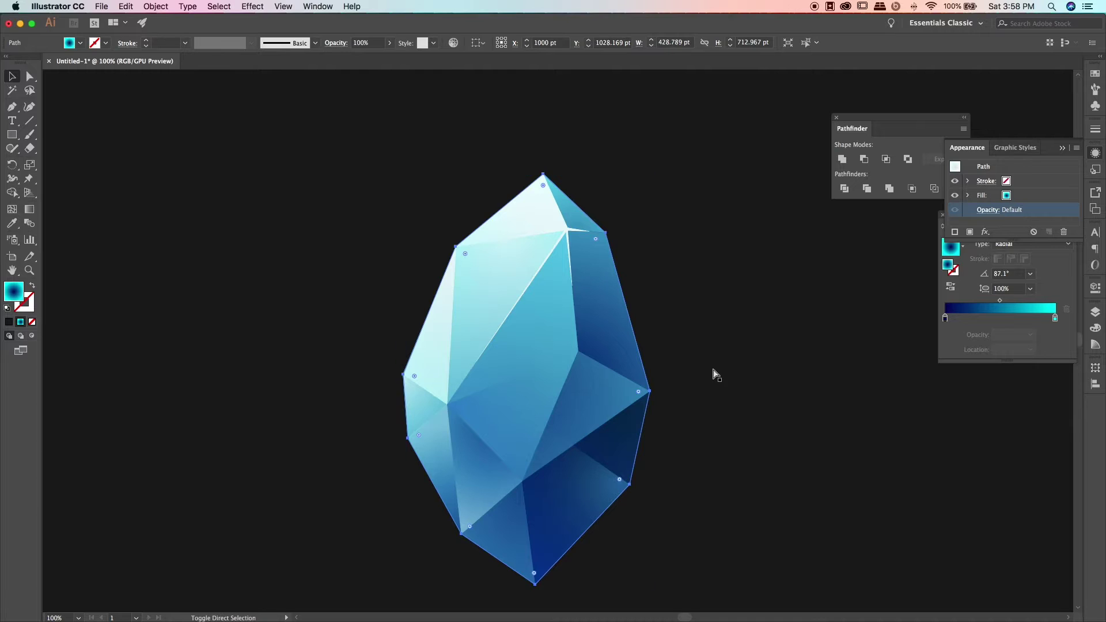
pyautogui.moveTo(589, 380)
pyautogui.mouseDown()
pyautogui.moveTo(758, 436)
pyautogui.moveTo(586, 389)
pyautogui.mouseUp()
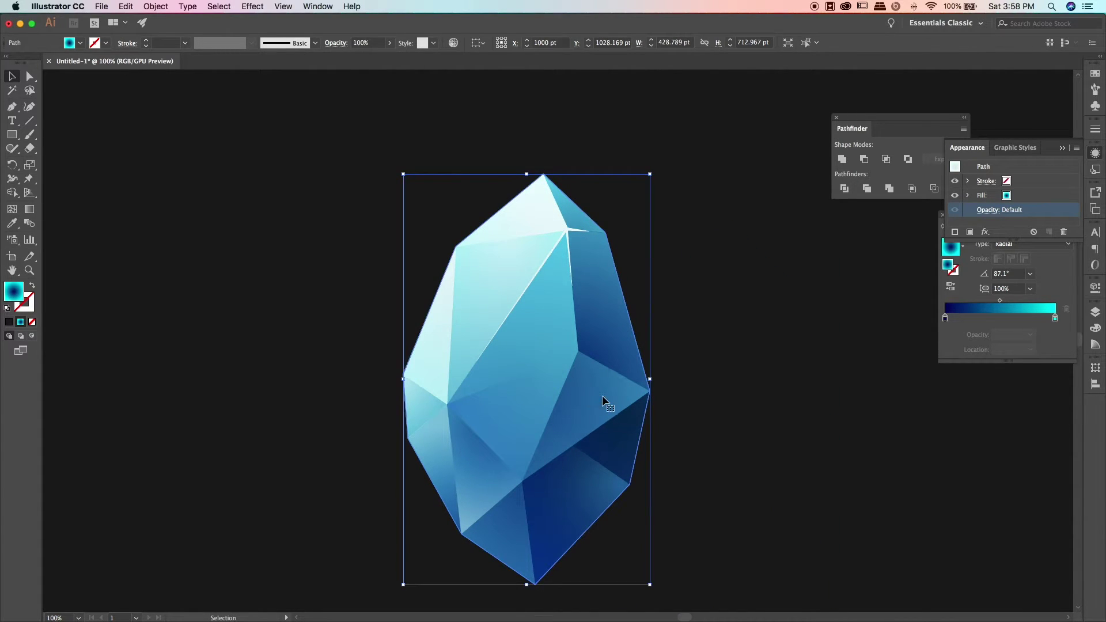
pyautogui.doubleClick(580, 403)
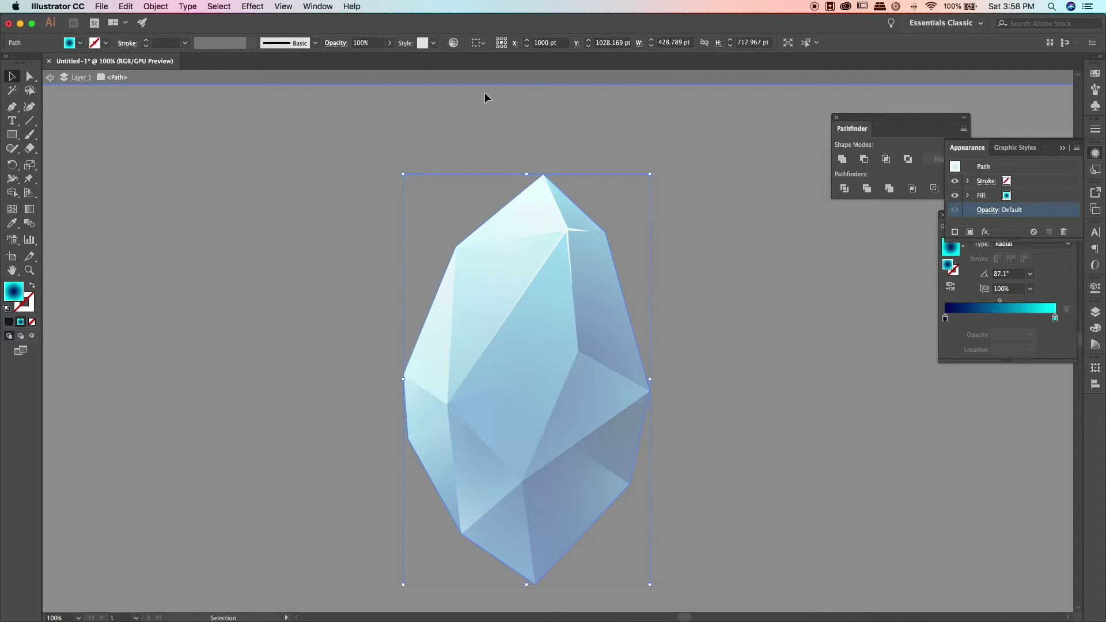
pyautogui.doubleClick(721, 267)
pyautogui.moveTo(580, 311); pyautogui.dragTo(597, 310)
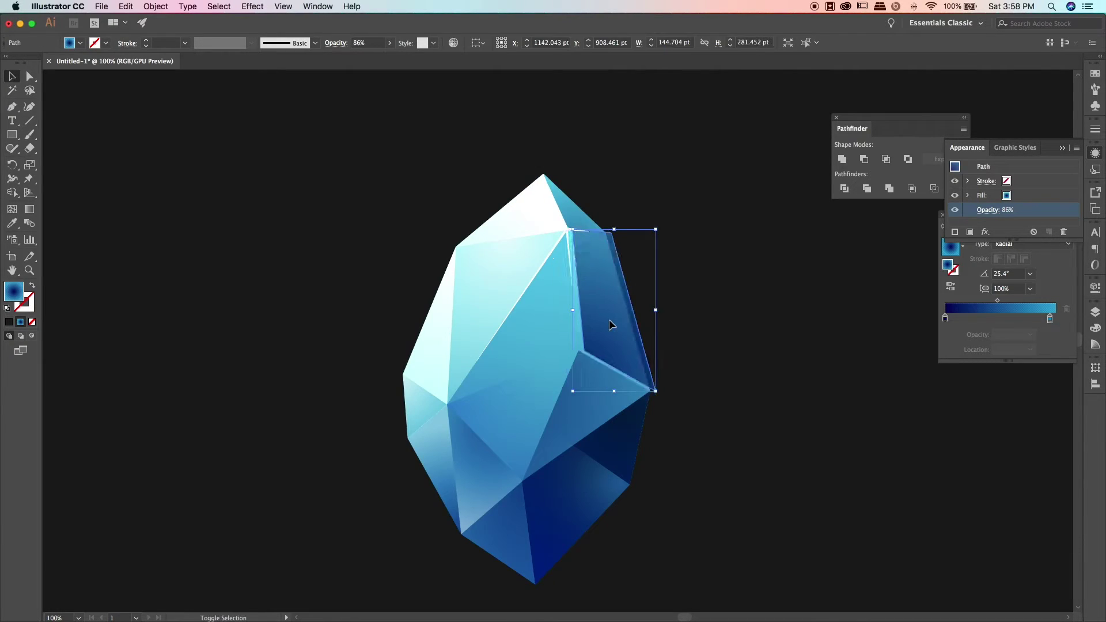
pyautogui.click(578, 283)
pyautogui.press('super+z')
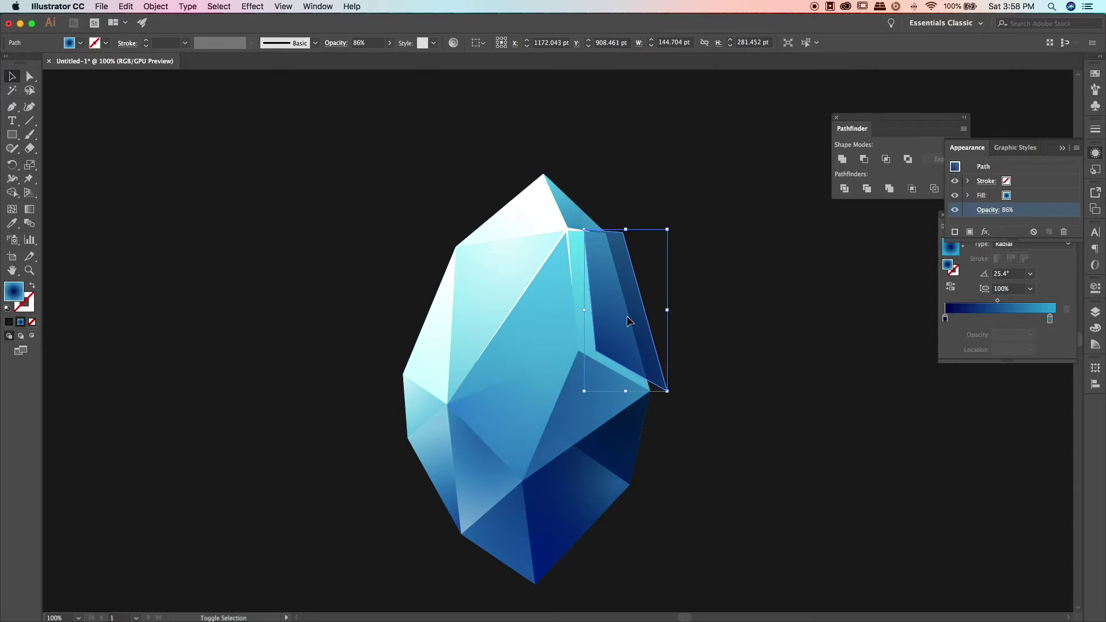
pyautogui.press('super+z')
pyautogui.press('super+z')
pyautogui.press('super+z')
# Step: Redraw the overlay's radial gradient from centre to top with a dark navy centre stop
pyautogui.click(527, 337)
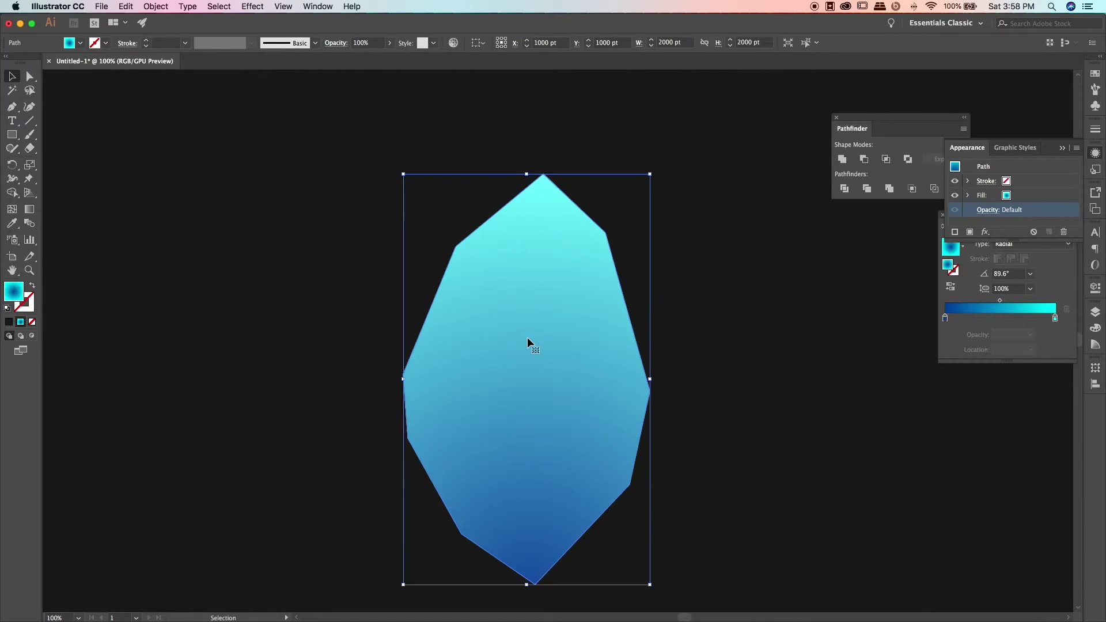
pyautogui.doubleClick(527, 337)
pyautogui.press('Escape')
pyautogui.press('g')
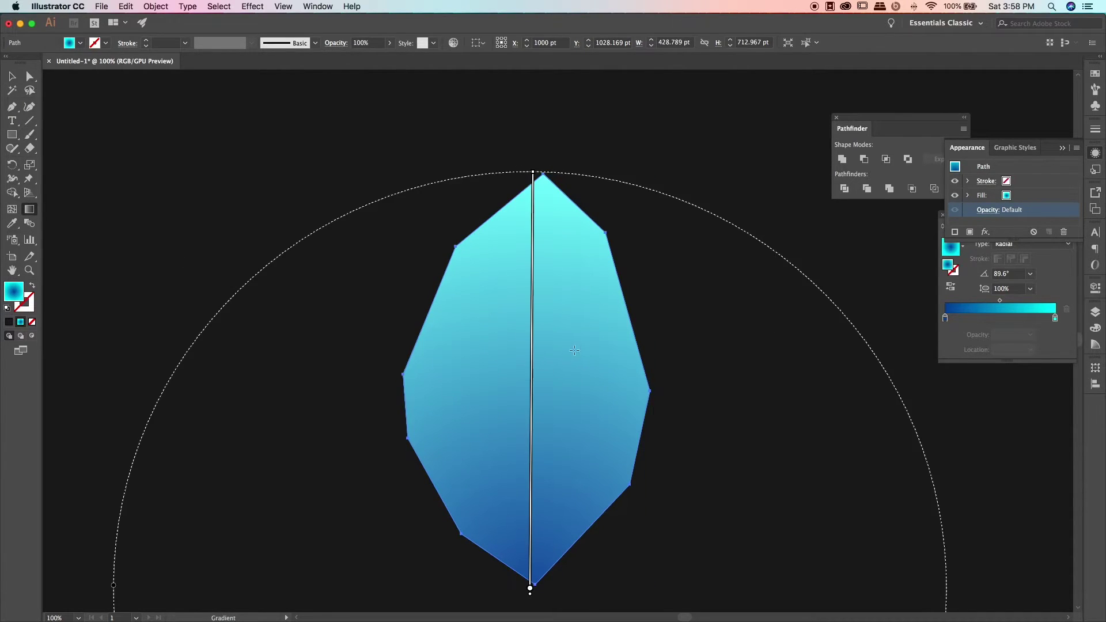
pyautogui.moveTo(545, 372); pyautogui.dragTo(565, 171)
pyautogui.doubleClick(946, 318)
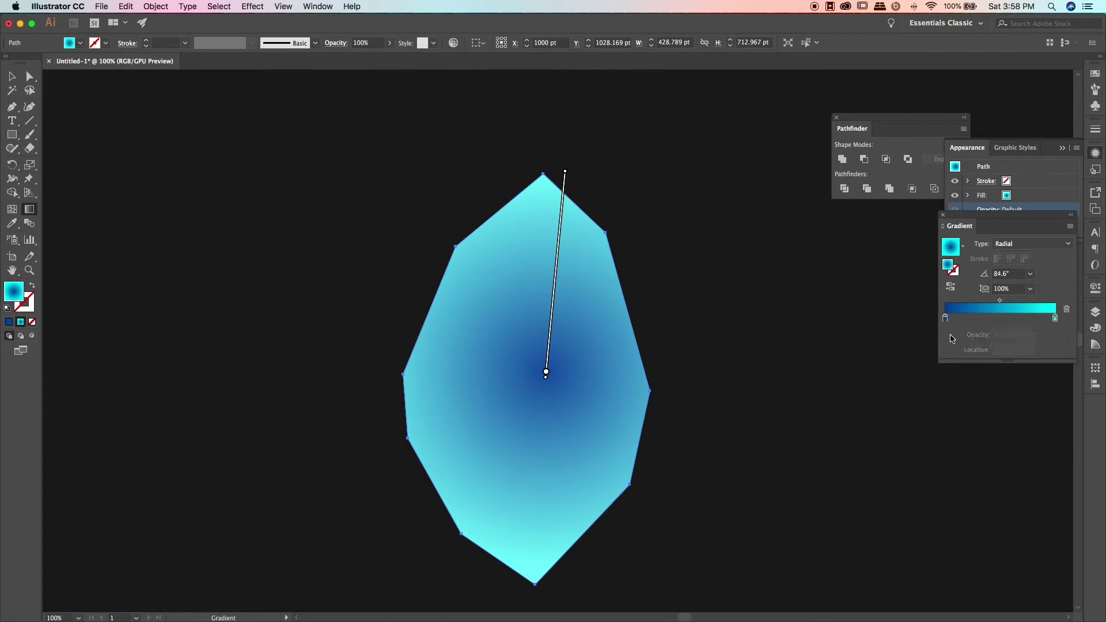
pyautogui.doubleClick(947, 318)
pyautogui.moveTo(977, 381)
pyautogui.mouseDown()
pyautogui.moveTo(958, 381)
pyautogui.moveTo(981, 401)
pyautogui.mouseUp()
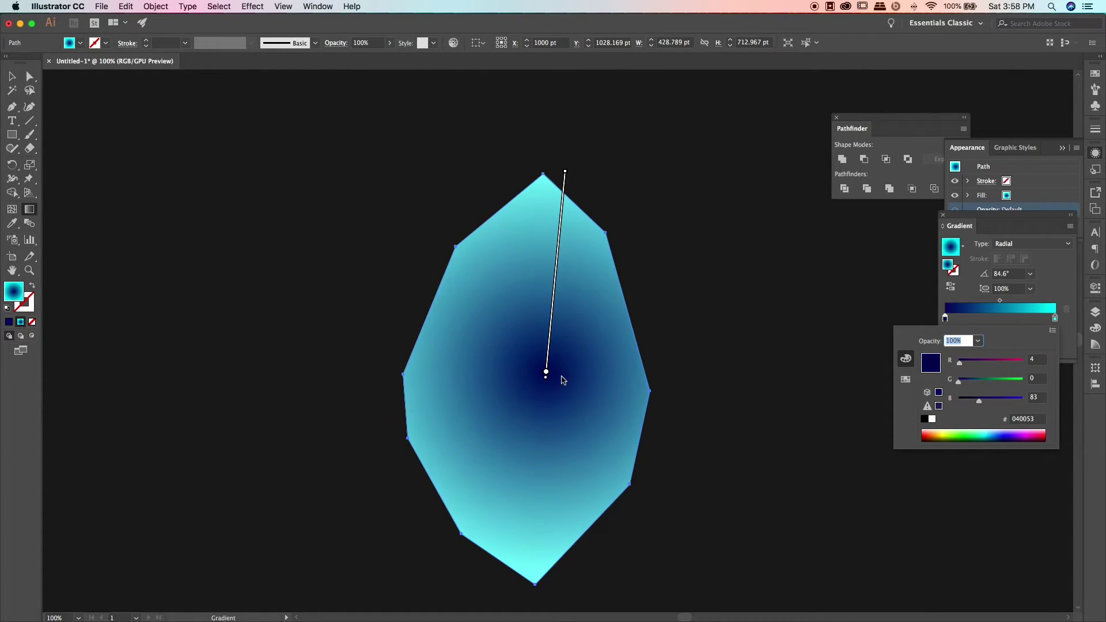
pyautogui.moveTo(531, 375); pyautogui.dragTo(551, 173)
# Step: Lower the overlay's opacity so the facets show through, and hide the panels
pyautogui.click(16, 76)
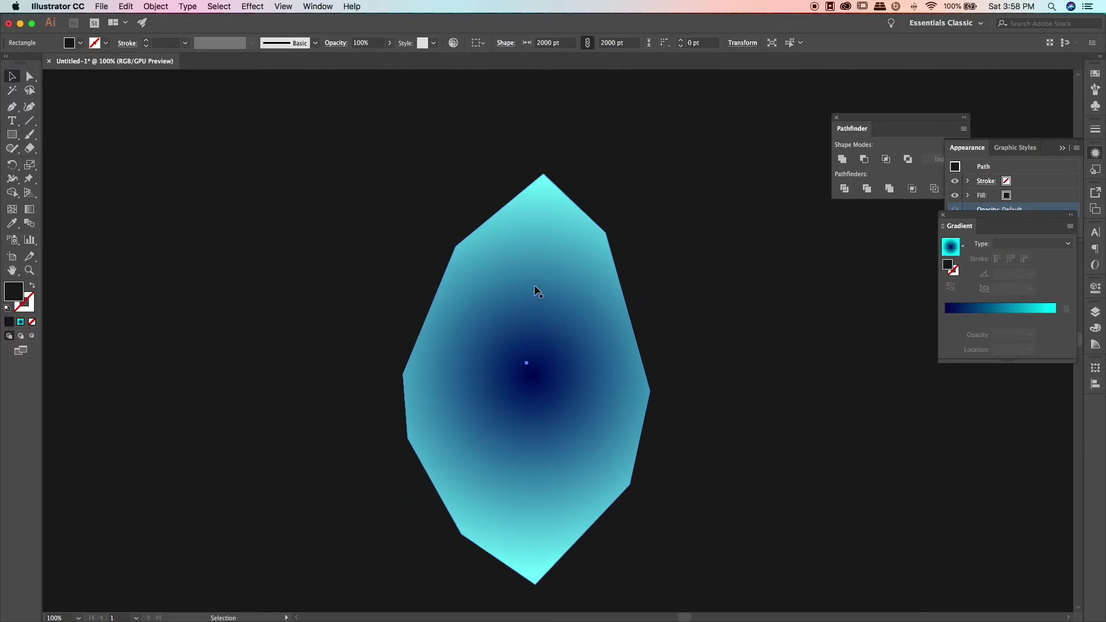
pyautogui.click(535, 288)
pyautogui.click(389, 43)
pyautogui.moveTo(389, 57); pyautogui.dragTo(345, 58)
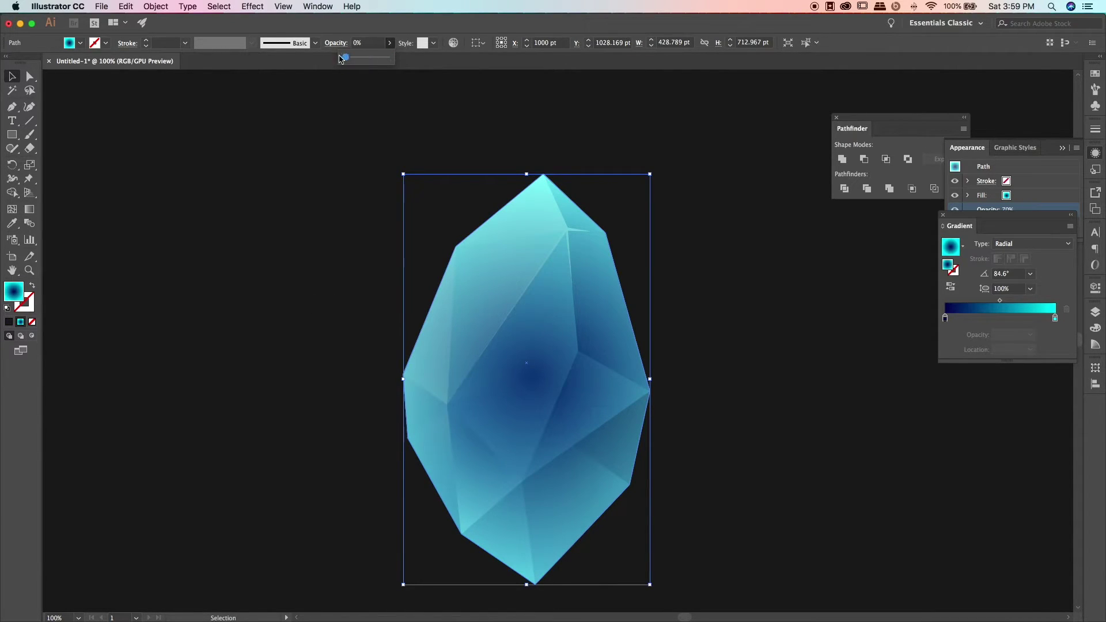
pyautogui.hotkey('shift', 'Tab')
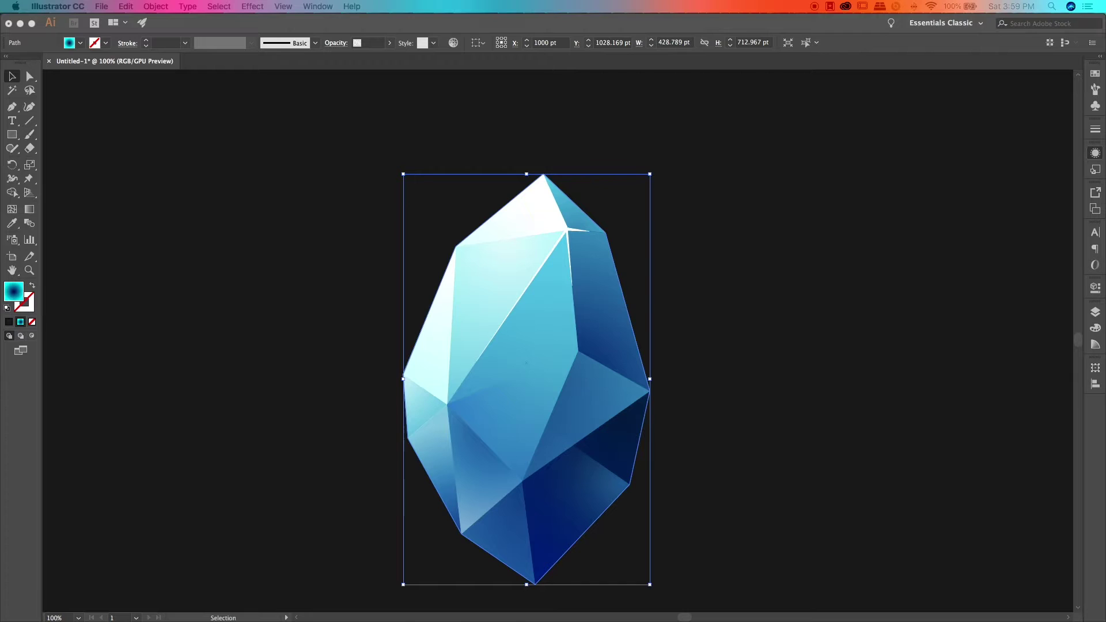
# Step: Restore the panels, show the Layers panel, and expand the overlay's Fill row in Appearance
pyautogui.hotkey('shift', 'Tab')
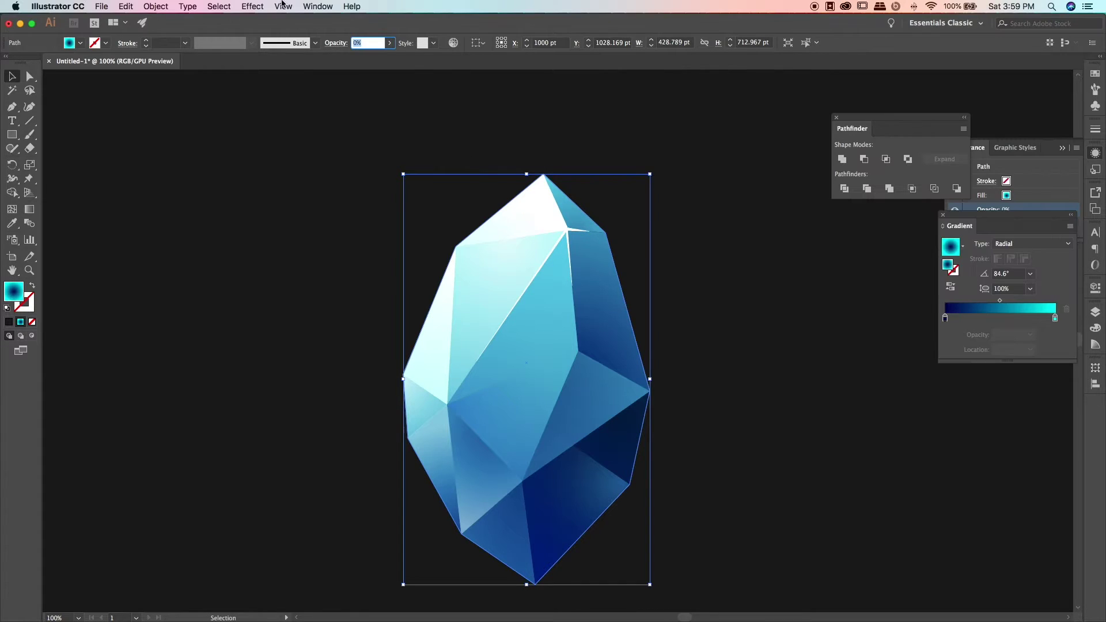
pyautogui.click(318, 6)
pyautogui.click(322, 346)
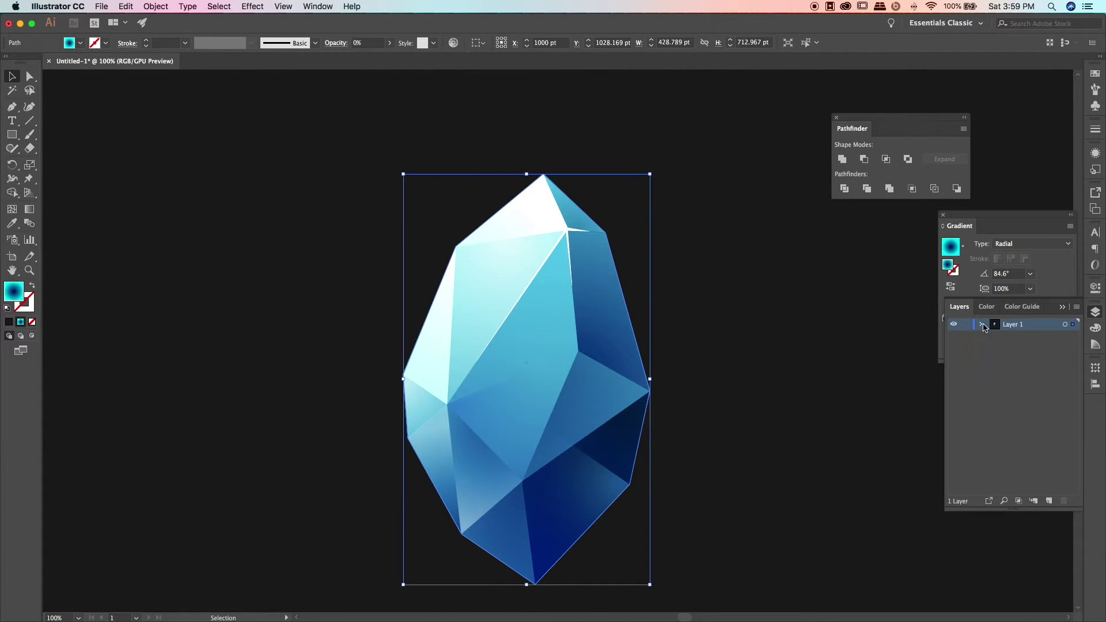
pyautogui.click(1076, 306)
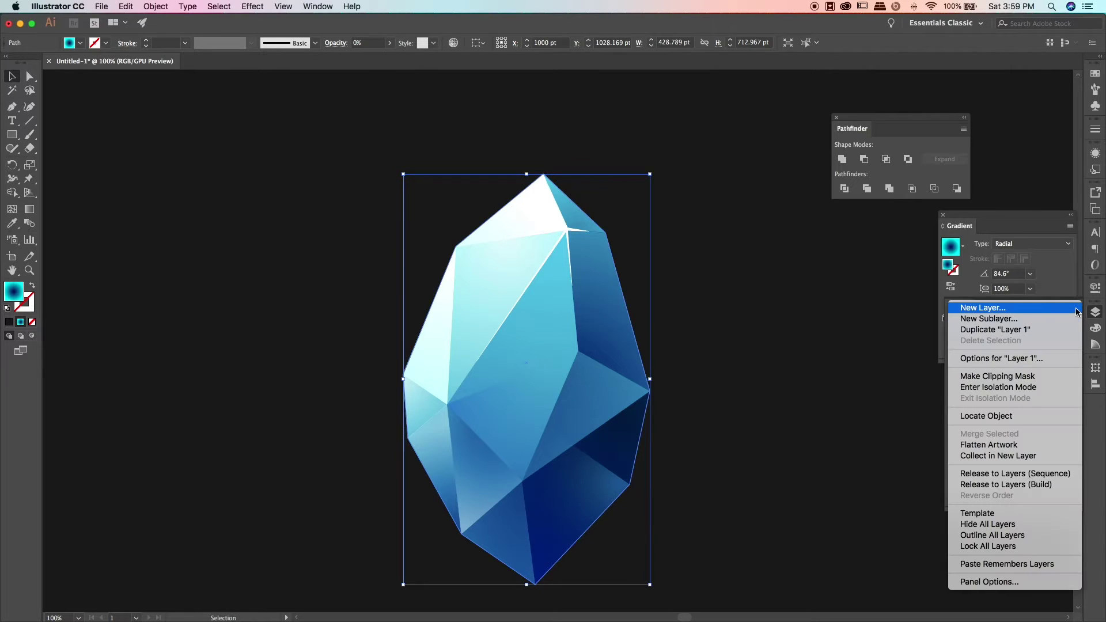
pyautogui.click(878, 493)
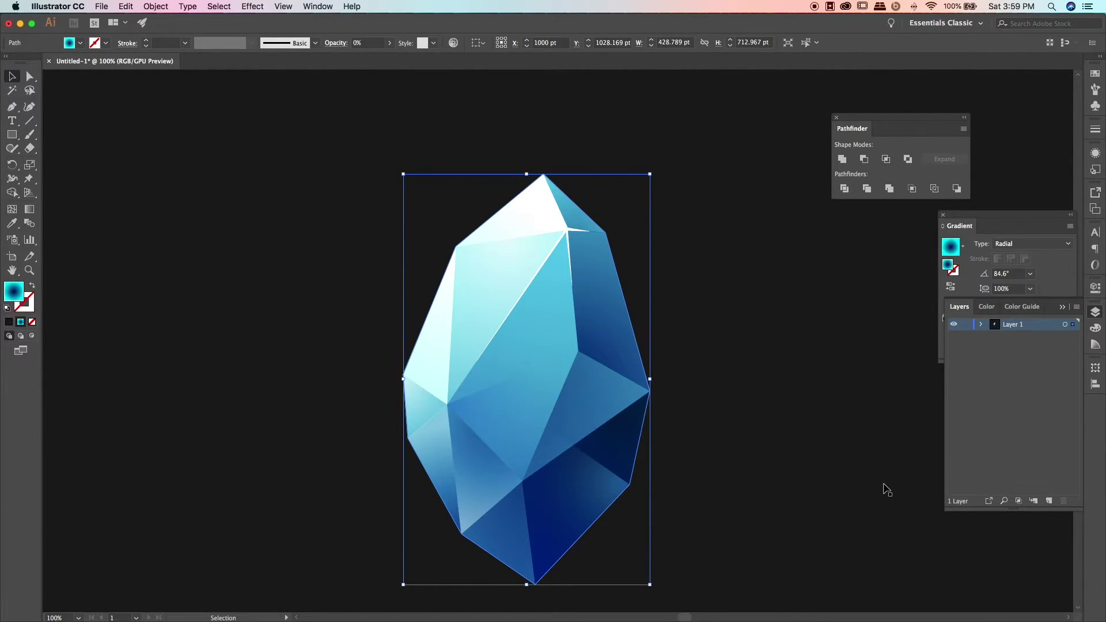
pyautogui.click(1096, 153)
pyautogui.click(968, 196)
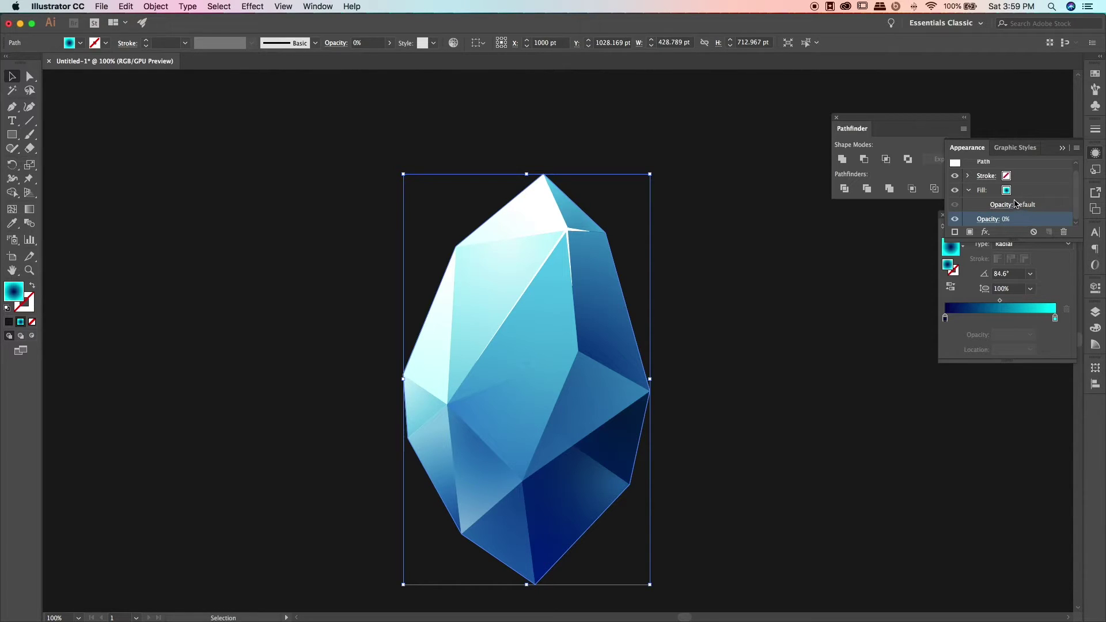
pyautogui.click(318, 8)
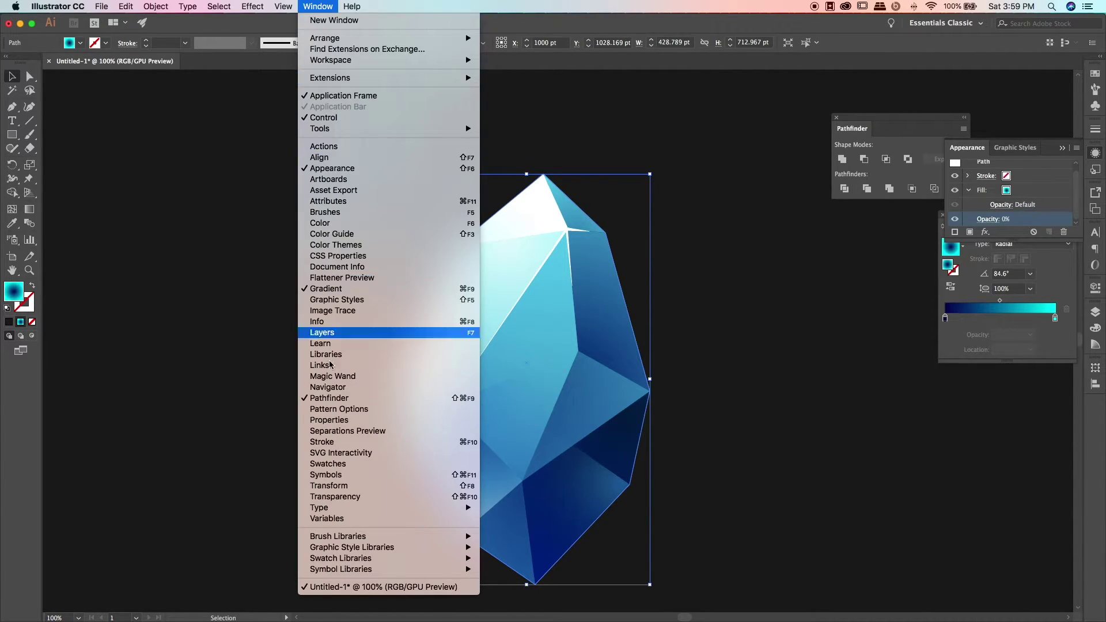
# Step: In Transparency, try Darken, then set the overlay to Multiply blending at 71% opacity
pyautogui.click(335, 496)
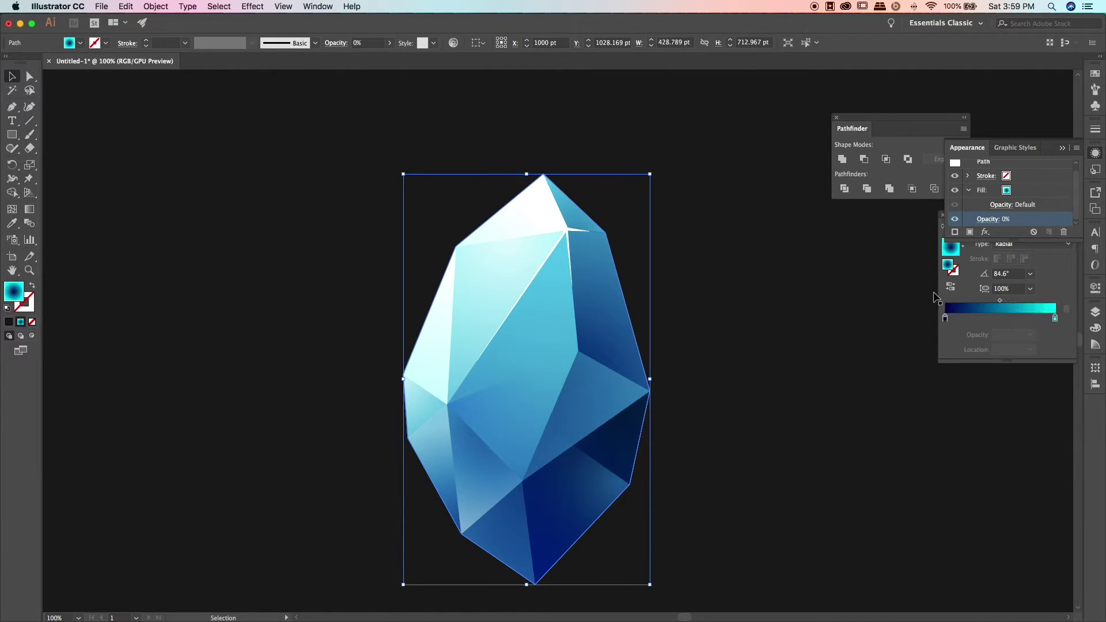
pyautogui.click(988, 219)
pyautogui.click(830, 261)
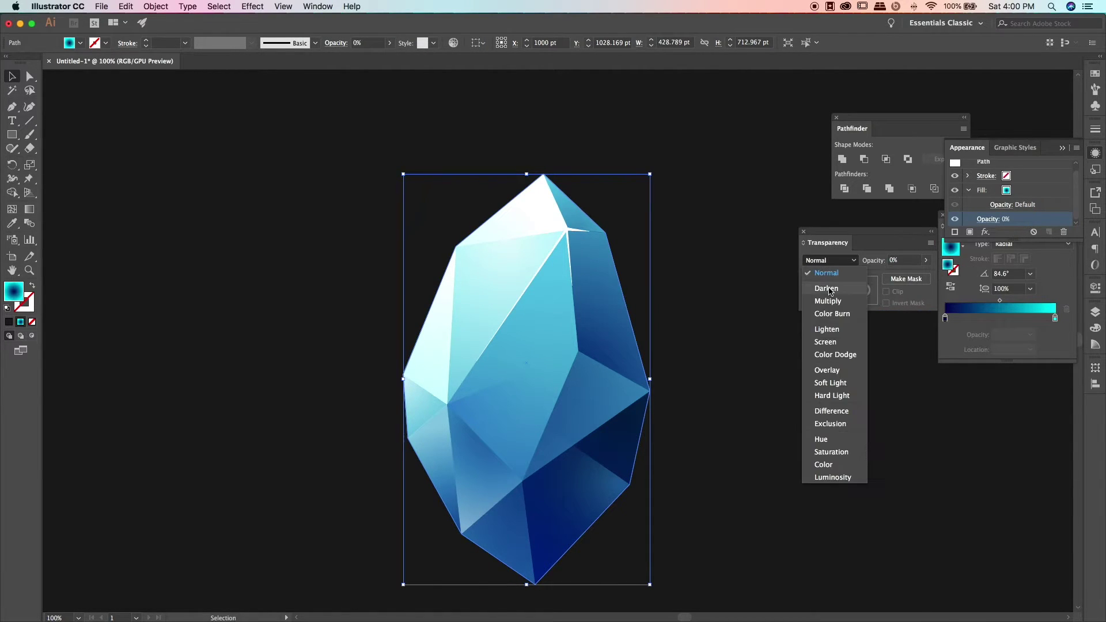
pyautogui.click(827, 291)
pyautogui.click(926, 261)
pyautogui.moveTo(876, 277); pyautogui.dragTo(905, 278)
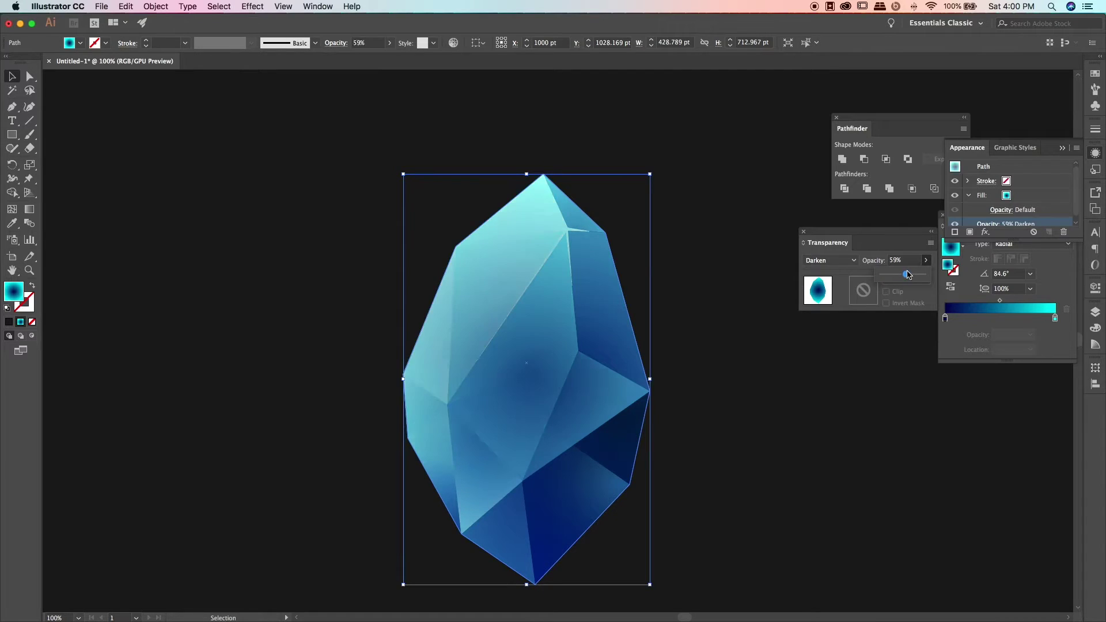
pyautogui.click(829, 260)
pyautogui.click(832, 304)
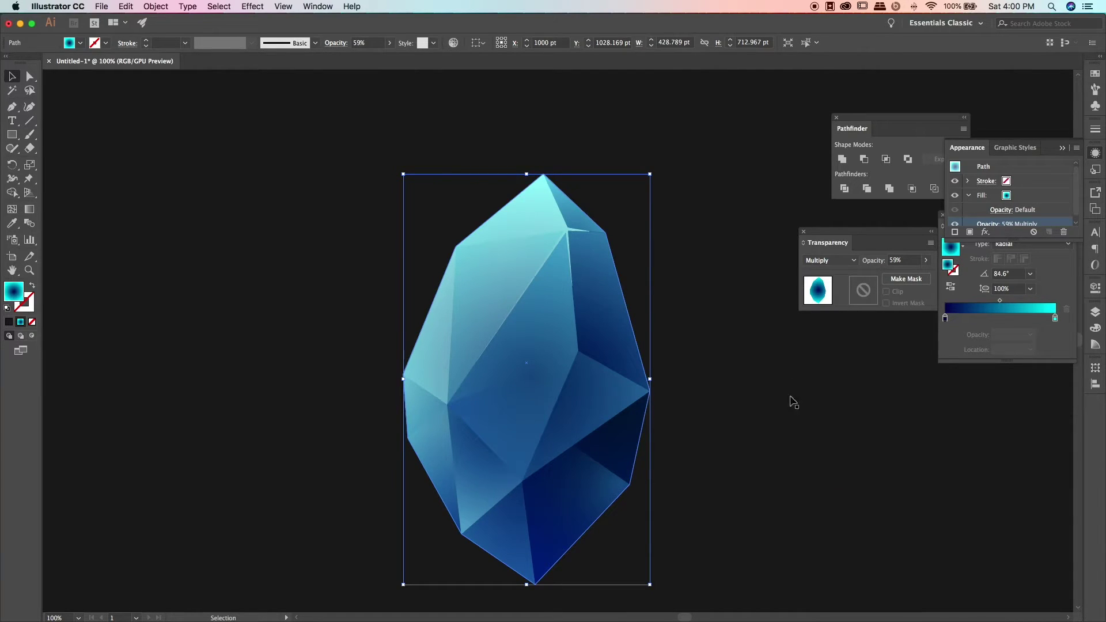
pyautogui.click(926, 260)
pyautogui.moveTo(905, 274)
pyautogui.mouseDown()
pyautogui.moveTo(933, 277)
pyautogui.moveTo(912, 277)
pyautogui.mouseUp()
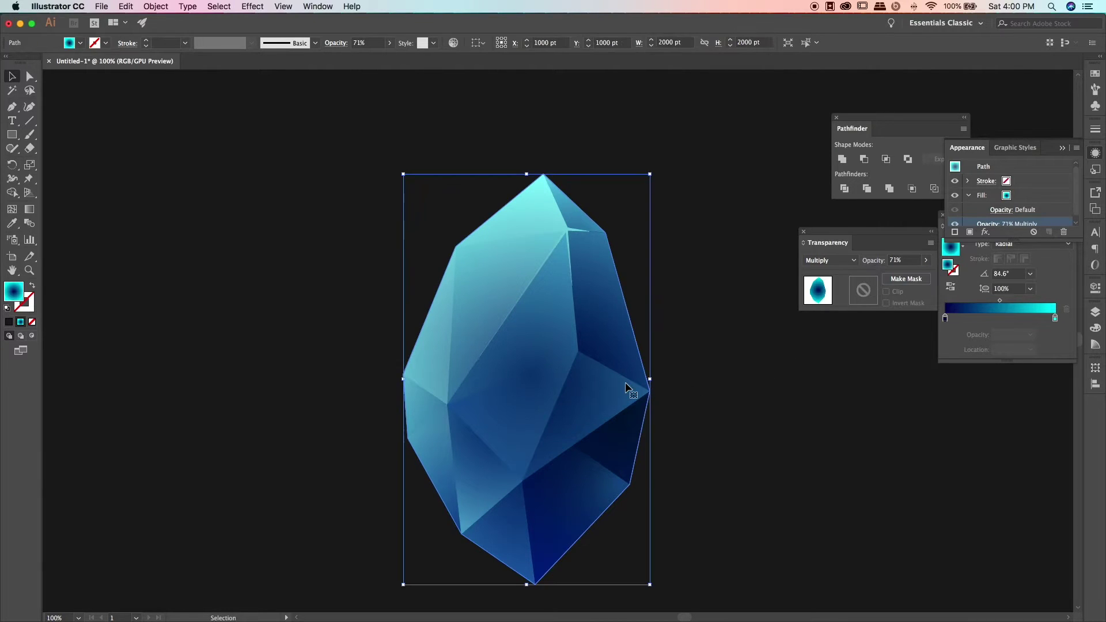
pyautogui.press('a')
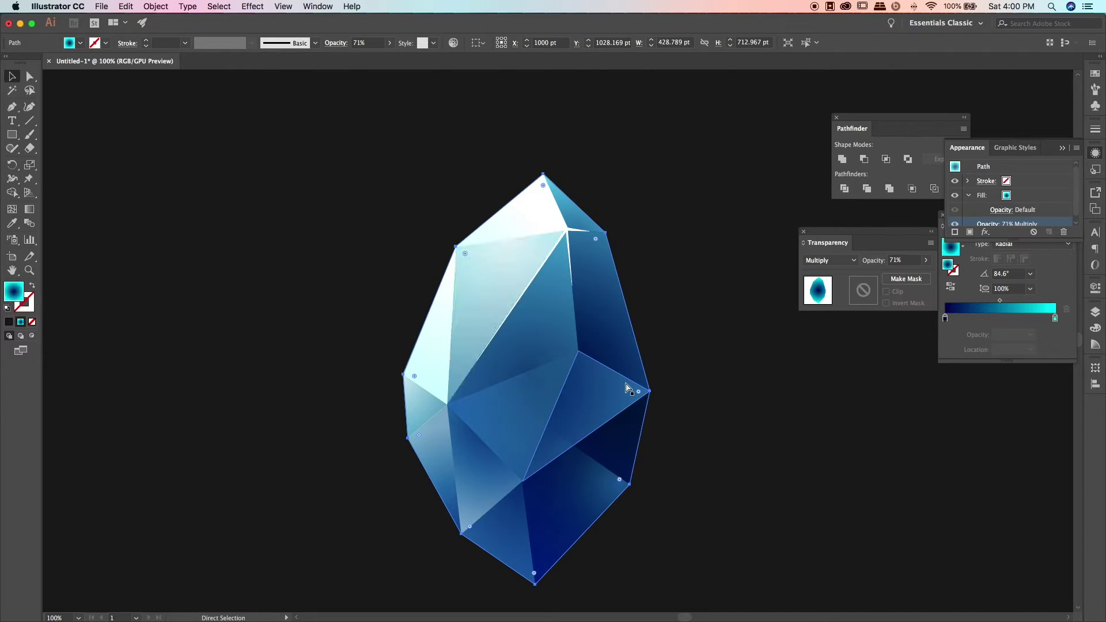
pyautogui.press('v')
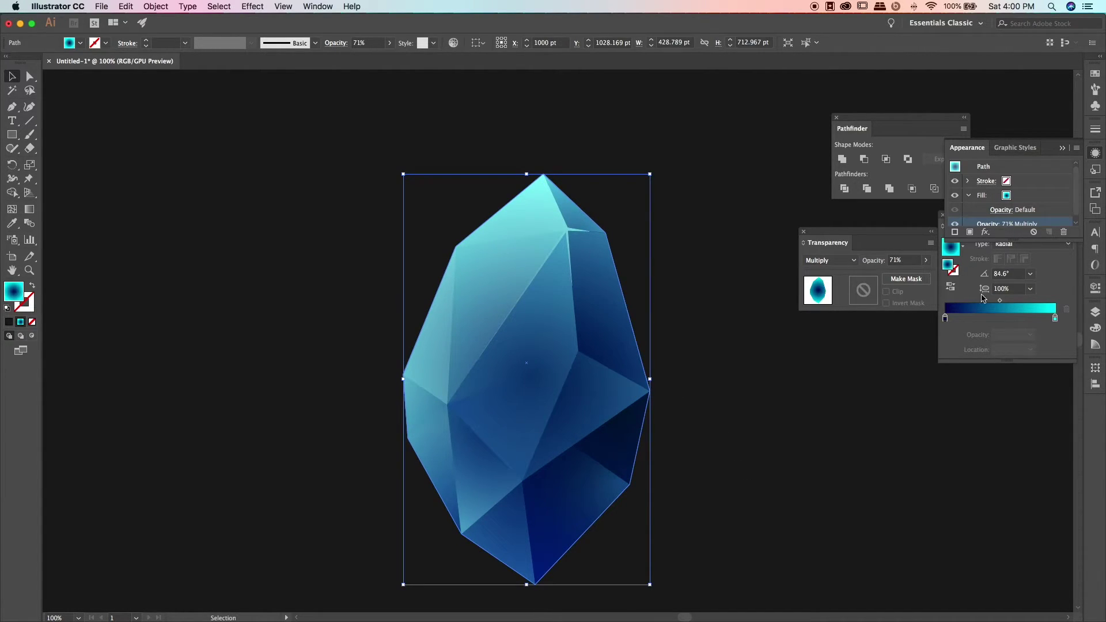
# Step: Make the gradient's end stop white and add a bright cyan middle stop
pyautogui.doubleClick(1054, 318)
pyautogui.click(931, 419)
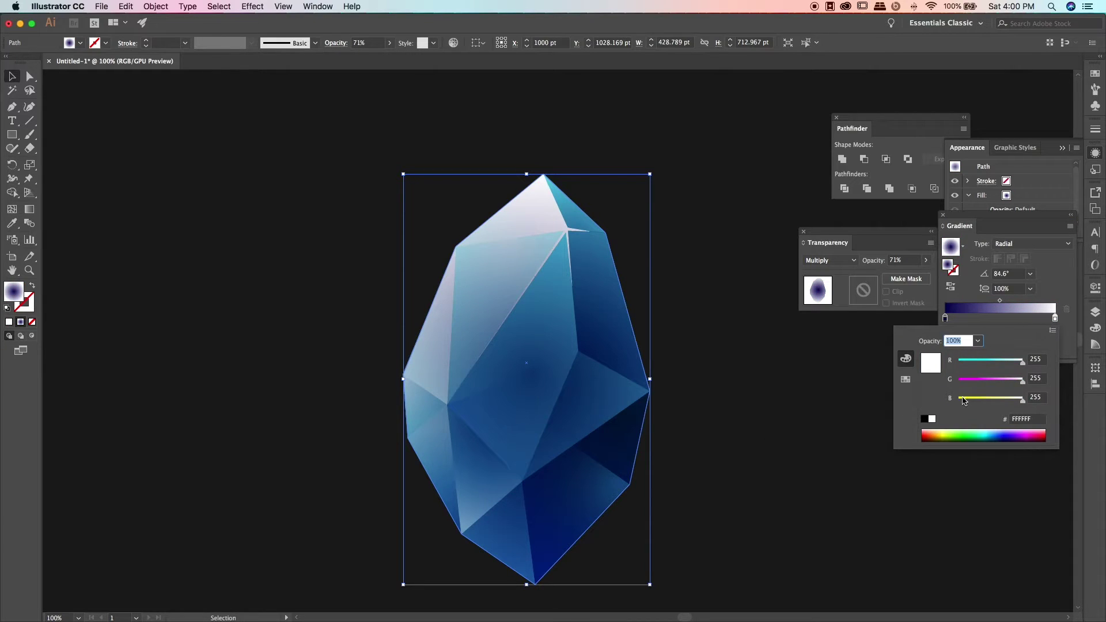
pyautogui.click(1003, 321)
pyautogui.doubleClick(1001, 319)
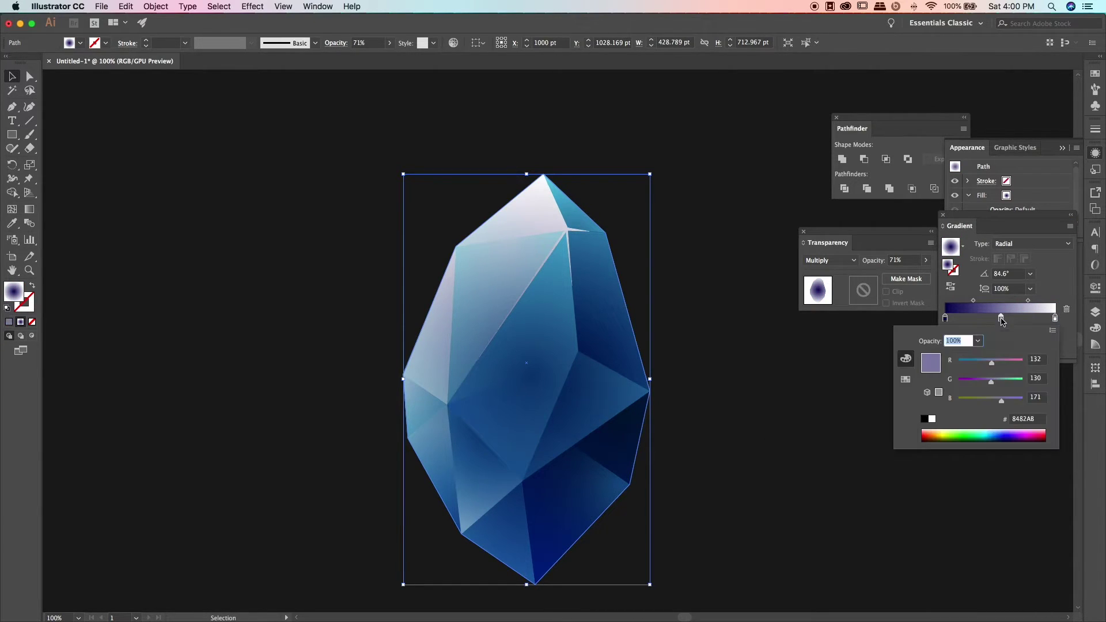
pyautogui.moveTo(991, 361); pyautogui.dragTo(958, 362)
pyautogui.moveTo(1001, 399)
pyautogui.mouseDown()
pyautogui.moveTo(1022, 400)
pyautogui.moveTo(983, 381)
pyautogui.moveTo(1010, 381)
pyautogui.mouseUp()
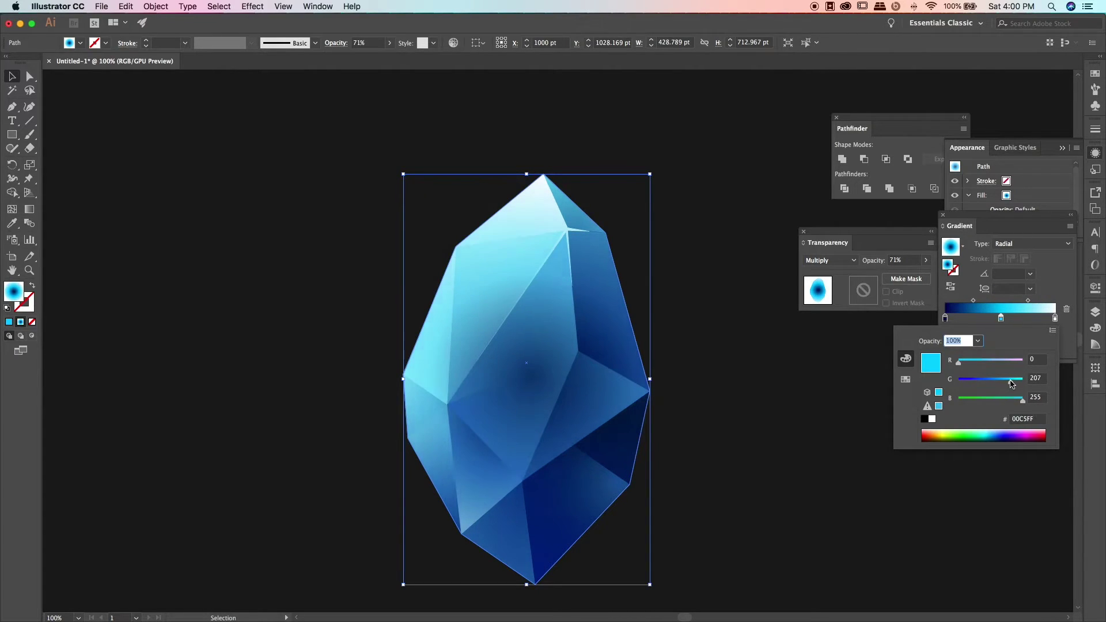
pyautogui.press('Escape')
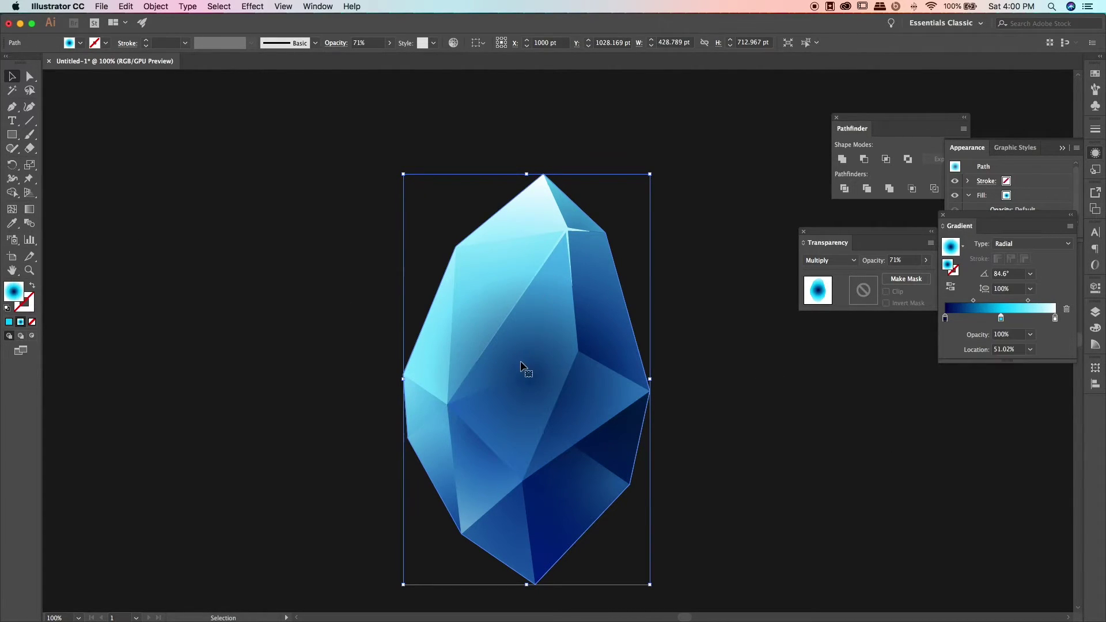
# Step: Add a white stop on the artwork and shorten the radial glow to fit the crystal
pyautogui.press('g')
pyautogui.click(549, 218)
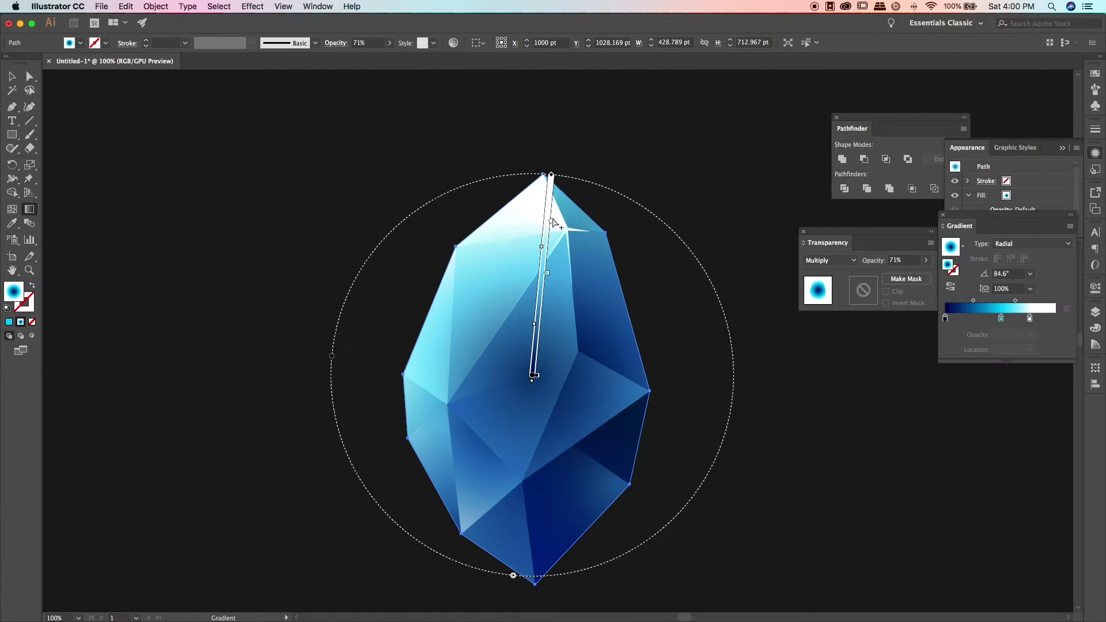
pyautogui.moveTo(555, 214)
pyautogui.mouseDown()
pyautogui.moveTo(546, 234)
pyautogui.moveTo(547, 216)
pyautogui.mouseUp()
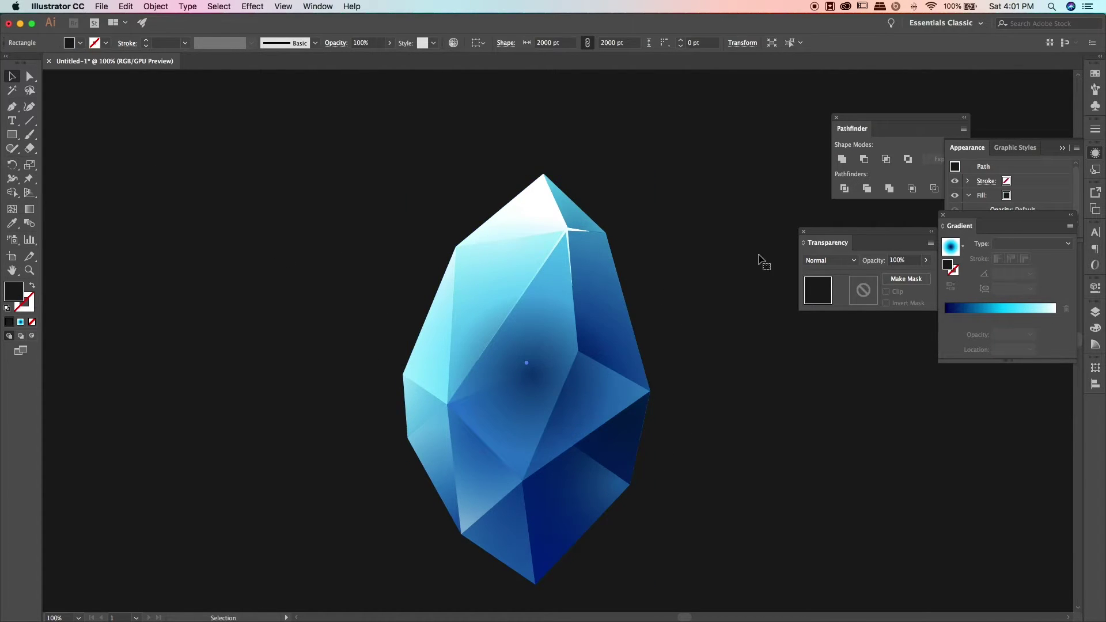
# Step: Drag the glow overlay off the crystal, then zoom back in on the crystal
pyautogui.press('super+minus')
pyautogui.press('super+minus')
pyautogui.press('super+minus')
pyautogui.click(712, 382)
pyautogui.moveTo(558, 370); pyautogui.dragTo(801, 378)
pyautogui.press('super+z')
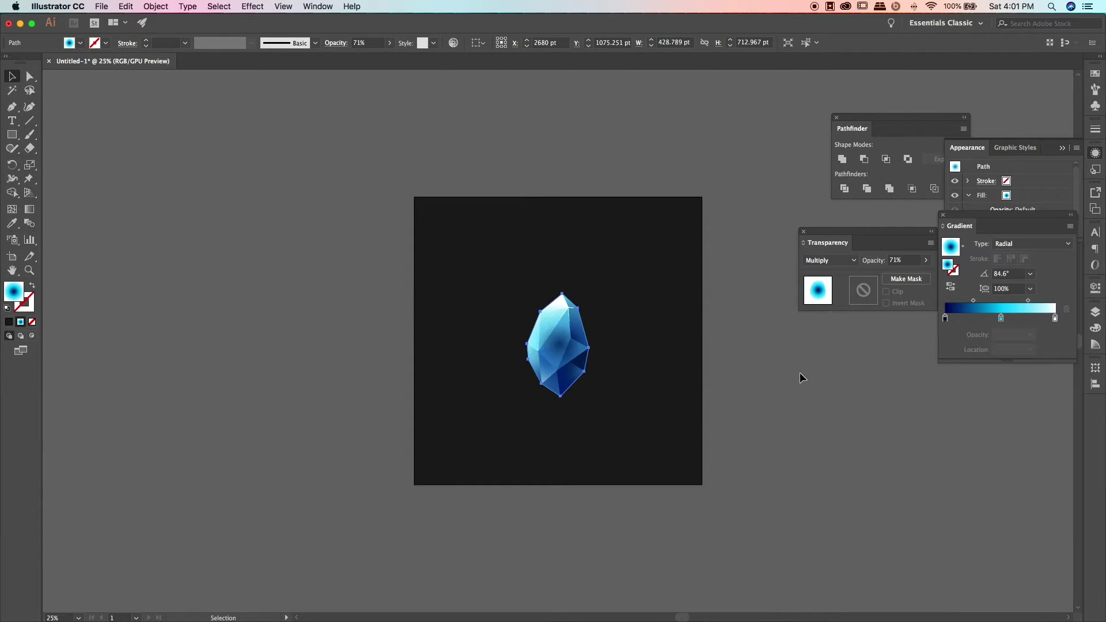
pyautogui.press('super+z')
pyautogui.press('super+plus')
pyautogui.press('super+plus')
pyautogui.press('super+plus')
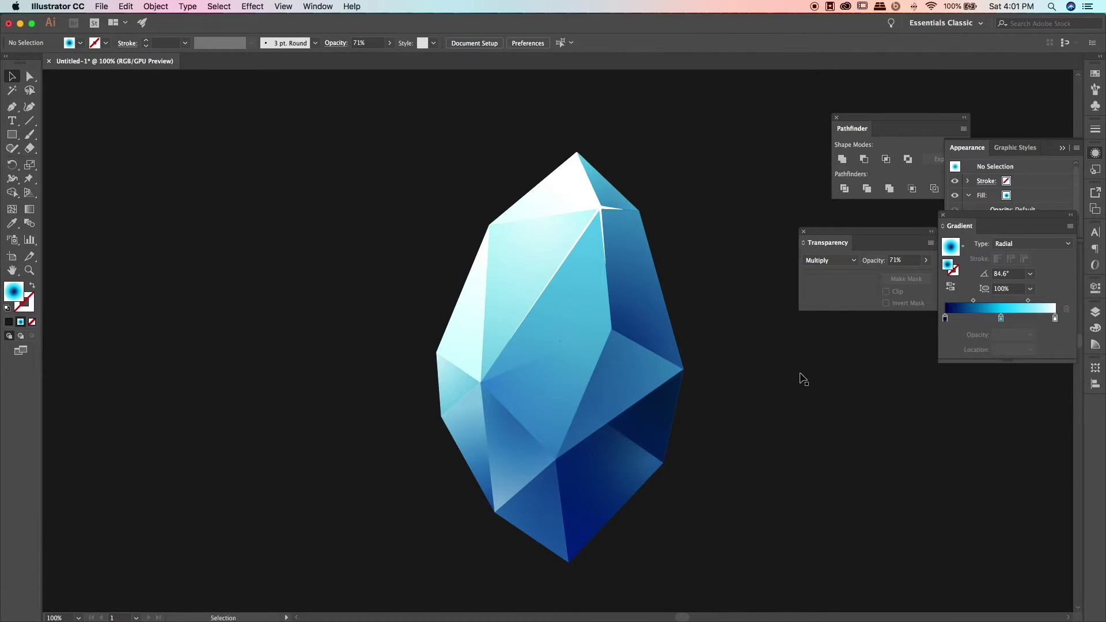
# Step: Check the blend modes of five crystal facets in the Transparency panel, then fit the artboard
pyautogui.click(643, 452)
pyautogui.click(829, 260)
pyautogui.click(756, 419)
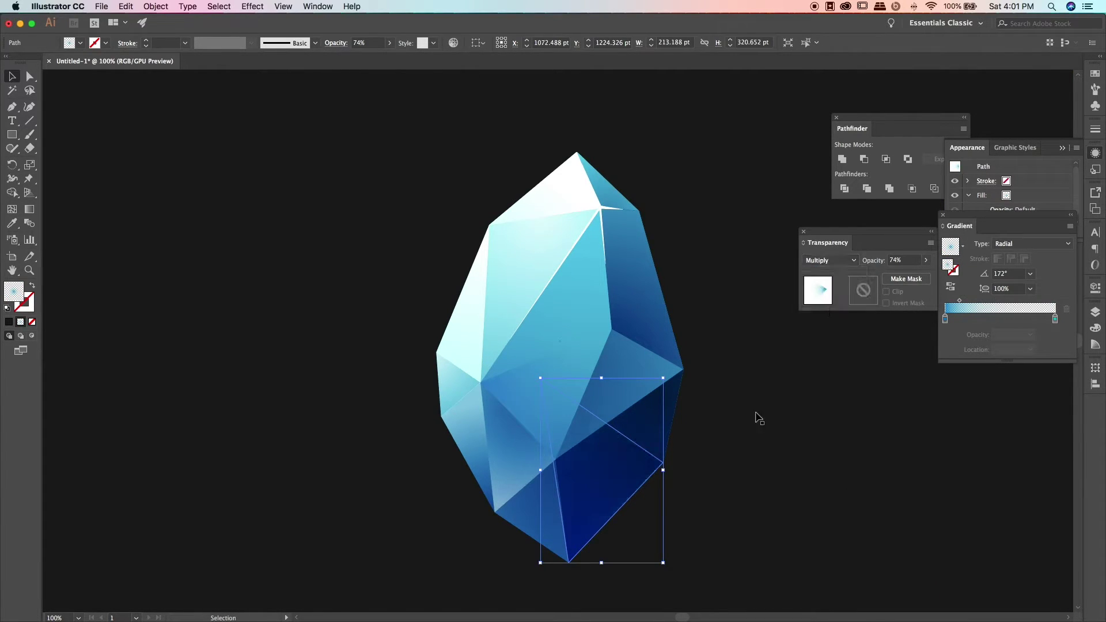
pyautogui.click(508, 403)
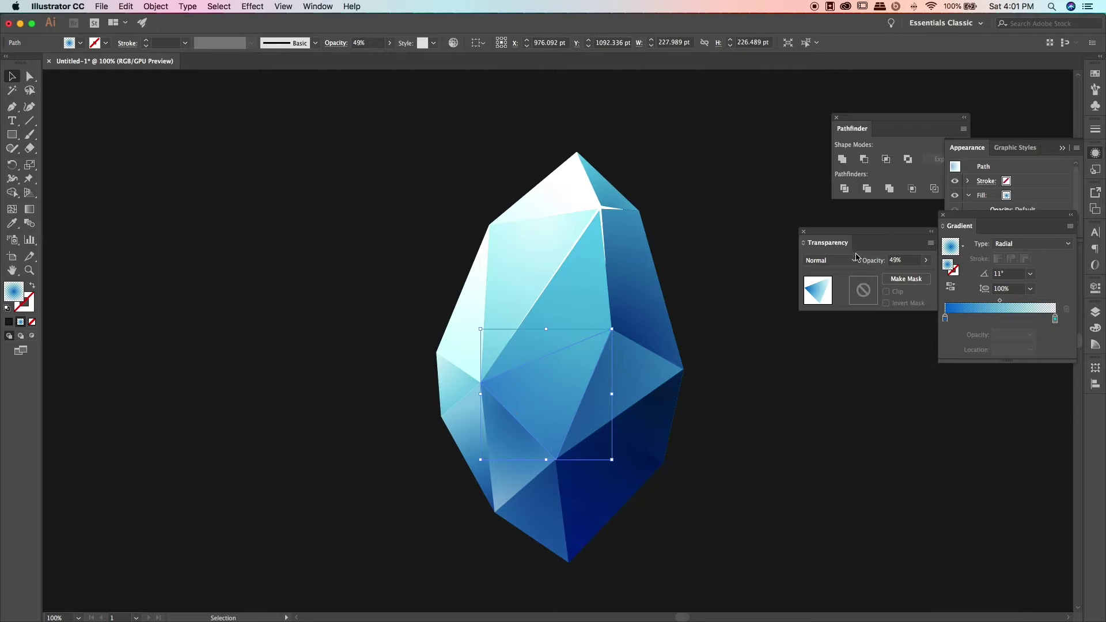
pyautogui.click(829, 261)
pyautogui.click(778, 415)
pyautogui.click(555, 392)
pyautogui.click(830, 261)
pyautogui.click(839, 456)
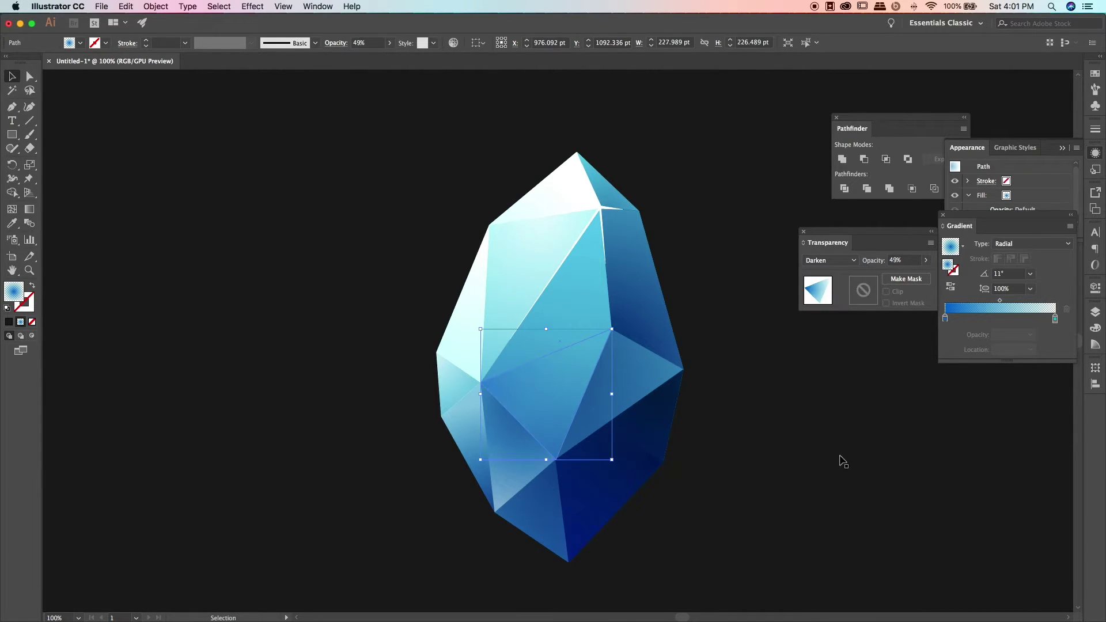
pyautogui.click(633, 326)
pyautogui.click(830, 261)
pyautogui.click(840, 345)
pyautogui.click(778, 459)
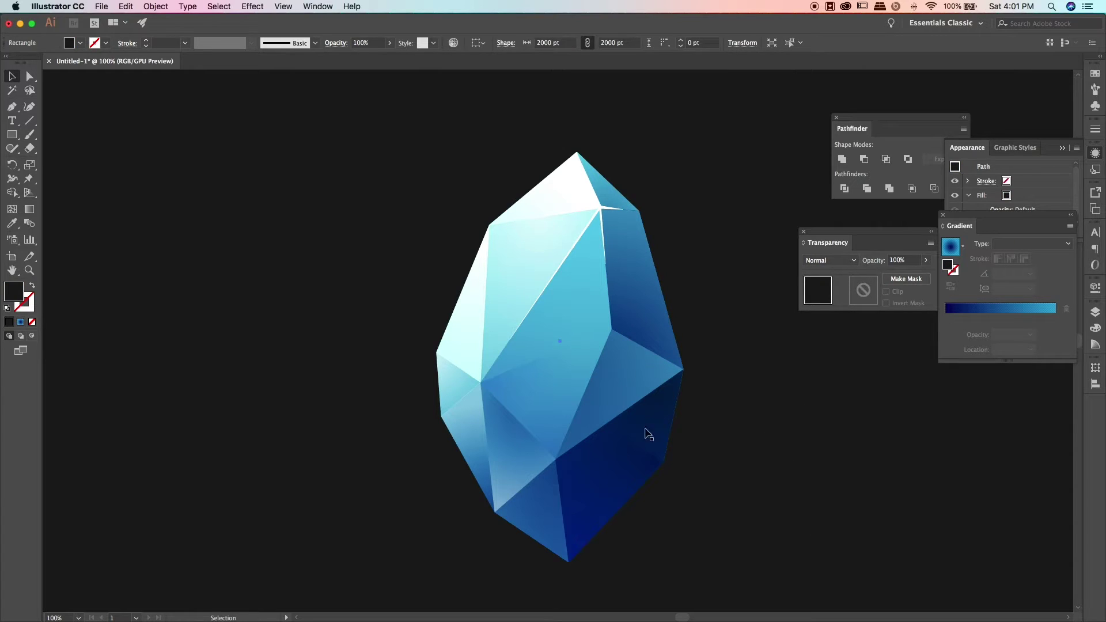
pyautogui.click(552, 302)
pyautogui.click(829, 261)
pyautogui.click(752, 422)
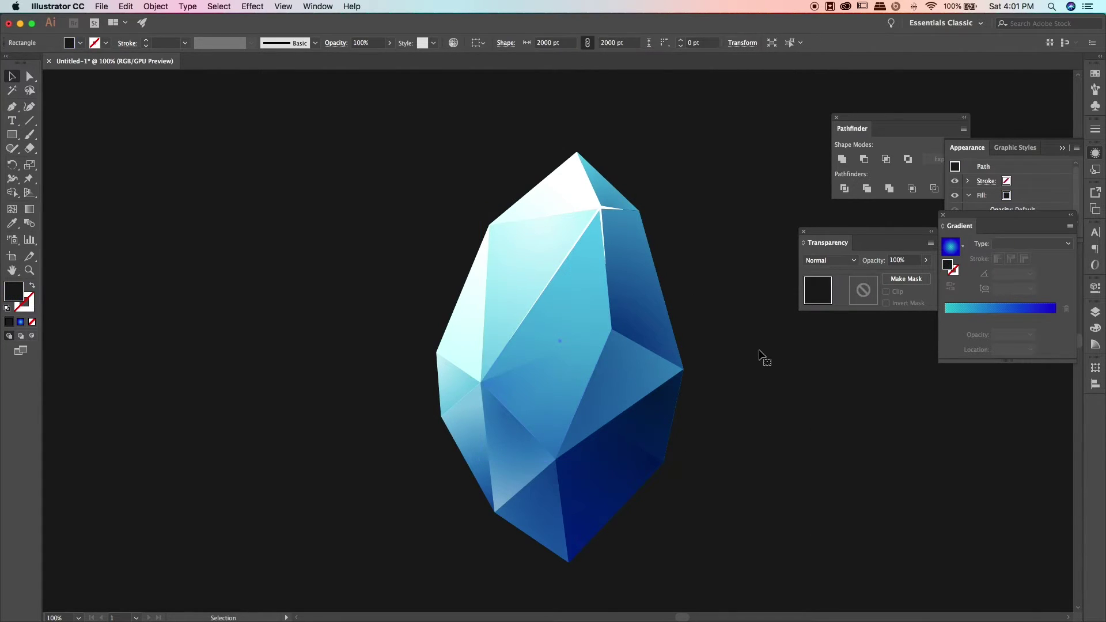
pyautogui.hscroll(-2, 759, 352)
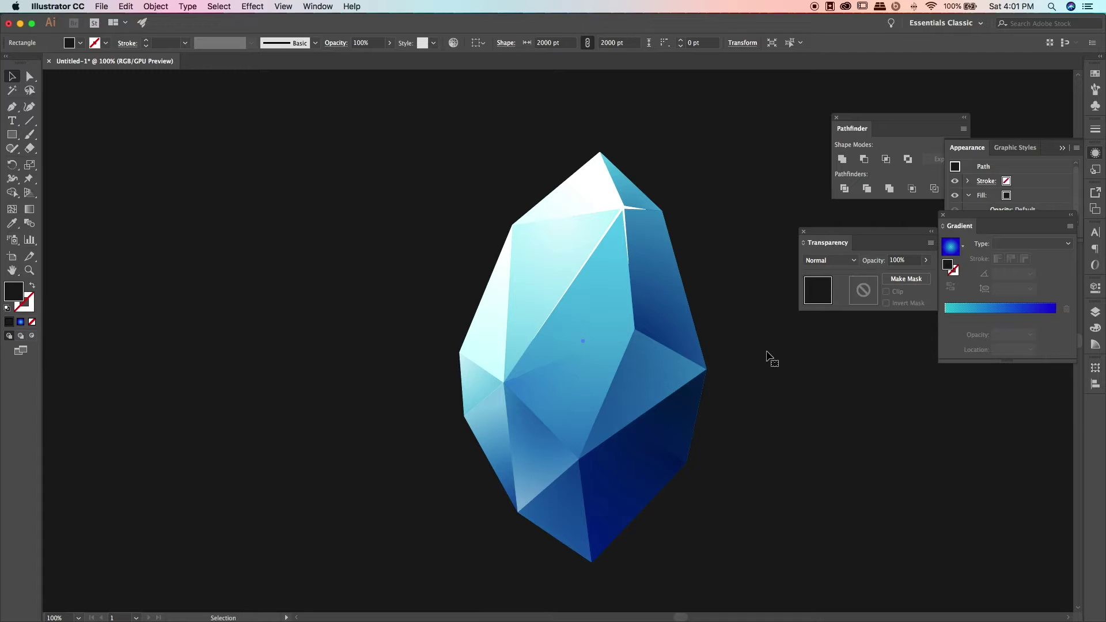
pyautogui.hotkey('ctrl', '+')
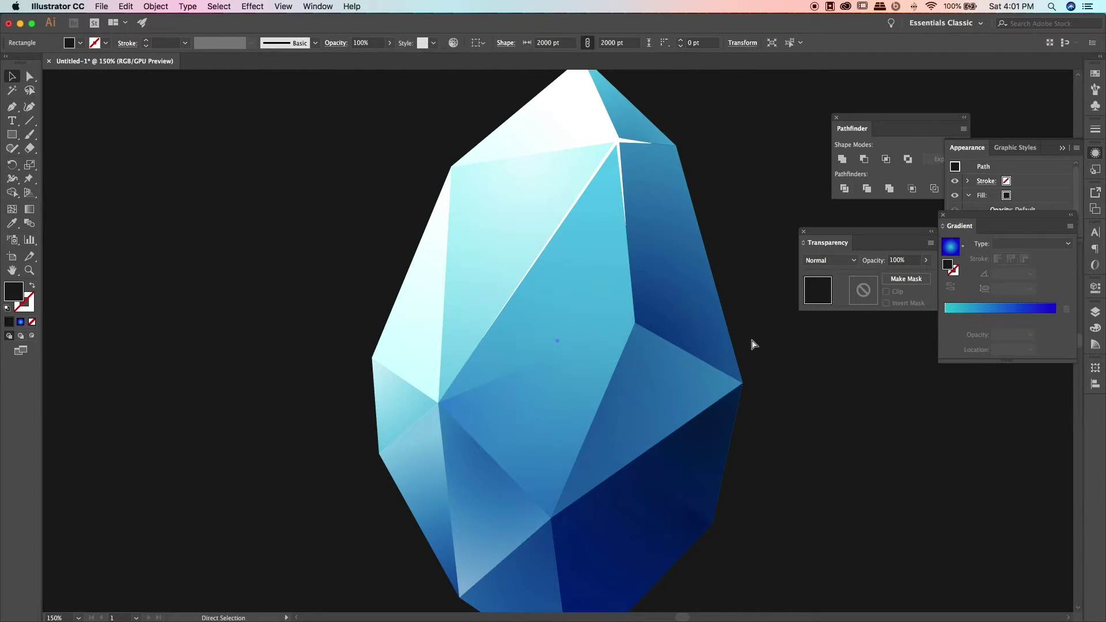
pyautogui.hotkey('ctrl', '0')
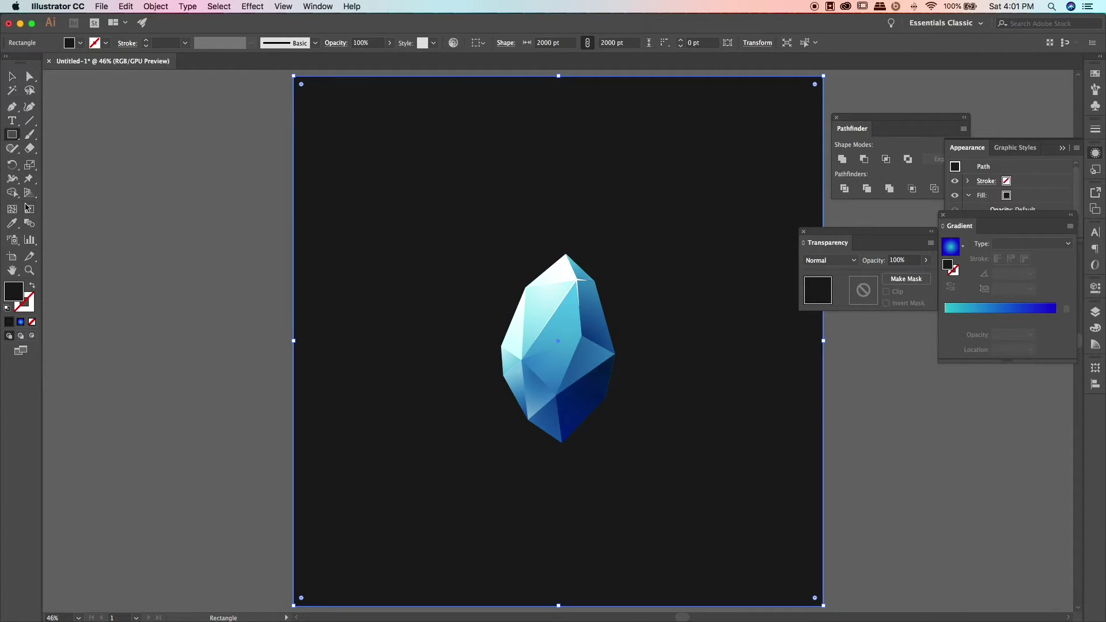
# Step: Draw a large ellipse around the crystal and give it a radial gradient
pyautogui.moveTo(11, 135); pyautogui.dragTo(63, 161)
pyautogui.moveTo(478, 217); pyautogui.dragTo(695, 494)
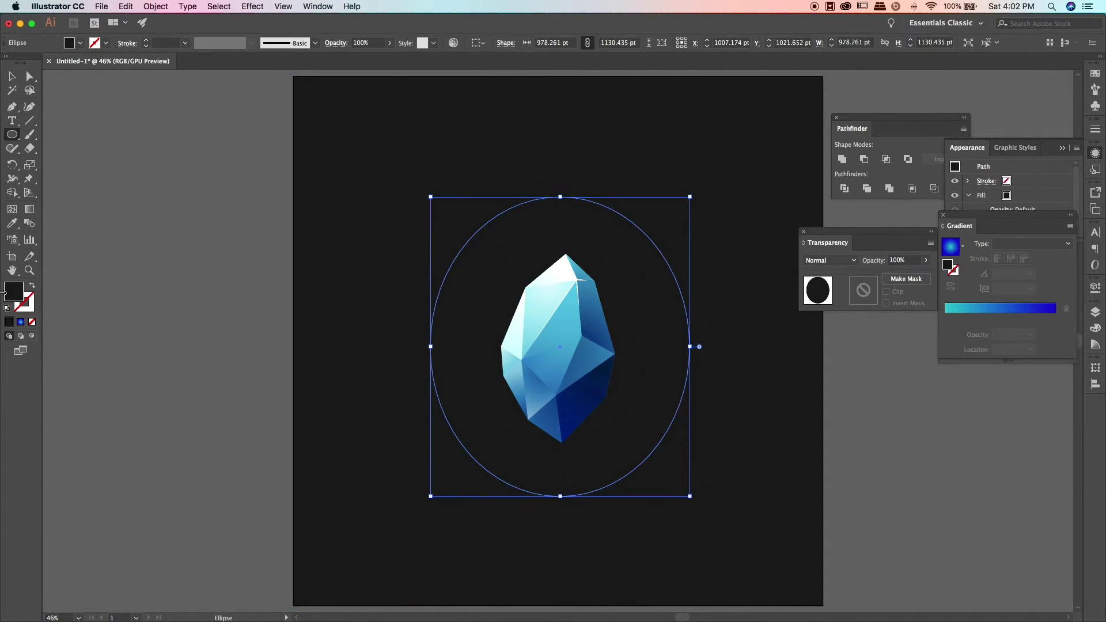
pyautogui.press('g')
pyautogui.click(557, 346)
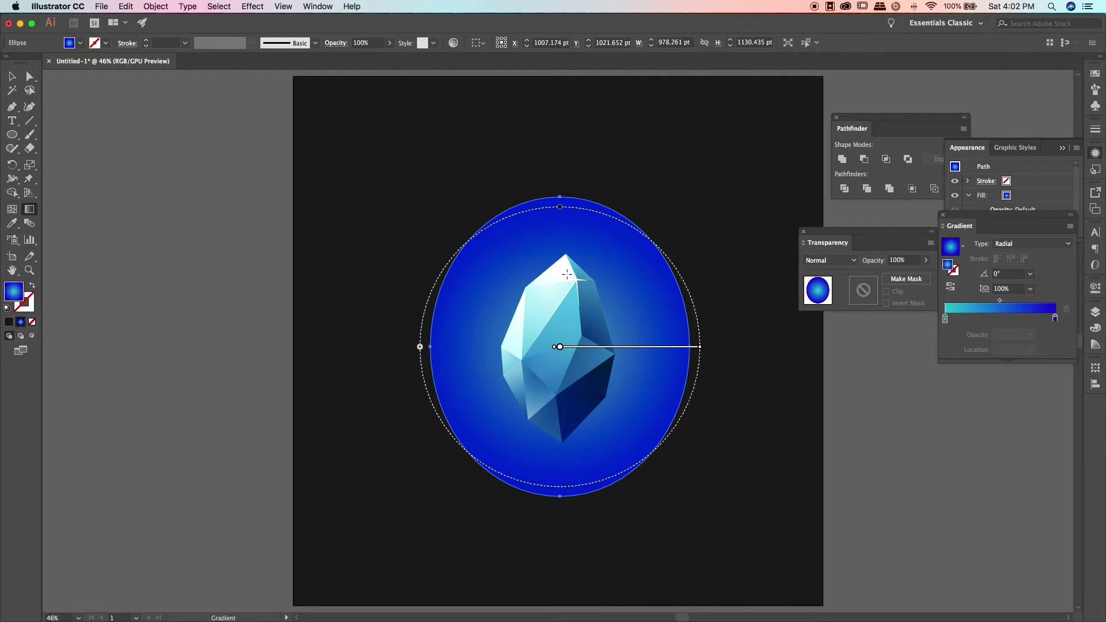
# Step: Set the outer gradient stop to black #000000 at 0% opacity
pyautogui.doubleClick(1055, 319)
pyautogui.write('000000')
pyautogui.press('Return')
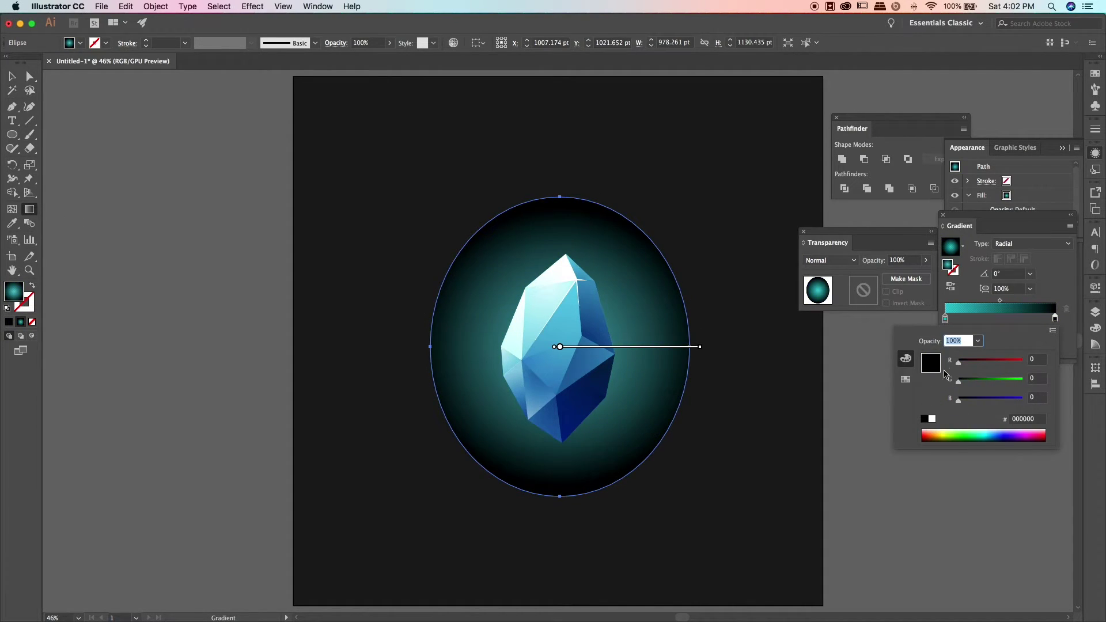
pyautogui.click(977, 340)
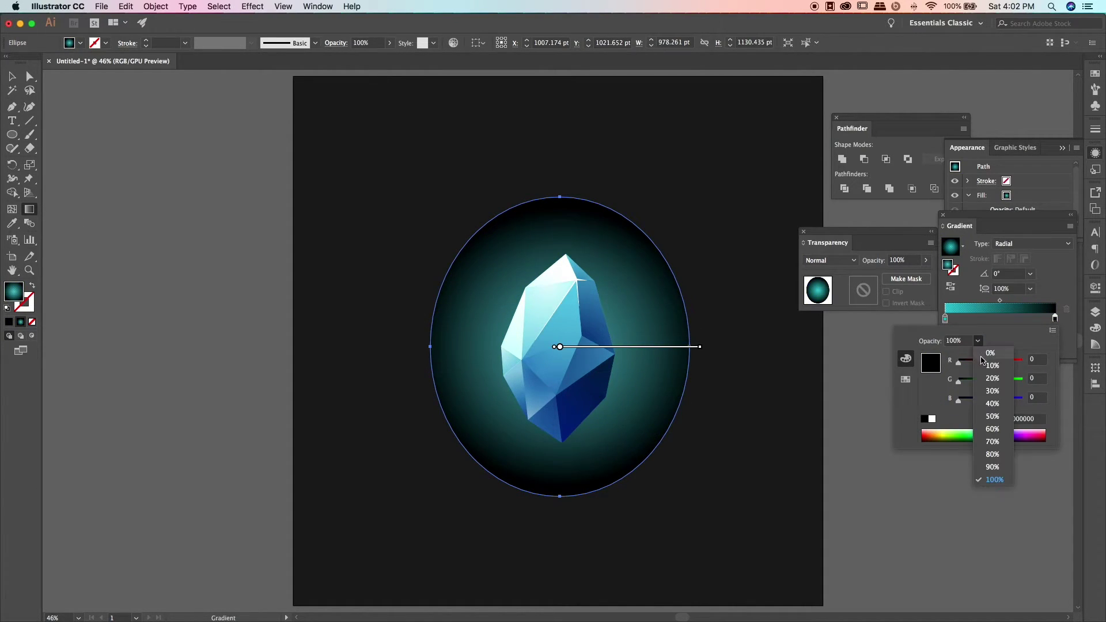
# Step: Tint the inner stop cyan and add an extra stop about a quarter along
pyautogui.doubleClick(944, 319)
pyautogui.moveTo(1000, 379); pyautogui.dragTo(983, 379)
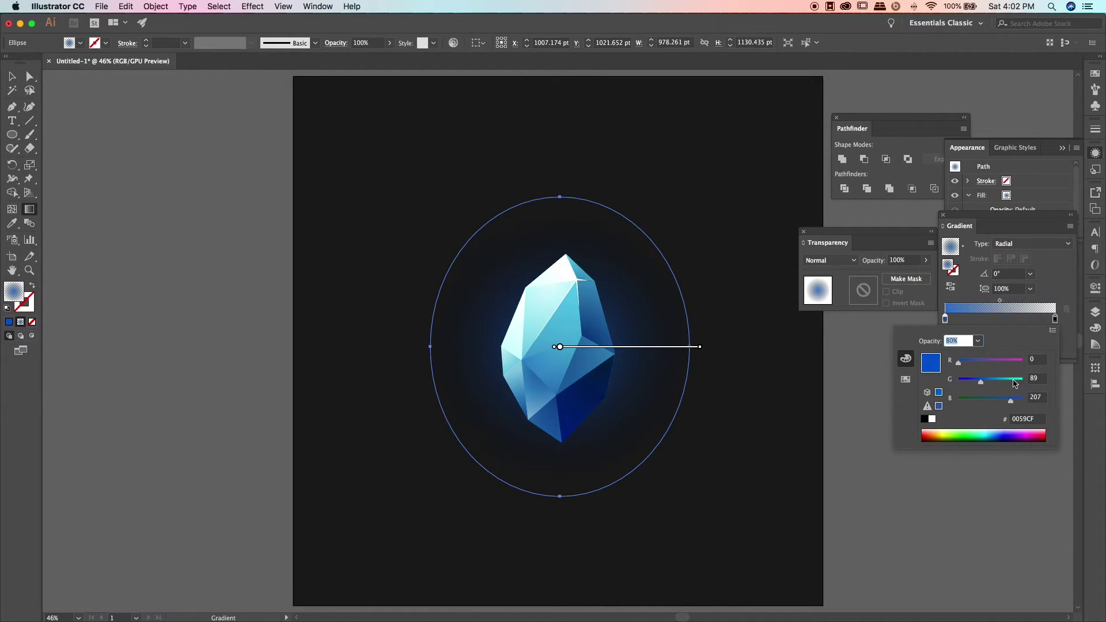
pyautogui.moveTo(1015, 384); pyautogui.dragTo(1003, 385)
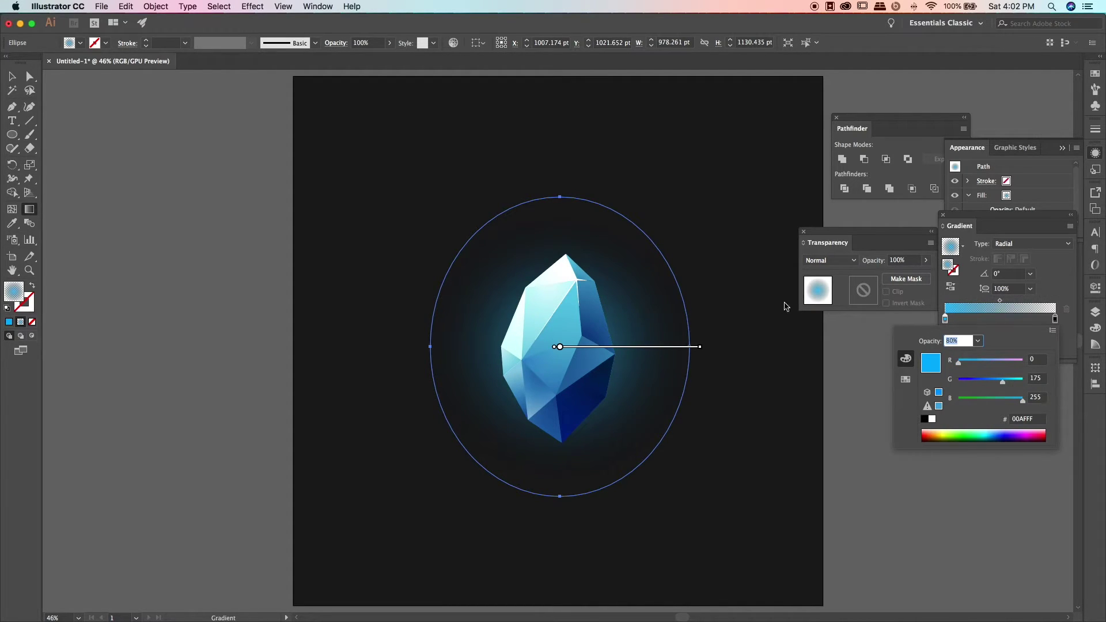
pyautogui.click(959, 318)
pyautogui.moveTo(959, 319); pyautogui.dragTo(973, 319)
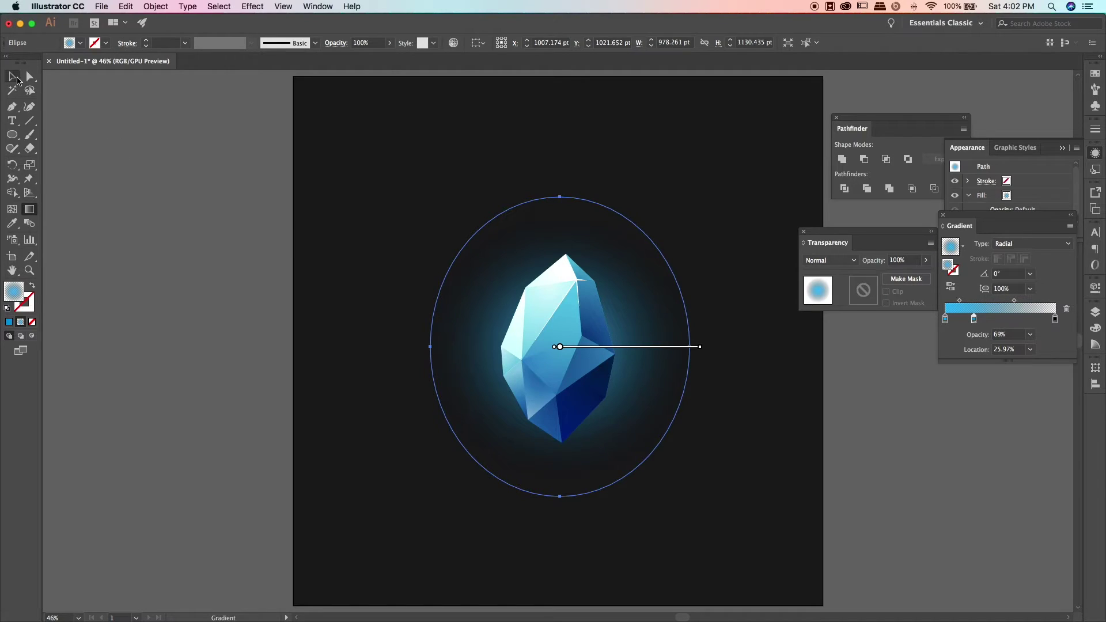
pyautogui.click(13, 76)
pyautogui.click(175, 207)
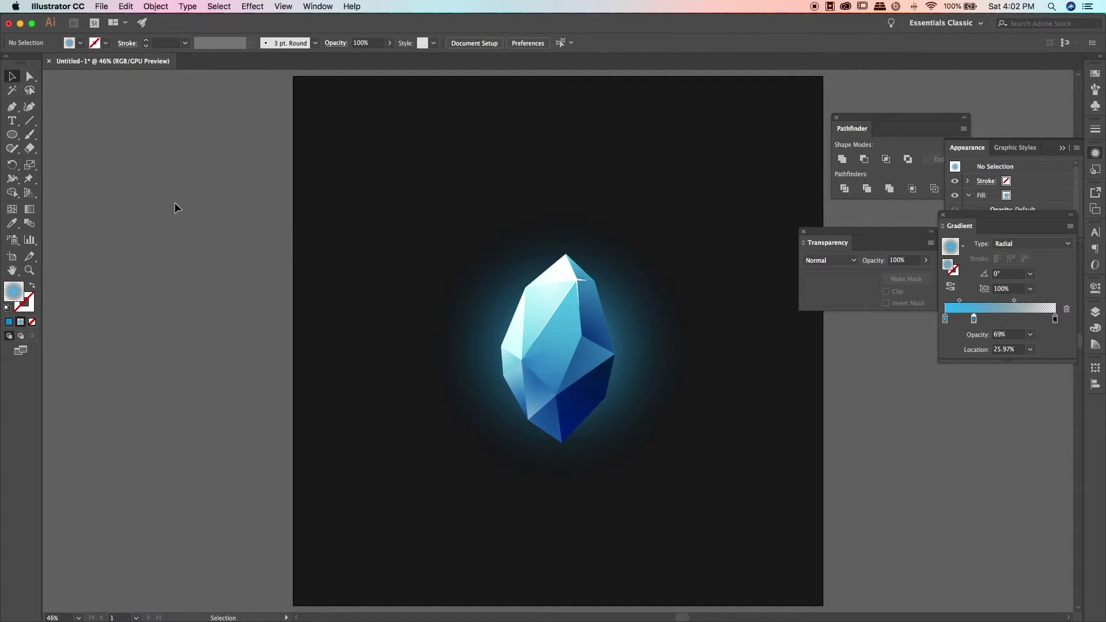
pyautogui.click(658, 324)
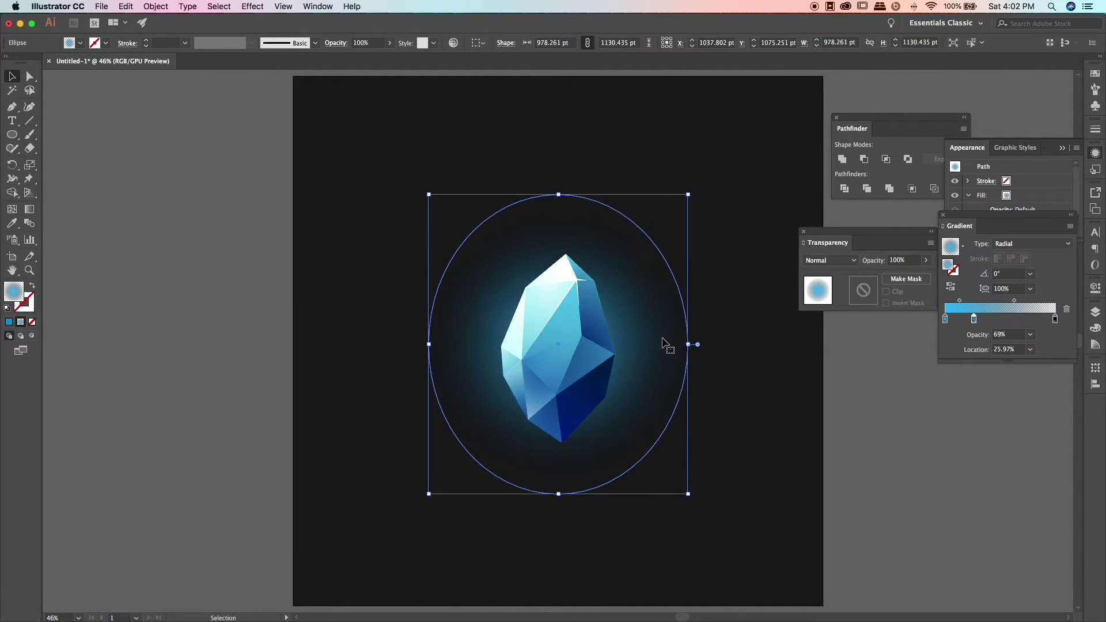
pyautogui.click(885, 420)
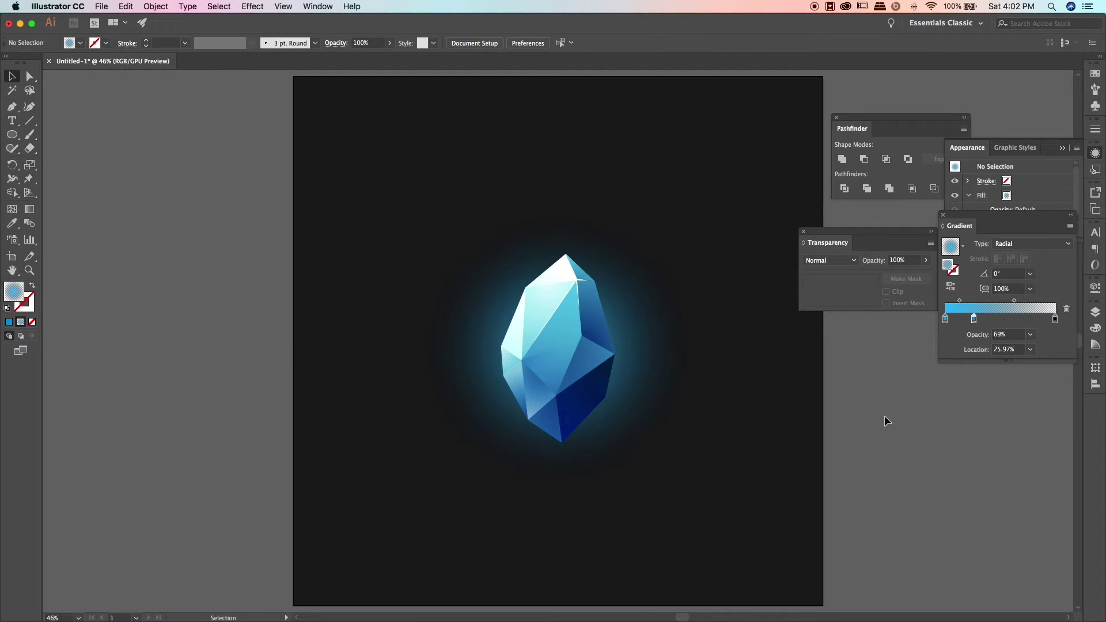
# Step: Zoom in and draw a four-point highlight shape on the crystal's upper-left facet
pyautogui.hscroll(2, 749, 414)
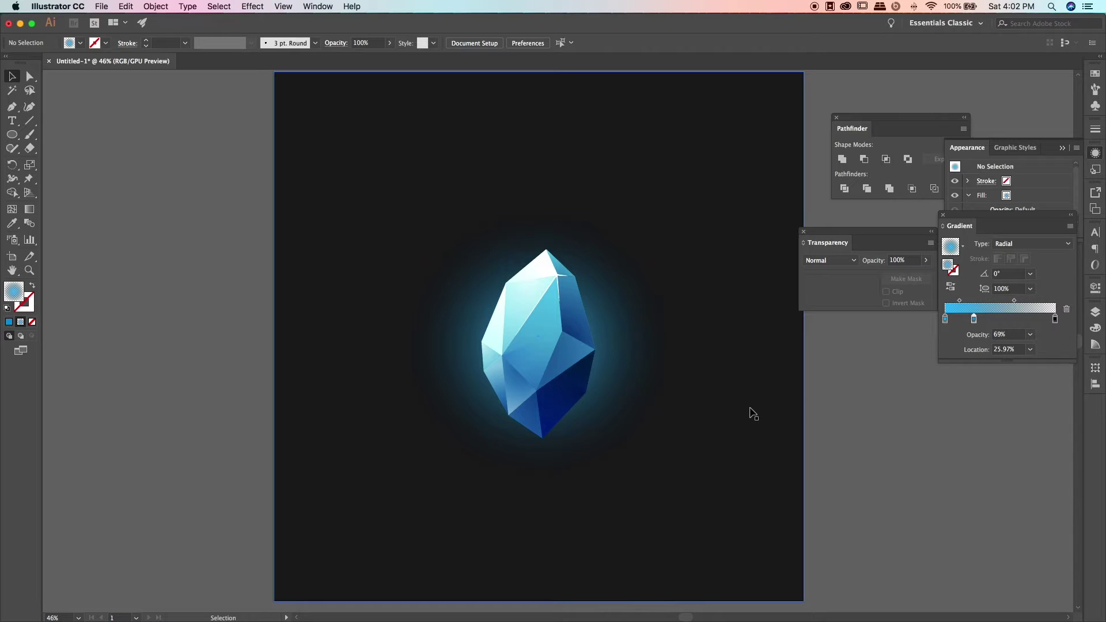
pyautogui.hotkey('ctrl', '=')
pyautogui.hotkey('ctrl', '=')
pyautogui.hotkey('ctrl', '=')
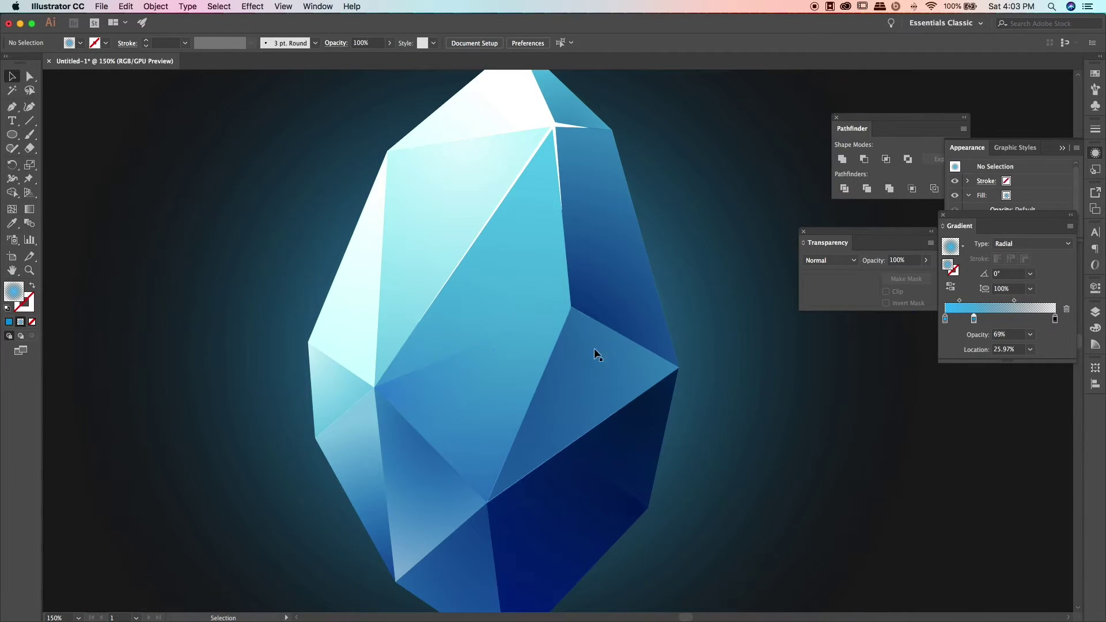
pyautogui.scroll(3, 588, 325)
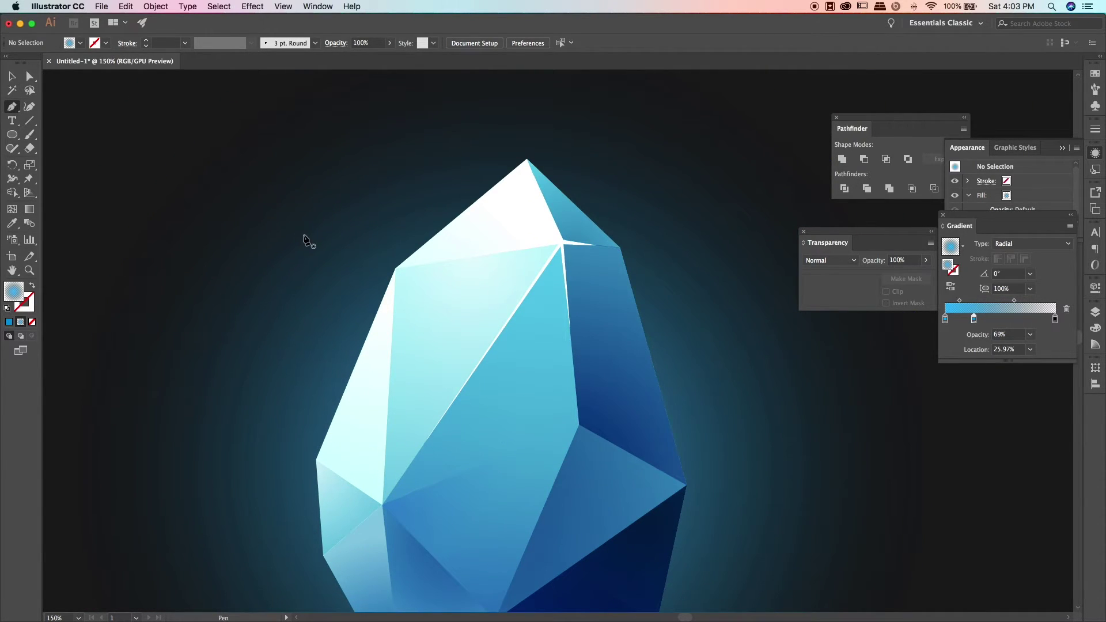
pyautogui.click(409, 267)
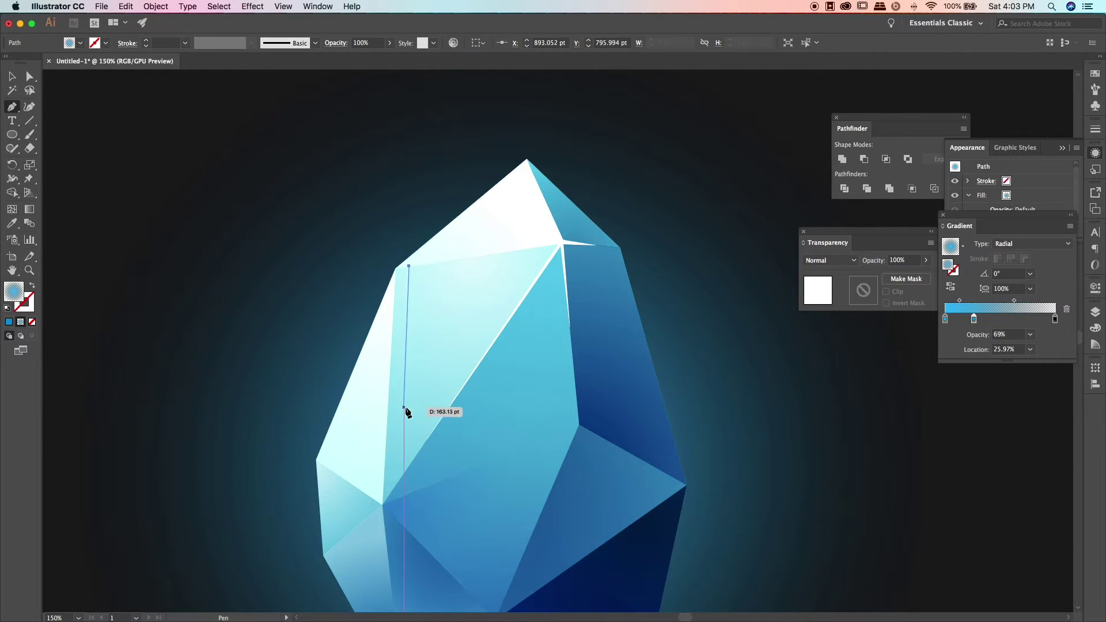
pyautogui.click(403, 411)
pyautogui.click(481, 304)
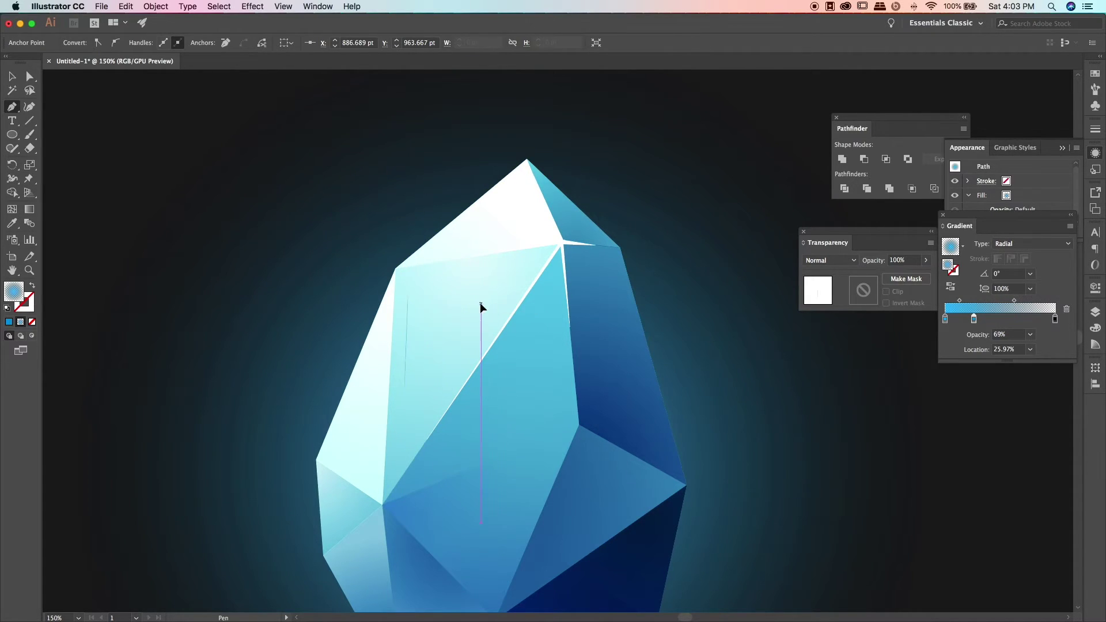
pyautogui.click(481, 254)
# Step: Fill the highlight shape with plain white and no outline
pyautogui.press('i')
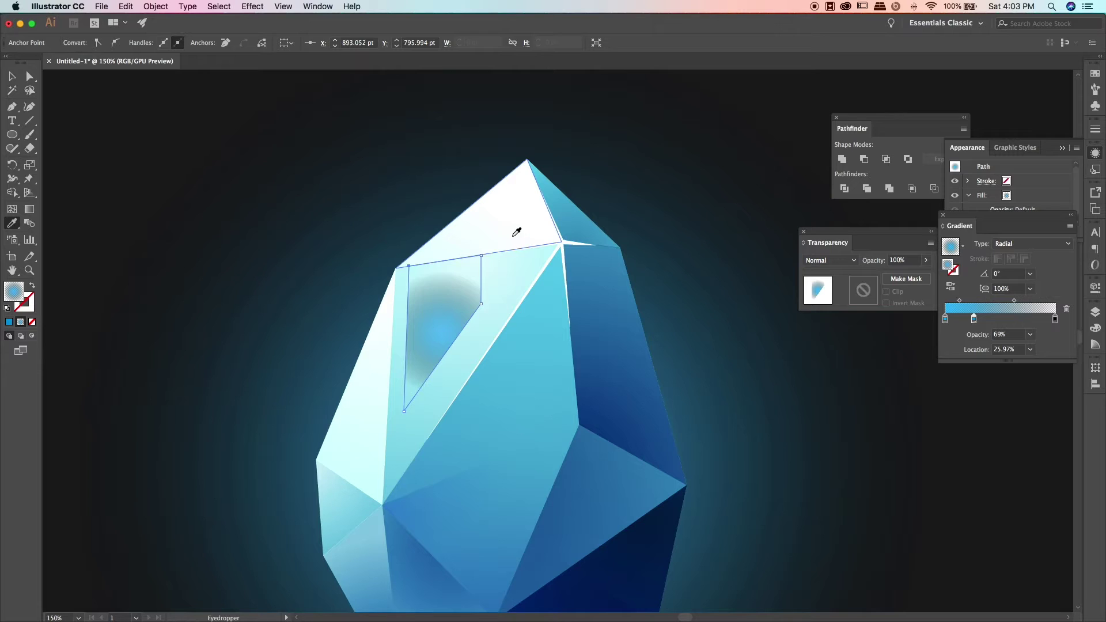
pyautogui.click(516, 232)
pyautogui.click(13, 76)
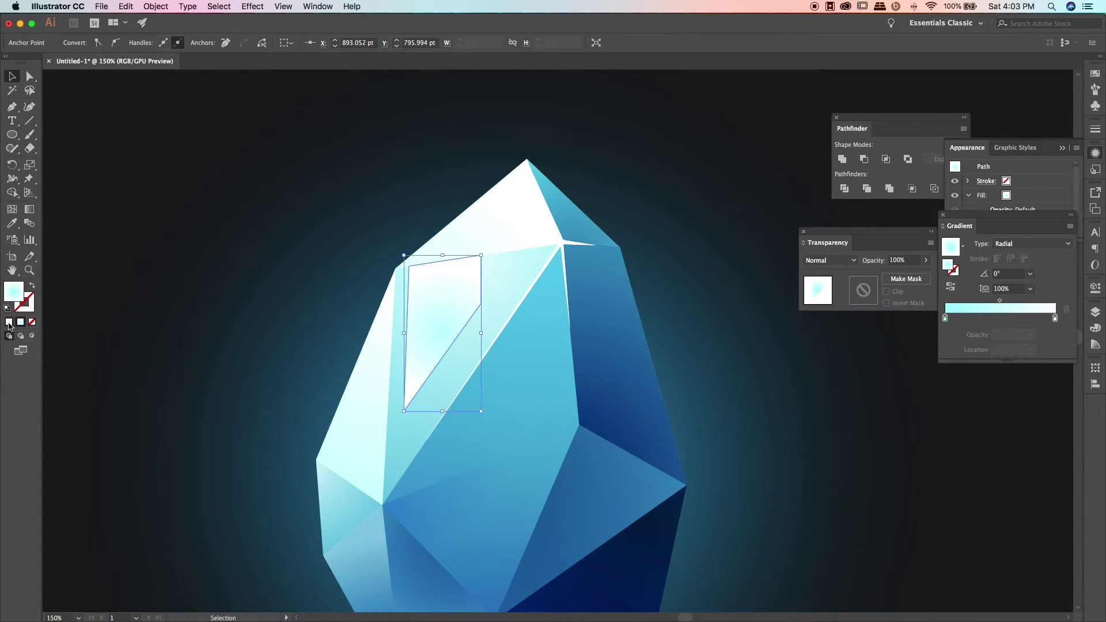
pyautogui.click(9, 321)
pyautogui.click(167, 316)
pyautogui.click(466, 298)
# Step: Cut the highlight with a thin Pen strip using Pathfinder Divide into two white streaks
pyautogui.press('p')
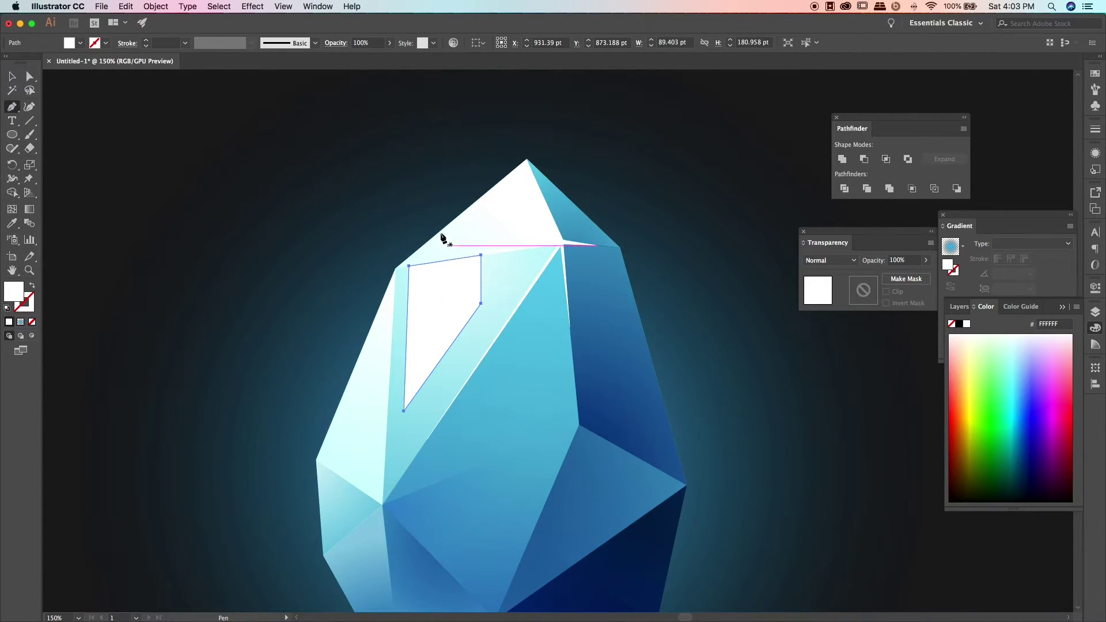
pyautogui.click(454, 239)
pyautogui.click(454, 379)
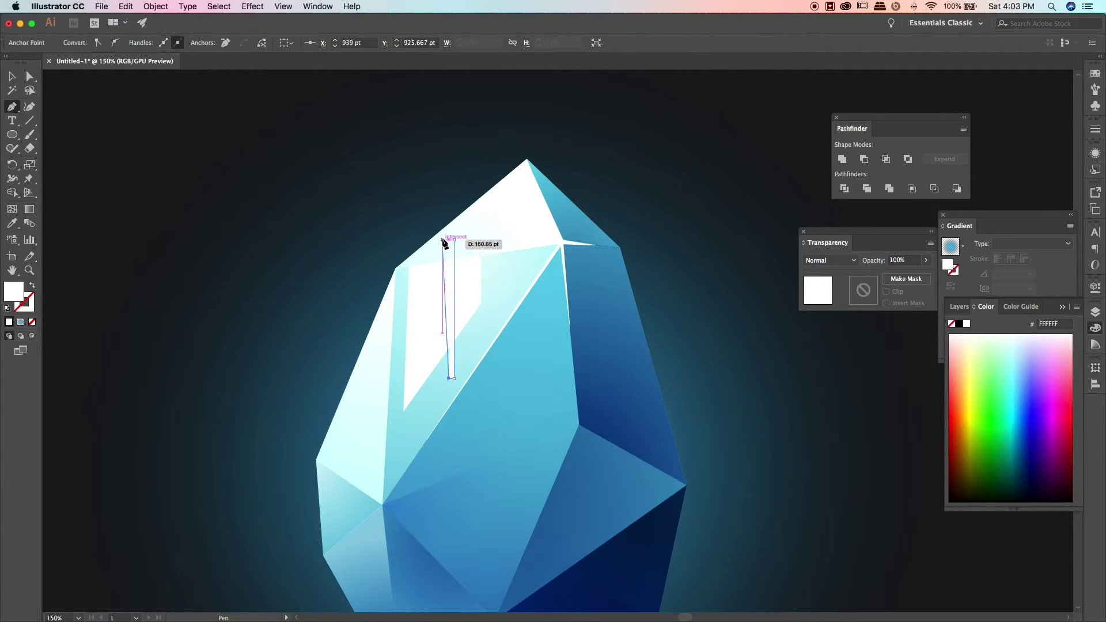
pyautogui.click(449, 241)
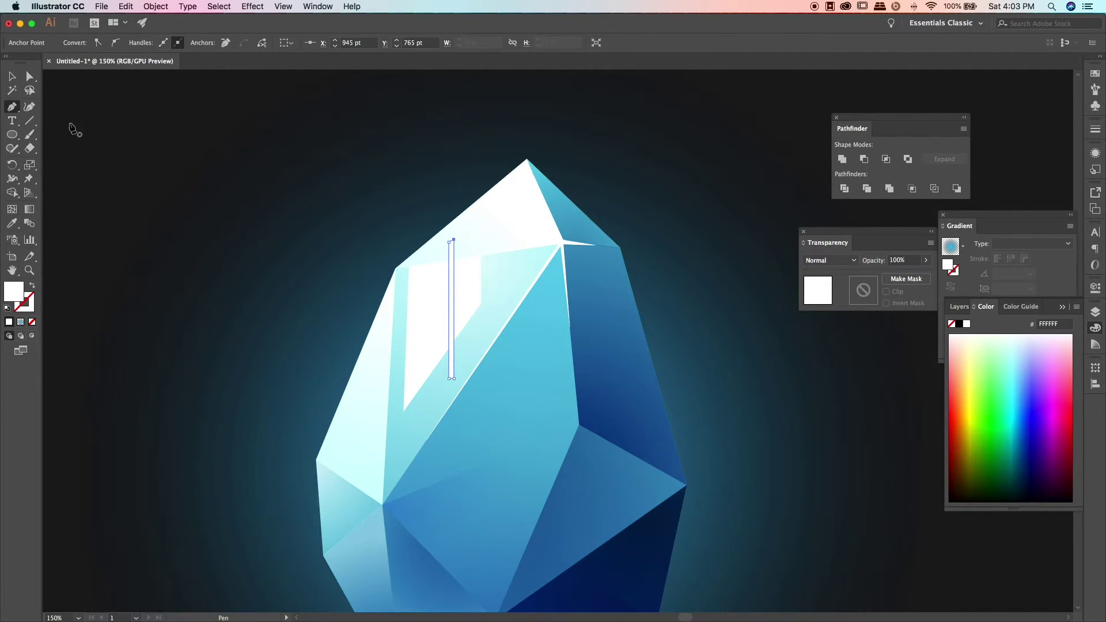
pyautogui.click(12, 77)
pyautogui.keyDown('shift'); pyautogui.click(427, 323); pyautogui.keyUp('shift')
pyautogui.click(863, 159)
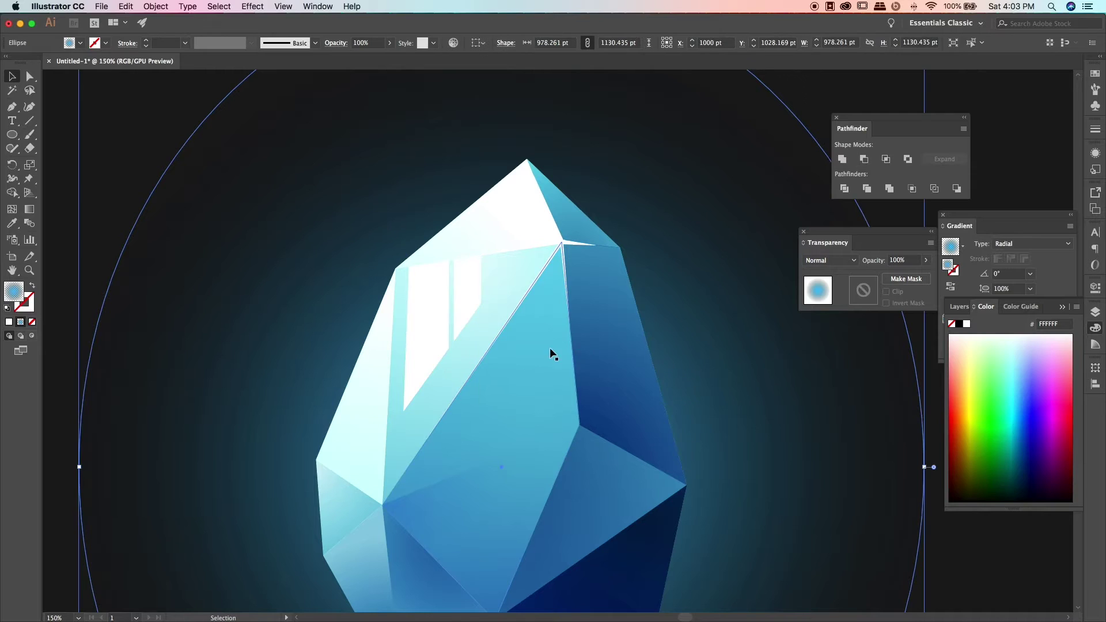
pyautogui.click(313, 175)
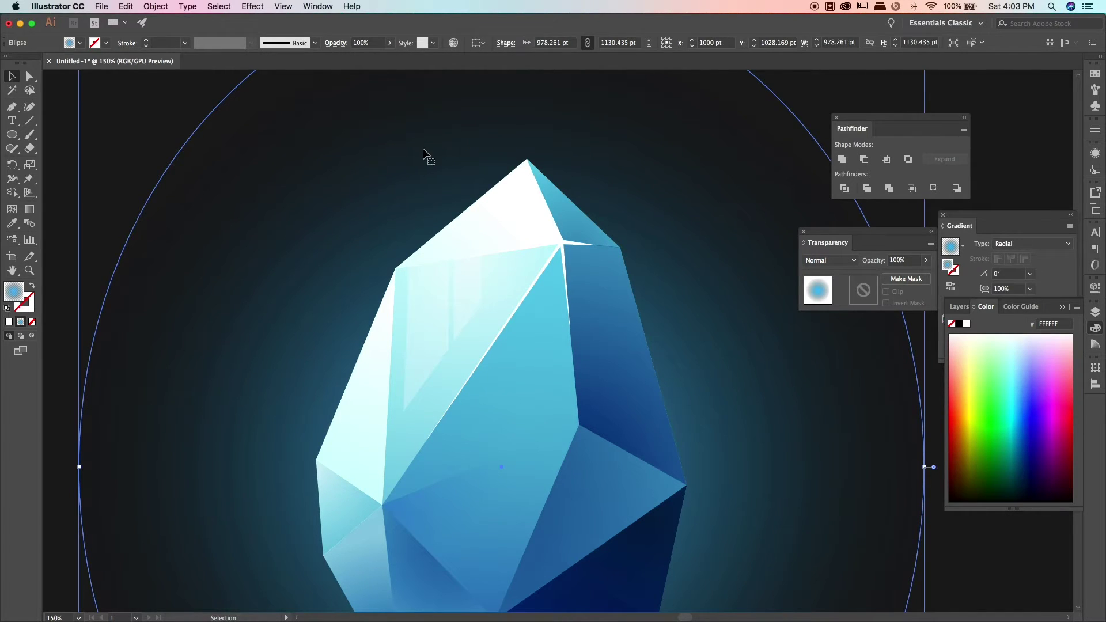
pyautogui.hotkey('ctrl', '-')
pyautogui.hotkey('ctrl', '-')
pyautogui.hotkey('ctrl', '-')
pyautogui.hotkey('ctrl', '+')
pyautogui.hotkey('ctrl', '+')
# Step: Stretch the white streak group further down the crystal's upper facet
pyautogui.click(507, 242)
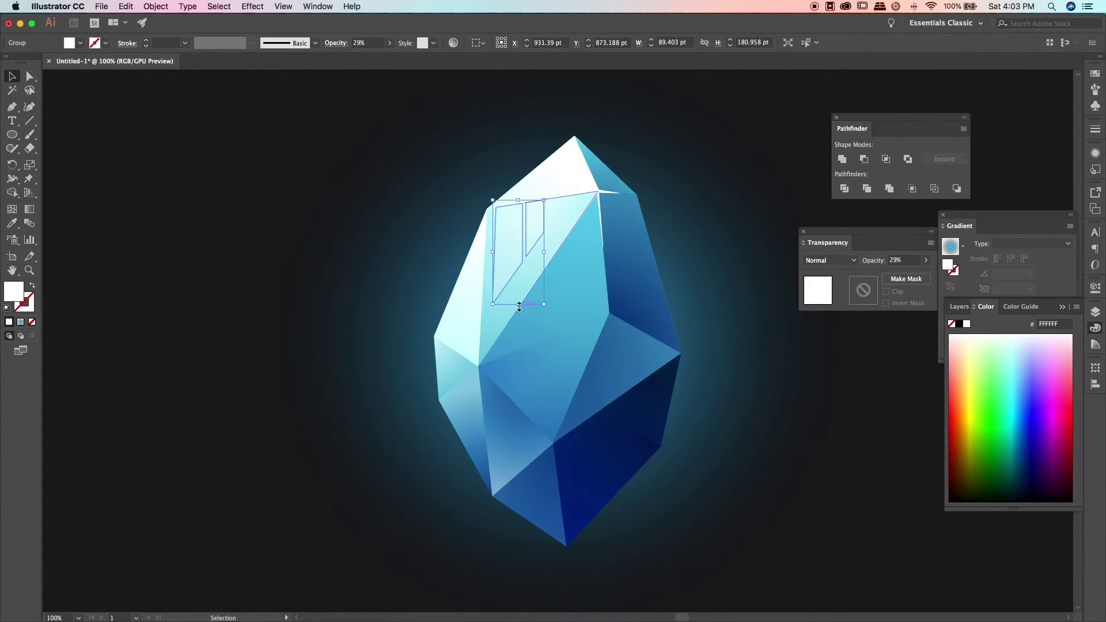
pyautogui.moveTo(518, 303); pyautogui.dragTo(521, 346)
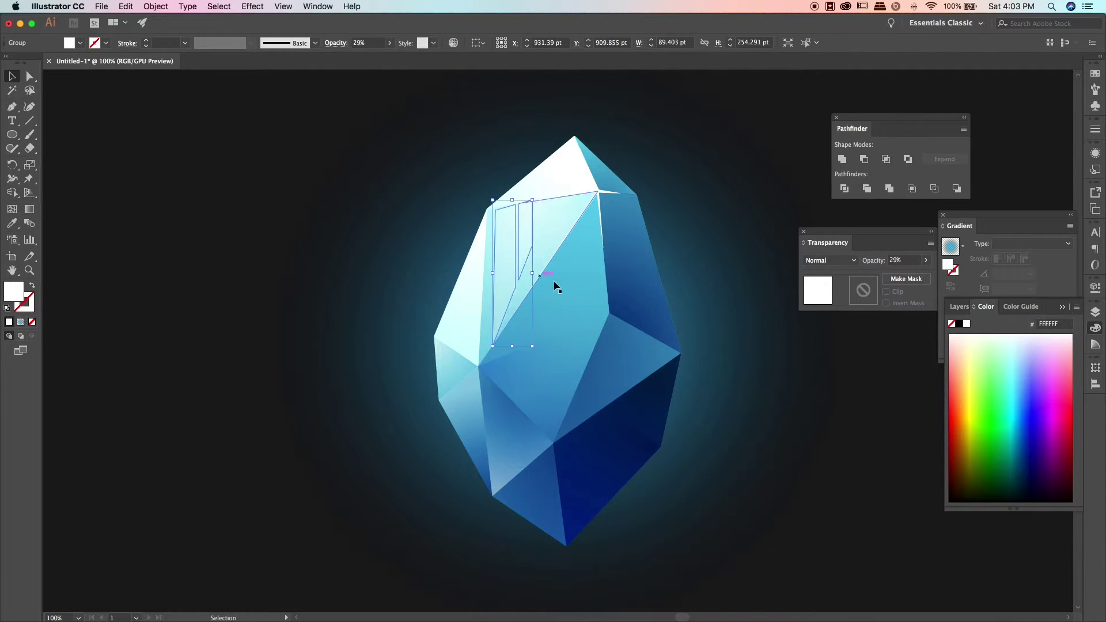
pyautogui.click(593, 276)
pyautogui.click(572, 198)
pyautogui.click(395, 234)
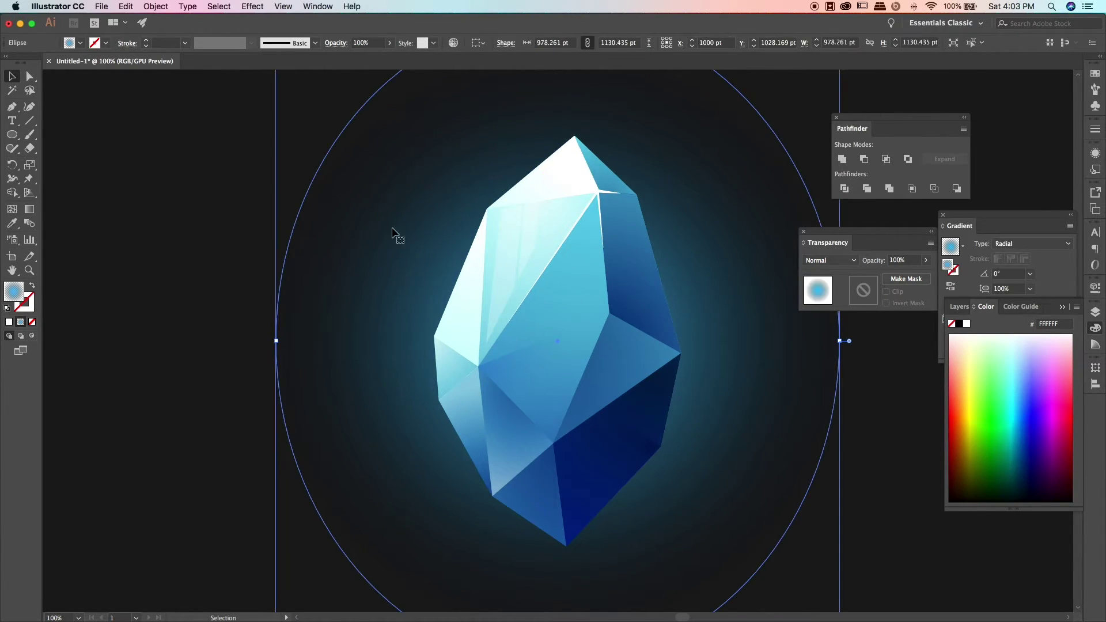
pyautogui.hotkey('ctrl', 'shift', 'a')
# Step: Pen-draw two thin white slivers just below the crystal's top facet edge
pyautogui.press('p')
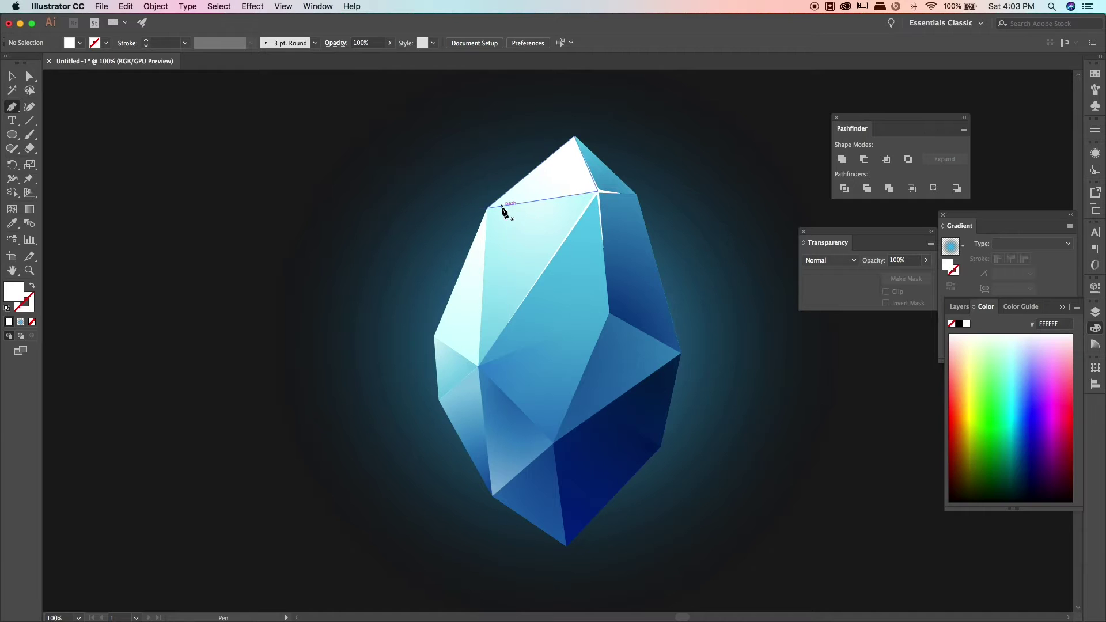
pyautogui.click(502, 205)
pyautogui.click(495, 341)
pyautogui.click(516, 312)
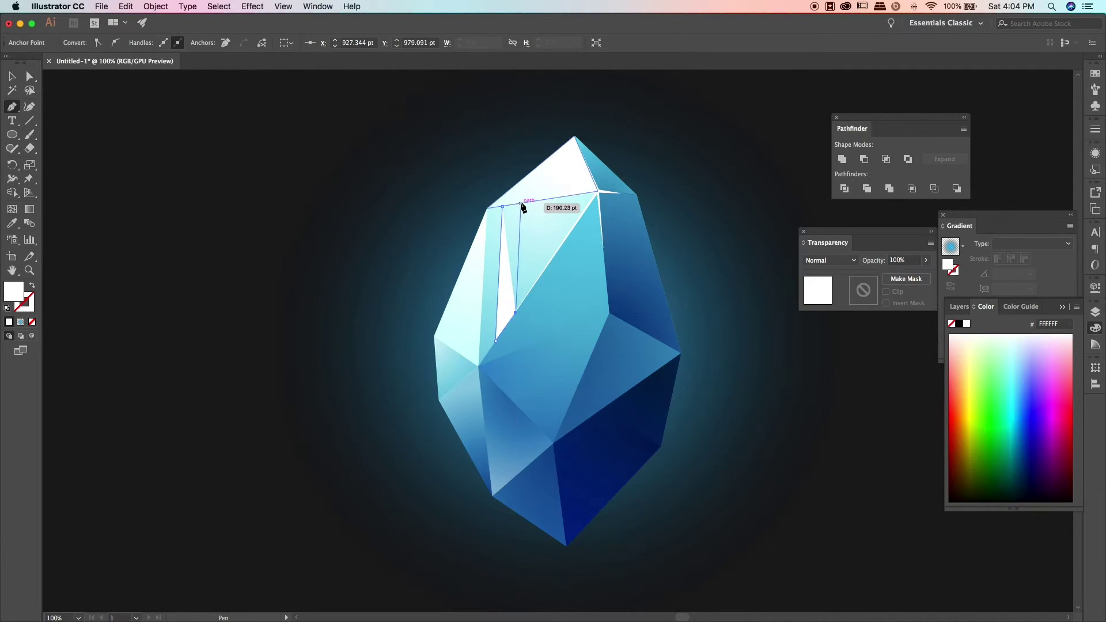
pyautogui.click(520, 203)
pyautogui.click(528, 203)
pyautogui.click(526, 296)
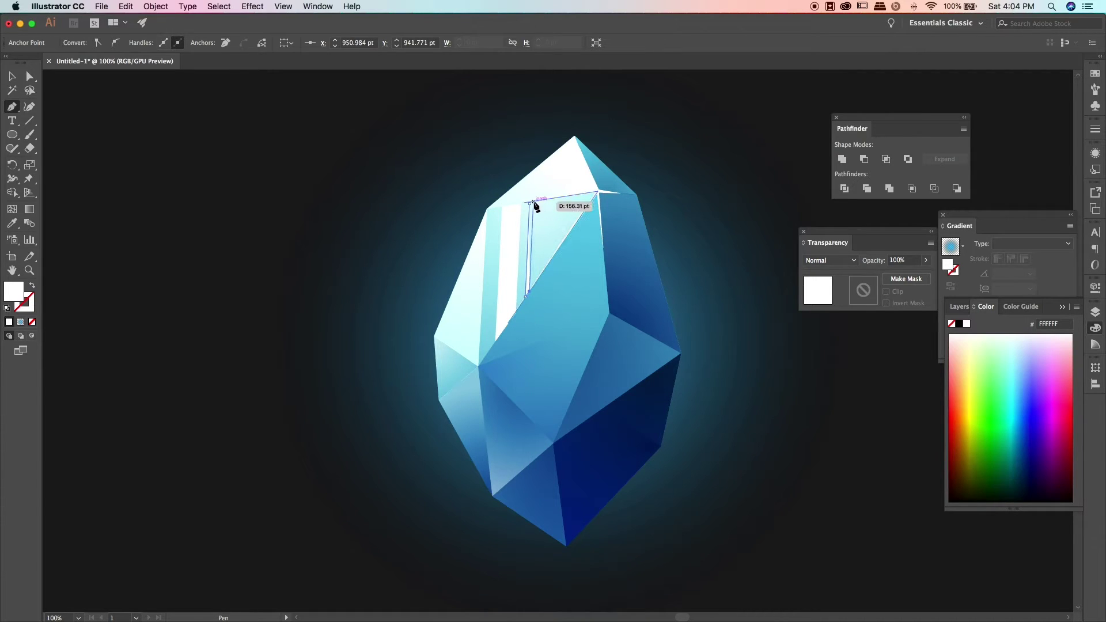
pyautogui.click(533, 202)
# Step: Lower the opacity of both new slivers in the Control bar to make them translucent
pyautogui.click(25, 79)
pyautogui.click(520, 291)
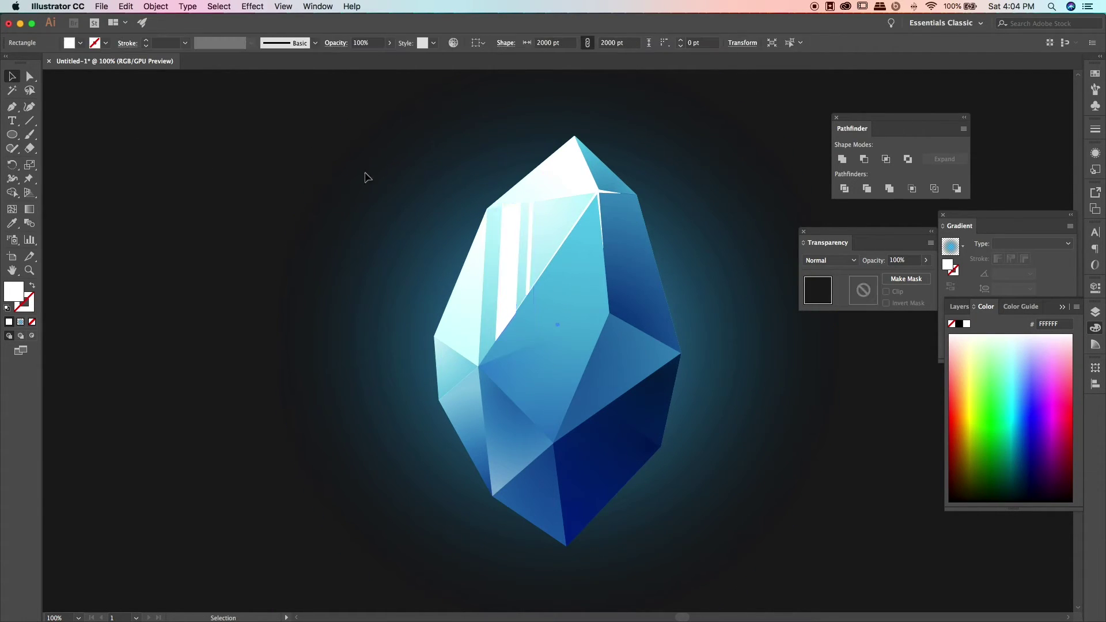
pyautogui.keyDown('shift'); pyautogui.click(511, 239); pyautogui.keyUp('shift')
pyautogui.moveTo(389, 43); pyautogui.dragTo(357, 57)
pyautogui.click(282, 151)
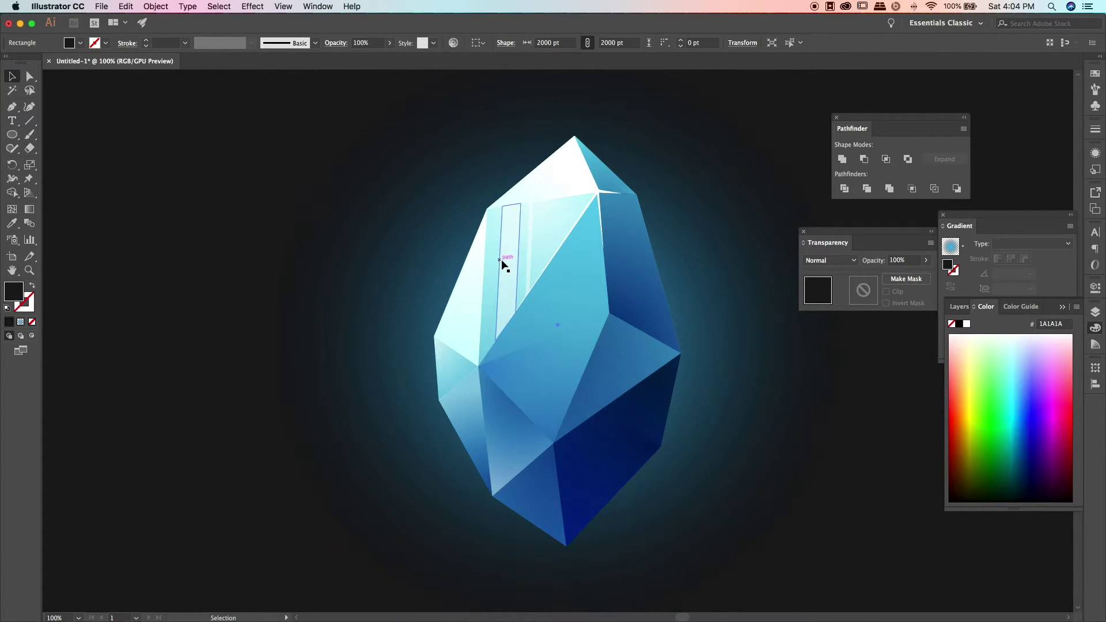
# Step: Nudge the white highlight sliver and reshape its end with Direct Selection
pyautogui.click(530, 261)
pyautogui.click(328, 266)
pyautogui.click(132, 268)
pyautogui.hotkey('ctrl', '0')
pyautogui.hotkey('ctrl', '+')
pyautogui.hotkey('ctrl', '+')
pyautogui.hotkey('ctrl', '+')
pyautogui.click(525, 305)
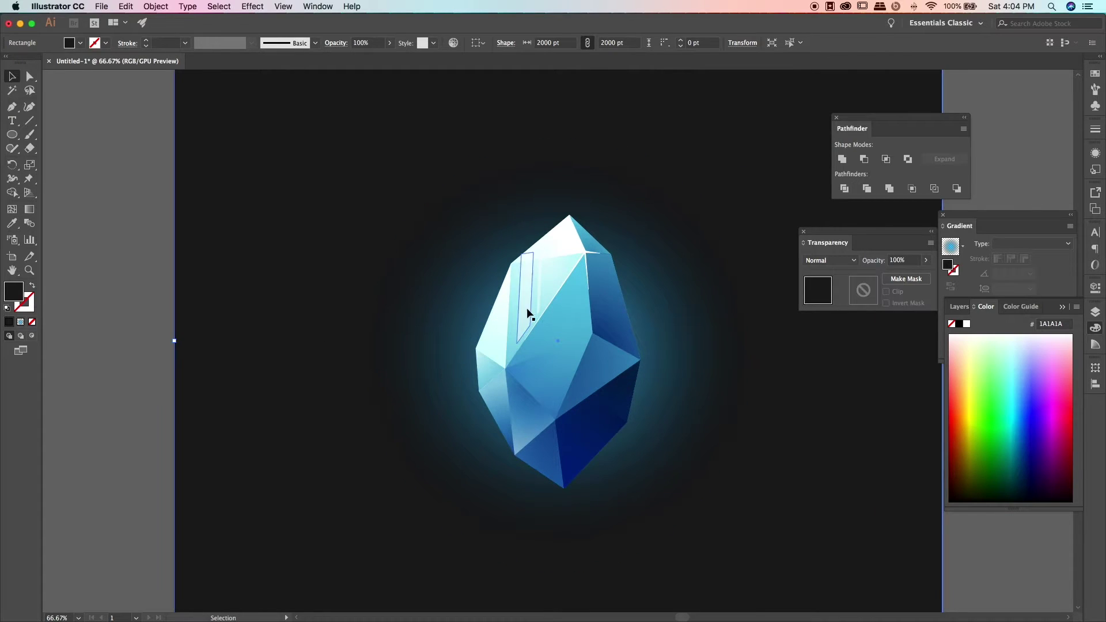
pyautogui.click(525, 303)
pyautogui.hotkey('ctrl', 'z')
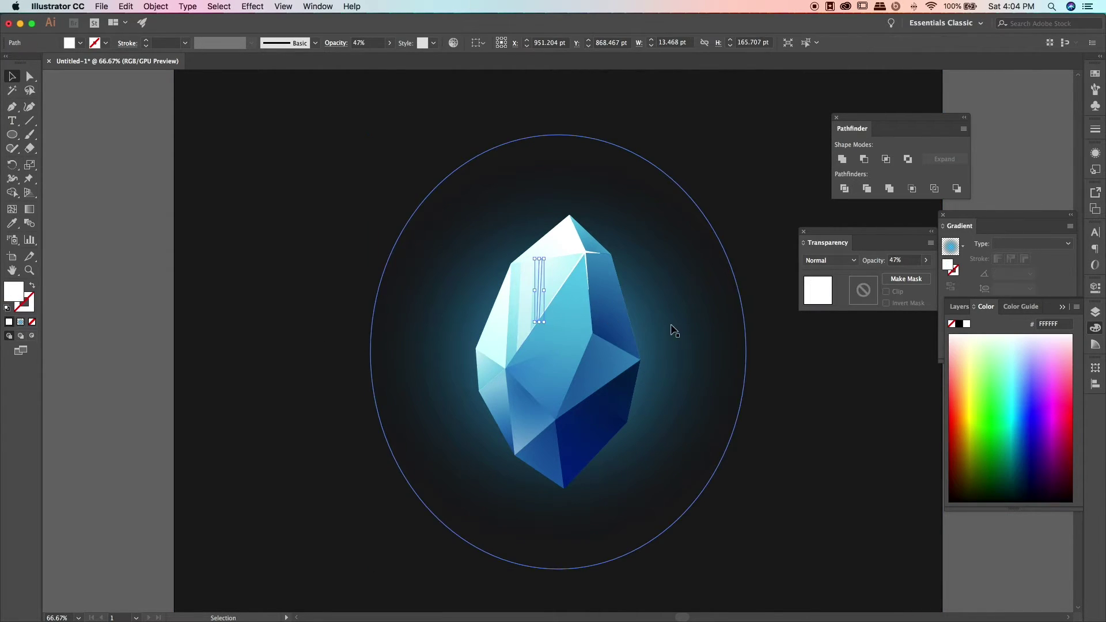
pyautogui.click(254, 365)
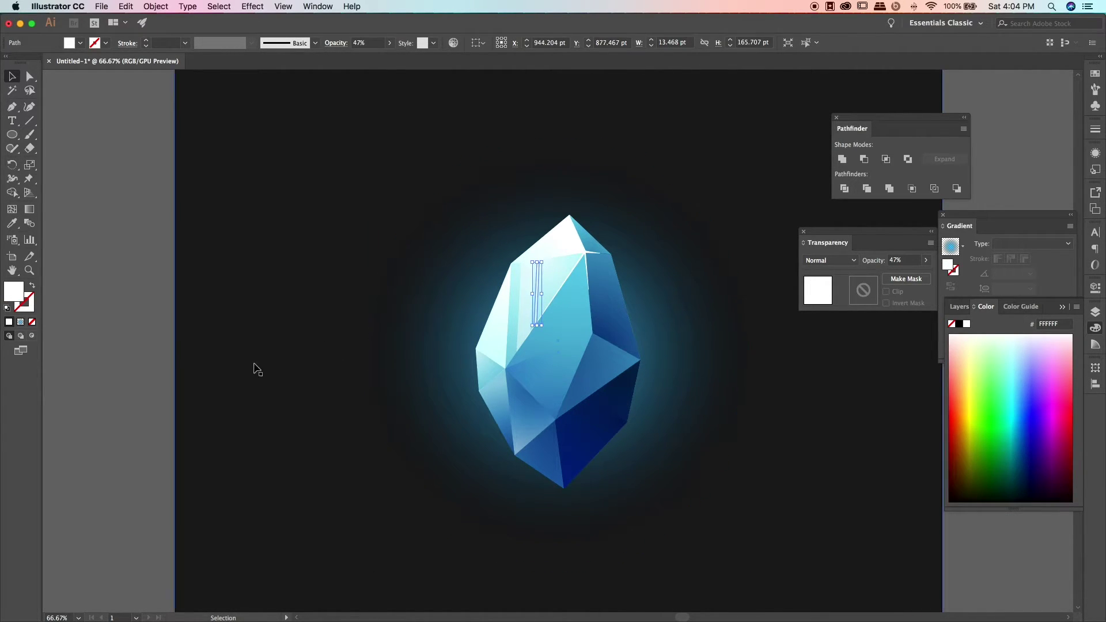
pyautogui.click(541, 301)
pyautogui.hotkey('ctrl', '+')
pyautogui.hotkey('ctrl', '+')
pyautogui.hotkey('ctrl', '+')
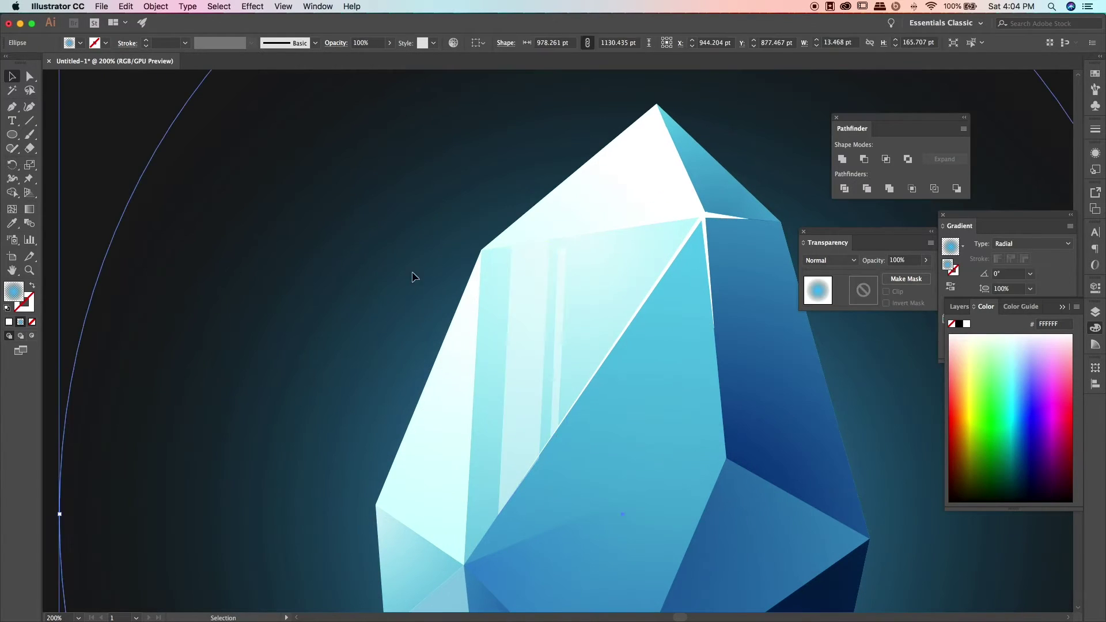
pyautogui.press('a')
pyautogui.moveTo(559, 246); pyautogui.dragTo(567, 235)
# Step: Review the whole artboard with panels hidden, then restore the panels and view
pyautogui.click(198, 223)
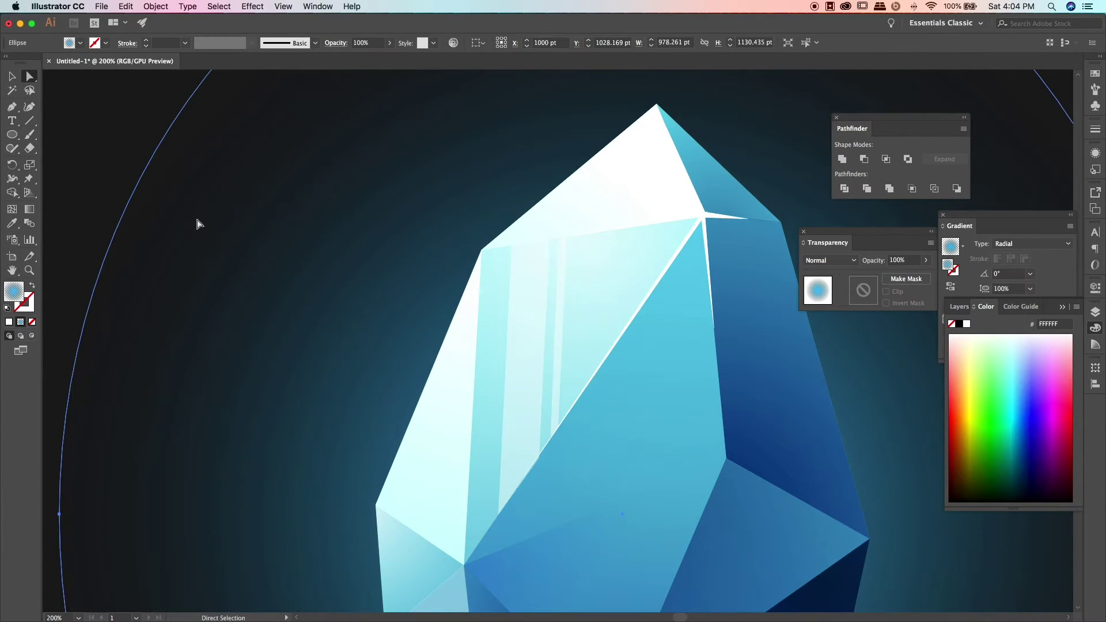
pyautogui.hotkey('ctrl', '-')
pyautogui.hotkey('ctrl', '-')
pyautogui.hotkey('ctrl', '-')
pyautogui.click(13, 76)
pyautogui.click(192, 247)
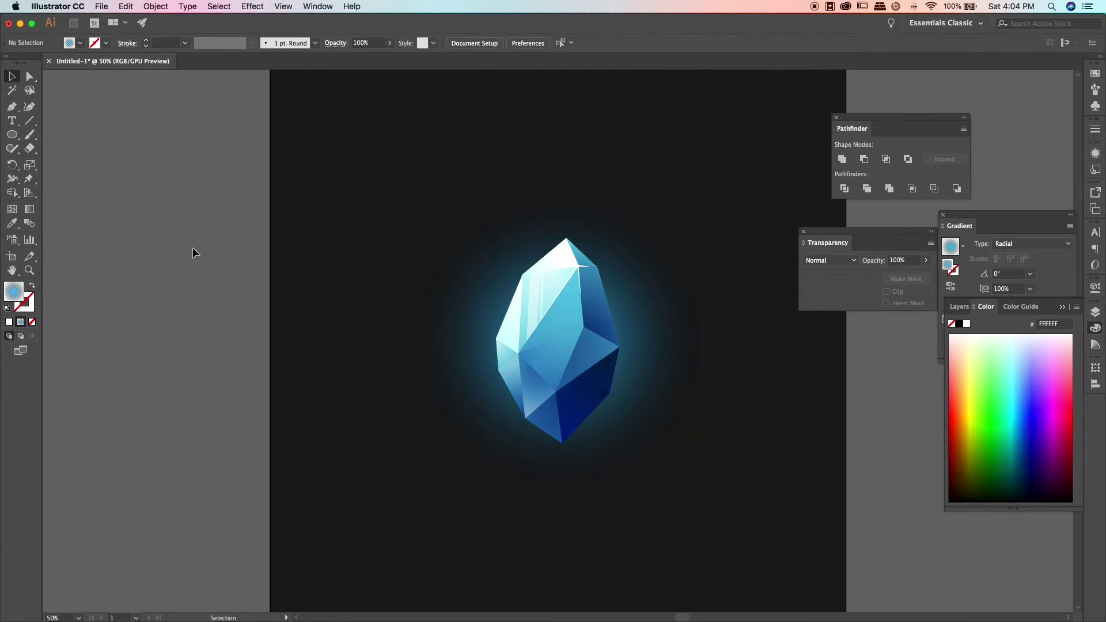
pyautogui.hotkey('shift', 'Tab')
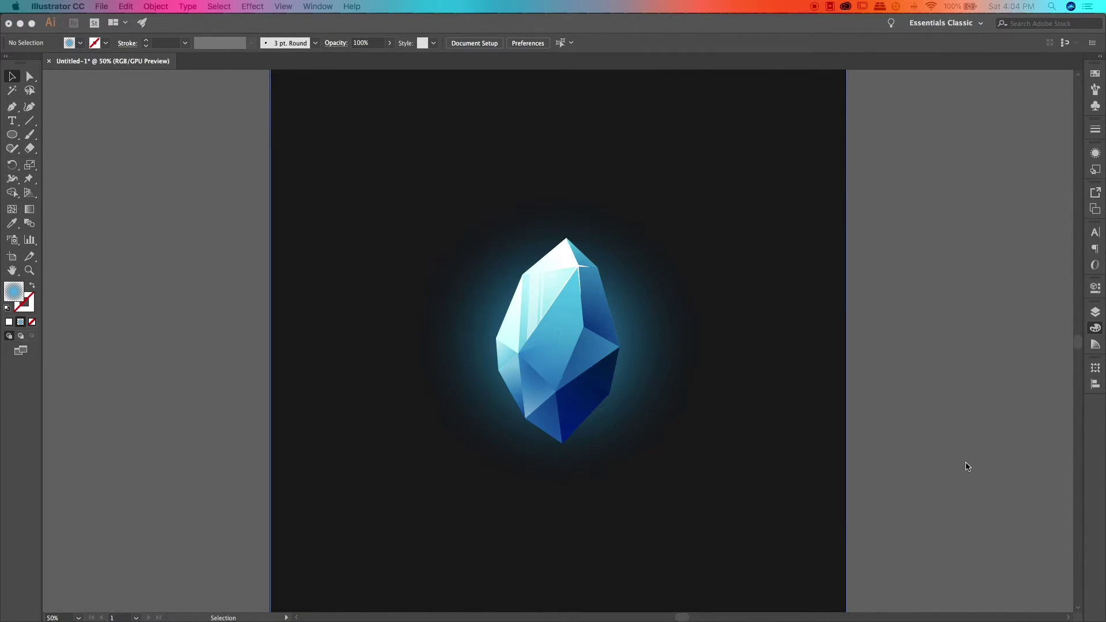
pyautogui.hotkey('shift', 'Tab')
pyautogui.hotkey('ctrl', '+')
pyautogui.press('+')
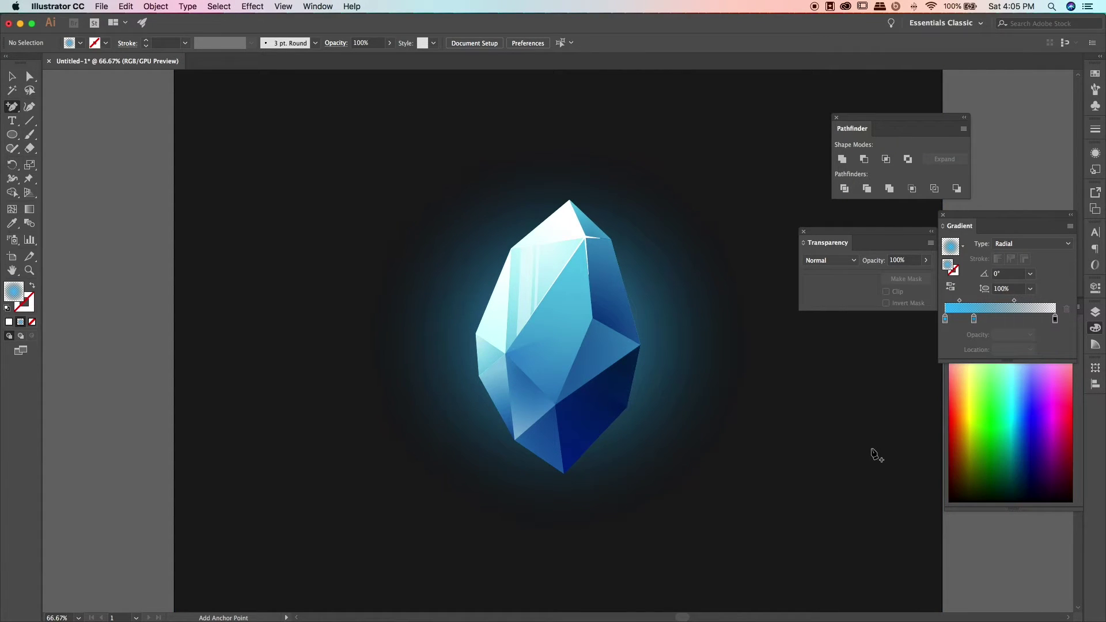
pyautogui.scroll(-2, 876, 455)
pyautogui.hotkey('ctrl', '-')
pyautogui.hotkey('ctrl', '-')
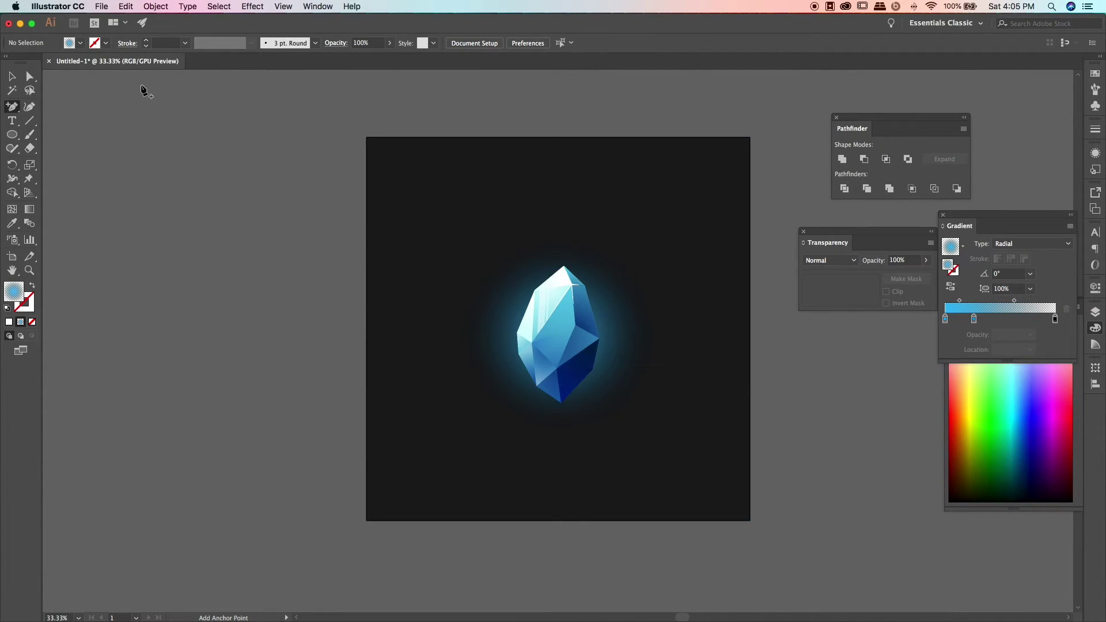
# Step: Try bringing the glow ellipse in front of the crystal, then restore it behind
pyautogui.click(605, 346)
pyautogui.hotkey('ctrl', 'shift', ']')
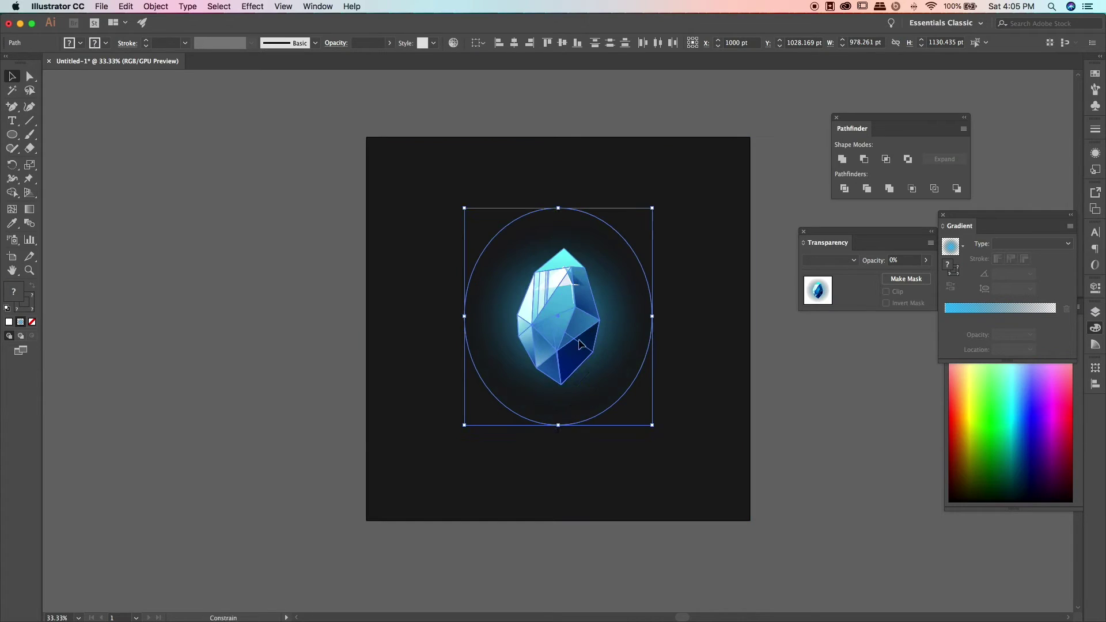
pyautogui.hotkey('ctrl', 'shift', 'a')
pyautogui.hotkey('ctrl', 'z')
pyautogui.click(570, 336)
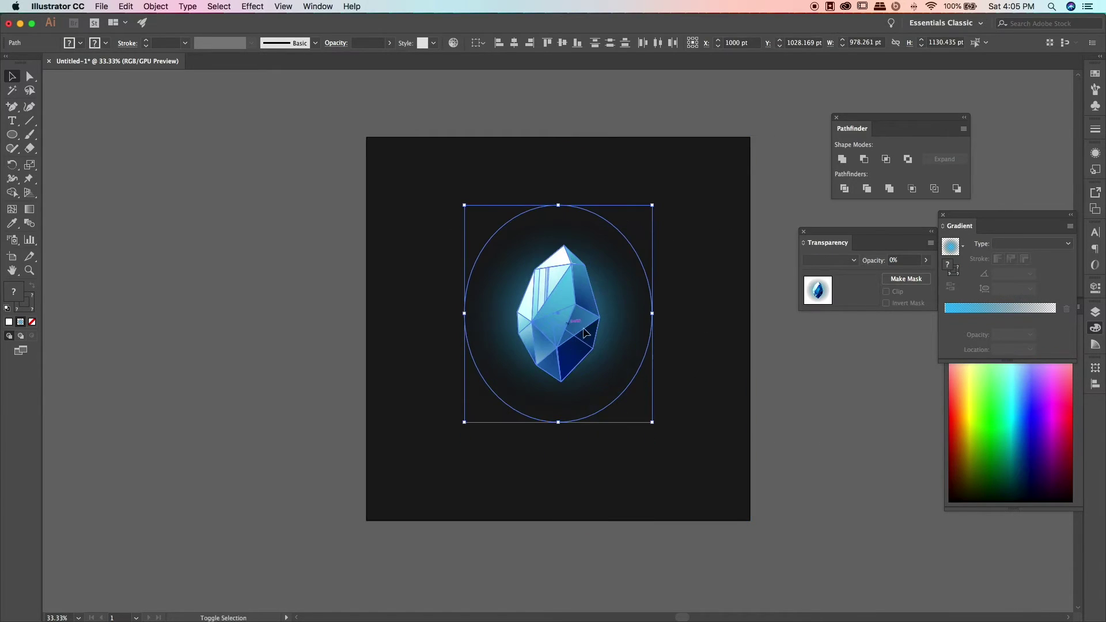
pyautogui.hotkey('ctrl', 'shift', 'a')
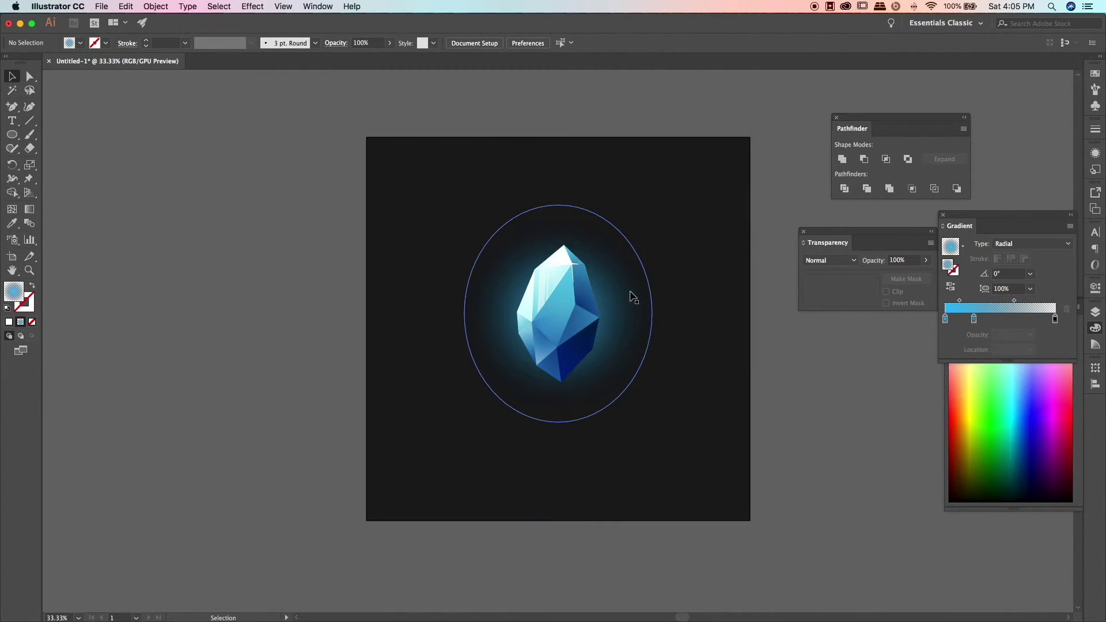
# Step: Enlarge the cyan glow ellipse and stretch it taller both upward and downward
pyautogui.click(633, 374)
pyautogui.moveTo(653, 419); pyautogui.dragTo(666, 439)
pyautogui.hotkey('ctrl', 'shift', 'a')
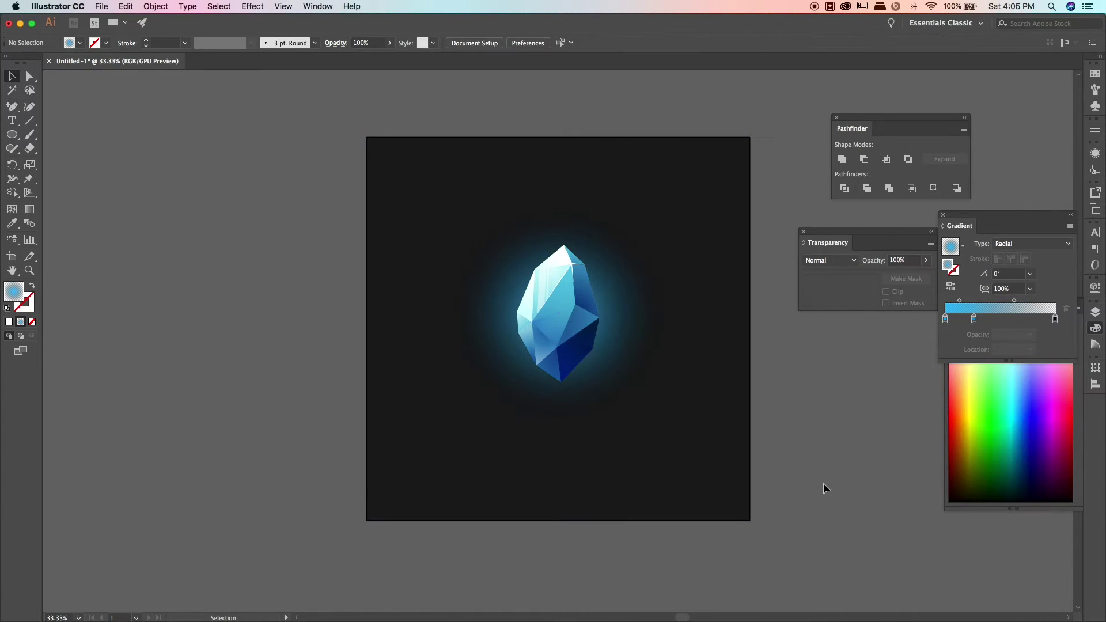
pyautogui.click(563, 218)
pyautogui.moveTo(563, 206); pyautogui.dragTo(562, 194)
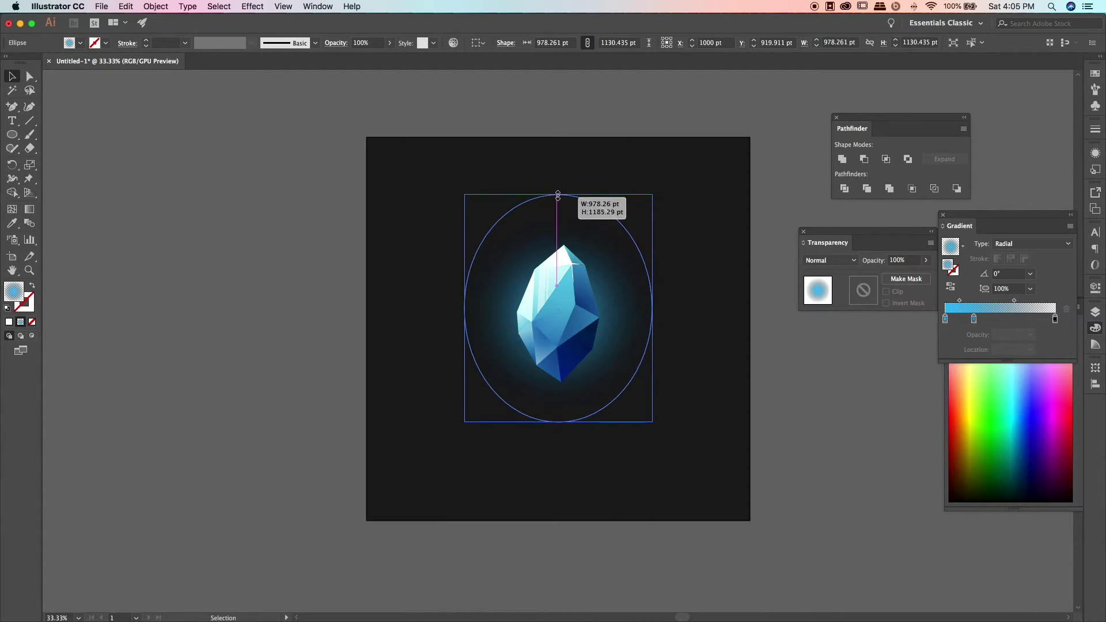
pyautogui.moveTo(559, 420); pyautogui.dragTo(560, 436)
pyautogui.click(825, 471)
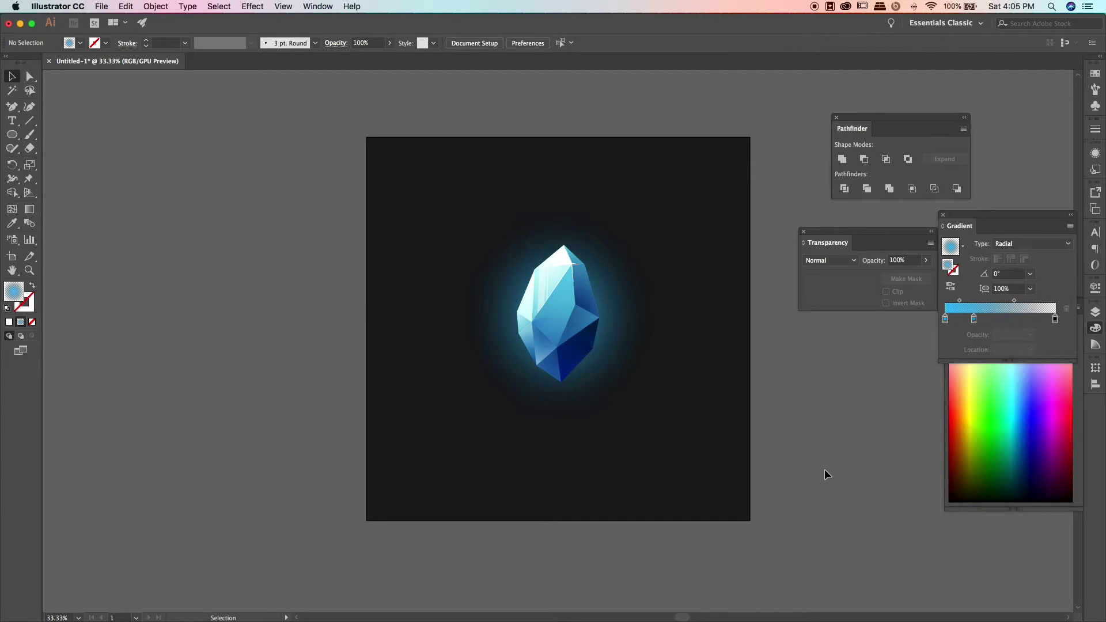
pyautogui.hotkey('ctrl', '+')
pyautogui.hotkey('ctrl', '+')
pyautogui.hotkey('ctrl', '+')
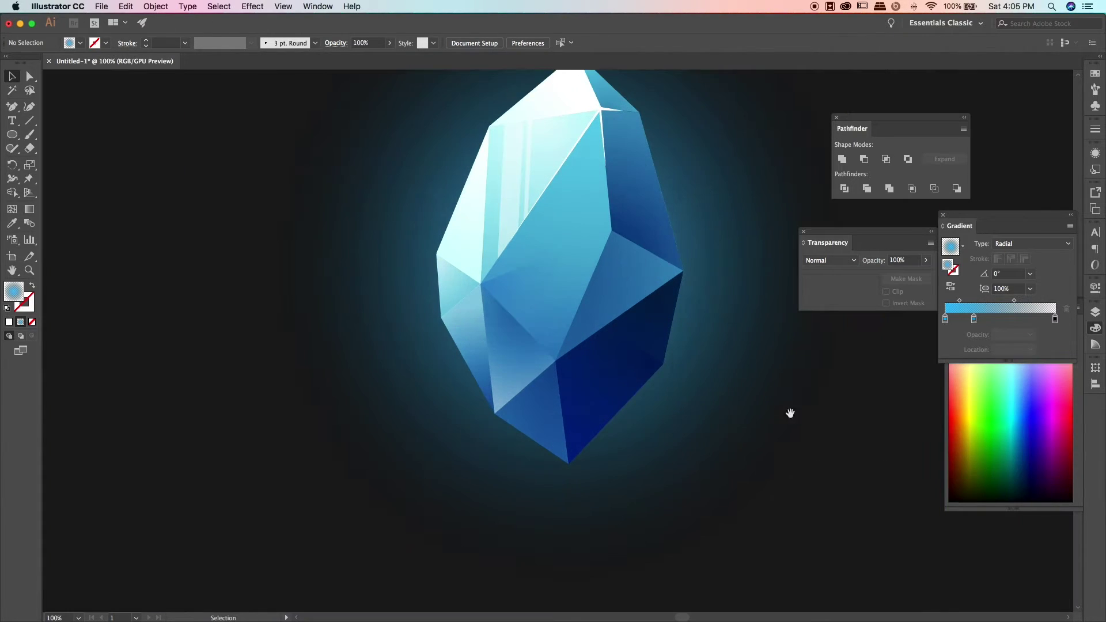
# Step: Draw a thin highlight streak on the crystal's central face
pyautogui.scroll(3, 714, 411)
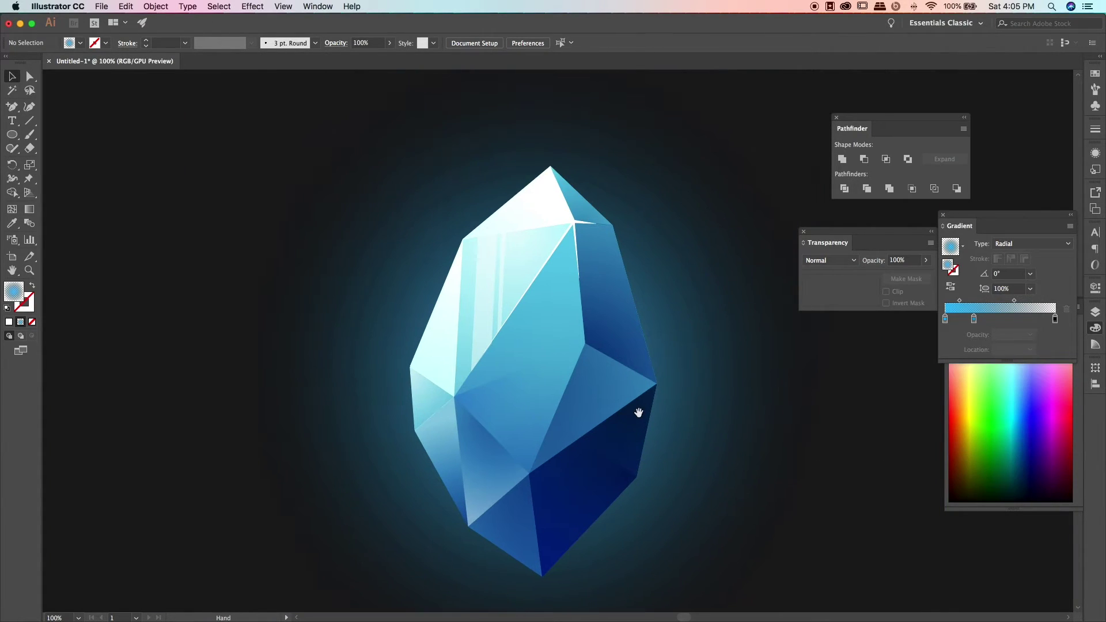
pyautogui.click(12, 106)
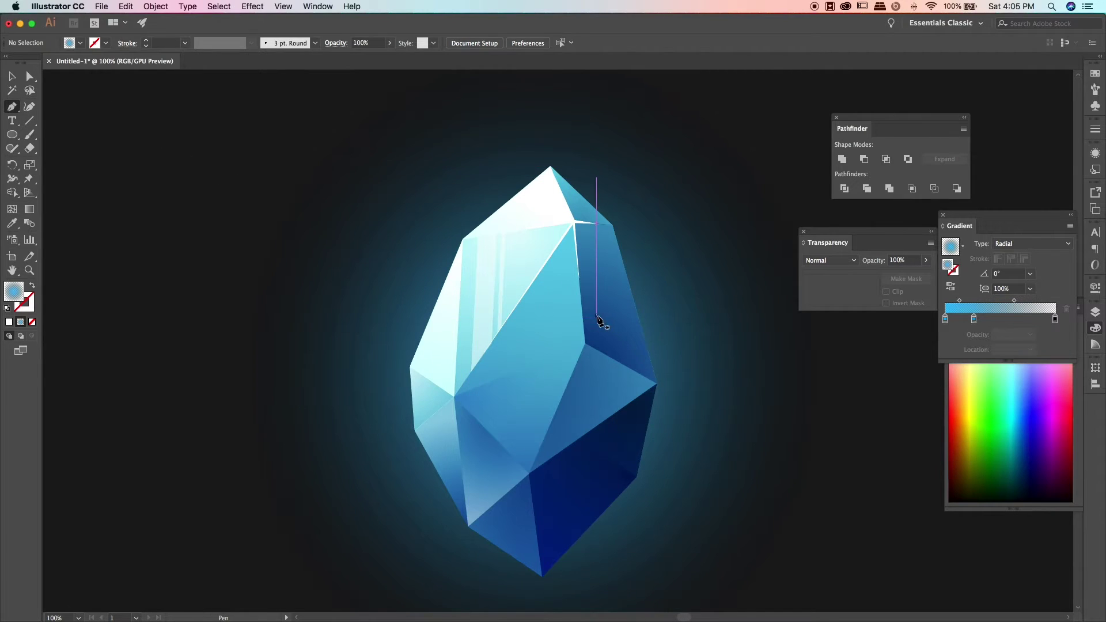
pyautogui.moveTo(499, 333); pyautogui.dragTo(503, 333)
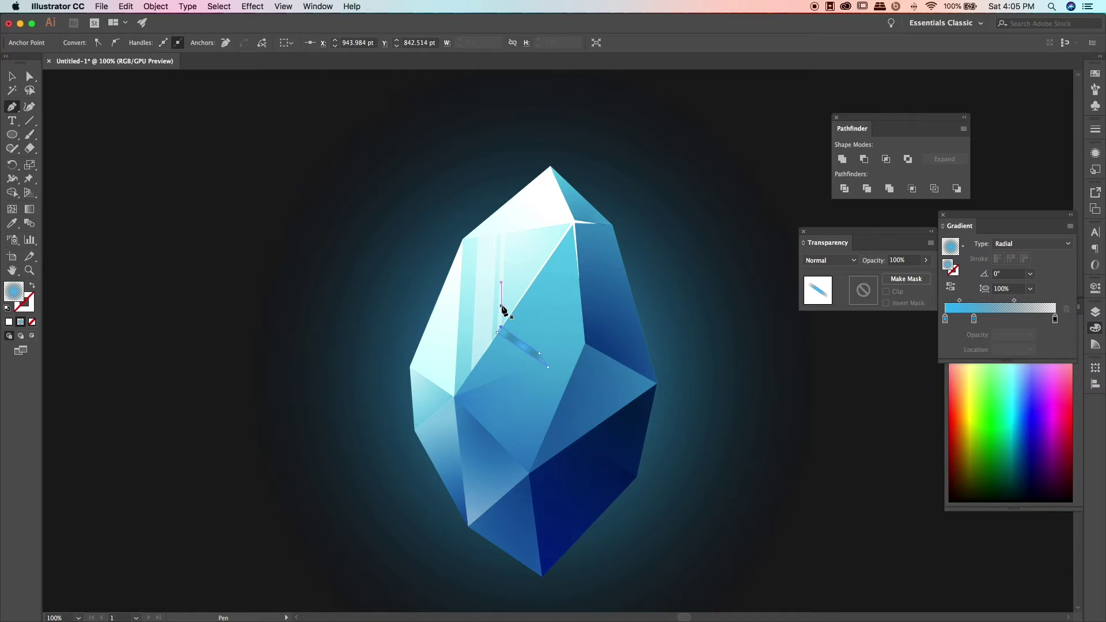
pyautogui.press('v')
pyautogui.click(209, 250)
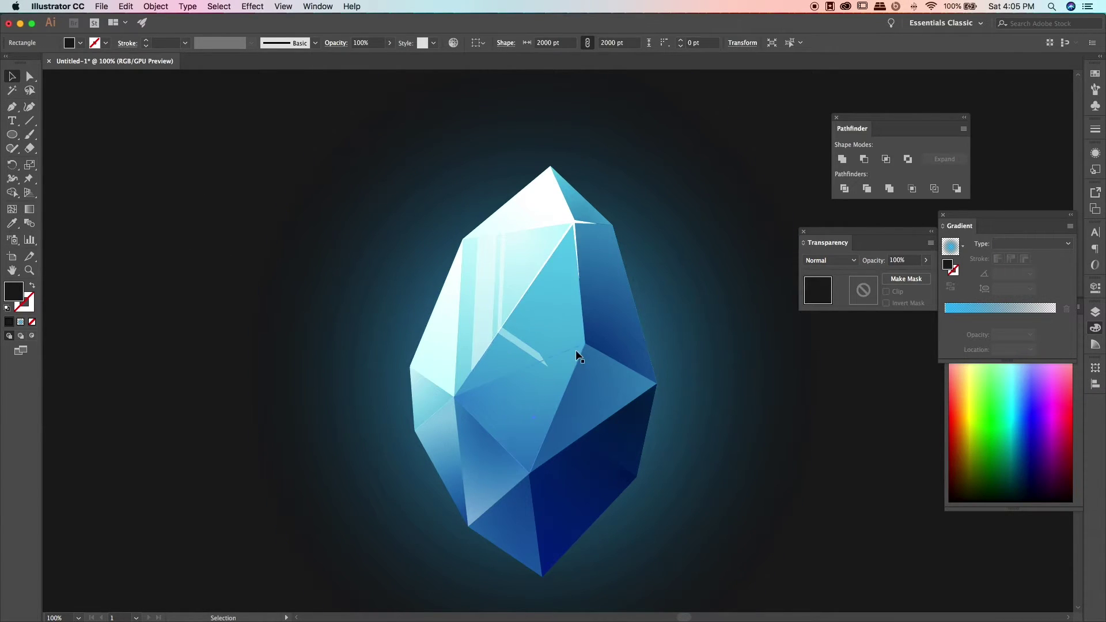
pyautogui.click(514, 349)
pyautogui.click(509, 340)
pyautogui.click(91, 277)
# Step: Draw a quadrilateral facet, give it the 47% white highlight fill, then delete it
pyautogui.click(12, 106)
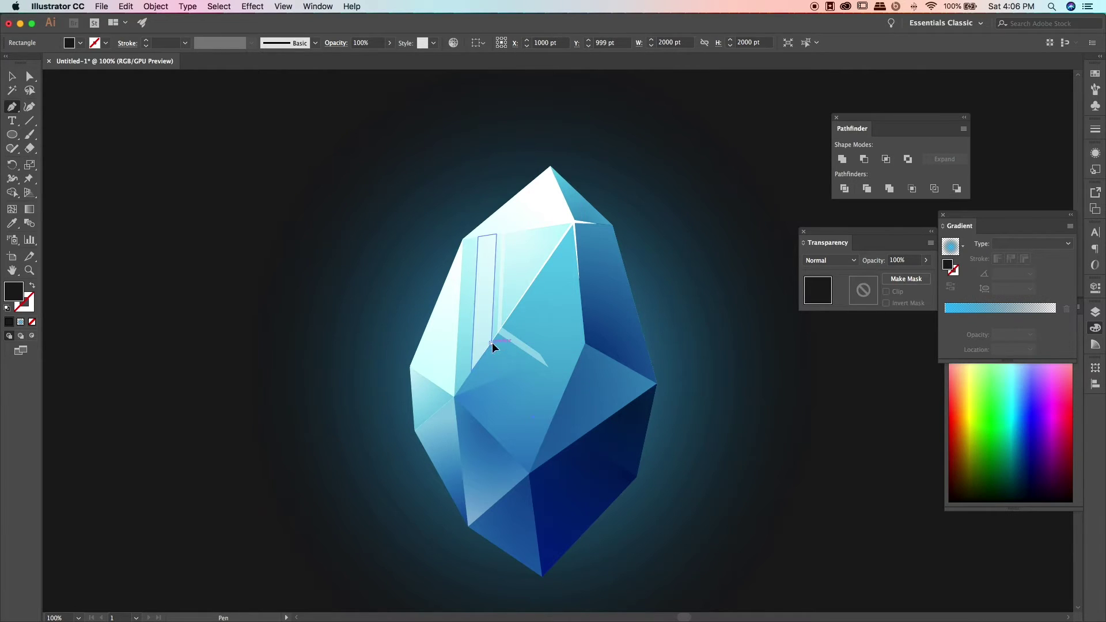
pyautogui.click(492, 343)
pyautogui.click(548, 379)
pyautogui.click(534, 424)
pyautogui.click(471, 372)
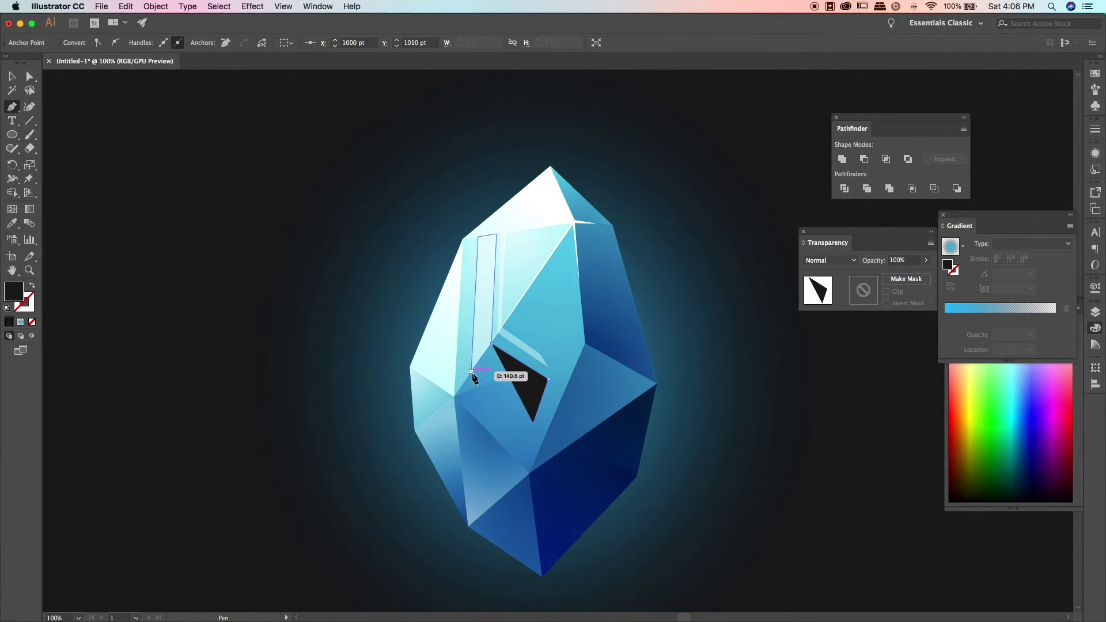
pyautogui.click(491, 344)
pyautogui.press('i')
pyautogui.click(530, 345)
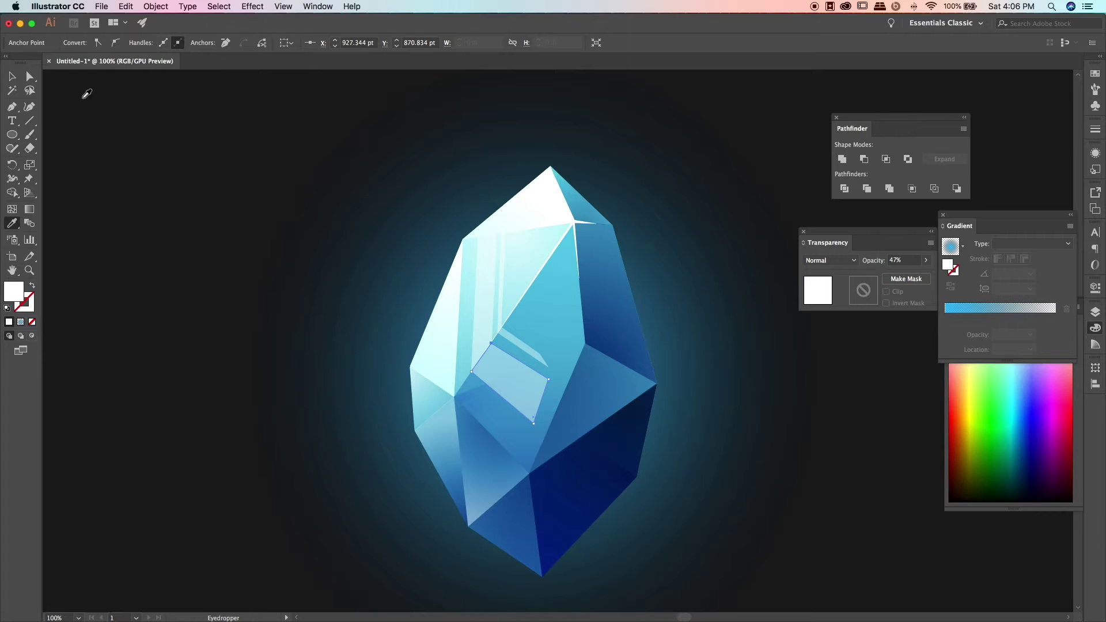
pyautogui.press('v')
pyautogui.click(520, 371)
pyautogui.press('Delete')
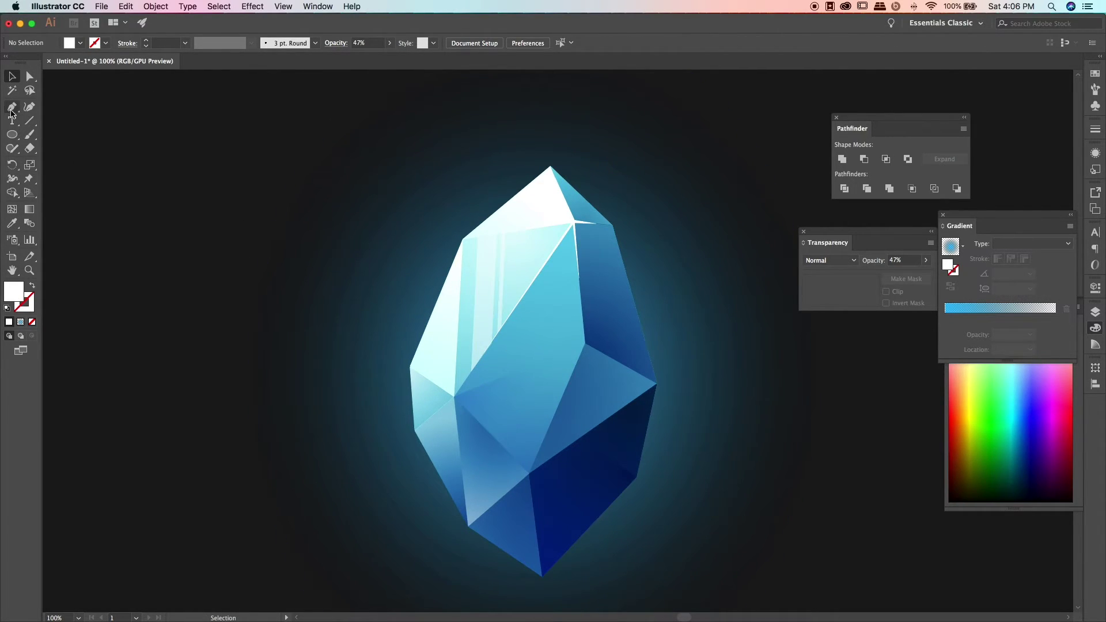
# Step: Draw a triangular white highlight facet near the crystal's upper-left face
pyautogui.click(518, 260)
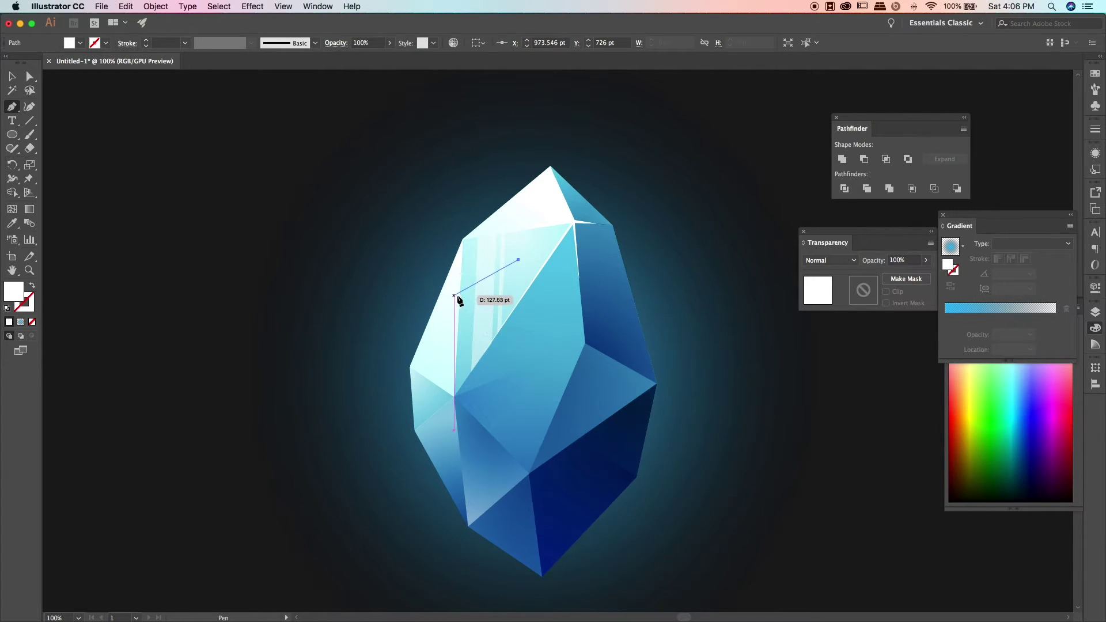
pyautogui.click(468, 301)
pyautogui.click(472, 390)
pyautogui.click(529, 344)
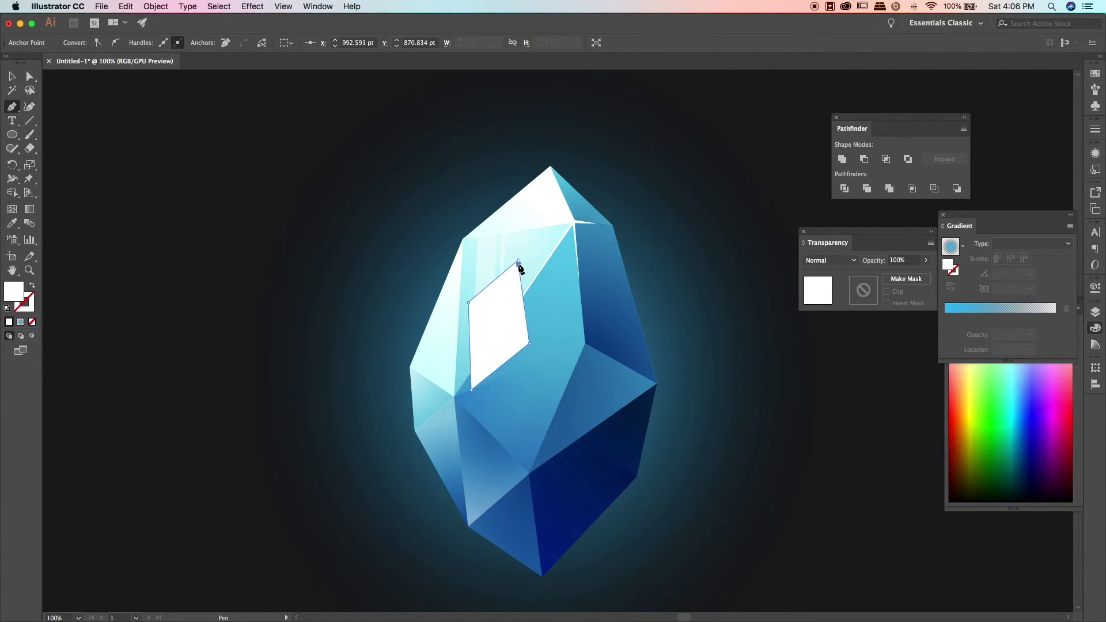
pyautogui.click(11, 76)
pyautogui.click(513, 319)
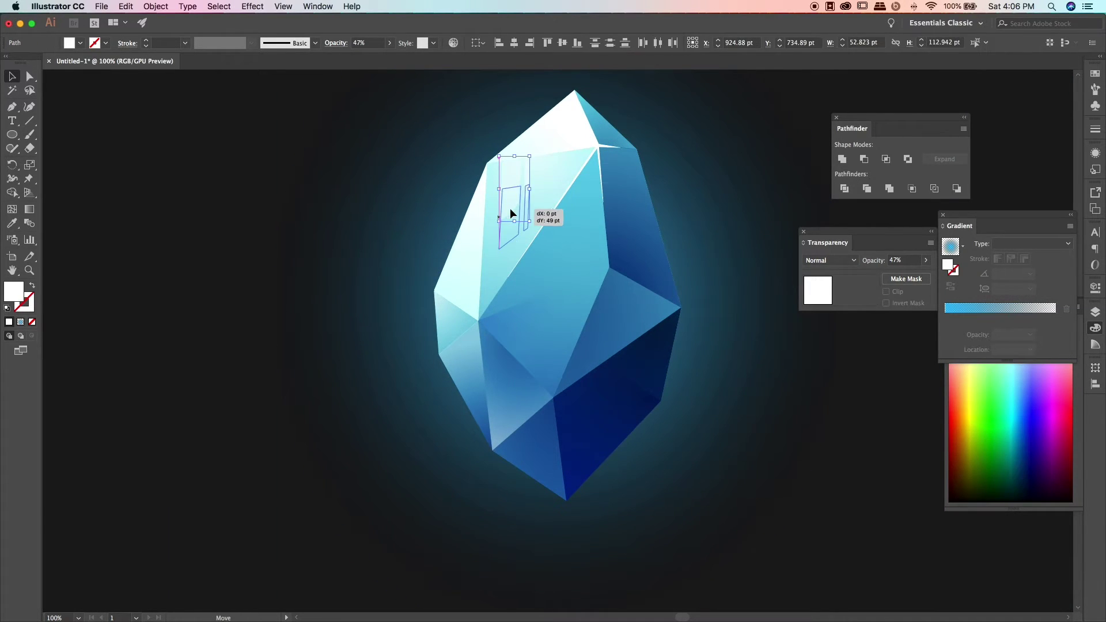
pyautogui.click(402, 215)
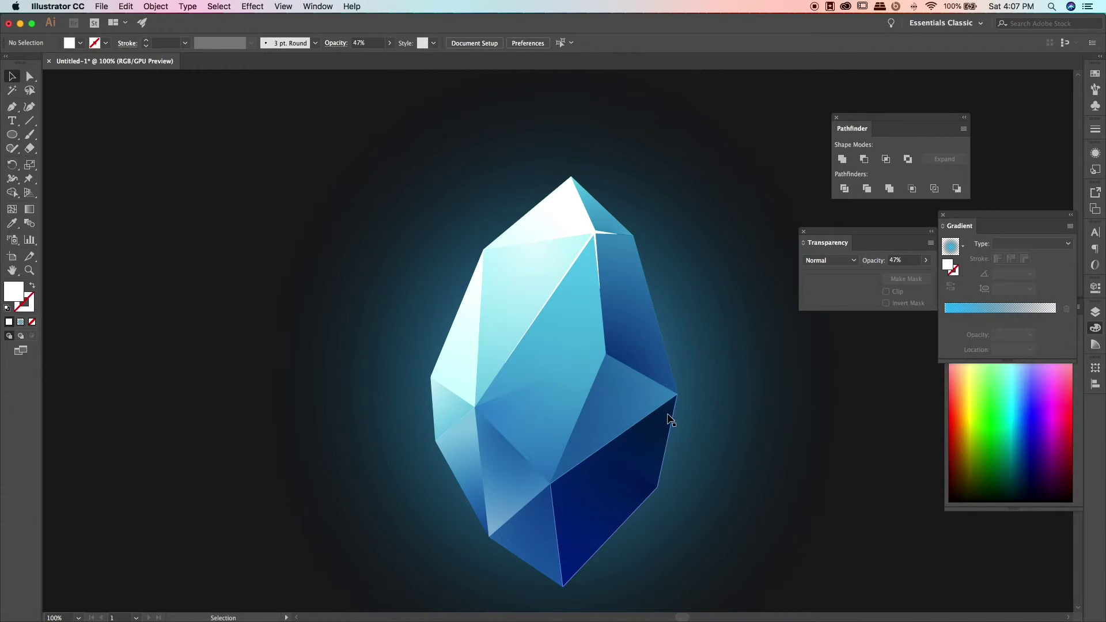
# Step: Give the top highlight streak a 6 px stroke and outline it into a solid white fill
pyautogui.click(594, 228)
pyautogui.keyDown('shift'); pyautogui.click(582, 252); pyautogui.keyUp('shift')
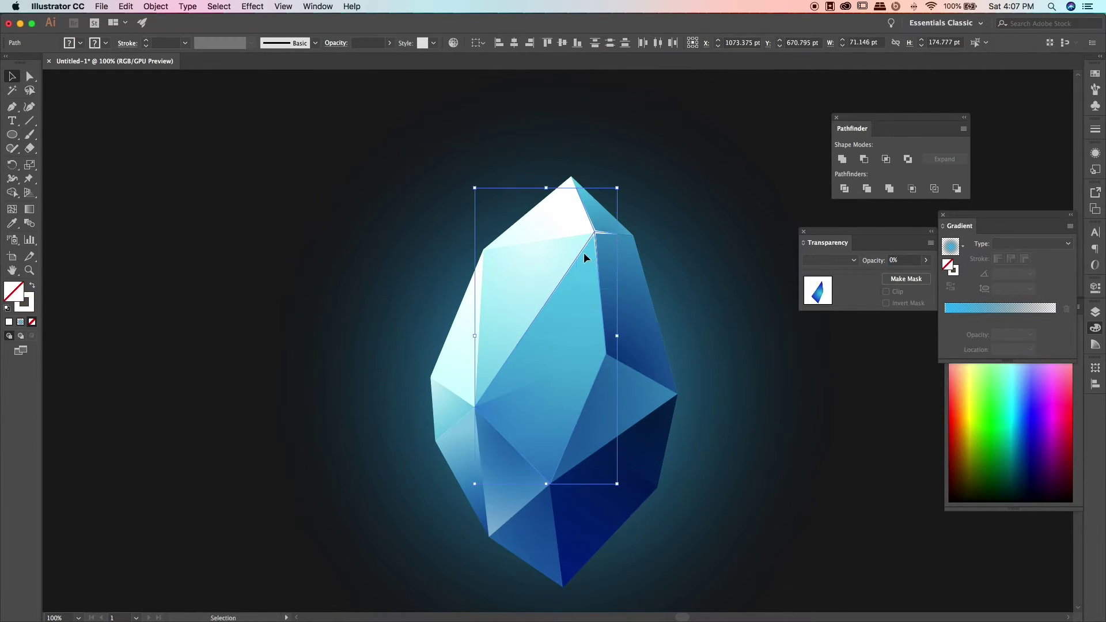
pyautogui.keyDown('shift'); pyautogui.click(562, 234); pyautogui.keyUp('shift')
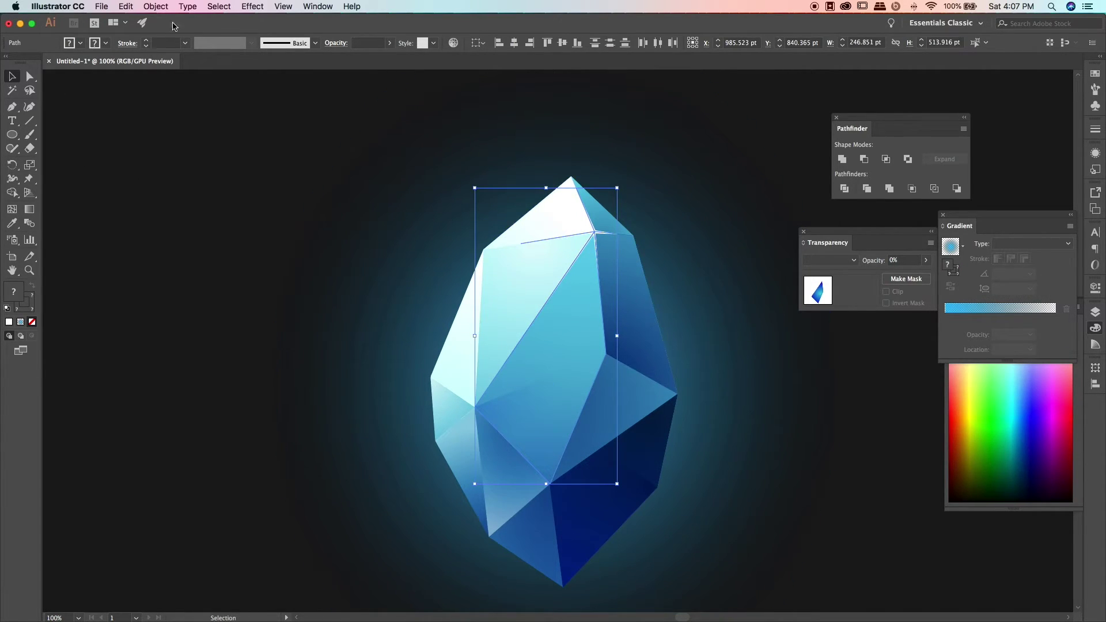
pyautogui.click(377, 167)
pyautogui.scroll(3, 378, 321)
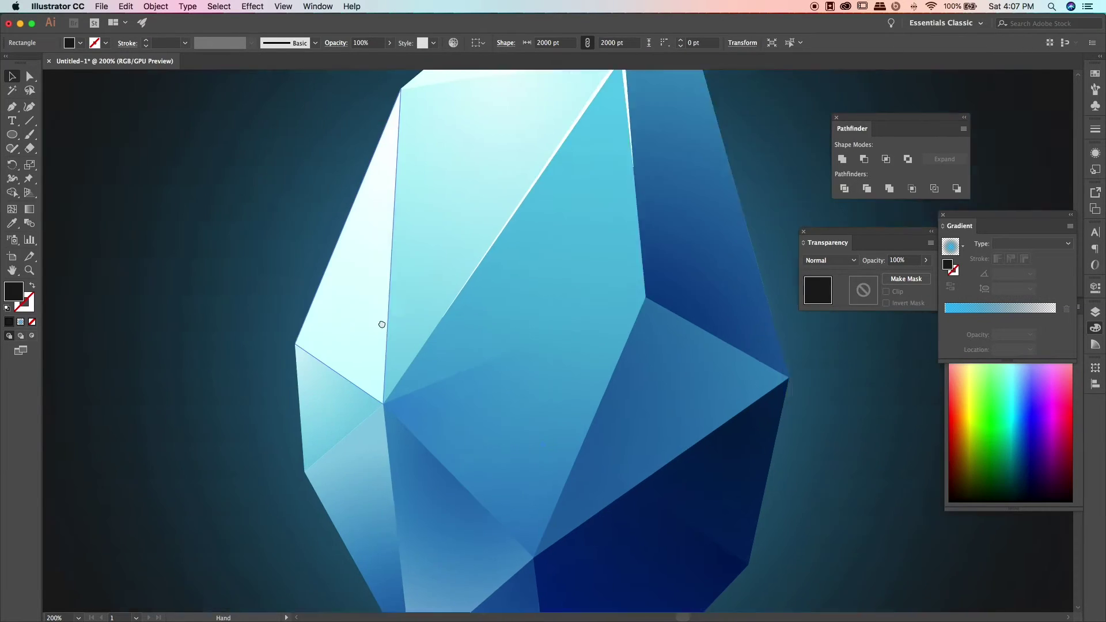
pyautogui.scroll(3, 614, 358)
pyautogui.click(596, 305)
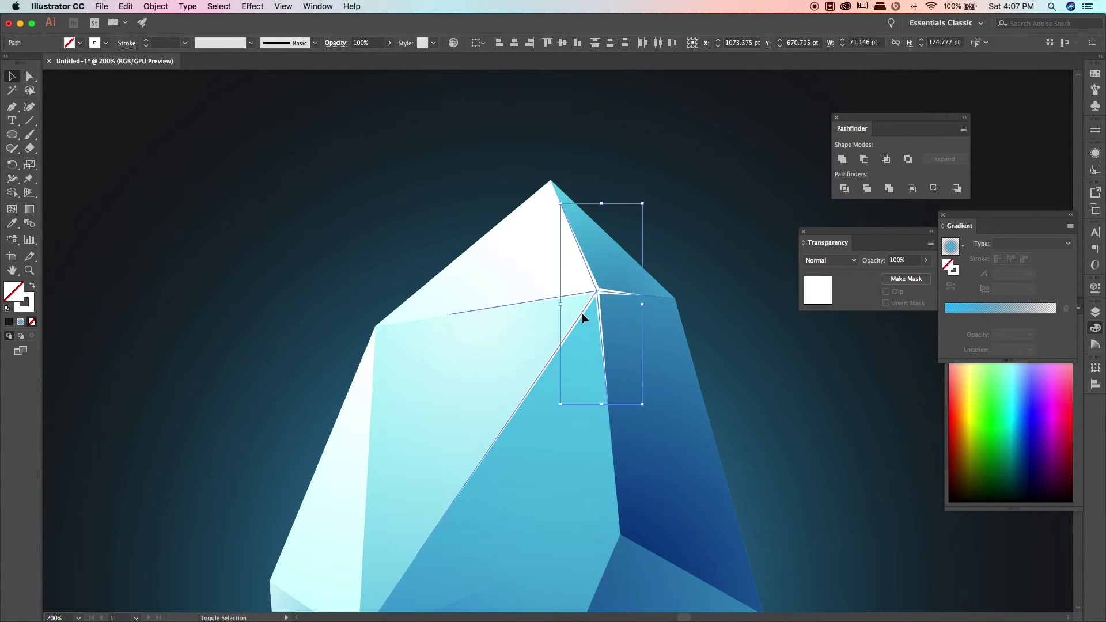
pyautogui.click(146, 40)
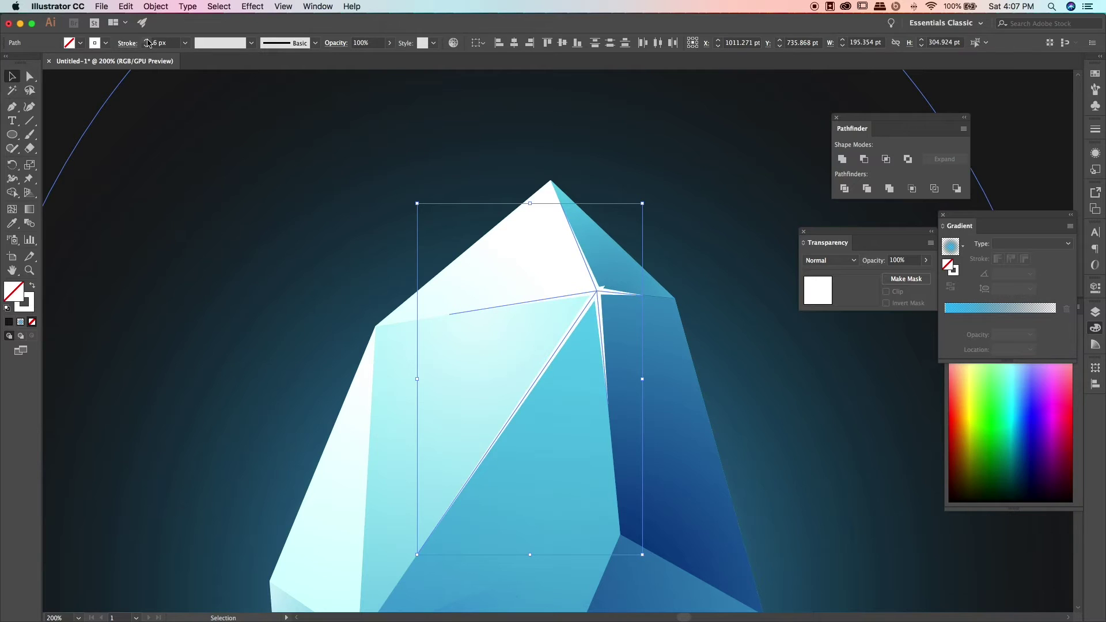
pyautogui.click(122, 43)
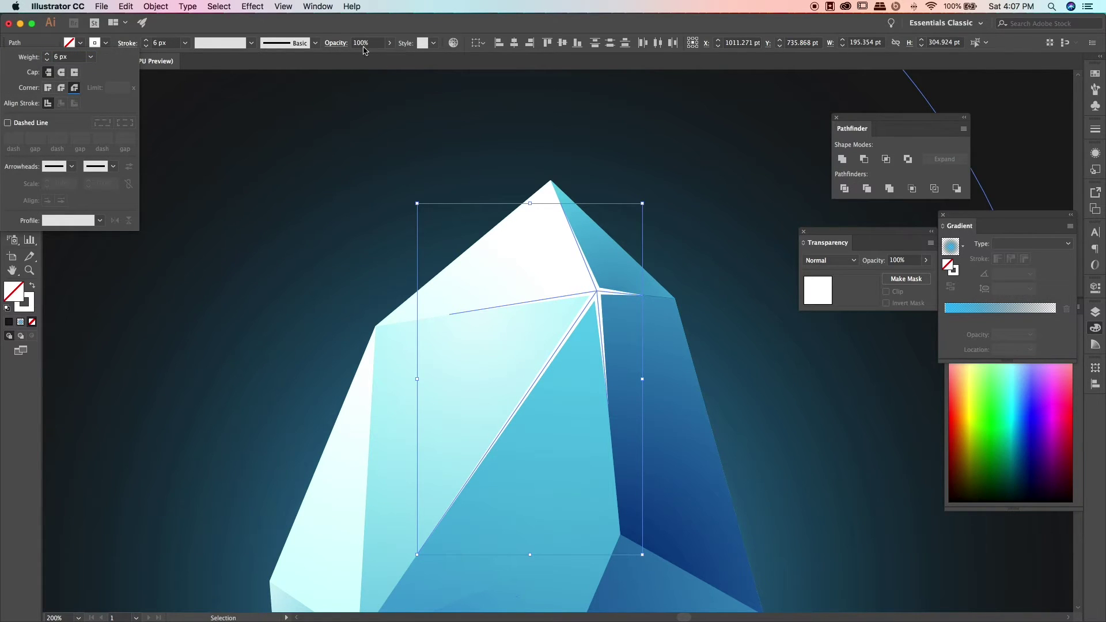
pyautogui.click(187, 6)
pyautogui.moveTo(158, 251)
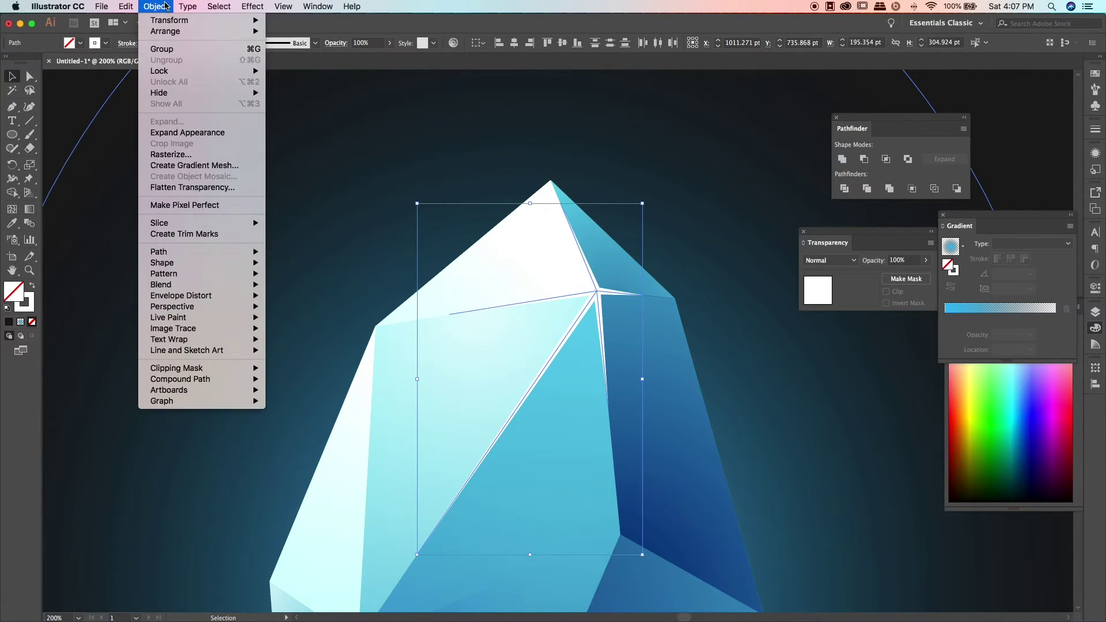
pyautogui.click(318, 291)
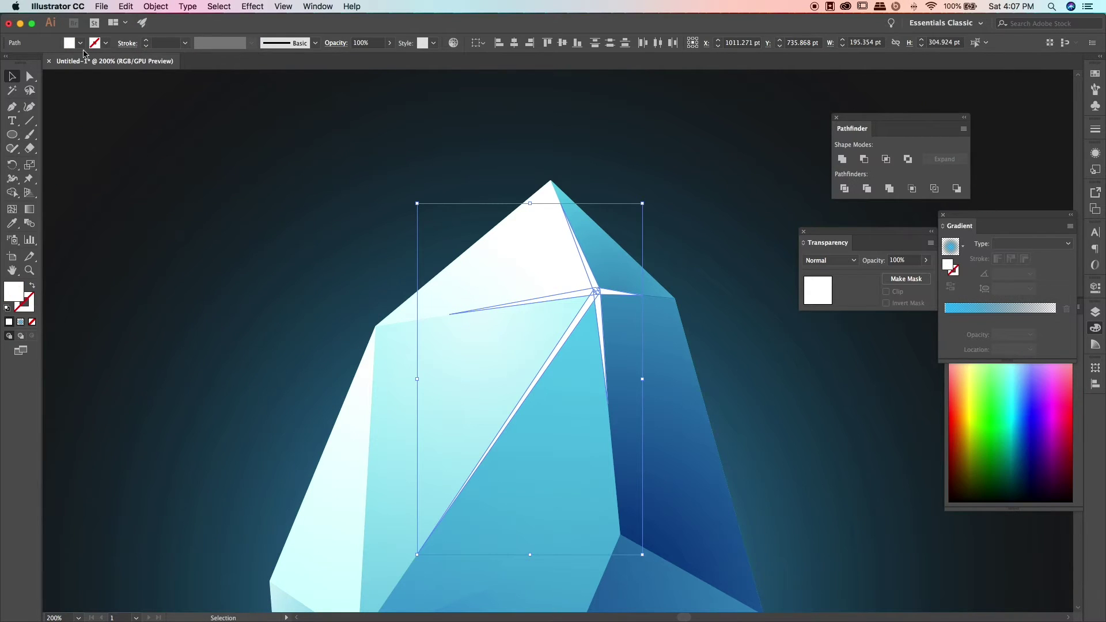
# Step: Zoom and scroll around to inspect the new white streak along the facet edge
pyautogui.click(707, 232)
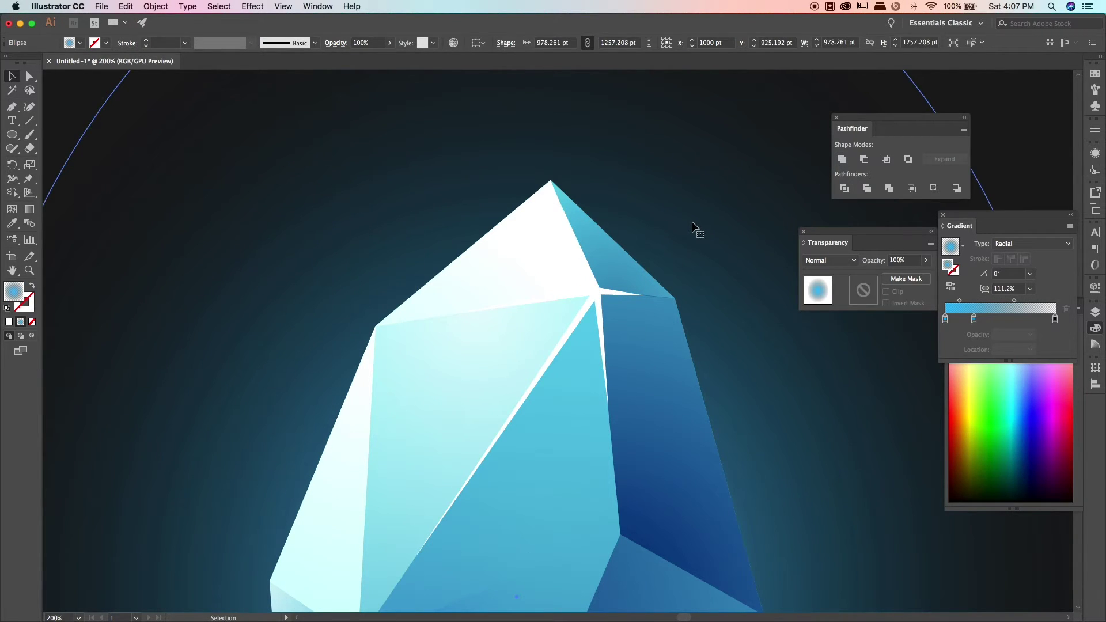
pyautogui.hotkey('ctrl', '-')
pyautogui.hotkey('ctrl', '-')
pyautogui.hotkey('ctrl', '+')
pyautogui.click(599, 207)
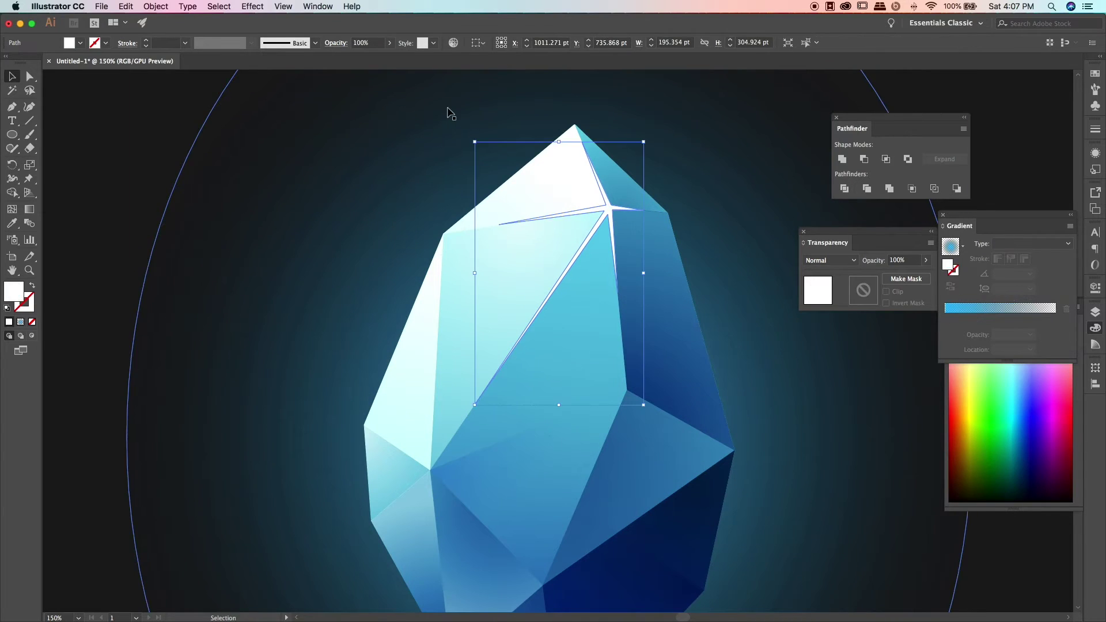
pyautogui.click(737, 251)
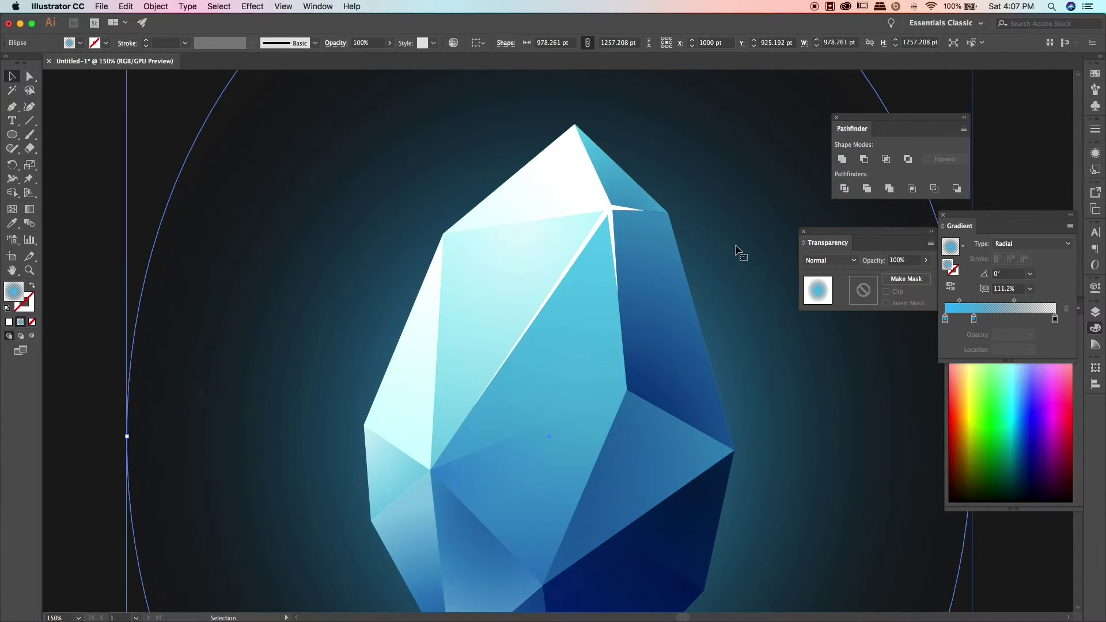
pyautogui.scroll(3, 736, 252)
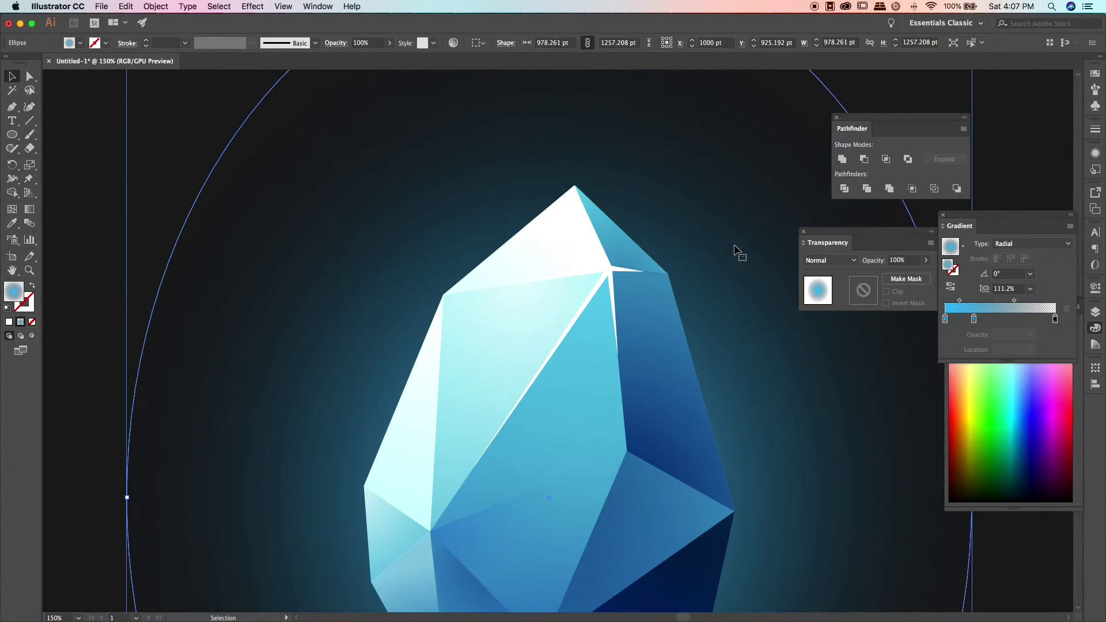
pyautogui.scroll(-3, 736, 252)
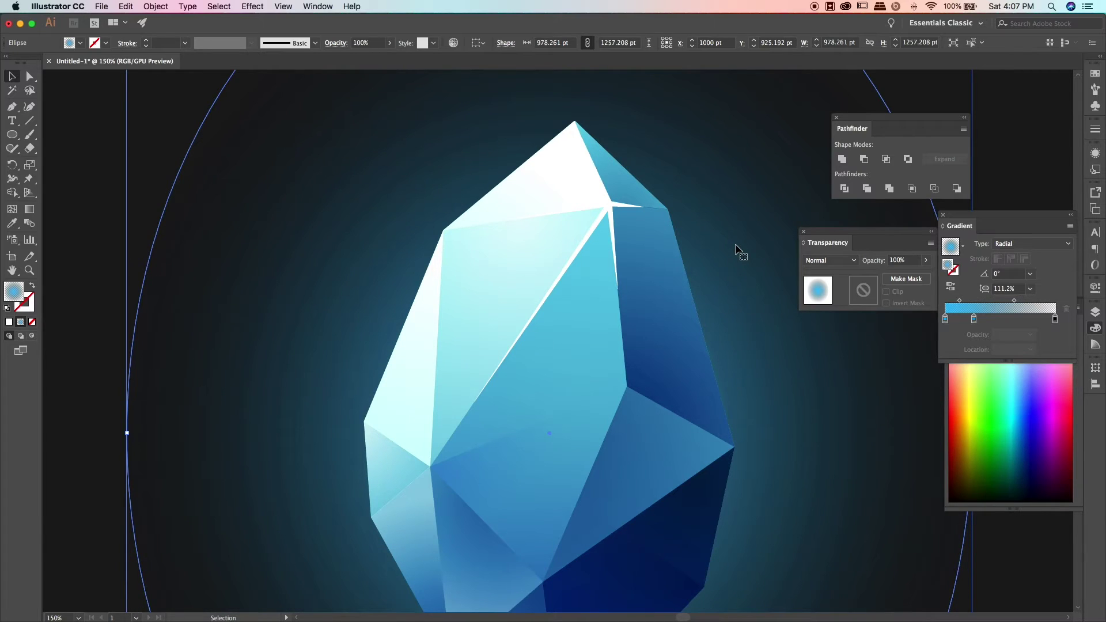
pyautogui.scroll(-1, 728, 248)
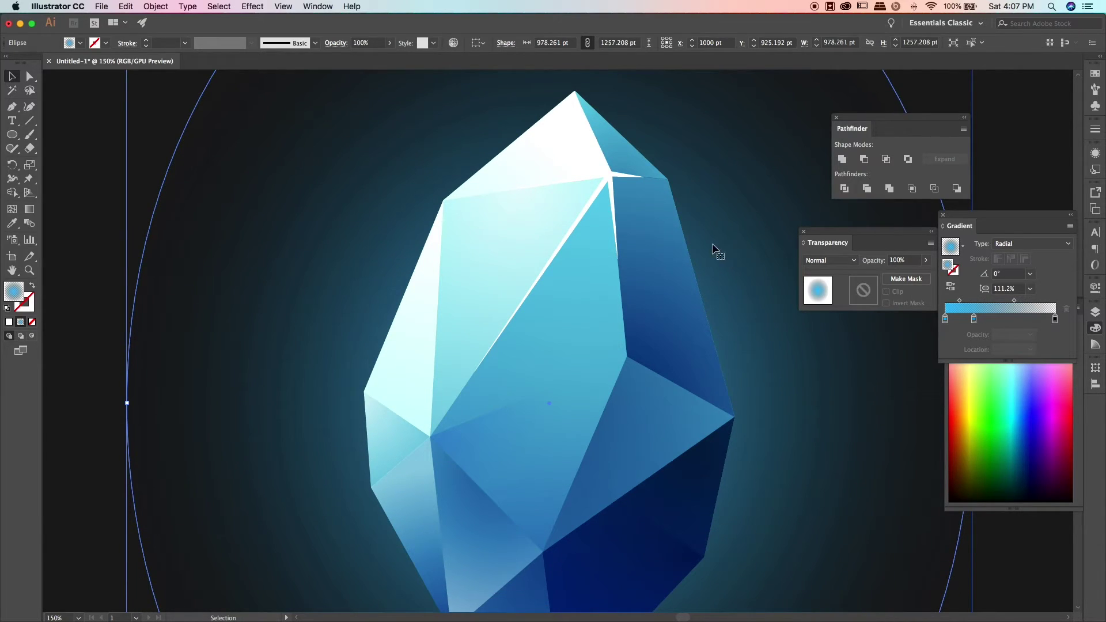
# Step: Pen-draw a white chevron highlight along the crystal's lower facet edge
pyautogui.click(11, 107)
pyautogui.scroll(-3, 364, 222)
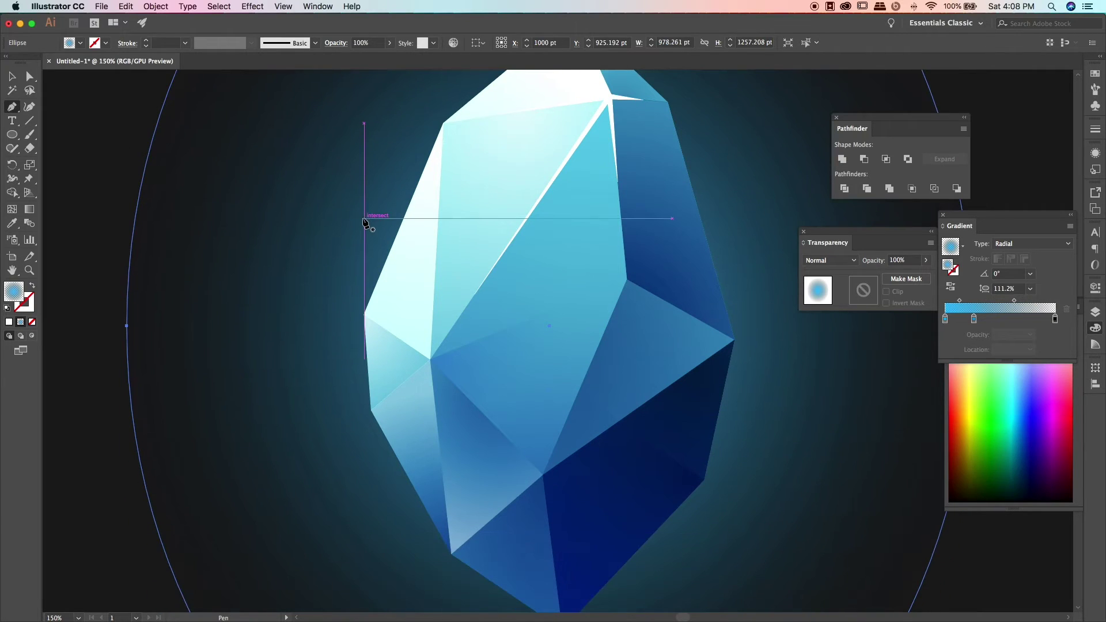
pyautogui.scroll(-1, 547, 436)
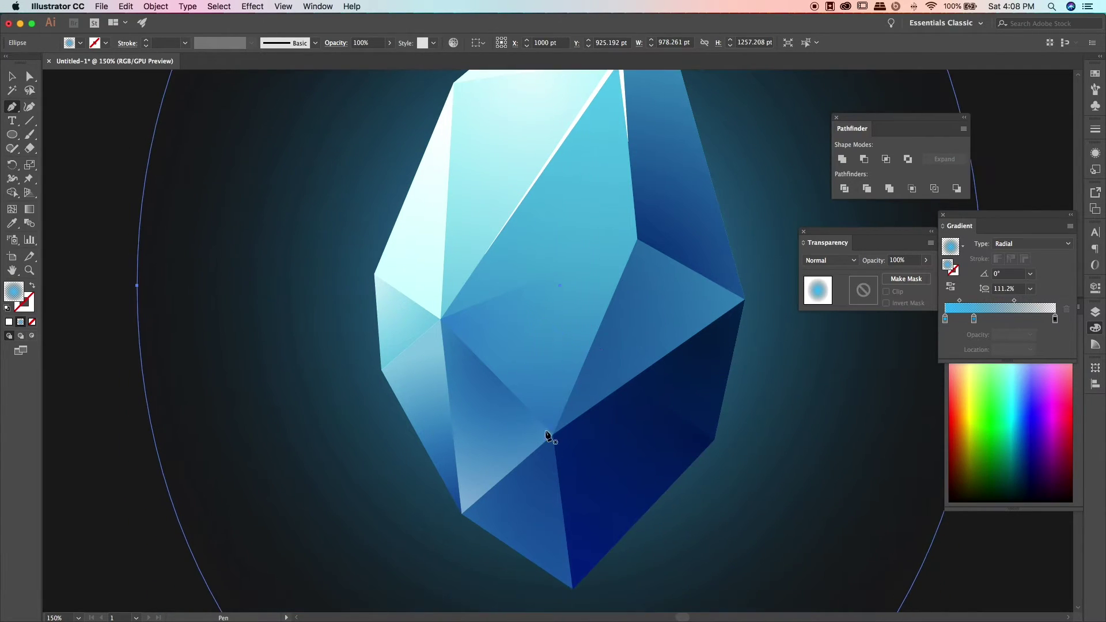
pyautogui.click(493, 488)
pyautogui.click(553, 434)
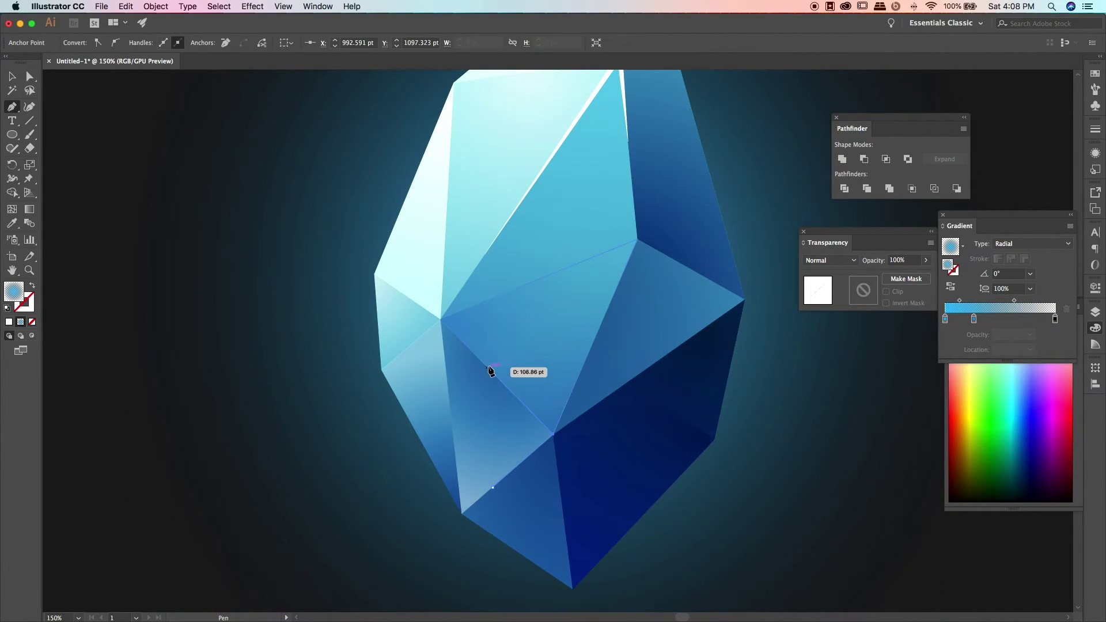
pyautogui.moveTo(497, 373); pyautogui.dragTo(500, 379)
pyautogui.press('super+z')
pyautogui.moveTo(553, 435); pyautogui.dragTo(500, 380)
pyautogui.press('a')
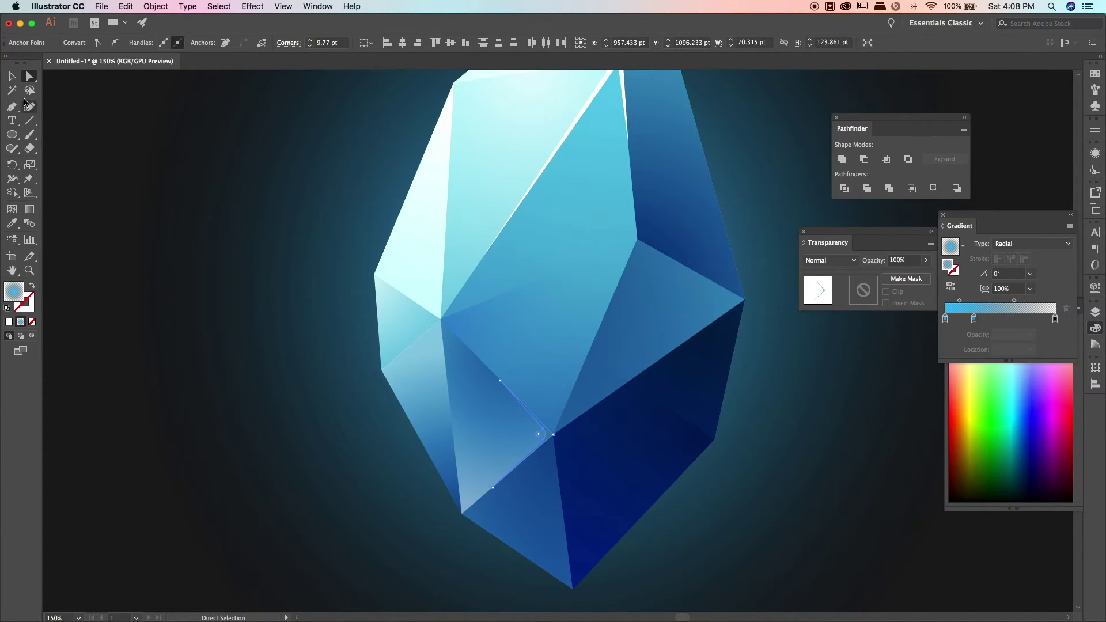
pyautogui.press('v')
pyautogui.click(313, 162)
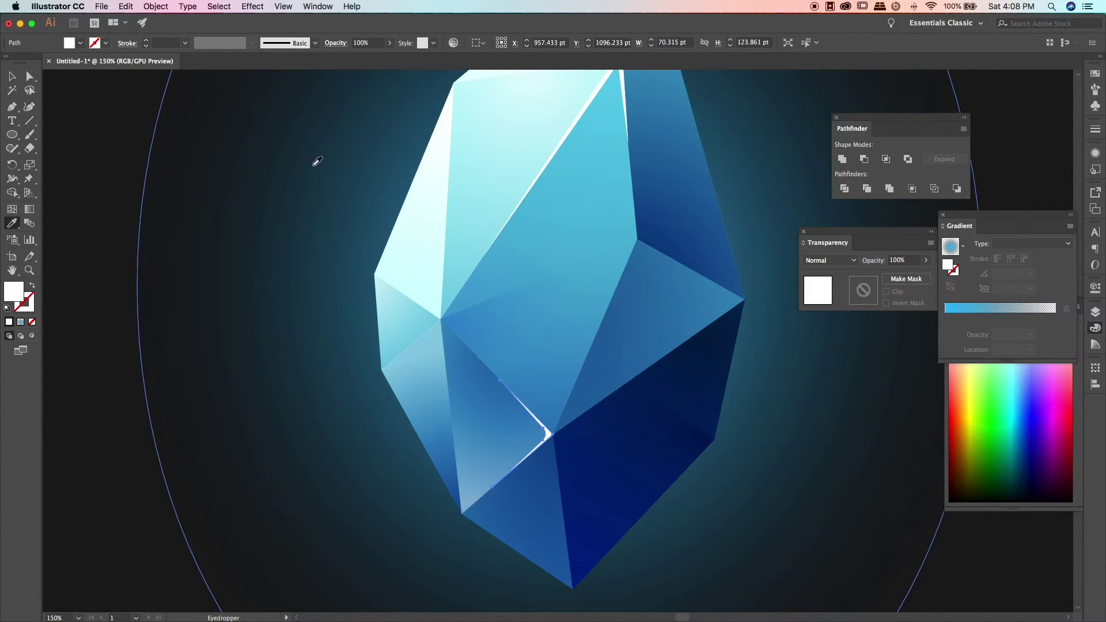
pyautogui.click(121, 173)
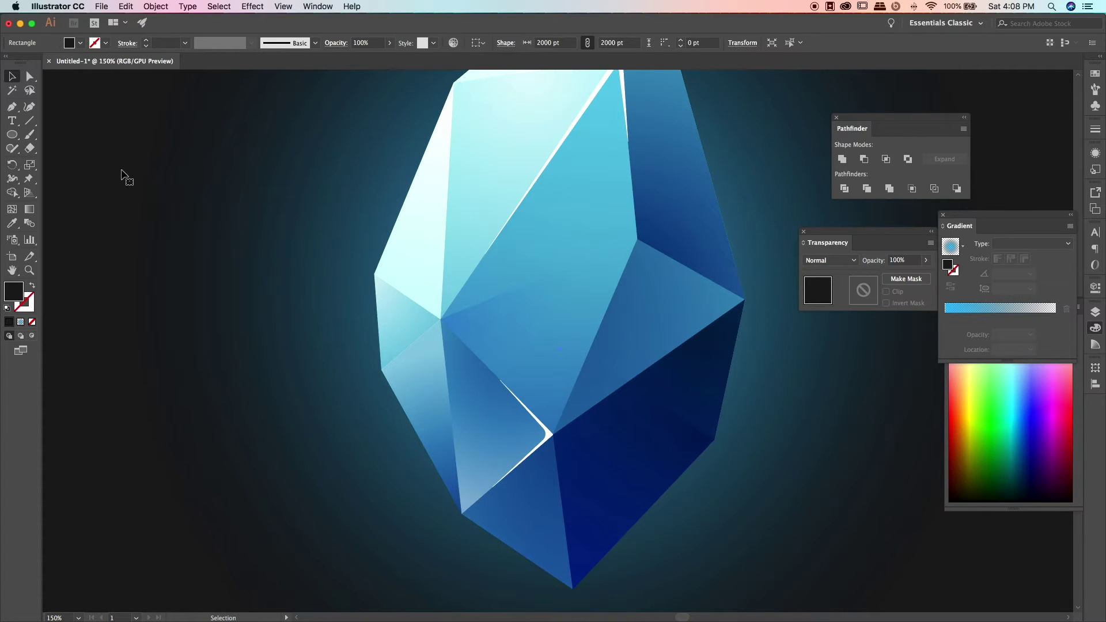
# Step: Drag the top streak's anchor points so it flares into a star-like sparkle
pyautogui.scroll(5, 345, 317)
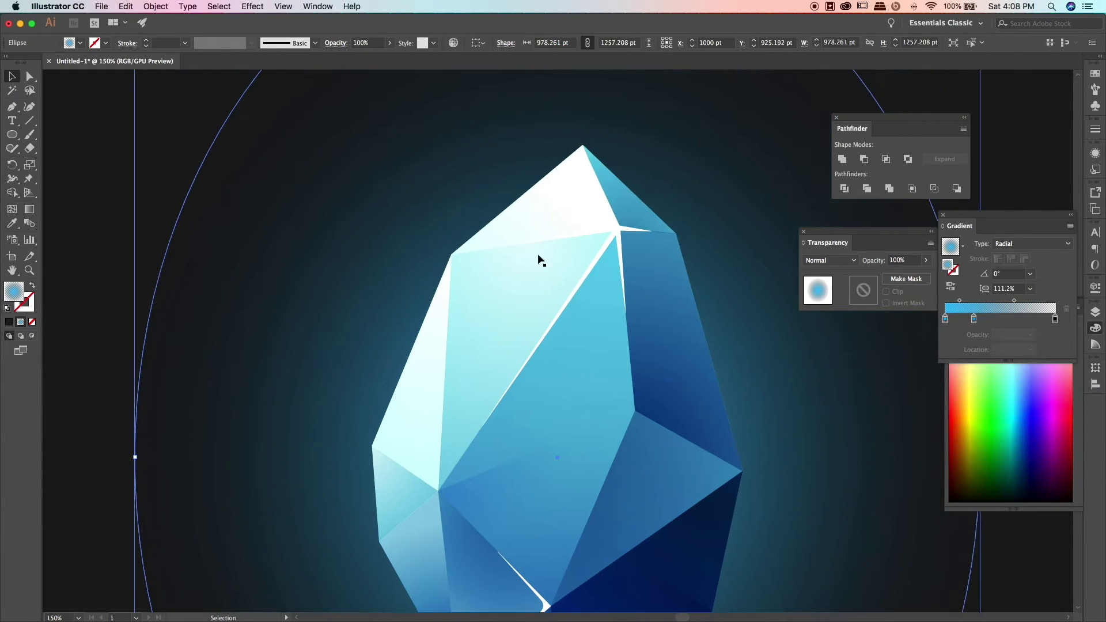
pyautogui.press('a')
pyautogui.click(615, 227)
pyautogui.click(621, 231)
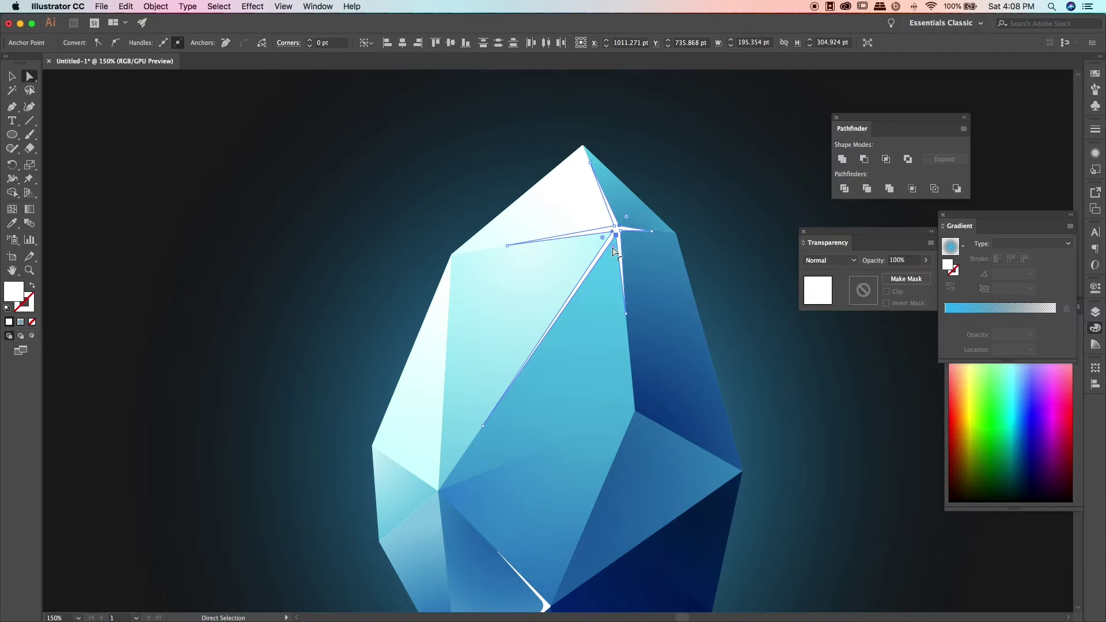
pyautogui.moveTo(613, 249); pyautogui.dragTo(628, 241)
pyautogui.click(659, 237)
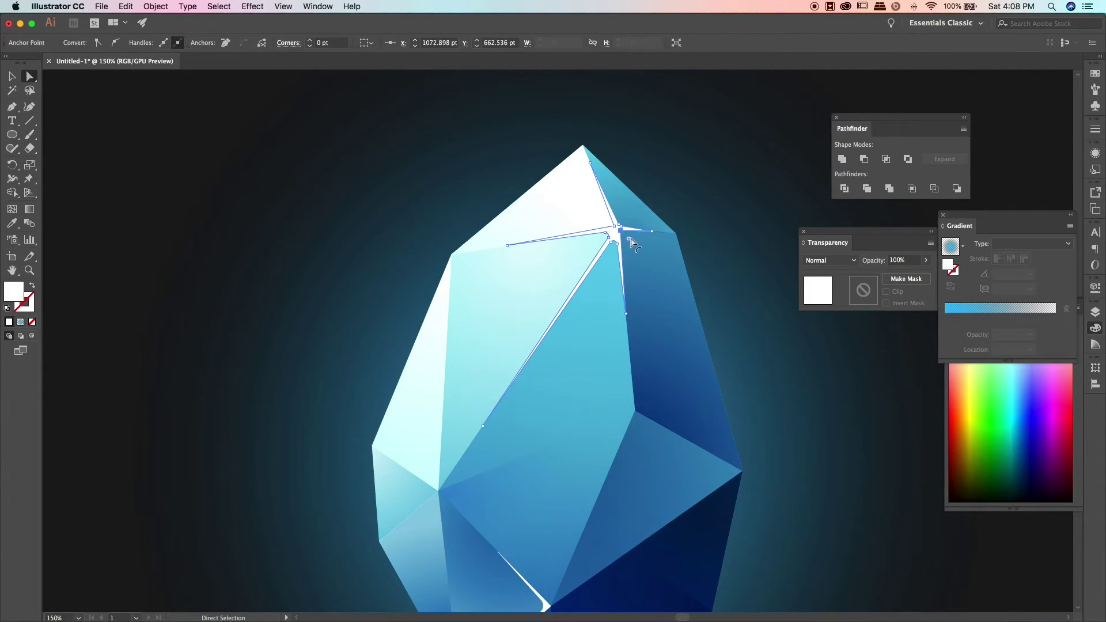
pyautogui.click(708, 247)
pyautogui.scroll(-3, 709, 247)
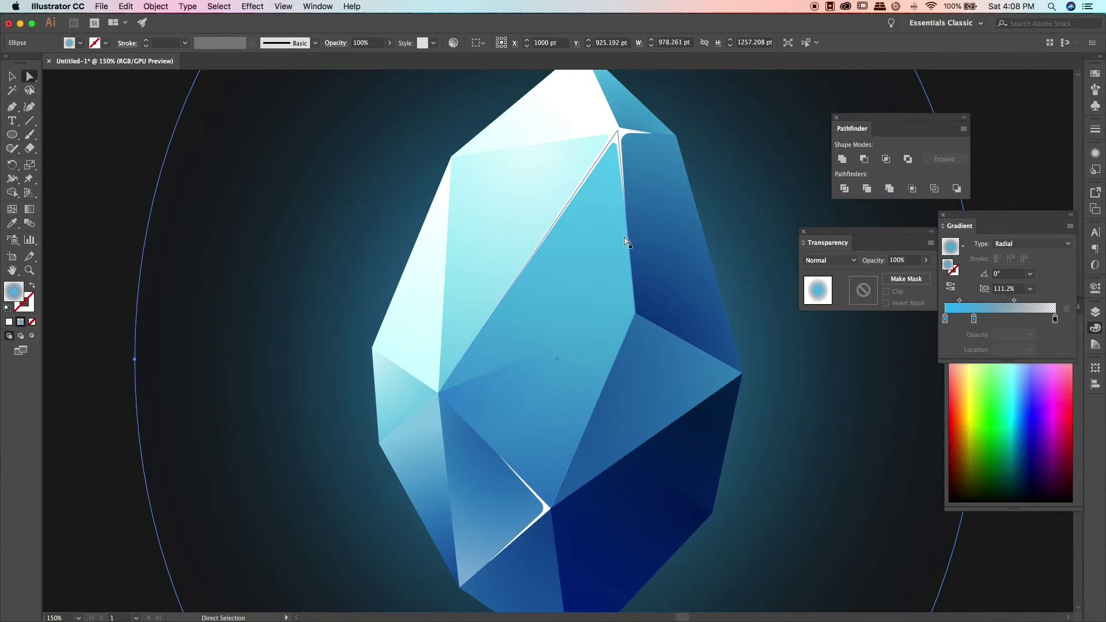
# Step: Set the white chevron highlight's opacity to 73%
pyautogui.click(14, 77)
pyautogui.click(501, 508)
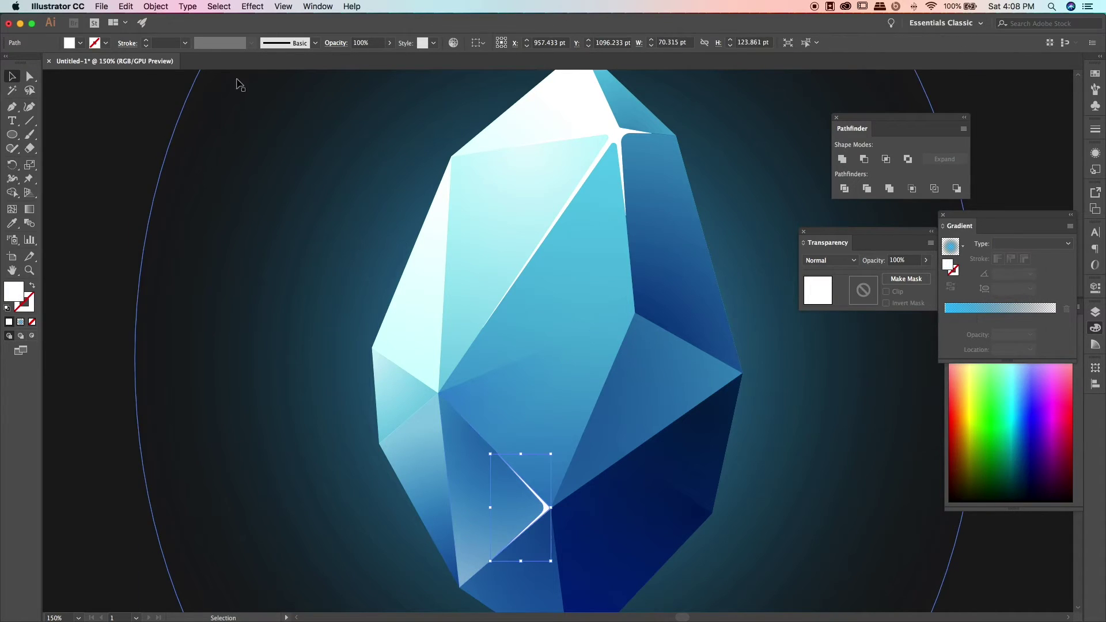
pyautogui.moveTo(365, 60); pyautogui.dragTo(413, 82)
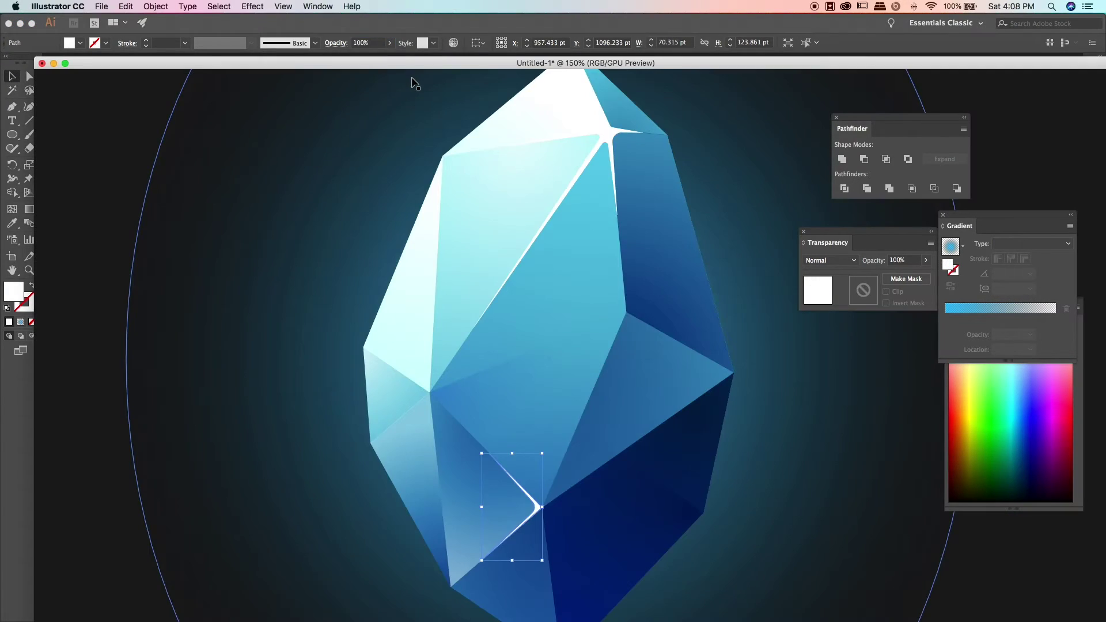
pyautogui.click(489, 305)
pyautogui.click(536, 511)
pyautogui.click(389, 42)
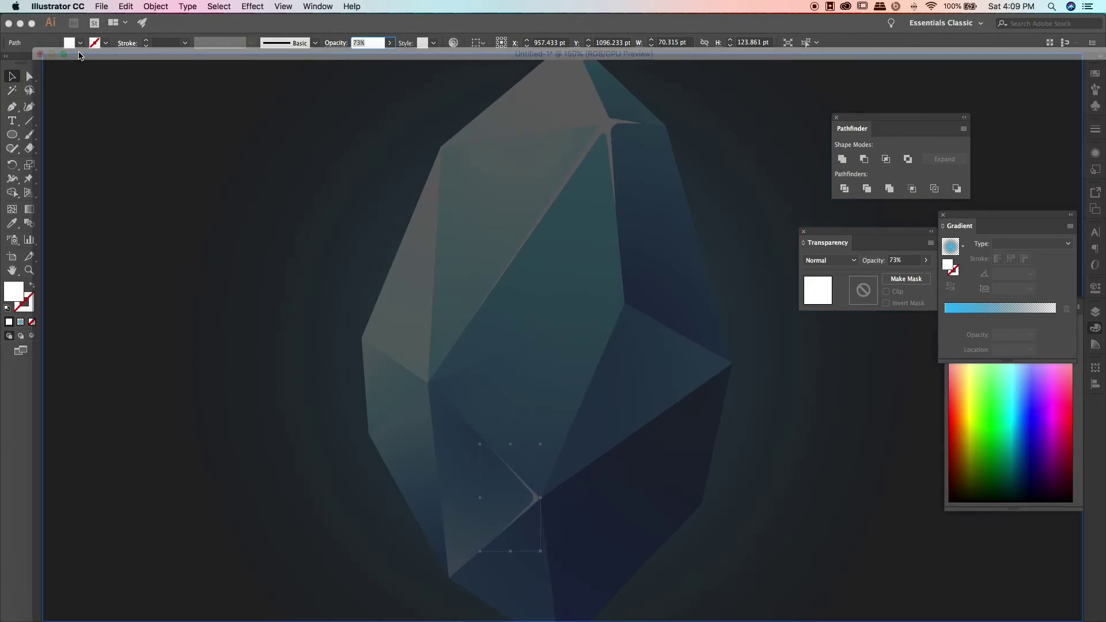
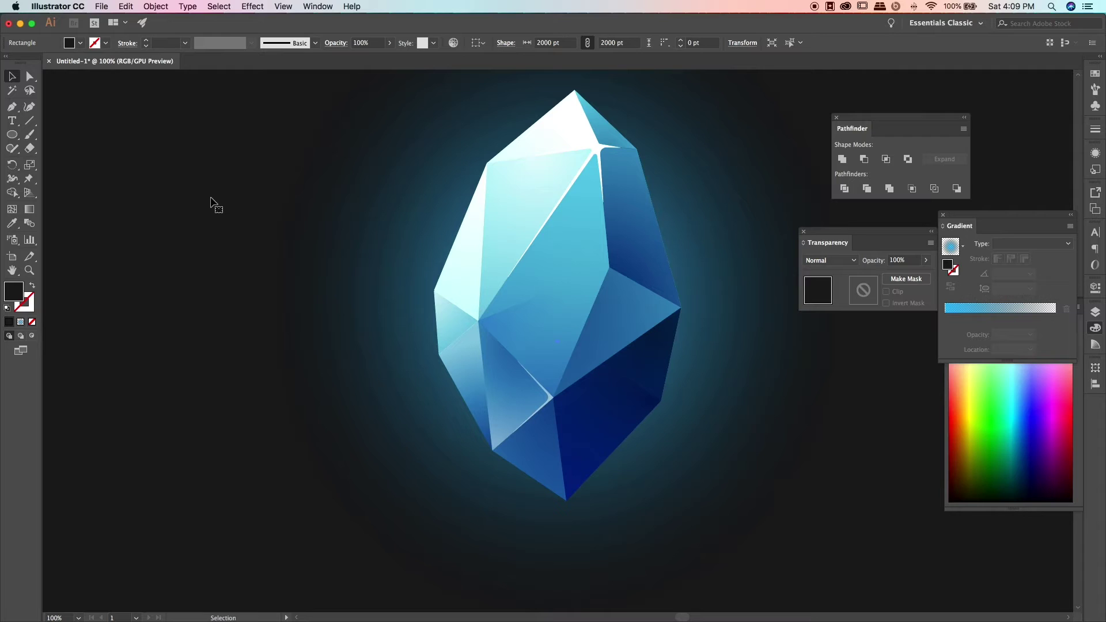
# Step: Raise the lower inner corner of the shaded gradient facet to reshape it
pyautogui.press('super+plus')
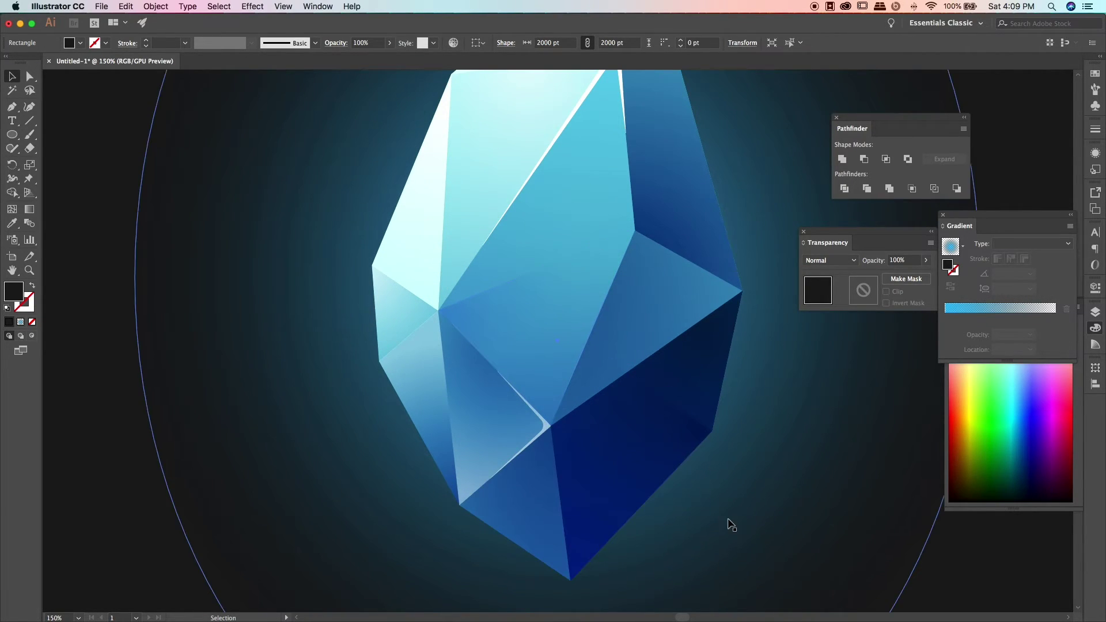
pyautogui.click(675, 462)
pyautogui.press('a')
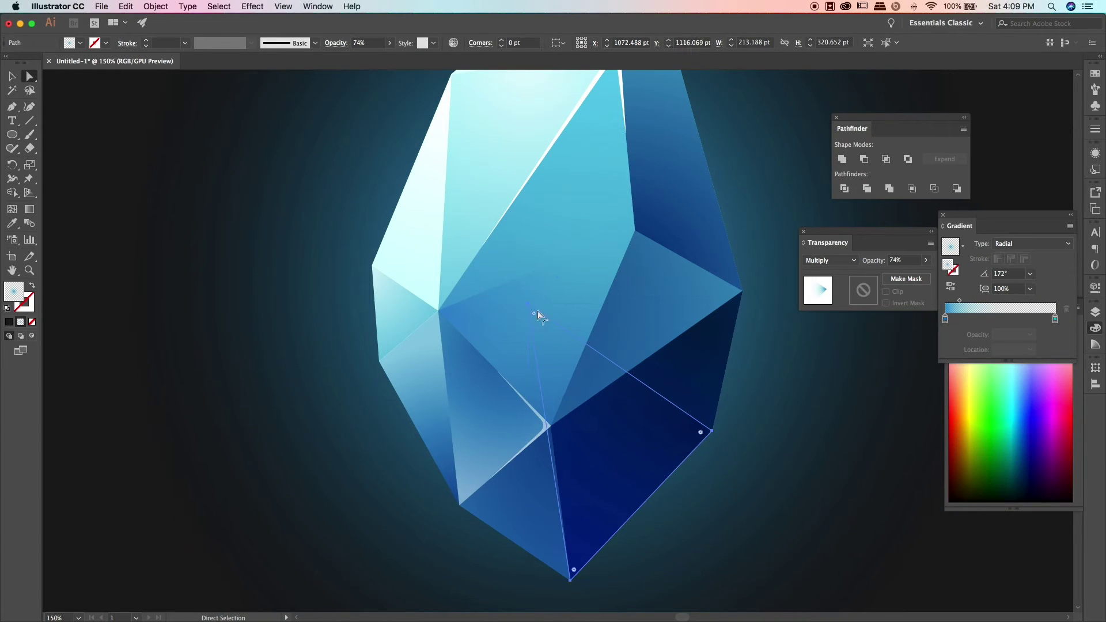
pyautogui.click(530, 304)
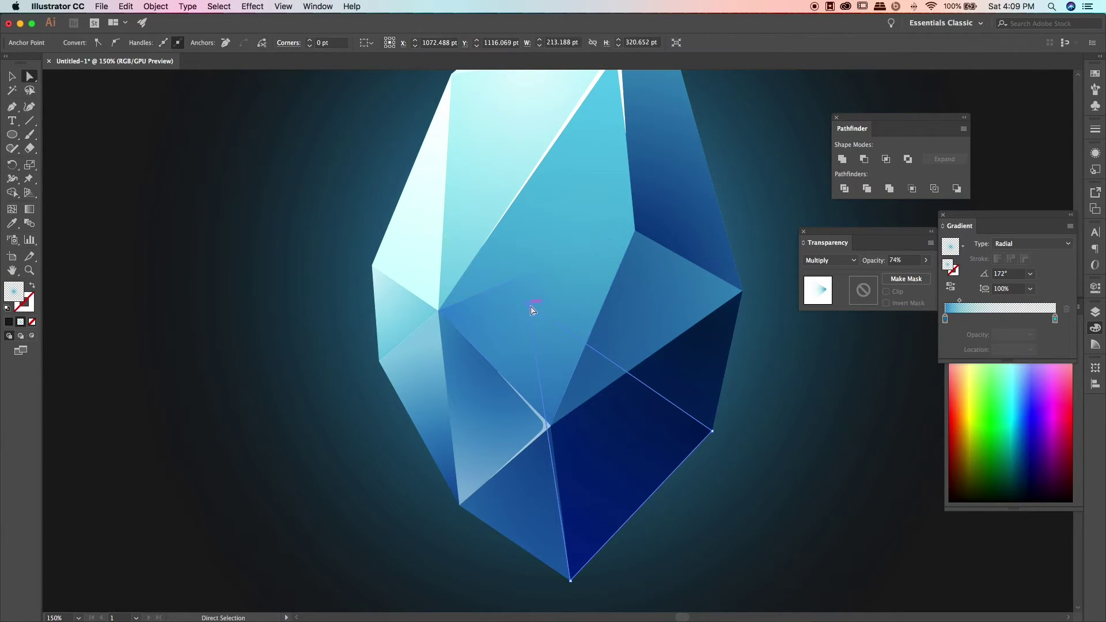
pyautogui.moveTo(530, 304); pyautogui.dragTo(527, 259)
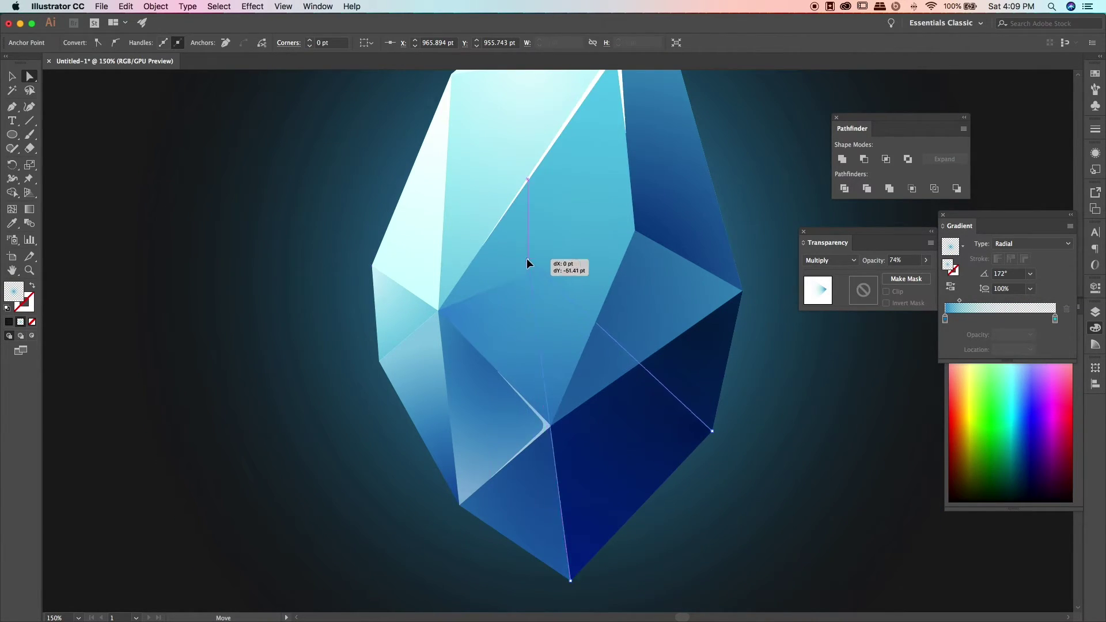
# Step: Set the small highlight facet's opacity to 27%
pyautogui.press('l')
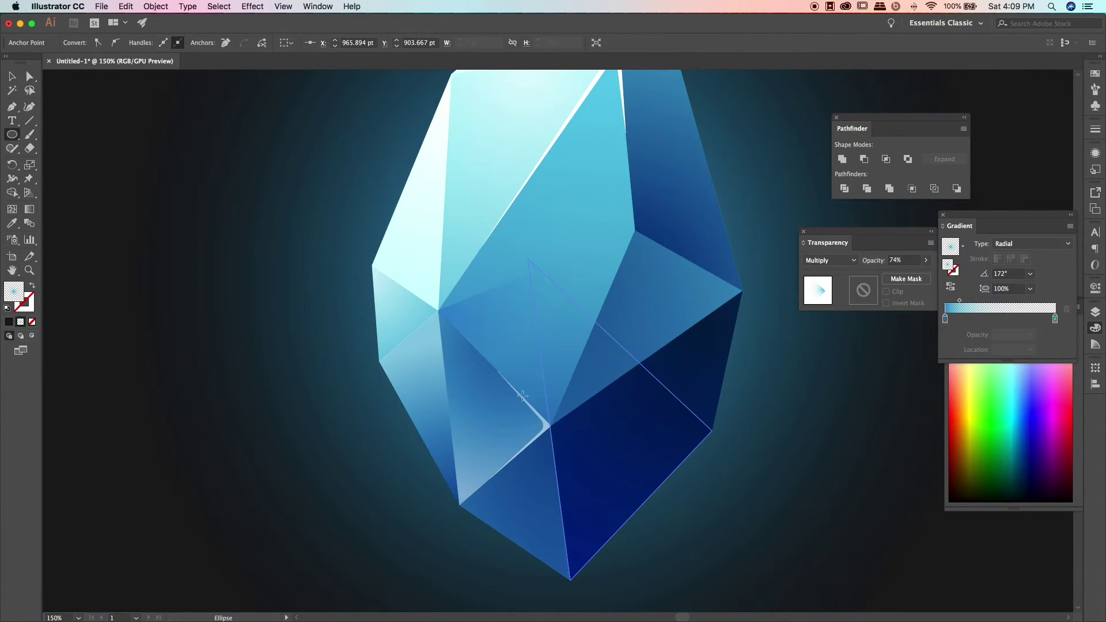
pyautogui.click(14, 78)
pyautogui.press('super+0')
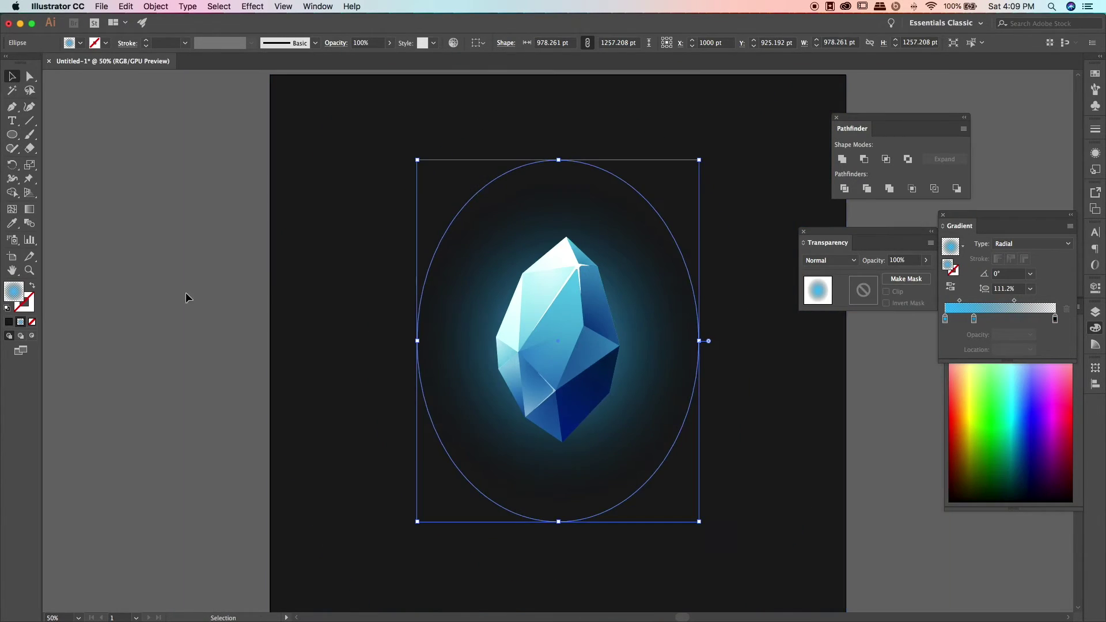
pyautogui.click(143, 308)
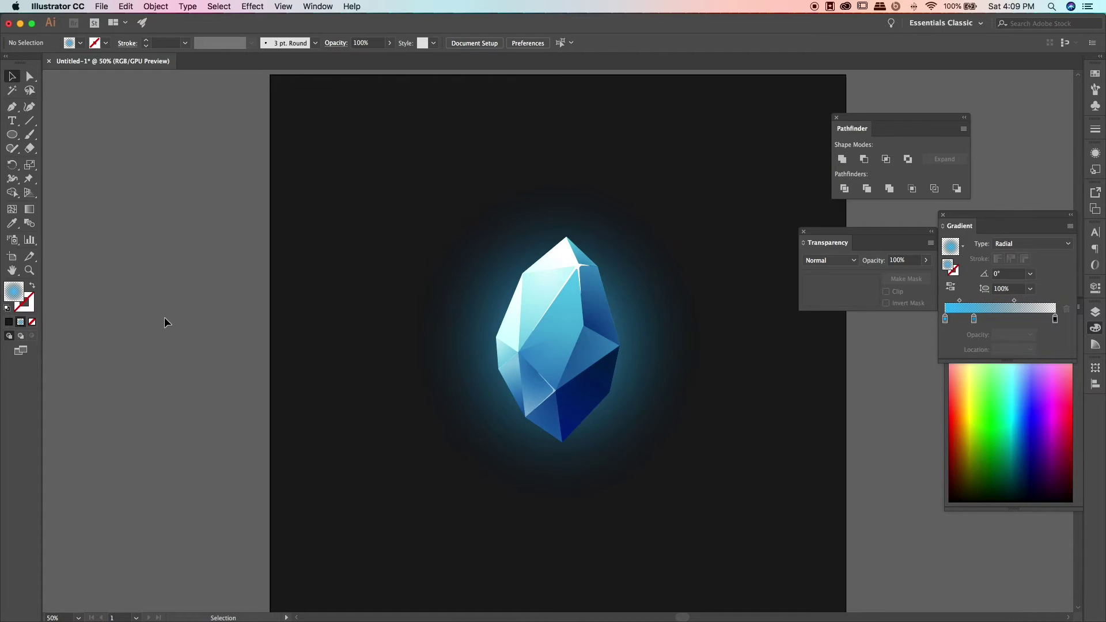
pyautogui.scroll(-1, 164, 322)
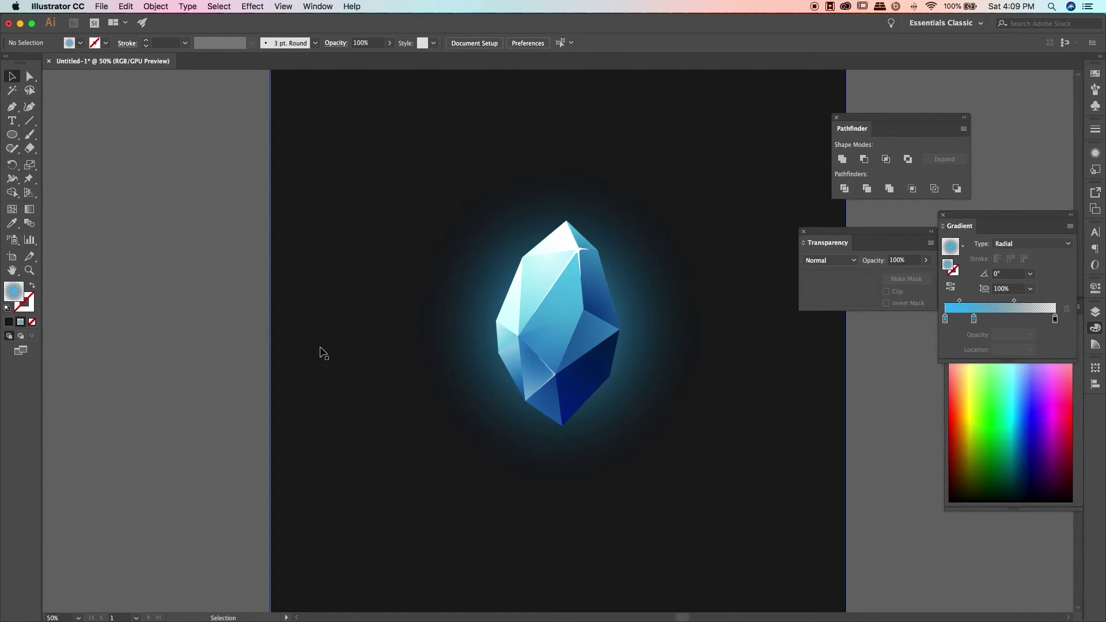
pyautogui.click(556, 376)
pyautogui.moveTo(366, 60); pyautogui.dragTo(354, 60)
pyautogui.click(185, 217)
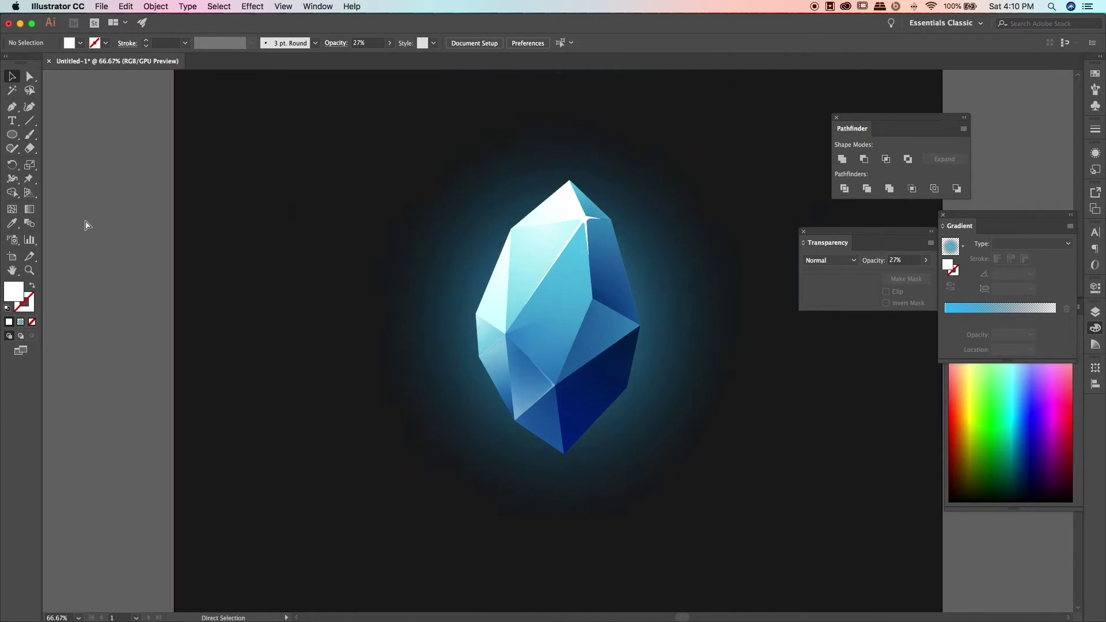
# Step: Give the small highlight facet the cyan radial gradient, reversed and centred on it
pyautogui.hotkey('ctrl', '+')
pyautogui.hotkey('ctrl', '+')
pyautogui.hotkey('ctrl', '+')
pyautogui.click(512, 438)
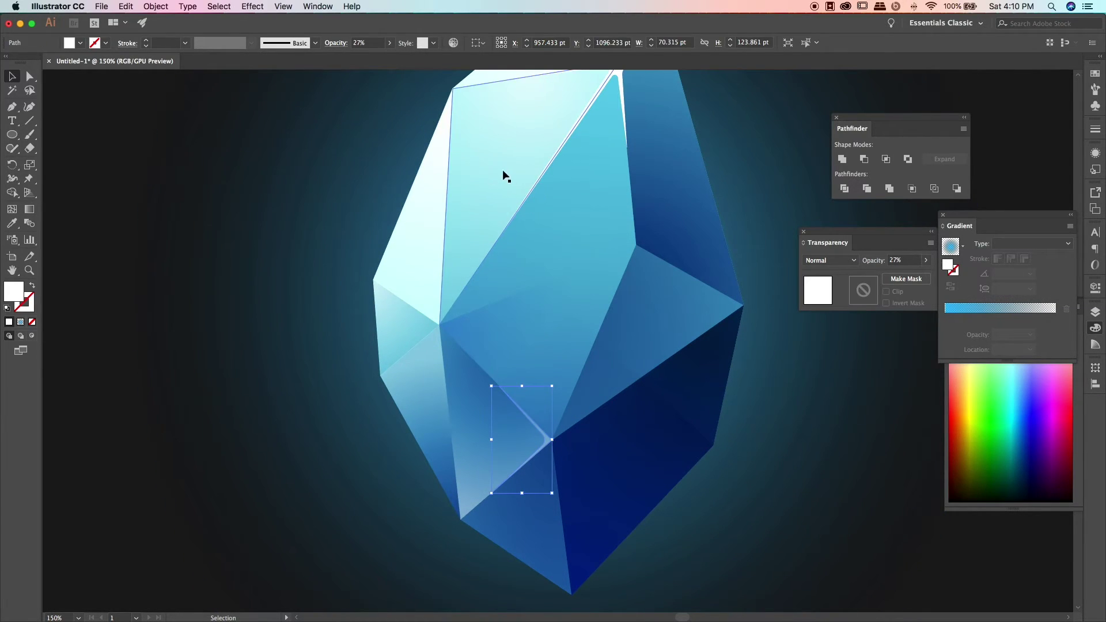
pyautogui.press('i')
pyautogui.click(420, 201)
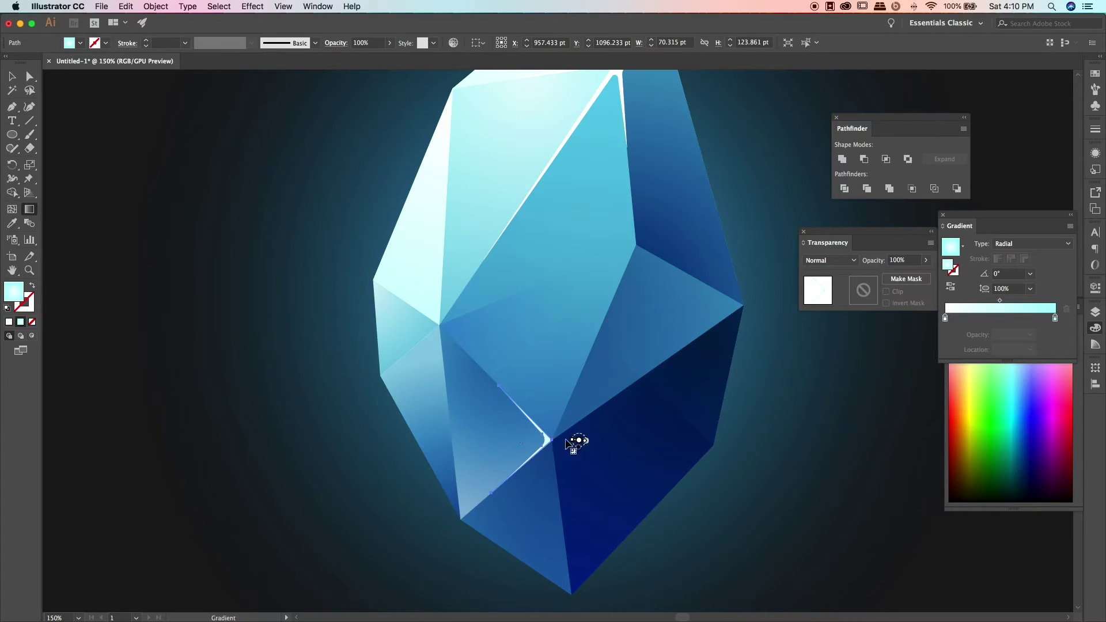
pyautogui.moveTo(567, 441); pyautogui.dragTo(481, 437)
pyautogui.click(951, 290)
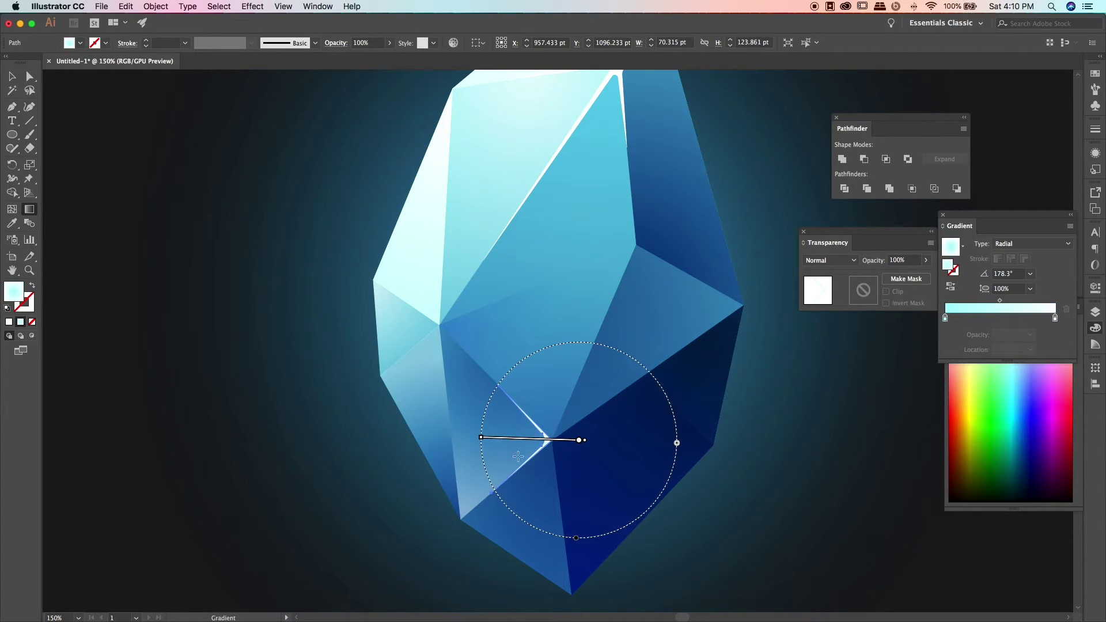
pyautogui.moveTo(556, 443)
pyautogui.mouseDown()
pyautogui.moveTo(539, 442)
pyautogui.moveTo(555, 440)
pyautogui.mouseUp()
pyautogui.click(946, 287)
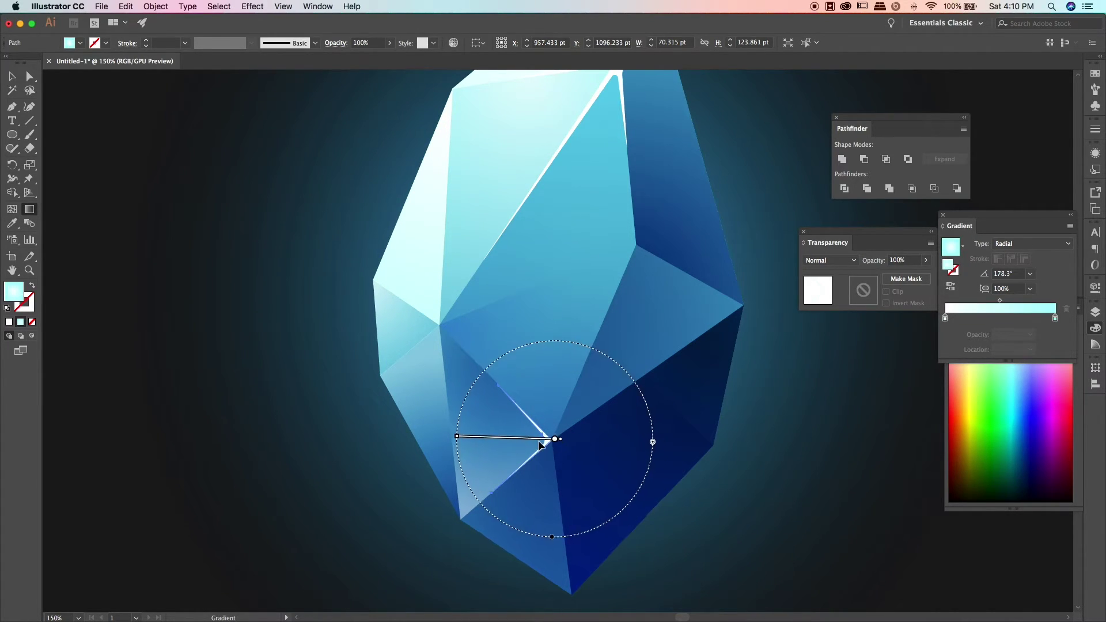
# Step: Make the gradient's outer stop 0% opacity and shrink the radial highlight
pyautogui.doubleClick(1054, 319)
pyautogui.click(992, 344)
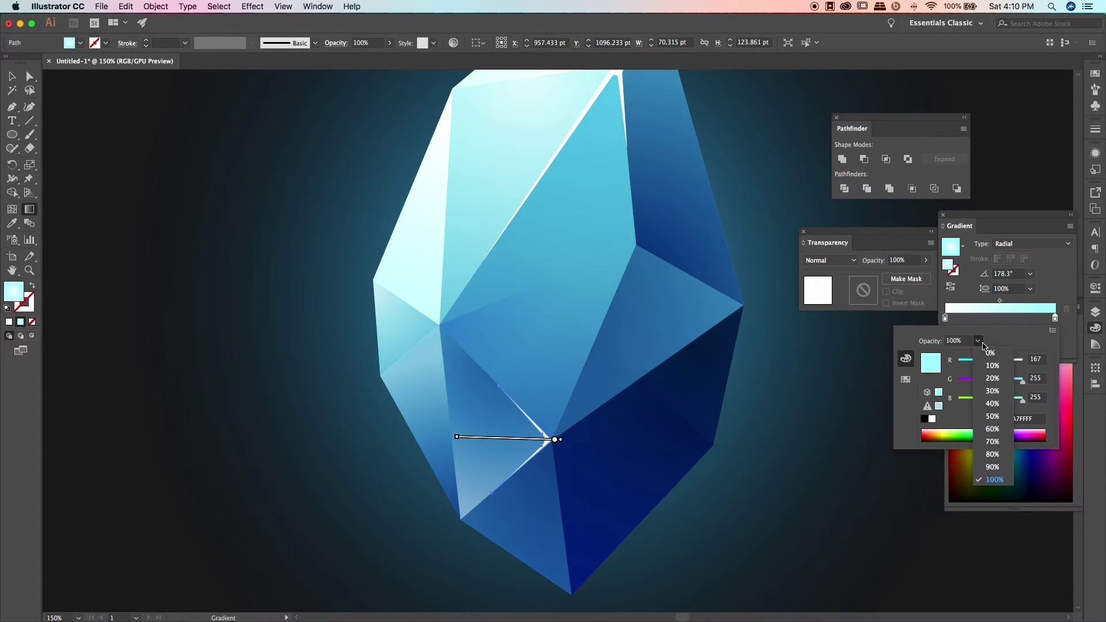
pyautogui.moveTo(457, 437); pyautogui.dragTo(484, 437)
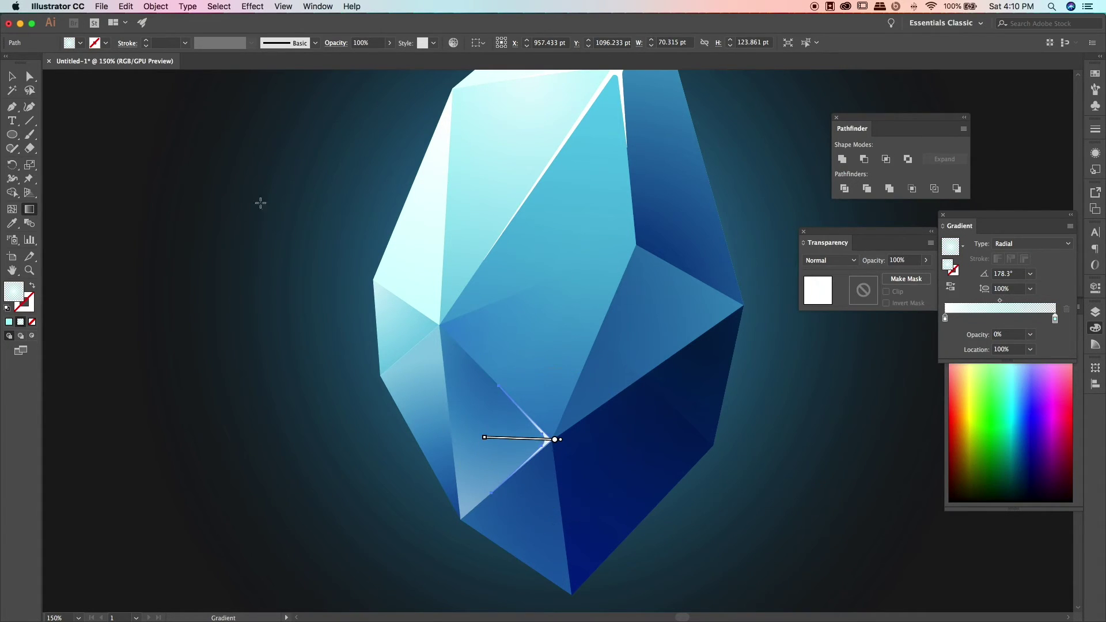
pyautogui.click(233, 230)
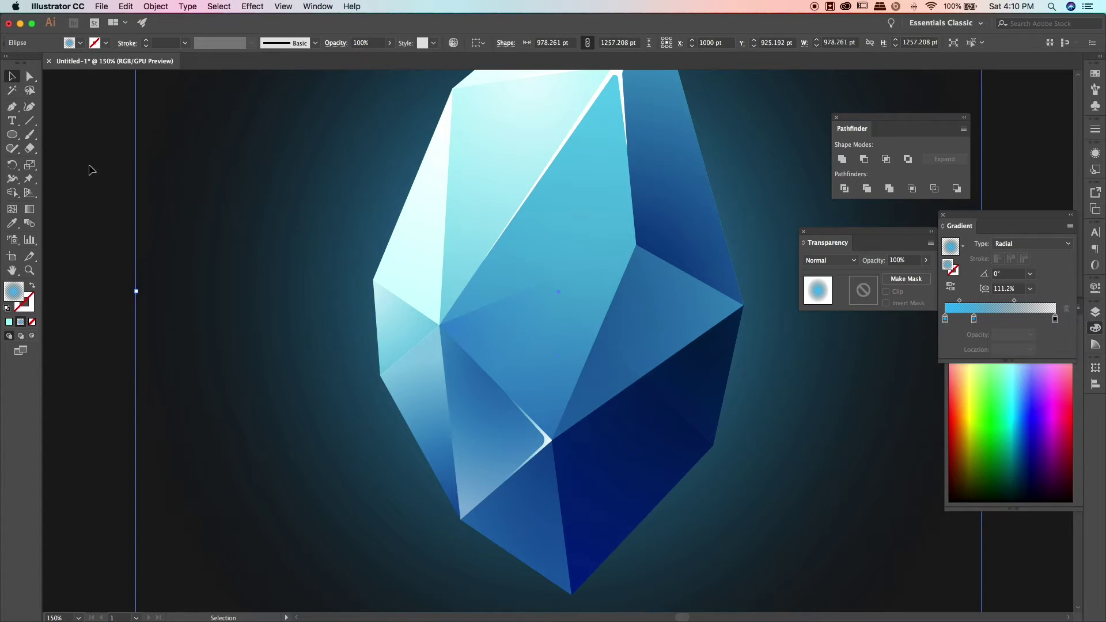
pyautogui.click(546, 441)
pyautogui.click(294, 257)
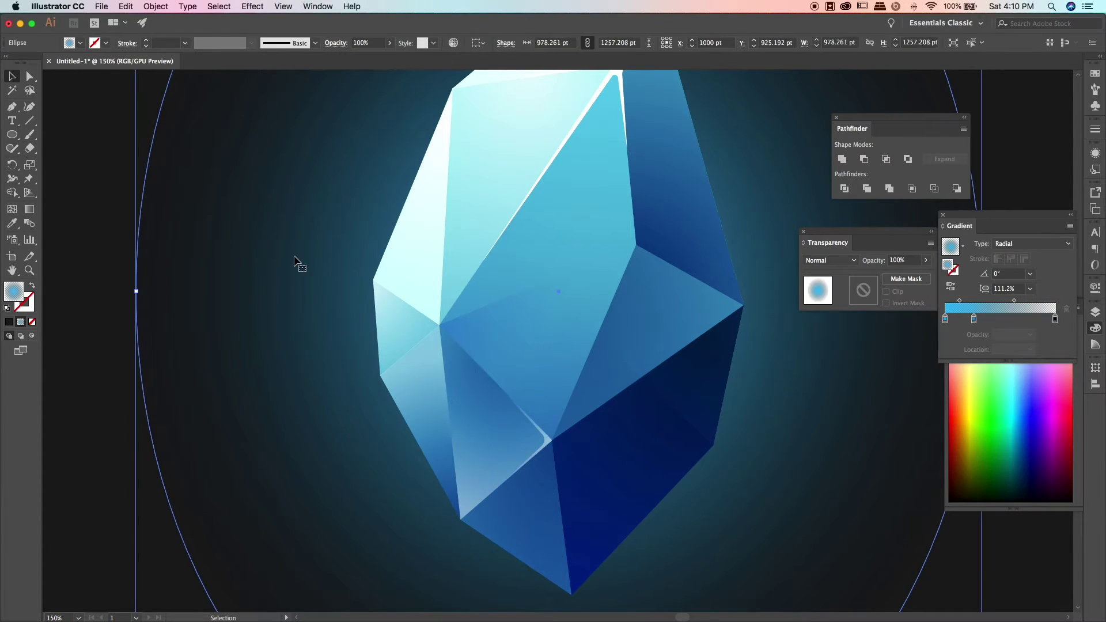
pyautogui.click(543, 444)
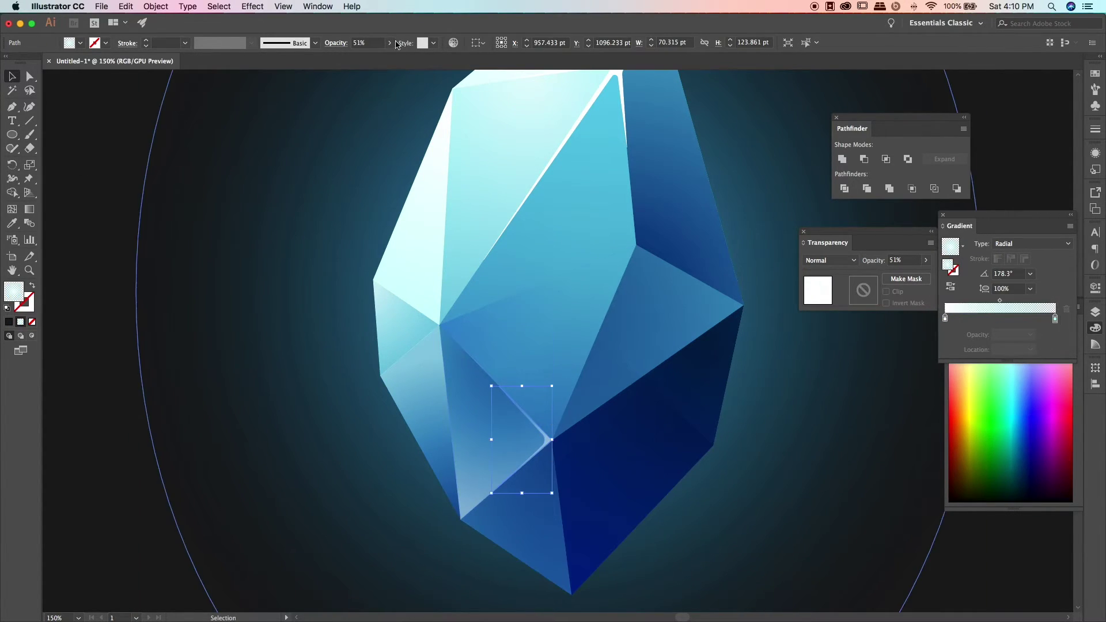
# Step: Zoom out to view the whole artboard with nothing selected
pyautogui.click(121, 119)
pyautogui.hotkey('ctrl', '0')
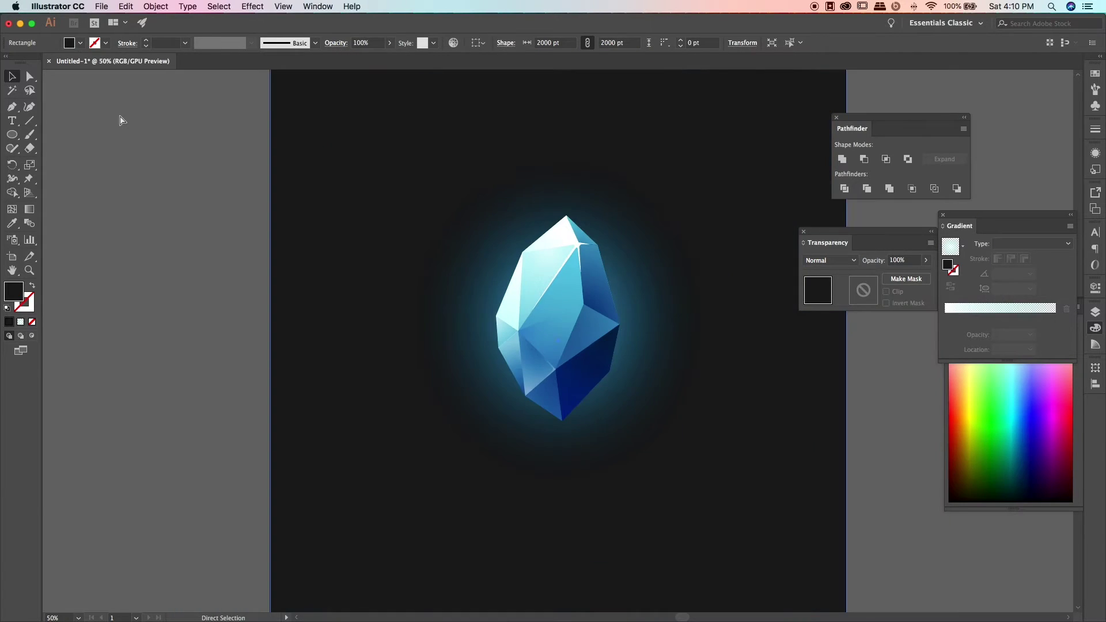
pyautogui.hotkey('ctrl', '1')
pyautogui.hotkey('ctrl', '-')
pyautogui.hotkey('ctrl', '-')
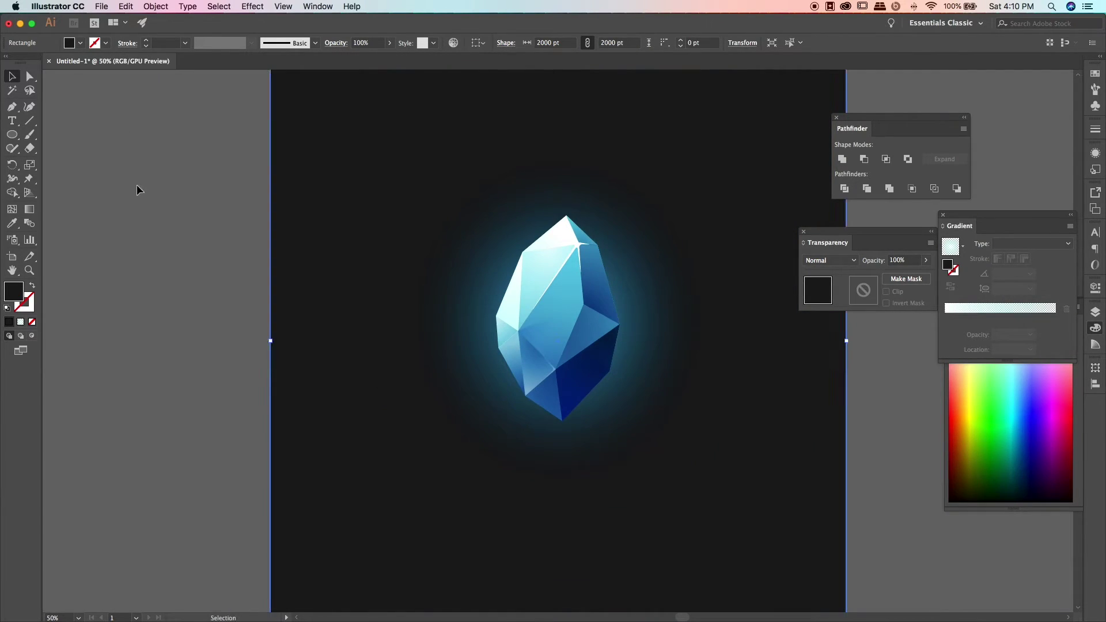
pyautogui.click(136, 184)
pyautogui.scroll(2, 305, 220)
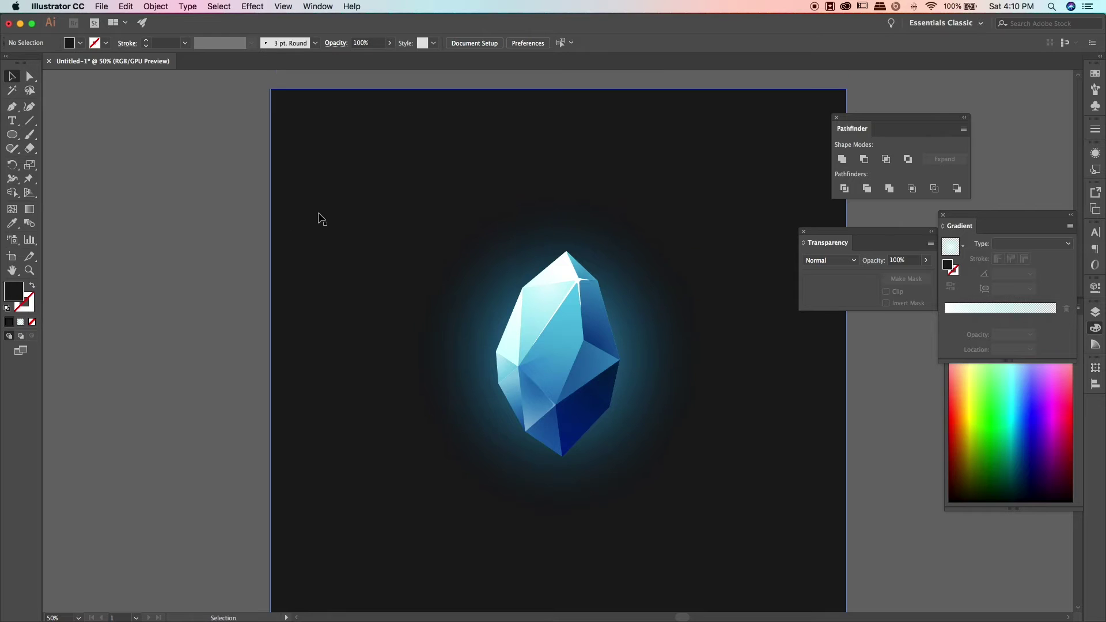
# Step: Turn a front copy of the glow ellipse into a small particle with a 50% opacity gradient stop
pyautogui.press('v')
pyautogui.click(494, 291)
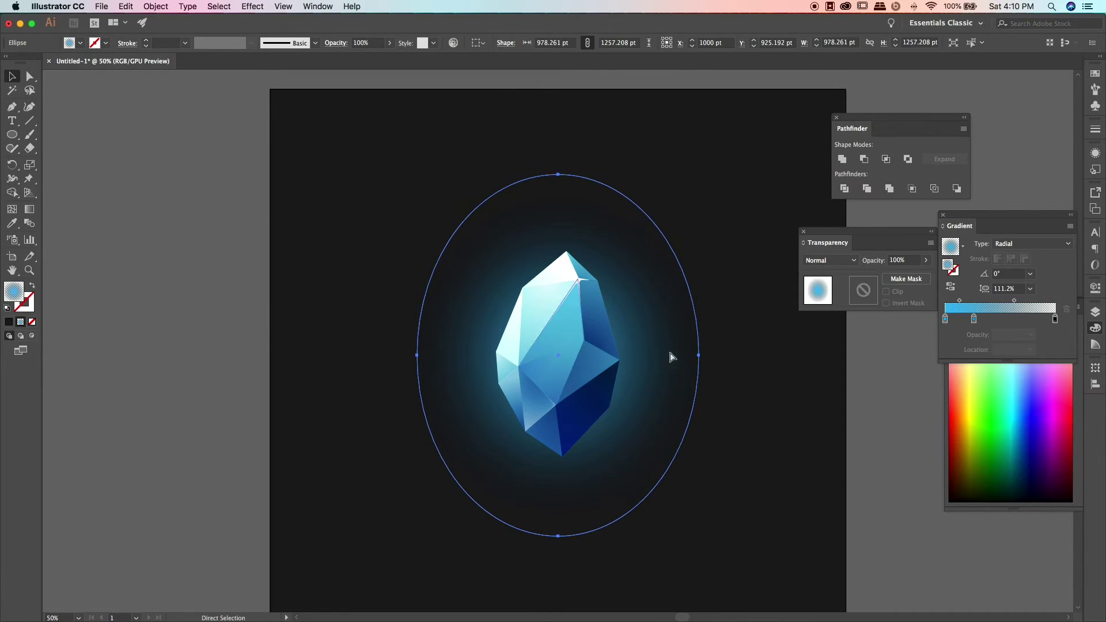
pyautogui.hotkey('ctrl', 'shift', ']')
pyautogui.moveTo(702, 161)
pyautogui.mouseDown()
pyautogui.moveTo(449, 510)
pyautogui.moveTo(416, 511)
pyautogui.moveTo(459, 305)
pyautogui.mouseUp()
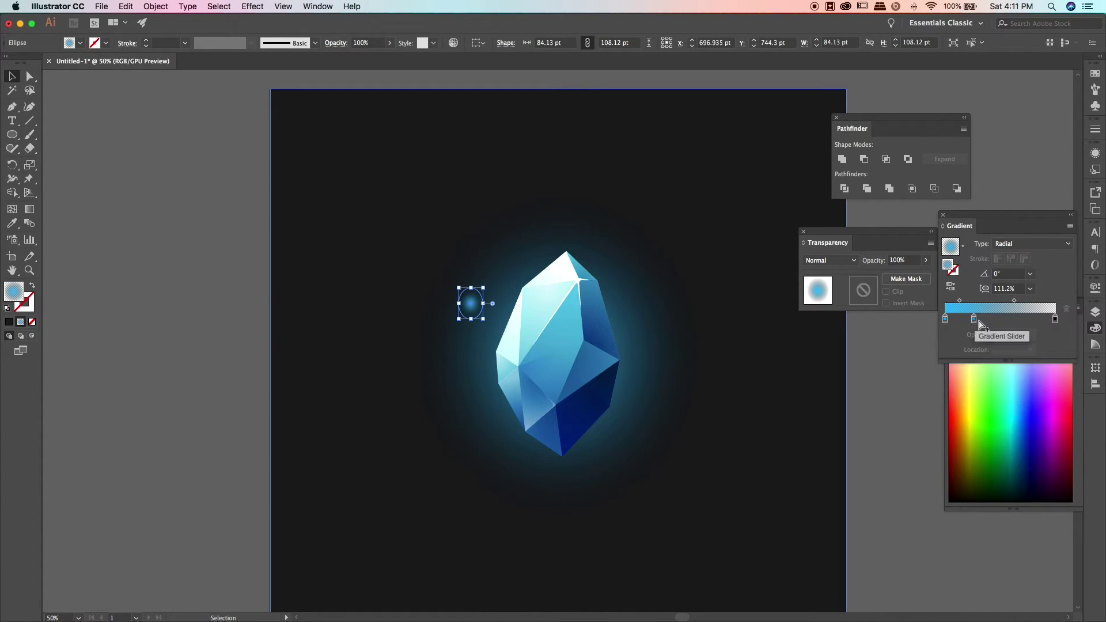
pyautogui.moveTo(1055, 318); pyautogui.dragTo(1018, 318)
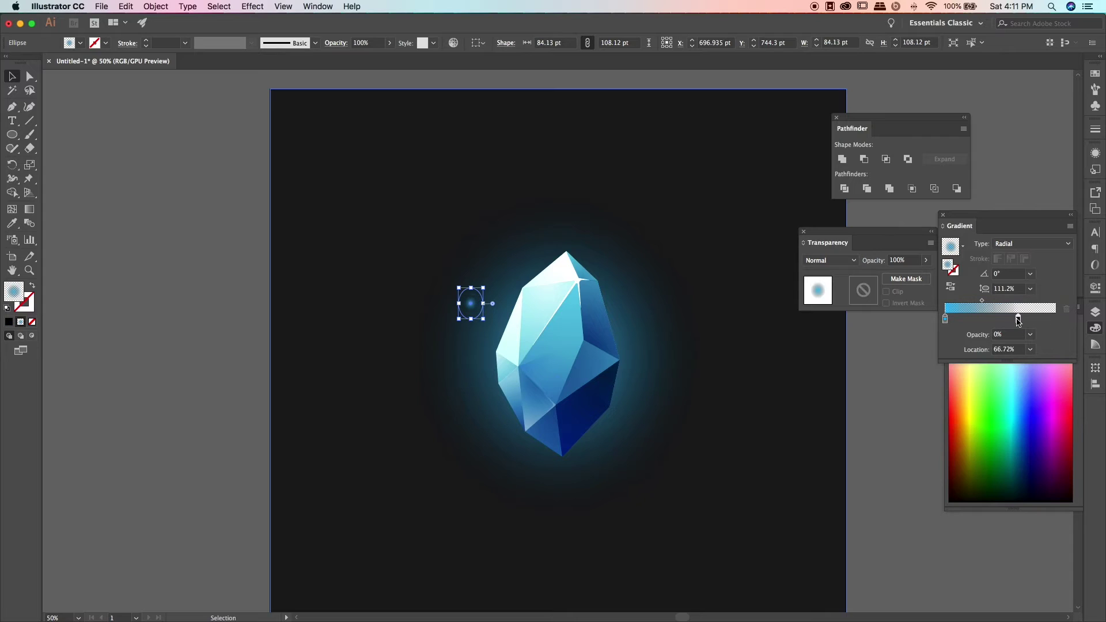
pyautogui.click(1031, 335)
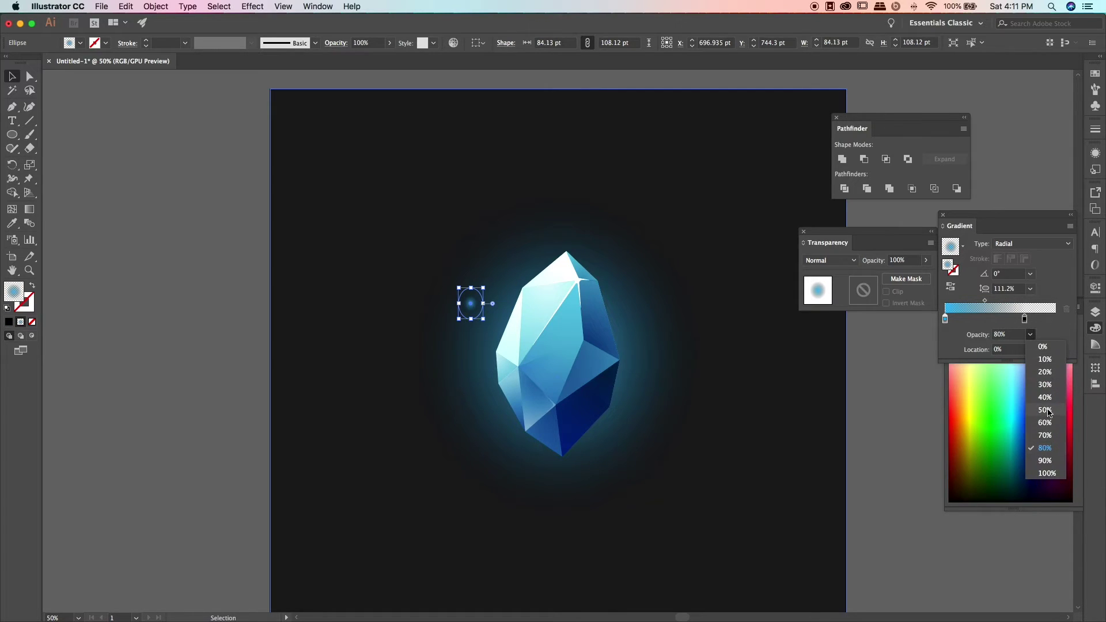
pyautogui.click(1035, 390)
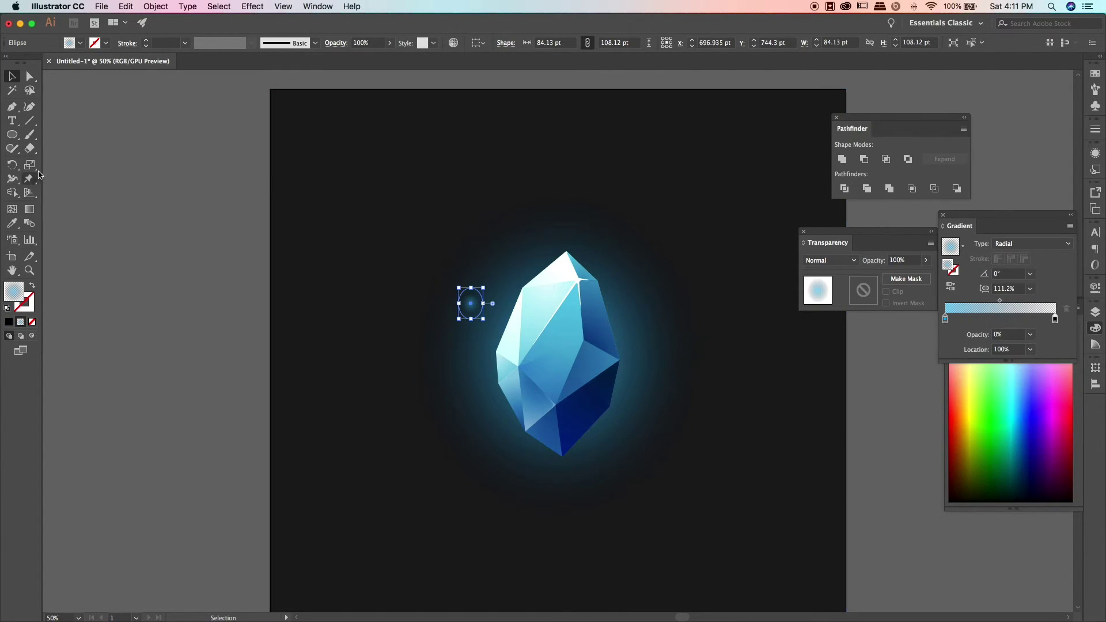
pyautogui.click(224, 279)
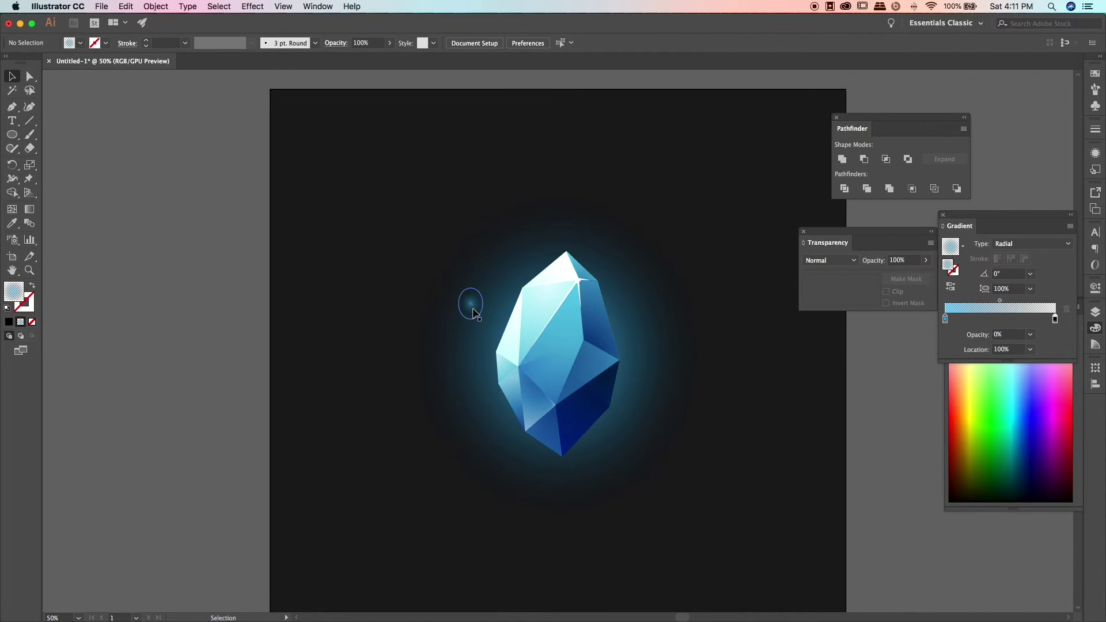
# Step: Paste a second glow particle and place it above the crystal's upper left
pyautogui.moveTo(392, 327); pyautogui.dragTo(494, 316)
pyautogui.press('super+c')
pyautogui.press('super+v')
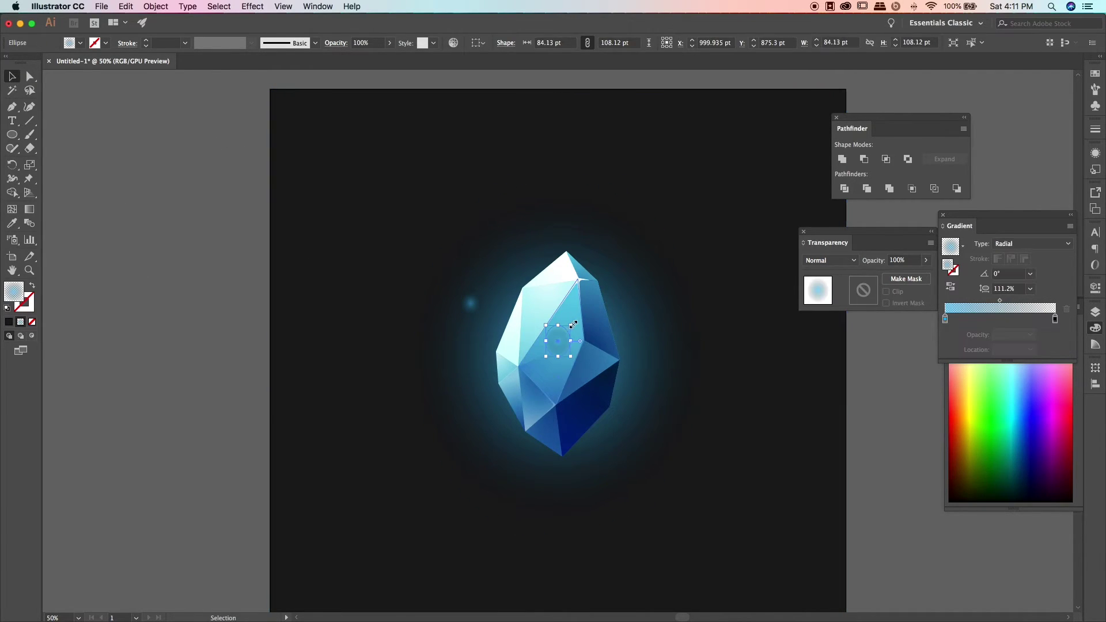
pyautogui.moveTo(557, 340); pyautogui.dragTo(483, 227)
pyautogui.click(192, 249)
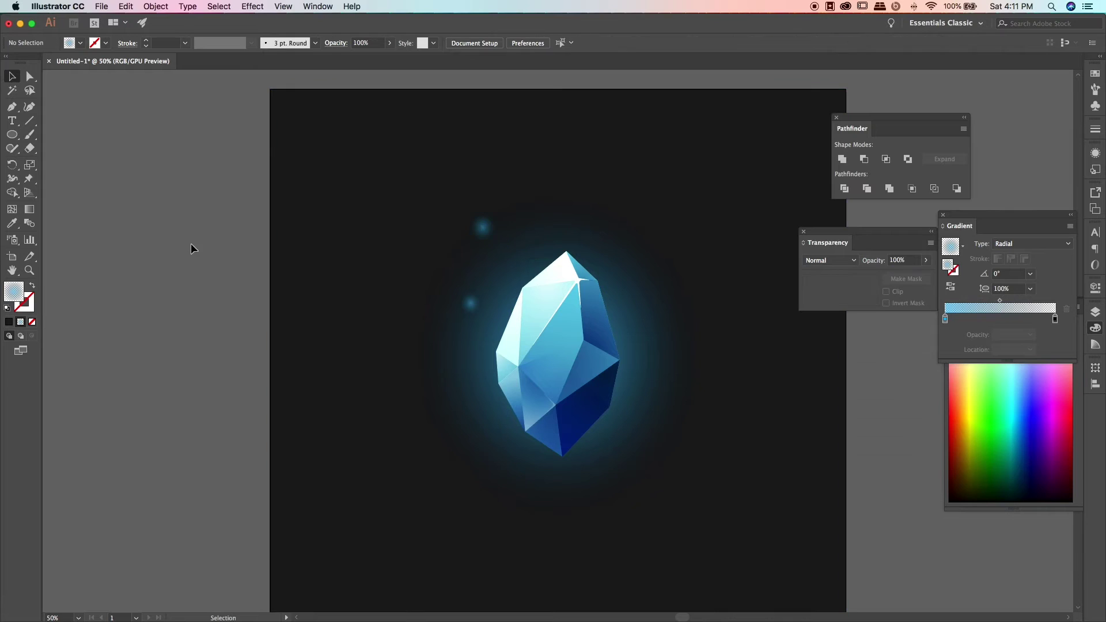
pyautogui.click(482, 228)
pyautogui.press('super+7')
pyautogui.click(661, 352)
pyautogui.keyDown('shift'); pyautogui.click(622, 307); pyautogui.keyUp('shift')
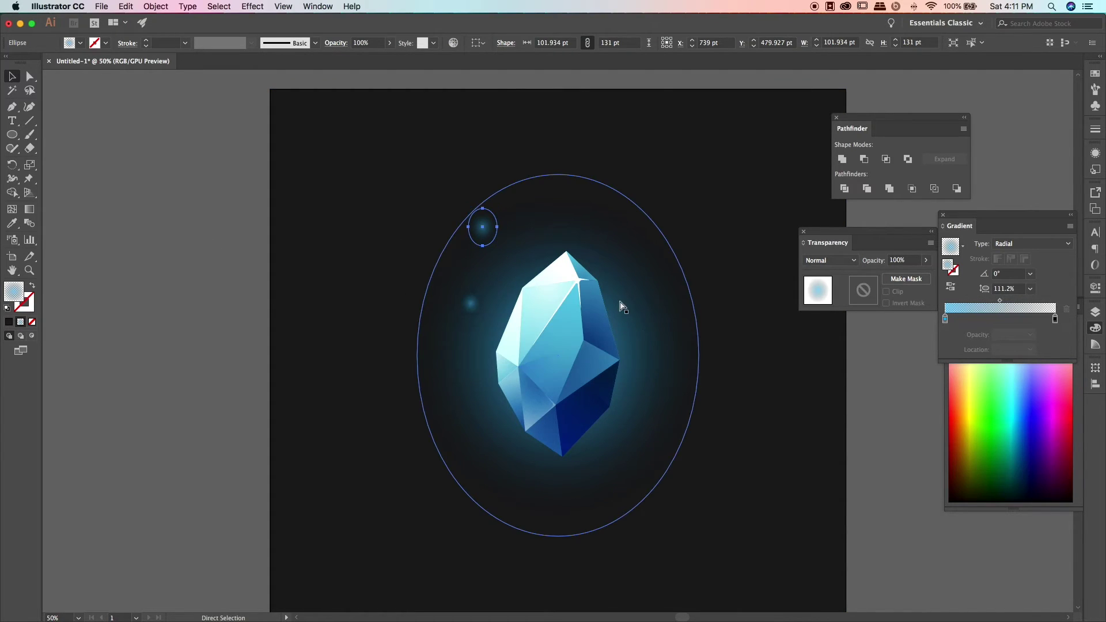
pyautogui.press('super+shift+a')
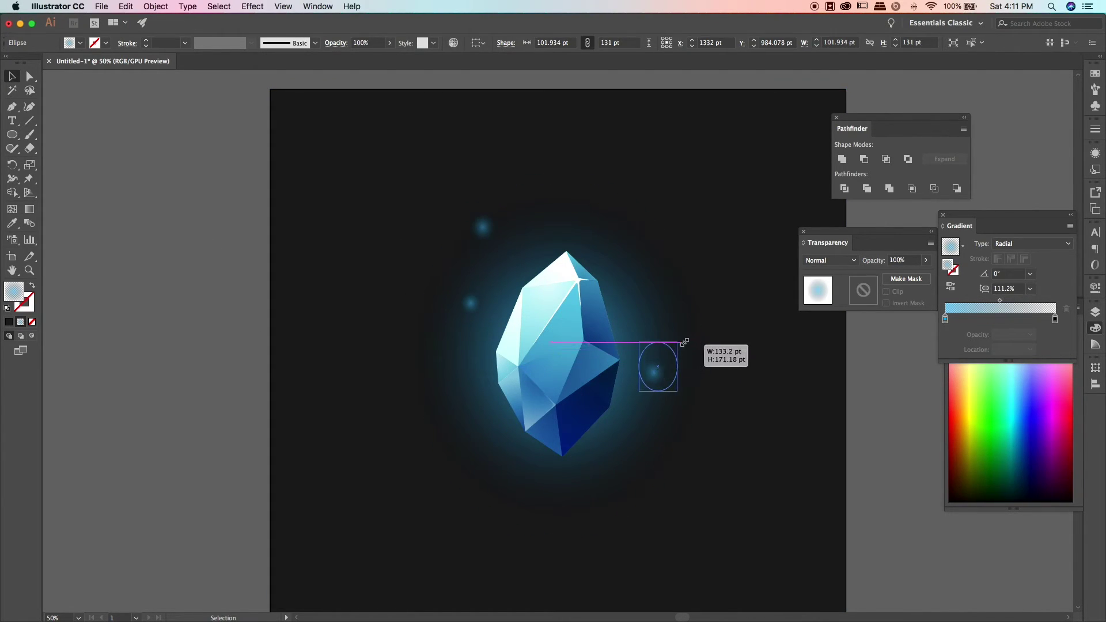
# Step: Position glow particles to the right, upper right, and left of the crystal
pyautogui.moveTo(663, 368); pyautogui.dragTo(672, 375)
pyautogui.click(210, 333)
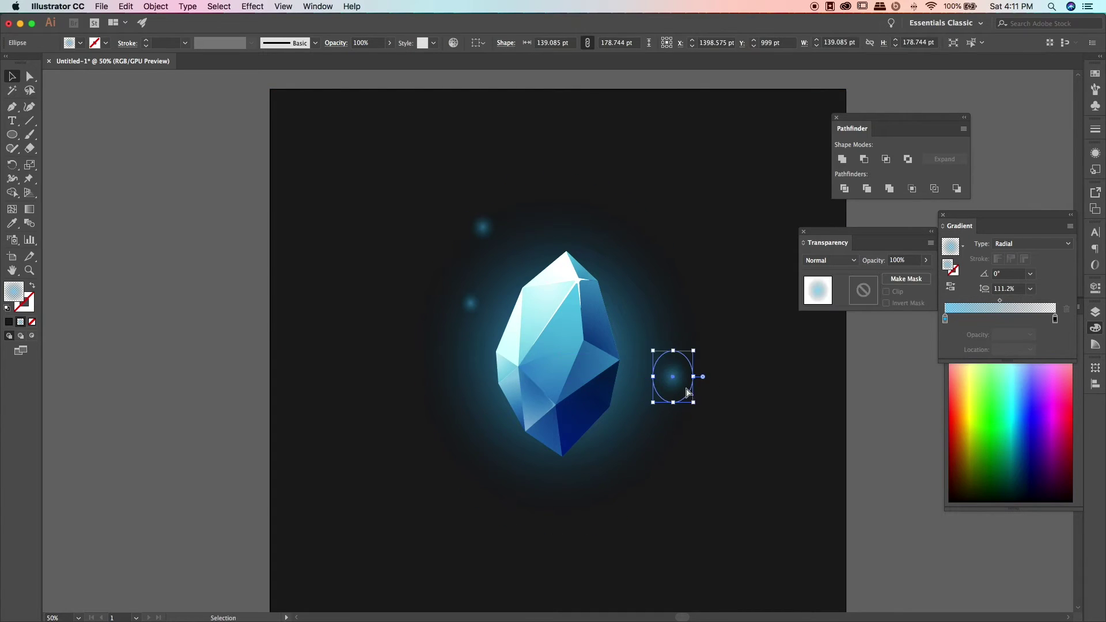
pyautogui.moveTo(576, 322)
pyautogui.mouseDown()
pyautogui.moveTo(552, 349)
pyautogui.moveTo(641, 274)
pyautogui.mouseUp()
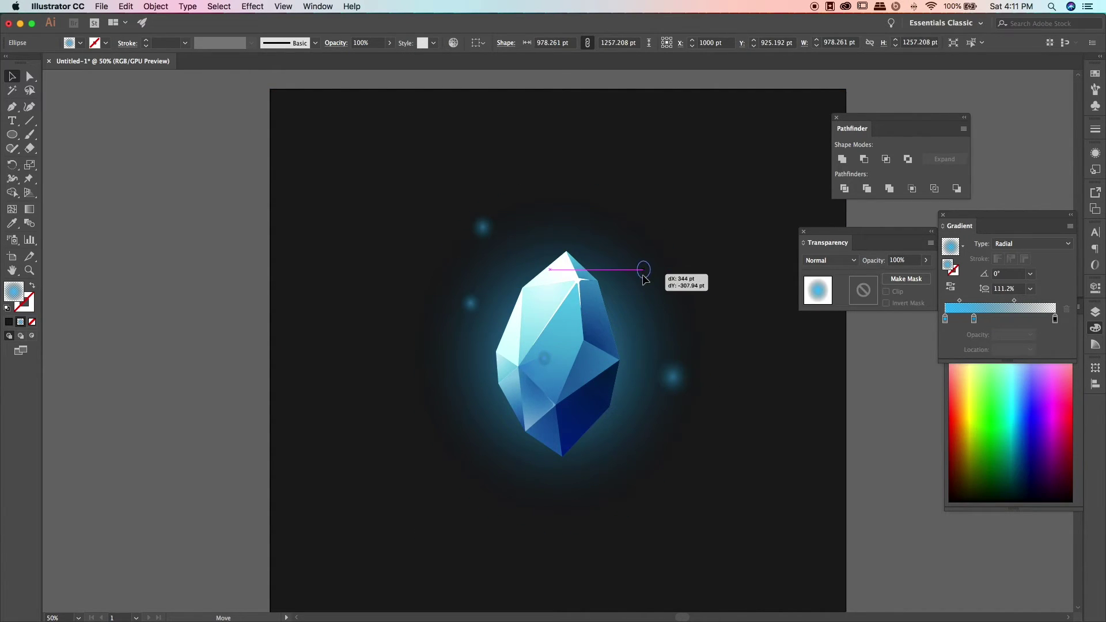
pyautogui.click(656, 277)
pyautogui.press('super+shift+a')
pyautogui.moveTo(557, 345); pyautogui.dragTo(447, 288)
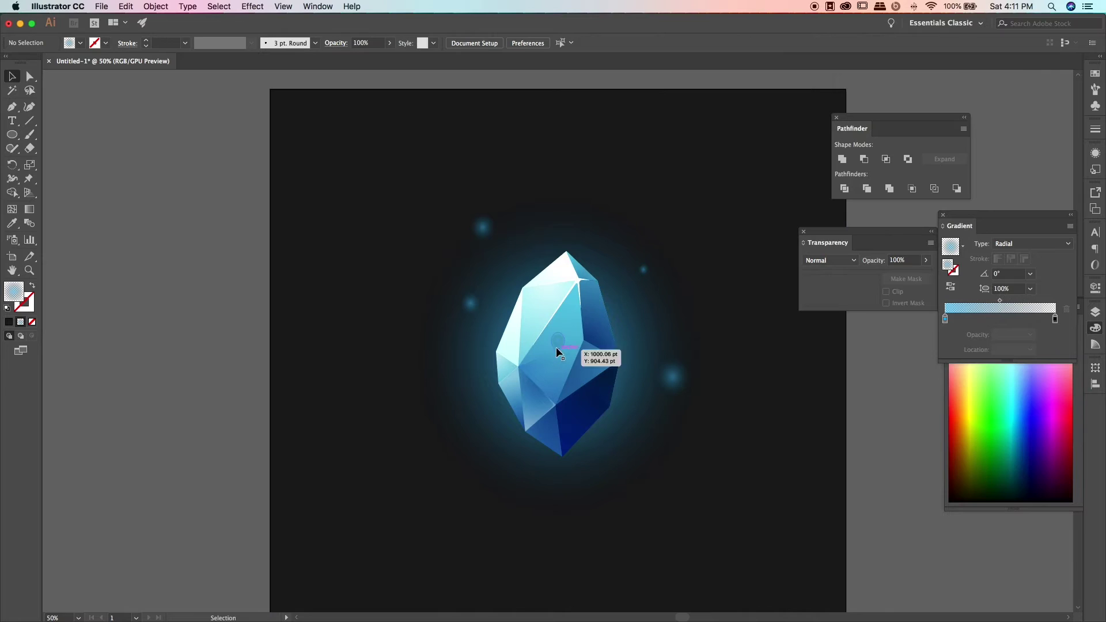
pyautogui.click(322, 317)
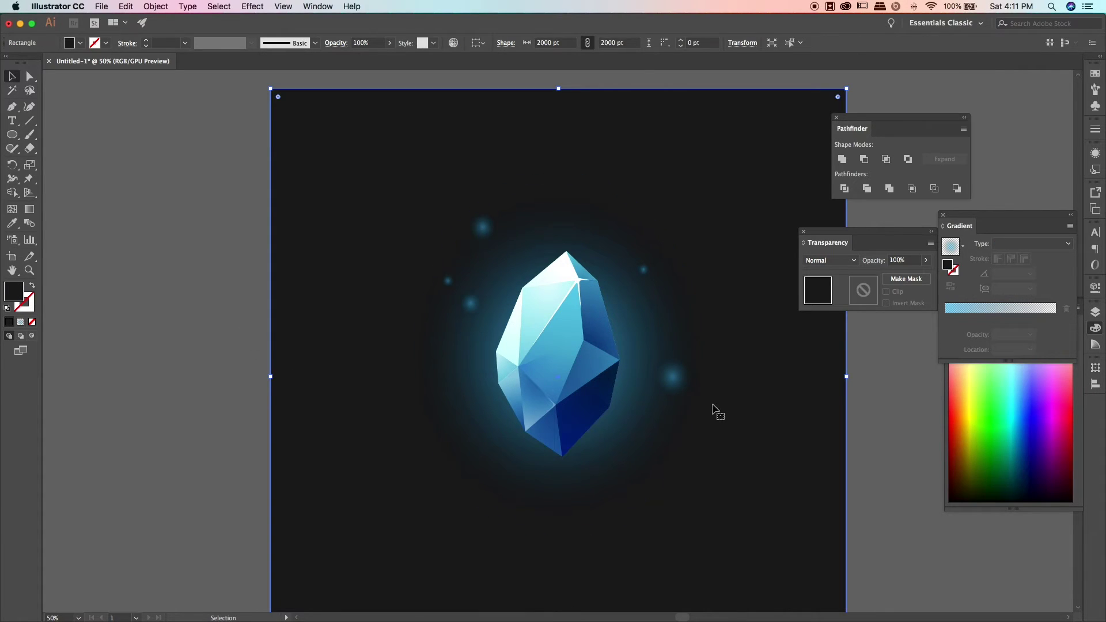
# Step: Move one glow below left of the crystal and the centre glow up to its tip
pyautogui.click(559, 341)
pyautogui.moveTo(510, 382); pyautogui.dragTo(456, 424)
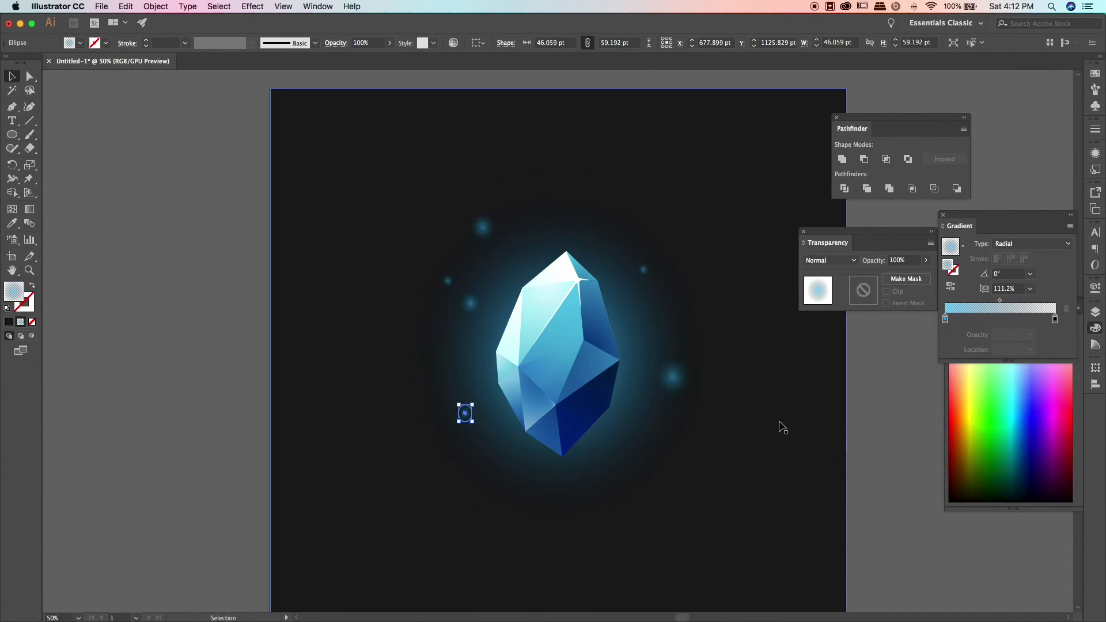
pyautogui.click(890, 444)
pyautogui.scroll(-1, 886, 447)
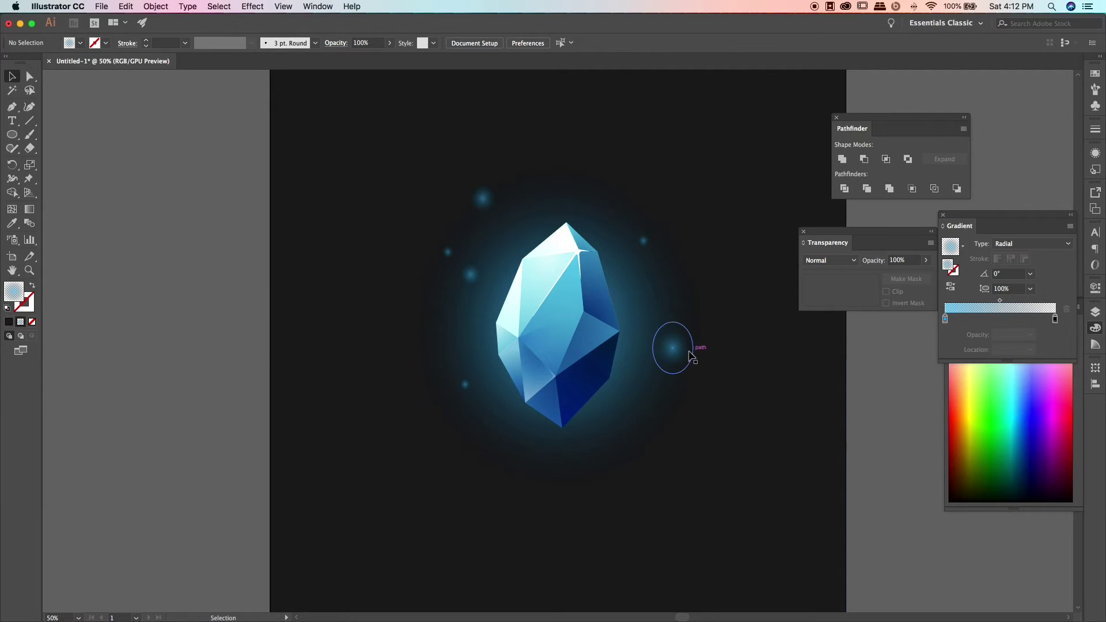
pyautogui.moveTo(562, 348)
pyautogui.mouseDown()
pyautogui.moveTo(574, 233)
pyautogui.moveTo(599, 182)
pyautogui.moveTo(590, 221)
pyautogui.mouseUp()
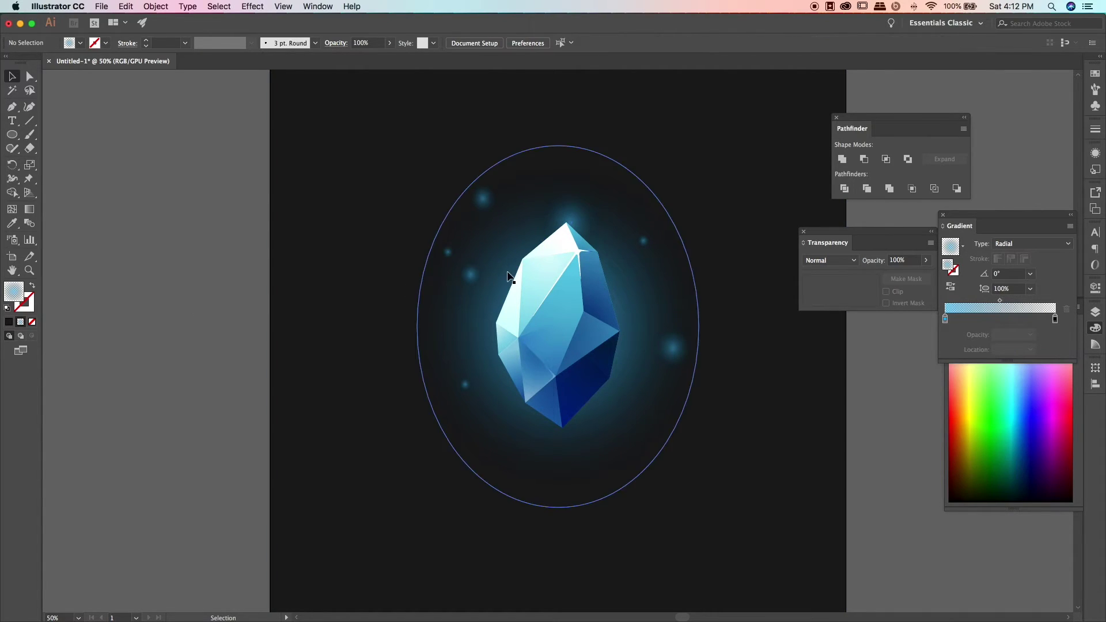
pyautogui.click(862, 368)
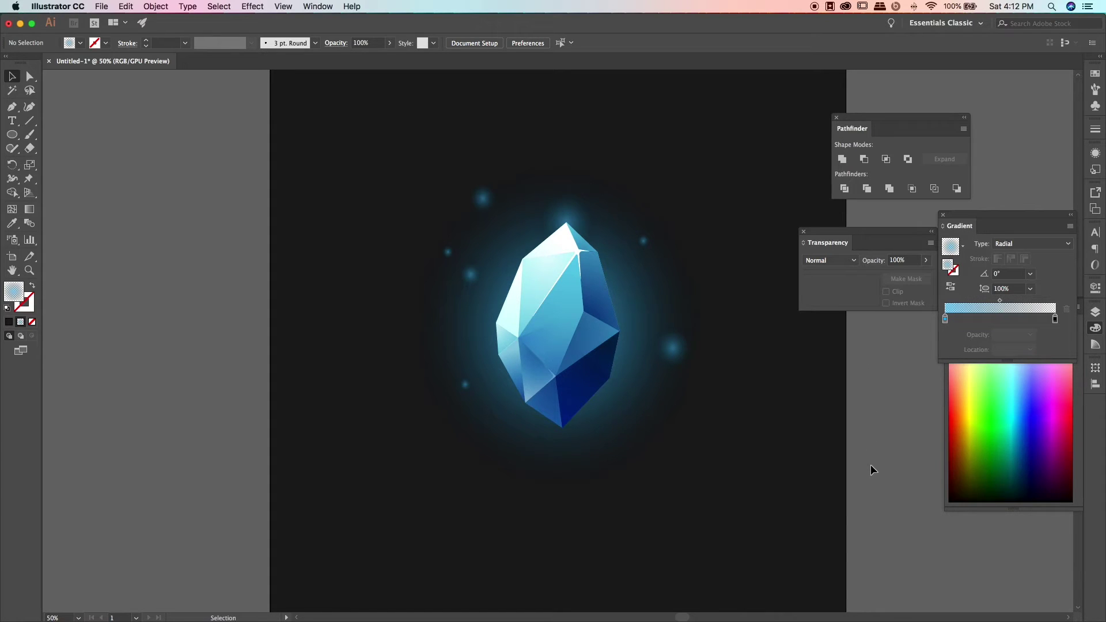
# Step: Select the whole crystal group and create a reflected copy of it
pyautogui.click(544, 333)
pyautogui.click(885, 444)
pyautogui.moveTo(882, 455)
pyautogui.mouseDown()
pyautogui.moveTo(392, 187)
pyautogui.moveTo(616, 329)
pyautogui.mouseUp()
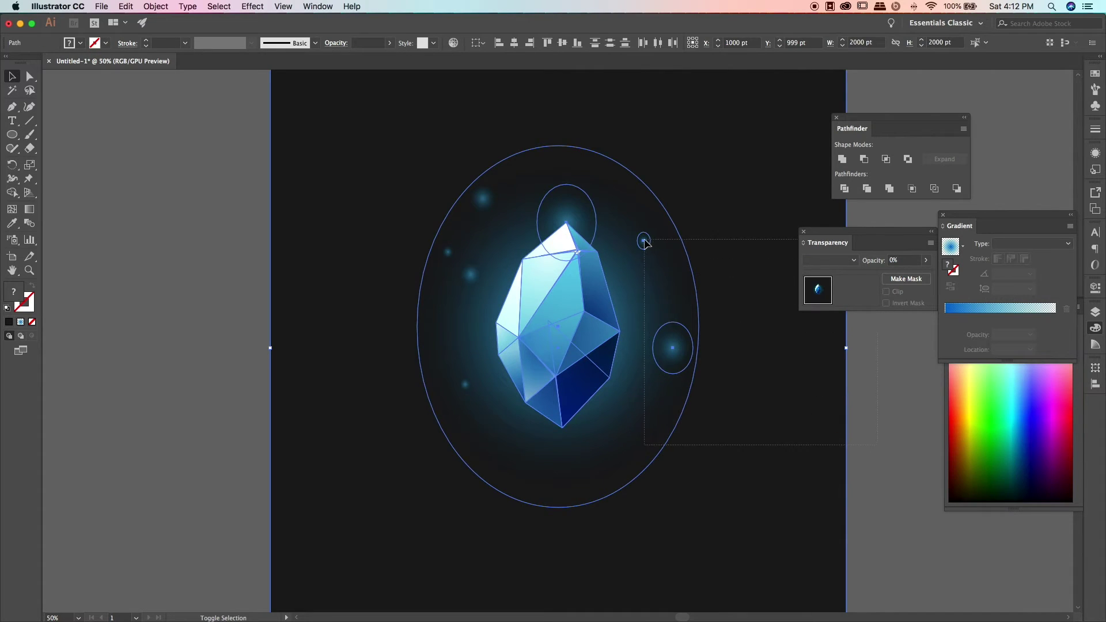
pyautogui.moveTo(644, 241); pyautogui.dragTo(645, 242)
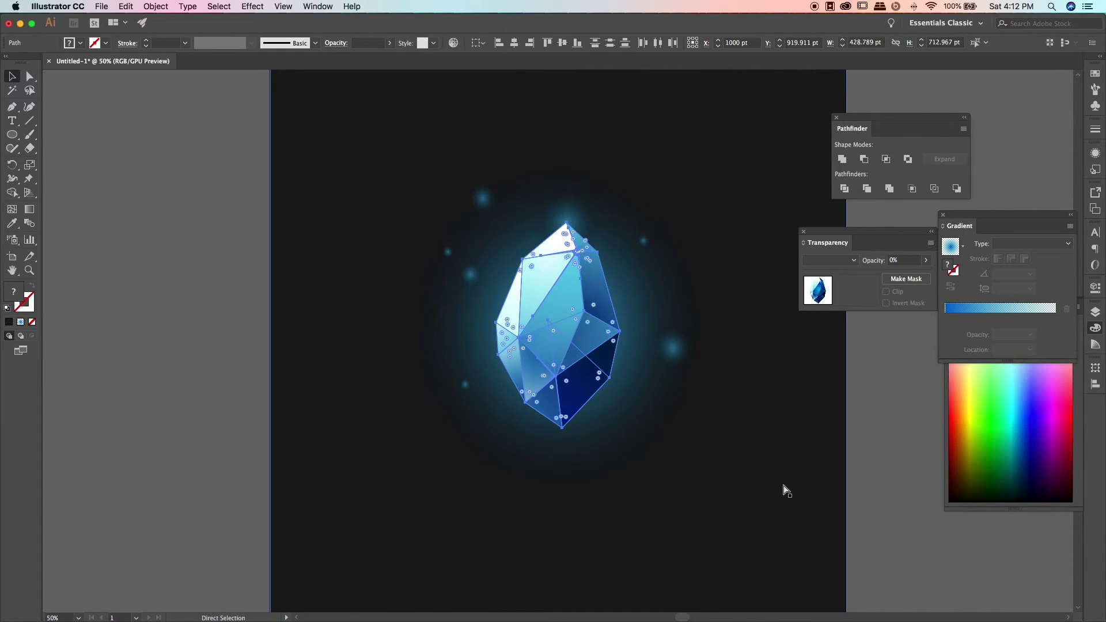
pyautogui.moveTo(565, 252); pyautogui.dragTo(565, 267)
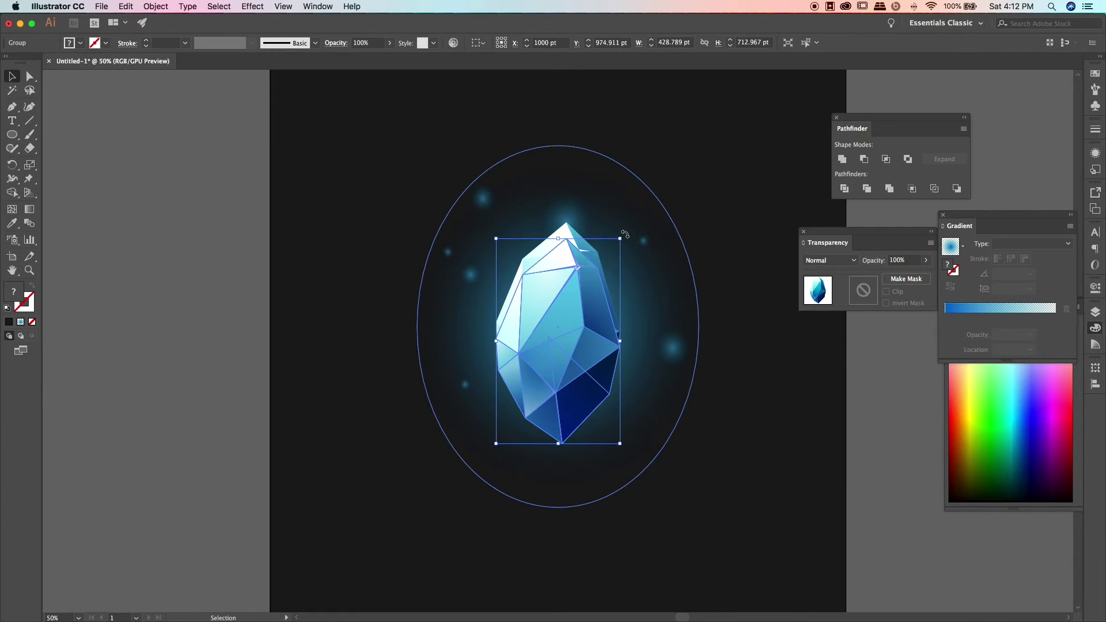
pyautogui.click(156, 6)
pyautogui.click(297, 65)
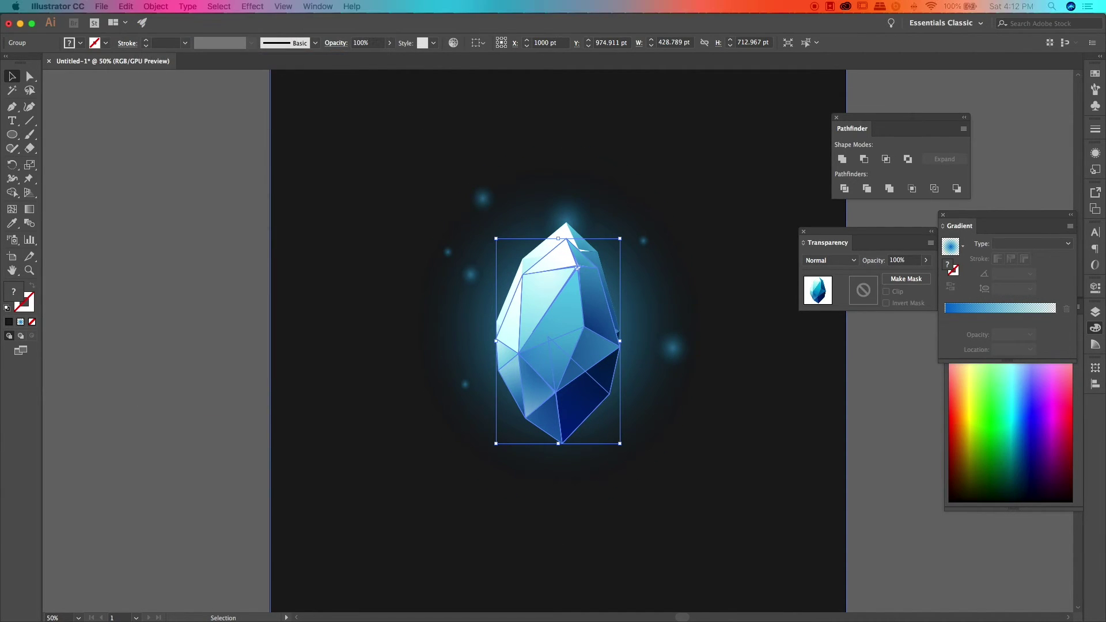
# Step: Move the mirrored copy beneath the original, checking the tip-to-tip meeting point
pyautogui.scroll(-3, 654, 313)
pyautogui.moveTo(570, 242); pyautogui.dragTo(593, 412)
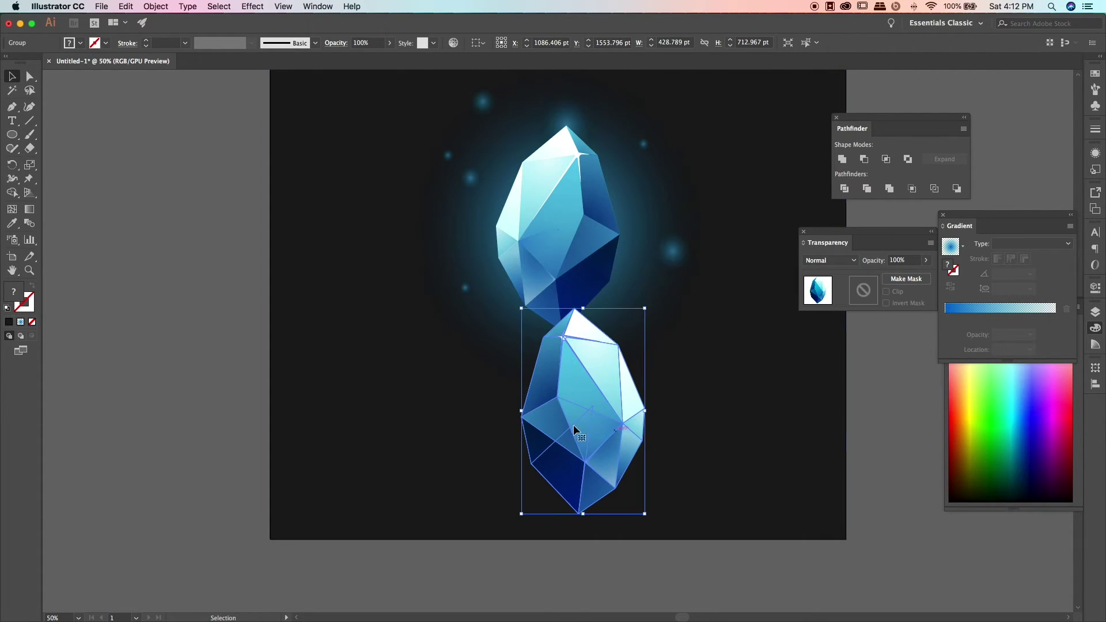
pyautogui.moveTo(574, 432); pyautogui.dragTo(575, 401)
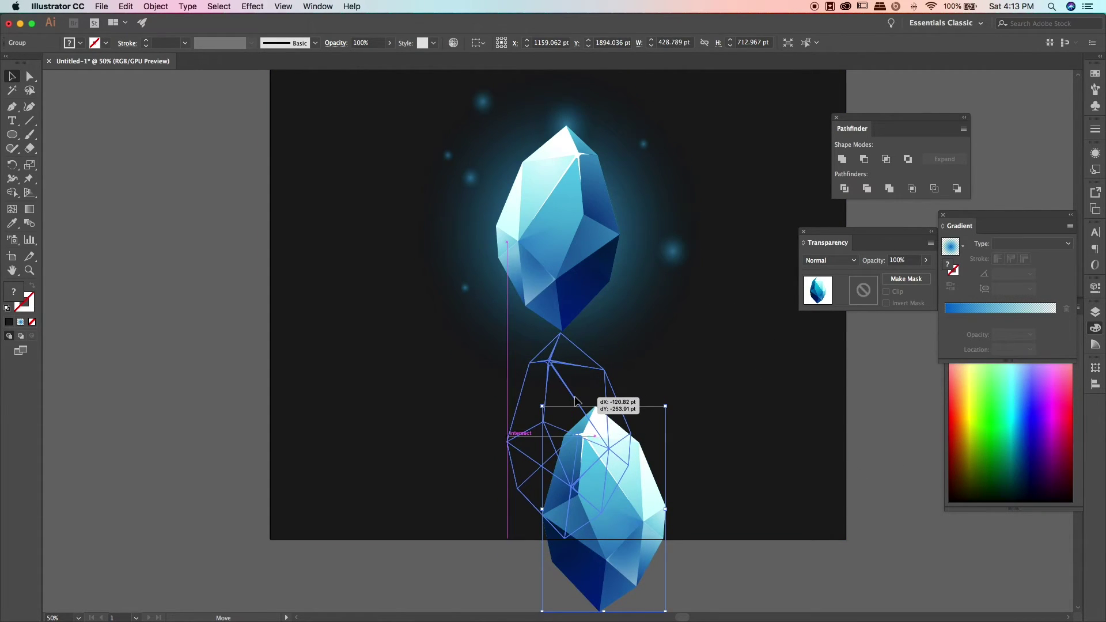
pyautogui.moveTo(575, 401); pyautogui.dragTo(576, 402)
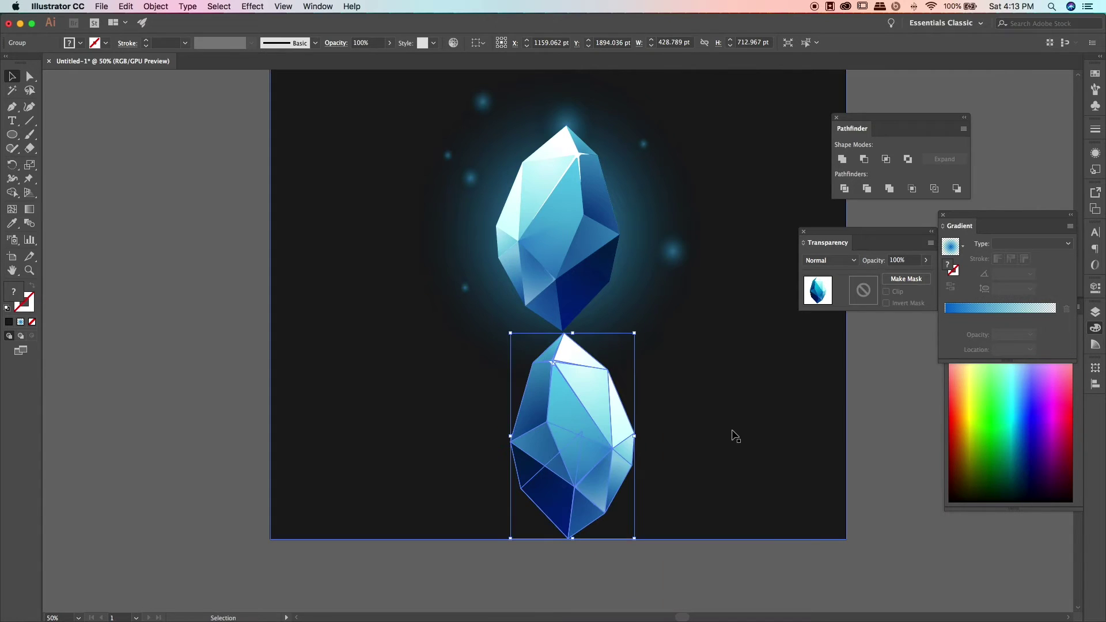
pyautogui.press('super+equal')
pyautogui.press('super+equal')
pyautogui.scroll(10, 752, 431)
pyautogui.moveTo(682, 288); pyautogui.dragTo(637, 249)
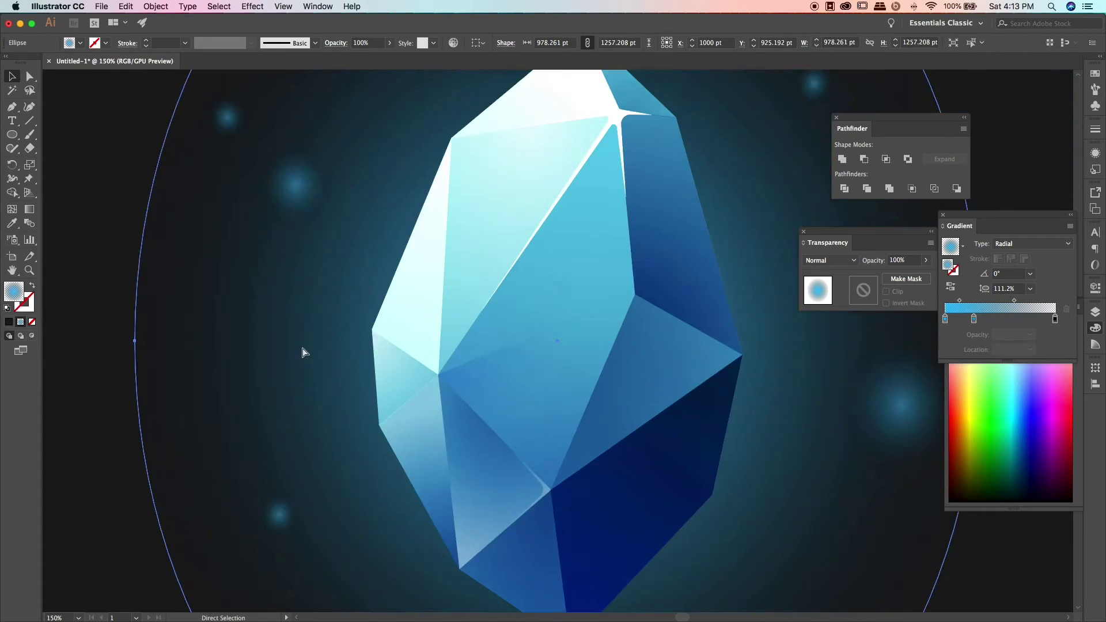
pyautogui.press('super+minus')
pyautogui.press('super+minus')
pyautogui.press('super+minus')
pyautogui.press('v')
pyautogui.press('super+minus')
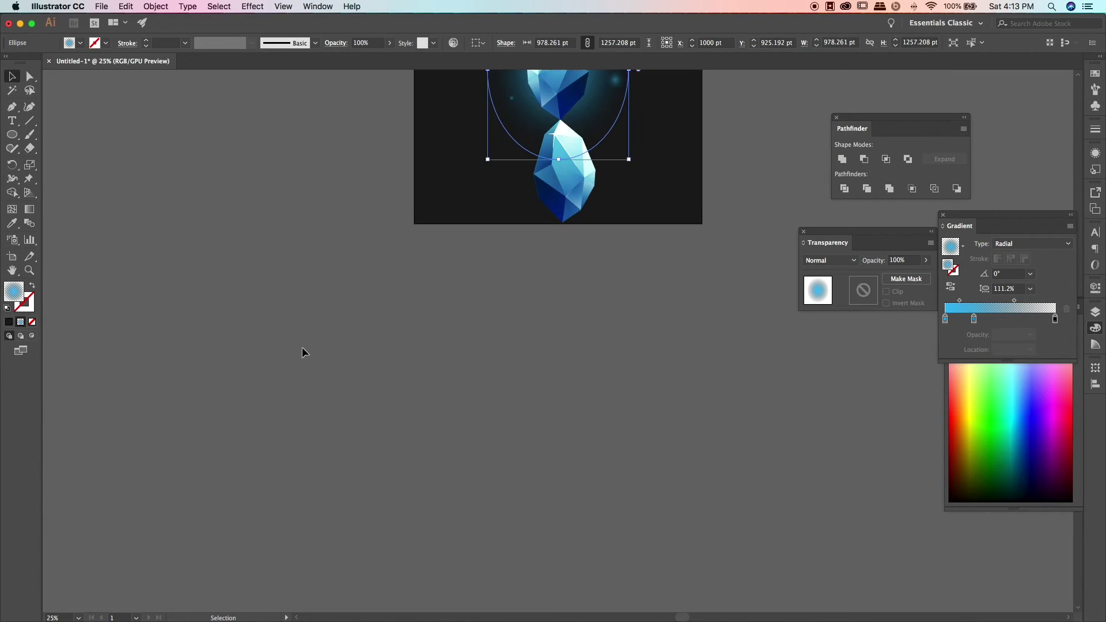
pyautogui.scroll(6, 302, 347)
# Step: Flip the lower copy vertically and drop it directly below the original
pyautogui.click(581, 355)
pyautogui.click(156, 7)
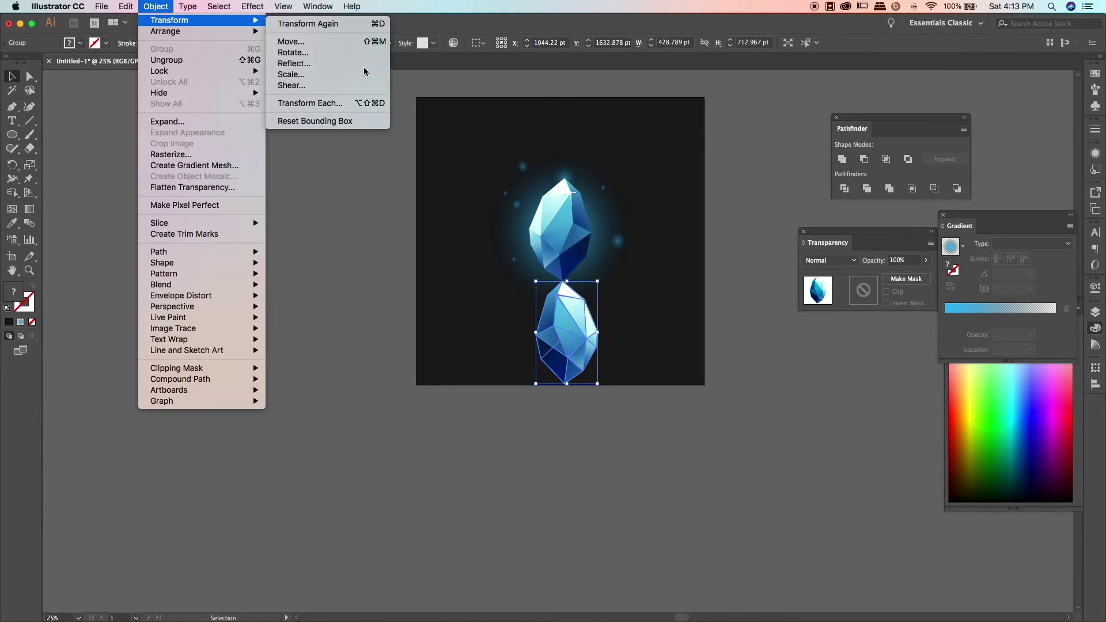
pyautogui.click(475, 162)
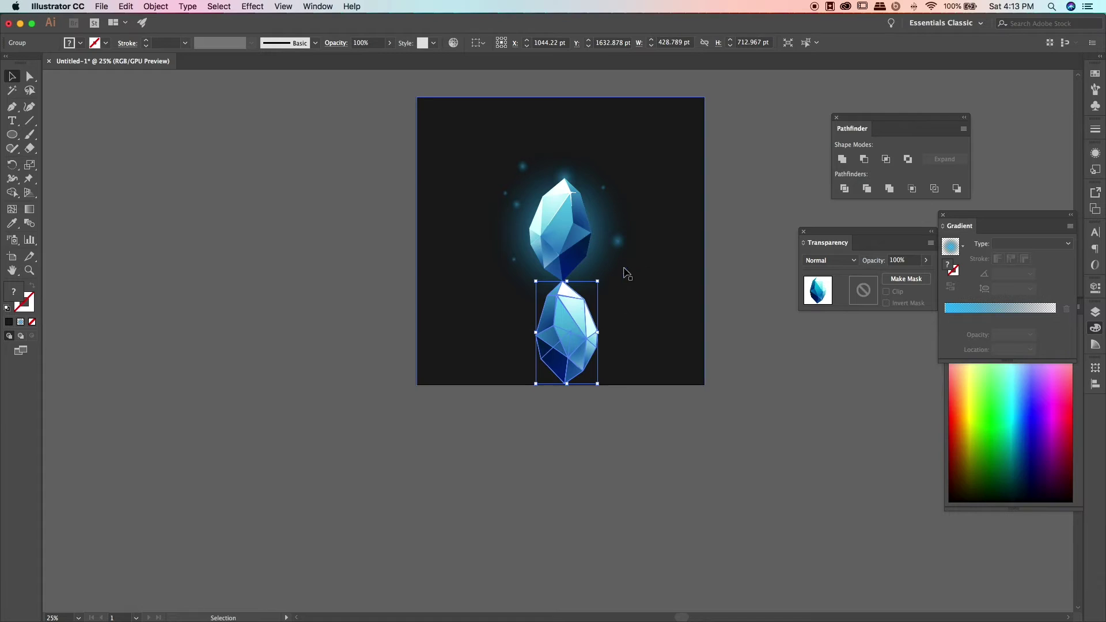
pyautogui.moveTo(567, 333)
pyautogui.mouseDown()
pyautogui.moveTo(611, 391)
pyautogui.moveTo(558, 324)
pyautogui.mouseUp()
pyautogui.click(707, 451)
pyautogui.click(550, 322)
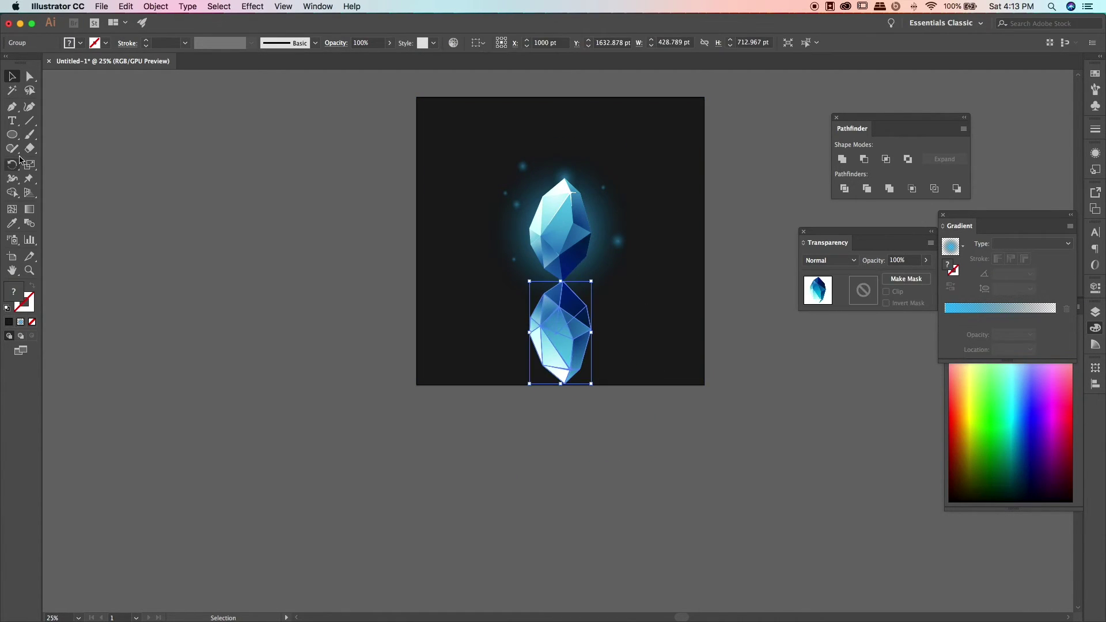
pyautogui.click(13, 135)
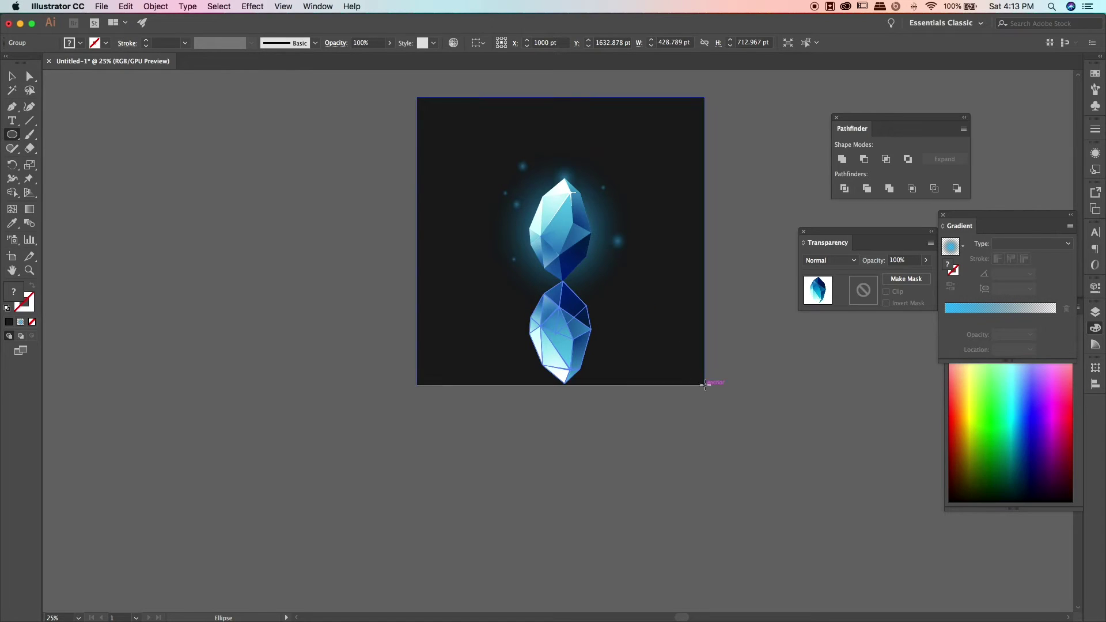
# Step: Draw a rectangle across the lower artboard with a vertical linear gradient
pyautogui.moveTo(13, 137); pyautogui.dragTo(40, 135)
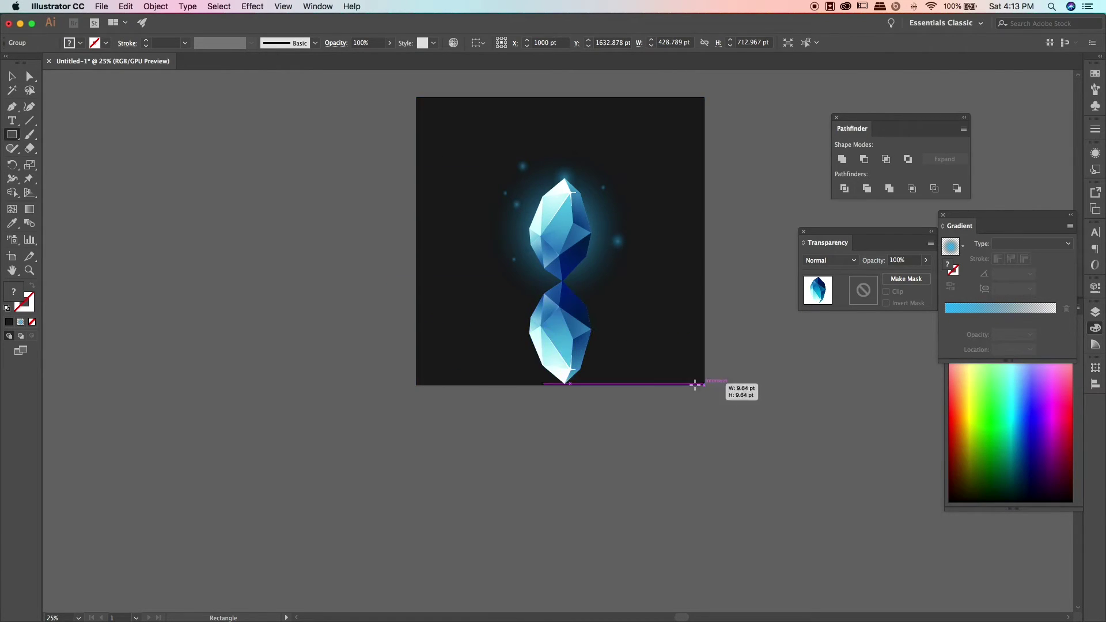
pyautogui.moveTo(704, 385); pyautogui.dragTo(417, 298)
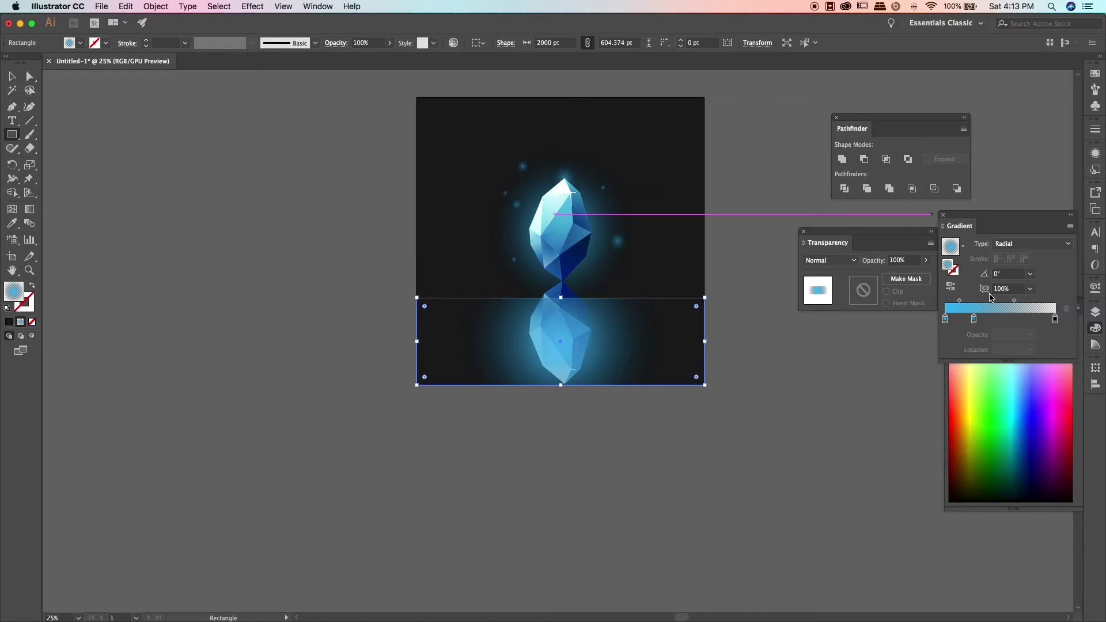
pyautogui.click(1031, 244)
pyautogui.click(1013, 254)
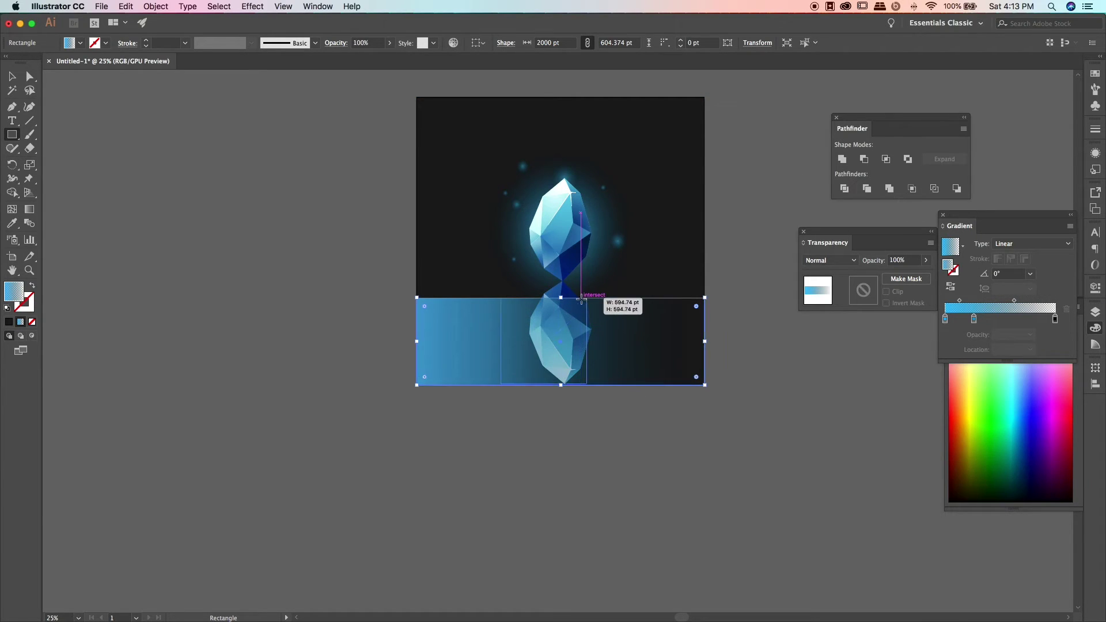
pyautogui.press('g')
pyautogui.moveTo(560, 387); pyautogui.dragTo(561, 295)
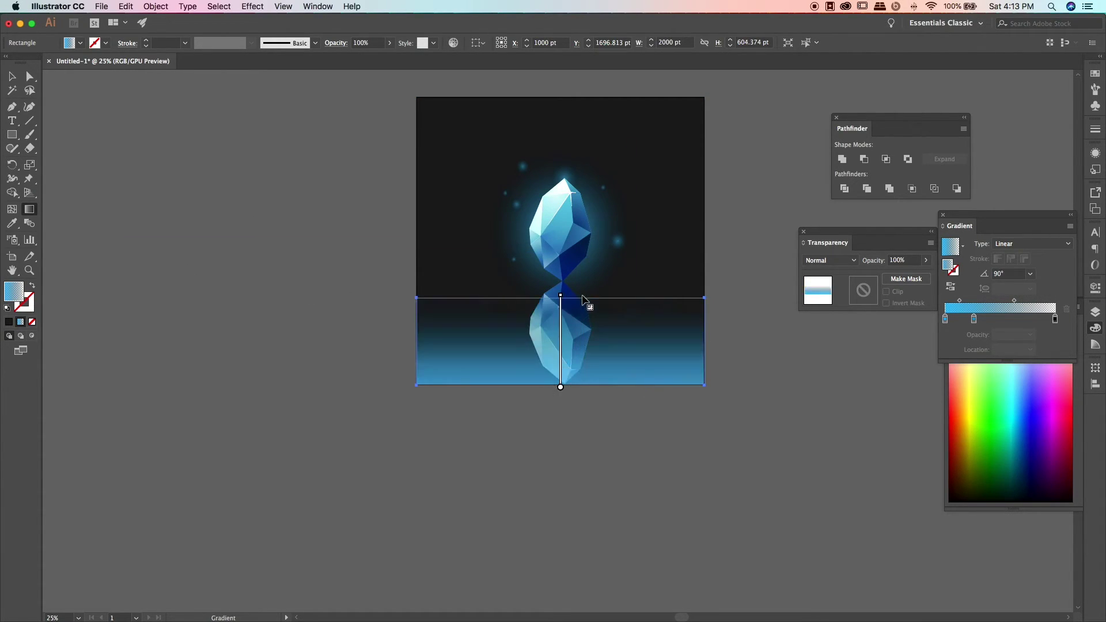
pyautogui.moveTo(585, 385); pyautogui.dragTo(583, 388)
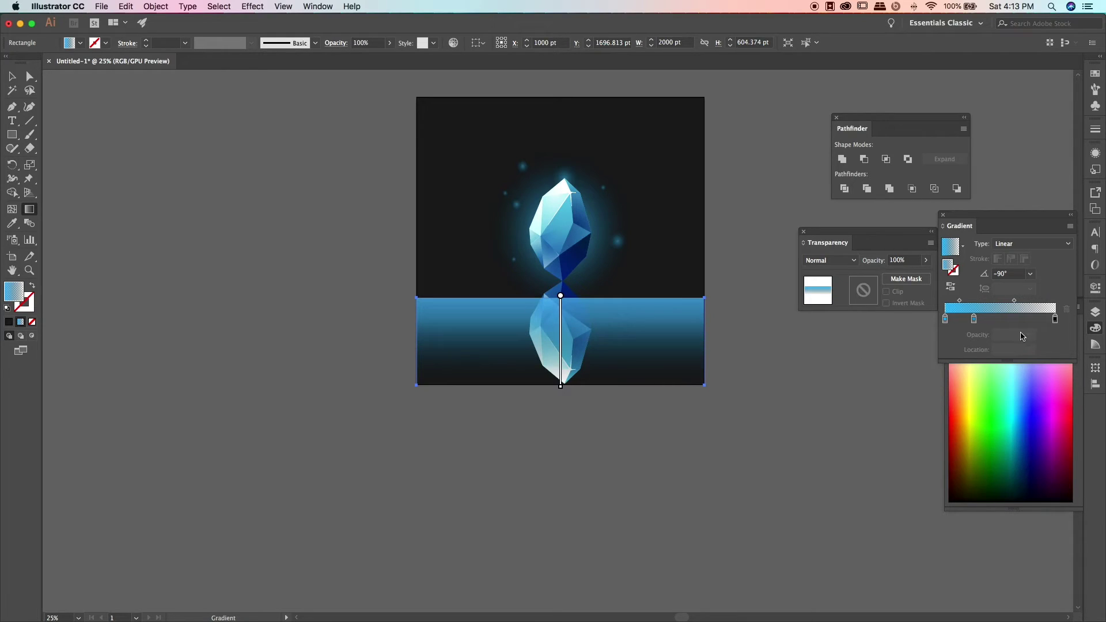
# Step: Set the right gradient stop to full opacity and remove the middle stop
pyautogui.doubleClick(1055, 319)
pyautogui.click(905, 380)
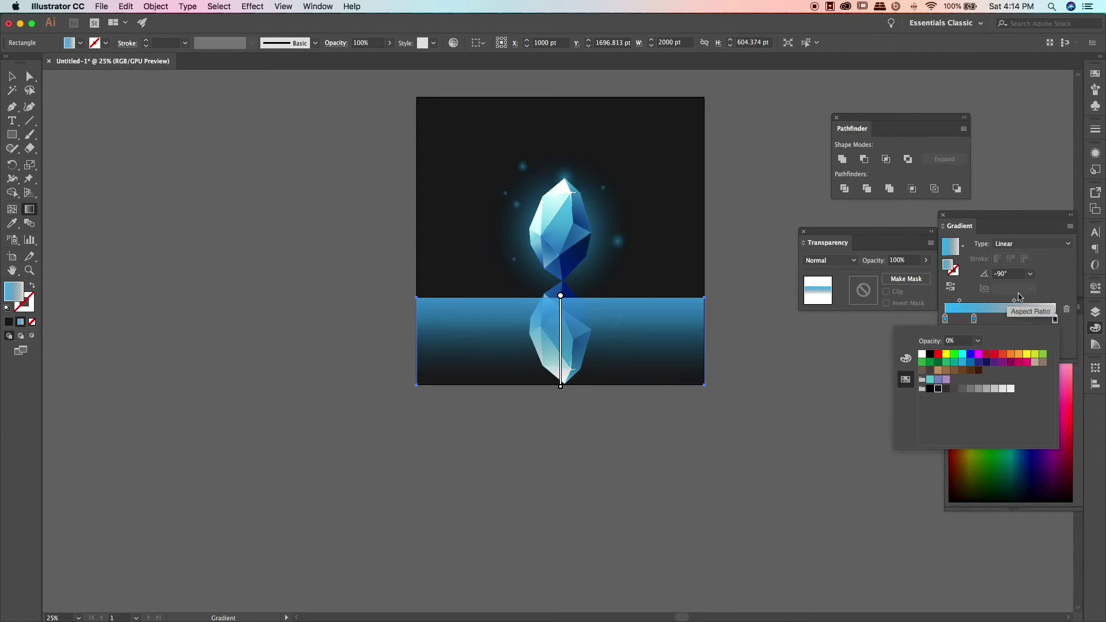
pyautogui.click(1029, 334)
pyautogui.click(1039, 470)
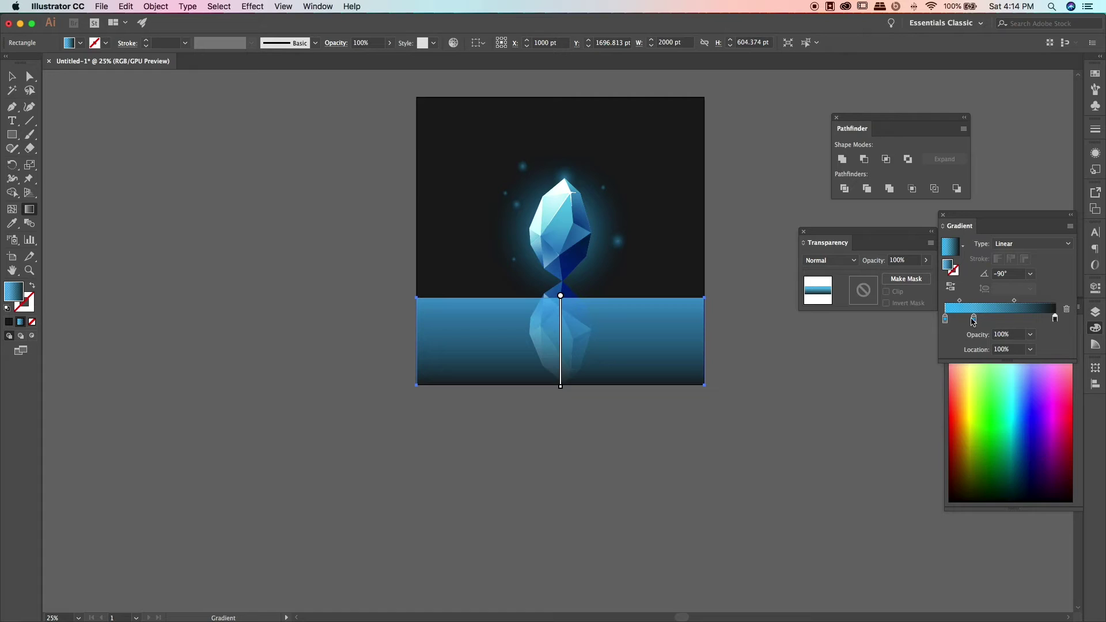
pyautogui.moveTo(974, 320); pyautogui.dragTo(947, 324)
# Step: Make the left gradient stop black at 0% opacity
pyautogui.doubleClick(946, 320)
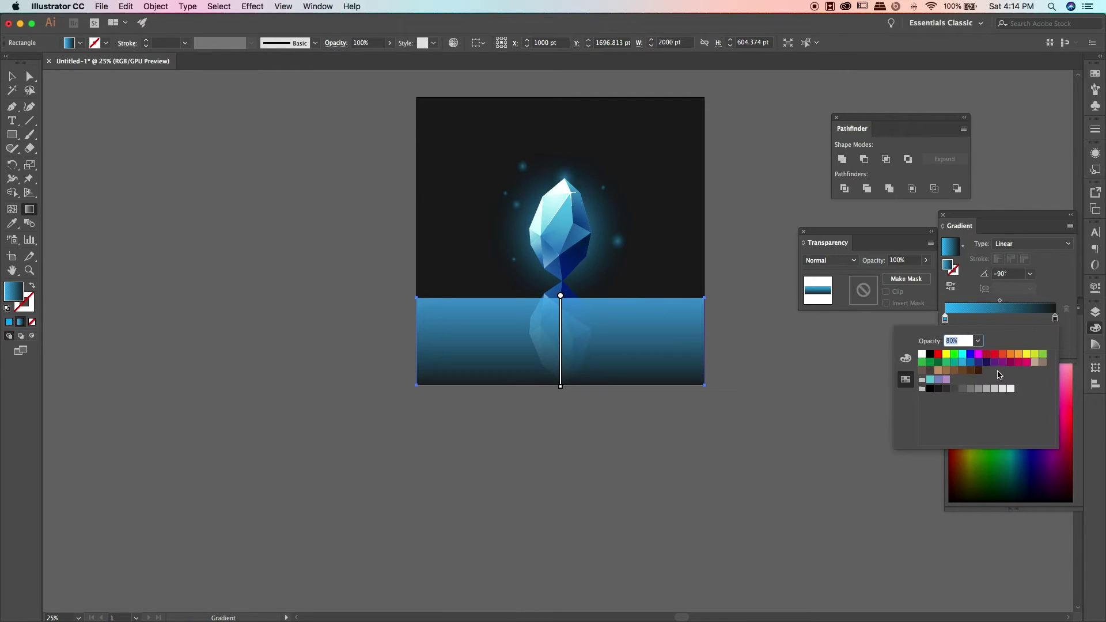
pyautogui.click(922, 354)
pyautogui.click(970, 356)
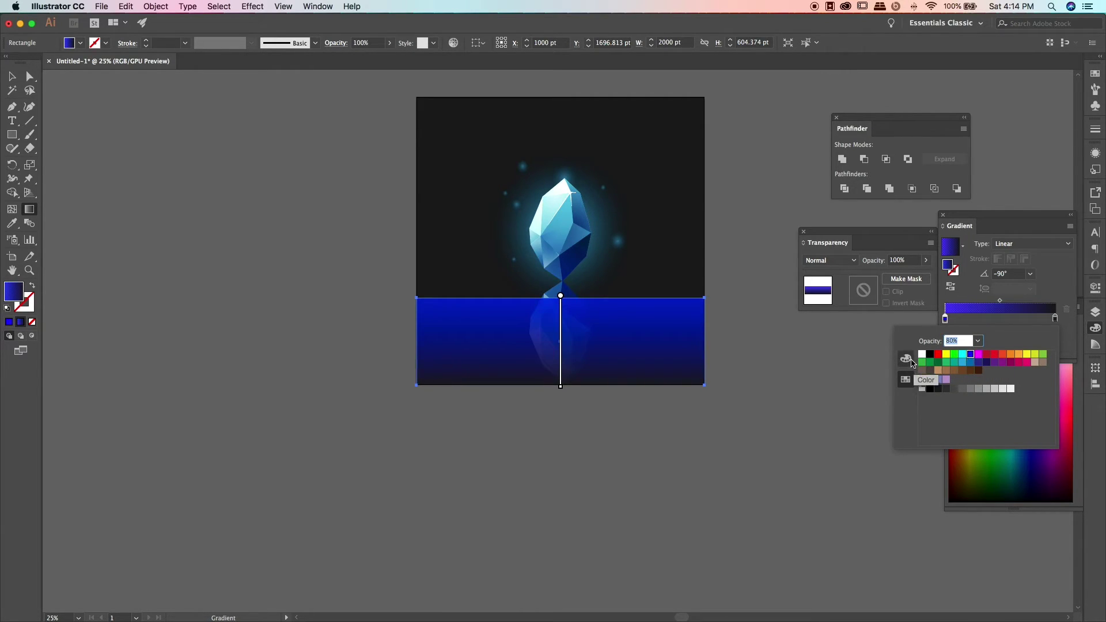
pyautogui.click(962, 354)
pyautogui.click(905, 358)
pyautogui.moveTo(1020, 380); pyautogui.dragTo(1000, 385)
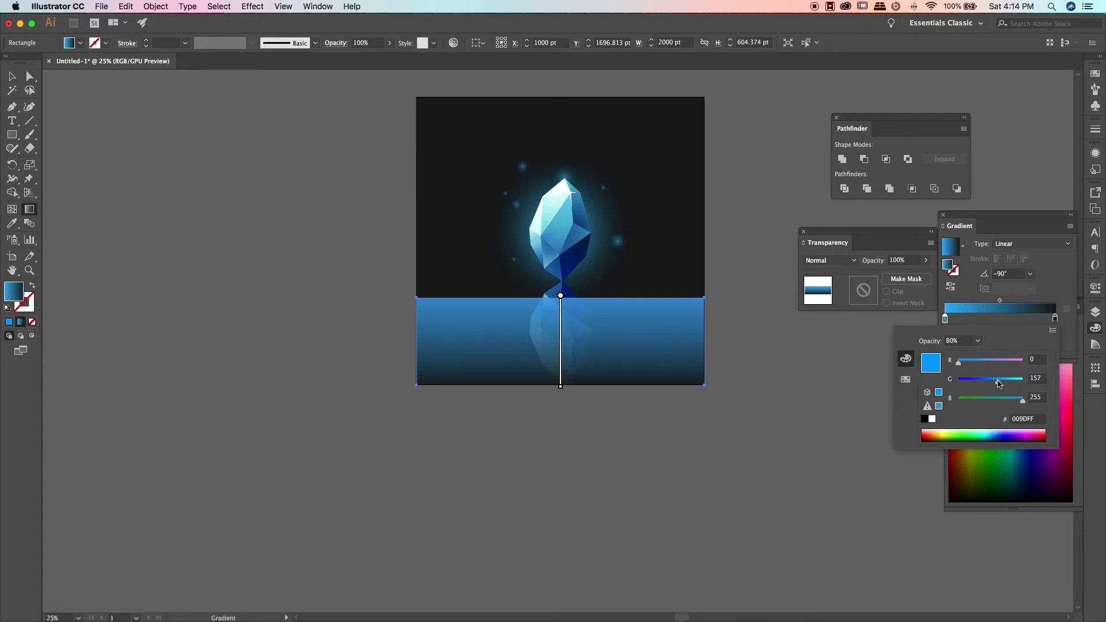
pyautogui.click(977, 340)
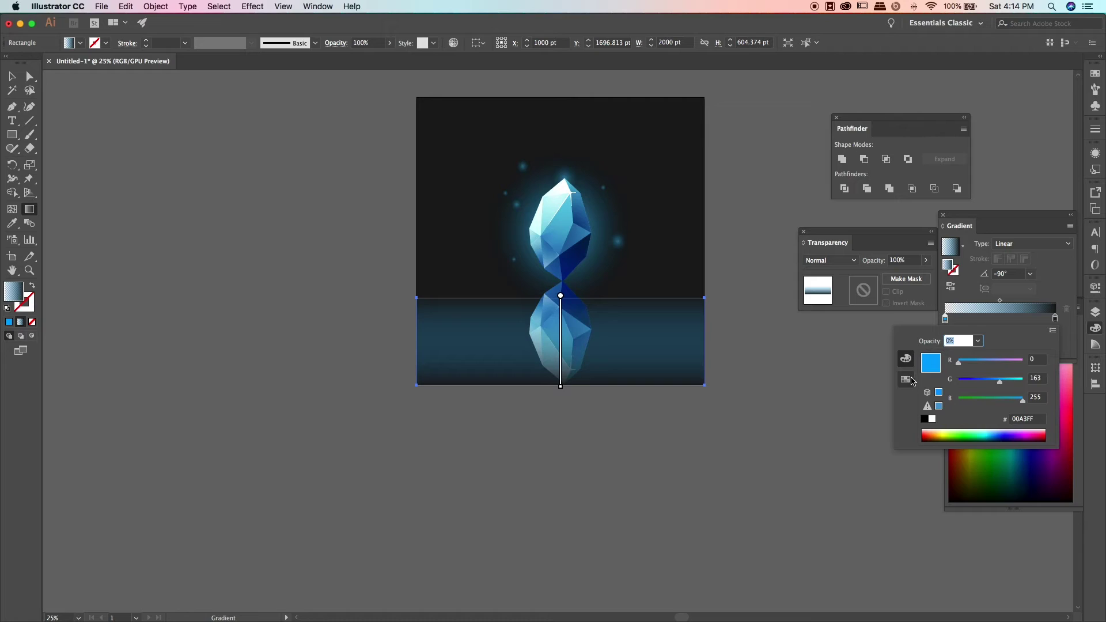
pyautogui.click(906, 379)
pyautogui.click(940, 389)
pyautogui.click(1058, 278)
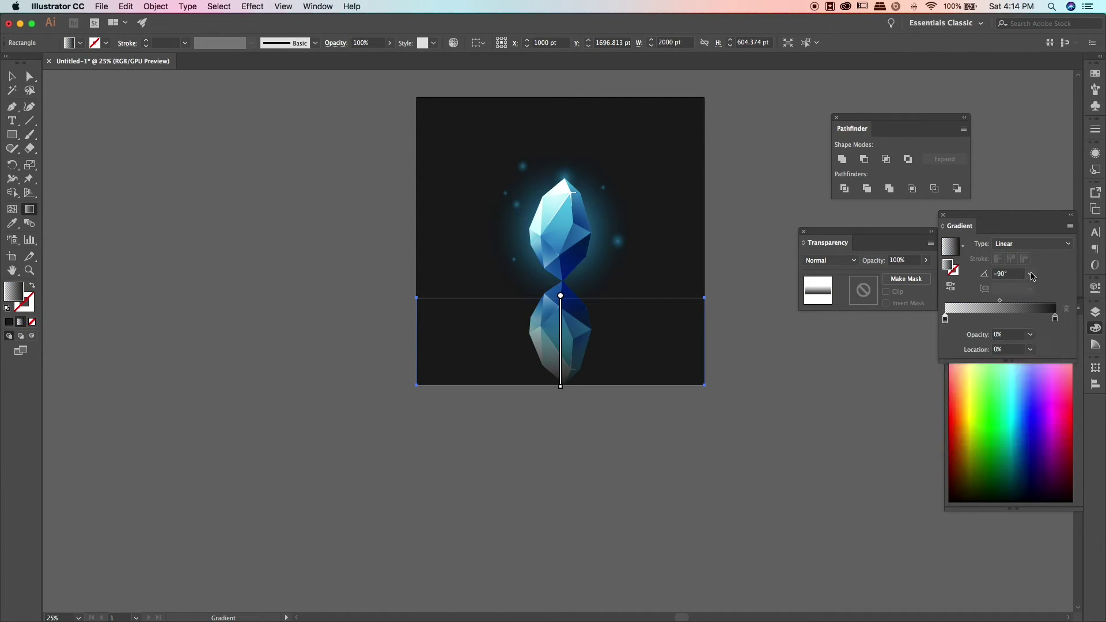
pyautogui.press('v')
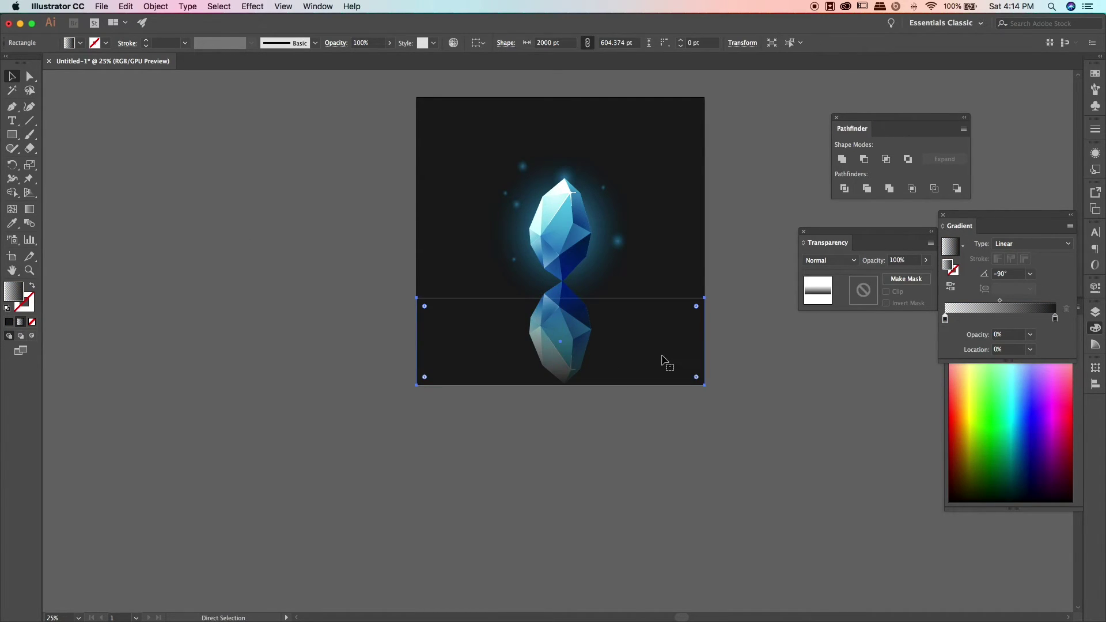
# Step: Shrink the fade rectangle upward over the crystal's base
pyautogui.click(380, 173)
pyautogui.click(691, 367)
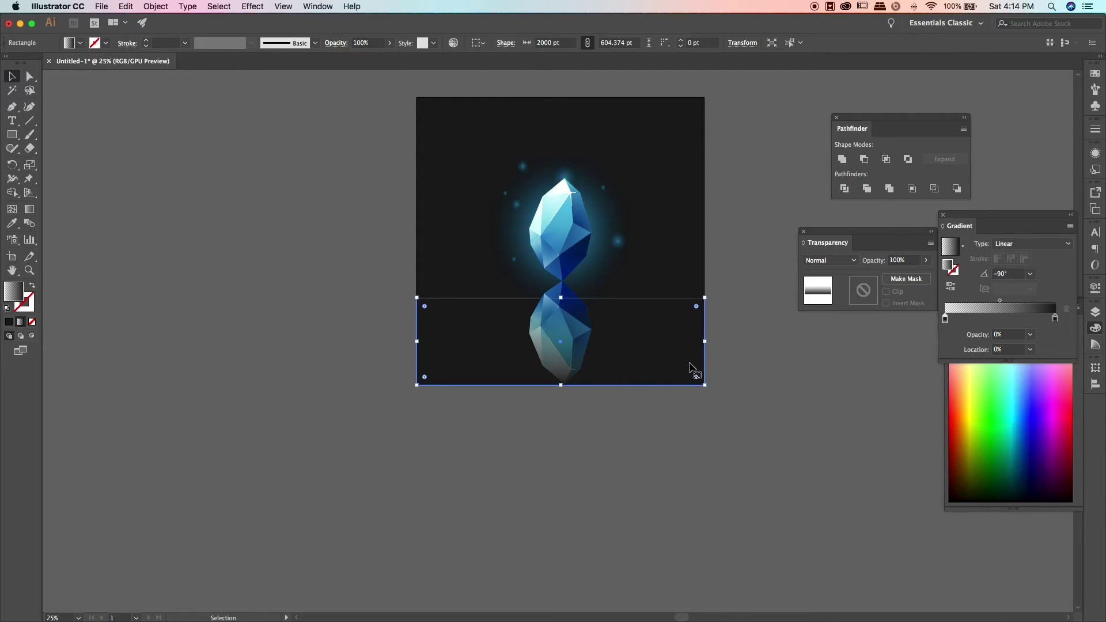
pyautogui.click(724, 424)
pyautogui.click(637, 360)
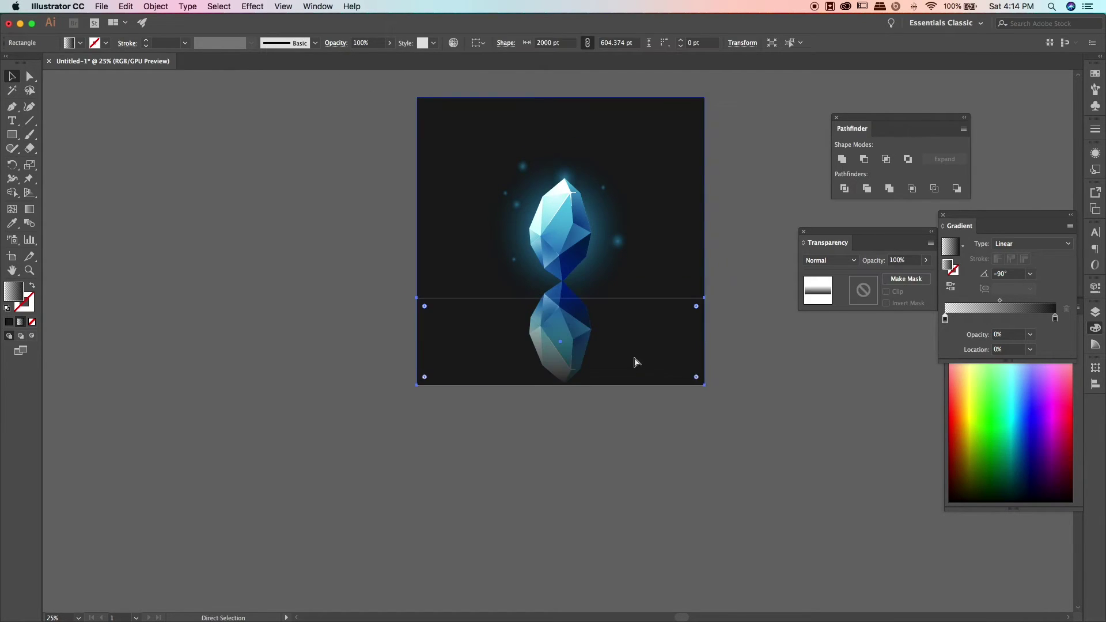
pyautogui.moveTo(567, 379); pyautogui.dragTo(557, 318)
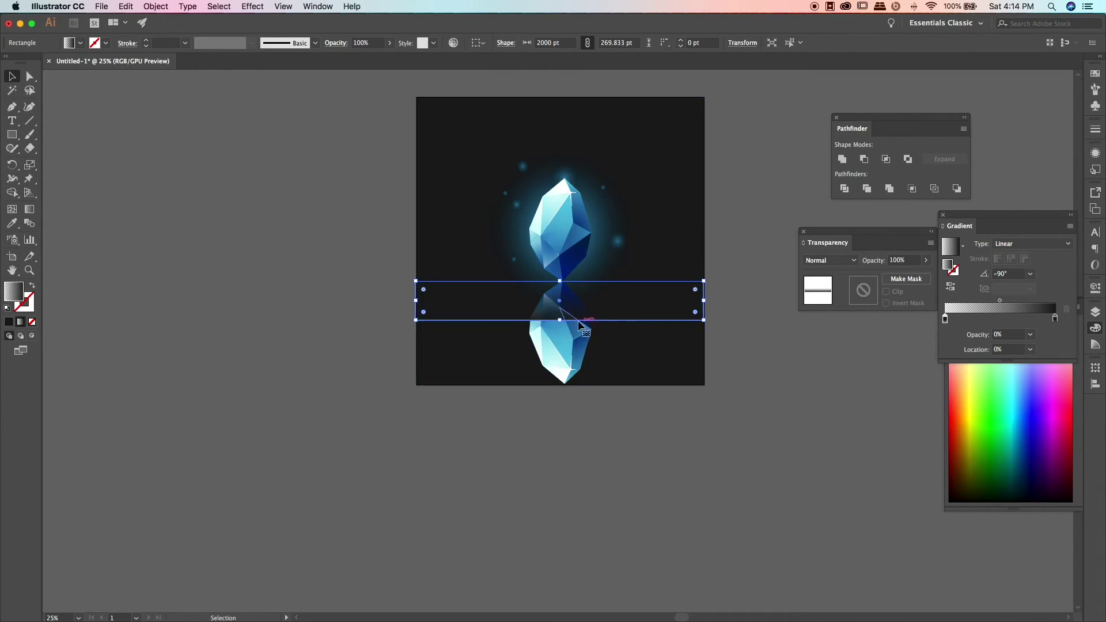
pyautogui.click(746, 410)
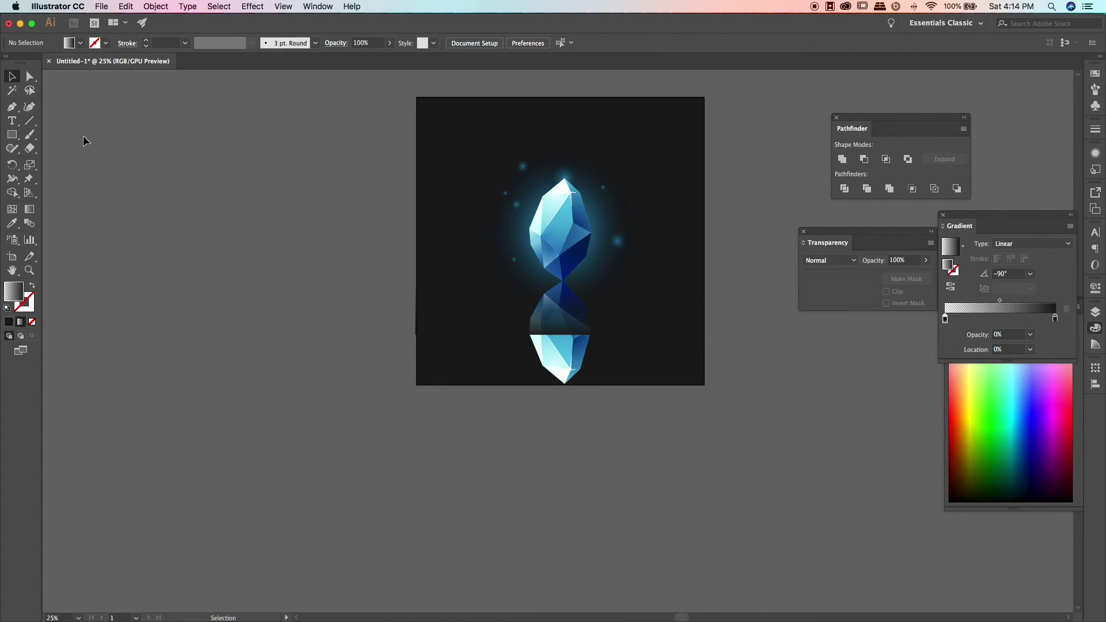
# Step: Draw a rectangle across the artboard's bottom filled with the dark background colour
pyautogui.press('m')
pyautogui.moveTo(704, 385); pyautogui.dragTo(416, 335)
pyautogui.press('i')
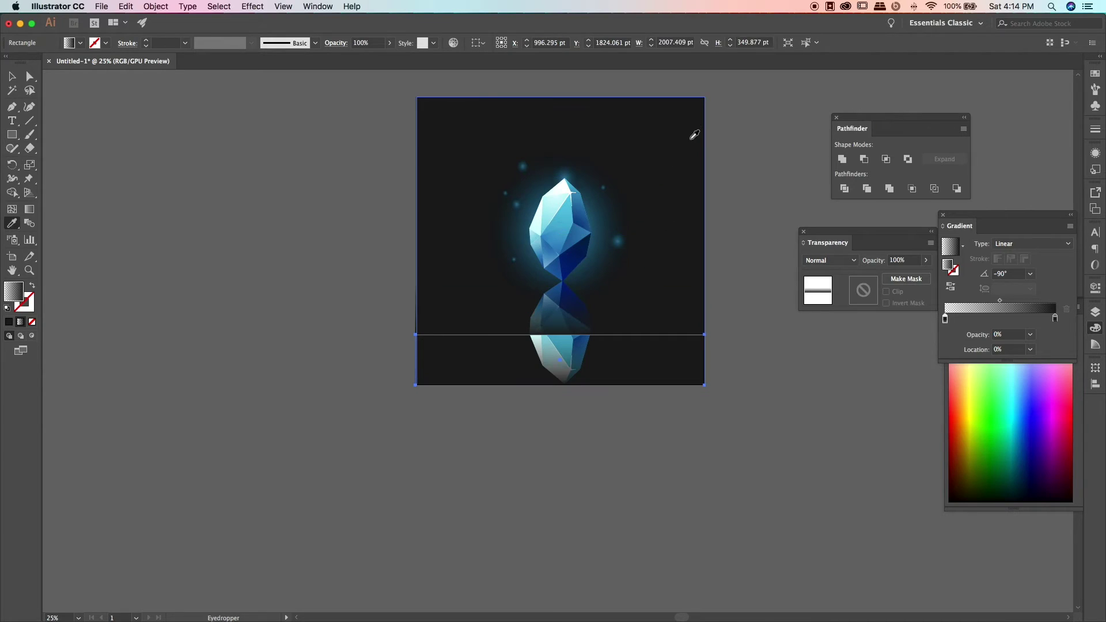
pyautogui.click(693, 136)
pyautogui.press('v')
pyautogui.click(223, 250)
# Step: Move the reflection fade's end stop to 79.1%
pyautogui.click(629, 323)
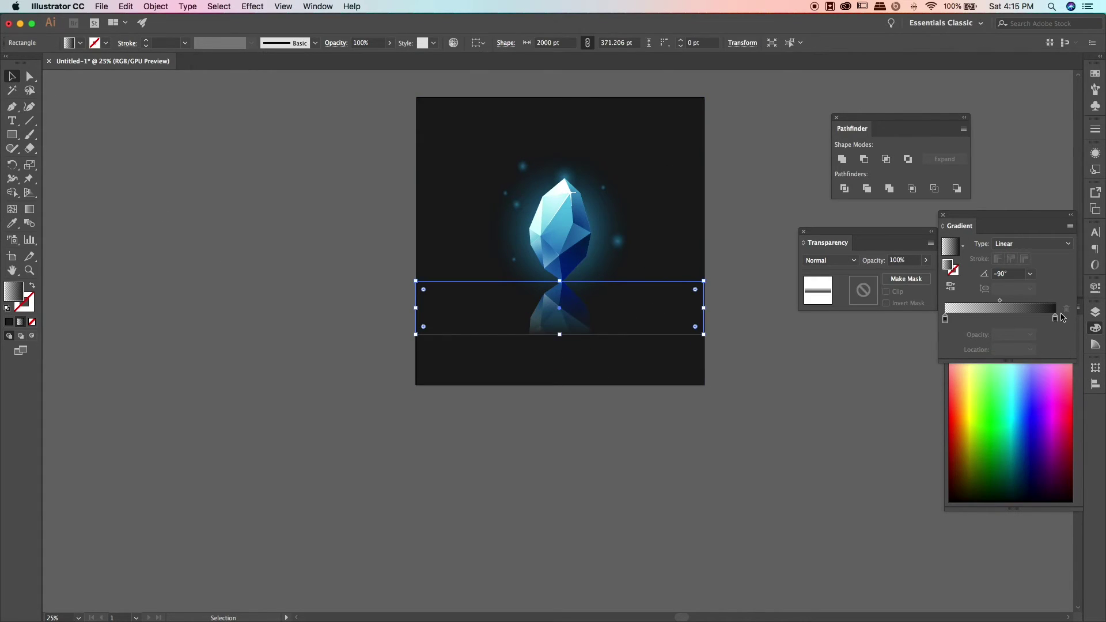
pyautogui.click(1039, 318)
pyautogui.moveTo(1039, 319); pyautogui.dragTo(1032, 318)
pyautogui.click(858, 399)
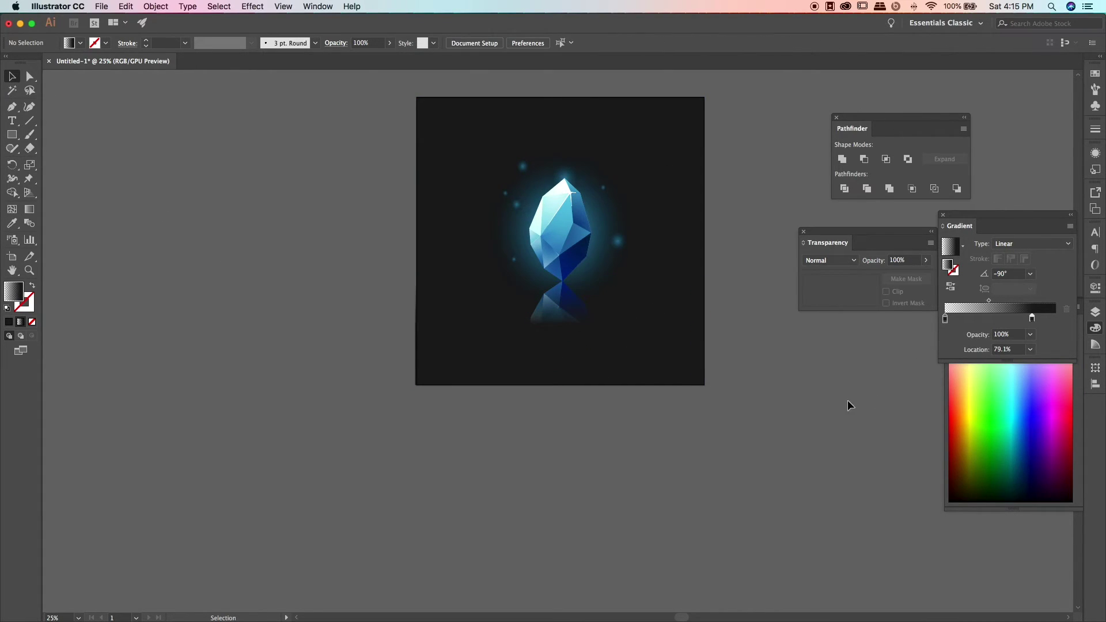
# Step: Make the fade radial, aimed straight down from the crystal, with an extra stop and end stop at 84.74%
pyautogui.click(661, 321)
pyautogui.click(1031, 244)
pyautogui.click(1020, 270)
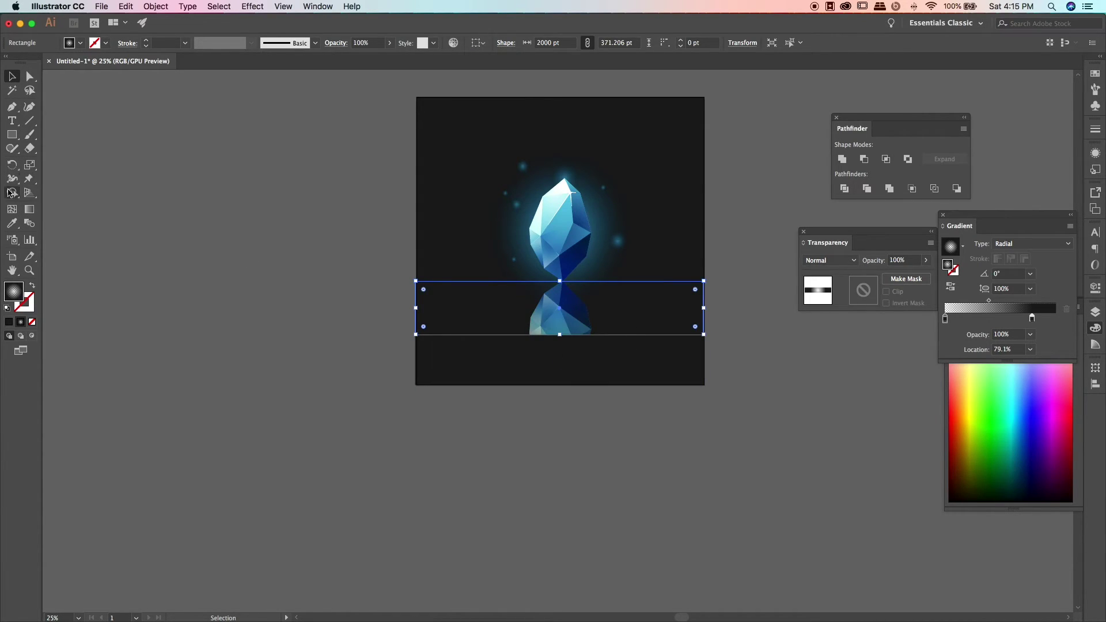
pyautogui.click(29, 209)
pyautogui.moveTo(567, 248); pyautogui.dragTo(566, 331)
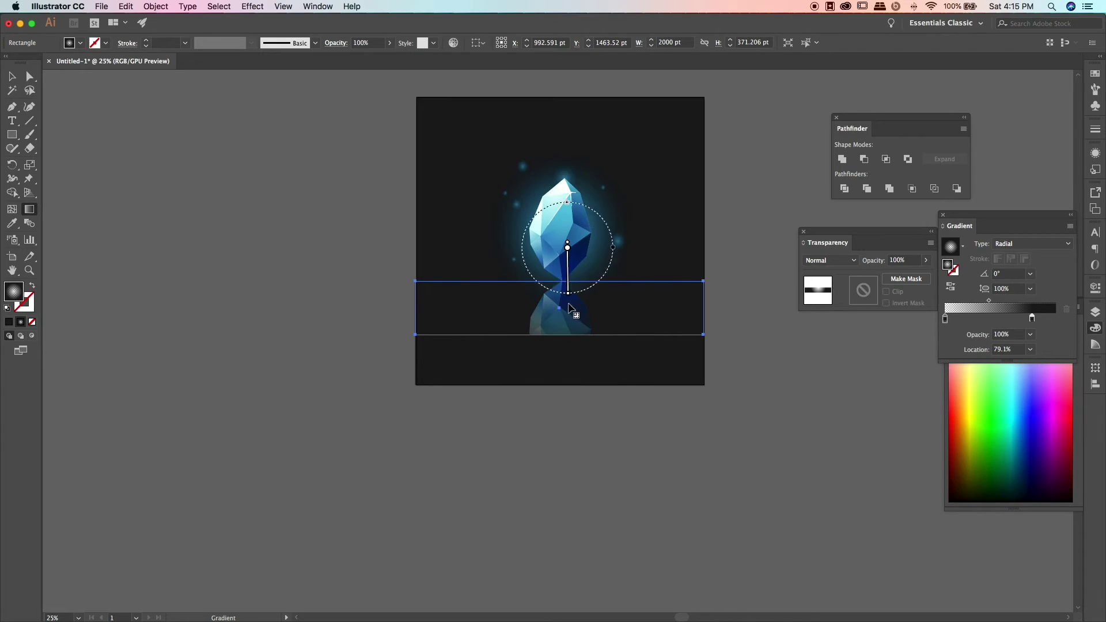
pyautogui.moveTo(558, 275); pyautogui.dragTo(561, 274)
pyautogui.click(565, 267)
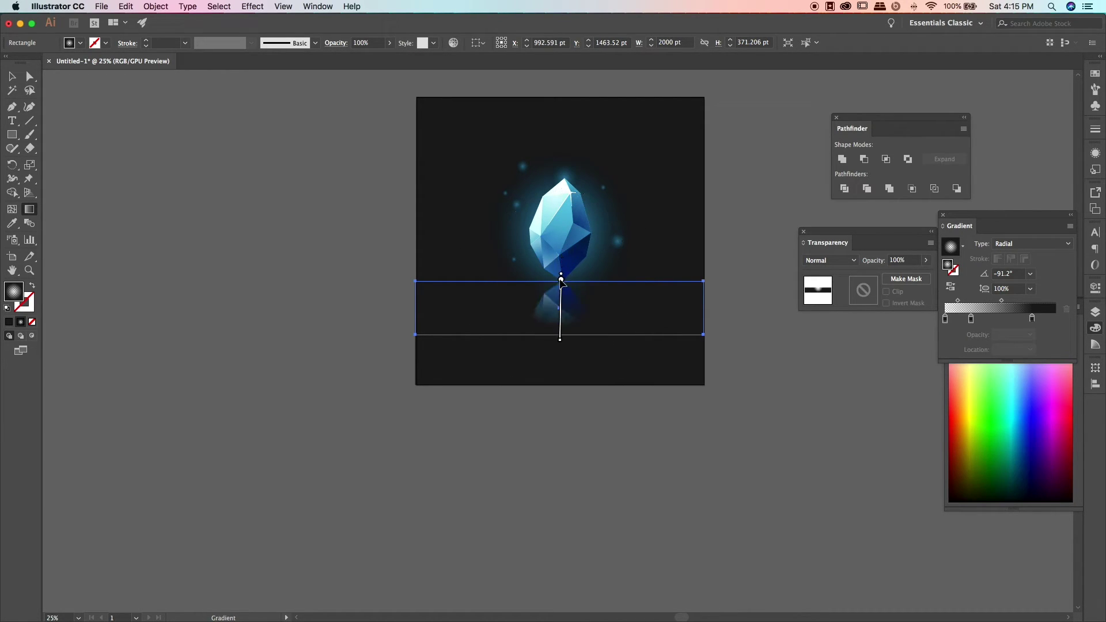
pyautogui.moveTo(1032, 318); pyautogui.dragTo(1038, 320)
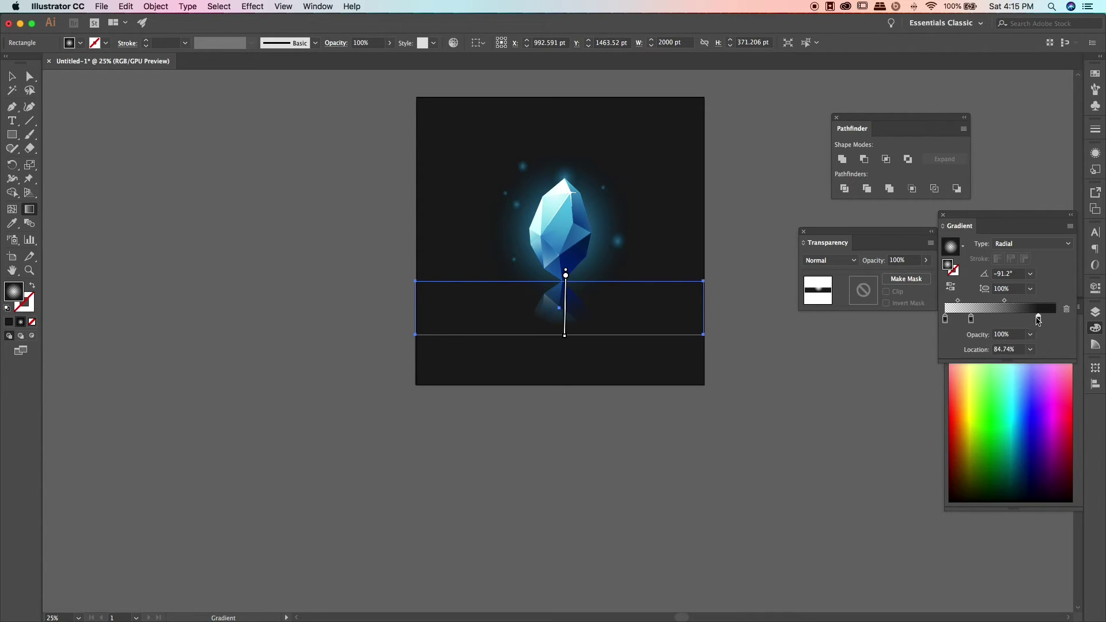
# Step: Move the dark bottom rectangle down below the artboard
pyautogui.press('v')
pyautogui.click(262, 242)
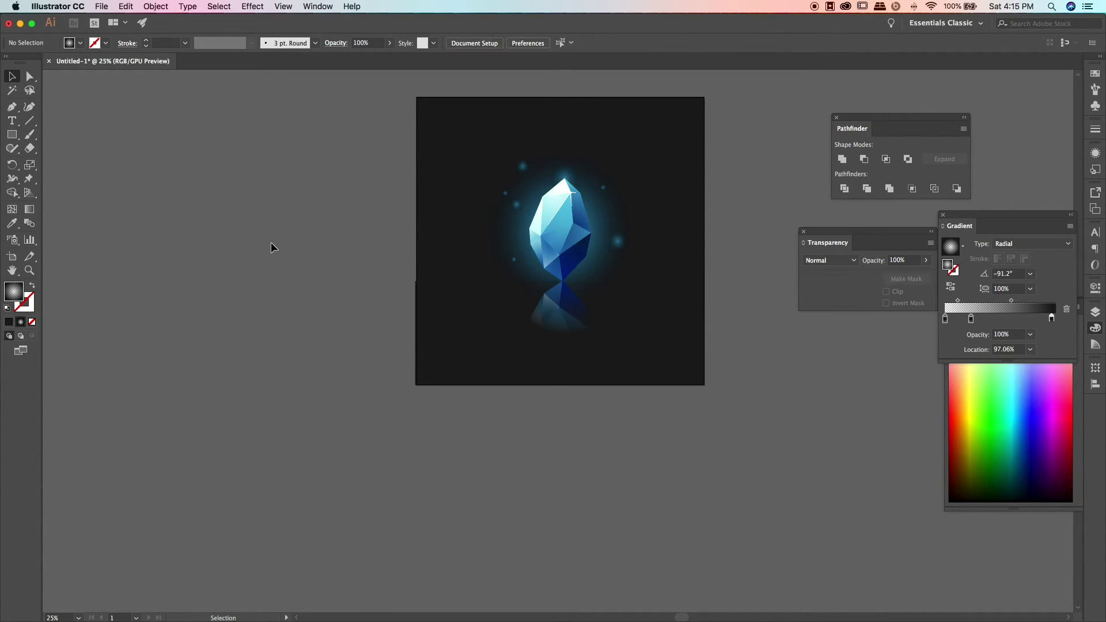
pyautogui.moveTo(649, 318); pyautogui.dragTo(666, 420)
# Step: Restore the dark bottom rectangle's position and select the reflection fade rectangle
pyautogui.press('cmd+z')
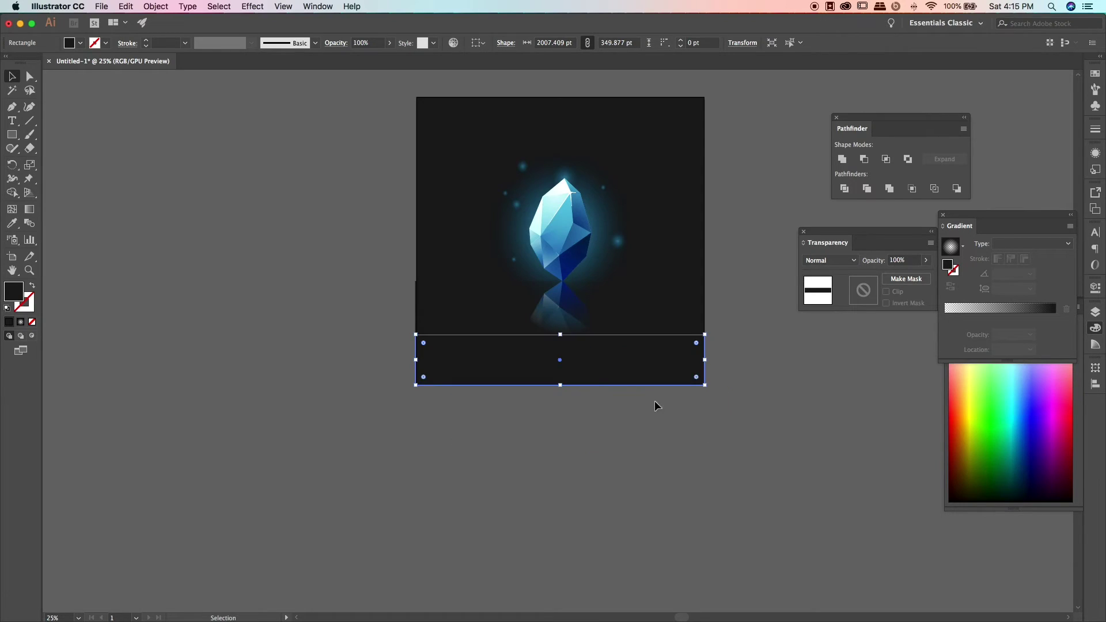
pyautogui.click(654, 402)
pyautogui.moveTo(559, 359)
pyautogui.mouseDown()
pyautogui.moveTo(557, 332)
pyautogui.moveTo(561, 368)
pyautogui.mouseUp()
pyautogui.click(549, 448)
pyautogui.click(632, 306)
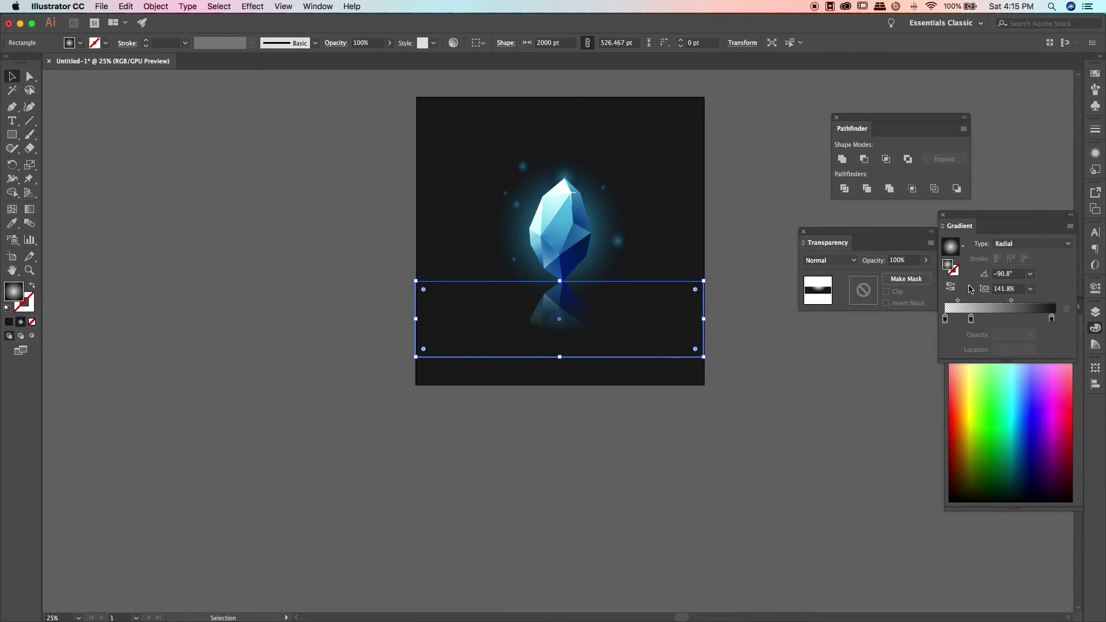
# Step: Remove the fade's middle stop and redraw the radial fade down from the crystal's base
pyautogui.moveTo(971, 319); pyautogui.dragTo(936, 336)
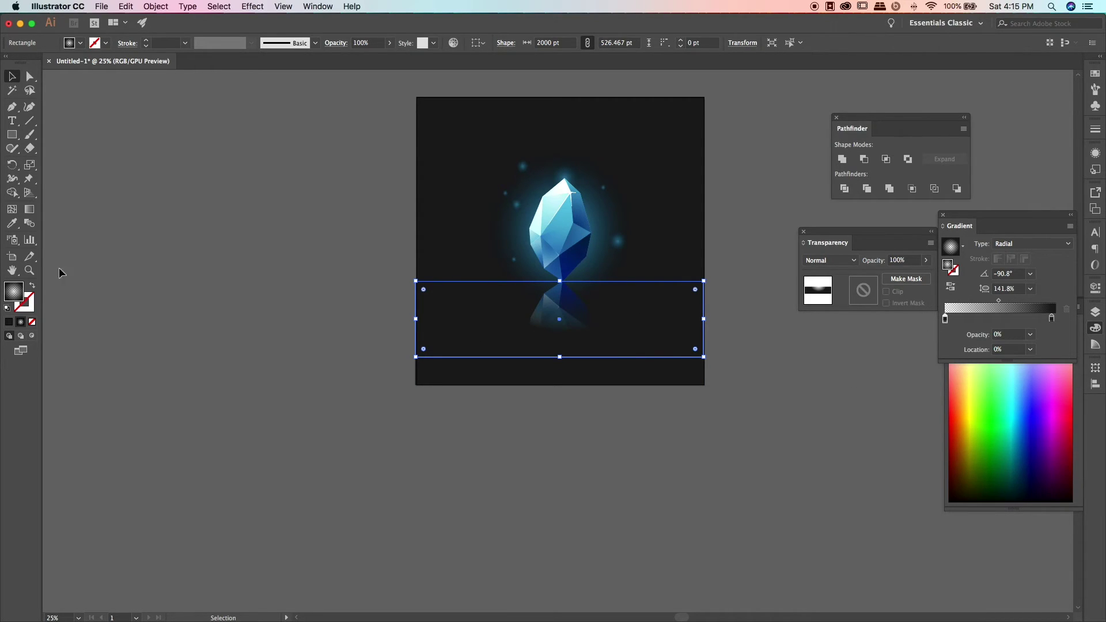
pyautogui.press('g')
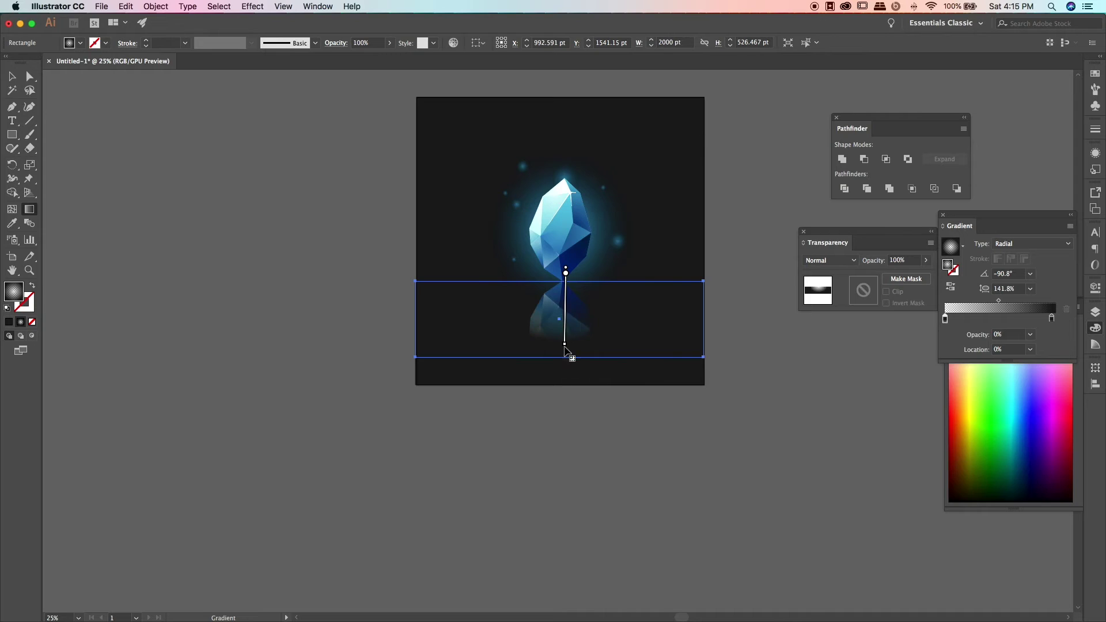
pyautogui.moveTo(565, 349); pyautogui.dragTo(564, 361)
pyautogui.moveTo(567, 400); pyautogui.dragTo(567, 375)
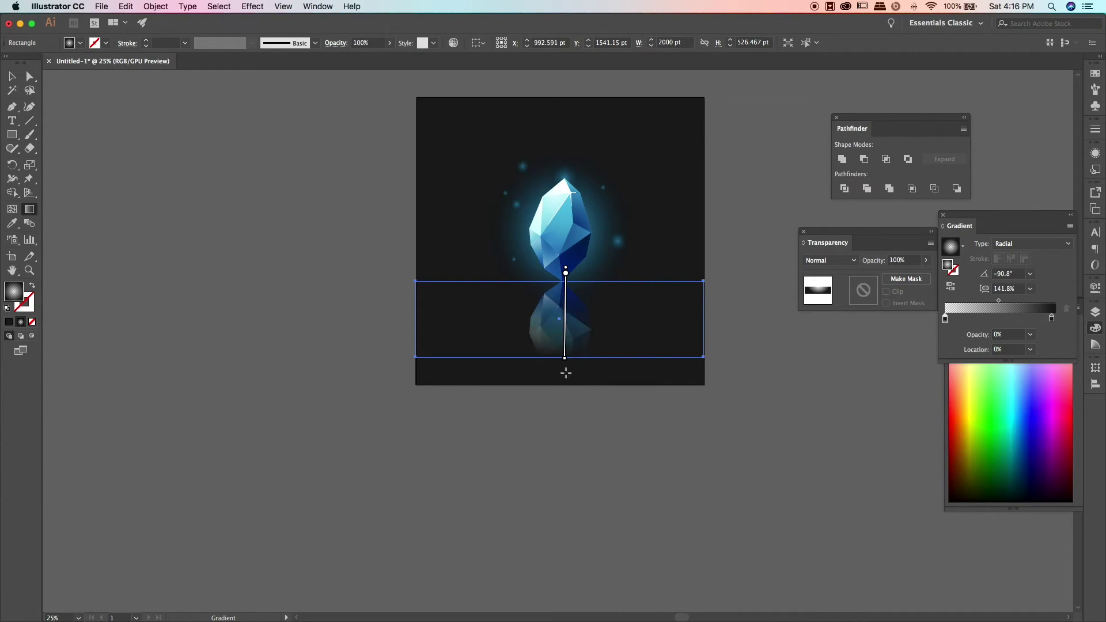
pyautogui.press('super+z')
pyautogui.press('super+shift+z')
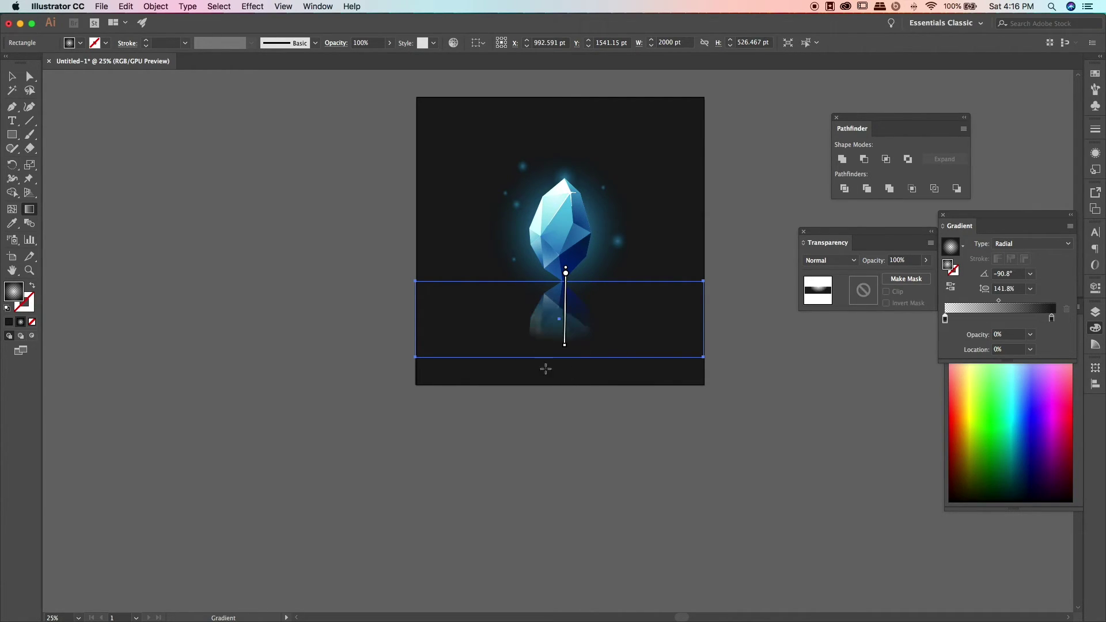
pyautogui.click(12, 75)
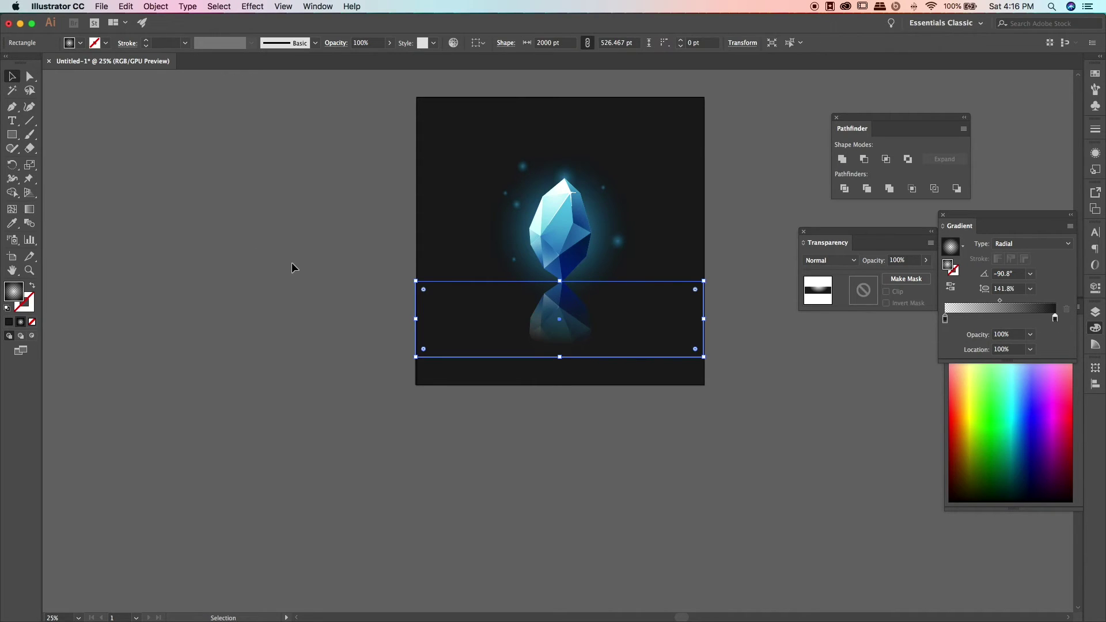
pyautogui.click(206, 157)
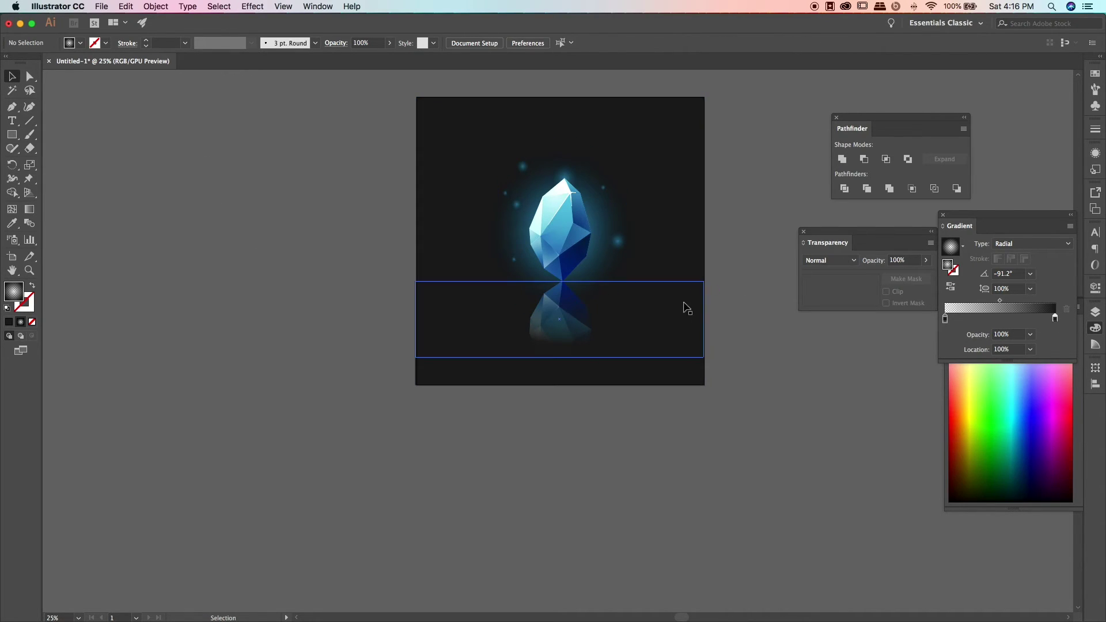
# Step: Redraw the reflection fade from the crystal downward with its midpoint at 38.73%
pyautogui.click(646, 316)
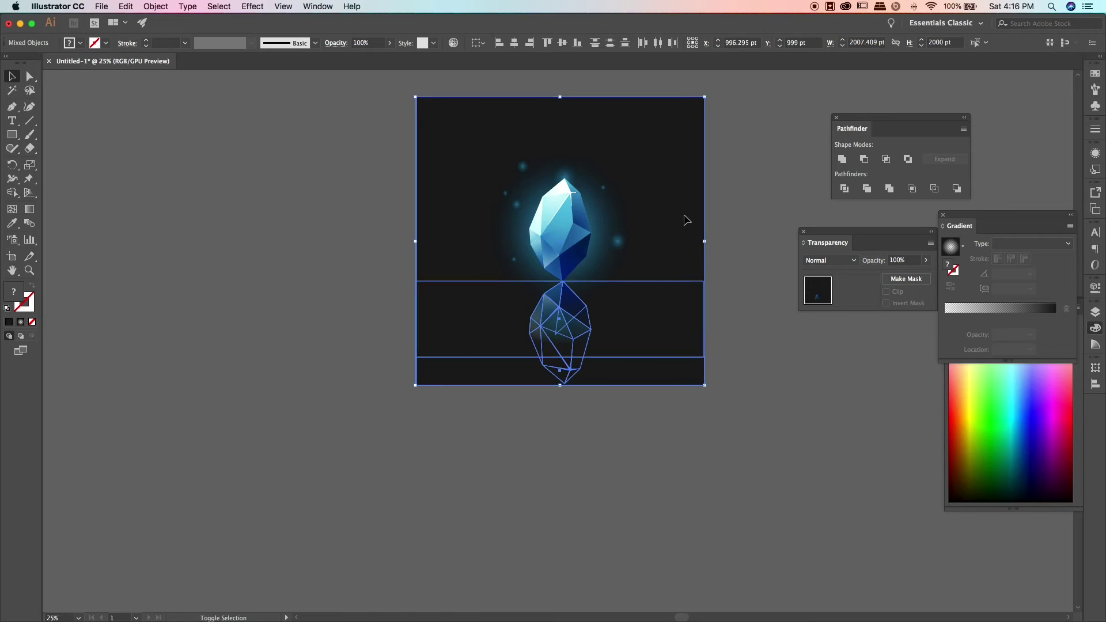
pyautogui.click(804, 489)
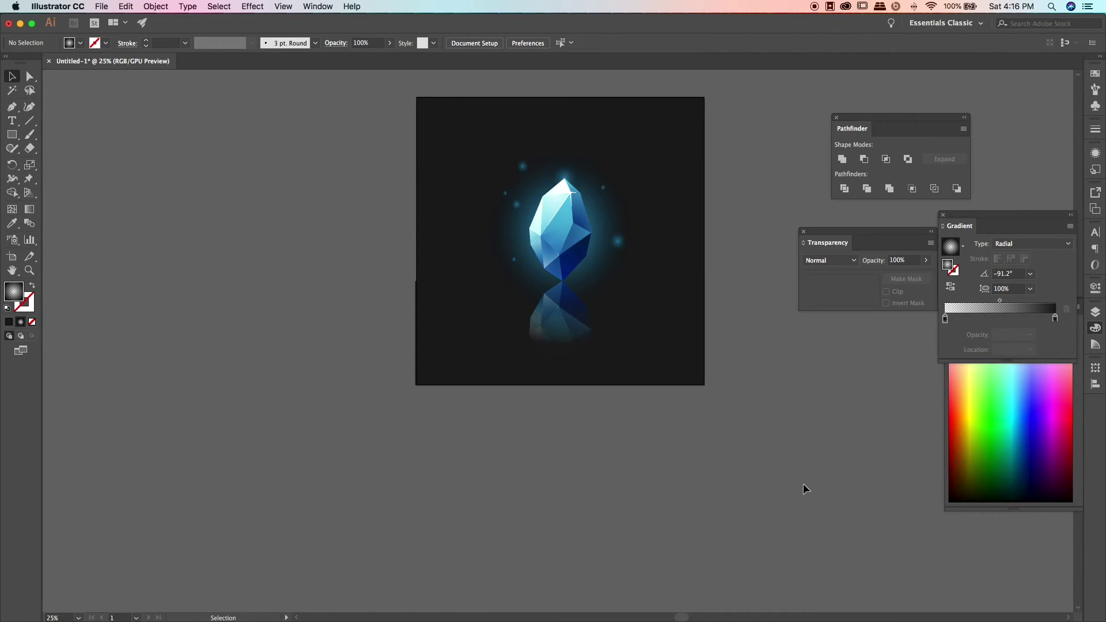
pyautogui.click(641, 314)
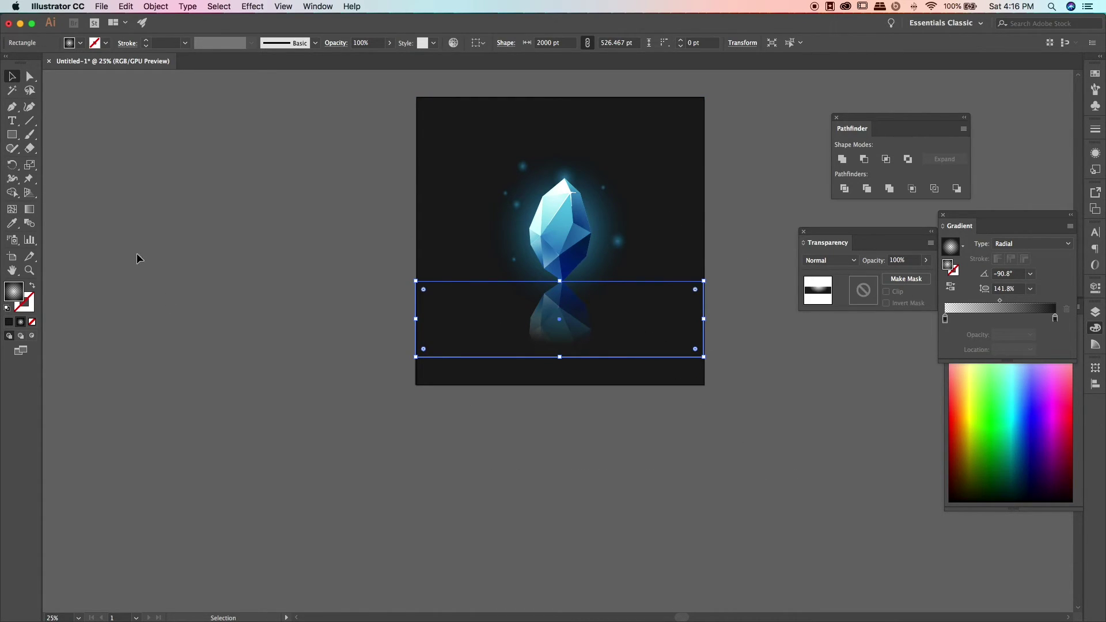
pyautogui.click(30, 212)
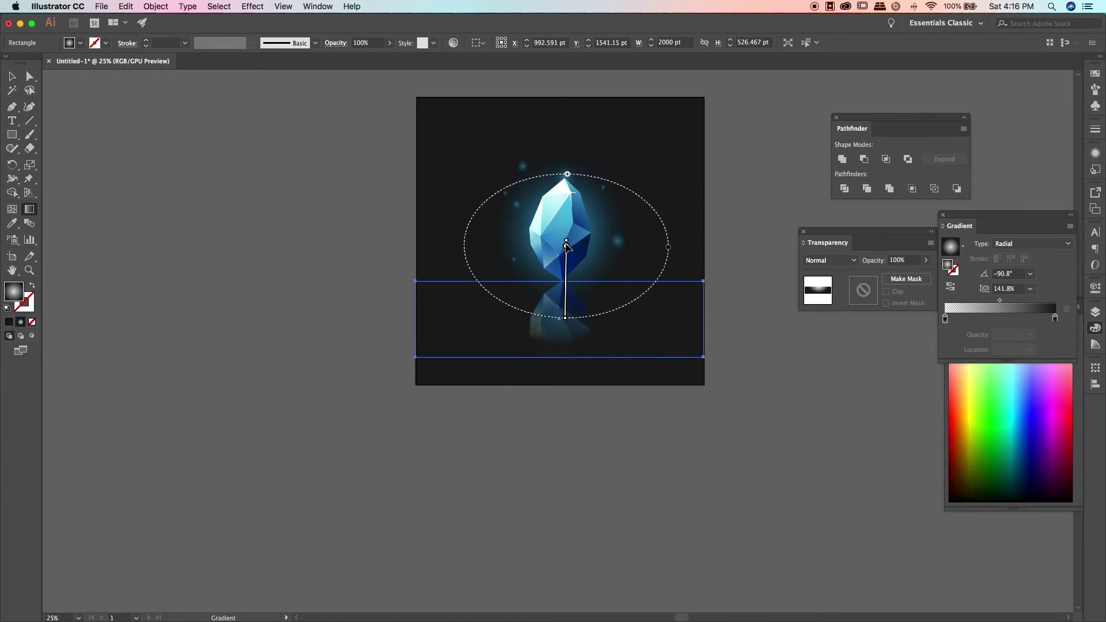
pyautogui.moveTo(565, 220); pyautogui.dragTo(564, 295)
pyautogui.moveTo(565, 366); pyautogui.dragTo(565, 398)
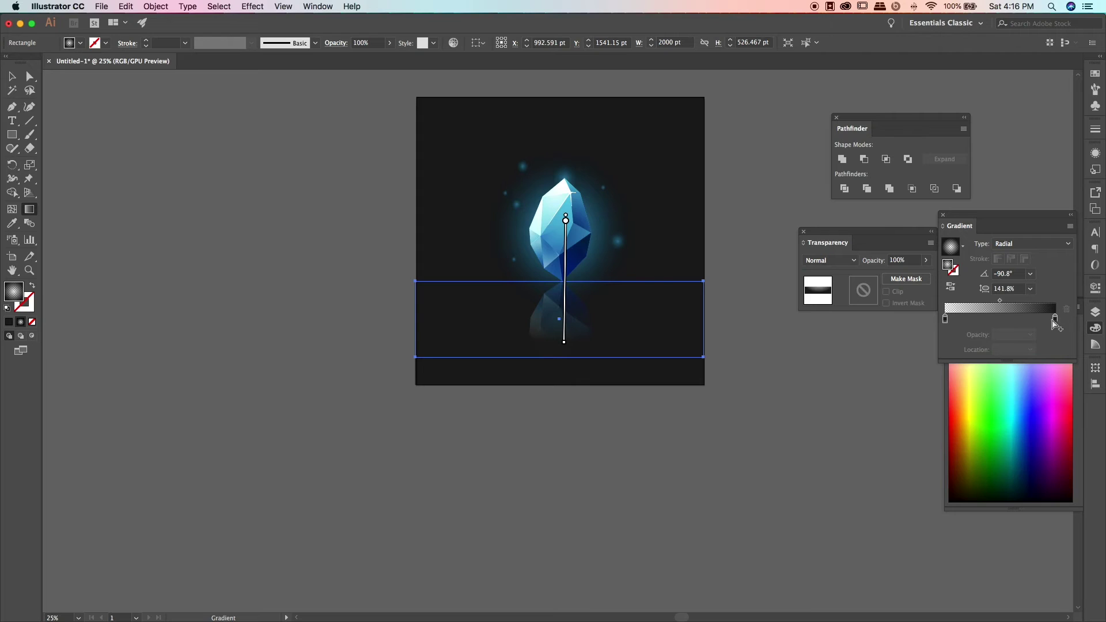
pyautogui.moveTo(1004, 304); pyautogui.dragTo(990, 311)
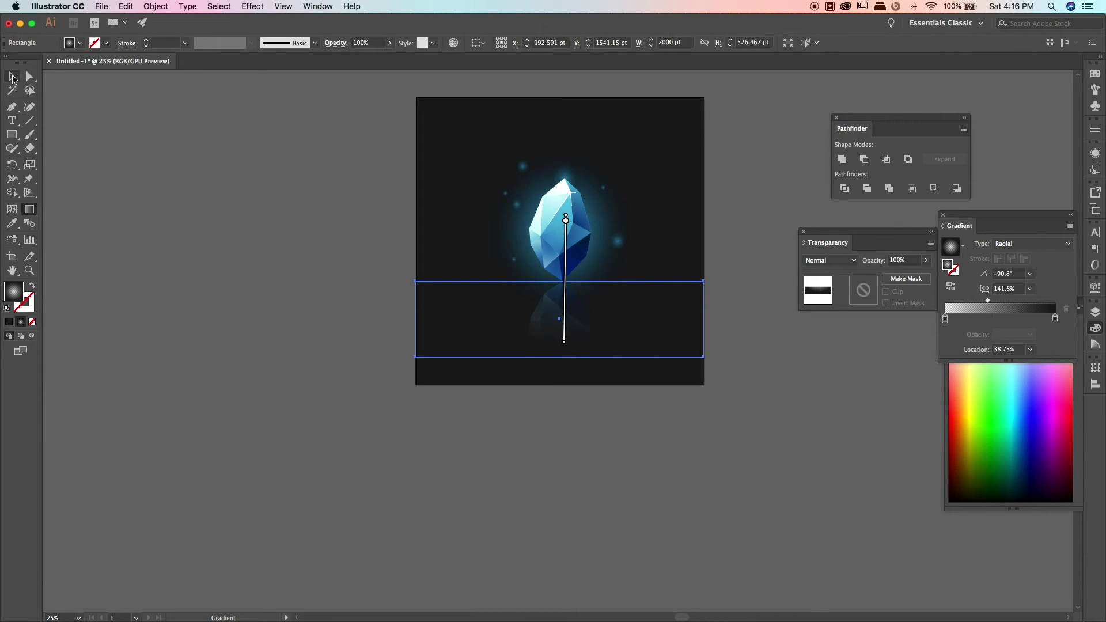
pyautogui.click(13, 78)
pyautogui.click(232, 204)
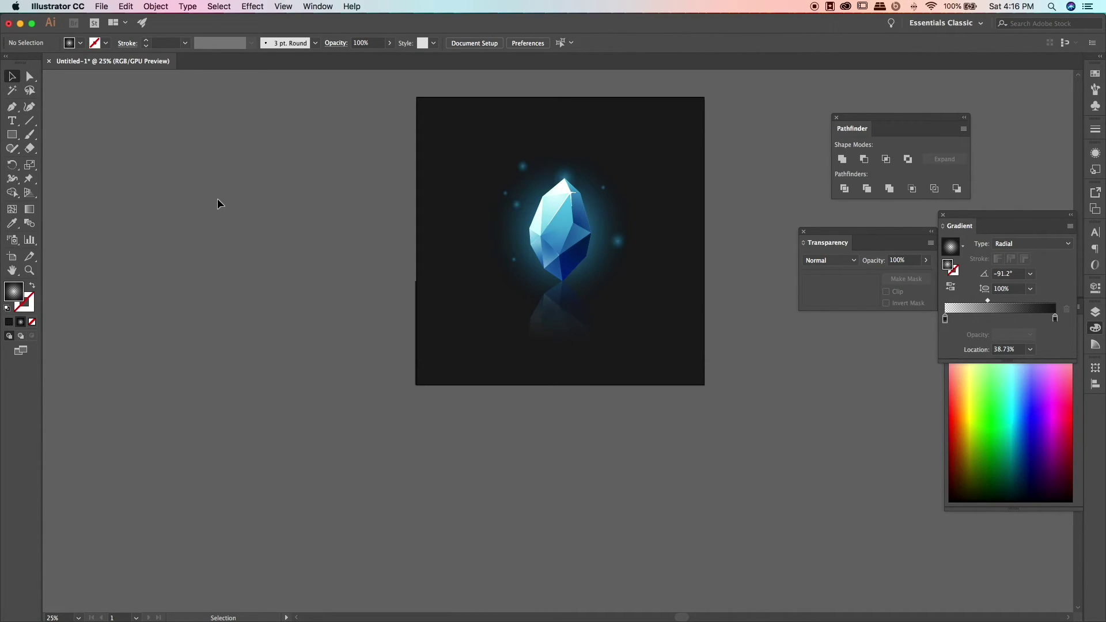
# Step: Select the reflection objects without the large circle and make them an opacity mask
pyautogui.press('super+equal')
pyautogui.press('super+equal')
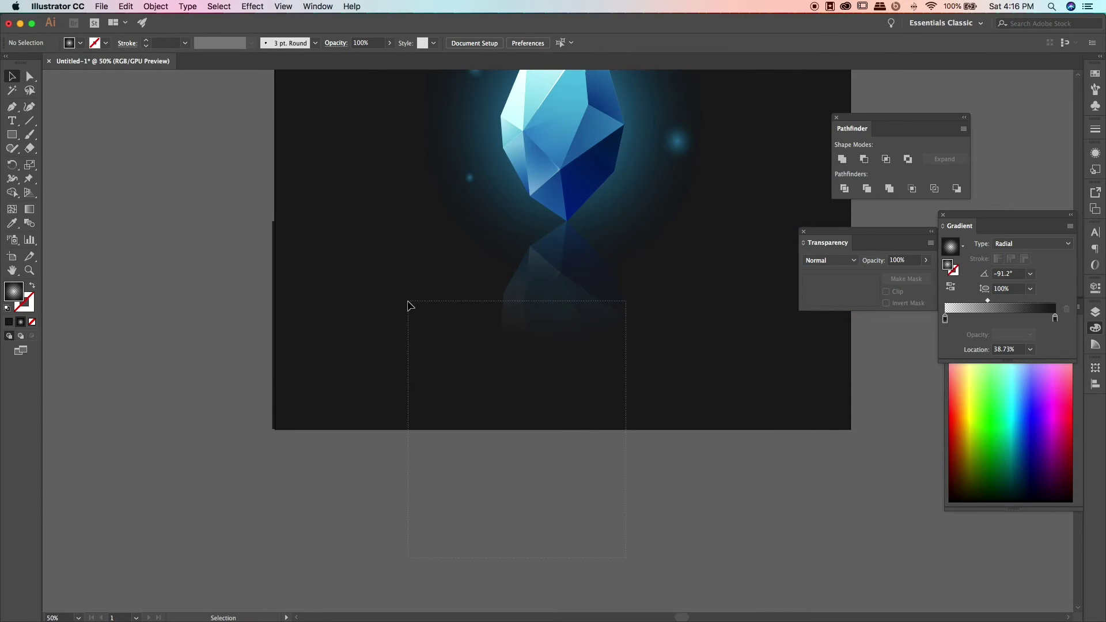
pyautogui.moveTo(408, 305); pyautogui.dragTo(410, 309)
pyautogui.keyDown('shift'); pyautogui.click(504, 229); pyautogui.keyUp('shift')
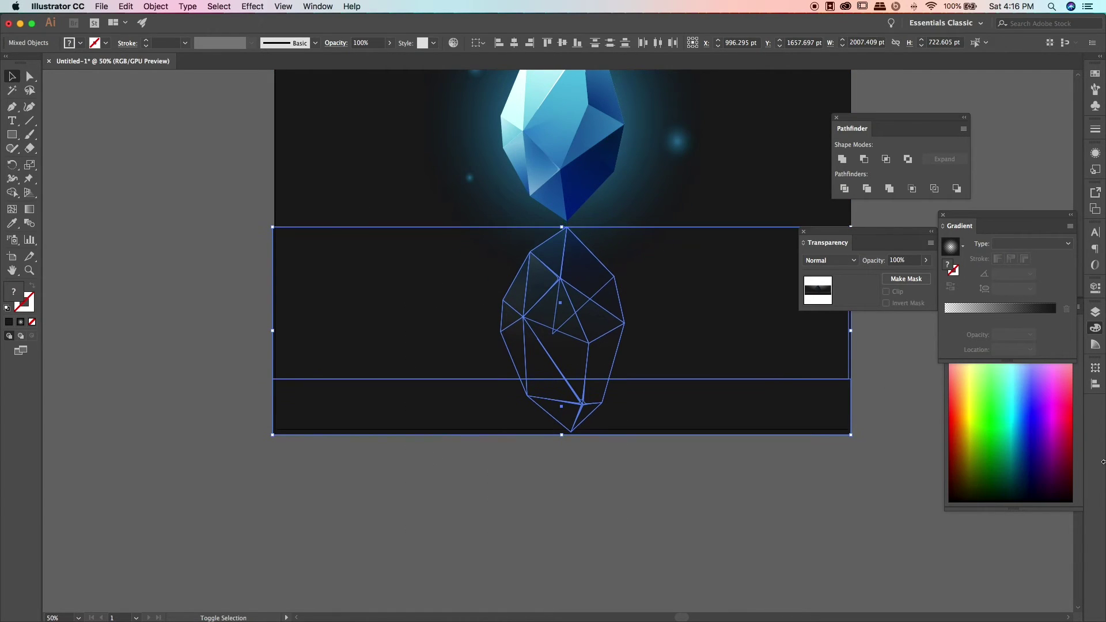
pyautogui.click(634, 439)
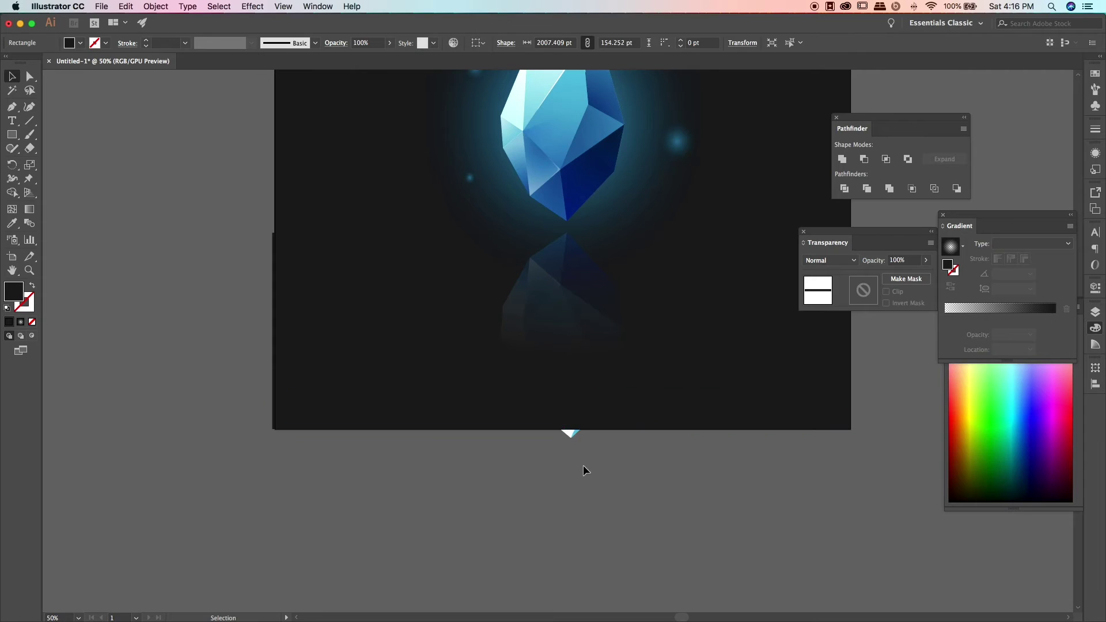
pyautogui.scroll(3, 605, 501)
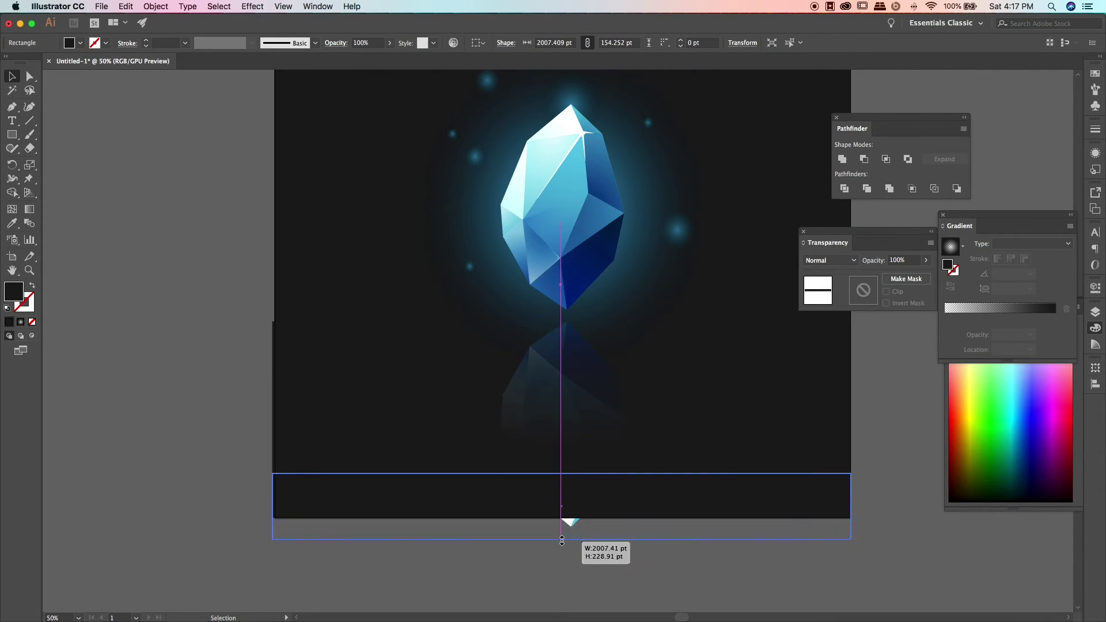
# Step: Resize the dark bottom rectangle covering the artboard's lower strip beneath the reflection
pyautogui.moveTo(562, 517); pyautogui.dragTo(563, 321)
pyautogui.press('.')
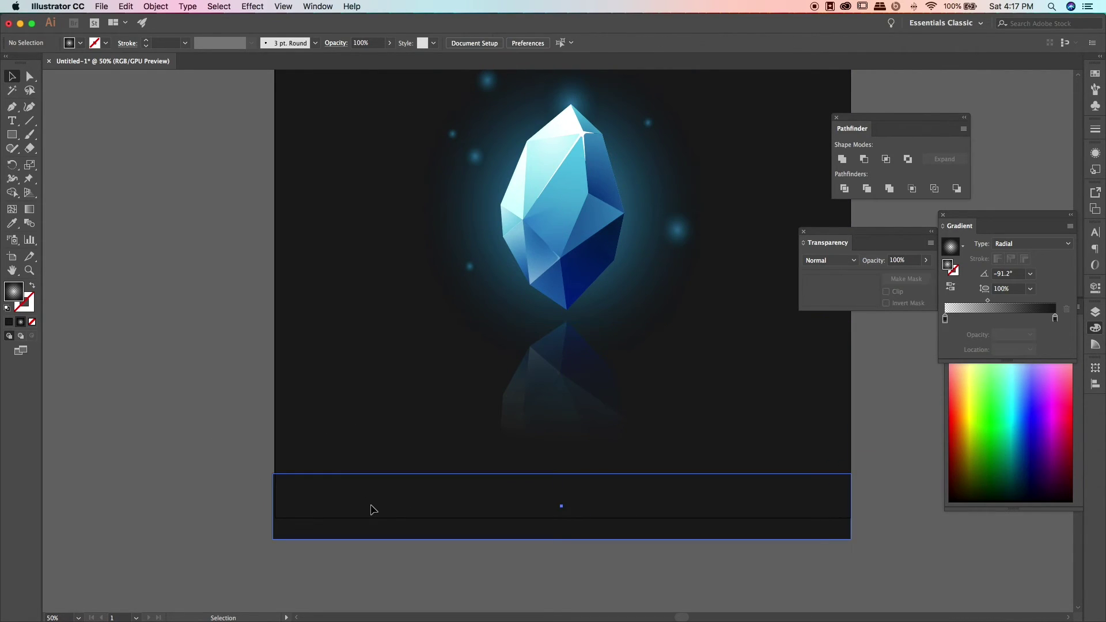
pyautogui.click(190, 480)
pyautogui.press('super+minus')
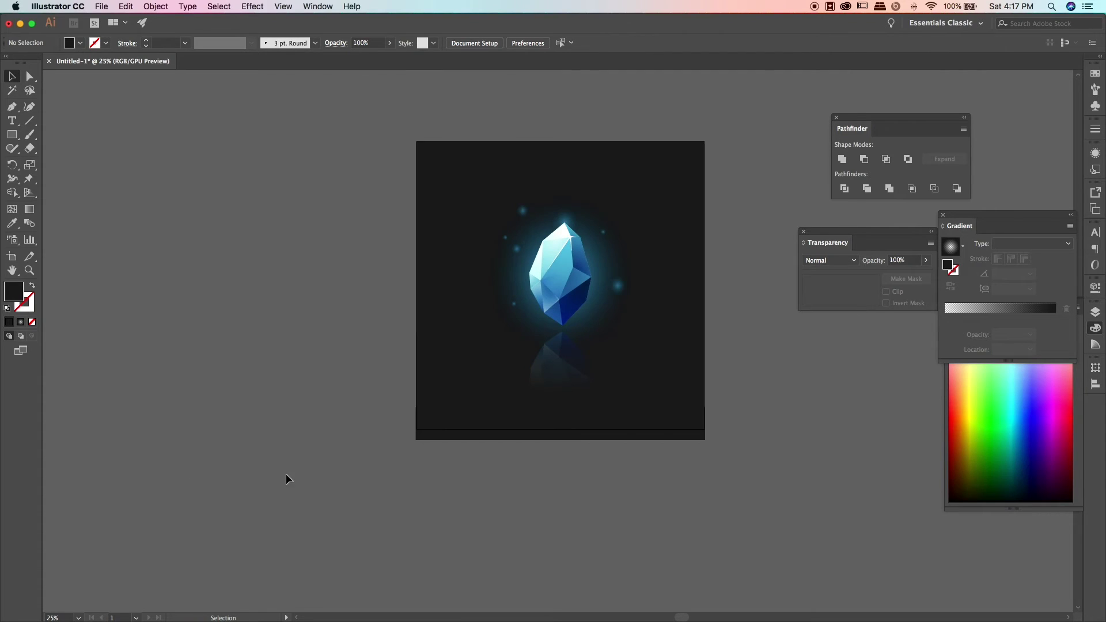
# Step: Pen-draw a small chip on the central facet and give it a facet's blue gradient
pyautogui.press('super+plus')
pyautogui.press('super+plus')
pyautogui.press('super+plus')
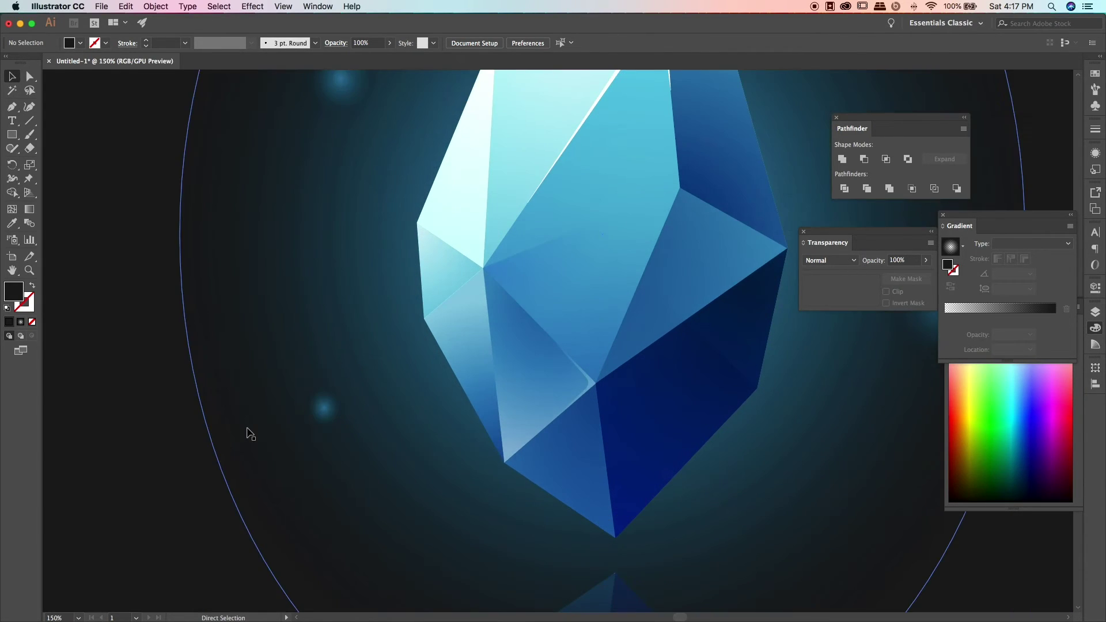
pyautogui.moveTo(464, 375); pyautogui.dragTo(382, 497)
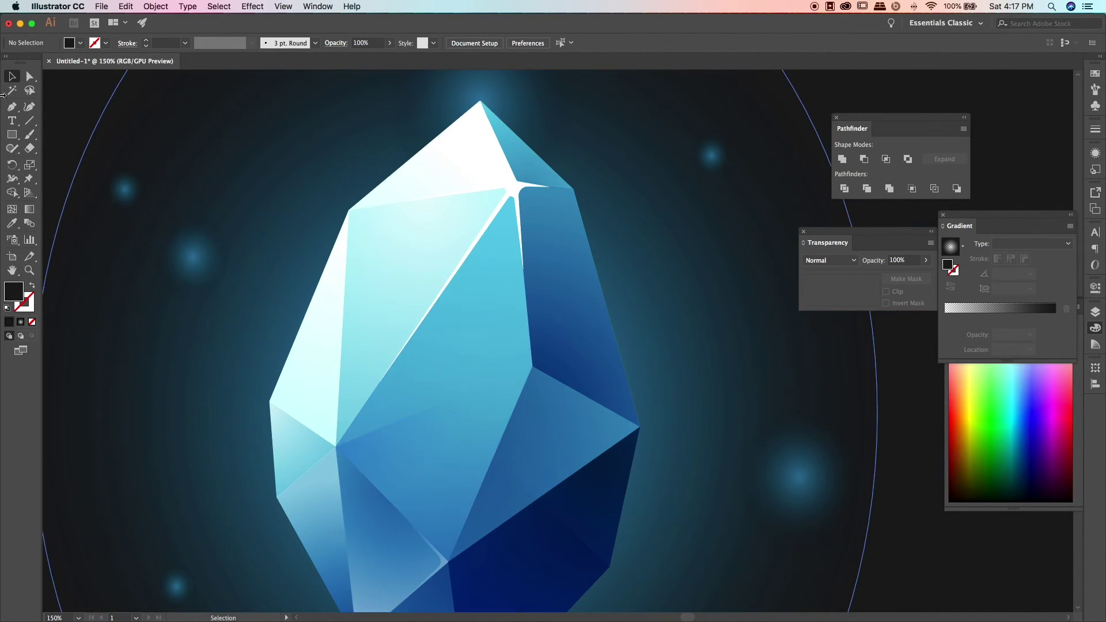
pyautogui.press('p')
pyautogui.click(505, 438)
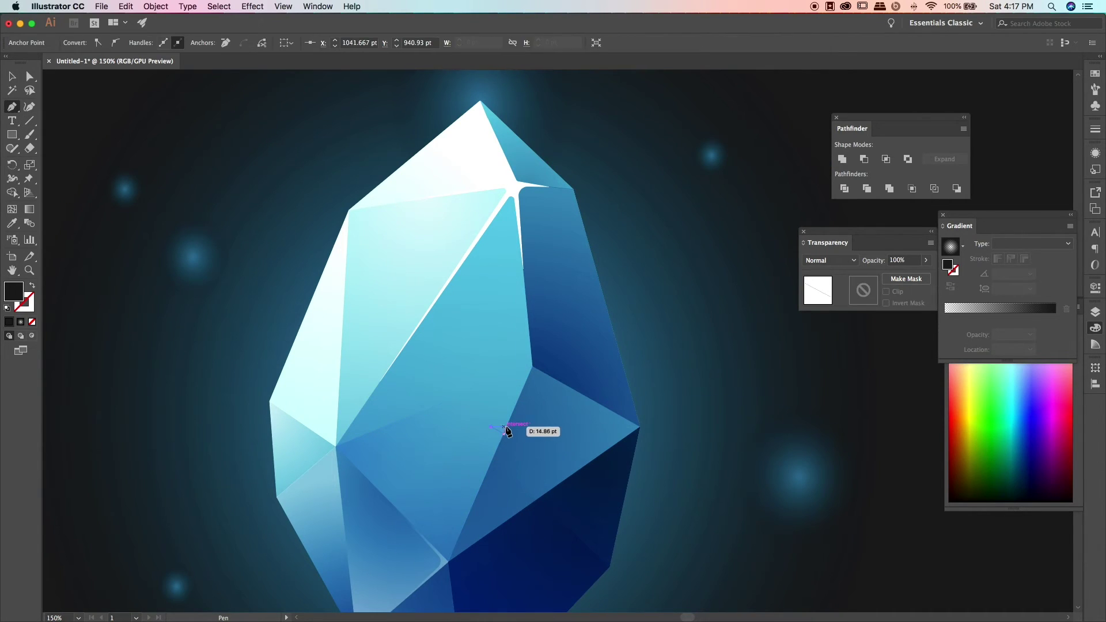
pyautogui.click(507, 429)
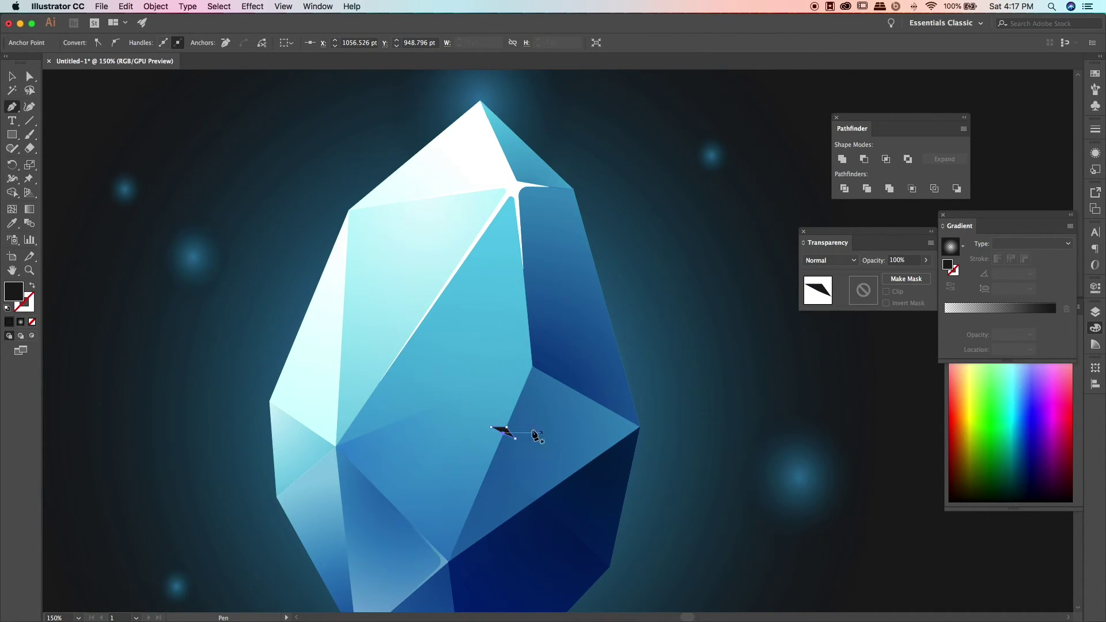
pyautogui.press('i')
pyautogui.click(580, 321)
# Step: Review the first chip, then pen-draw a second chip shape just below it
pyautogui.press('g')
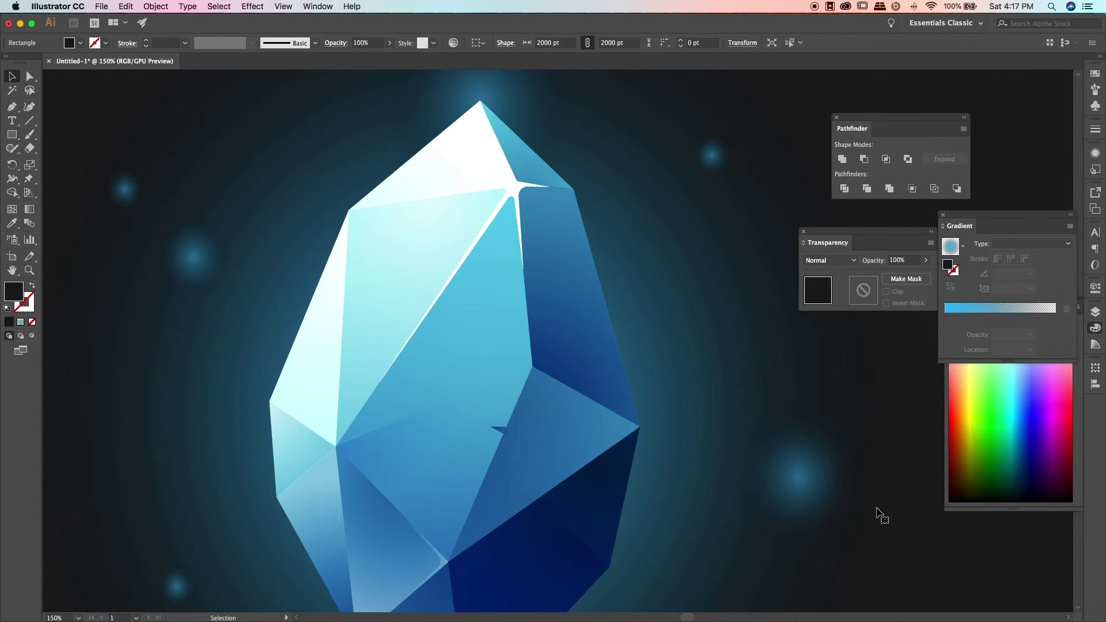
pyautogui.press('v')
pyautogui.click(507, 429)
pyautogui.click(496, 439)
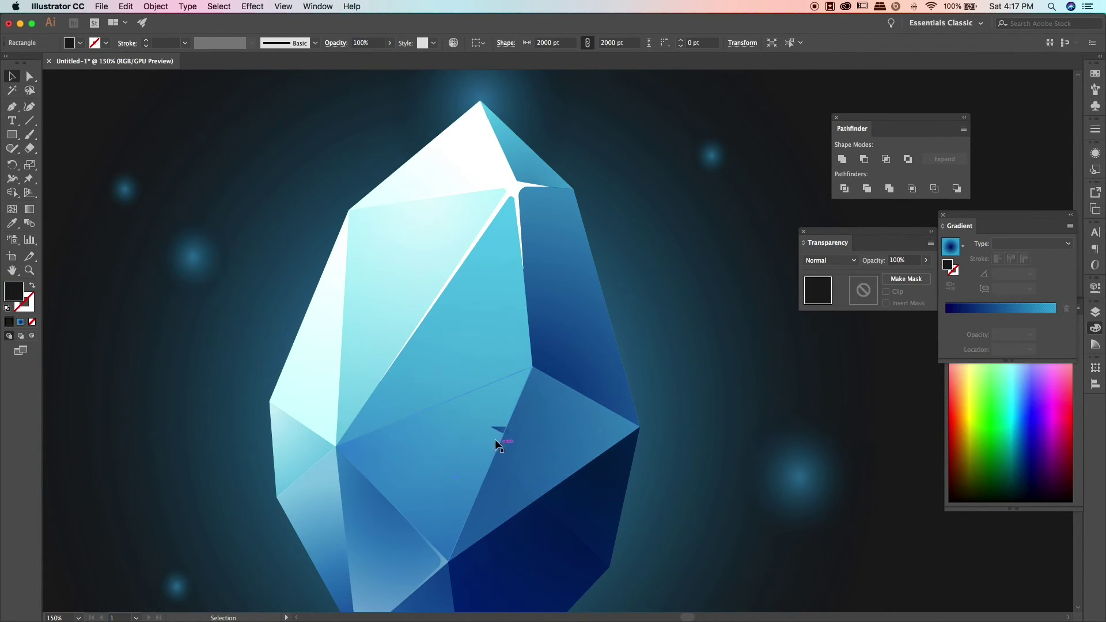
pyautogui.click(884, 556)
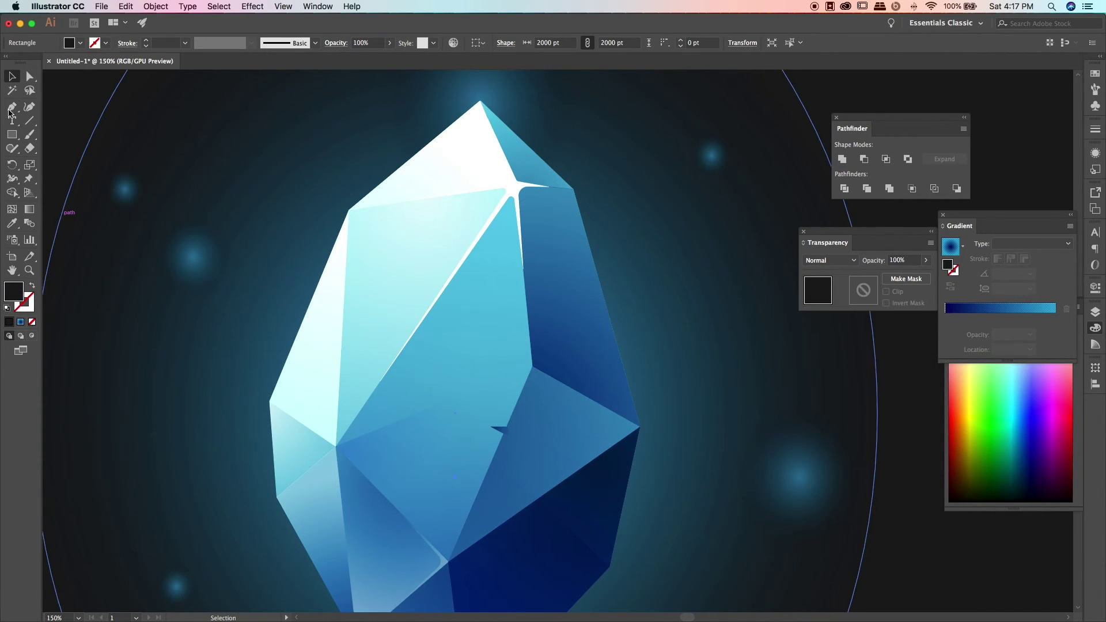
pyautogui.press('p')
pyautogui.click(497, 449)
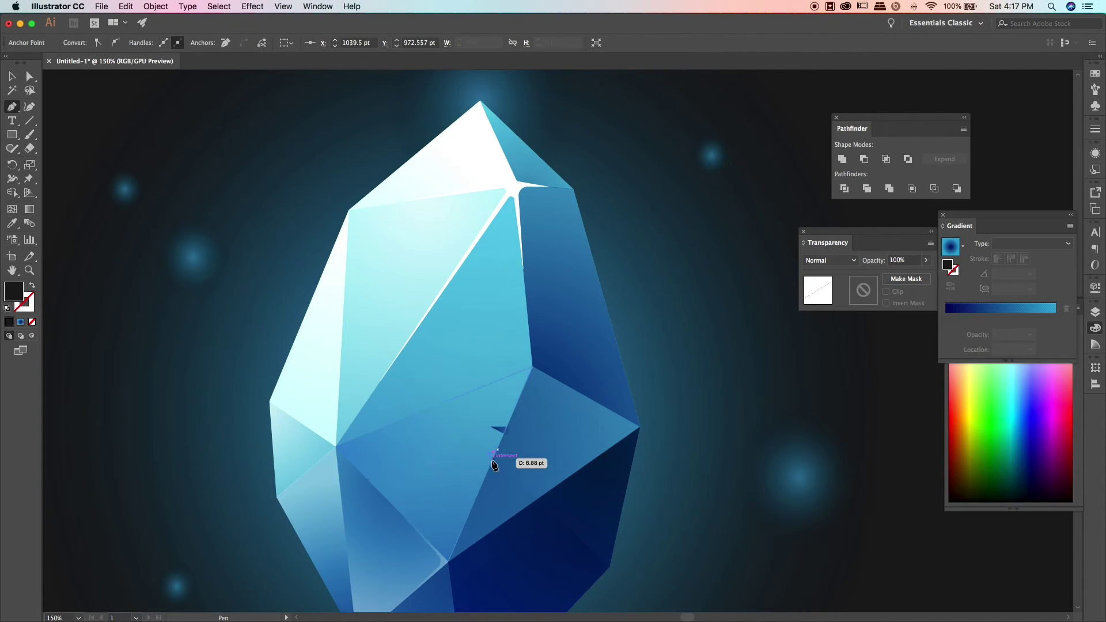
pyautogui.click(490, 467)
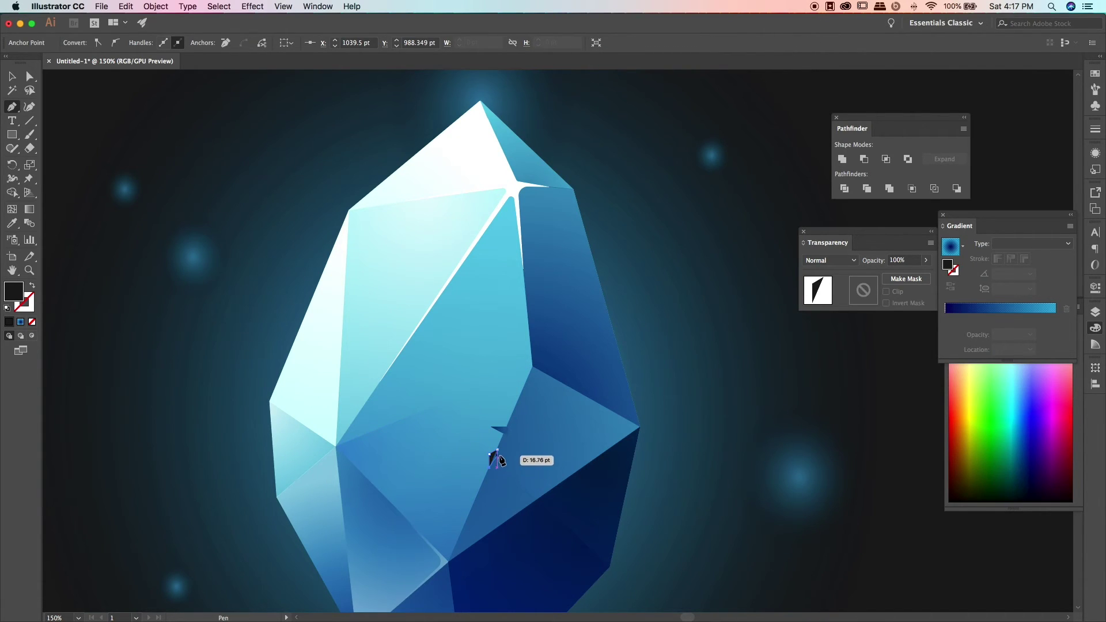
# Step: Copy the facet's gradient onto the second chip and zoom in closer on both chips
pyautogui.click(334, 363)
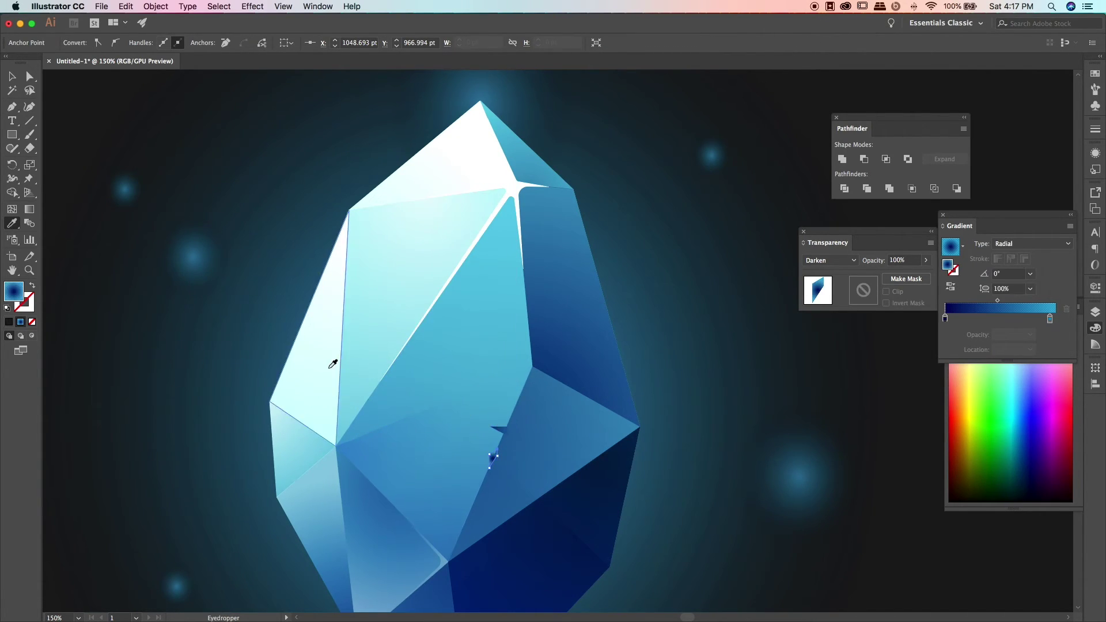
pyautogui.press('g')
pyautogui.click(13, 75)
pyautogui.click(623, 340)
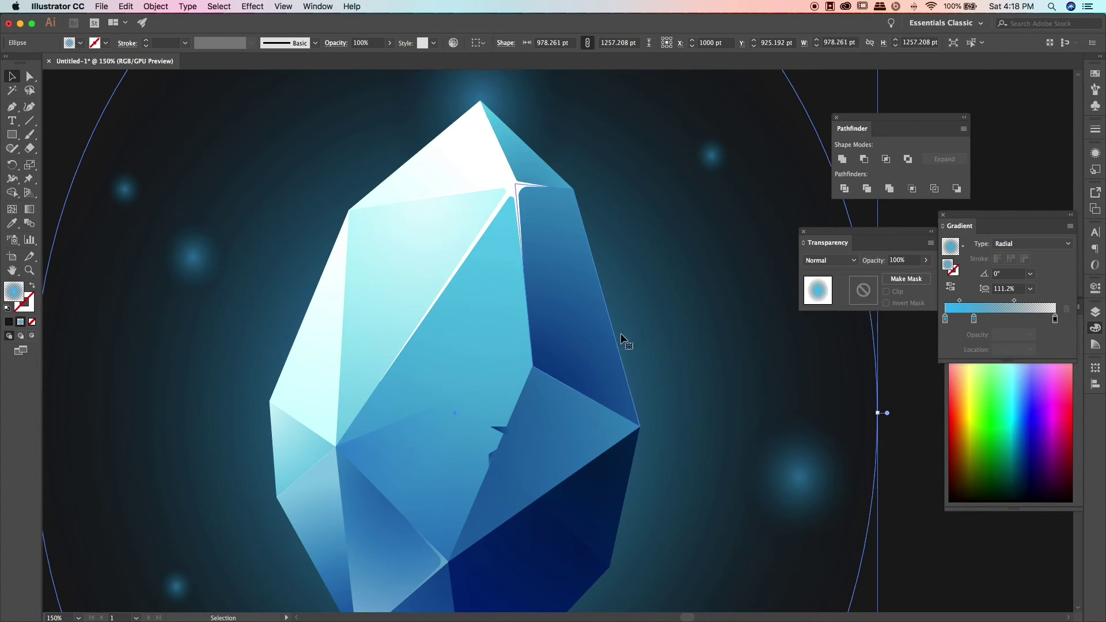
pyautogui.click(497, 463)
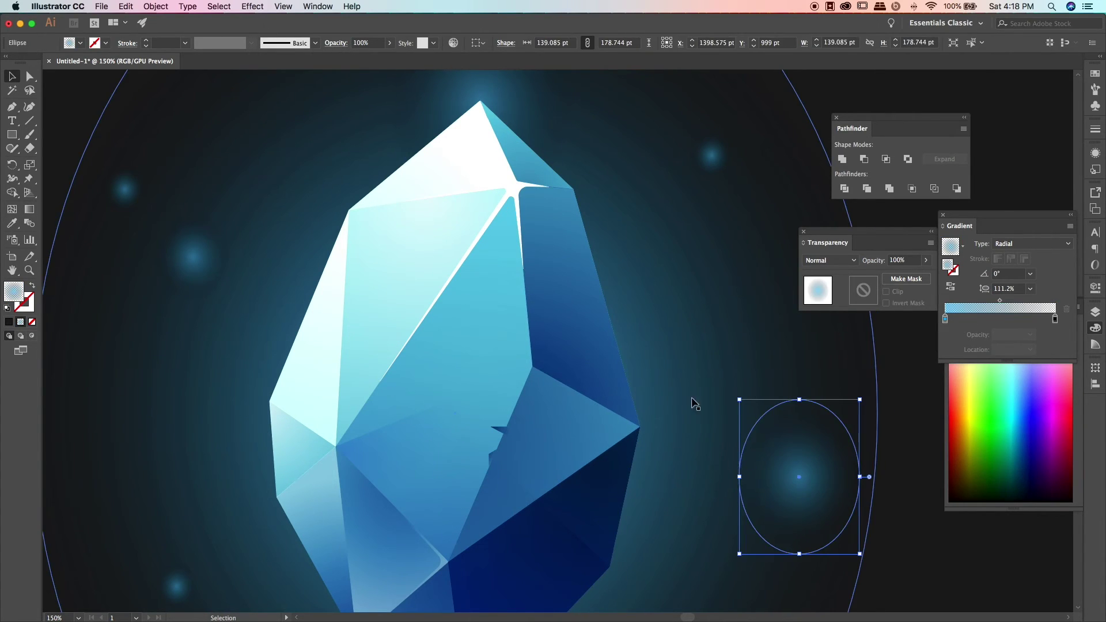
pyautogui.click(693, 375)
pyautogui.press('super+minus')
pyautogui.press('super+plus')
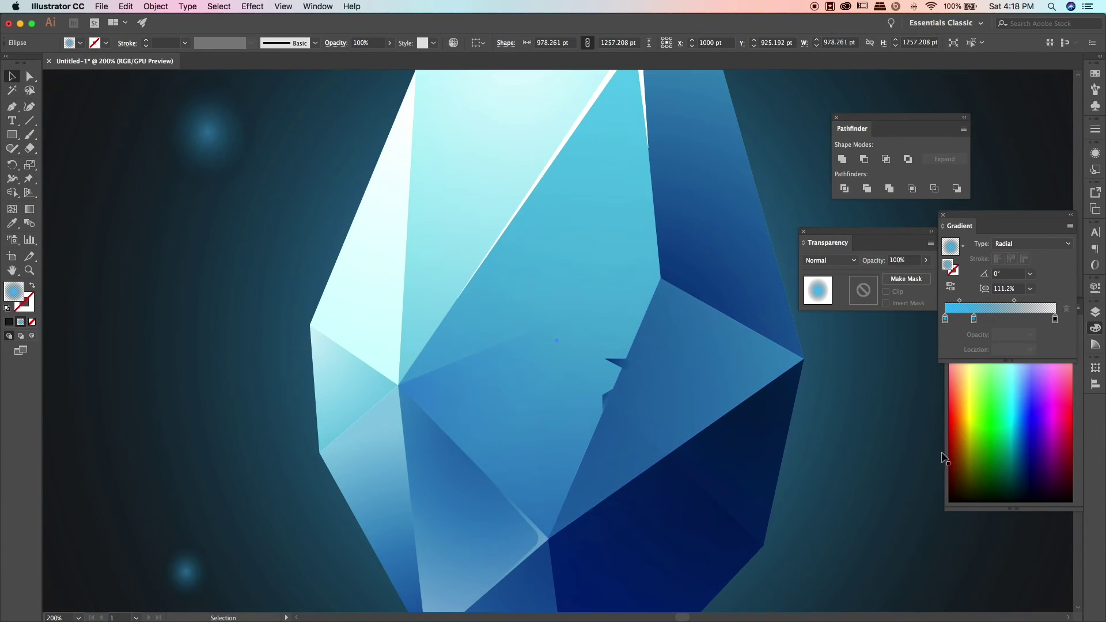
# Step: Select both chips, eyedrop the facet's Normal-blend appearance onto them, and adjust their opacity
pyautogui.click(606, 360)
pyautogui.keyDown('shift'); pyautogui.click(609, 393); pyautogui.keyUp('shift')
pyautogui.press('i')
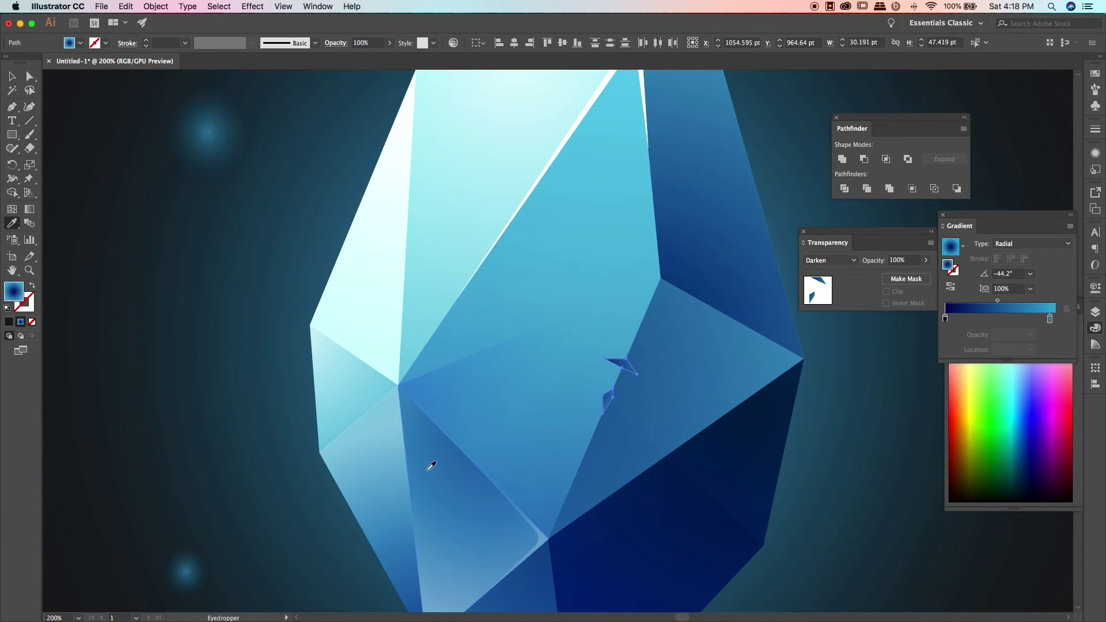
pyautogui.click(439, 471)
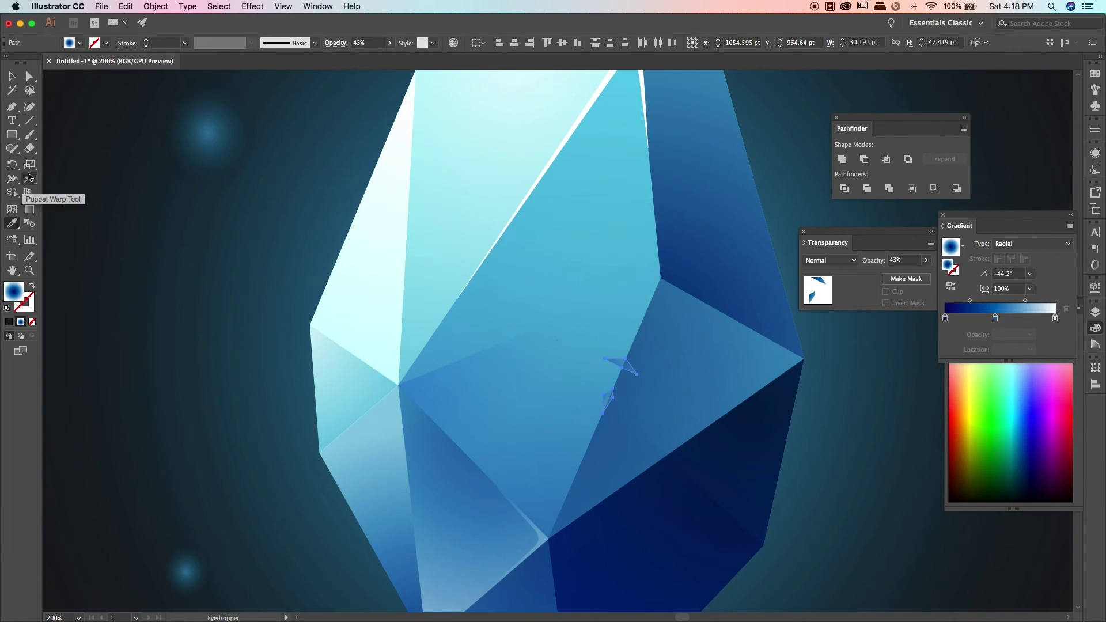
pyautogui.click(30, 209)
pyautogui.press('v')
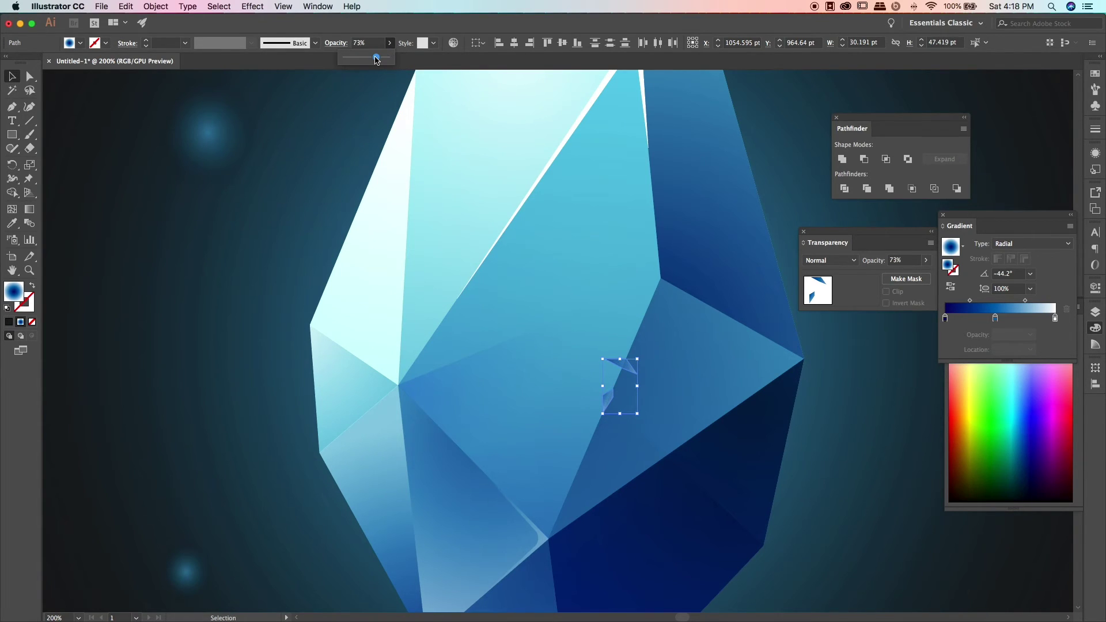
pyautogui.click(213, 431)
# Step: Reshape the lower sliver's radial gradient by dragging it down and to the right
pyautogui.click(606, 394)
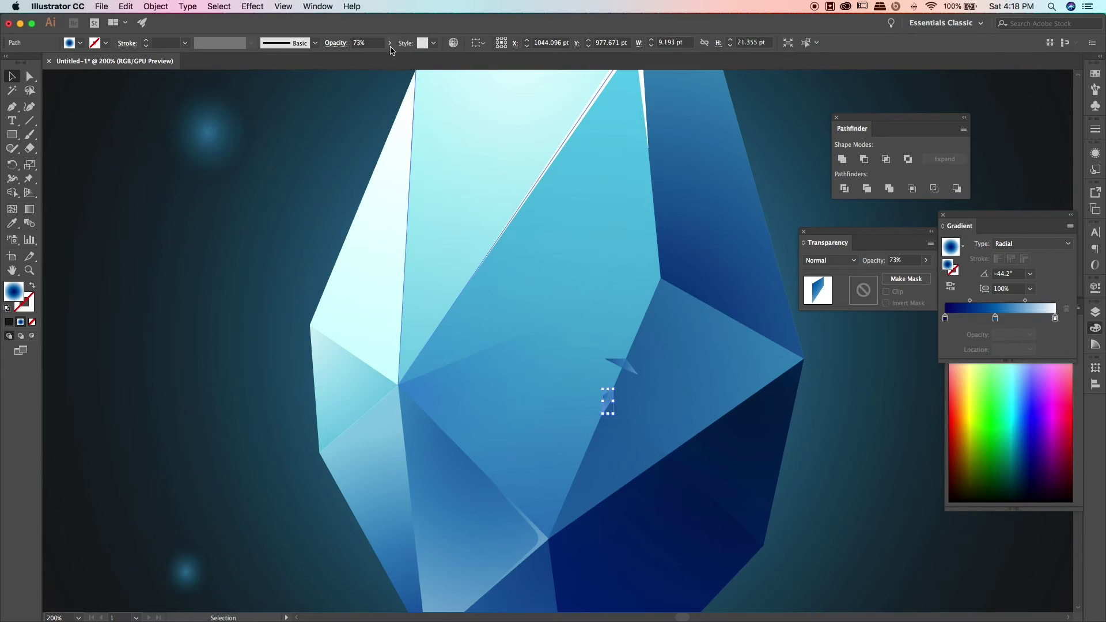
pyautogui.press('g')
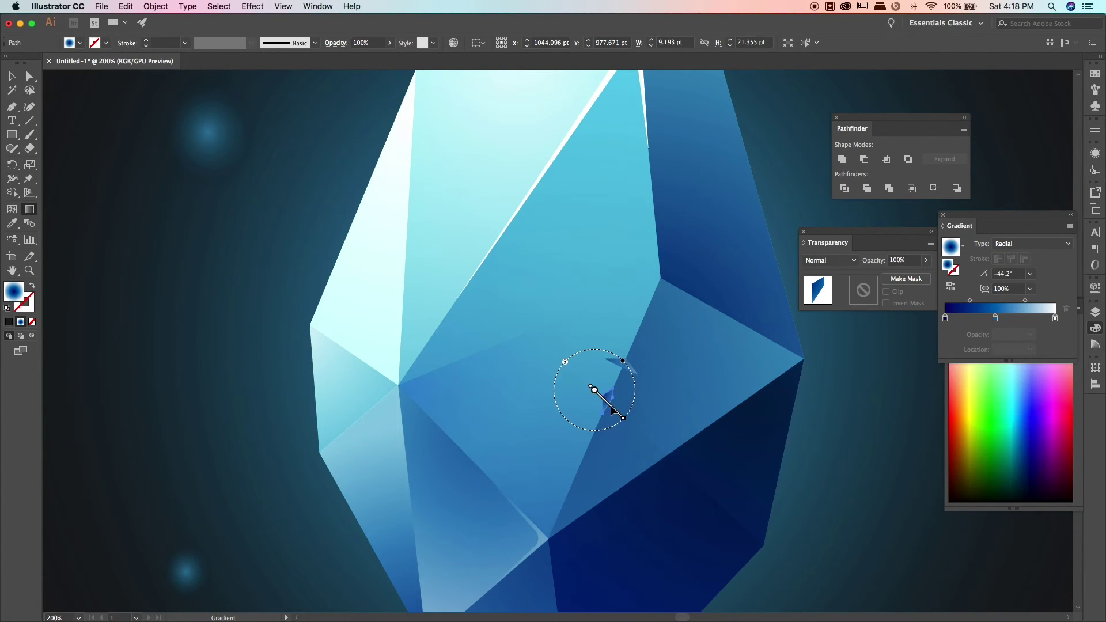
pyautogui.moveTo(611, 408); pyautogui.dragTo(622, 420)
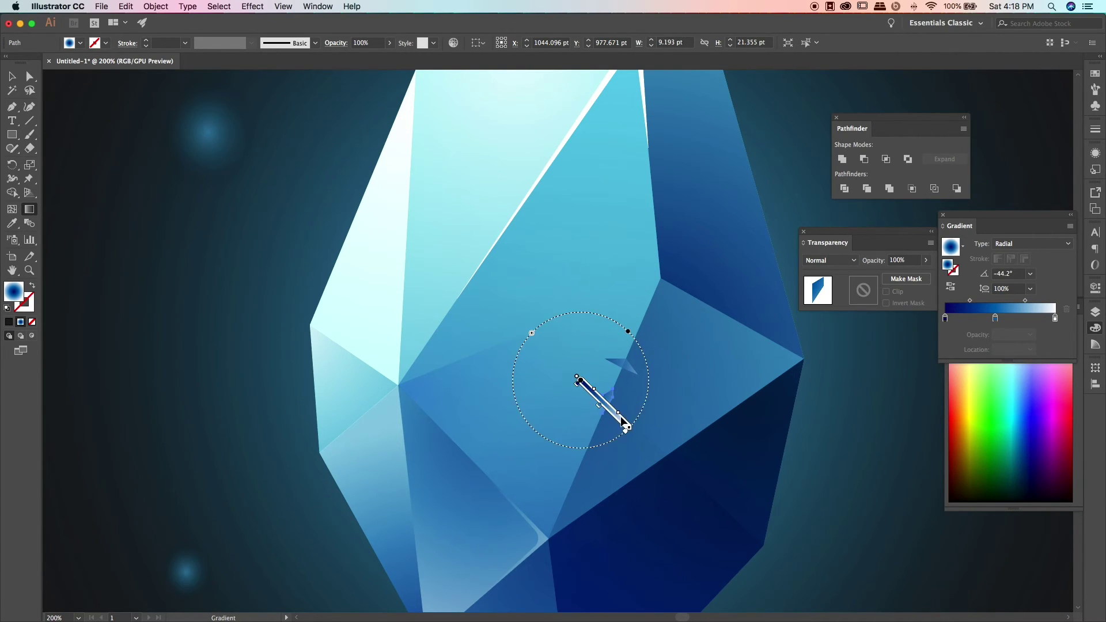
pyautogui.press('v')
pyautogui.click(532, 297)
pyautogui.click(605, 391)
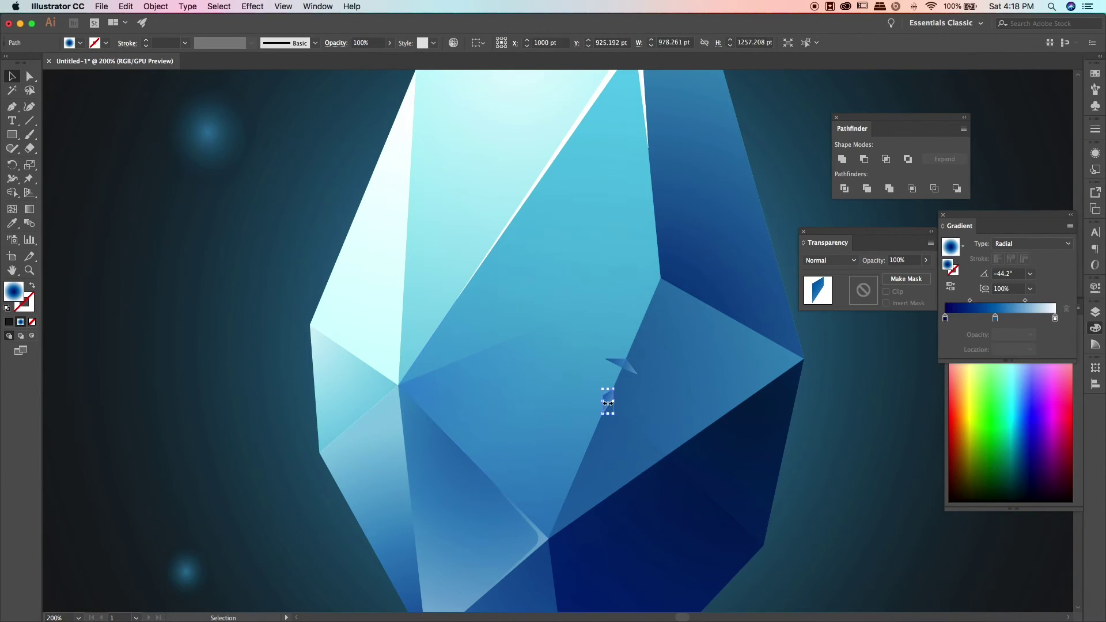
pyautogui.press('g')
pyautogui.moveTo(589, 399); pyautogui.dragTo(597, 404)
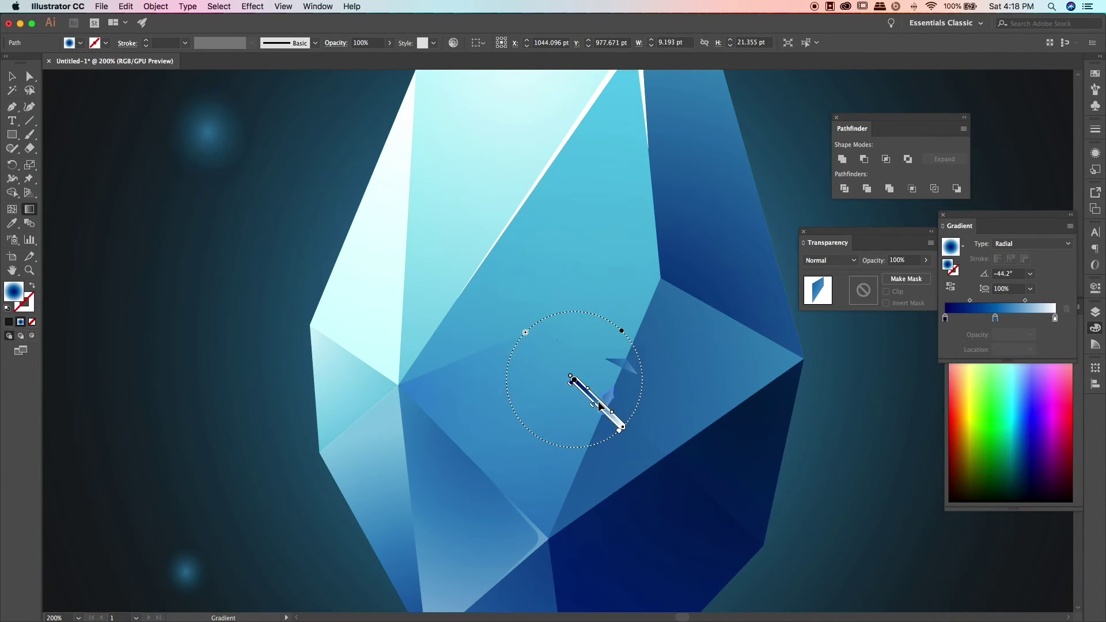
pyautogui.click(12, 76)
# Step: Redraw the upper chip sliver's gradient direction
pyautogui.click(223, 301)
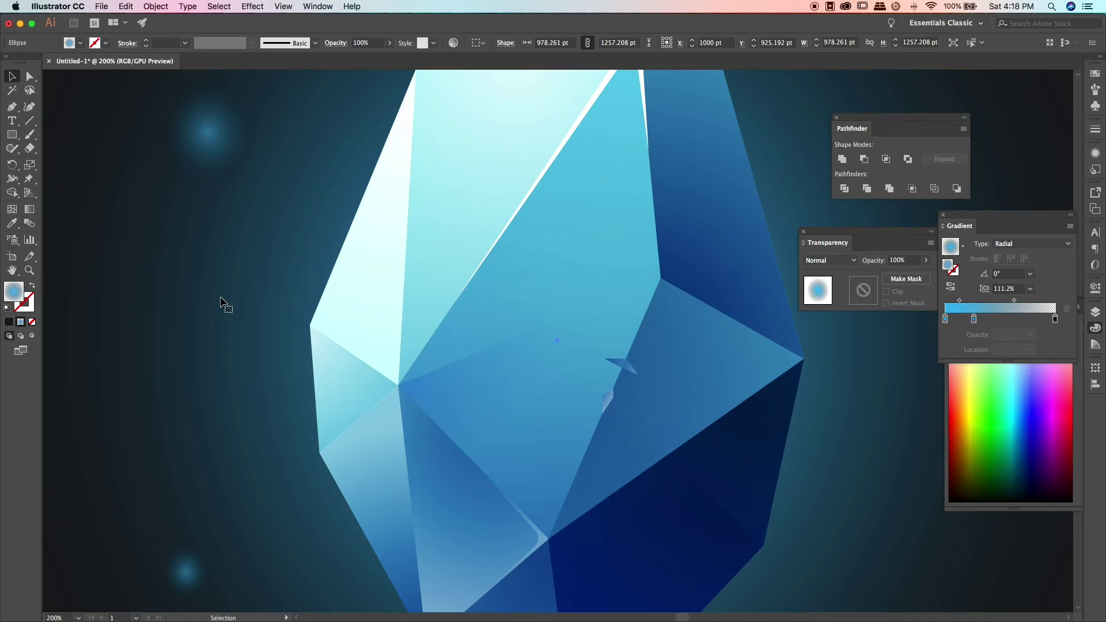
pyautogui.click(612, 362)
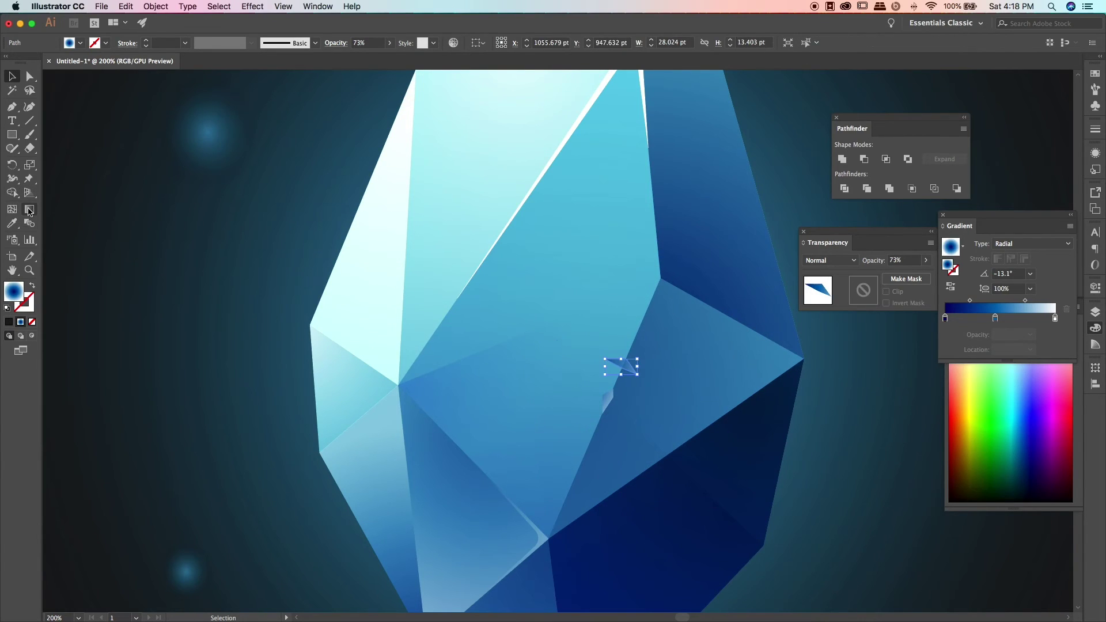
pyautogui.press('g')
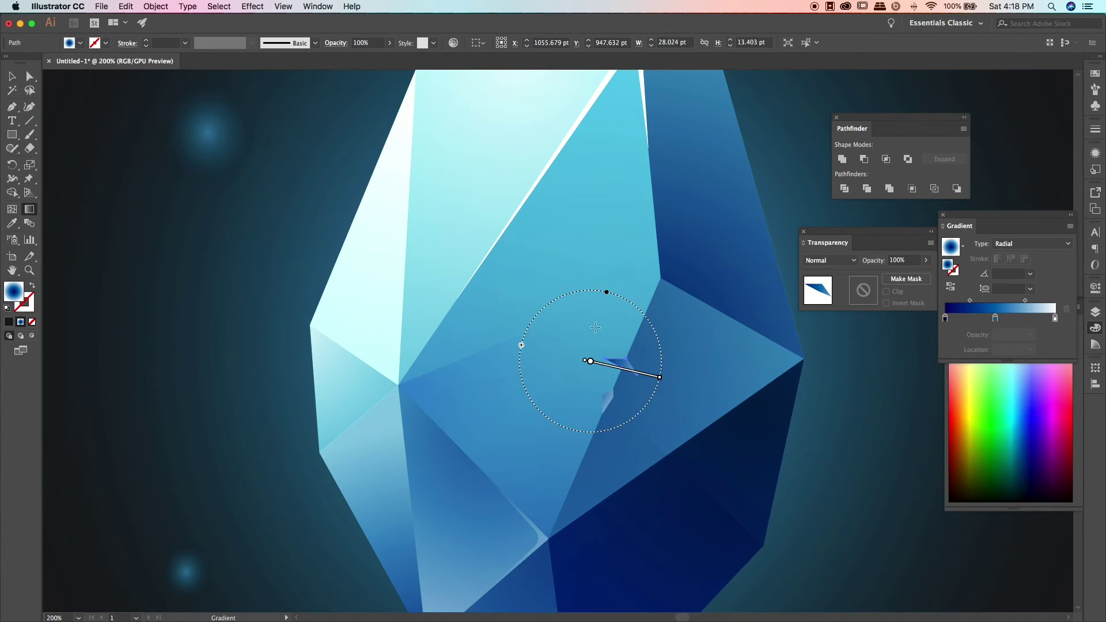
pyautogui.moveTo(581, 326); pyautogui.dragTo(650, 383)
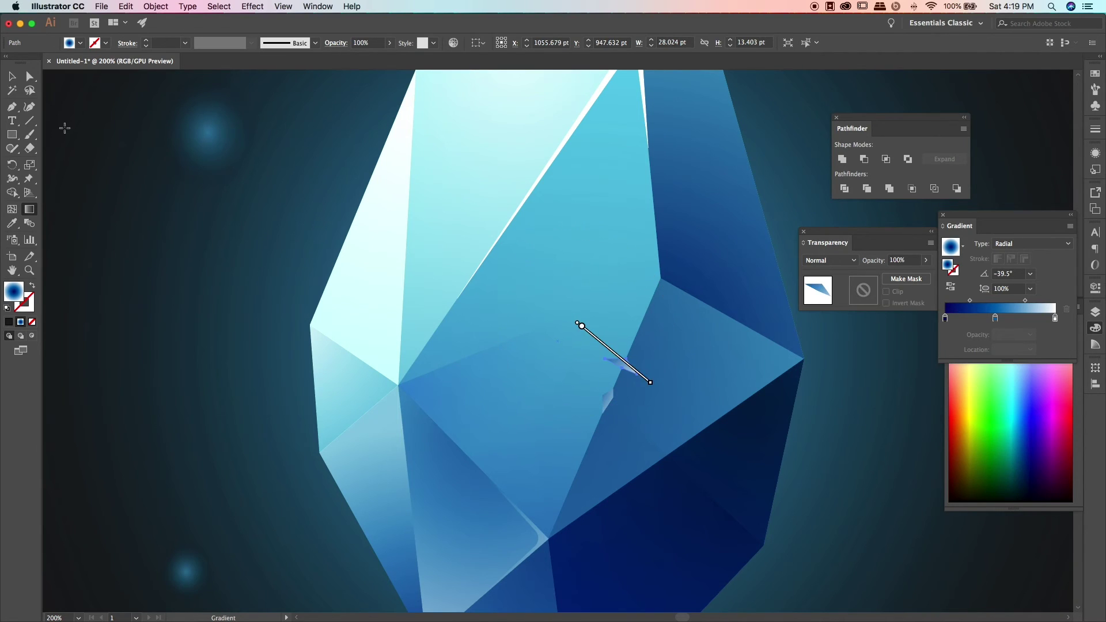
pyautogui.press('v')
pyautogui.click(231, 246)
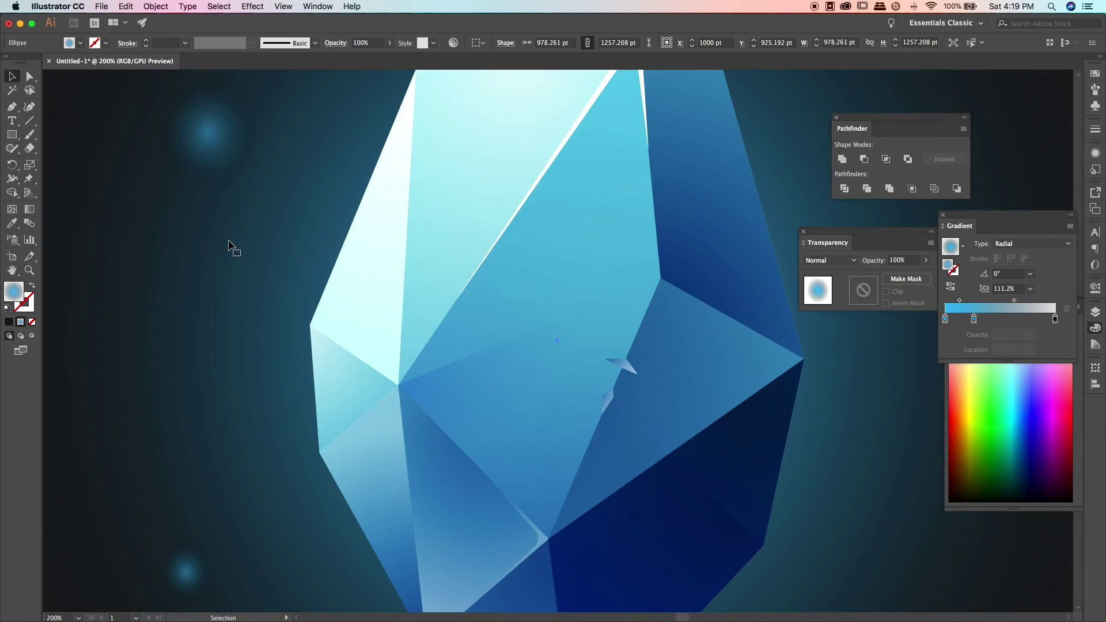
# Step: Select both slivers and eyedrop a dark navy facet fill onto them
pyautogui.click(627, 366)
pyautogui.keyDown('shift'); pyautogui.click(605, 403); pyautogui.keyUp('shift')
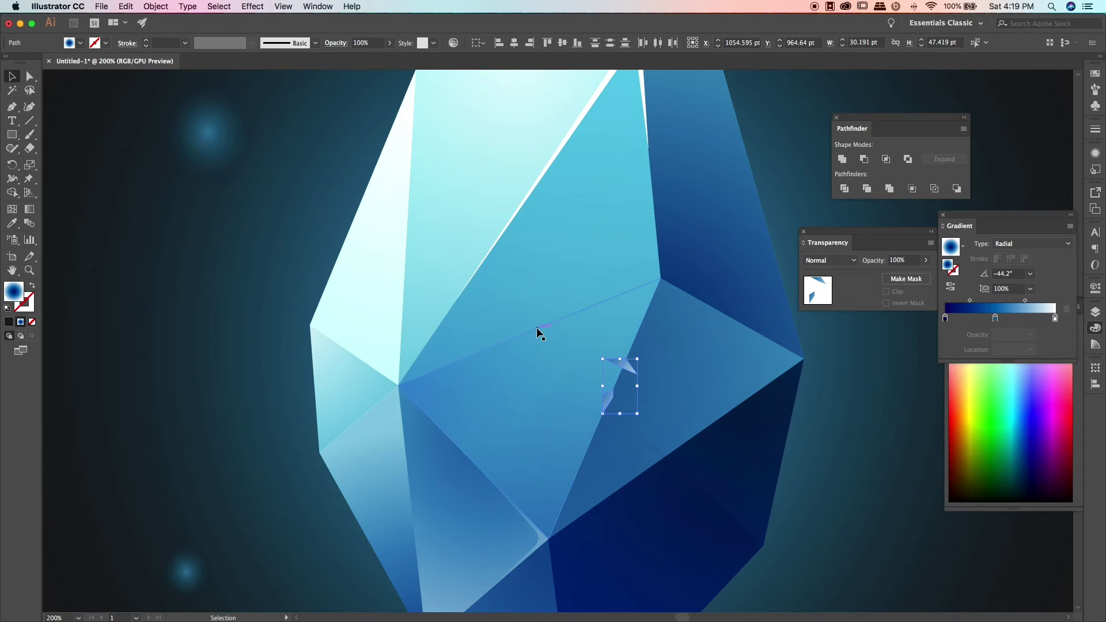
pyautogui.press('i')
pyautogui.click(378, 279)
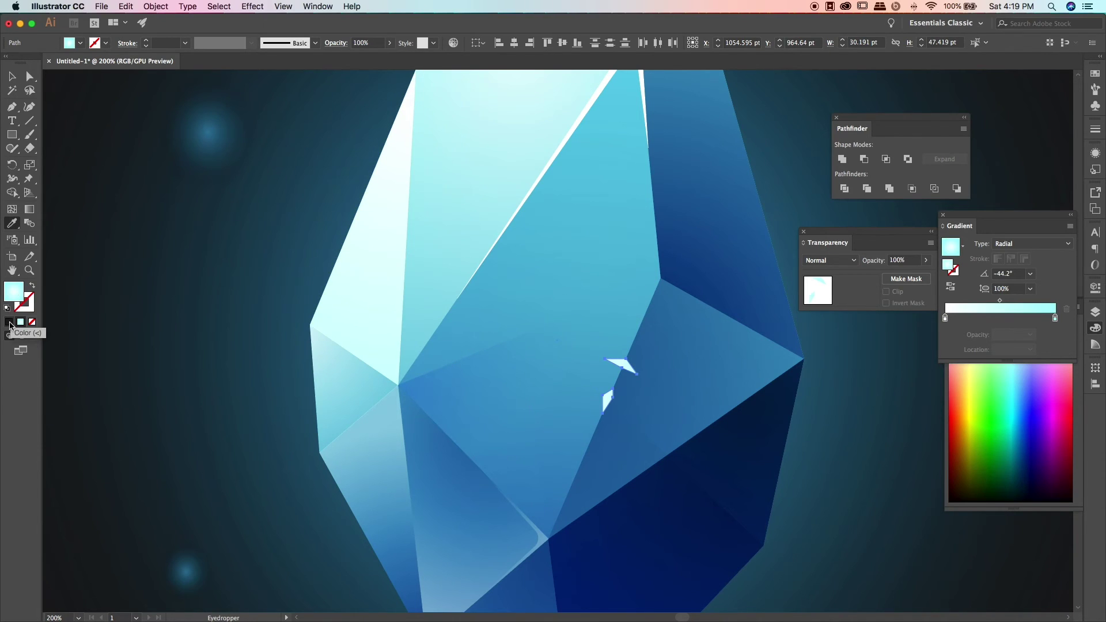
pyautogui.click(596, 449)
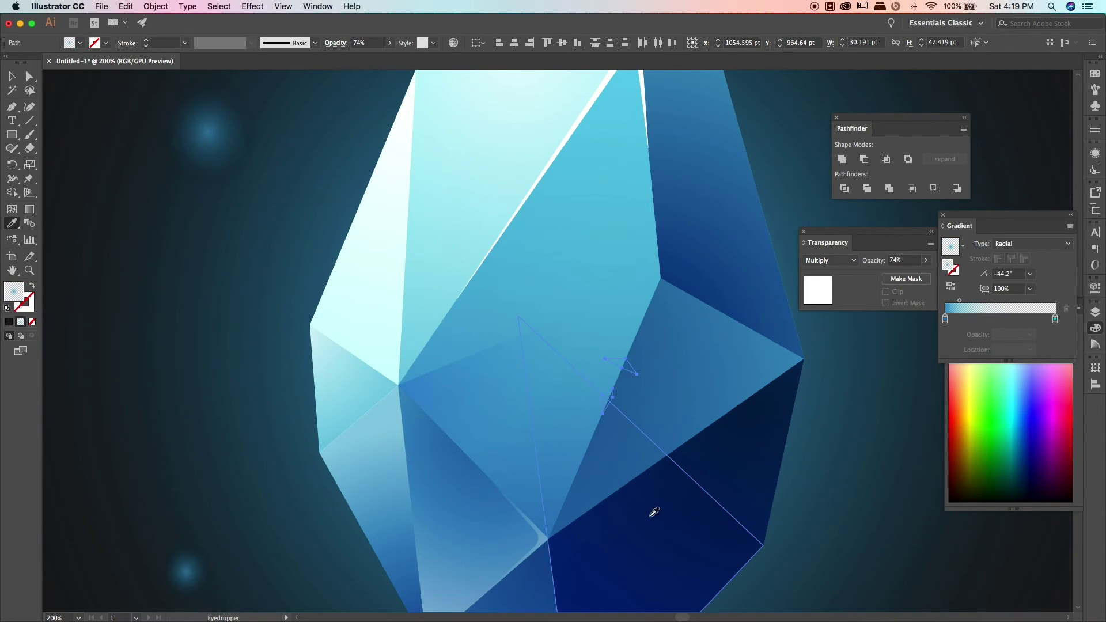
pyautogui.click(748, 456)
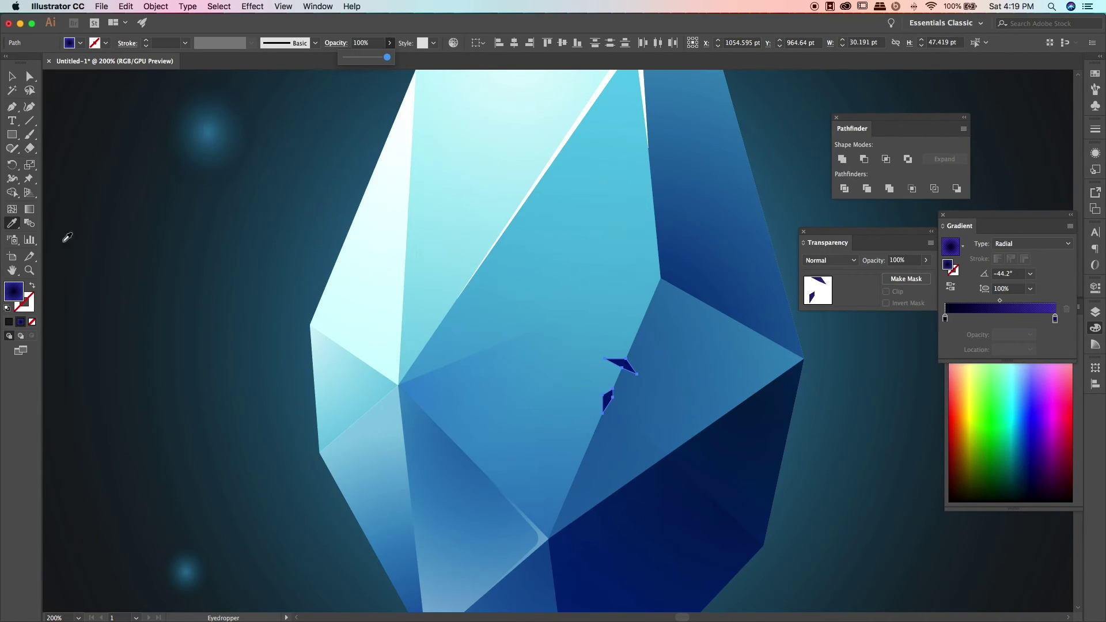
# Step: Stretch the slivers' gradient diagonally down-right across the crystal so they blend in
pyautogui.click(30, 210)
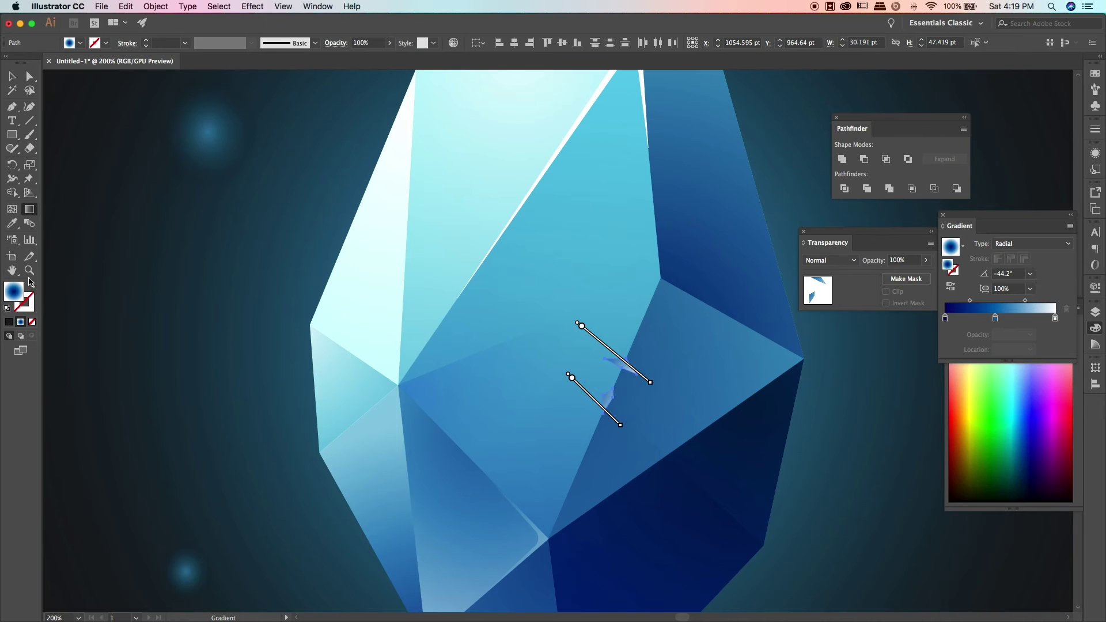
pyautogui.moveTo(626, 368)
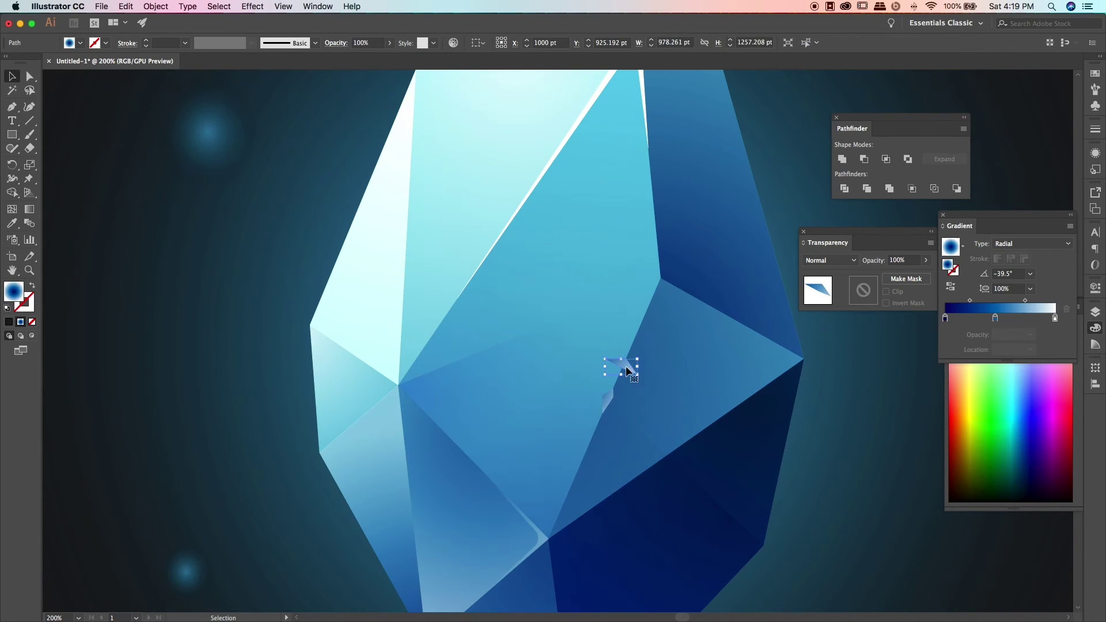
pyautogui.moveTo(452, 217); pyautogui.dragTo(703, 424)
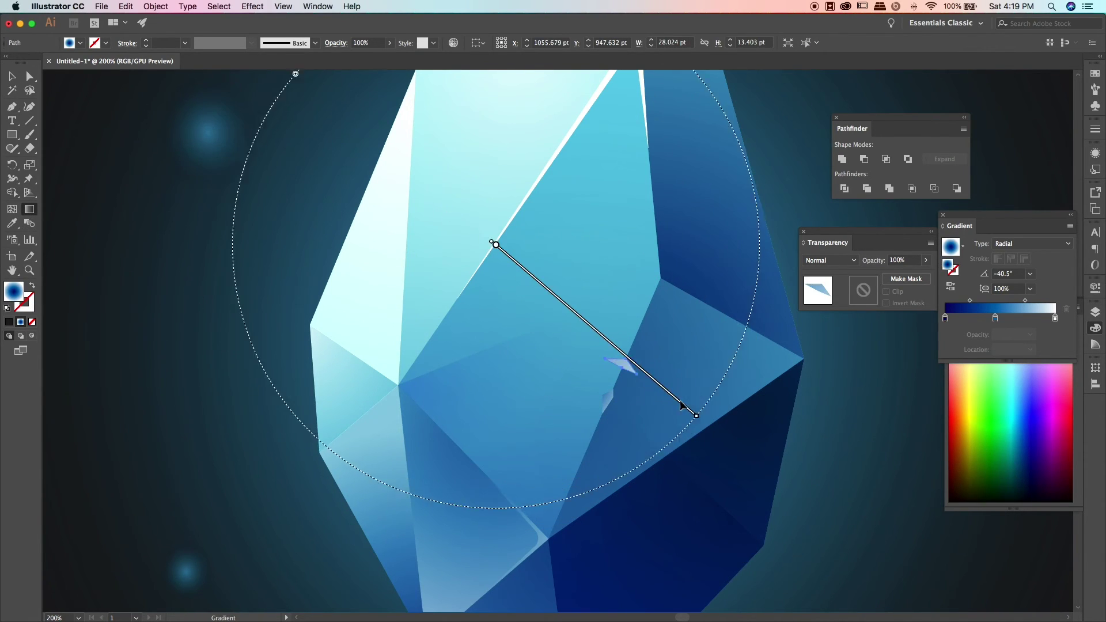
pyautogui.moveTo(515, 257)
pyautogui.mouseDown()
pyautogui.moveTo(795, 489)
pyautogui.moveTo(493, 241)
pyautogui.mouseUp()
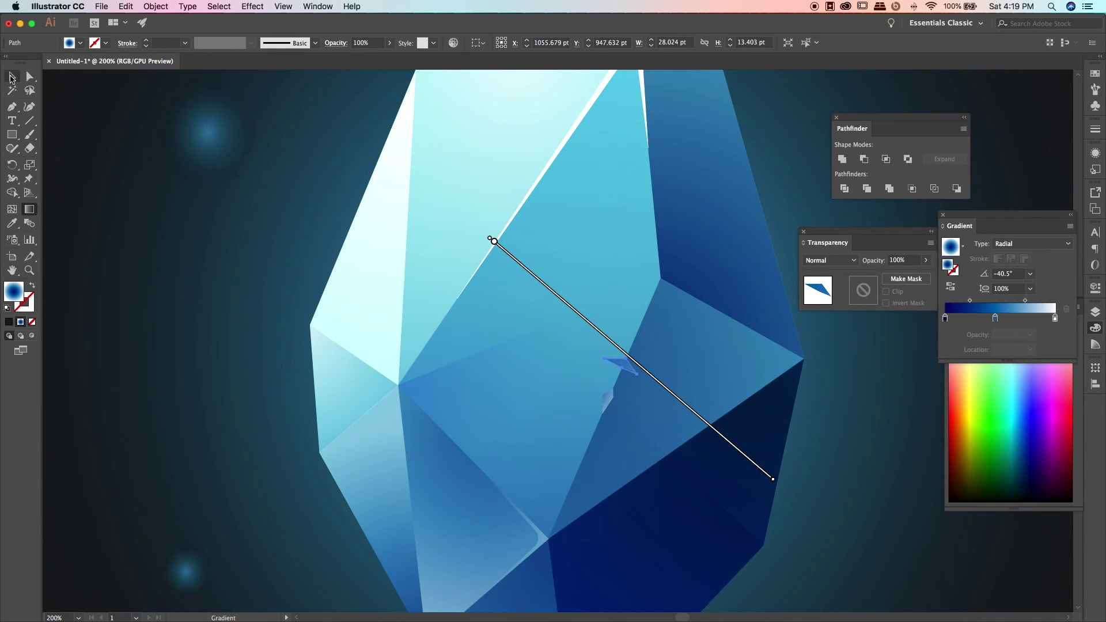
pyautogui.moveTo(570, 377); pyautogui.dragTo(620, 425)
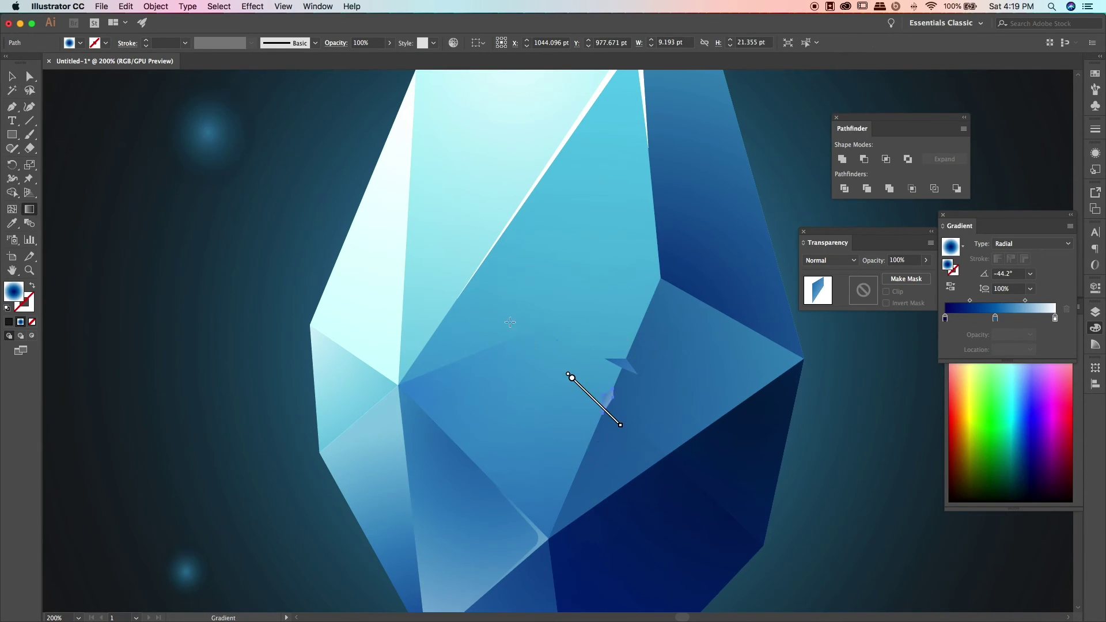
pyautogui.moveTo(448, 284); pyautogui.dragTo(750, 517)
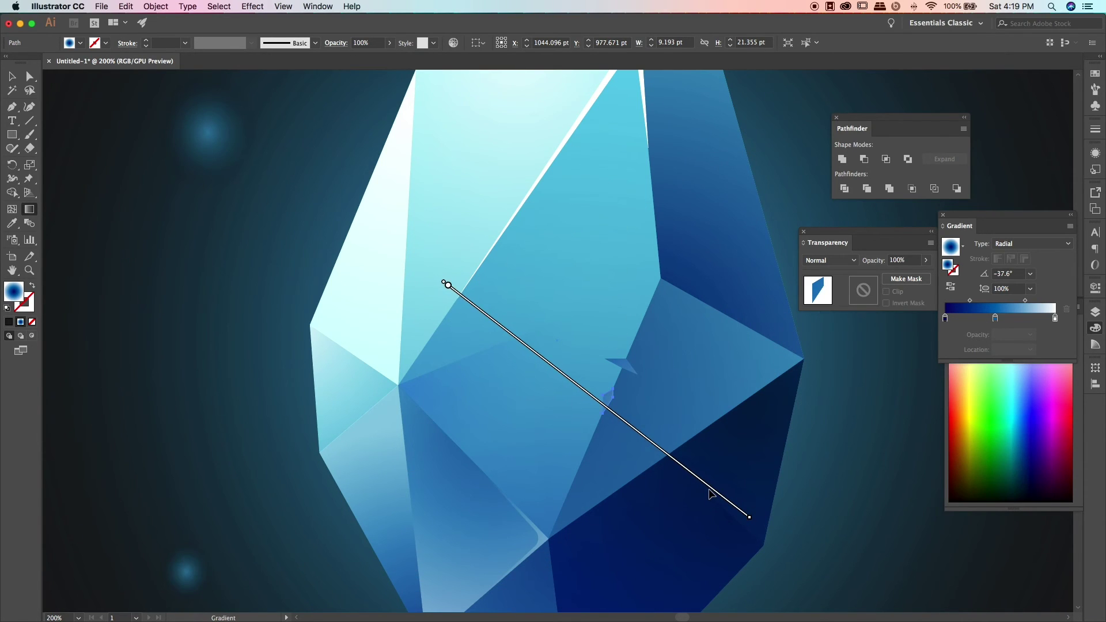
pyautogui.press('v')
pyautogui.click(177, 204)
pyautogui.press('super+0')
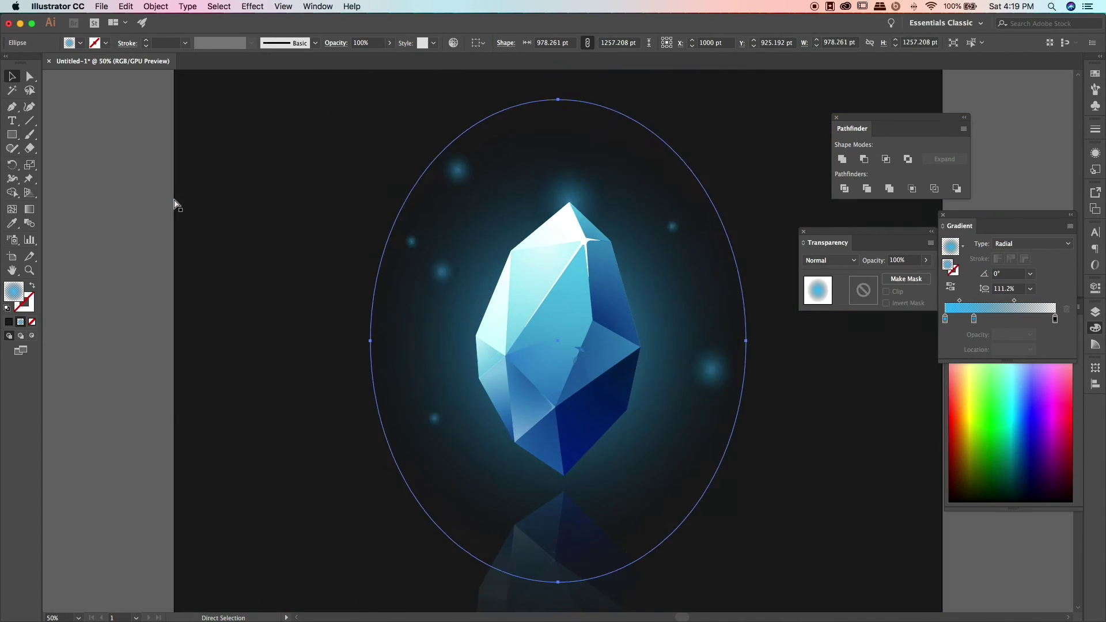
pyautogui.press('super+equal')
pyautogui.press('super+equal')
pyautogui.press('super+equal')
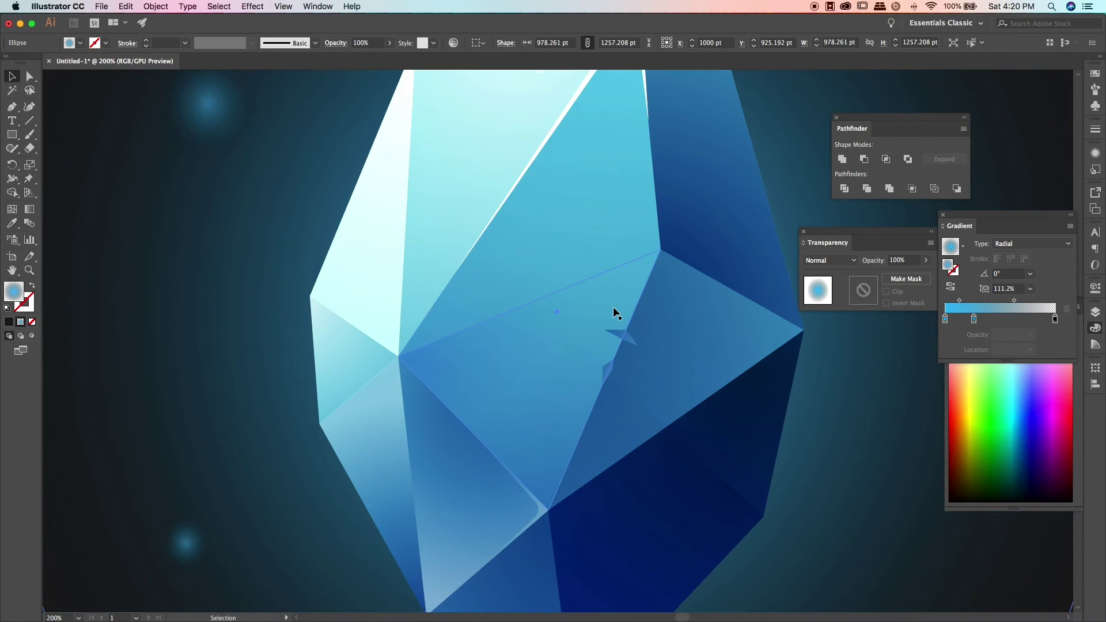
pyautogui.scroll(3, 613, 313)
# Step: Pen-draw a small triangle chip and give it a dark facet's gradient
pyautogui.press('p')
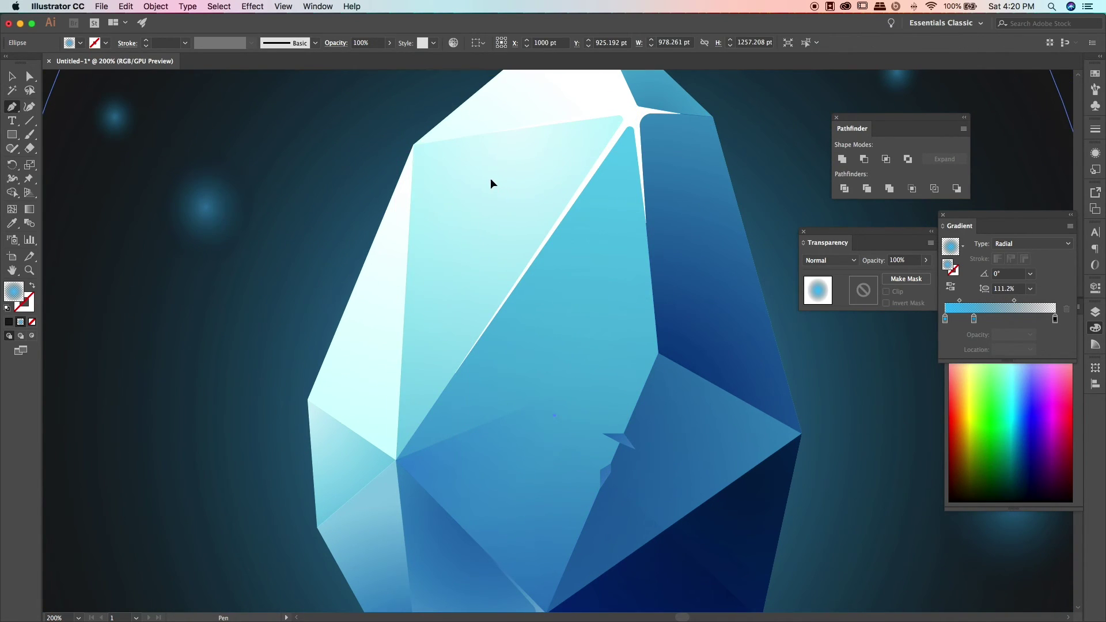
pyautogui.click(491, 179)
pyautogui.click(486, 190)
pyautogui.click(490, 178)
pyautogui.press('i')
pyautogui.click(718, 371)
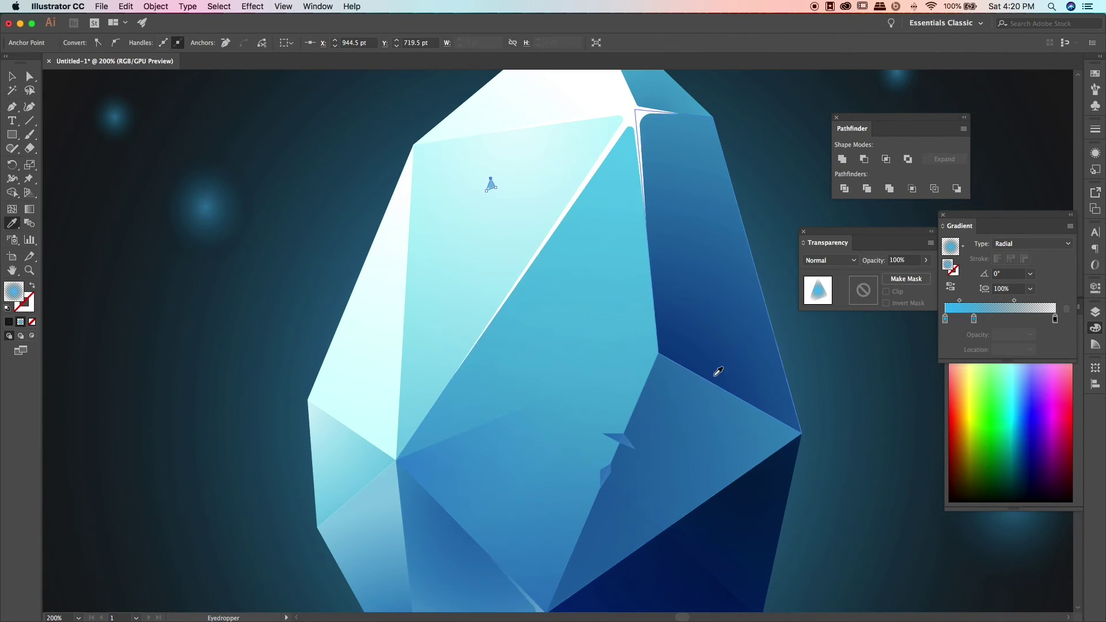
pyautogui.click(721, 338)
pyautogui.moveTo(507, 186); pyautogui.dragTo(570, 211)
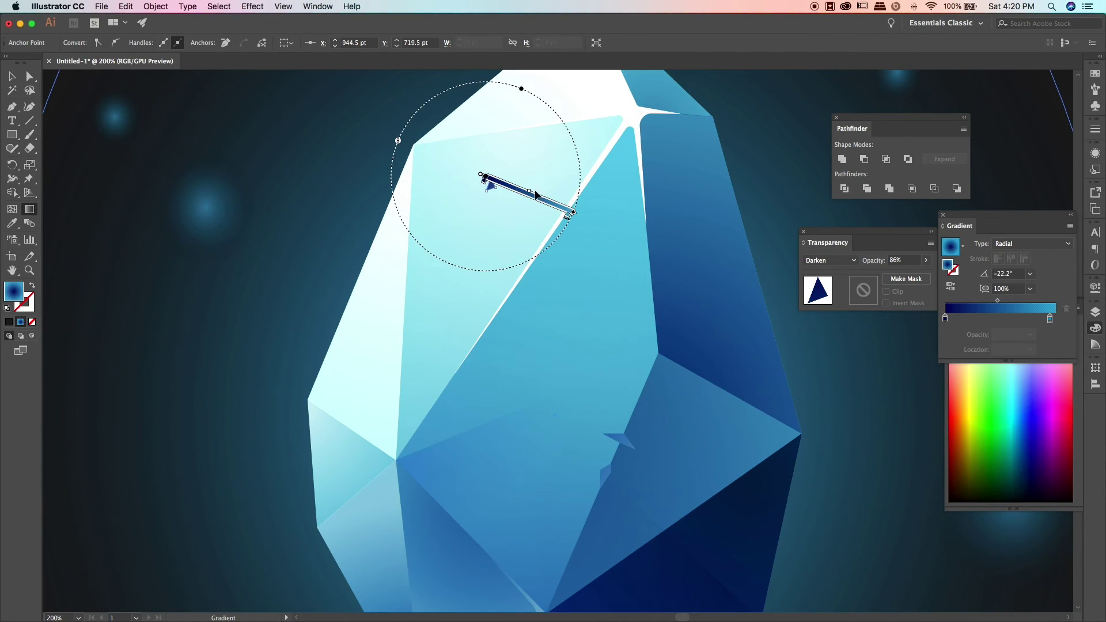
# Step: Shrink the triangle chip and move it up-left onto the light facet
pyautogui.press('v')
pyautogui.click(205, 206)
pyautogui.click(491, 184)
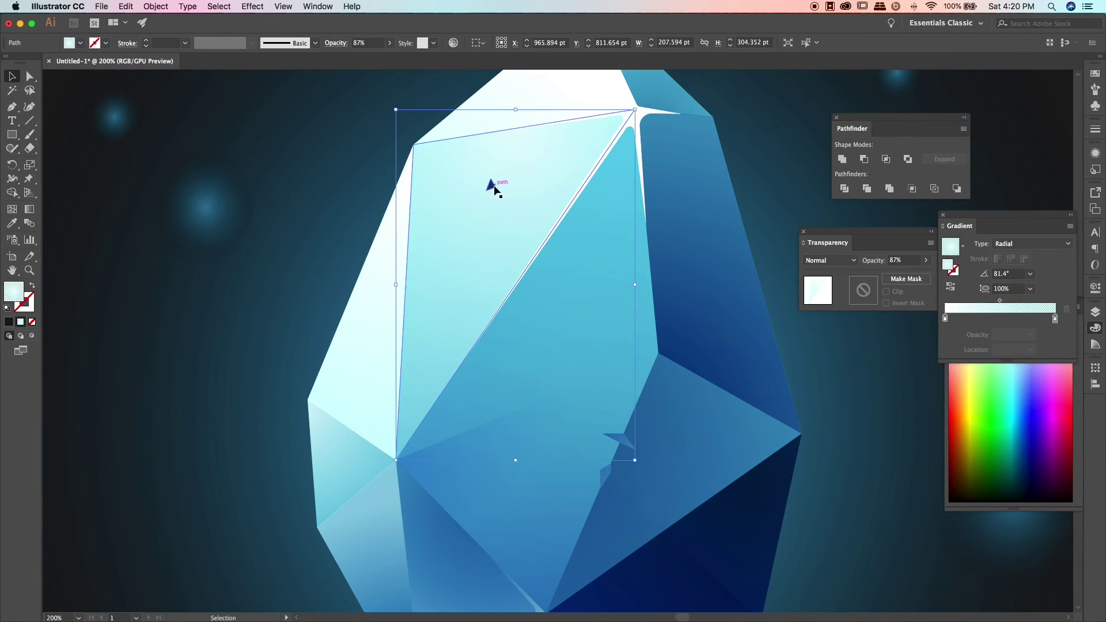
pyautogui.scroll(3, 323, 193)
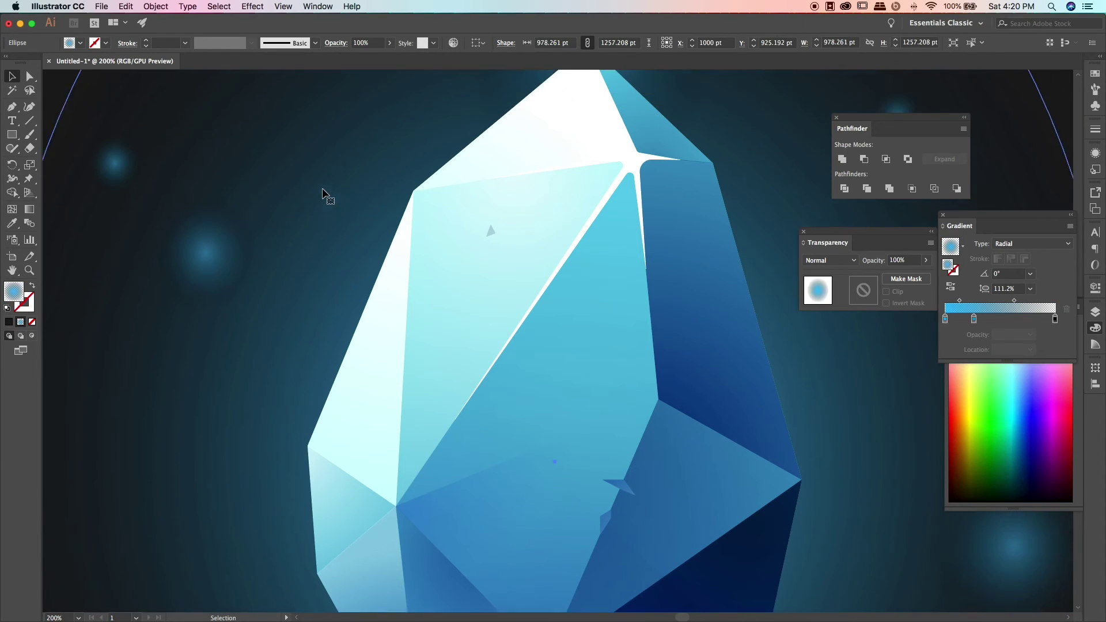
pyautogui.click(548, 307)
pyautogui.moveTo(558, 344); pyautogui.dragTo(487, 273)
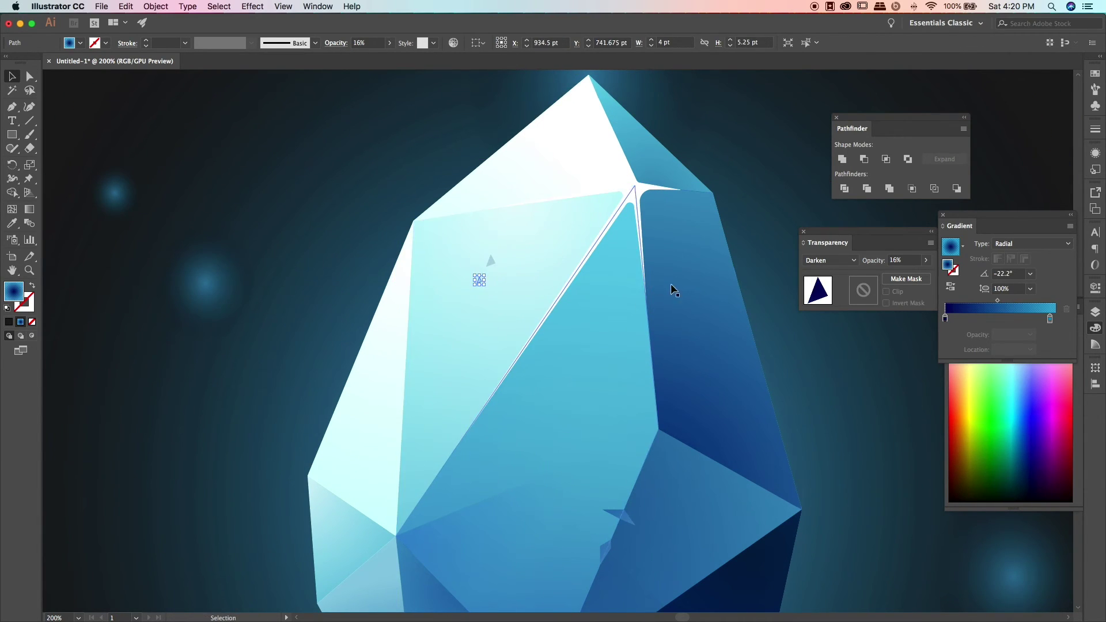
pyautogui.press('a')
pyautogui.click(478, 285)
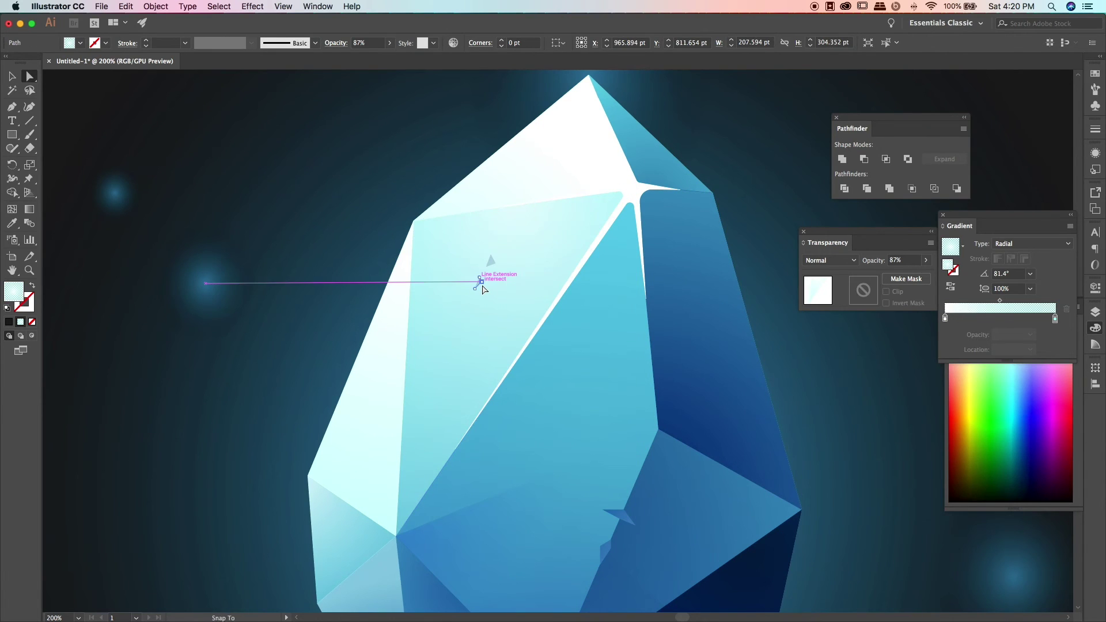
pyautogui.click(478, 284)
pyautogui.keyDown('ctrl'); pyautogui.click(279, 247); pyautogui.keyUp('ctrl')
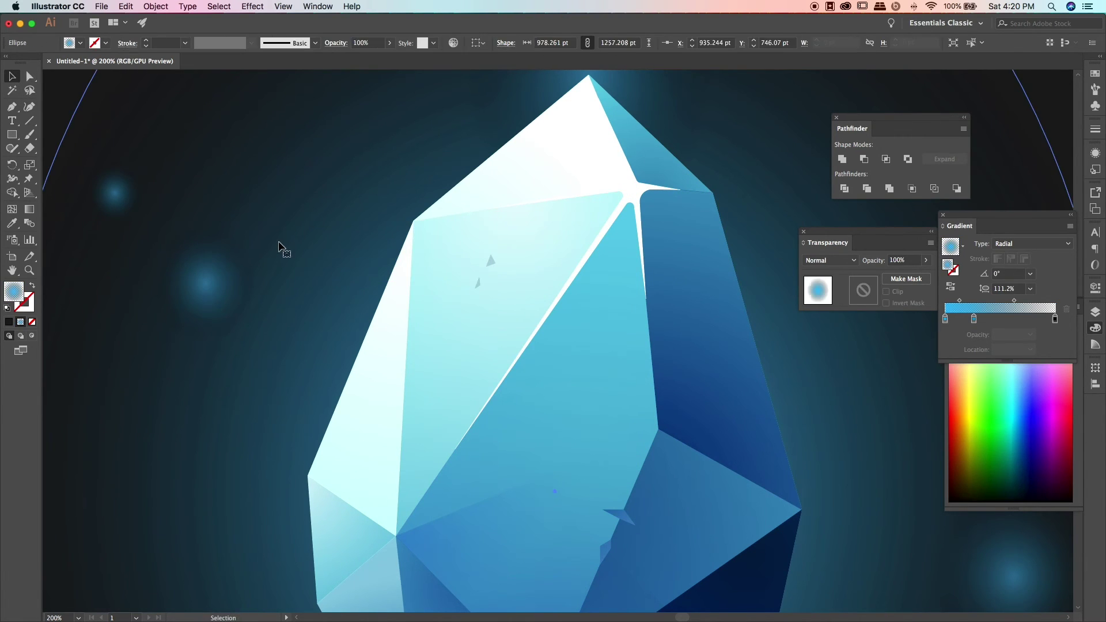
# Step: Copy the chip up toward the crystal's tip and scale the copy smaller
pyautogui.hotkey('ctrl', '-')
pyautogui.hotkey('ctrl', '-')
pyautogui.hotkey('ctrl', '-')
pyautogui.hotkey('ctrl', '+')
pyautogui.hotkey('ctrl', '+')
pyautogui.hotkey('ctrl', '+')
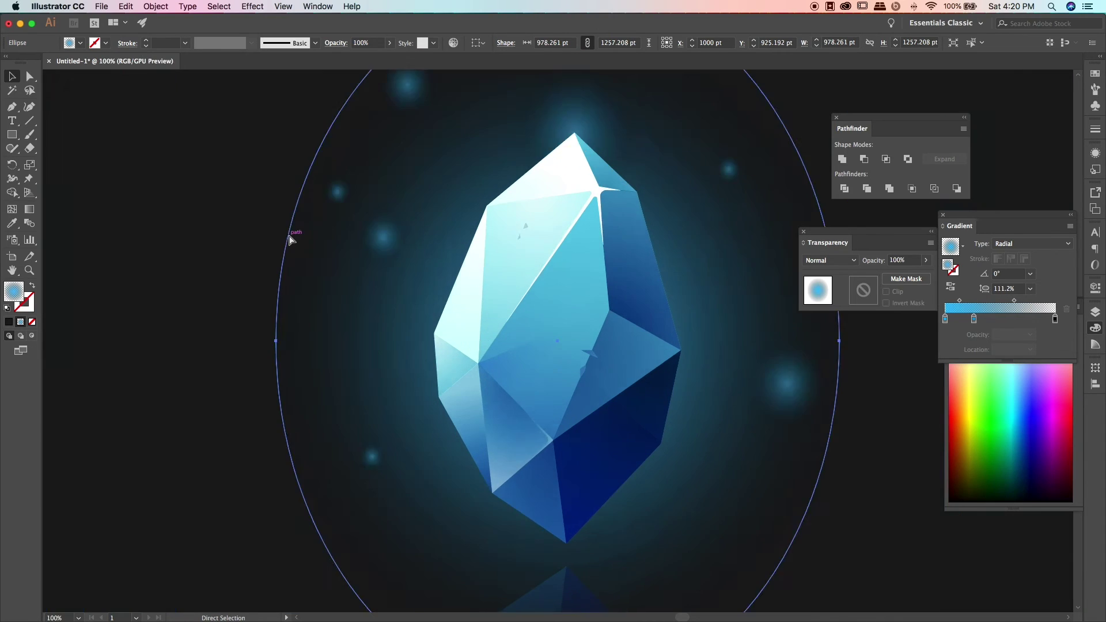
pyautogui.hotkey('ctrl', '+')
pyautogui.moveTo(499, 385)
pyautogui.mouseDown()
pyautogui.moveTo(550, 280)
pyautogui.moveTo(529, 291)
pyautogui.moveTo(552, 270)
pyautogui.mouseUp()
pyautogui.click(470, 229)
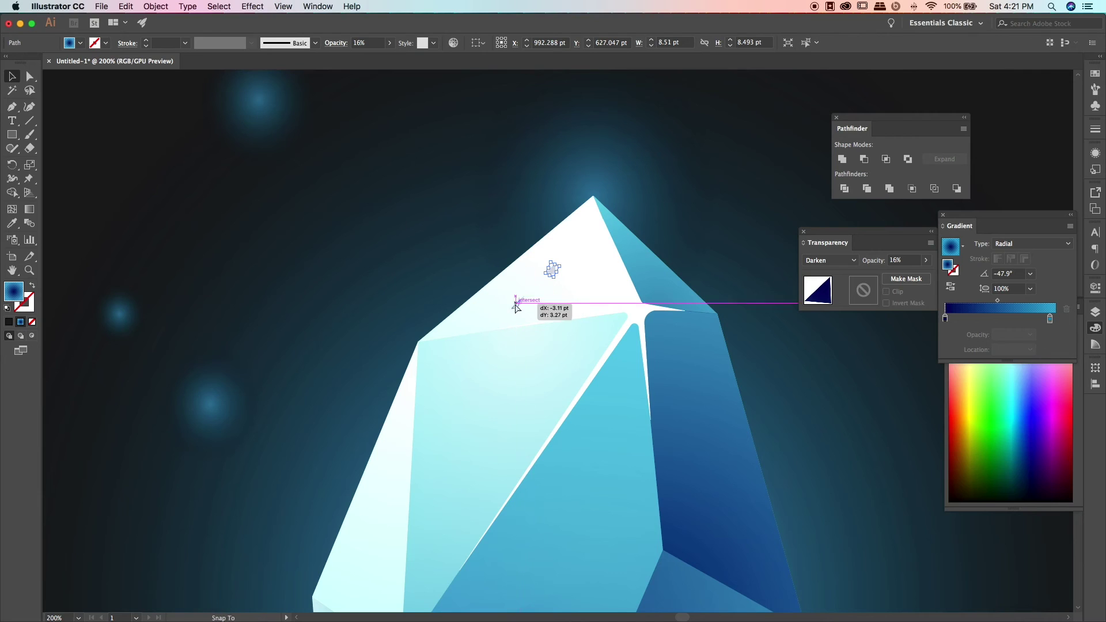
pyautogui.moveTo(517, 307)
pyautogui.mouseDown()
pyautogui.moveTo(506, 291)
pyautogui.moveTo(519, 292)
pyautogui.mouseUp()
pyautogui.click(409, 239)
pyautogui.click(507, 287)
pyautogui.press('a')
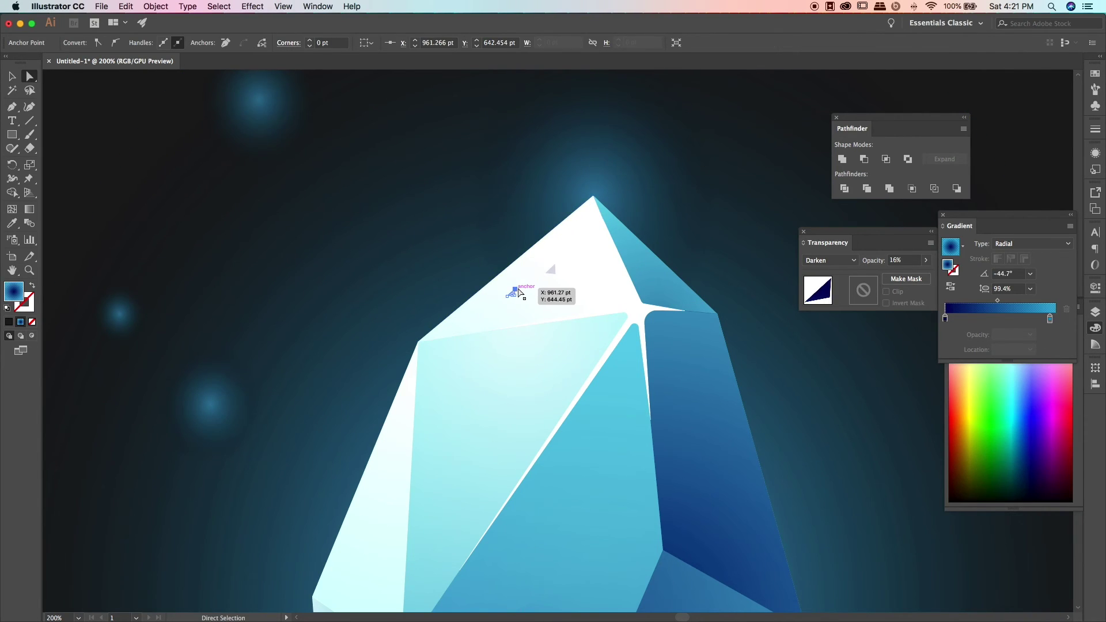
pyautogui.click(422, 242)
pyautogui.press('v')
pyautogui.moveTo(516, 296); pyautogui.dragTo(537, 289)
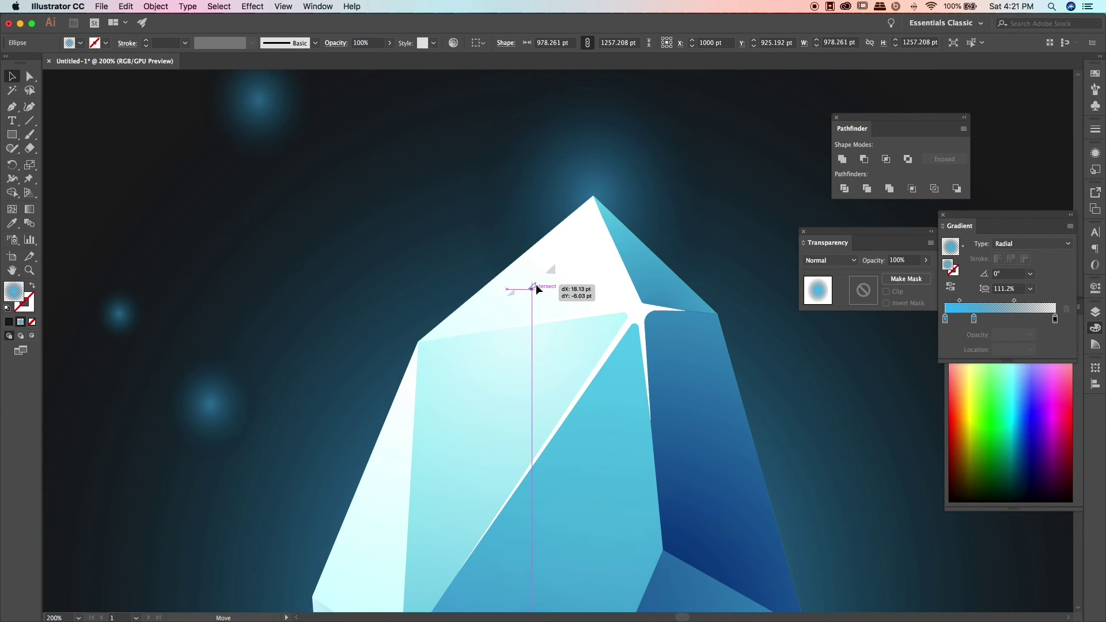
# Step: Drop further chip copies lower on the crystal's pale left facet
pyautogui.press('super+minus')
pyautogui.press('super+minus')
pyautogui.press('super+minus')
pyautogui.press('super+minus')
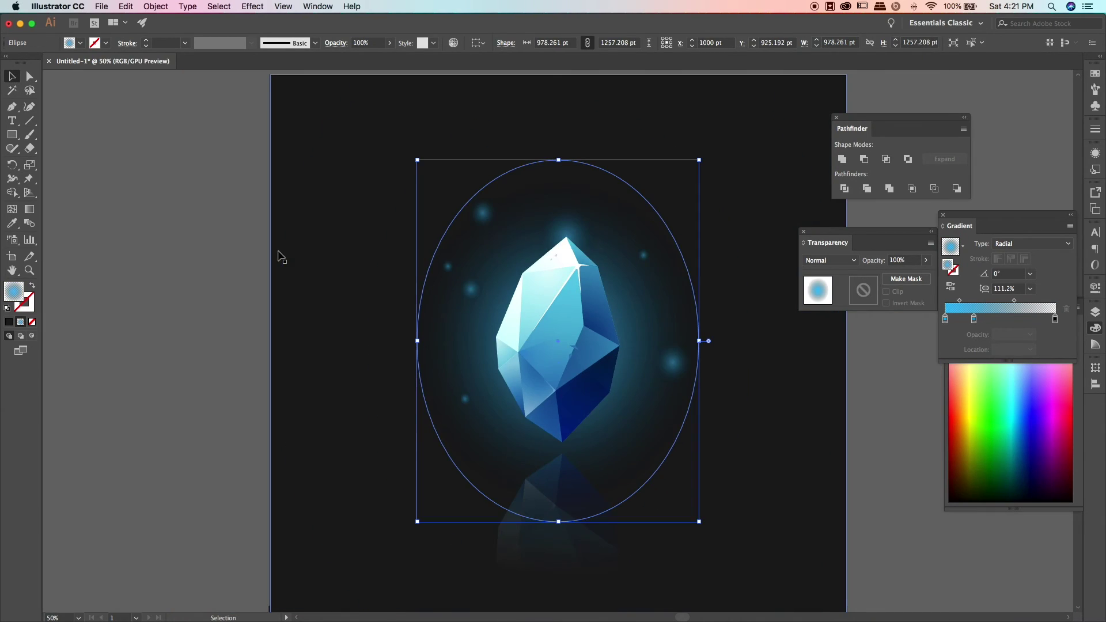
pyautogui.press('super+plus')
pyautogui.press('super+plus')
pyautogui.press('super+plus')
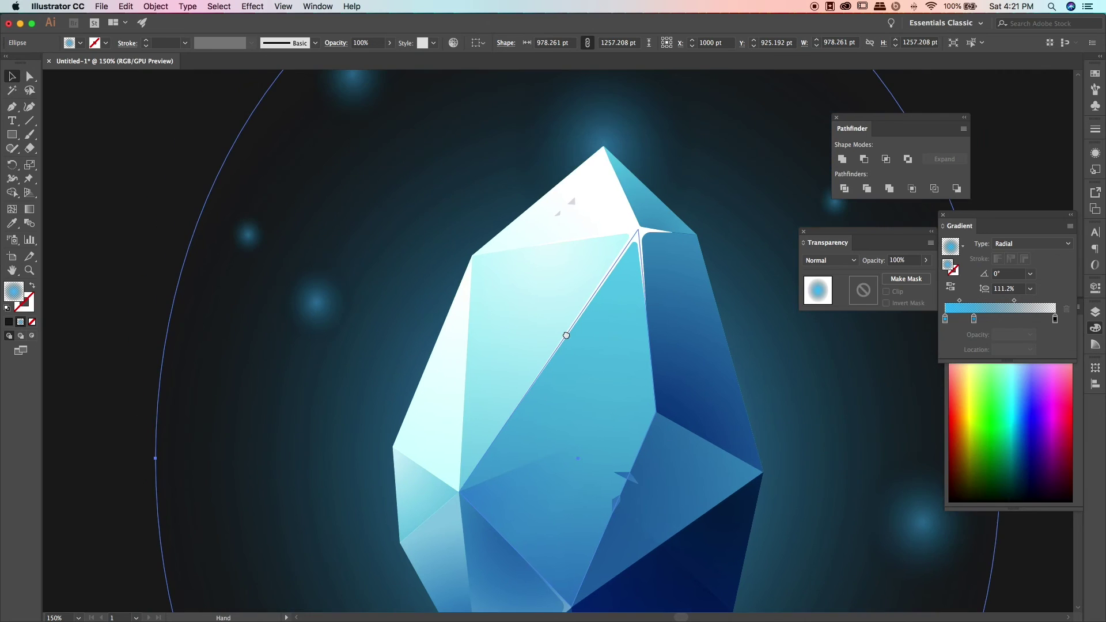
pyautogui.click(567, 205)
pyautogui.moveTo(564, 210); pyautogui.dragTo(455, 507)
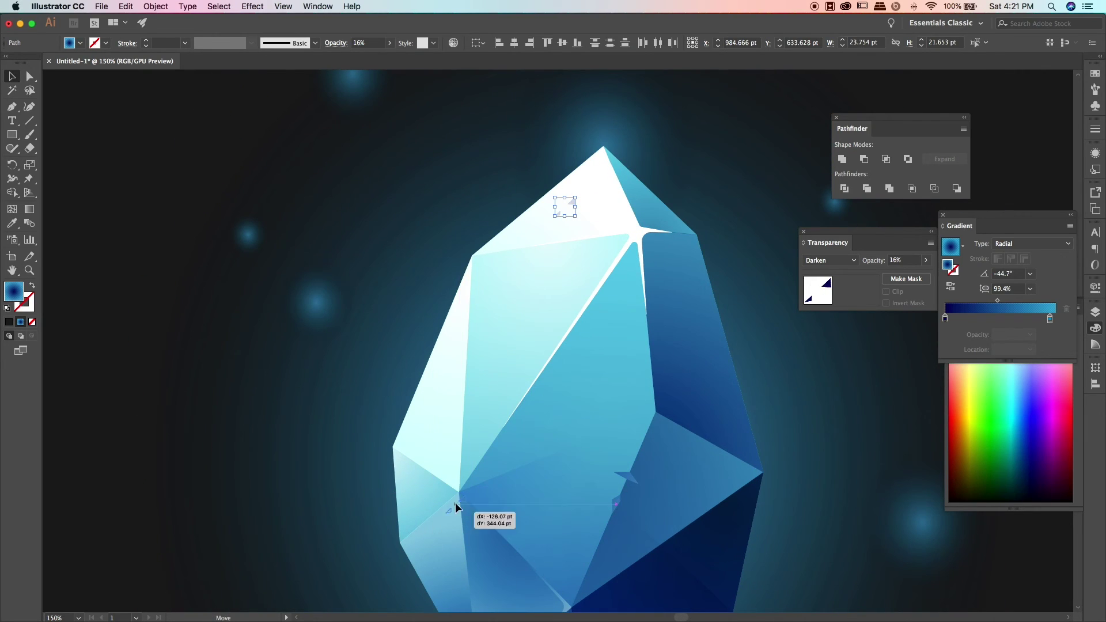
pyautogui.moveTo(503, 380)
pyautogui.mouseDown()
pyautogui.moveTo(539, 306)
pyautogui.moveTo(566, 279)
pyautogui.moveTo(558, 289)
pyautogui.mouseUp()
pyautogui.click(780, 365)
pyautogui.click(505, 368)
pyautogui.click(360, 371)
# Step: Draw a small triangular chip facet on the crystal's right side with the Pen tool
pyautogui.press('super+minus')
pyautogui.press('super+minus')
pyautogui.press('super+minus')
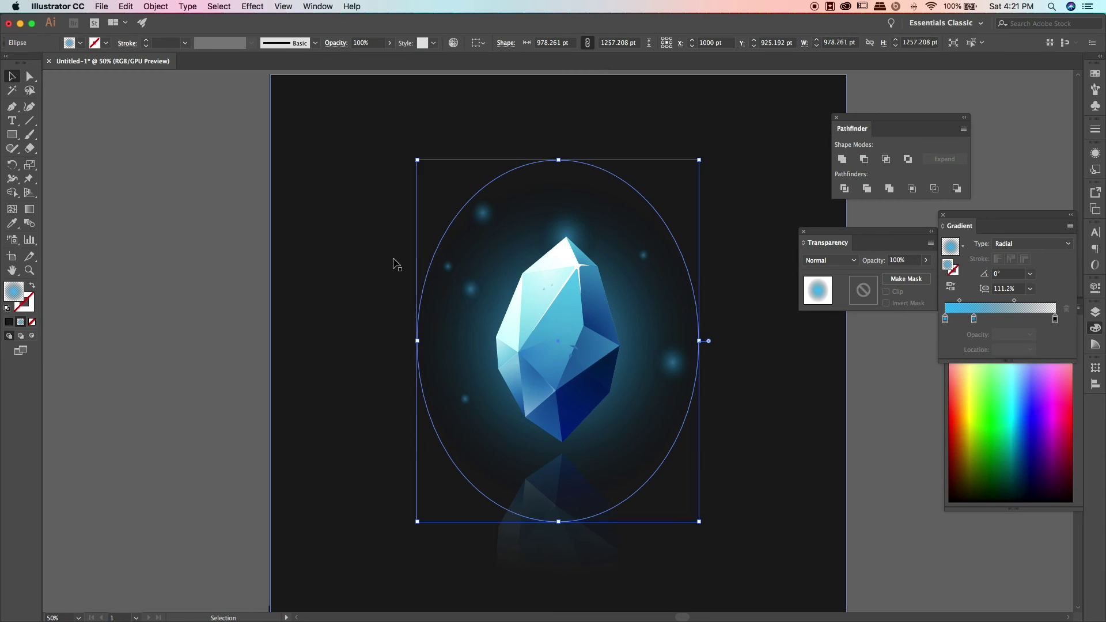
pyautogui.click(355, 368)
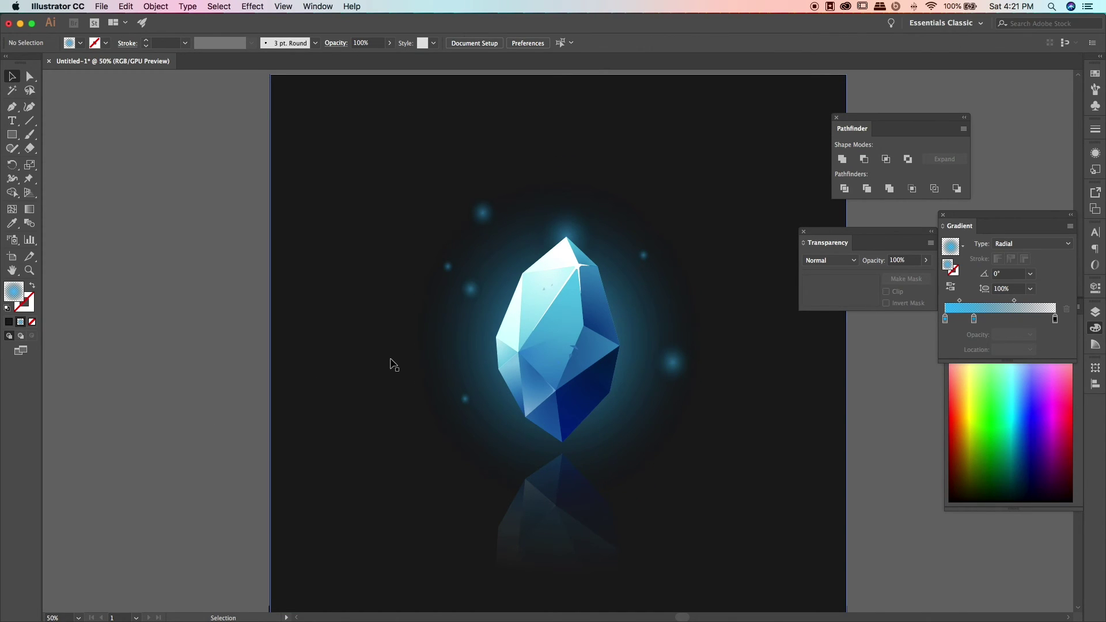
pyautogui.press('super+plus')
pyautogui.press('super+plus')
pyautogui.press('super+plus')
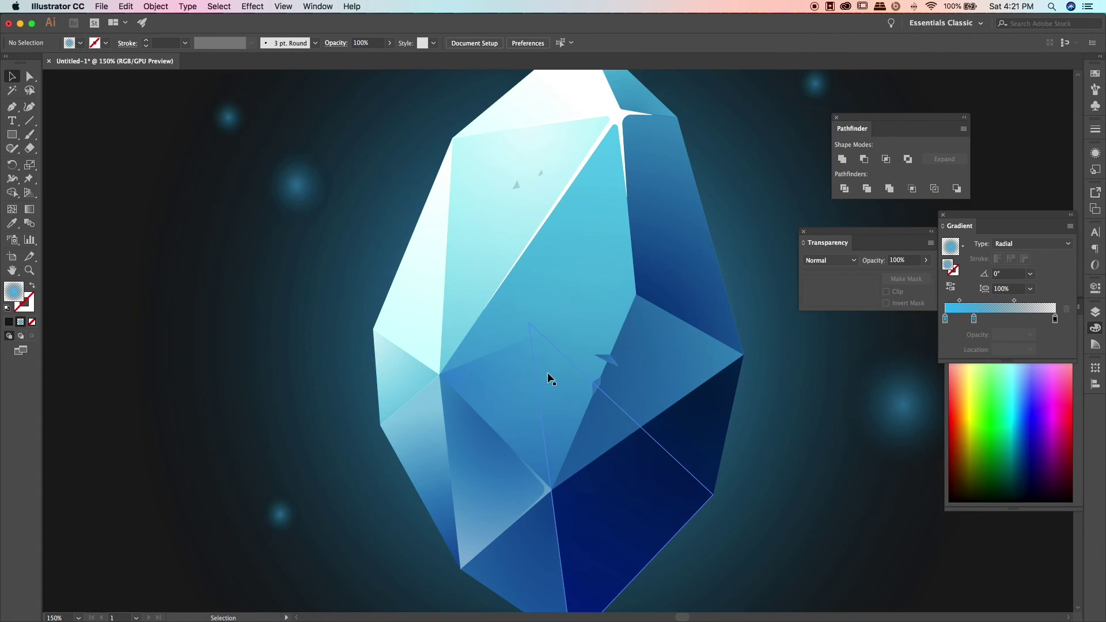
pyautogui.click(607, 356)
pyautogui.press('super+plus')
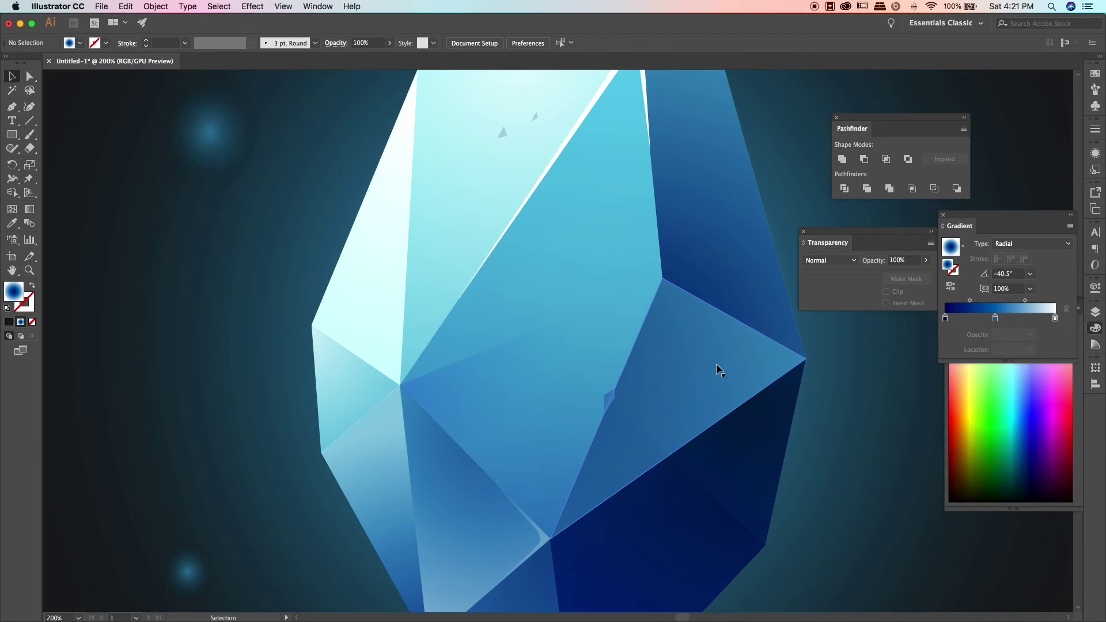
pyautogui.press('p')
pyautogui.click(601, 290)
pyautogui.click(593, 348)
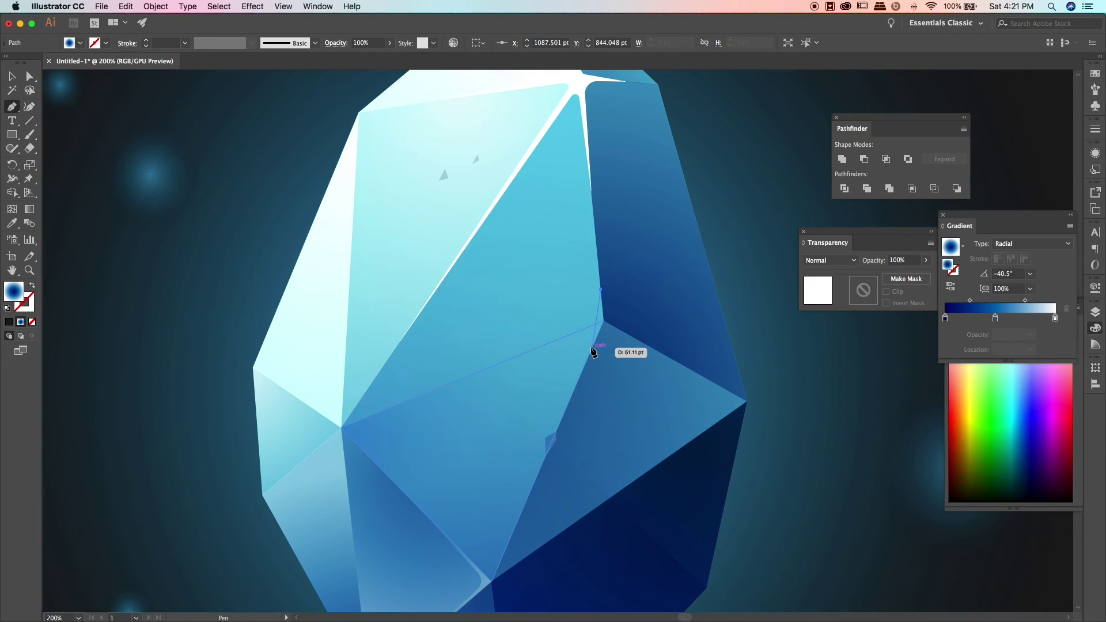
pyautogui.click(619, 330)
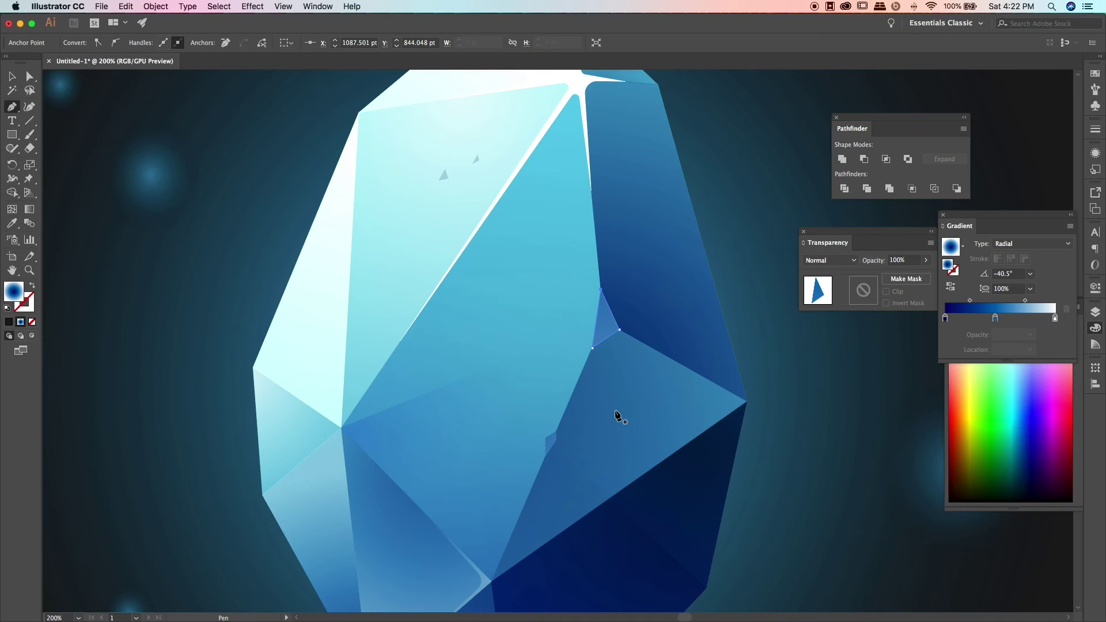
# Step: Fill the chip with a blue radial gradient running diagonally toward the lower right
pyautogui.press('i')
pyautogui.moveTo(573, 256)
pyautogui.mouseDown()
pyautogui.moveTo(673, 429)
pyautogui.moveTo(500, 171)
pyautogui.mouseUp()
pyautogui.moveTo(572, 277); pyautogui.dragTo(588, 315)
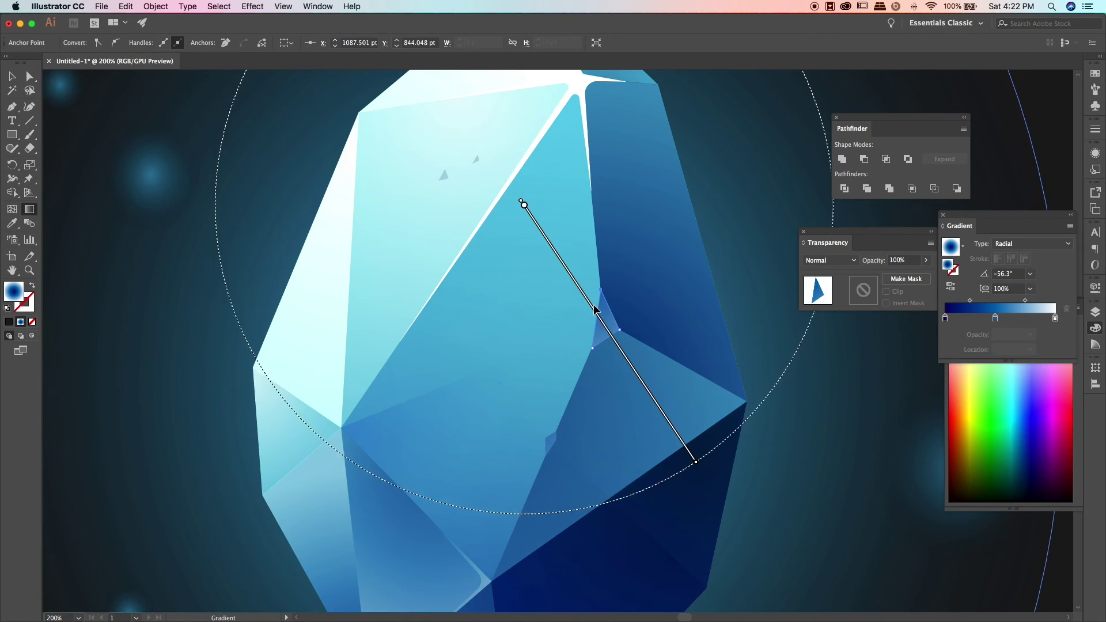
# Step: Reshape the small sliver facet by dragging one of its anchors down
pyautogui.click(148, 181)
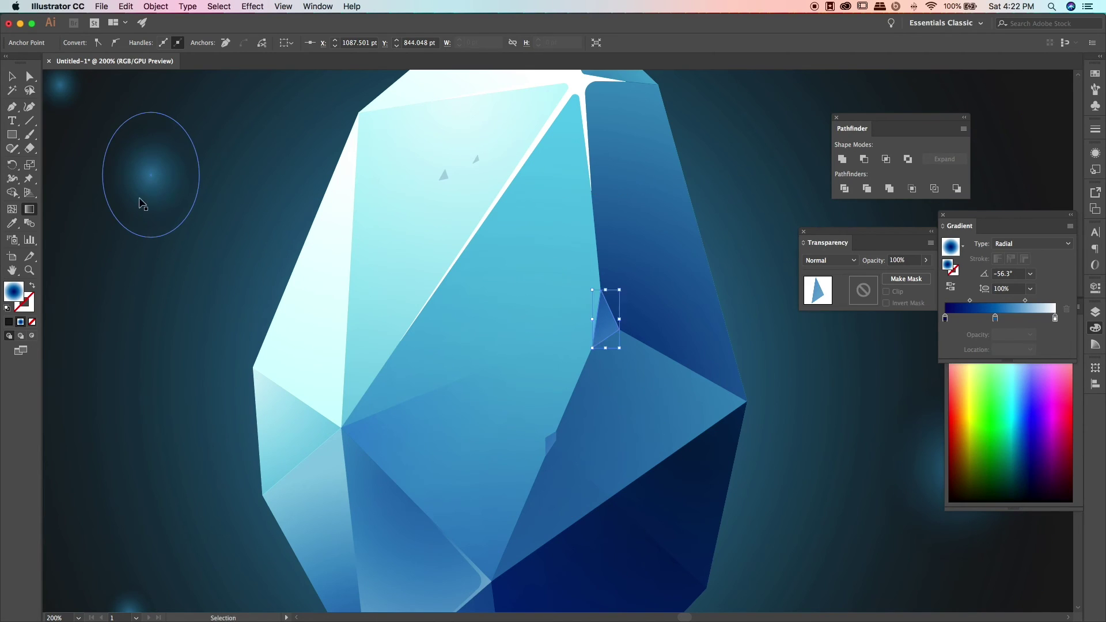
pyautogui.click(145, 312)
pyautogui.hotkey('ctrl', '0')
pyautogui.press('v')
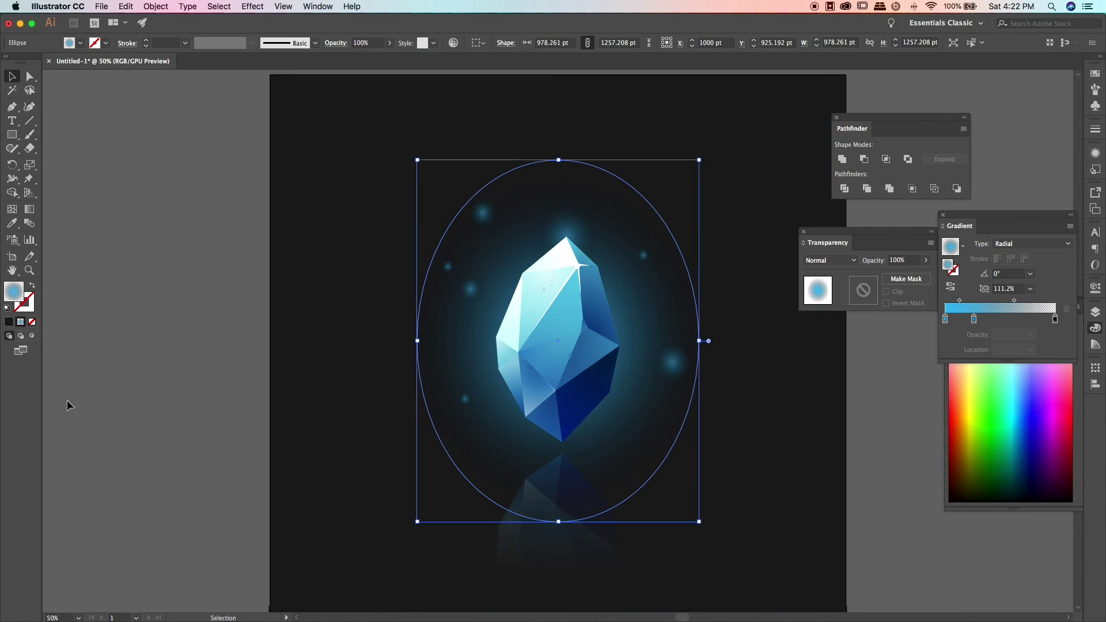
pyautogui.click(69, 403)
pyautogui.hotkey('ctrl', '+')
pyautogui.hotkey('ctrl', '+')
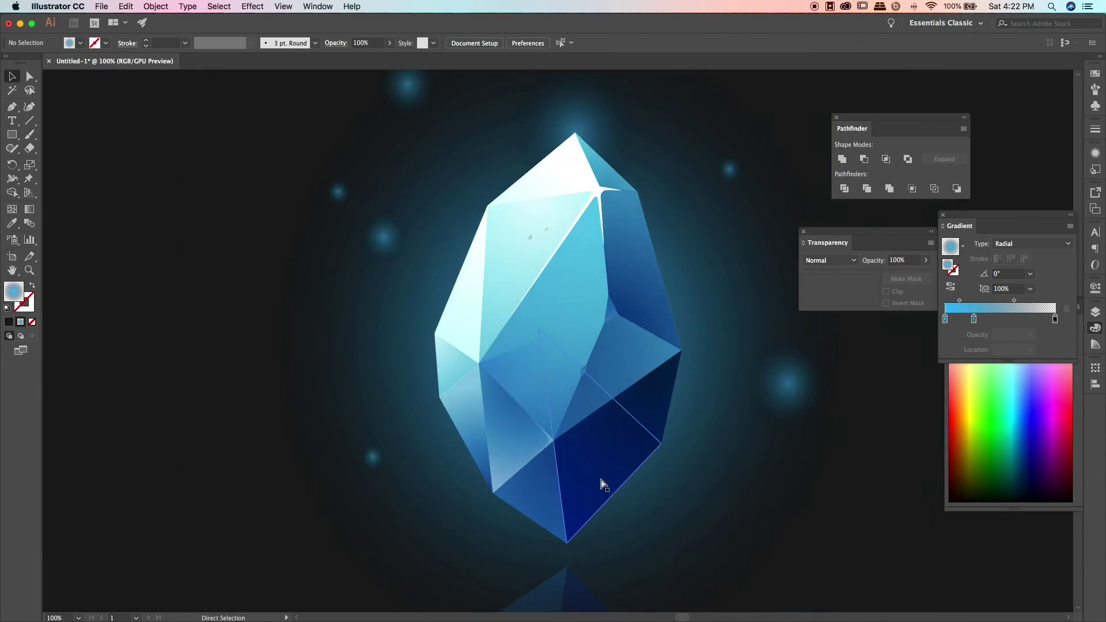
pyautogui.hotkey('ctrl', '+')
pyautogui.hotkey('ctrl', '+')
pyautogui.hotkey('ctrl', '+')
pyautogui.press('a')
pyautogui.click(635, 425)
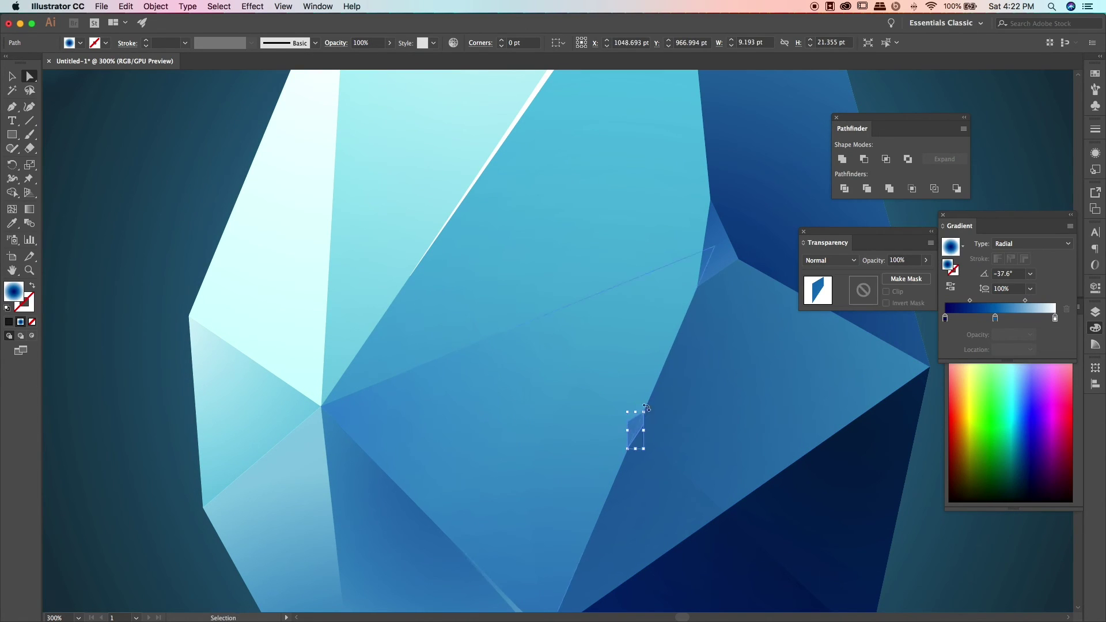
pyautogui.press('a')
pyautogui.moveTo(642, 424); pyautogui.dragTo(645, 433)
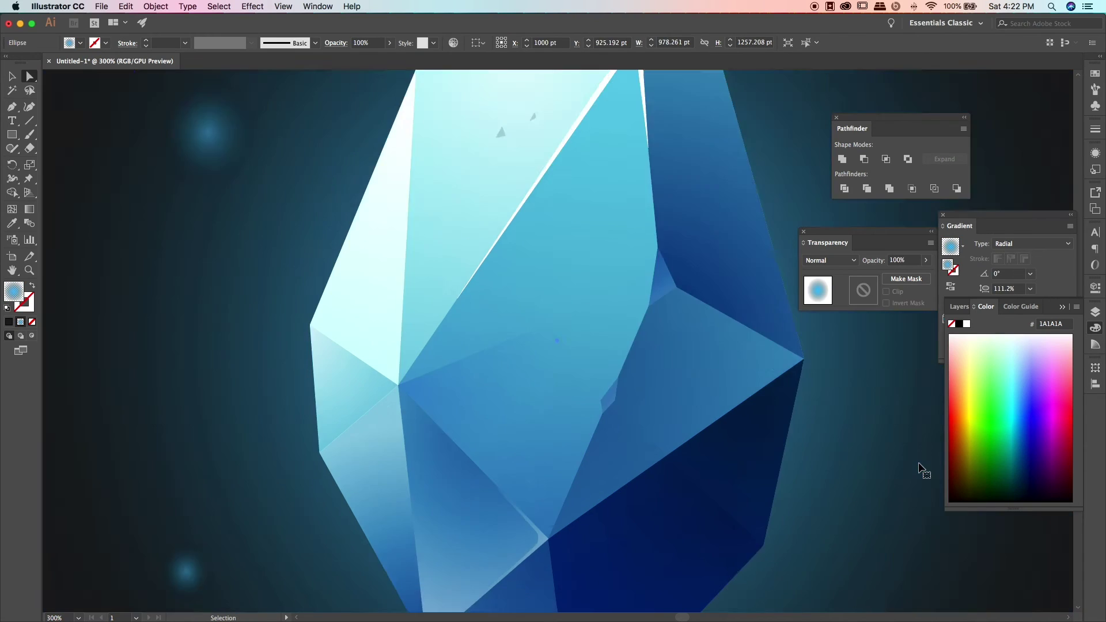
# Step: Reposition the small sliver facet slightly on the crystal's central facet
pyautogui.hotkey('ctrl', '0')
pyautogui.hotkey('ctrl', '=')
pyautogui.hotkey('ctrl', '=')
pyautogui.hotkey('ctrl', '=')
pyautogui.click(14, 75)
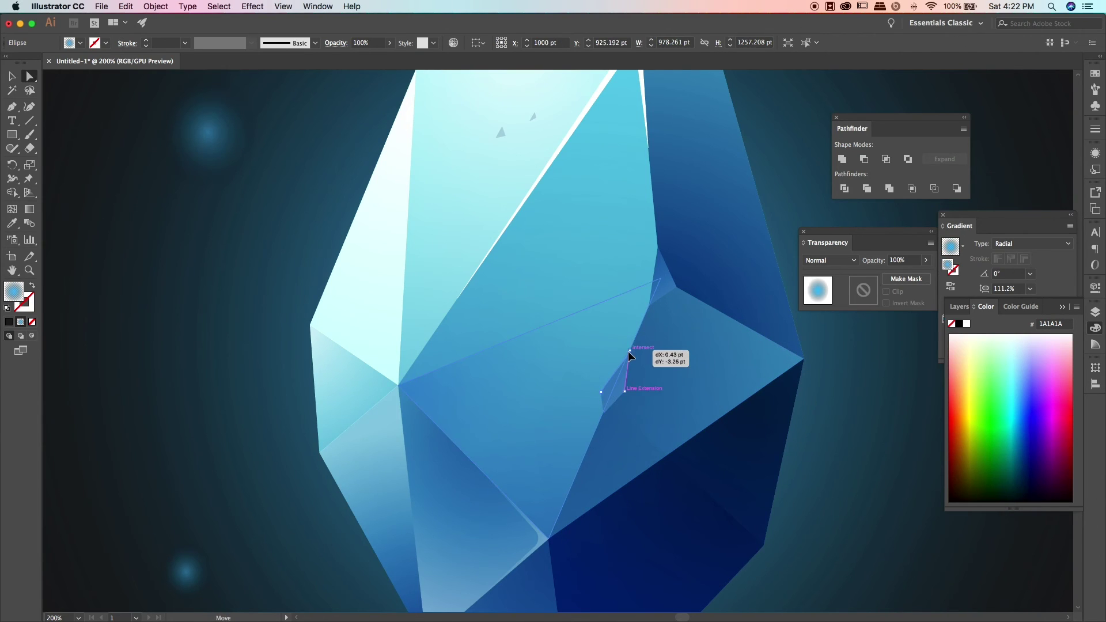
pyautogui.press('a')
pyautogui.click(606, 414)
pyautogui.click(604, 413)
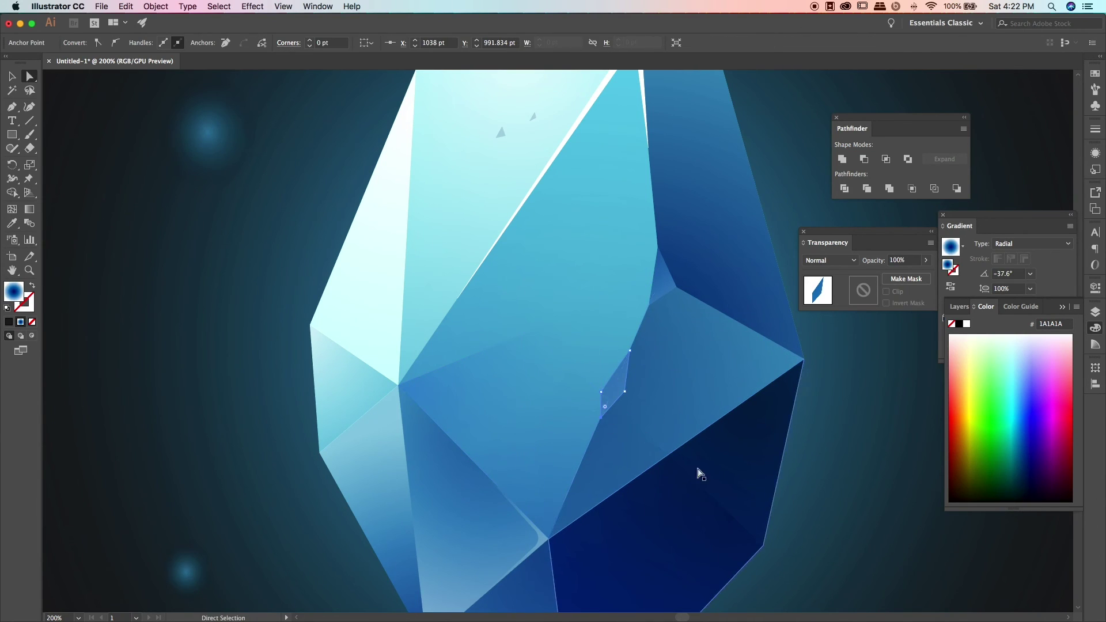
pyautogui.press('v')
pyautogui.click(167, 229)
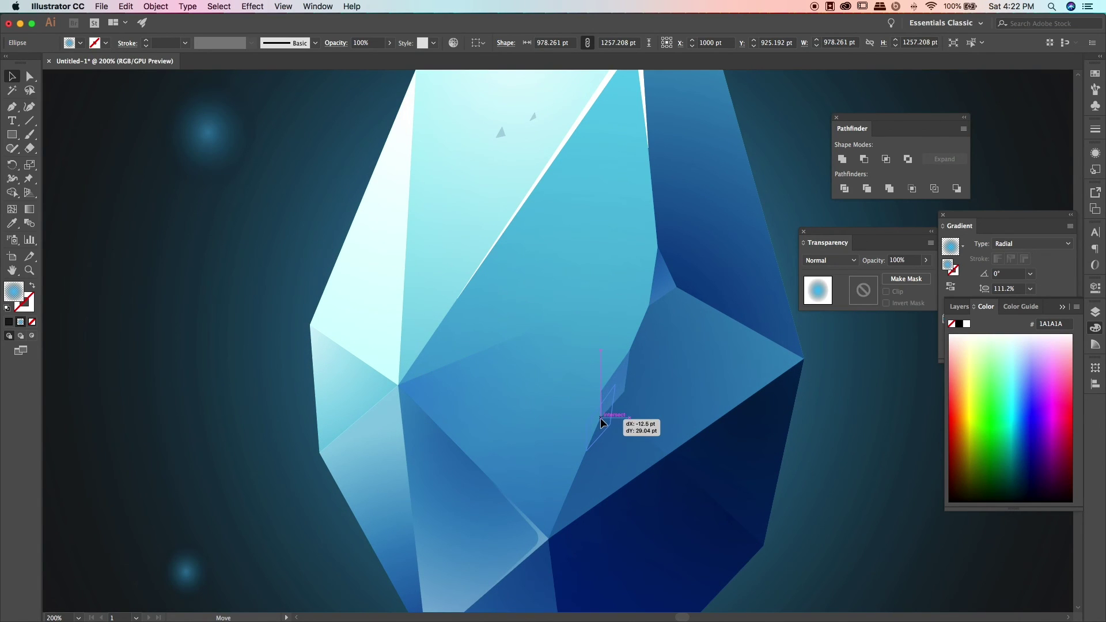
pyautogui.moveTo(600, 419); pyautogui.dragTo(600, 419)
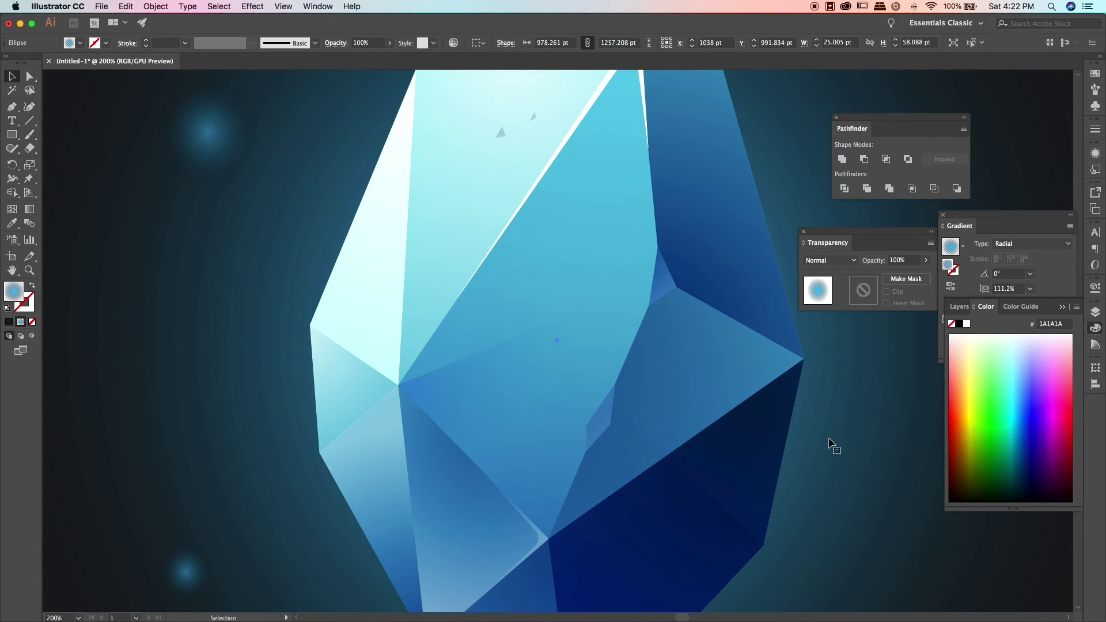
pyautogui.press('super+shift+a')
pyautogui.press('super+minus')
pyautogui.press('super+minus')
pyautogui.press('super+minus')
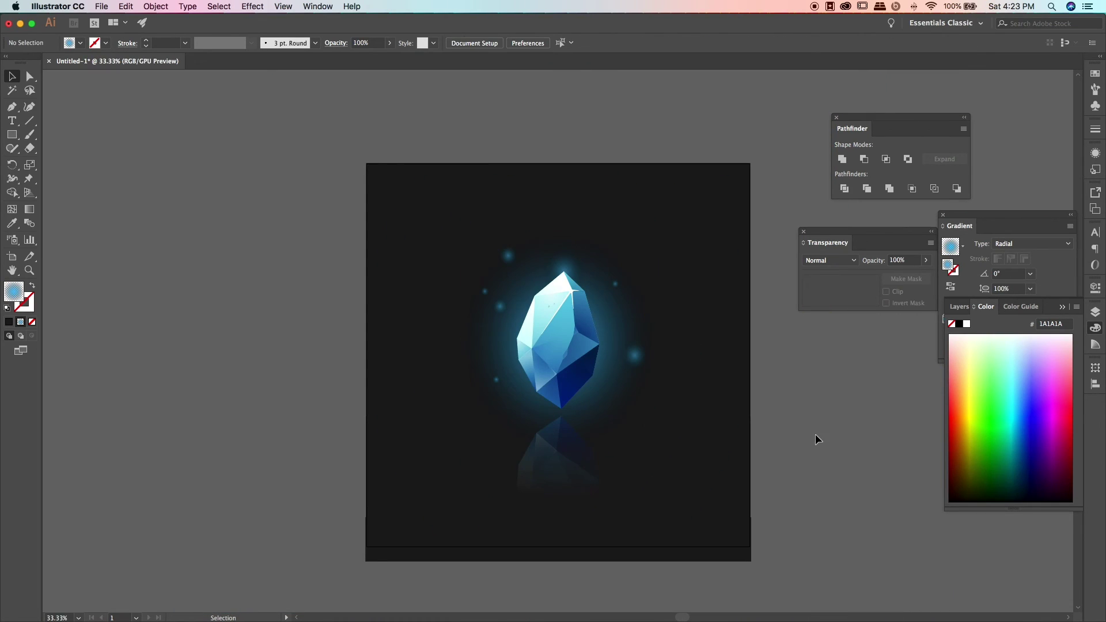
# Step: Locate the sliver facet, selecting it while checking the crystal against the full artboard
pyautogui.press('super+plus')
pyautogui.press('super+plus')
pyautogui.press('super+plus')
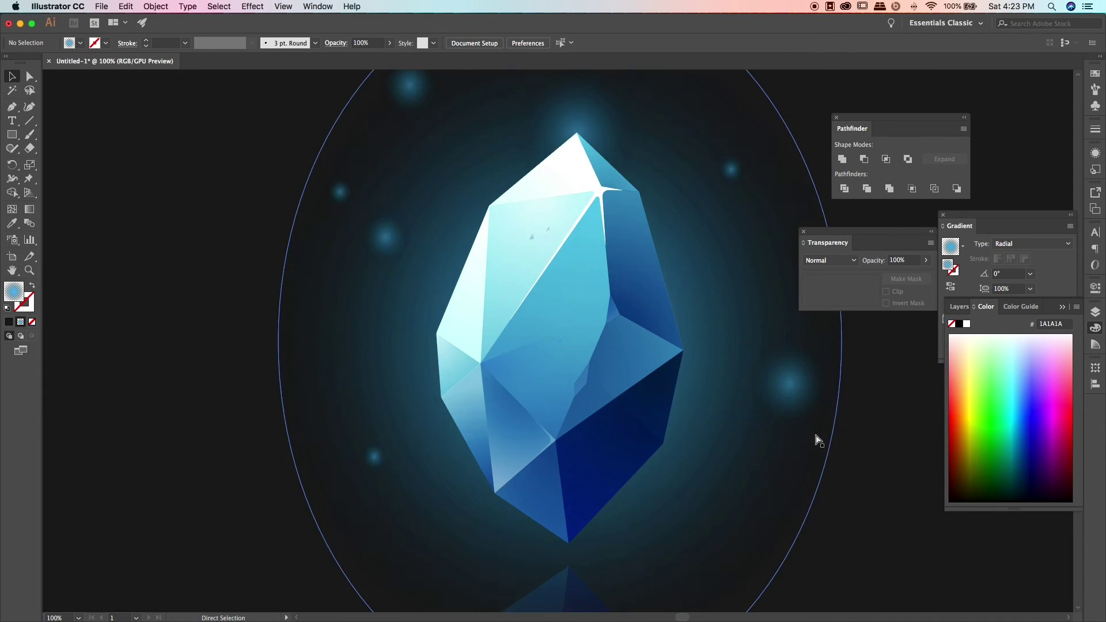
pyautogui.click(606, 417)
pyautogui.click(863, 526)
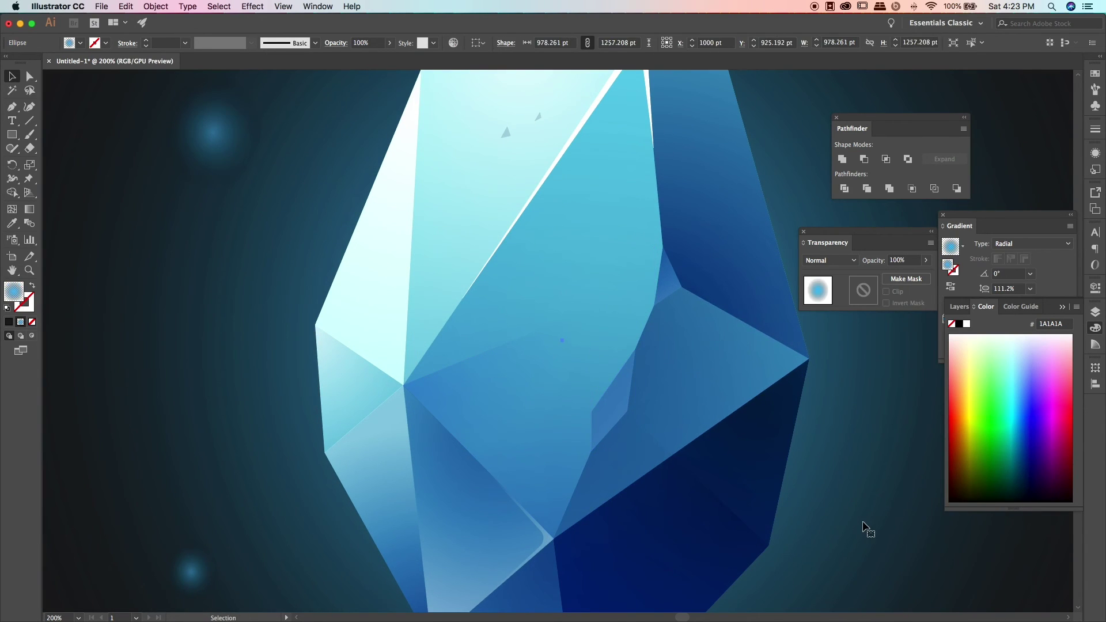
pyautogui.press('super+minus')
pyautogui.press('super+minus')
pyautogui.press('super+minus')
pyautogui.press('super+minus')
pyautogui.press('super+plus')
pyautogui.press('super+plus')
pyautogui.press('super+plus')
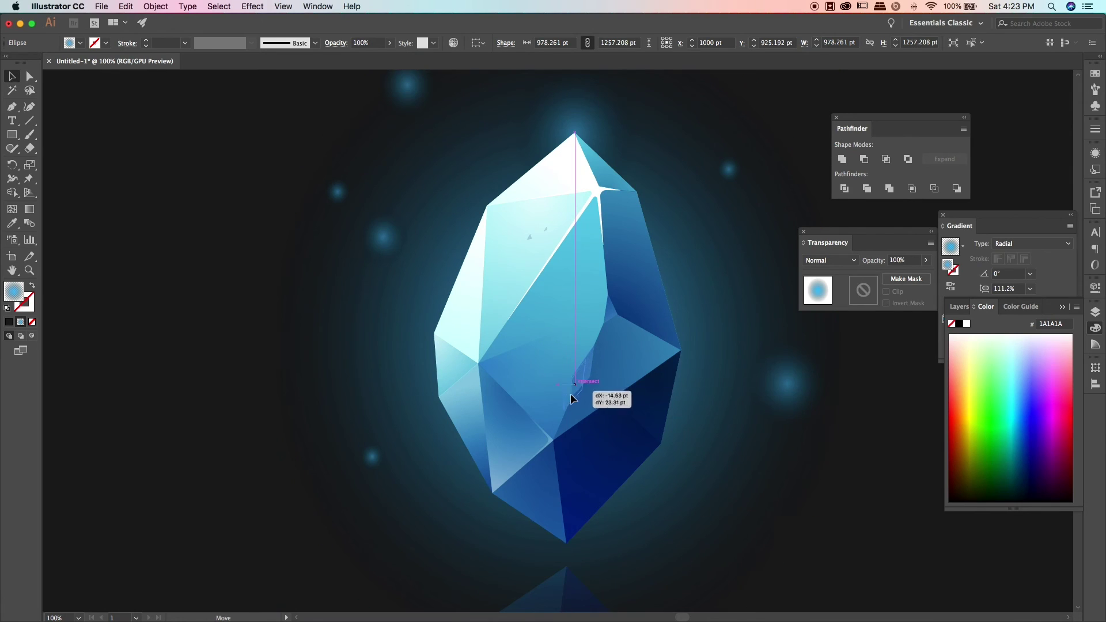
pyautogui.click(569, 402)
pyautogui.click(871, 530)
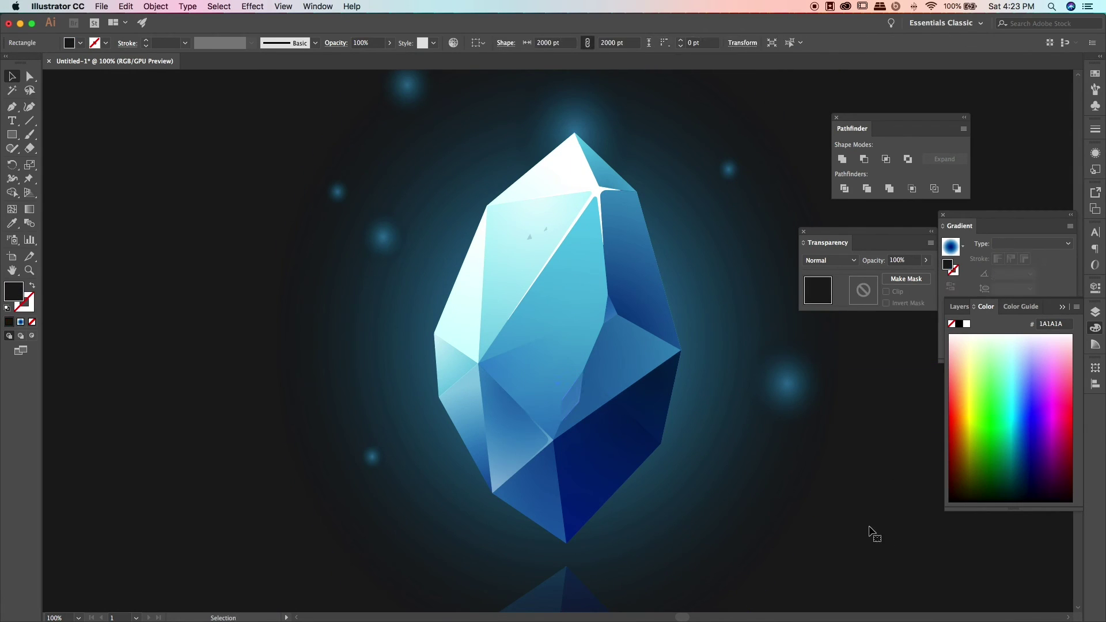
pyautogui.press('super+minus')
pyautogui.press('super+minus')
pyautogui.press('super+minus')
pyautogui.press('super+minus')
pyautogui.press('super+plus')
pyautogui.click(803, 510)
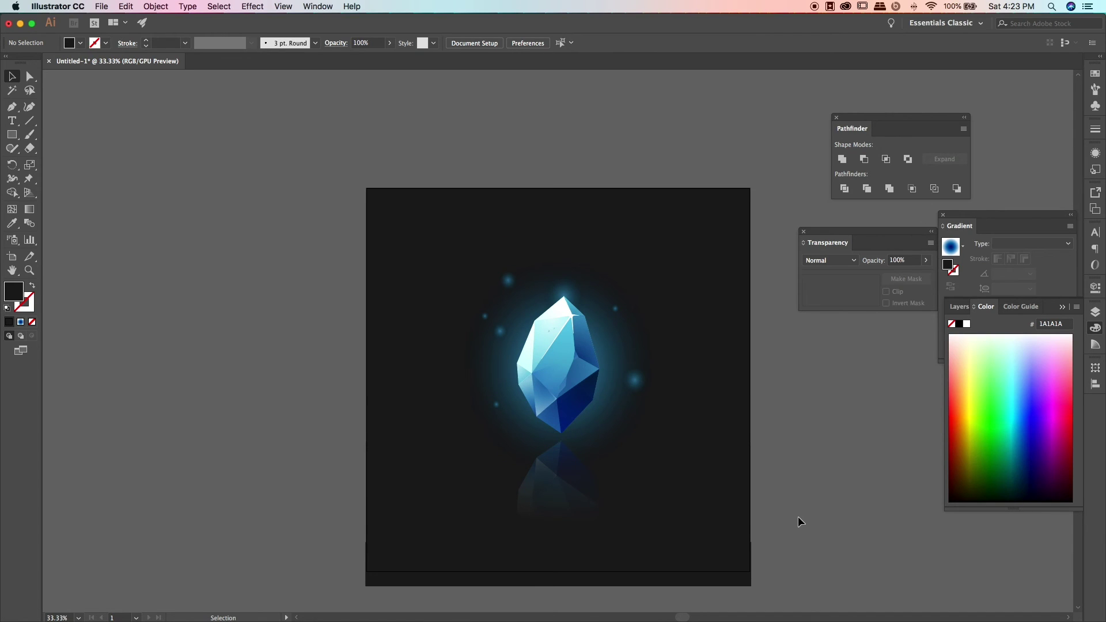
# Step: Resize the lower-middle sliver facet by dragging its bottom edge upward
pyautogui.press('super+plus')
pyautogui.press('super+plus')
pyautogui.press('super+plus')
pyautogui.press('super+plus')
pyautogui.click(566, 512)
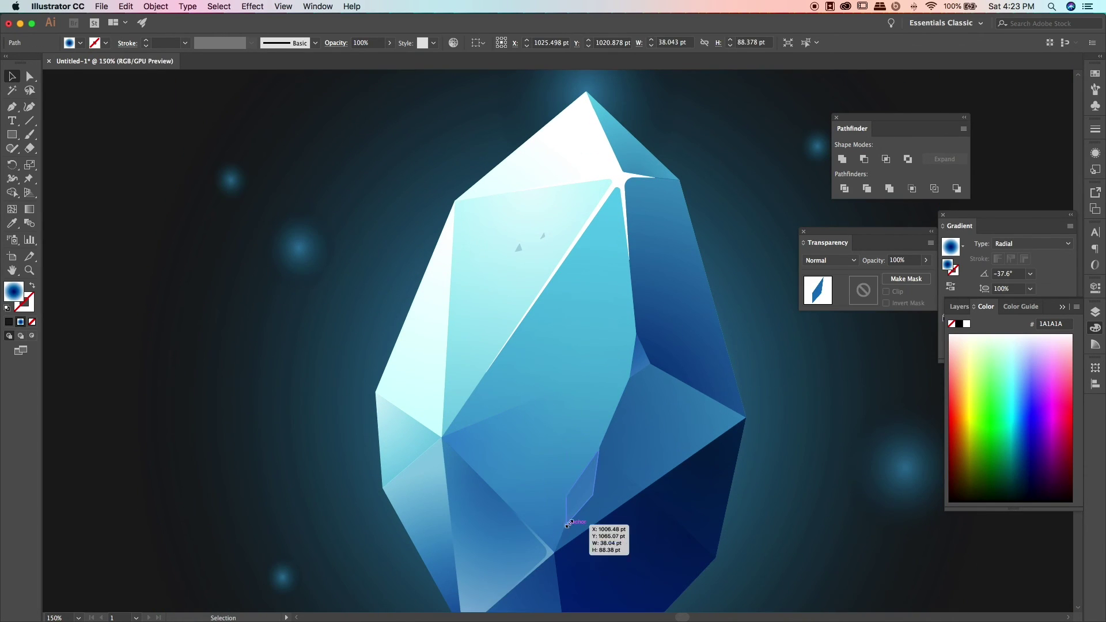
pyautogui.moveTo(583, 521); pyautogui.dragTo(583, 484)
pyautogui.click(789, 505)
pyautogui.press('super+minus')
pyautogui.press('super+minus')
pyautogui.press('super+minus')
# Step: Stretch the upper-right triangle chip taller by moving one of its anchors
pyautogui.click(822, 499)
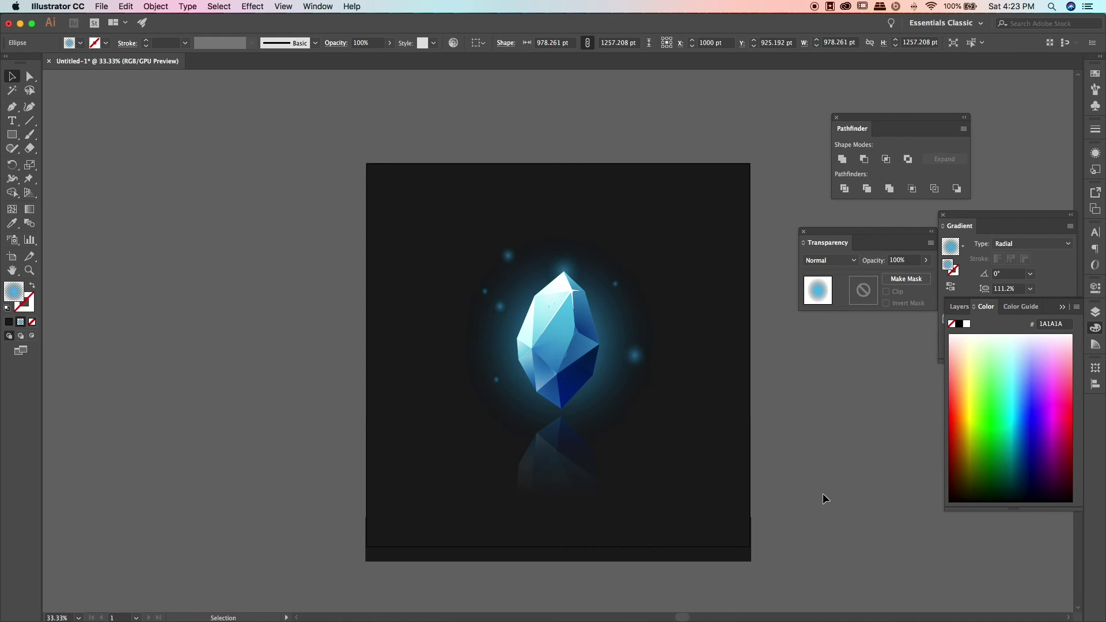
pyautogui.press('super+plus')
pyautogui.press('super+plus')
pyautogui.press('super+plus')
pyautogui.click(642, 297)
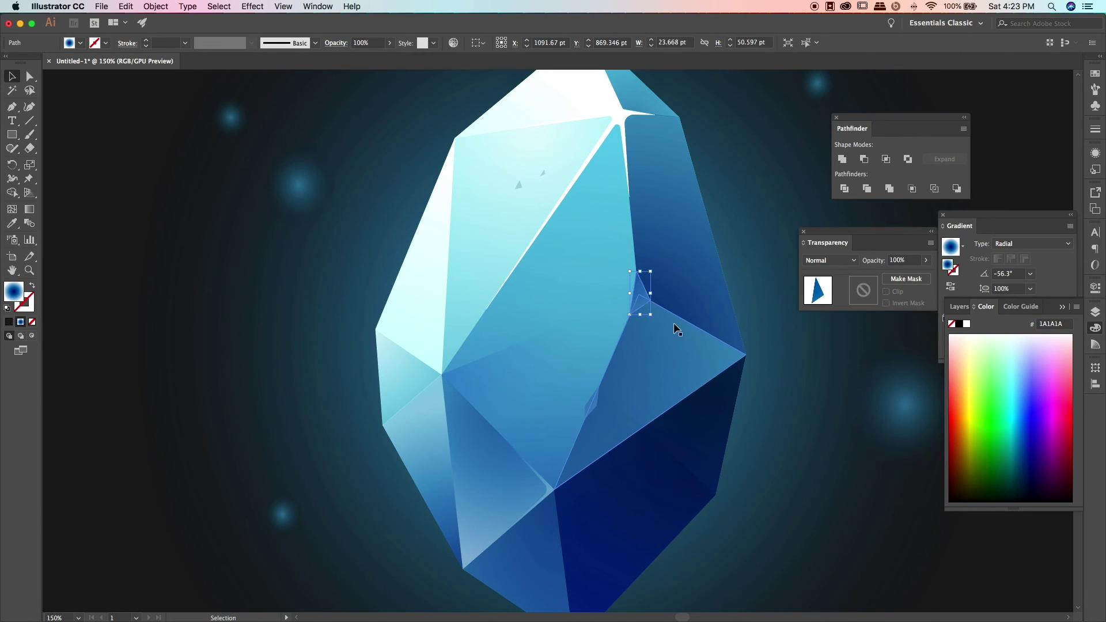
pyautogui.press('a')
pyautogui.moveTo(661, 306); pyautogui.dragTo(625, 328)
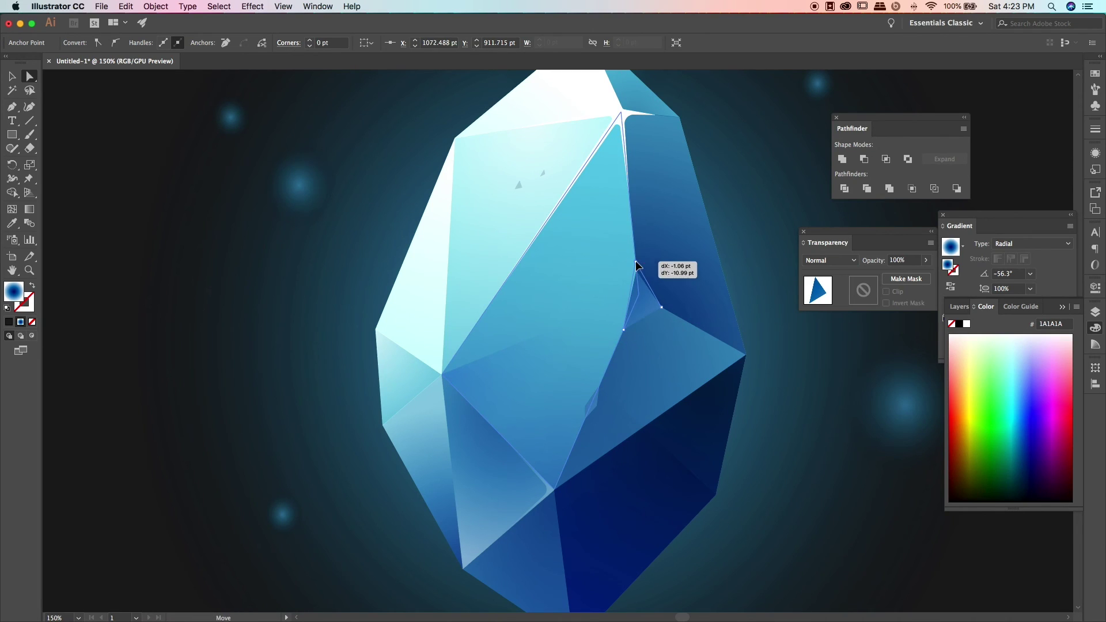
pyautogui.click(810, 374)
pyautogui.press('super+minus')
pyautogui.press('super+minus')
pyautogui.press('super+minus')
pyautogui.press('super+plus')
pyautogui.press('super+plus')
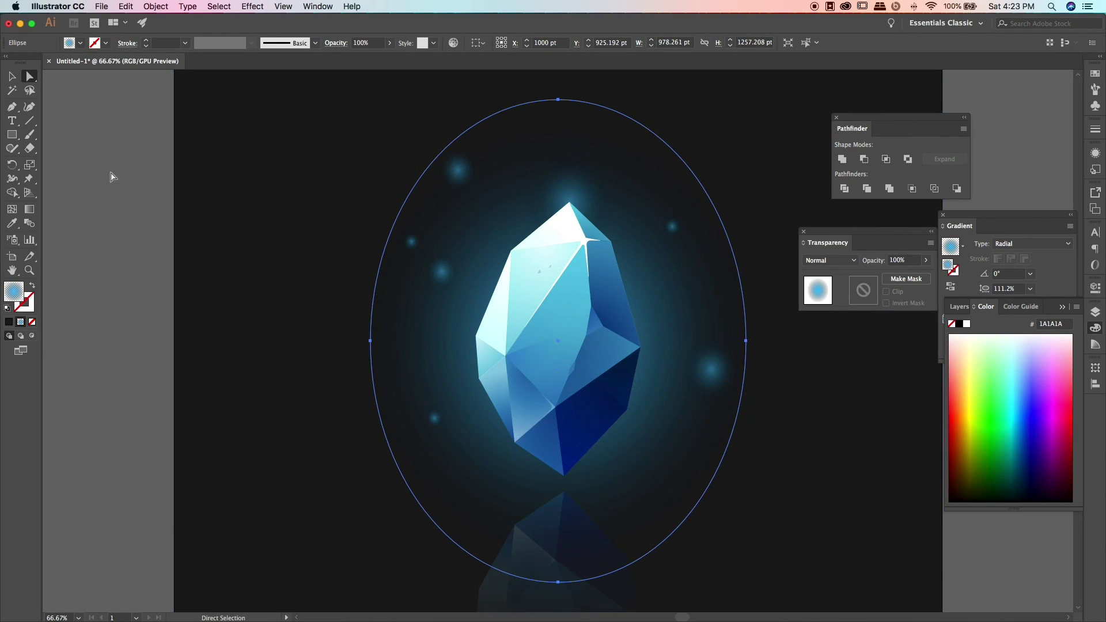
# Step: Set the chip's radial gradient direction and enlarge it diagonally
pyautogui.press('v')
pyautogui.click(593, 325)
pyautogui.press('g')
pyautogui.moveTo(539, 264); pyautogui.dragTo(635, 407)
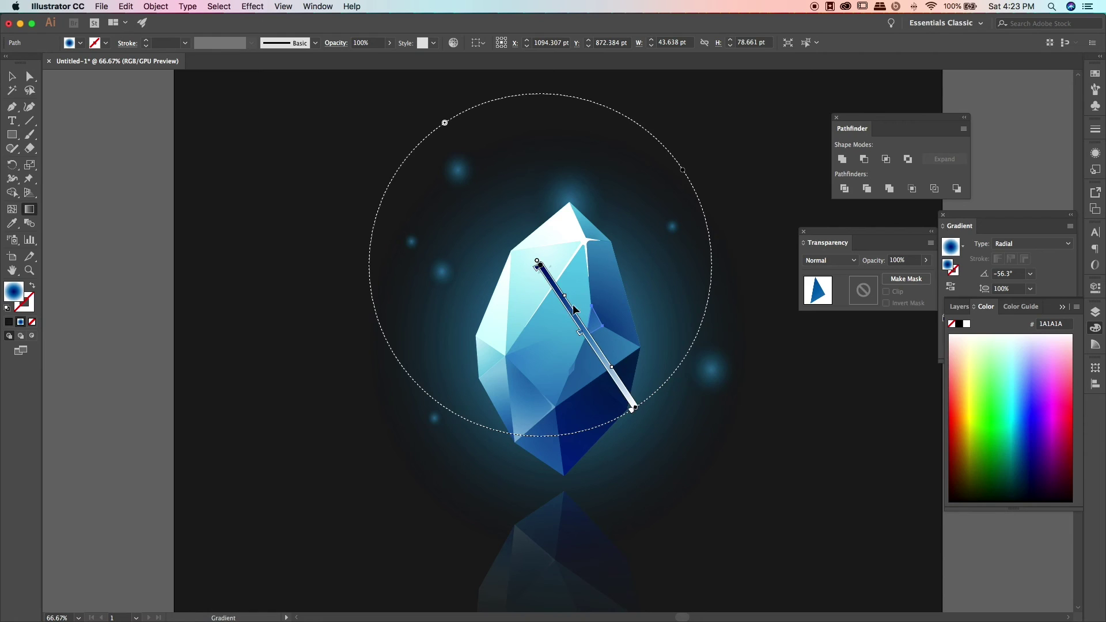
pyautogui.moveTo(536, 250); pyautogui.dragTo(660, 438)
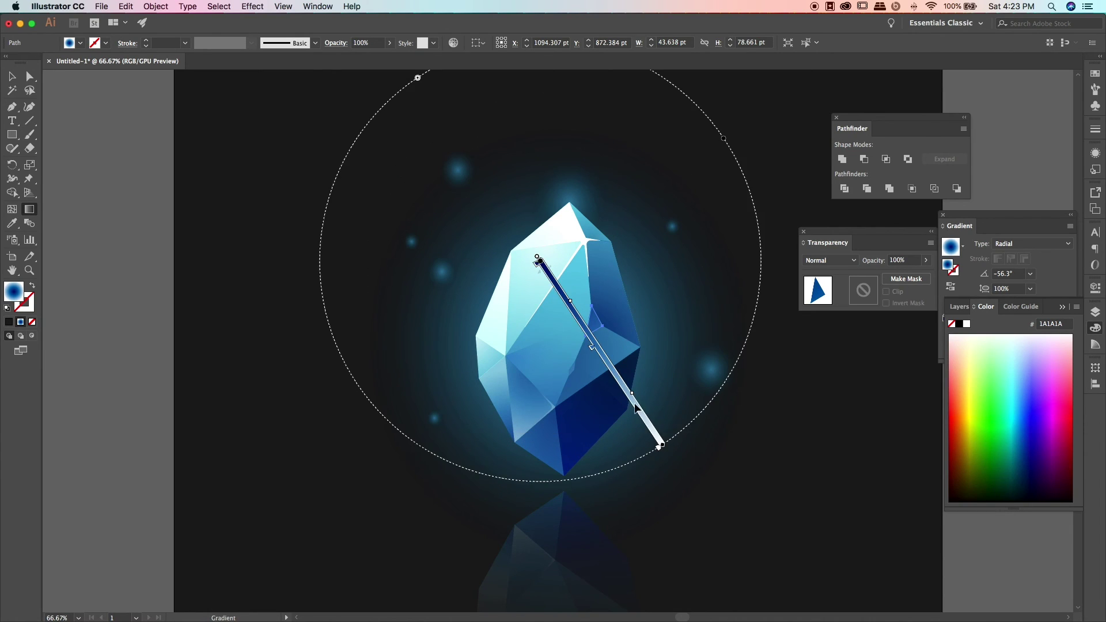
pyautogui.press('v')
pyautogui.click(123, 158)
# Step: Redraw the chip's radial gradient diagonally across the triangle
pyautogui.click(586, 325)
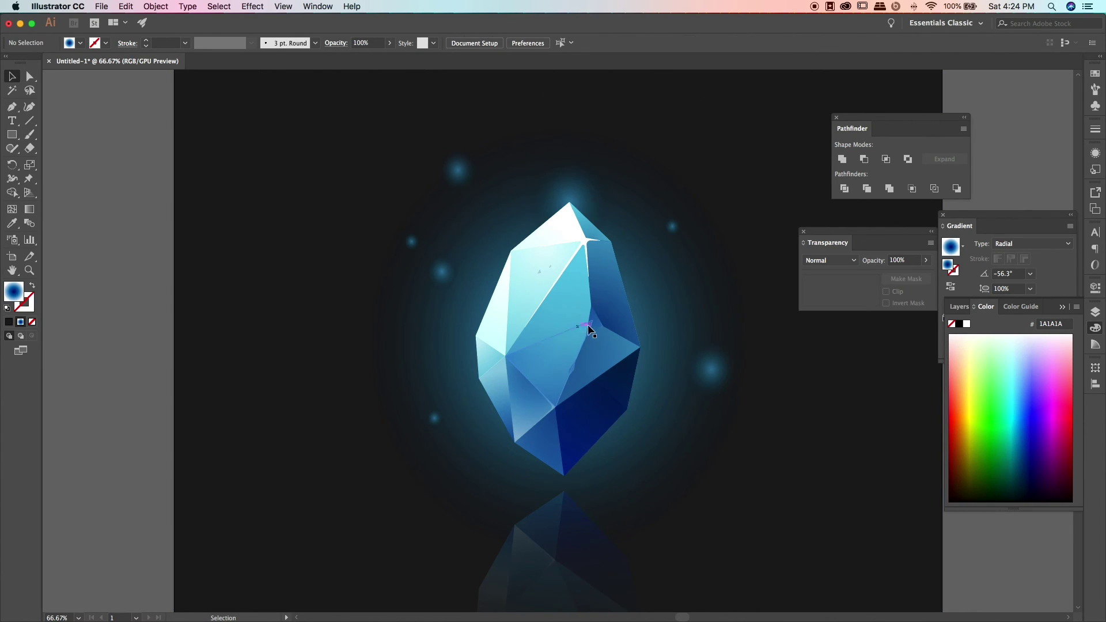
pyautogui.click(29, 210)
pyautogui.moveTo(529, 246); pyautogui.dragTo(652, 431)
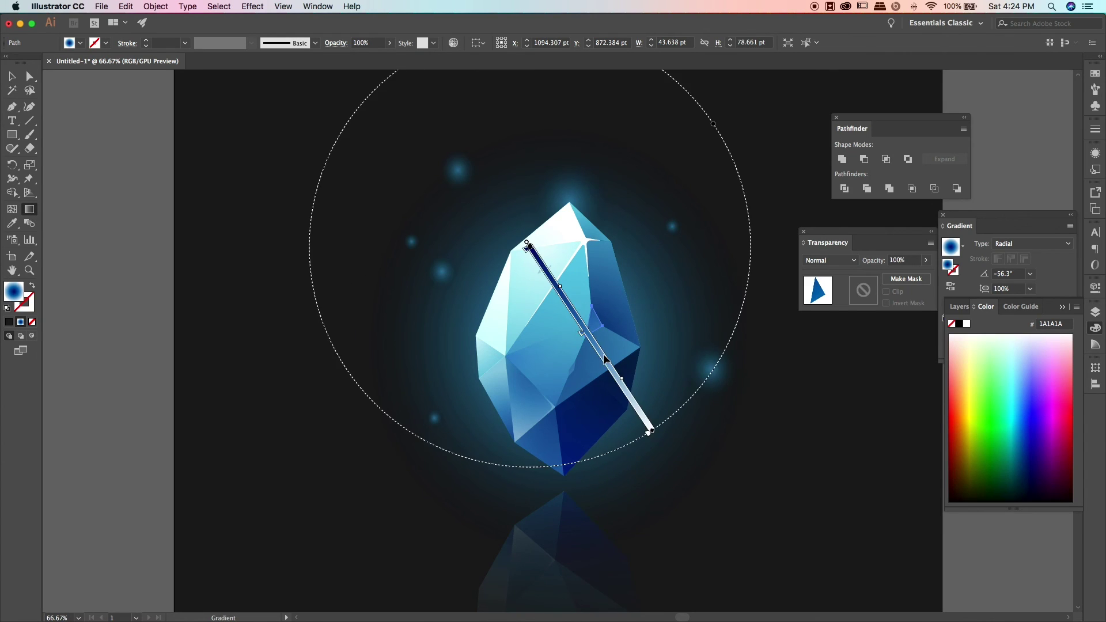
pyautogui.click(12, 77)
pyautogui.click(159, 208)
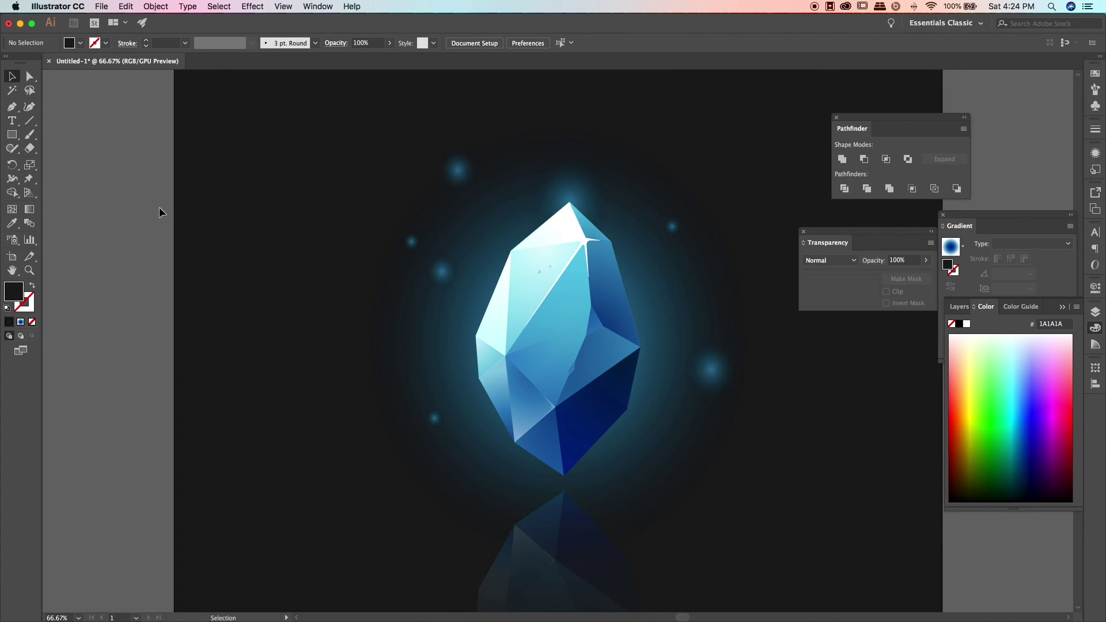
pyautogui.click(599, 323)
pyautogui.press('g')
pyautogui.moveTo(541, 261); pyautogui.dragTo(664, 446)
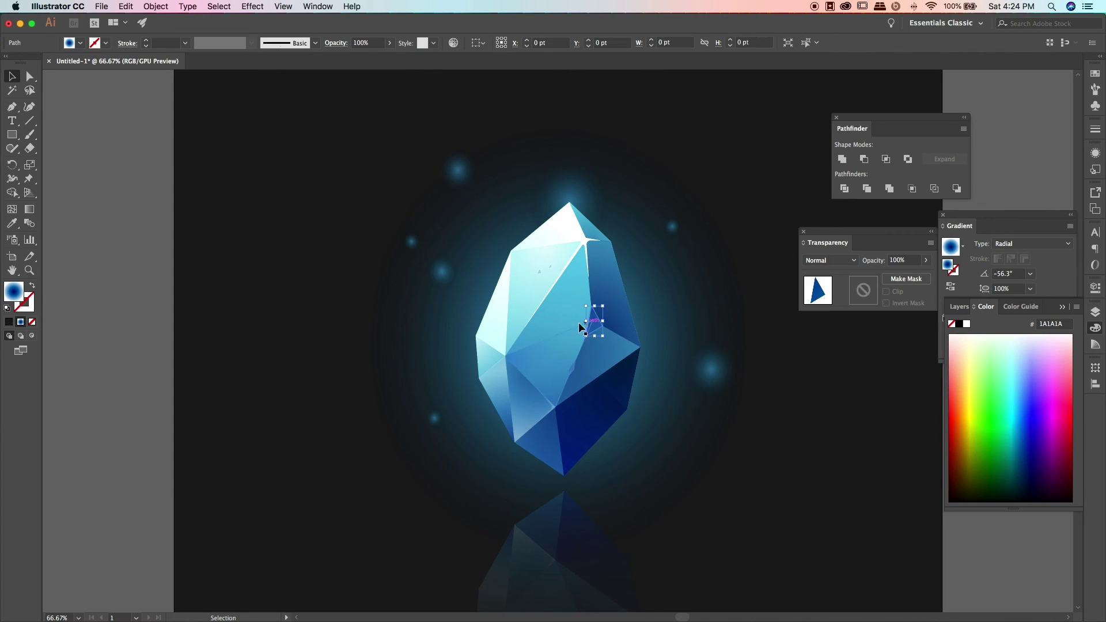
pyautogui.click(29, 209)
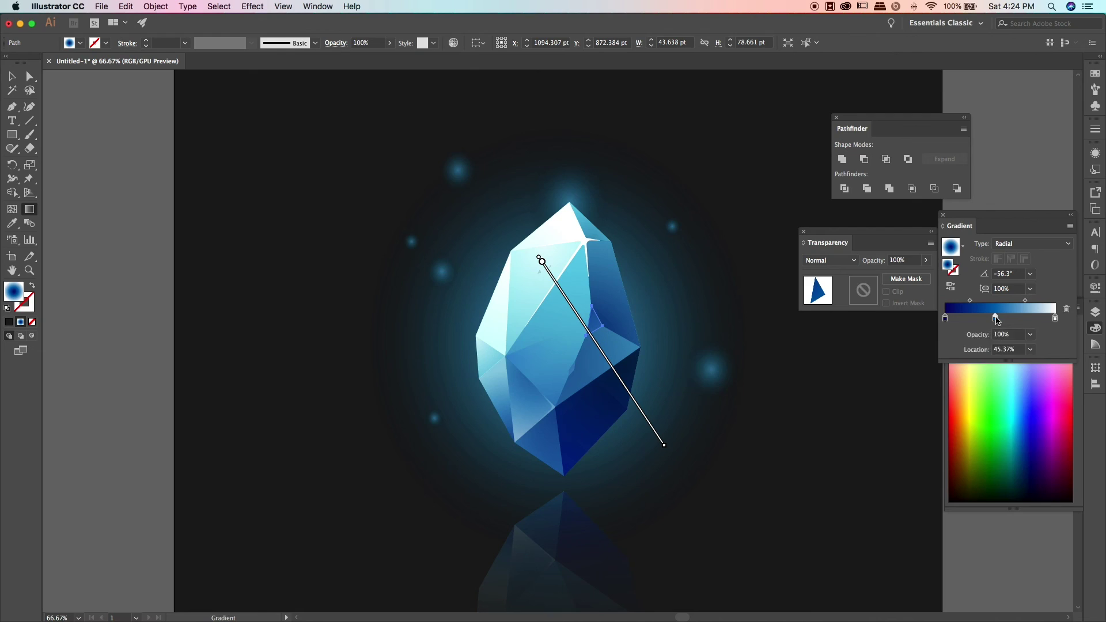
# Step: Brighten the facet's gradient stop to a stronger blue by raising G in RGB
pyautogui.doubleClick(996, 318)
pyautogui.click(904, 360)
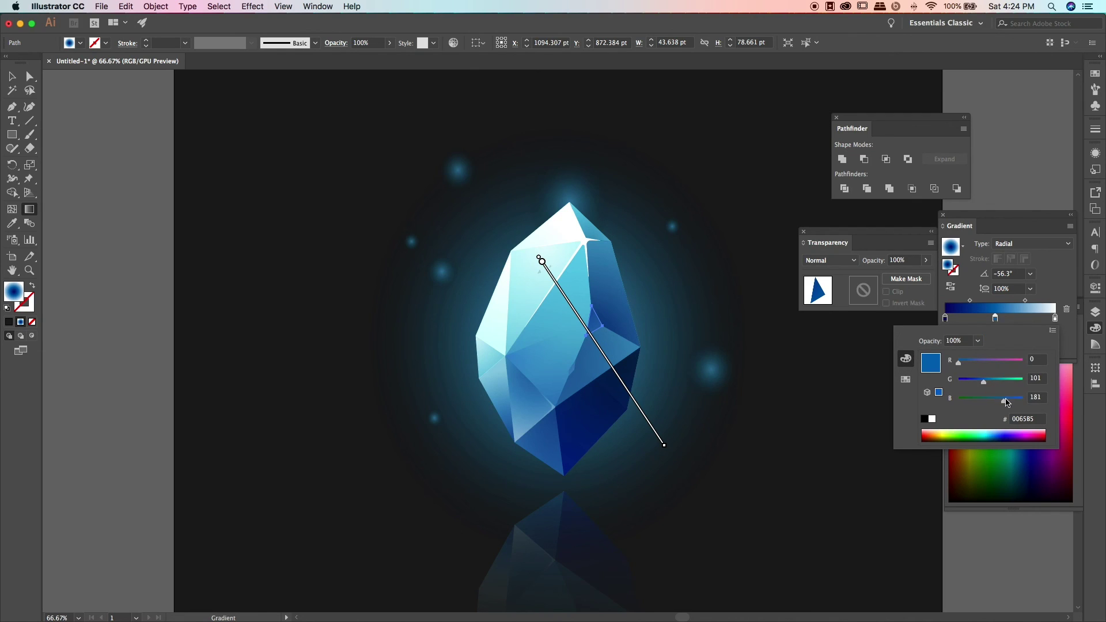
pyautogui.moveTo(983, 381); pyautogui.dragTo(993, 383)
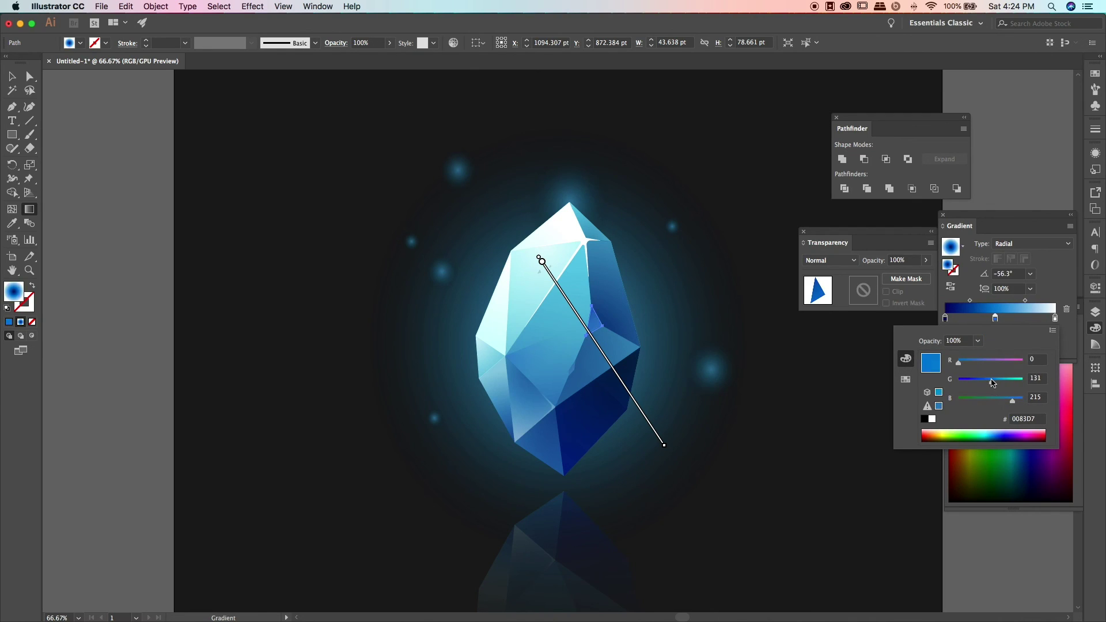
pyautogui.click(608, 363)
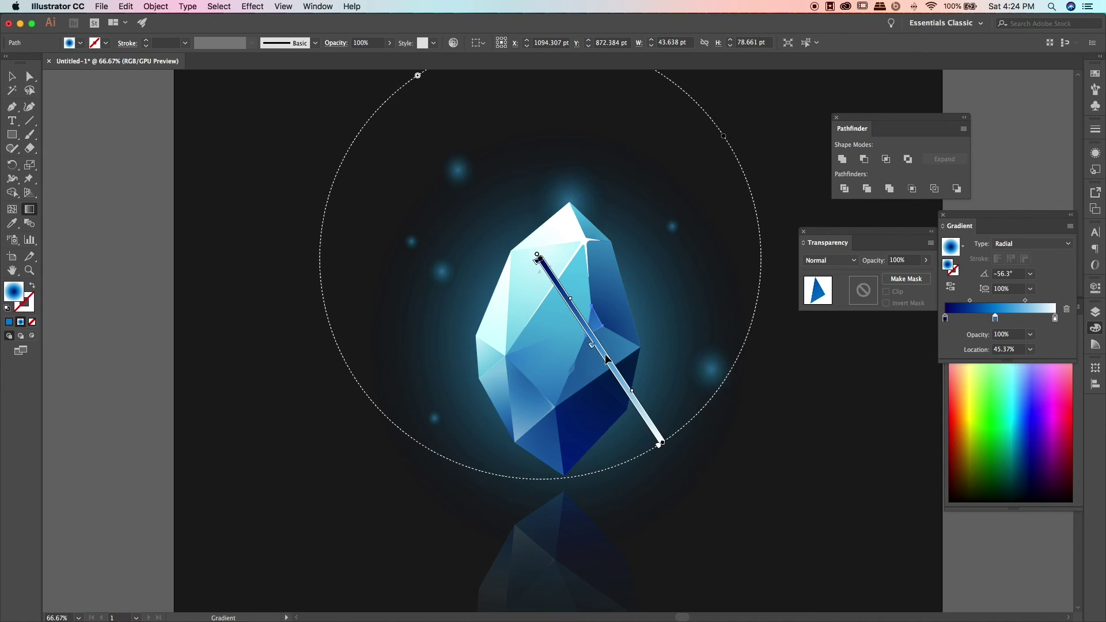
pyautogui.click(140, 205)
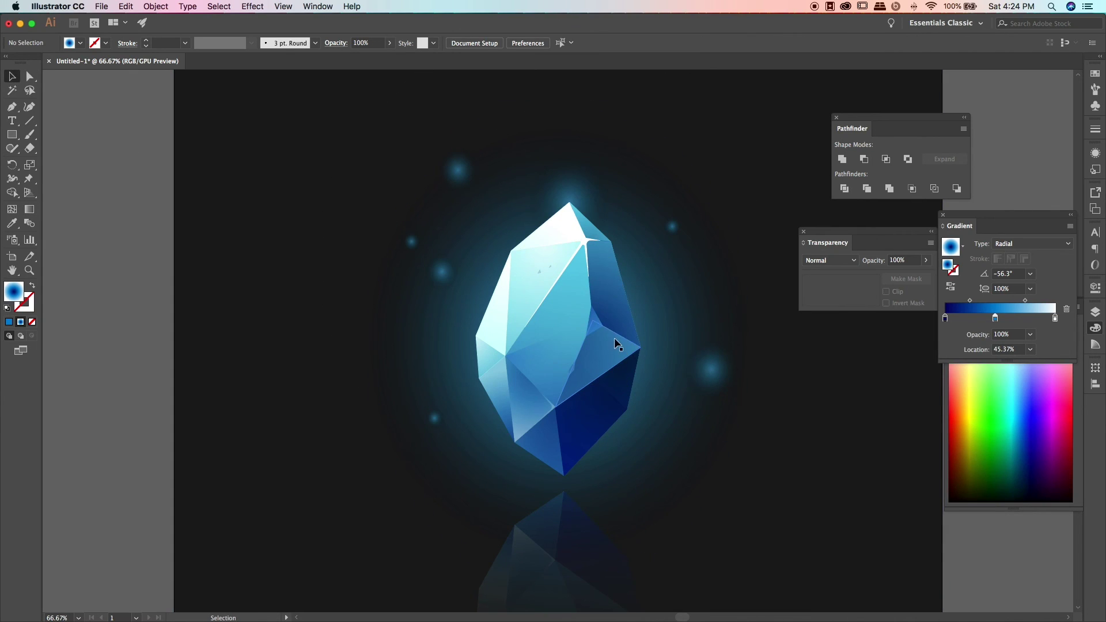
# Step: Lighten the triangular chip's gradient stop colour toward cyan
pyautogui.click(604, 327)
pyautogui.doubleClick(996, 318)
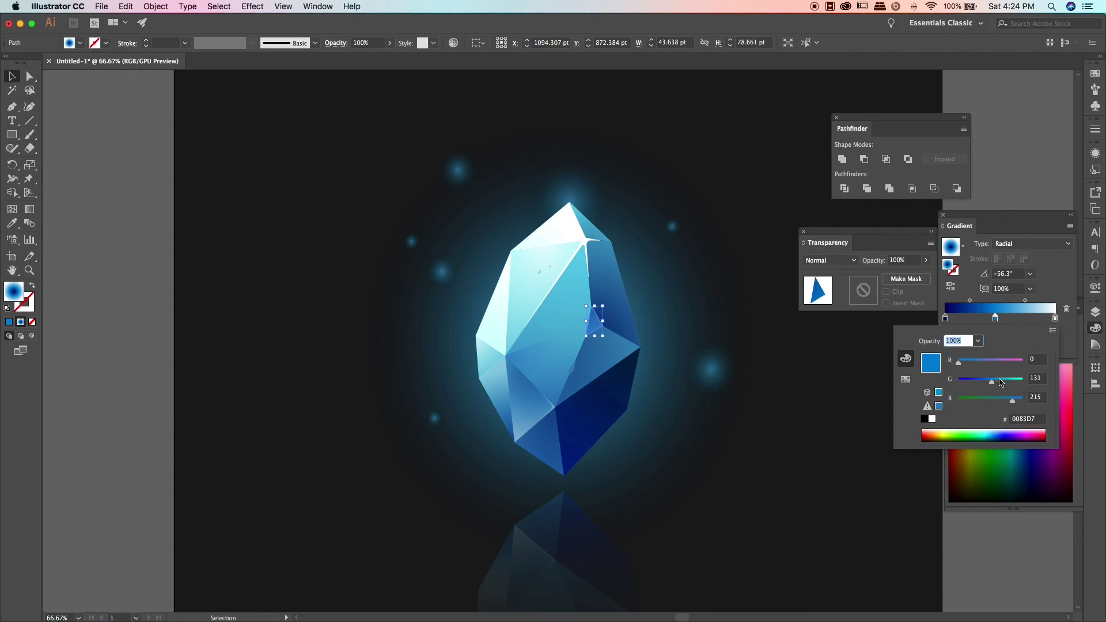
pyautogui.moveTo(1017, 383); pyautogui.dragTo(1002, 383)
pyautogui.click(115, 186)
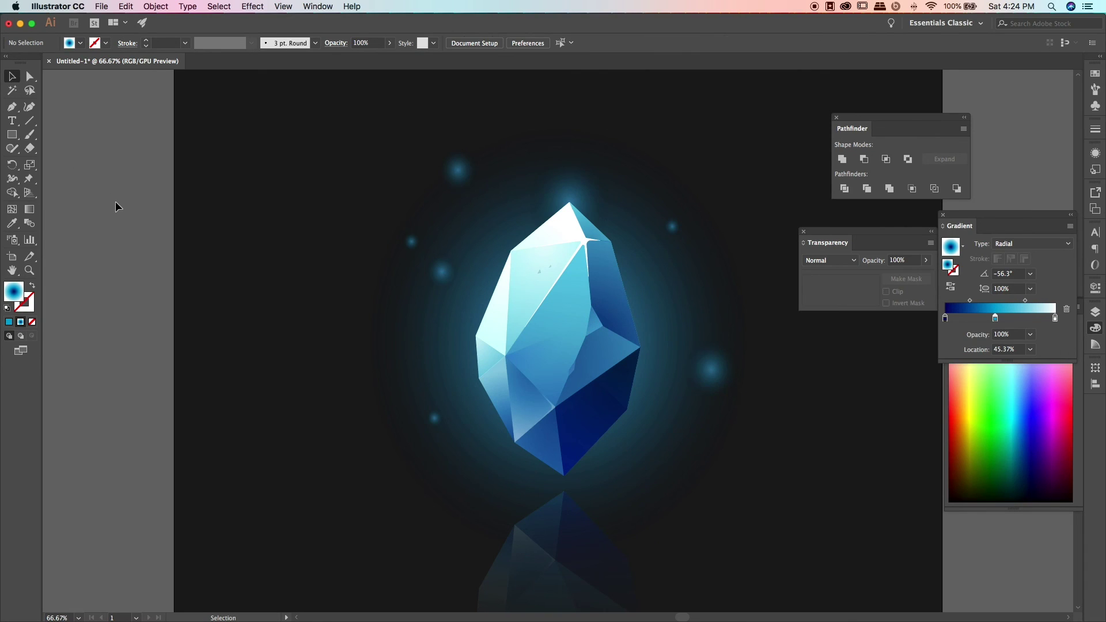
# Step: Zoom in on the crystal and inspect a chip's dark gradient stop colour
pyautogui.press('super+minus')
pyautogui.press('super+minus')
pyautogui.press('super+plus')
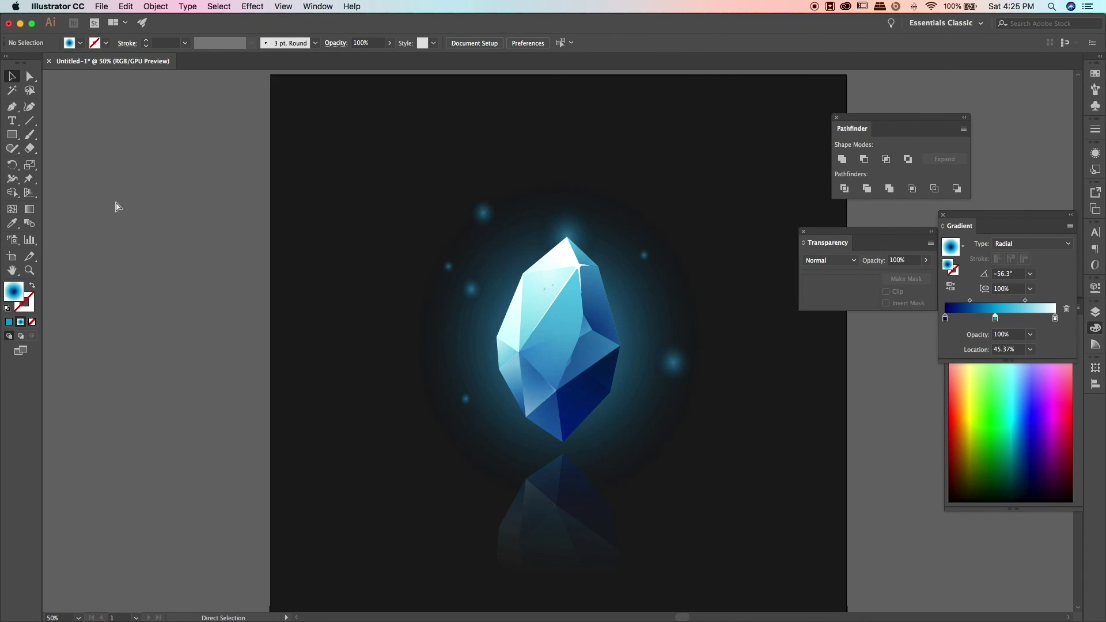
pyautogui.press('super+1')
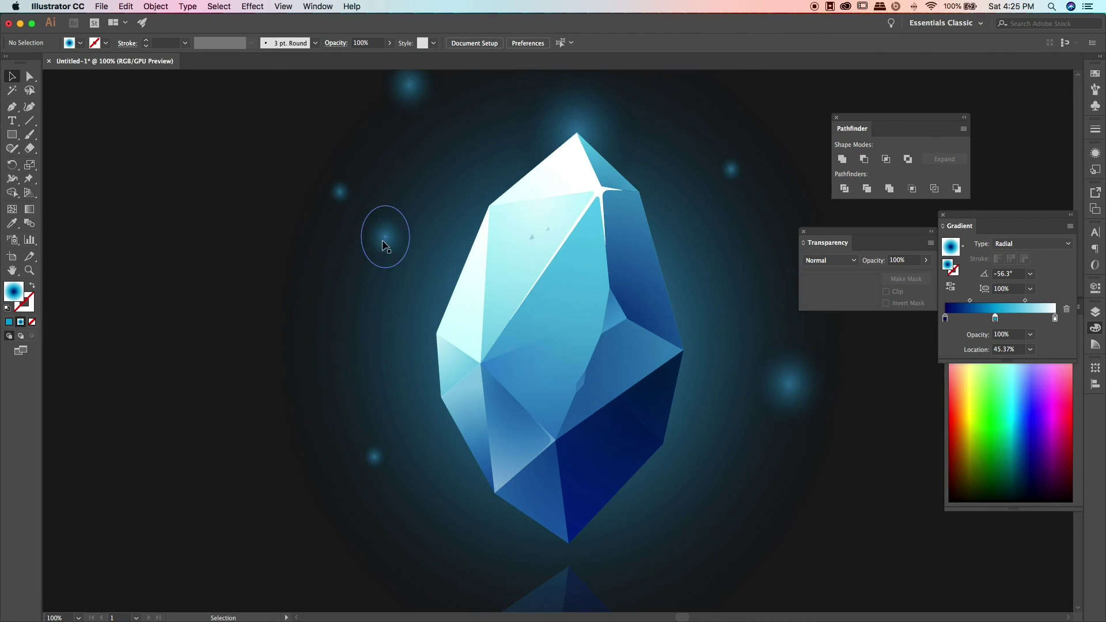
pyautogui.click(550, 229)
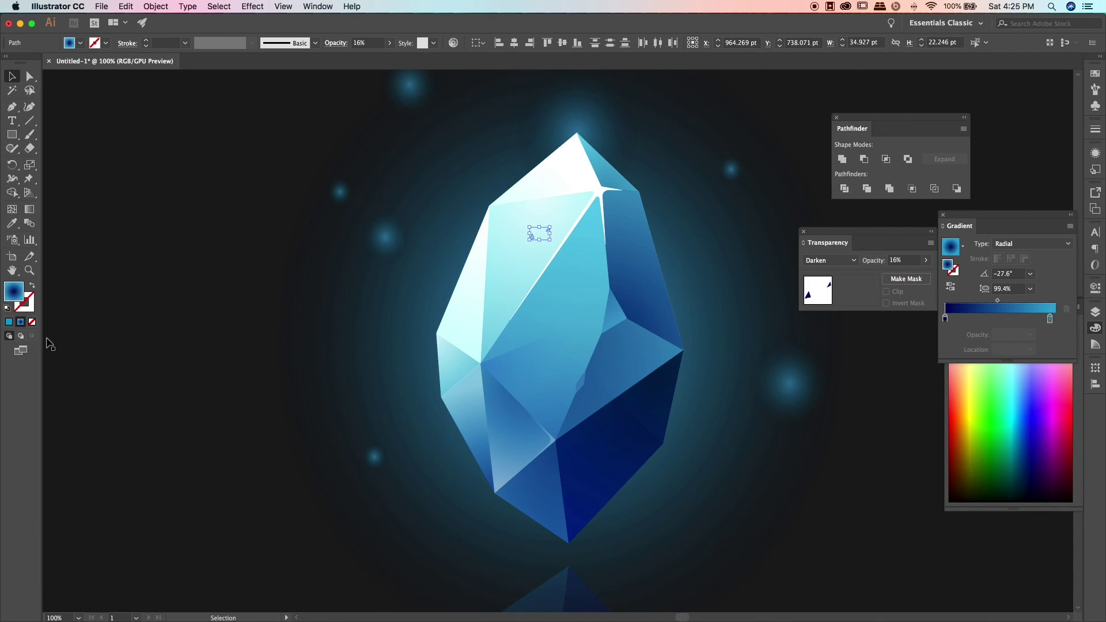
pyautogui.doubleClick(946, 319)
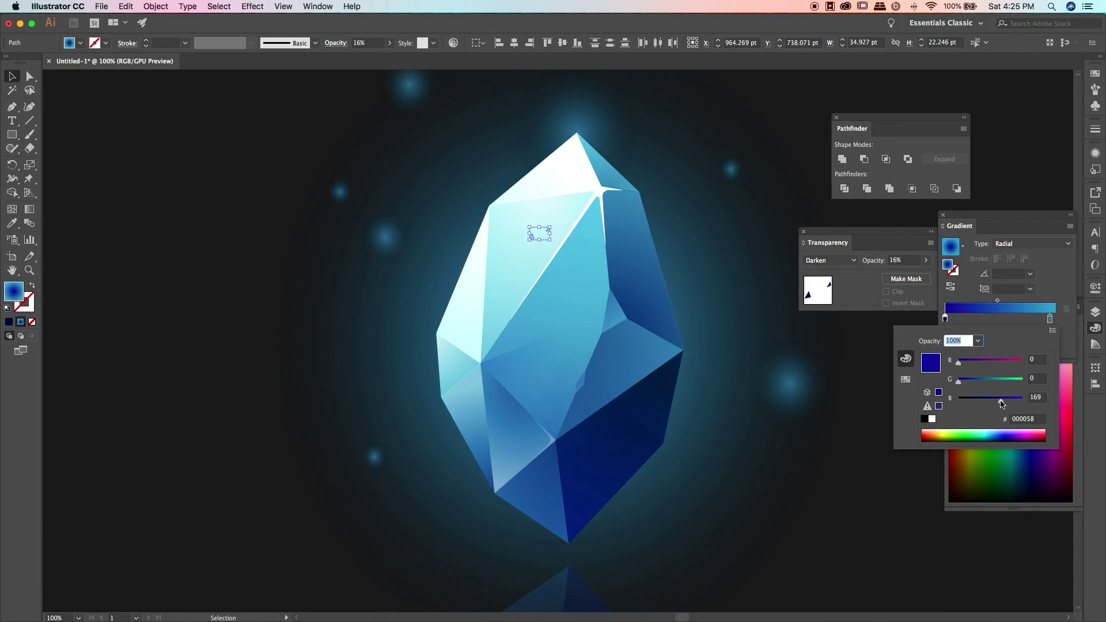
pyautogui.click(248, 327)
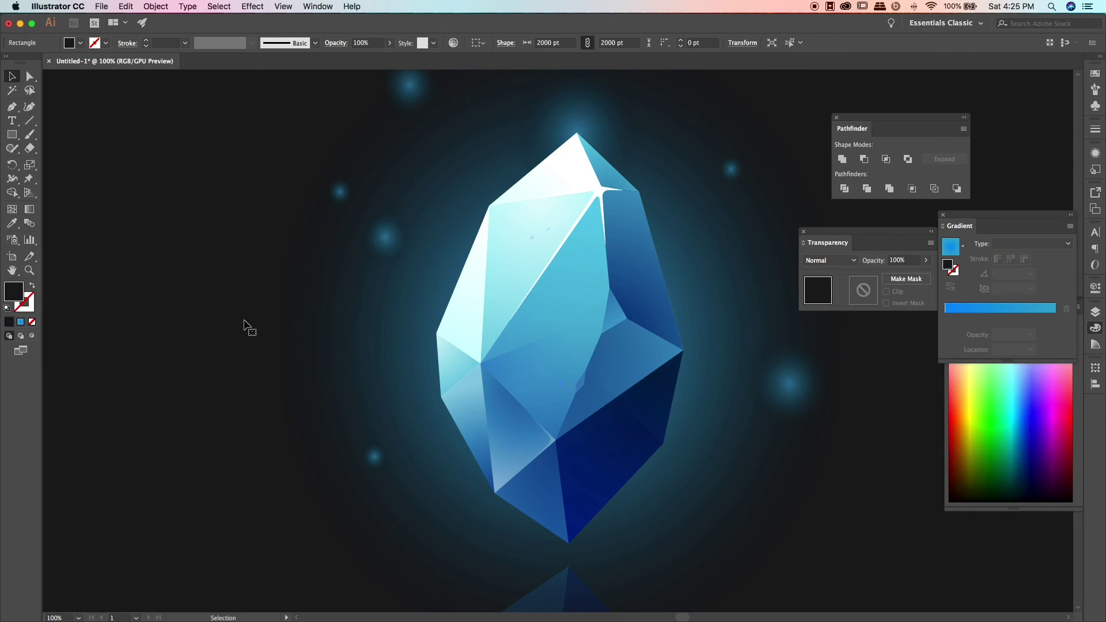
# Step: Select a small chip triangle and shift it to a new spot on the facet
pyautogui.click(538, 237)
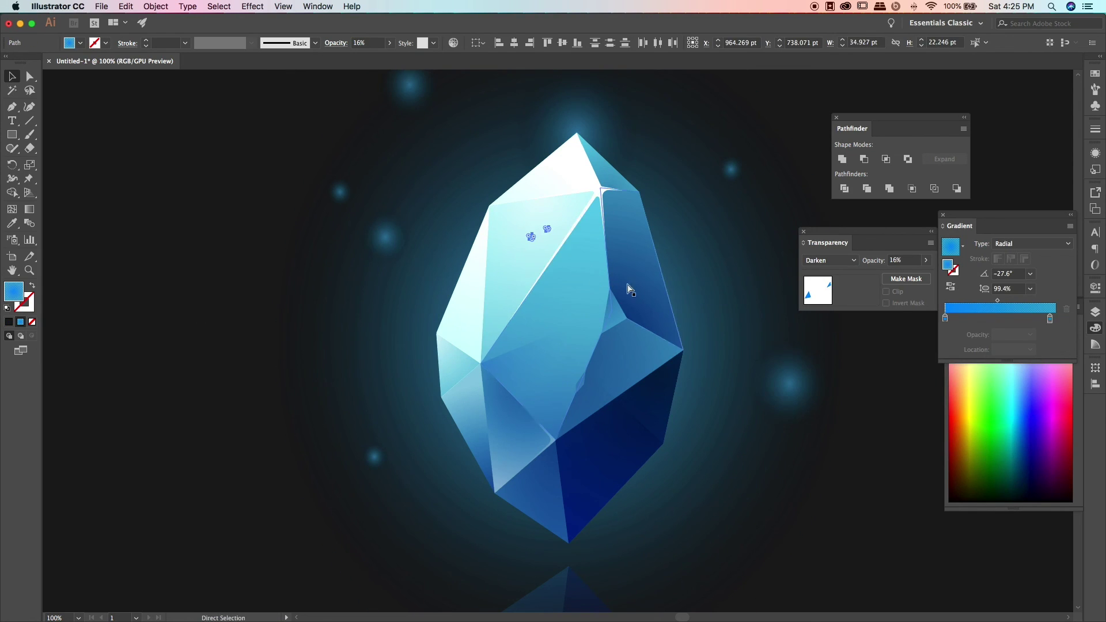
pyautogui.click(739, 294)
pyautogui.click(548, 340)
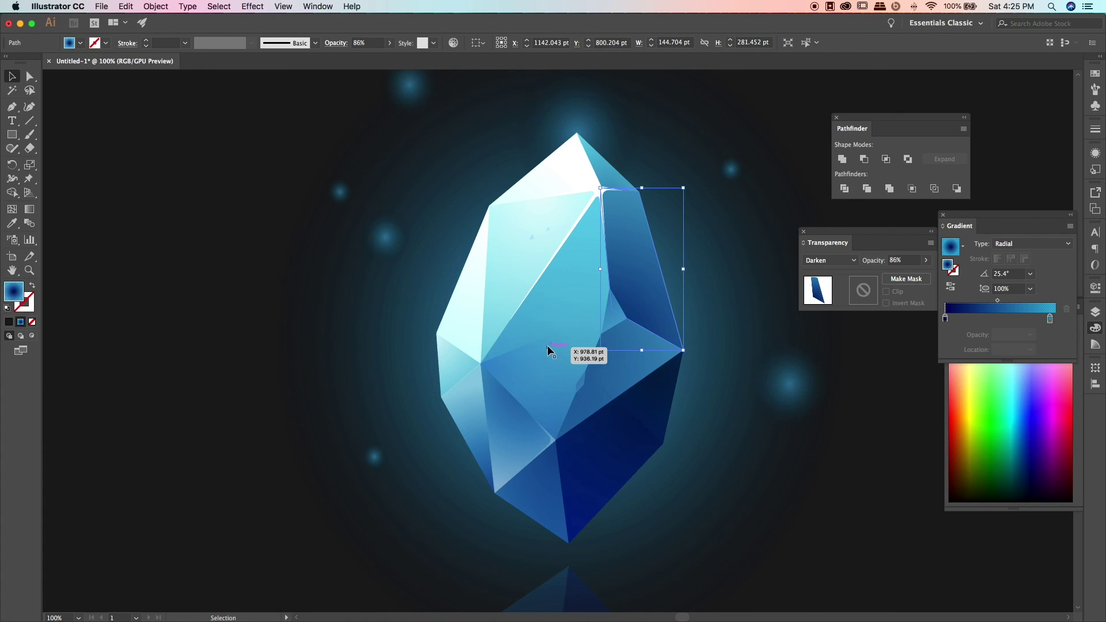
pyautogui.click(580, 315)
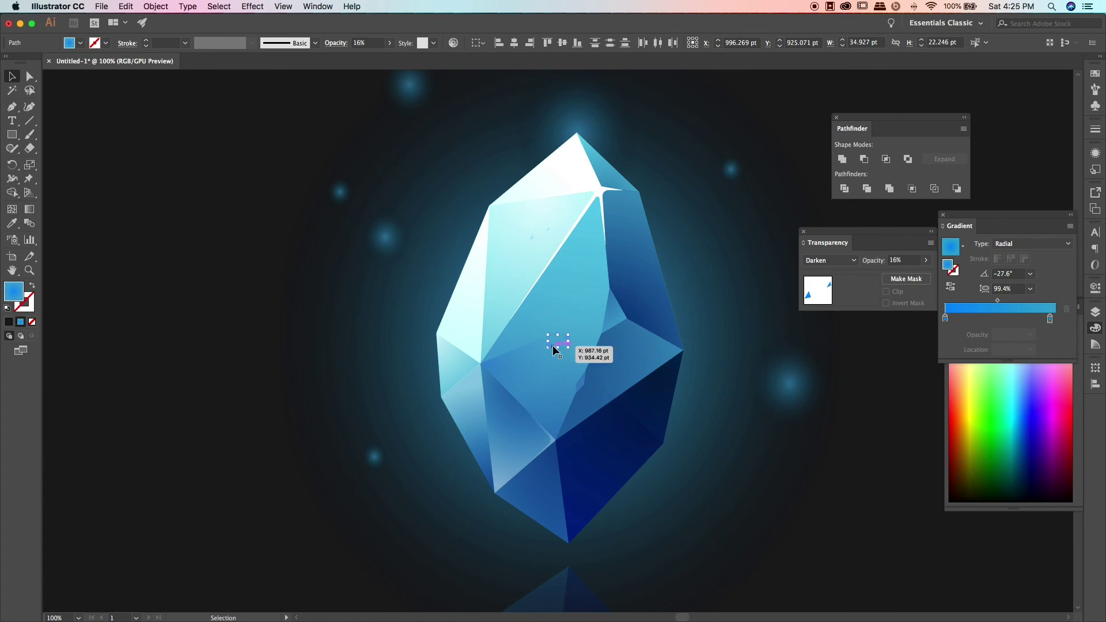
pyautogui.press('super+equal')
pyautogui.moveTo(380, 283); pyautogui.dragTo(382, 285)
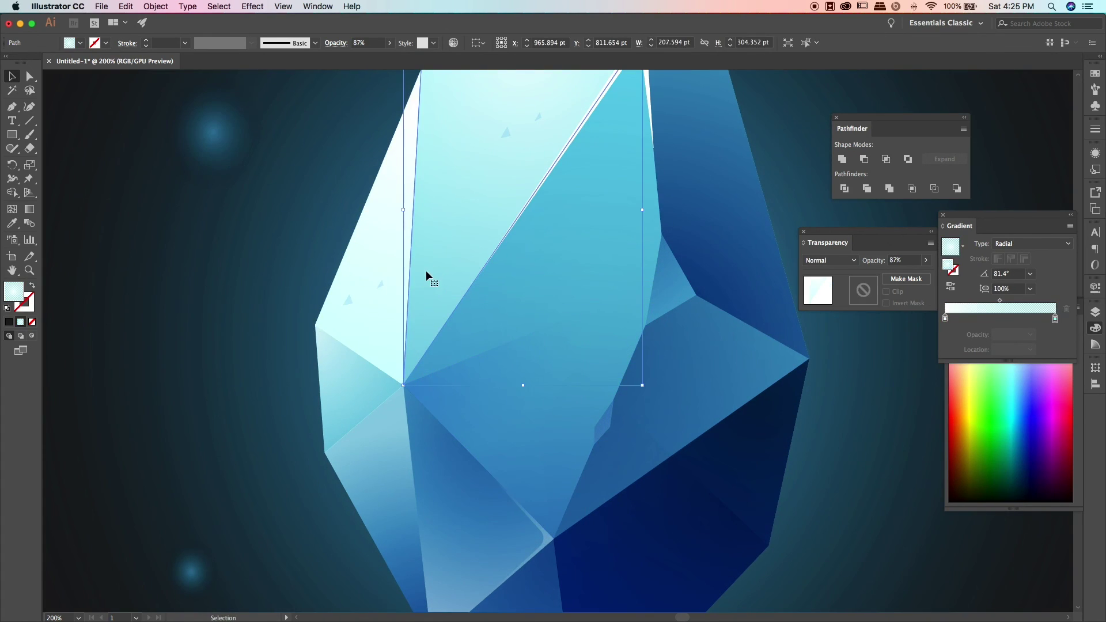
pyautogui.scroll(3, 392, 358)
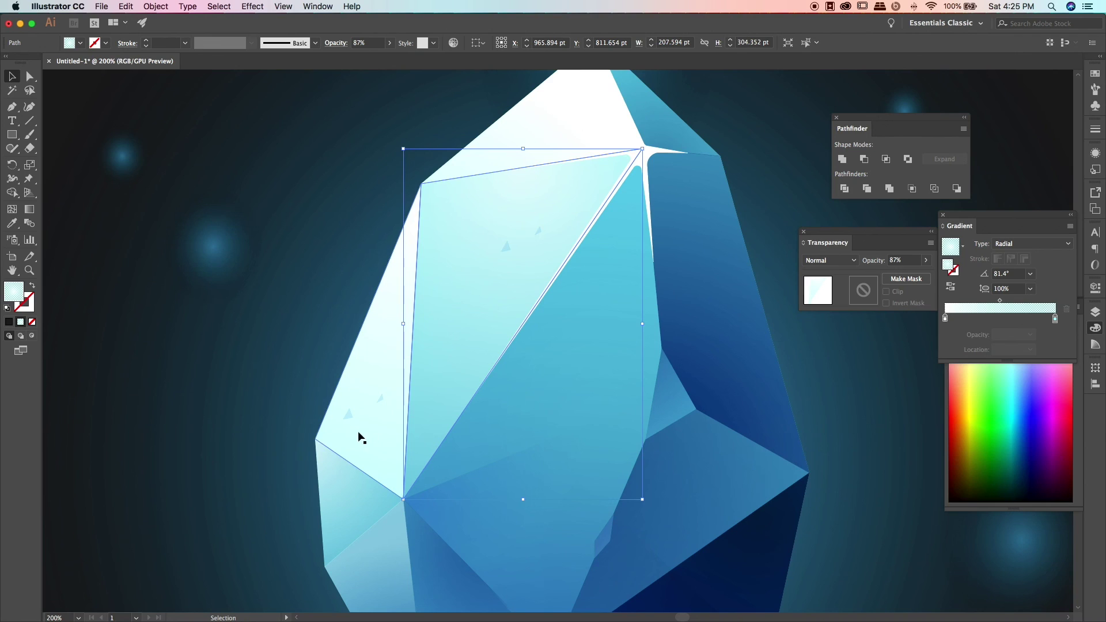
# Step: Move more chips onto the pale upper-left facets and nudge one on the upper facet
pyautogui.click(284, 395)
pyautogui.moveTo(348, 416)
pyautogui.mouseDown()
pyautogui.moveTo(373, 427)
pyautogui.moveTo(461, 196)
pyautogui.mouseUp()
pyautogui.click(377, 394)
pyautogui.click(314, 197)
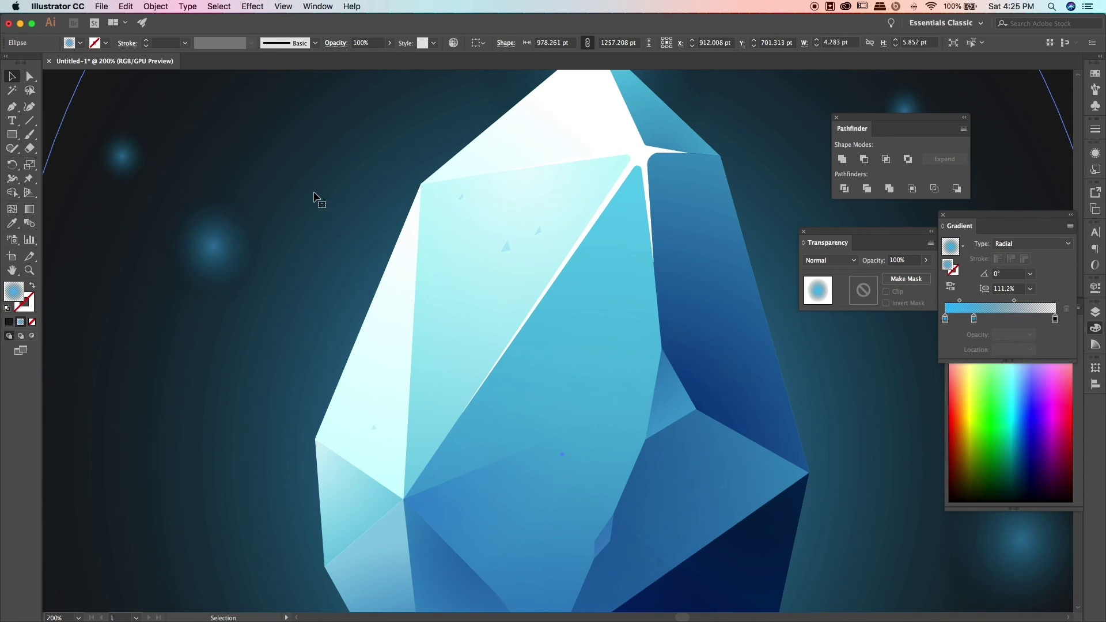
pyautogui.press('super+0')
pyautogui.press('super+equal')
pyautogui.press('super+equal')
pyautogui.press('super+equal')
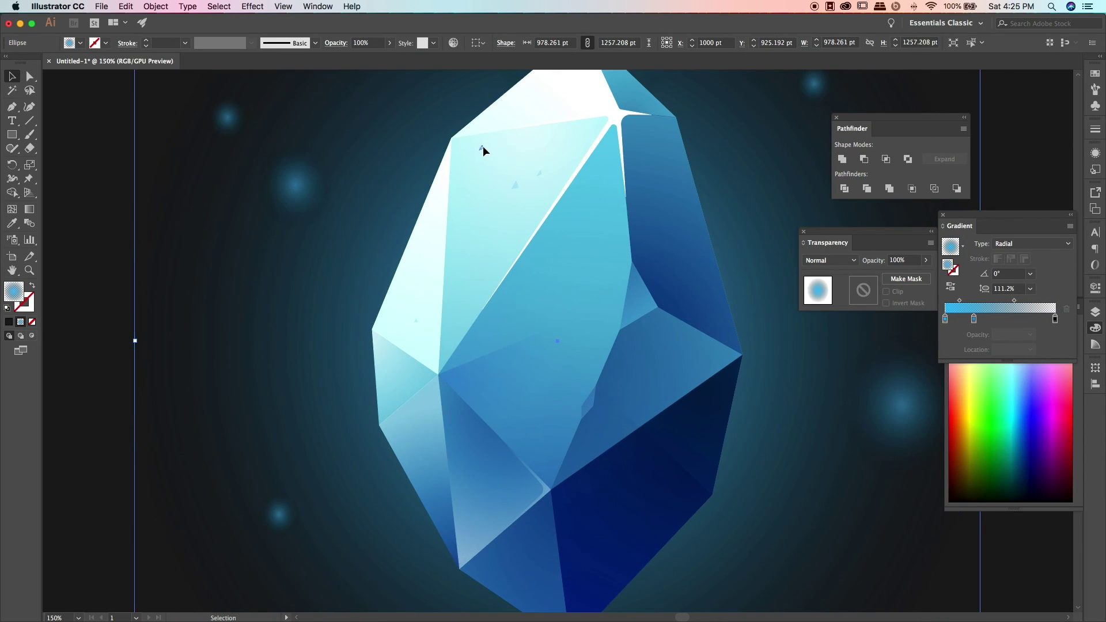
pyautogui.moveTo(482, 149); pyautogui.dragTo(515, 168)
pyautogui.click(326, 182)
pyautogui.scroll(3, 342, 182)
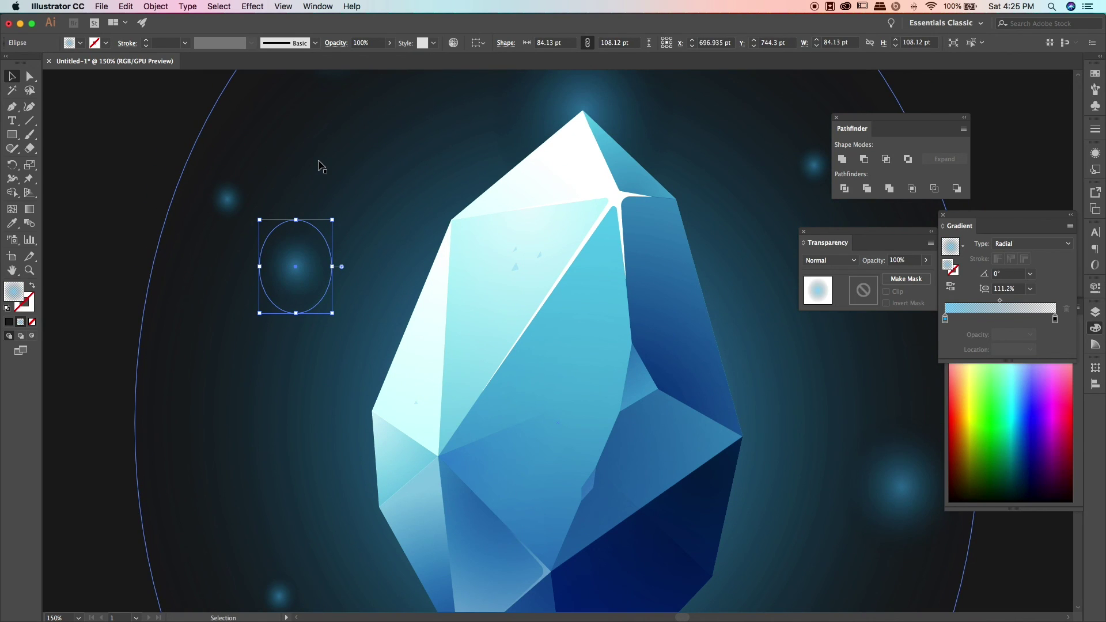
# Step: Place a chip beside the tip sparkle and lower its opacity to 51%
pyautogui.moveTo(533, 247); pyautogui.dragTo(648, 174)
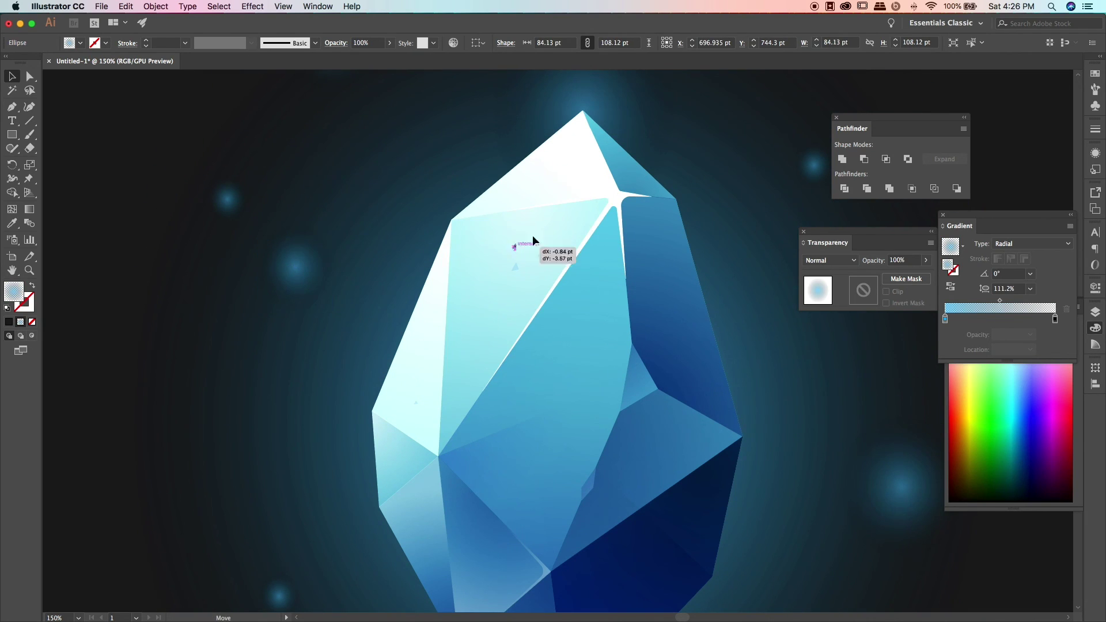
pyautogui.click(636, 178)
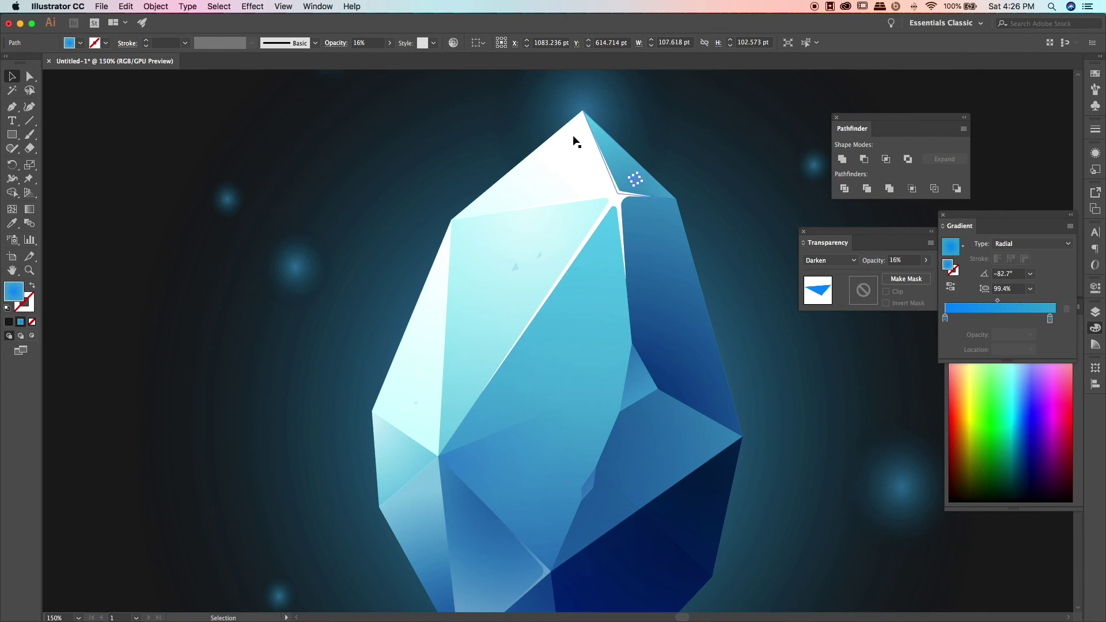
pyautogui.click(576, 141)
pyautogui.click(443, 108)
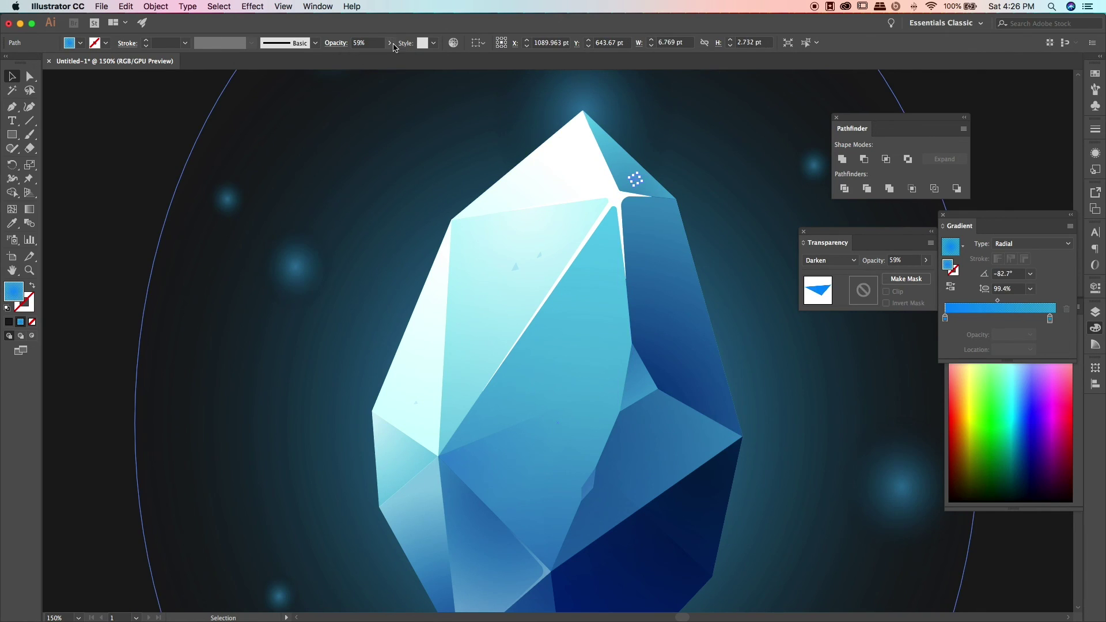
pyautogui.click(636, 180)
pyautogui.doubleClick(945, 318)
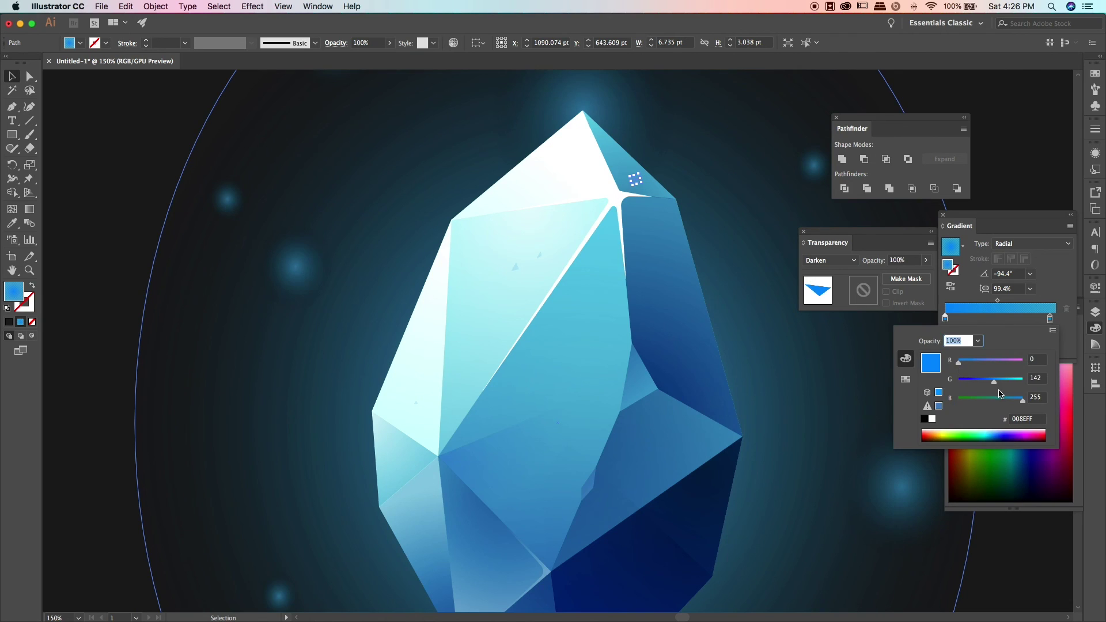
pyautogui.click(806, 400)
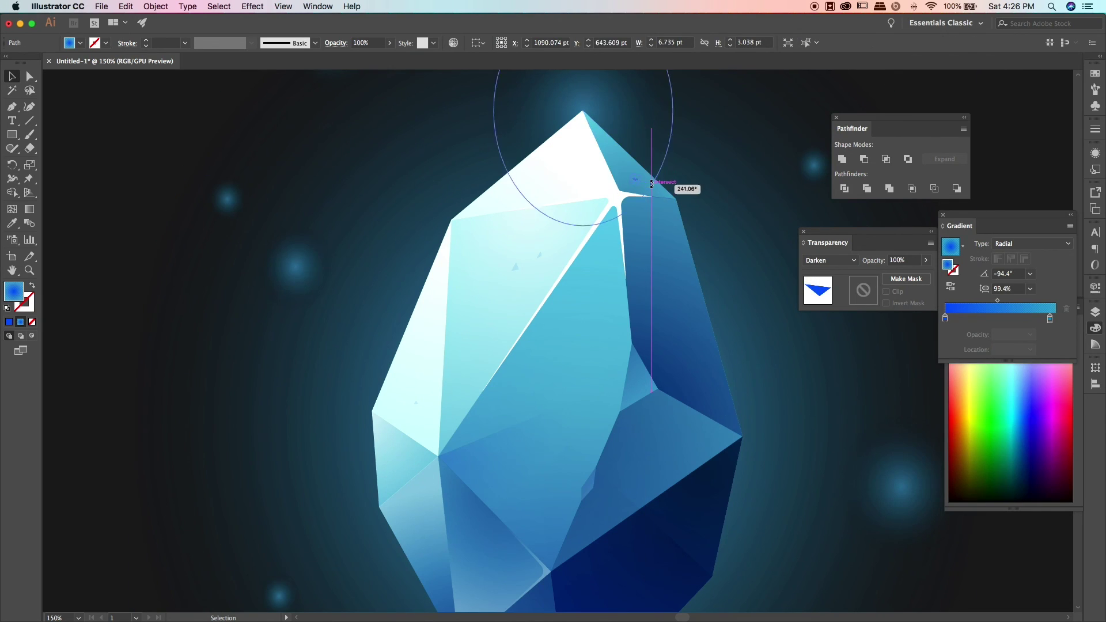
# Step: Darken the chip's left gradient stop to deep navy by lowering G and B
pyautogui.click(728, 198)
pyautogui.click(636, 179)
pyautogui.click(739, 219)
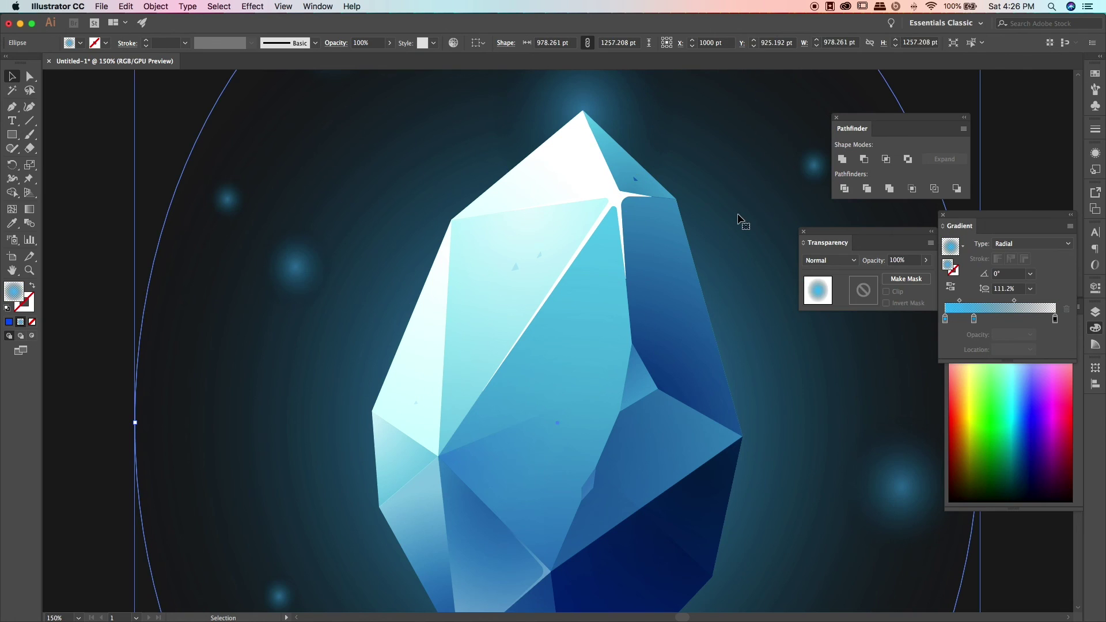
pyautogui.click(637, 180)
pyautogui.doubleClick(945, 318)
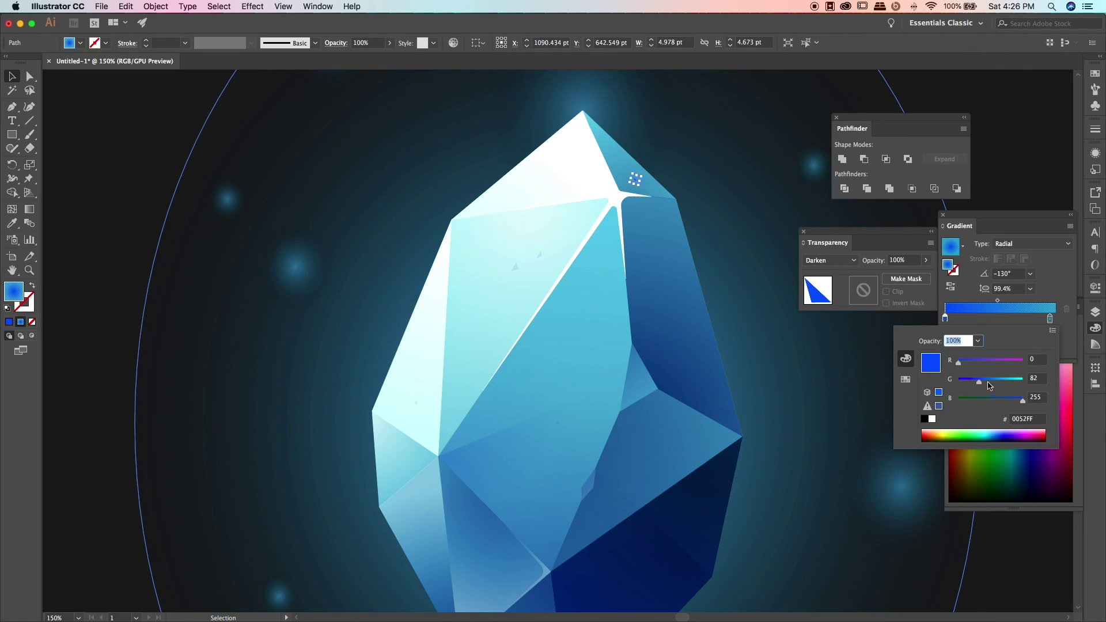
pyautogui.moveTo(974, 382); pyautogui.dragTo(956, 381)
pyautogui.click(1001, 398)
pyautogui.click(925, 263)
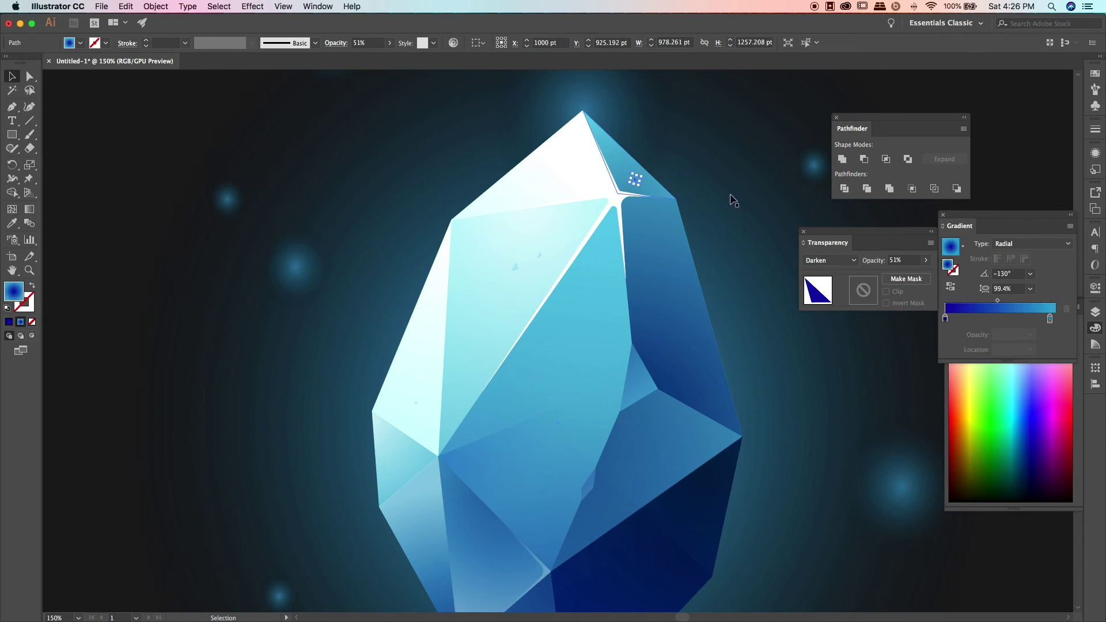
pyautogui.click(852, 380)
pyautogui.press('super+0')
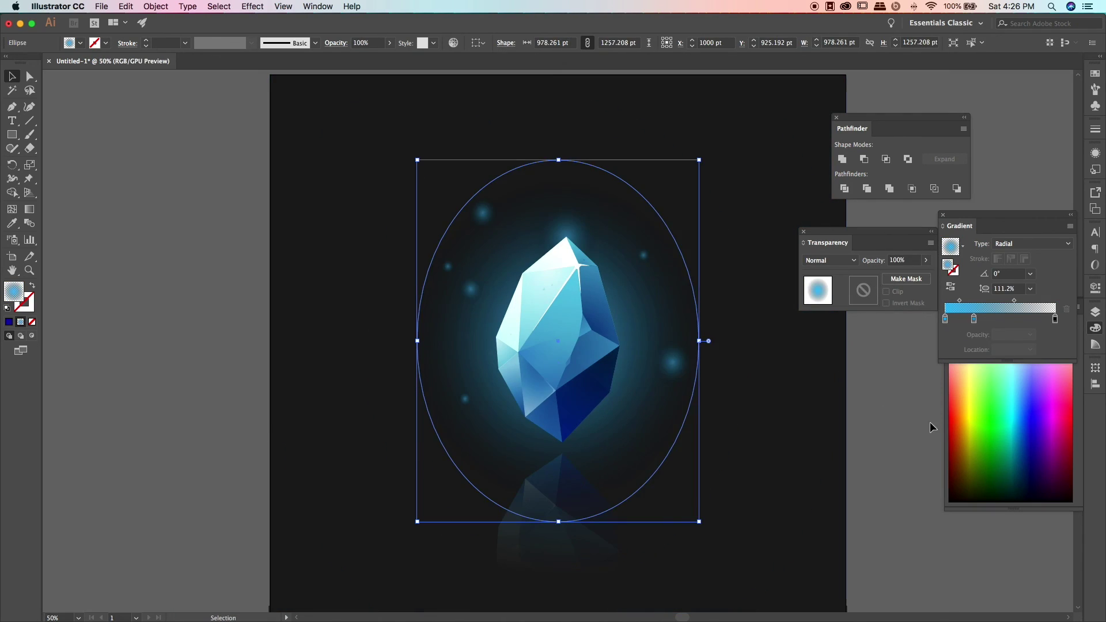
# Step: Frame the full gem artboard and choose File > Export > Export for Screens
pyautogui.click(872, 419)
pyautogui.press('super+minus')
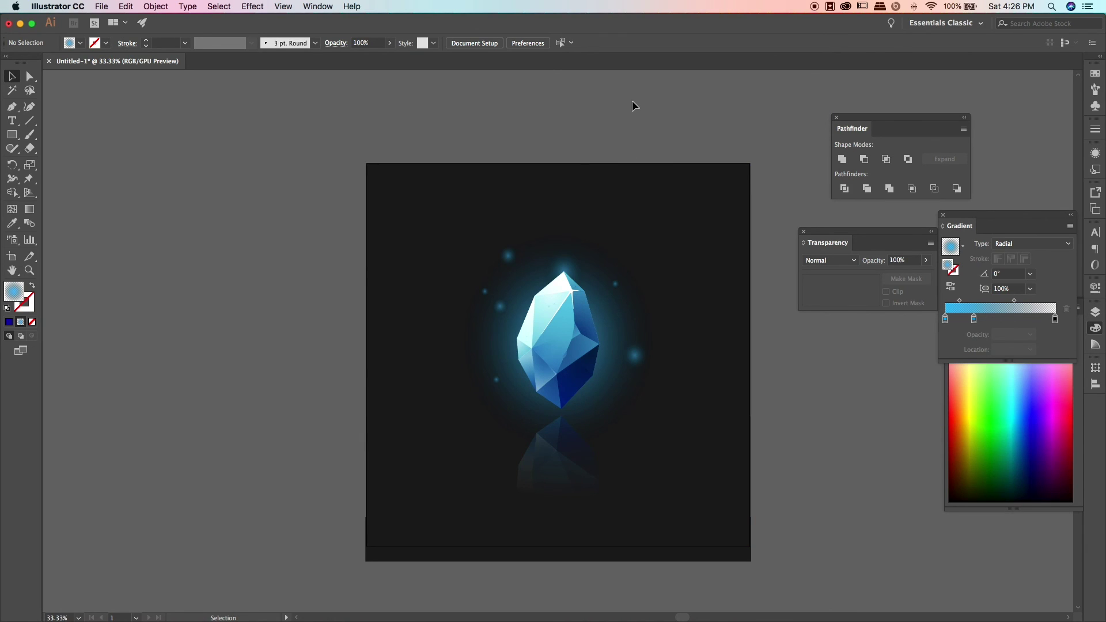
pyautogui.click(103, 7)
pyautogui.moveTo(114, 193)
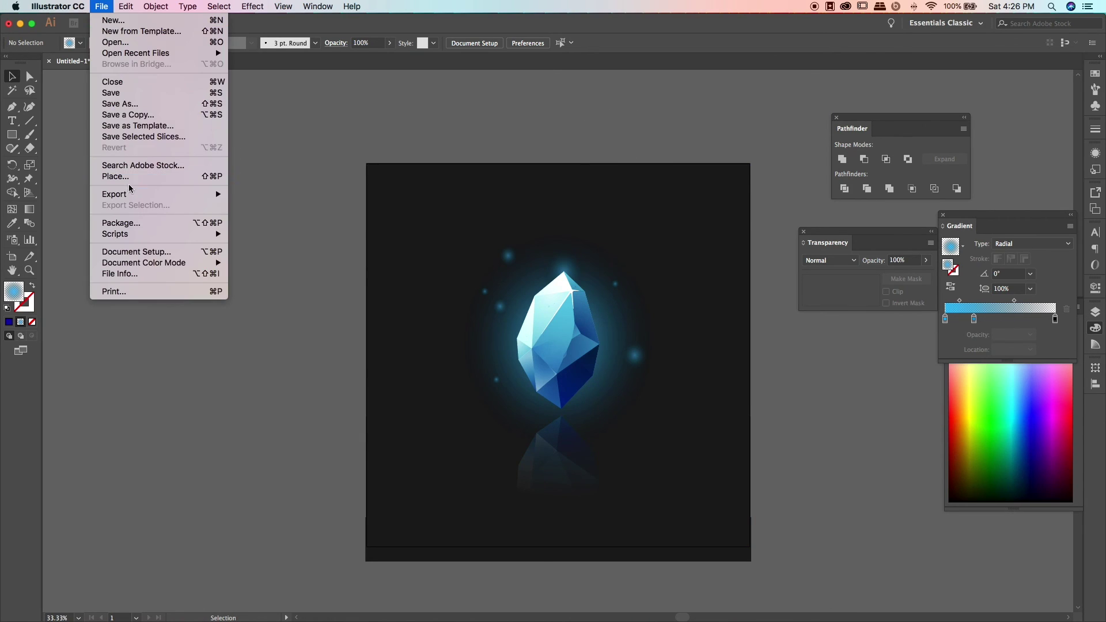
pyautogui.click(282, 195)
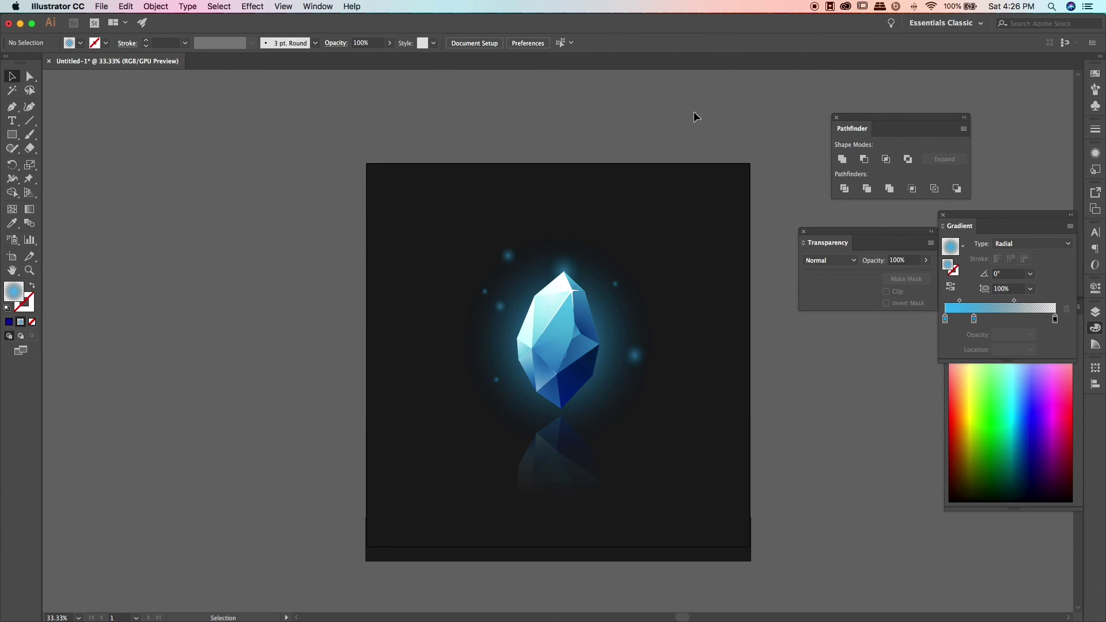
pyautogui.scroll(-2, 759, 96)
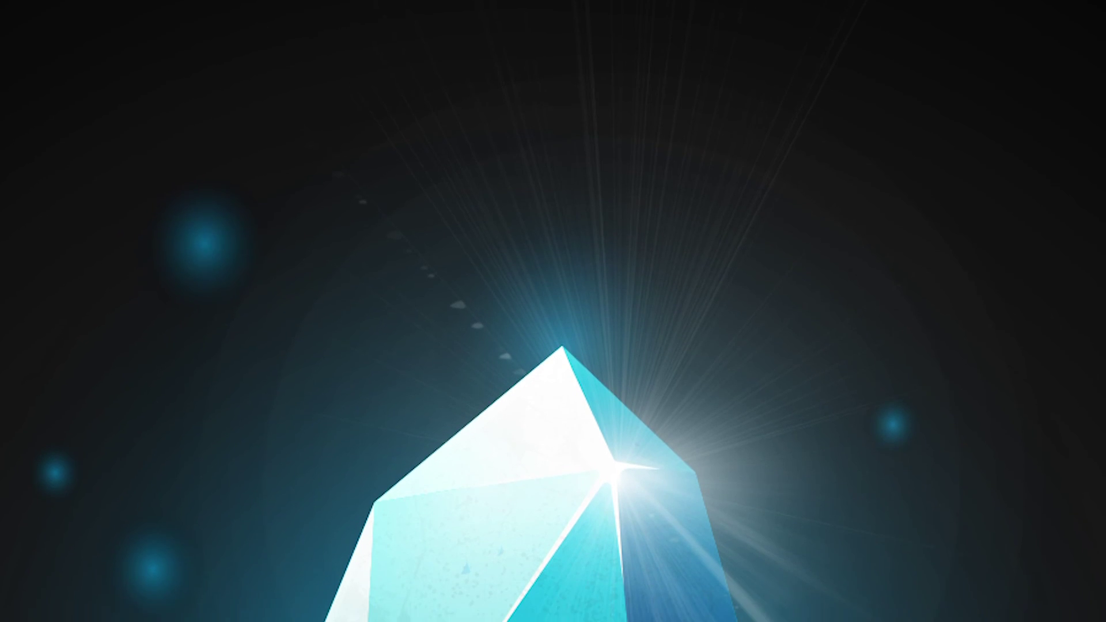